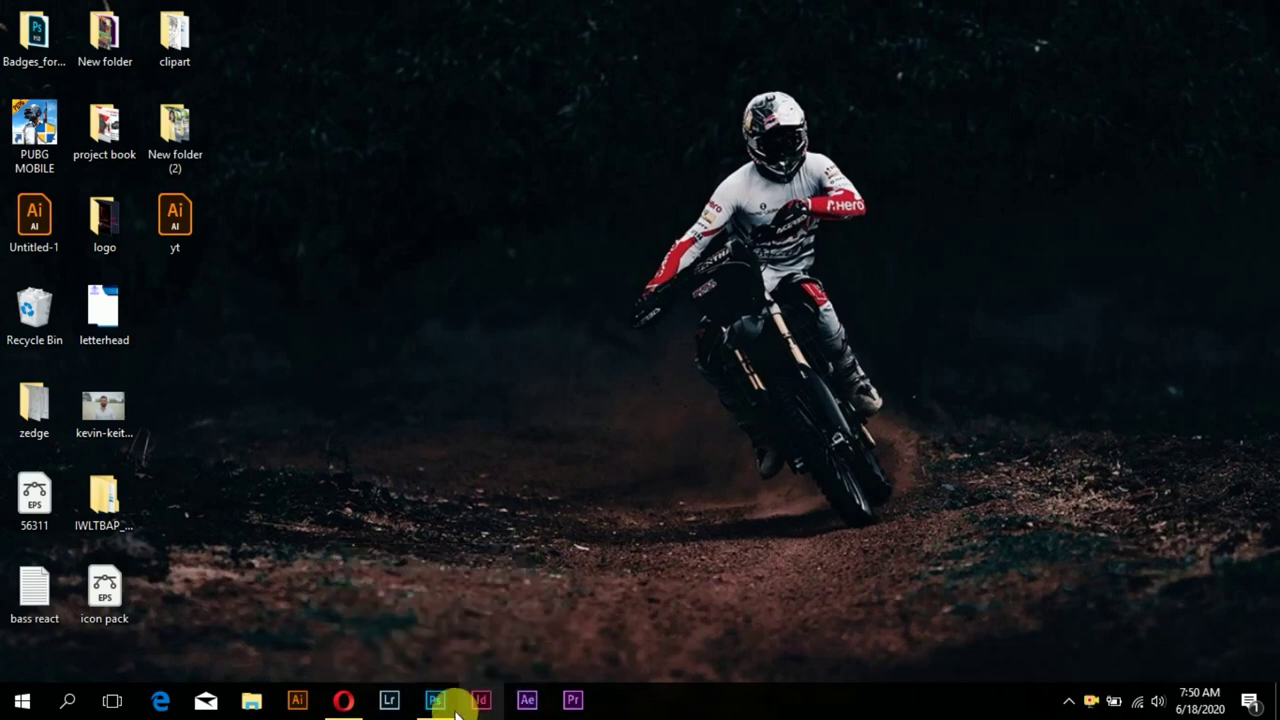
# - Restore the Photoshop window with the blank Untitled-1 document from the taskbar
pyautogui.click(455, 700)
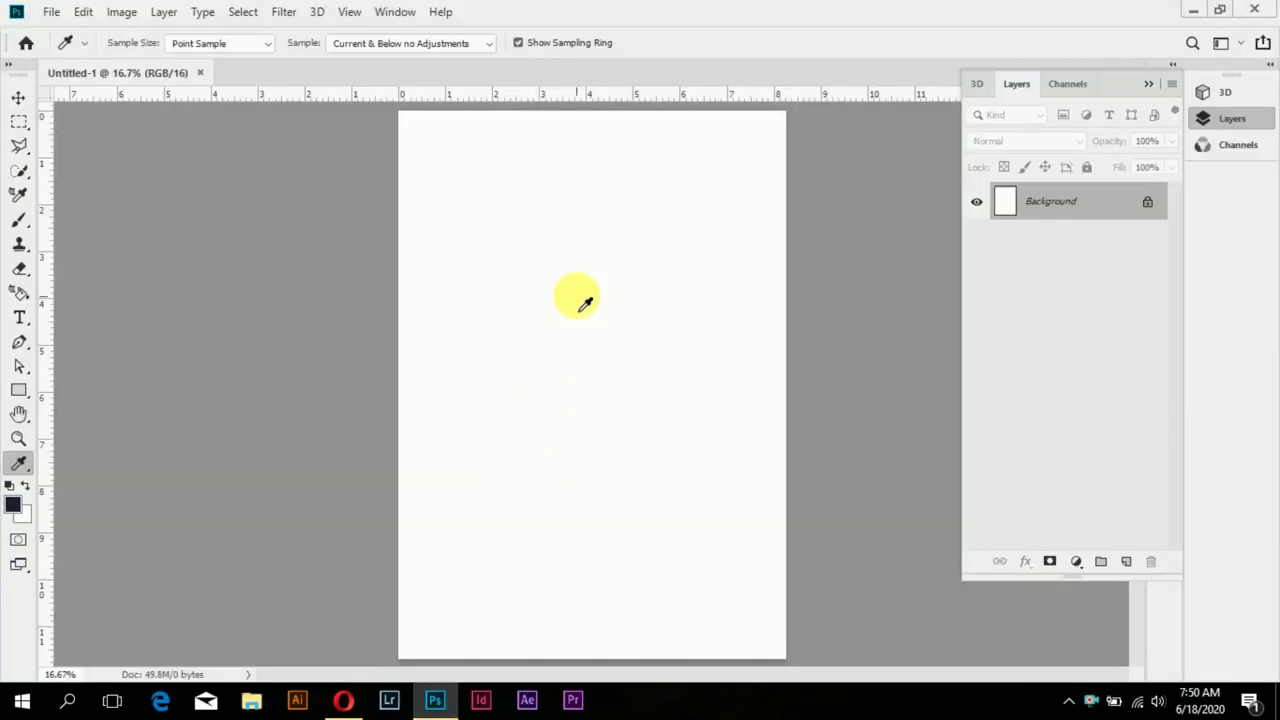
pyautogui.scroll(1, 585, 303)
pyautogui.scroll(2, 585, 303)
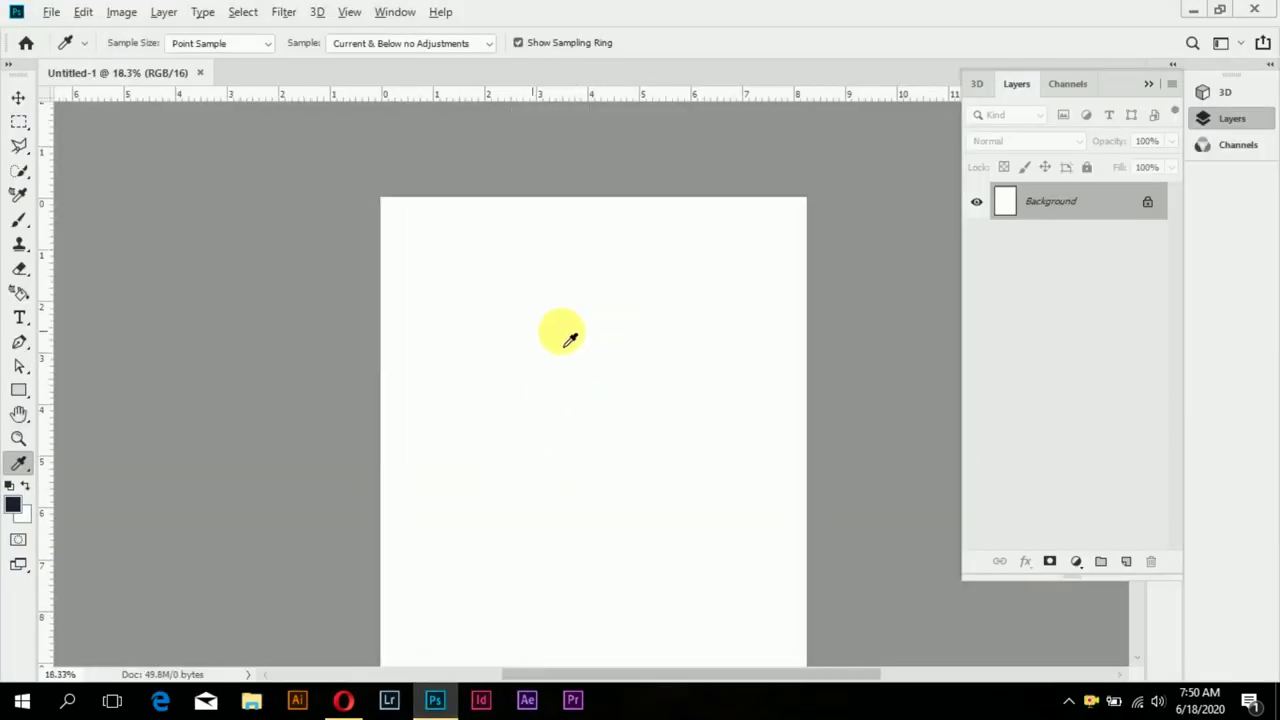
pyautogui.scroll(-1, 605, 345)
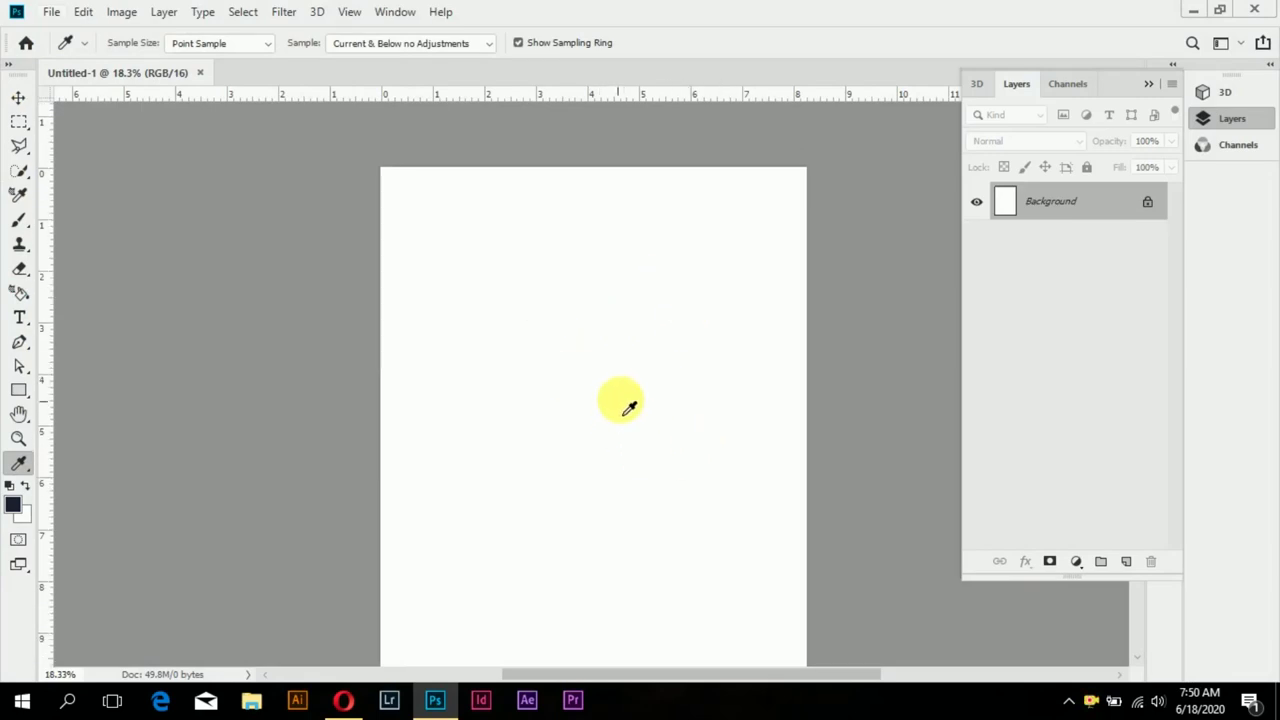
pyautogui.scroll(1, 621, 360)
pyautogui.scroll(2, 628, 320)
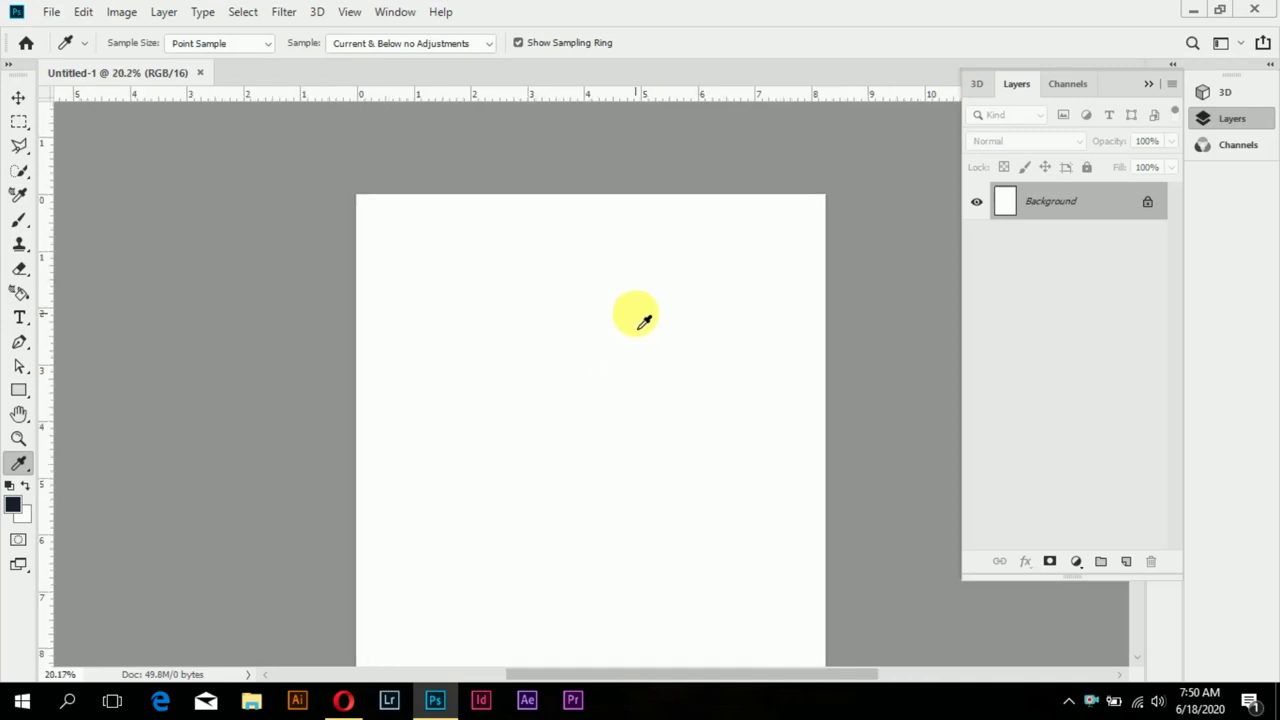
pyautogui.scroll(1, 645, 328)
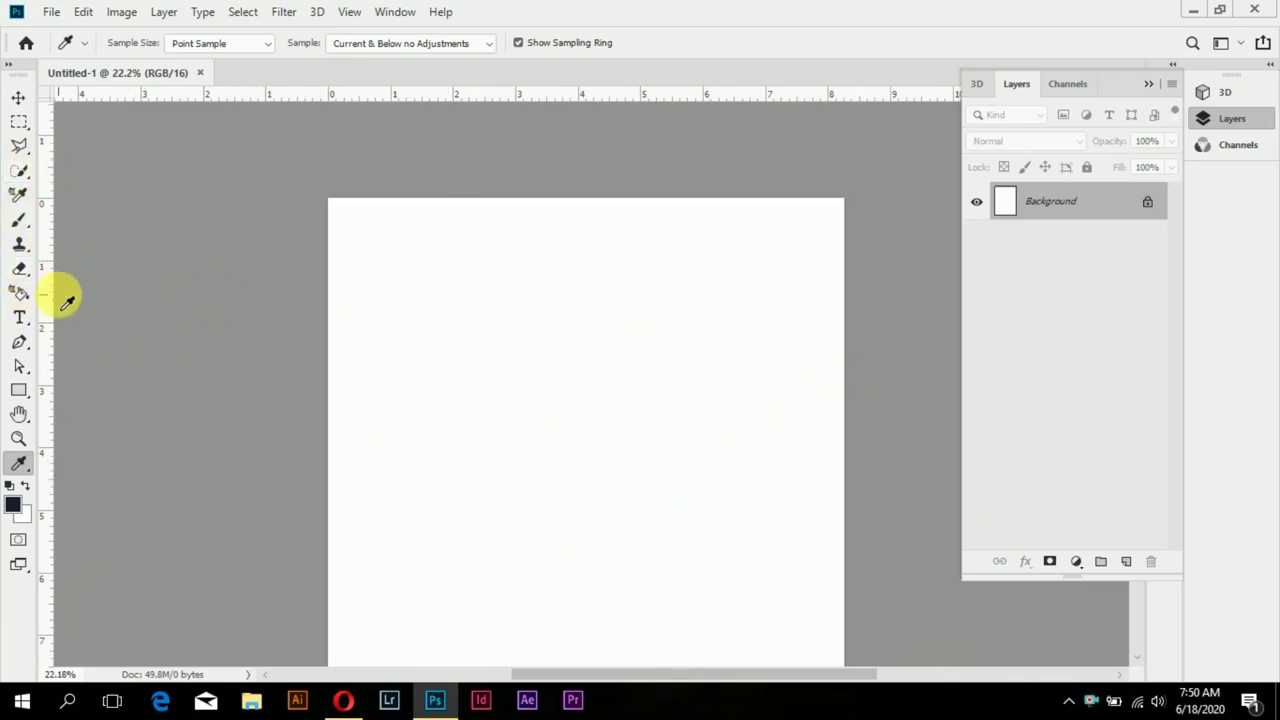
pyautogui.press('p')
# - Draw a closed header shape with a slanted left edge across the page's top right
pyautogui.scroll(5, 697, 290)
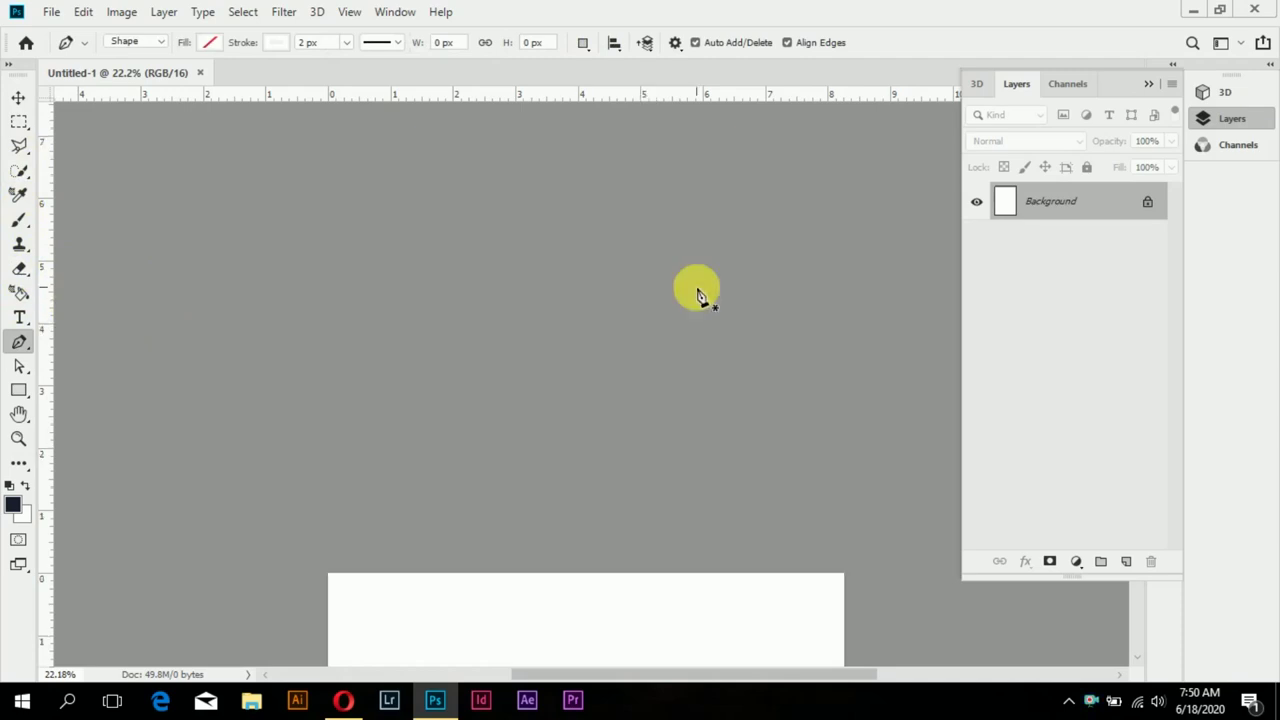
pyautogui.scroll(-2, 660, 470)
pyautogui.scroll(-2, 651, 457)
pyautogui.scroll(-1, 646, 434)
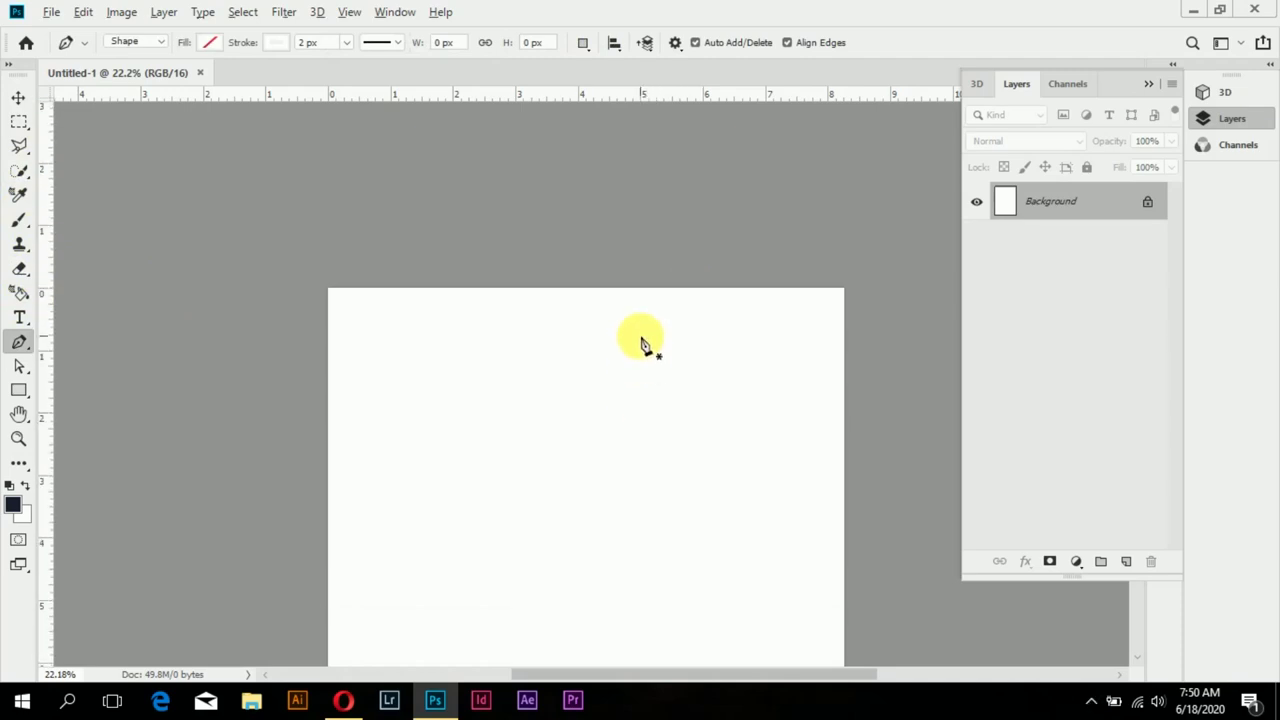
pyautogui.scroll(-1, 632, 357)
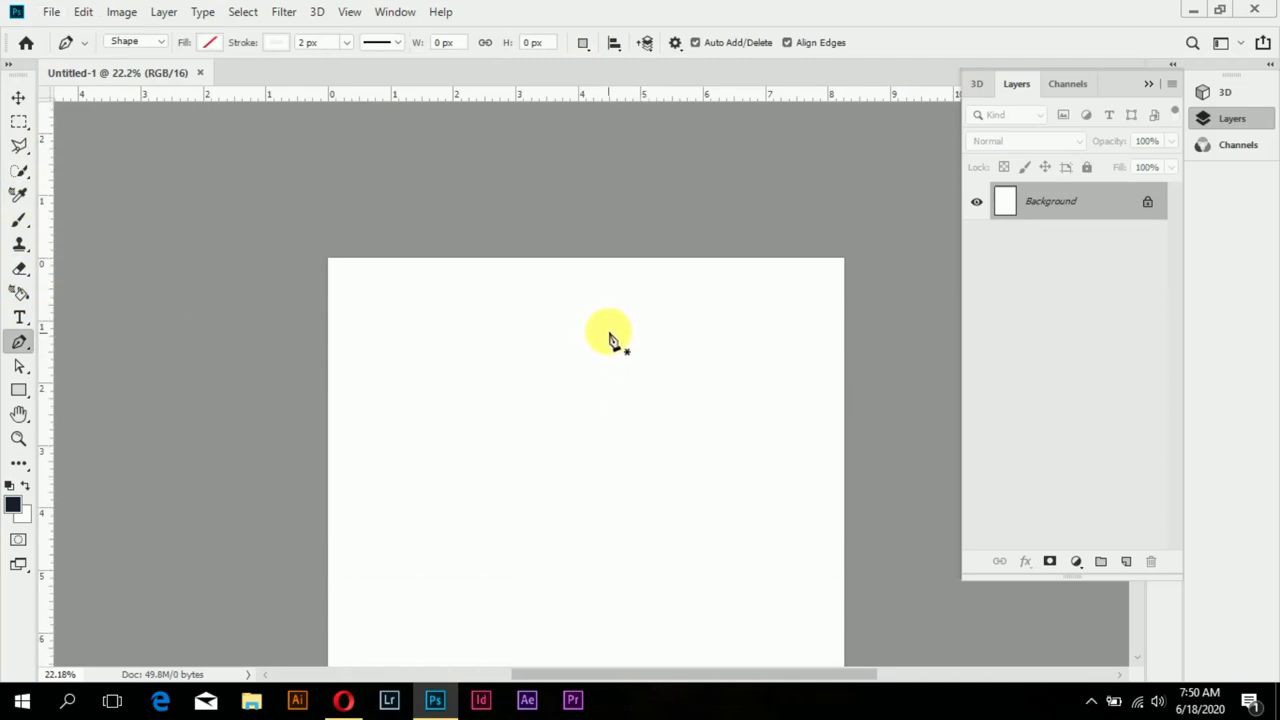
pyautogui.click(565, 252)
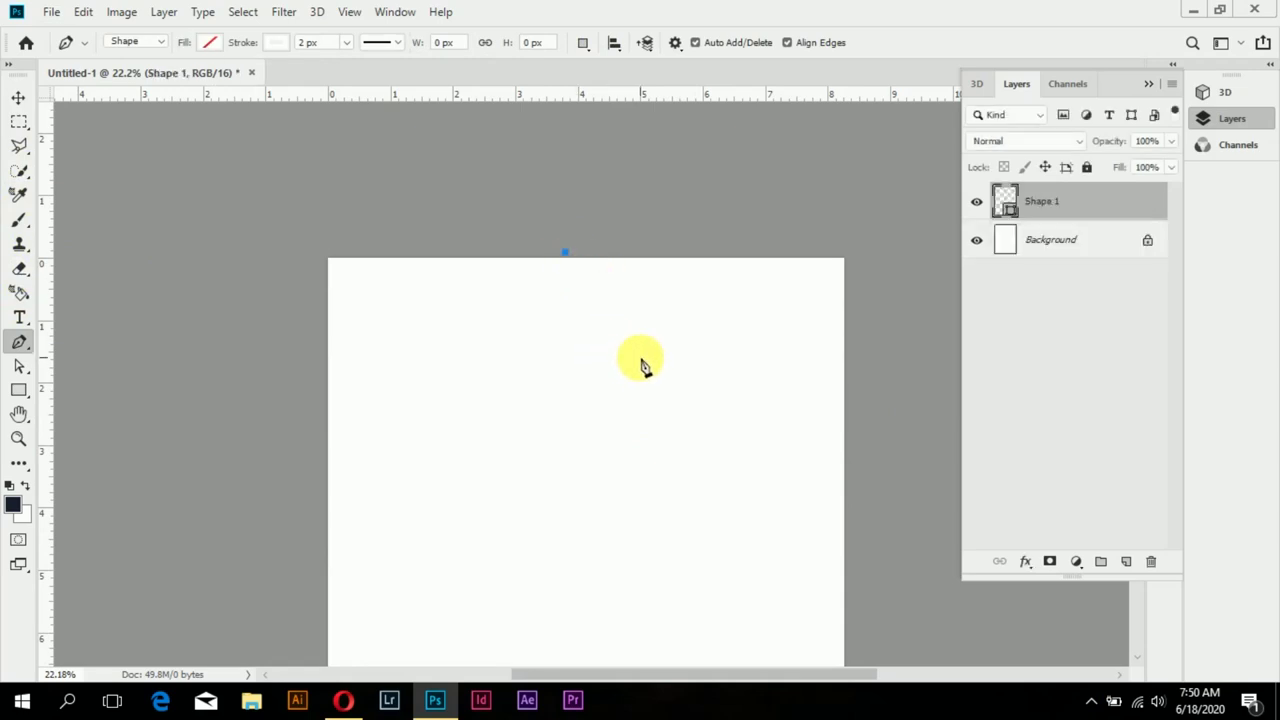
pyautogui.click(634, 360)
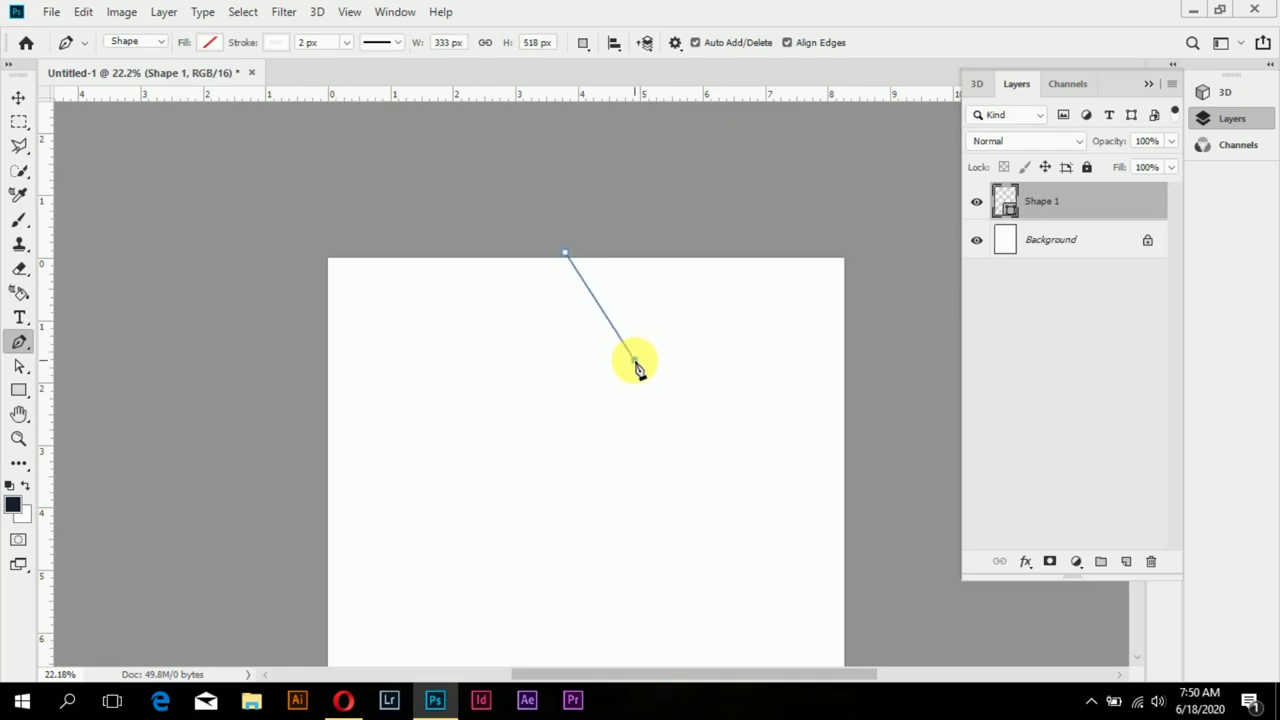
pyautogui.click(893, 360)
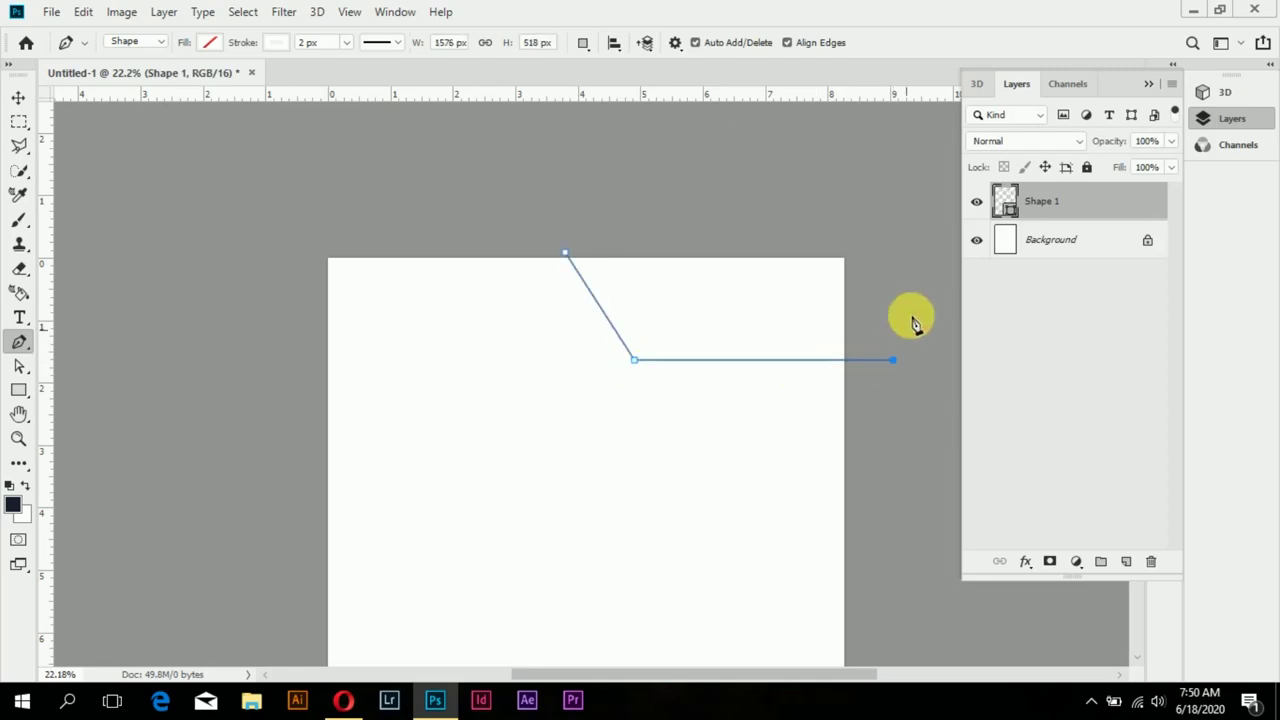
pyautogui.click(897, 248)
pyautogui.click(900, 230)
pyautogui.click(565, 253)
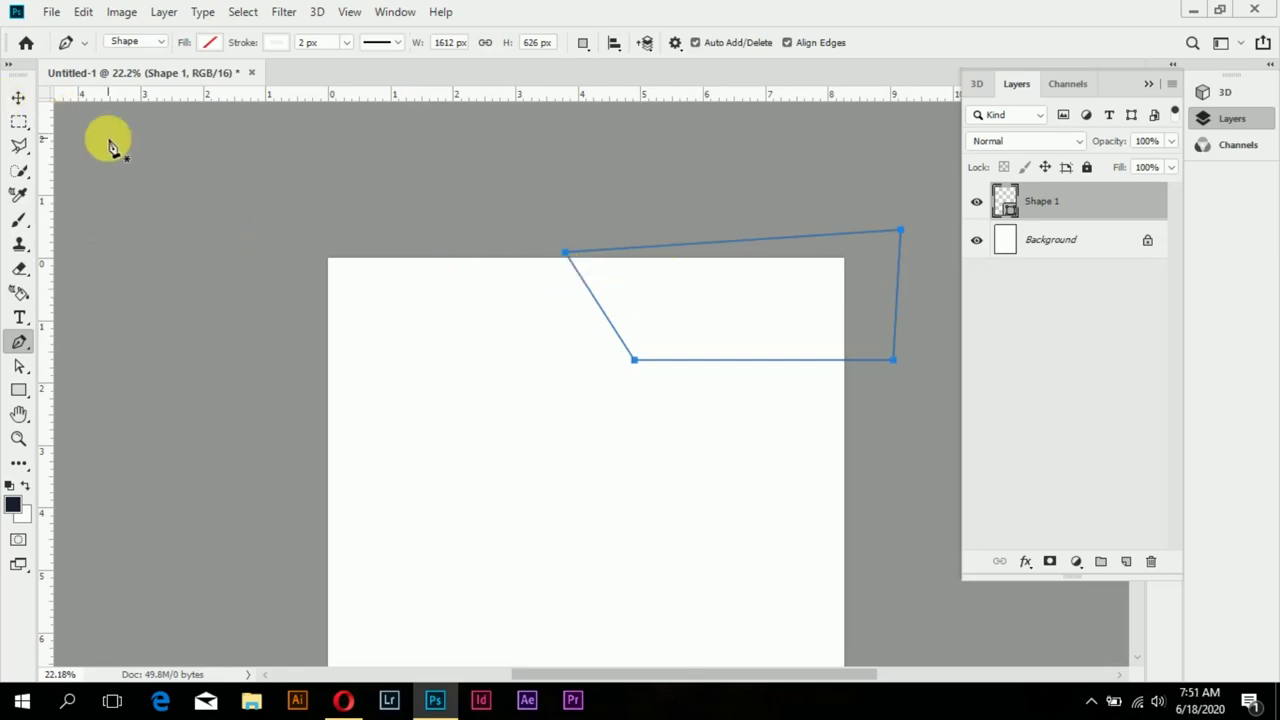
# - Give the header shape a solid Darker Cyan Blue fill
pyautogui.click(210, 43)
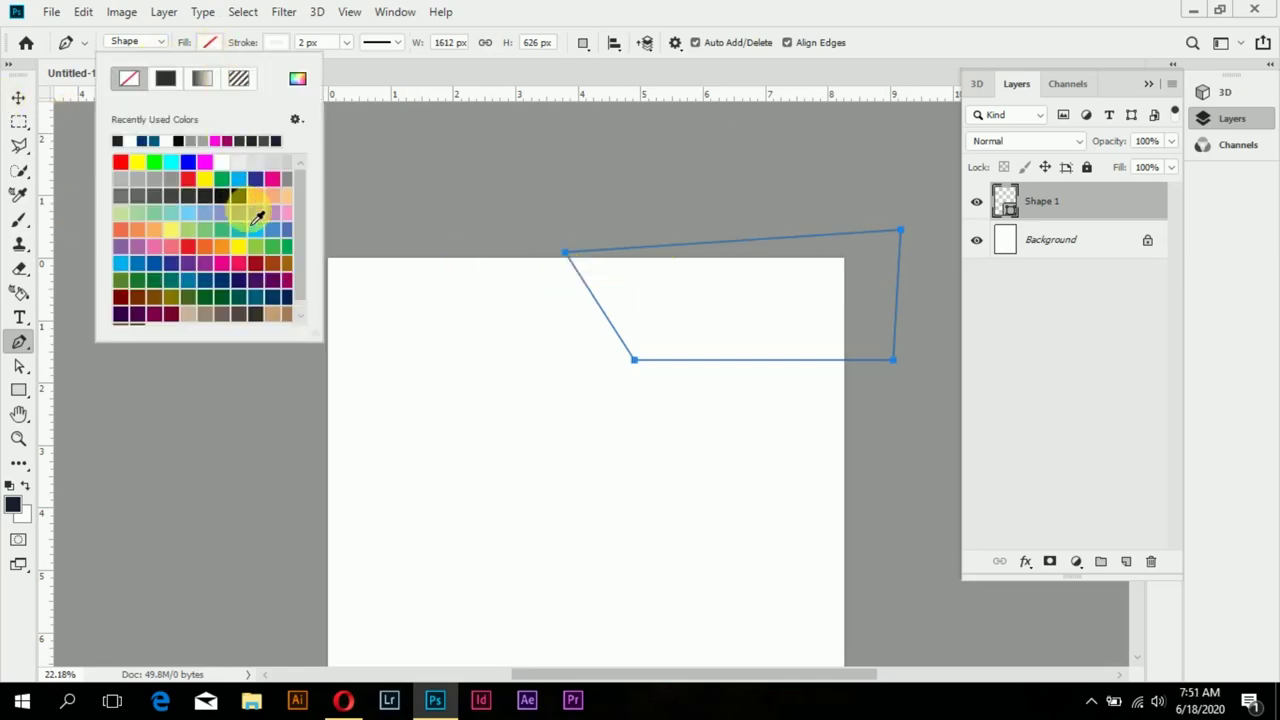
pyautogui.click(262, 306)
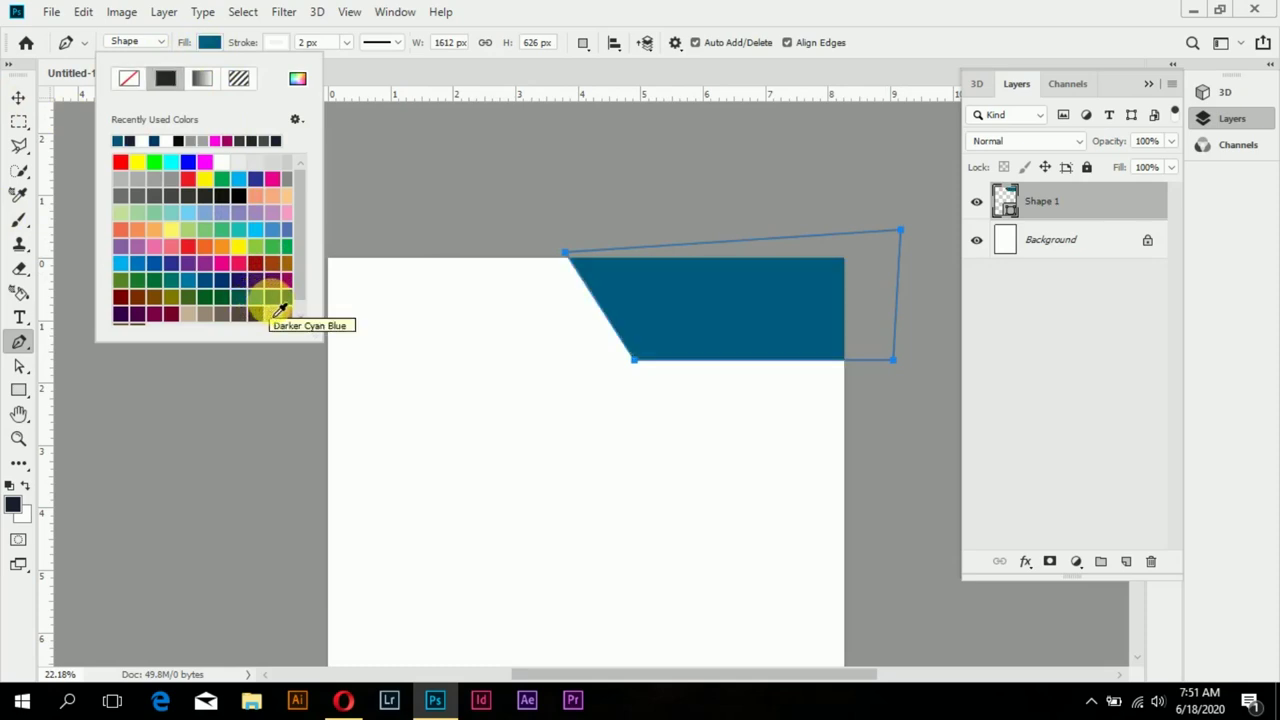
pyautogui.click(283, 311)
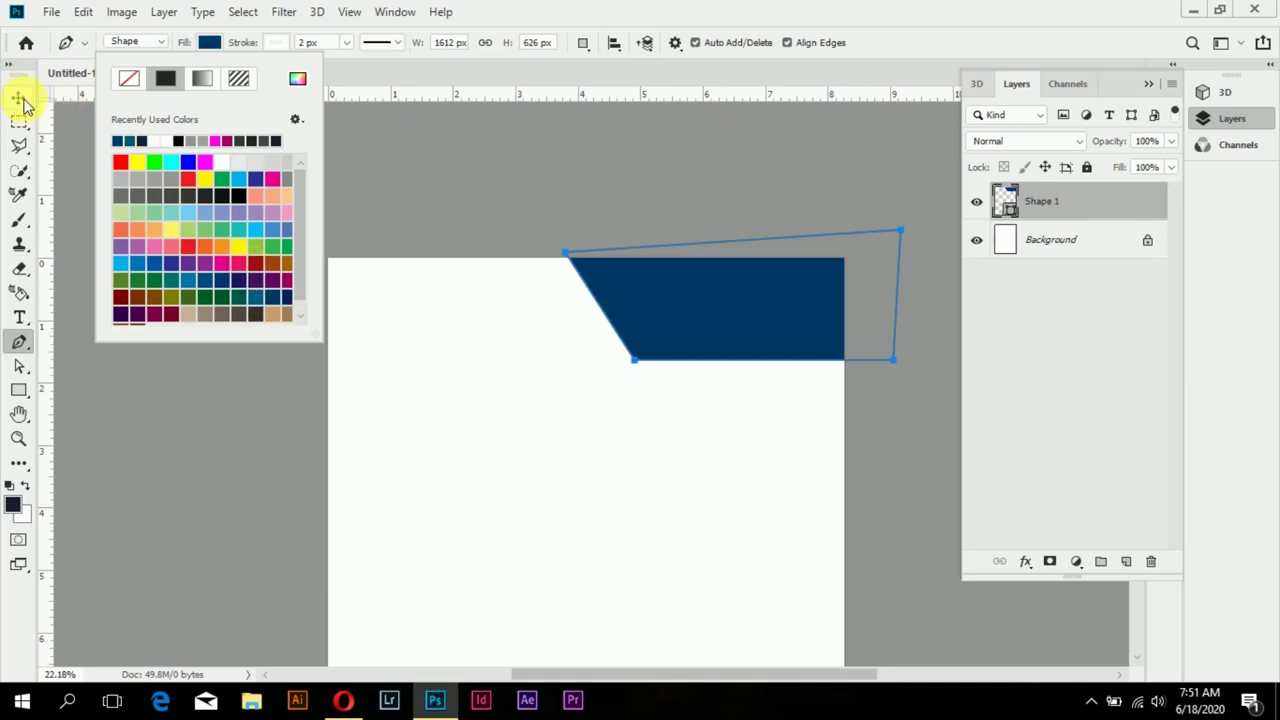
pyautogui.click(20, 99)
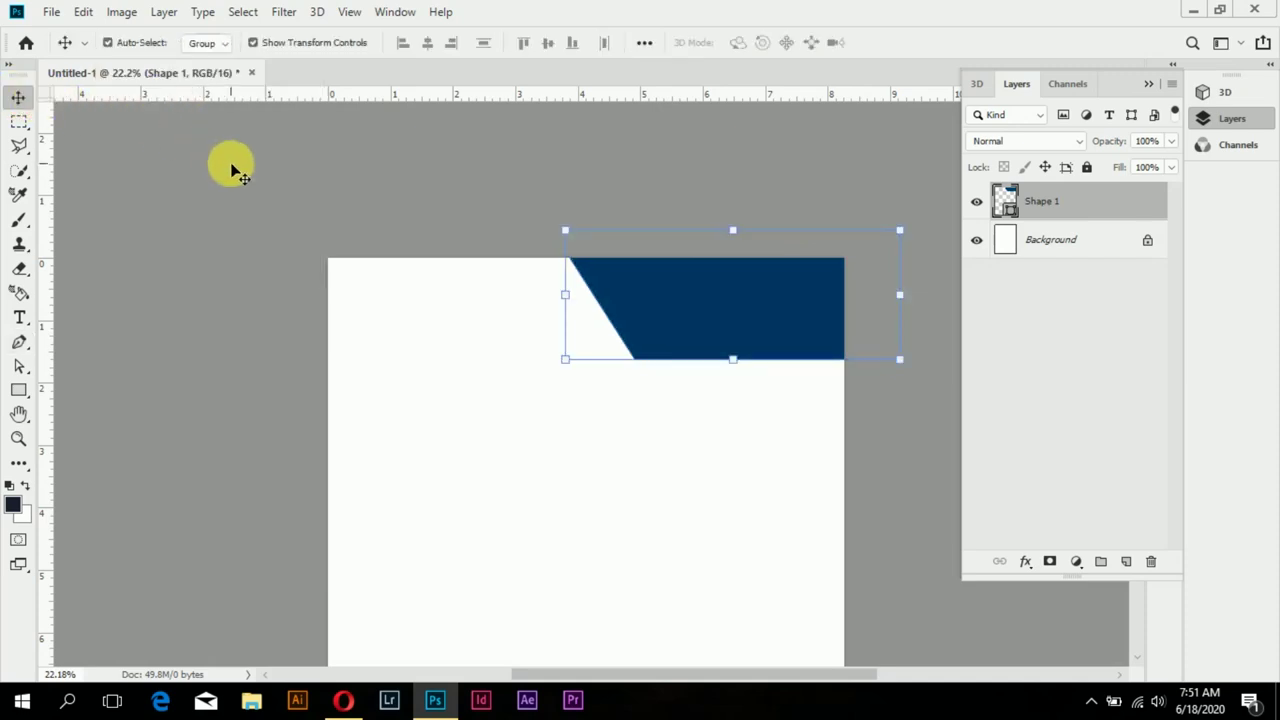
# - Stretch the navy header taller by lowering its bottom edge, and commit
pyautogui.click(743, 434)
pyautogui.click(778, 338)
pyautogui.click(743, 449)
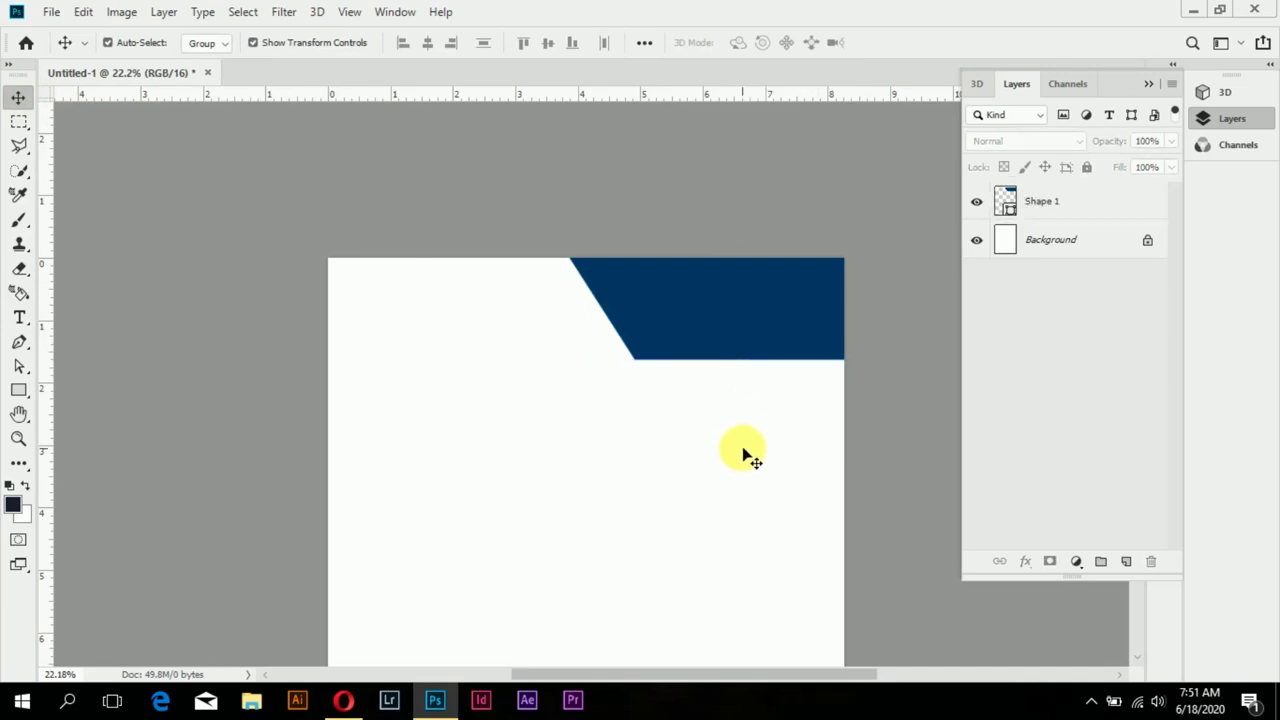
pyautogui.click(706, 340)
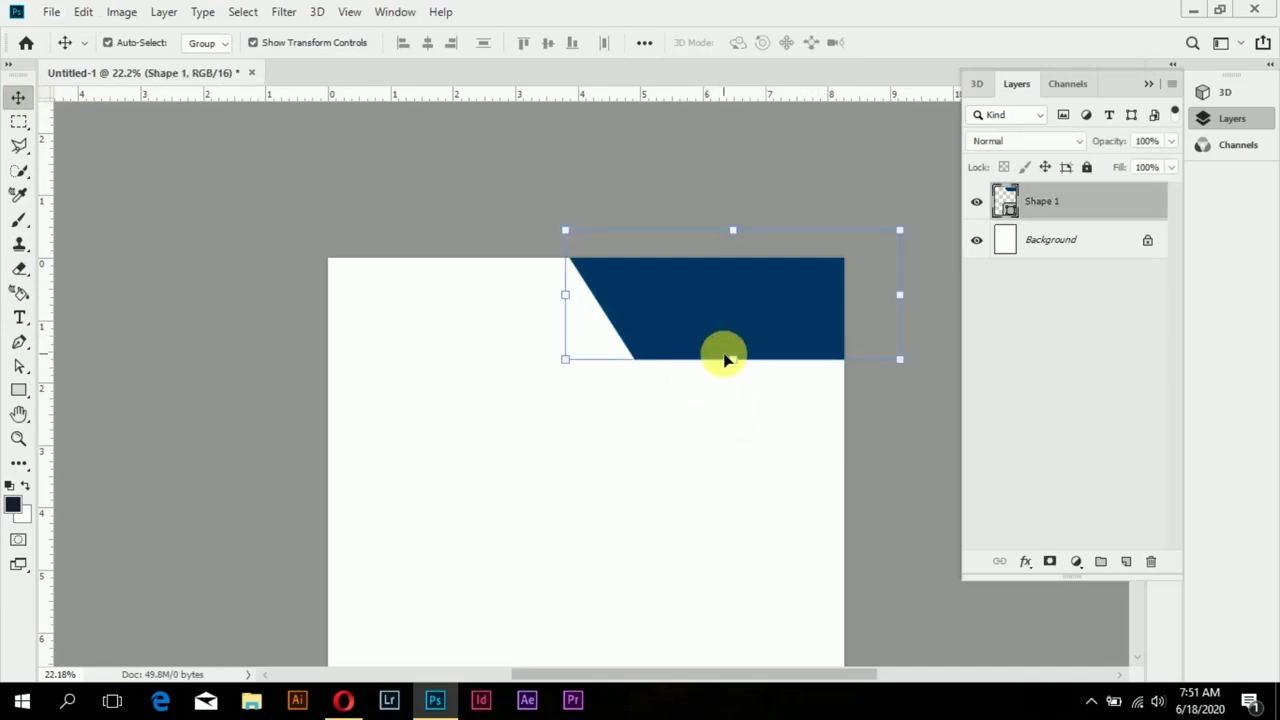
pyautogui.moveTo(733, 359)
pyautogui.mouseDown()
pyautogui.moveTo(733, 380)
pyautogui.moveTo(745, 374)
pyautogui.mouseUp()
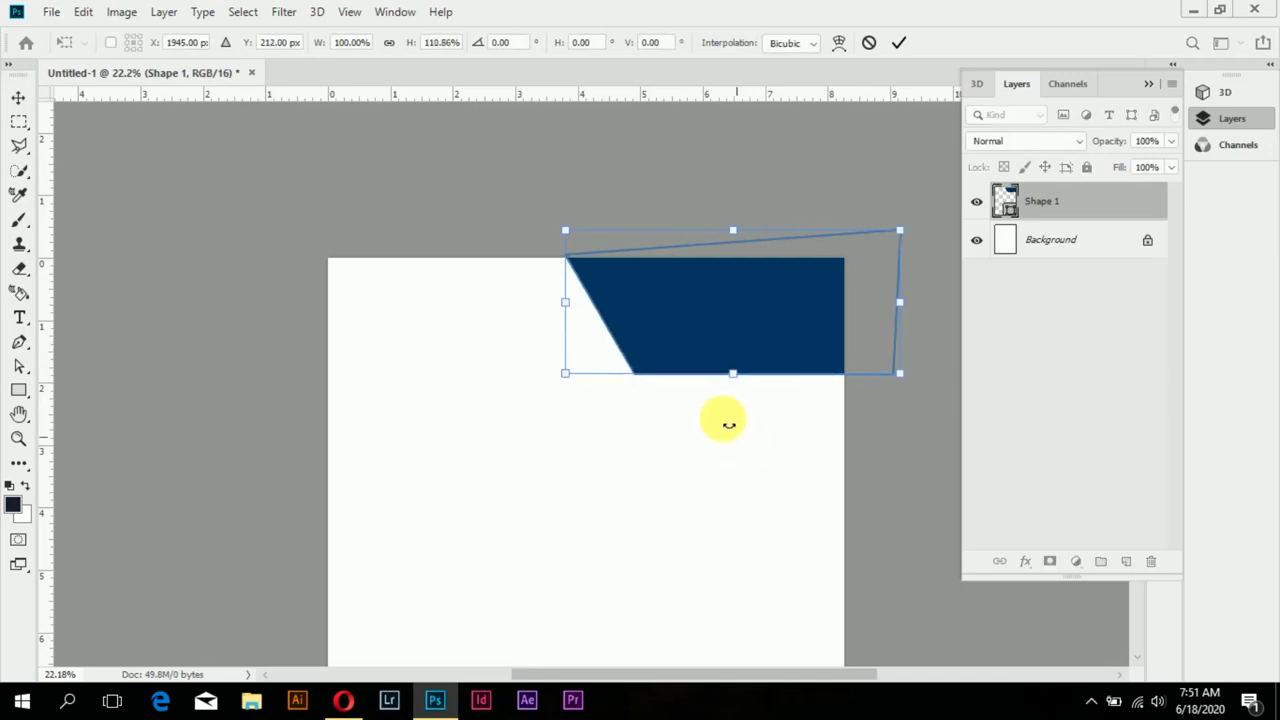
pyautogui.click(900, 45)
pyautogui.click(707, 210)
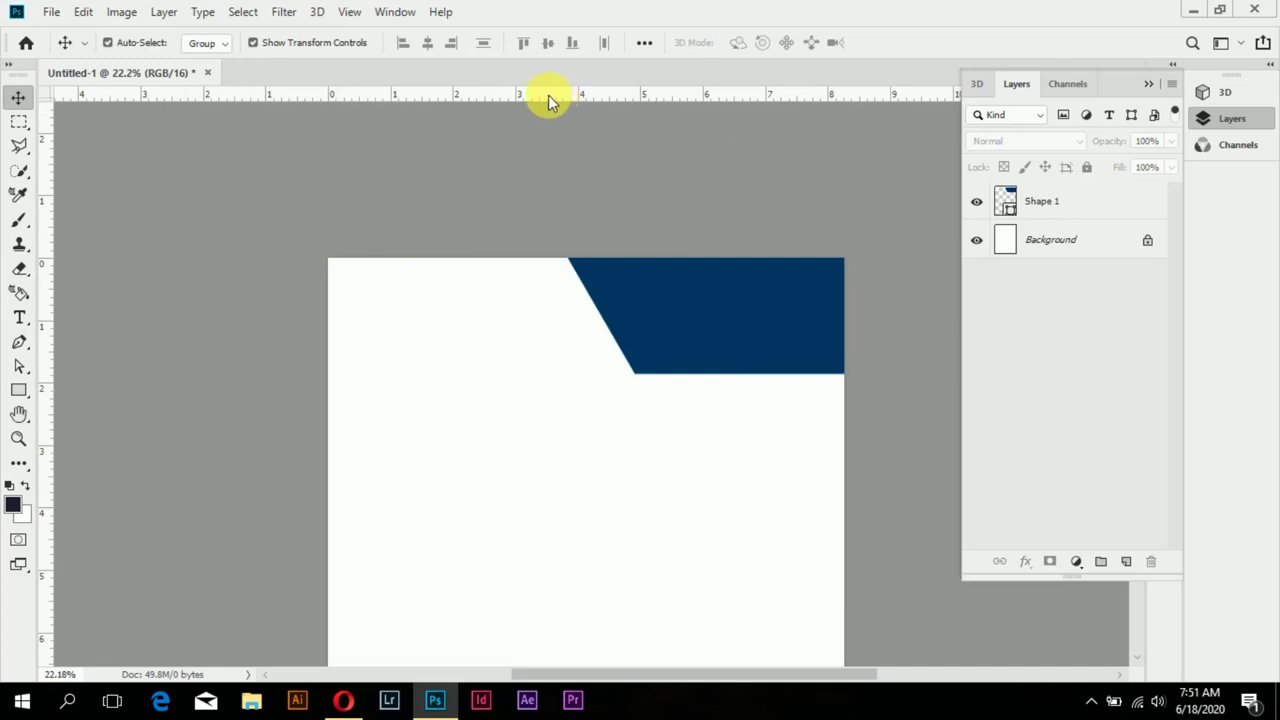
# - Add a horizontal guide along the navy header's bottom edge
pyautogui.moveTo(568, 96)
pyautogui.mouseDown()
pyautogui.moveTo(594, 366)
pyautogui.moveTo(584, 385)
pyautogui.moveTo(589, 374)
pyautogui.mouseUp()
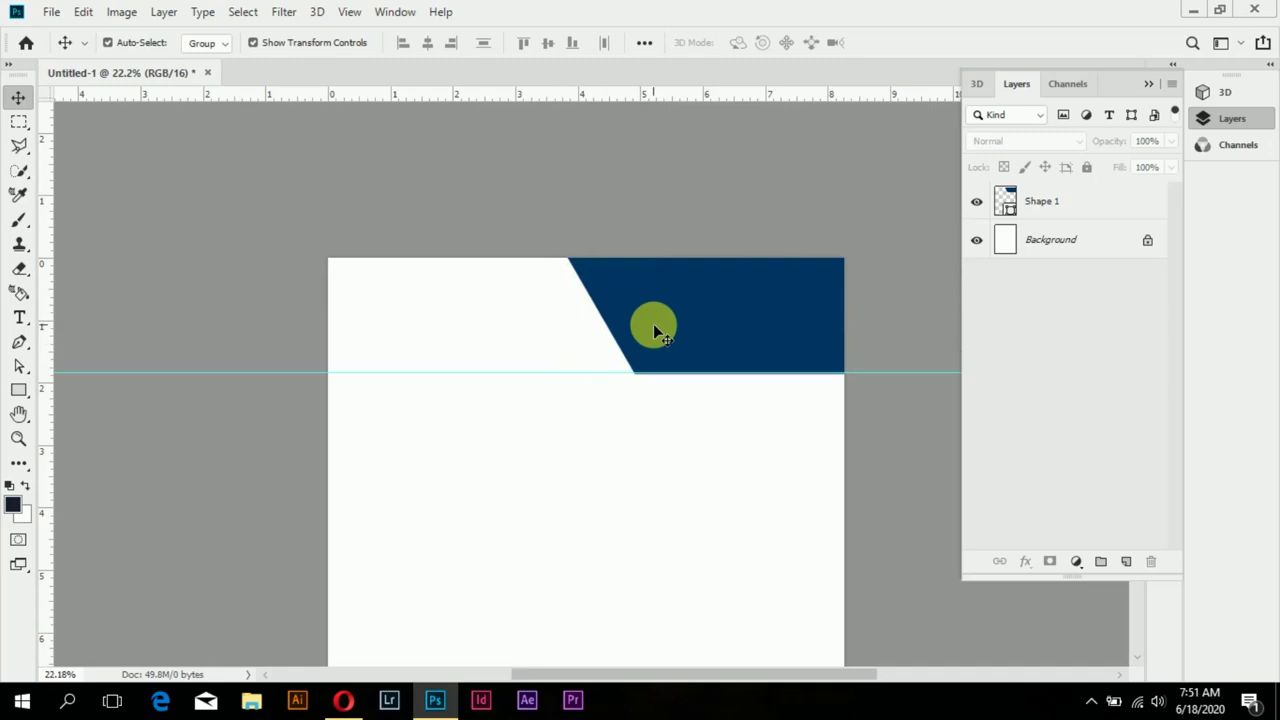
pyautogui.scroll(1, 663, 349)
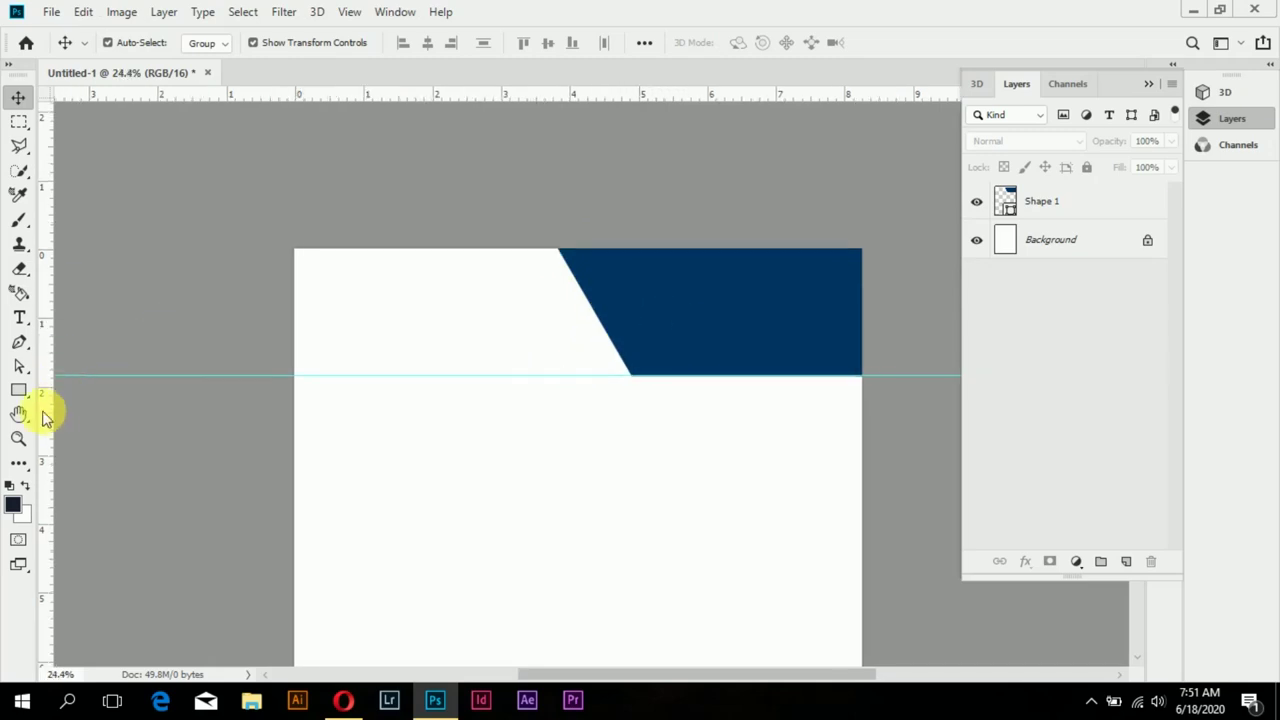
pyautogui.scroll(-1, 657, 323)
pyautogui.scroll(-1, 663, 334)
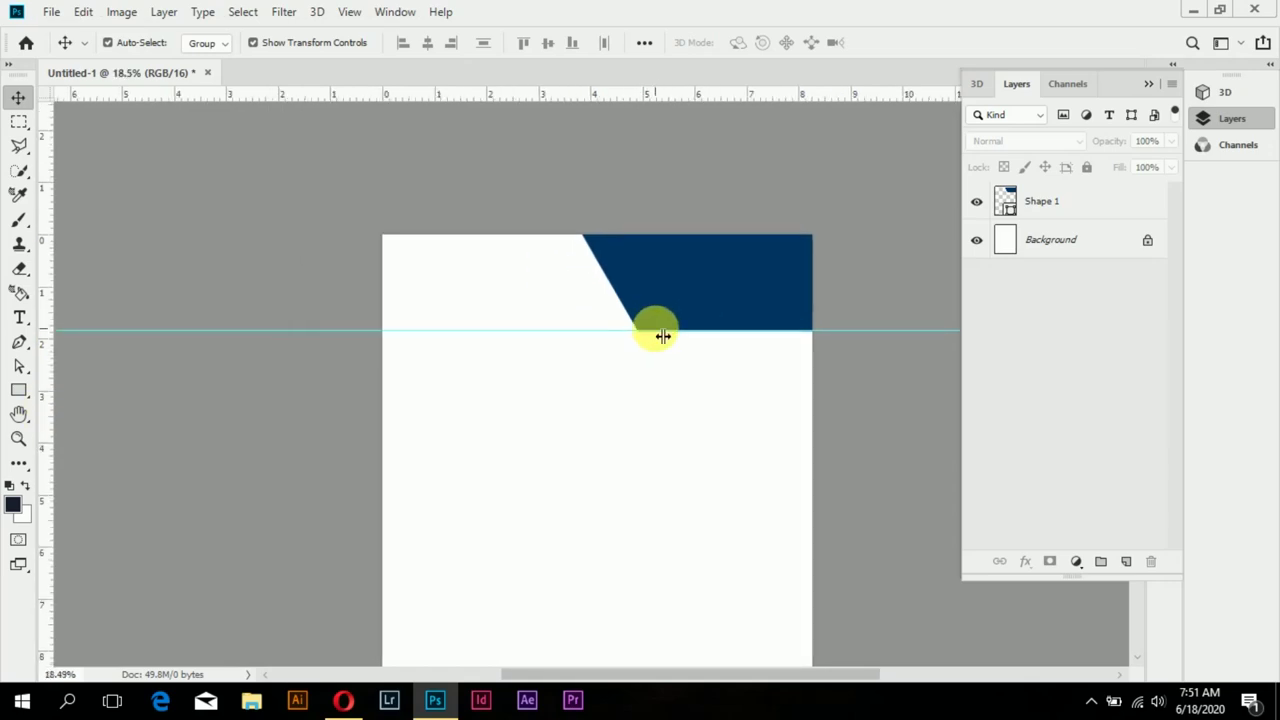
pyautogui.scroll(-1, 654, 417)
pyautogui.scroll(-2, 660, 410)
pyautogui.scroll(-1, 652, 407)
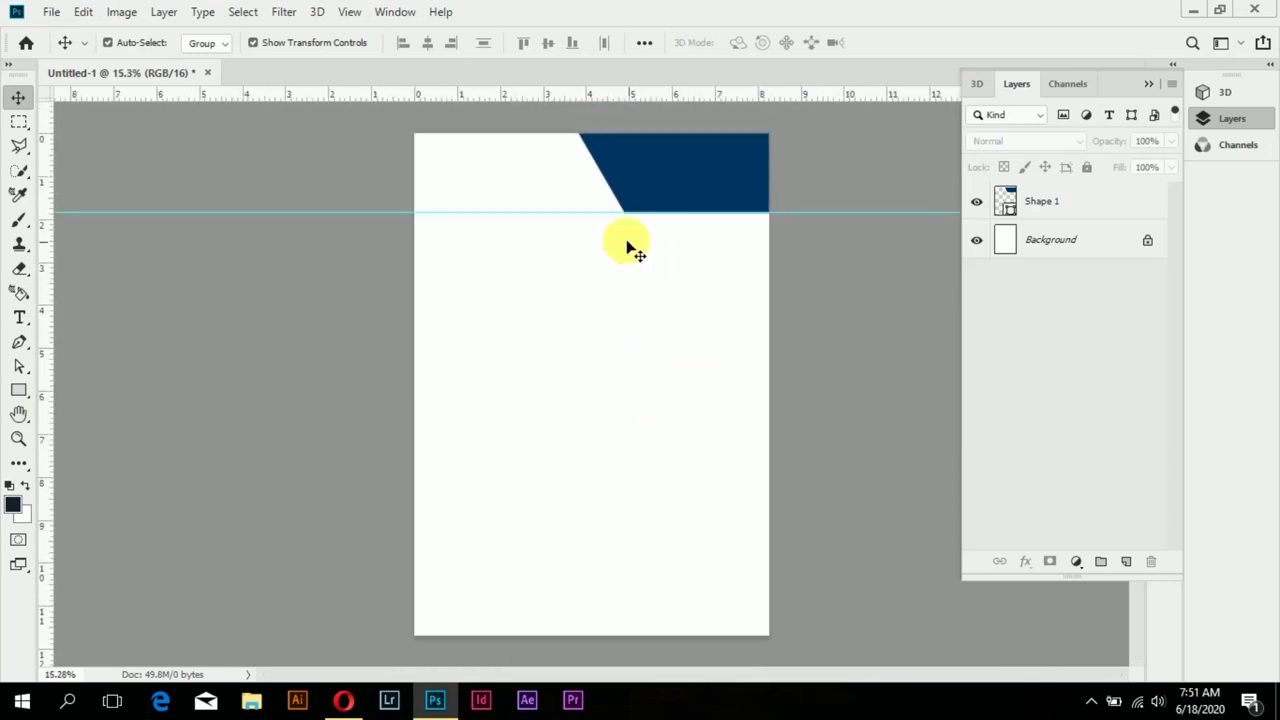
pyautogui.scroll(1, 646, 245)
pyautogui.scroll(1, 680, 180)
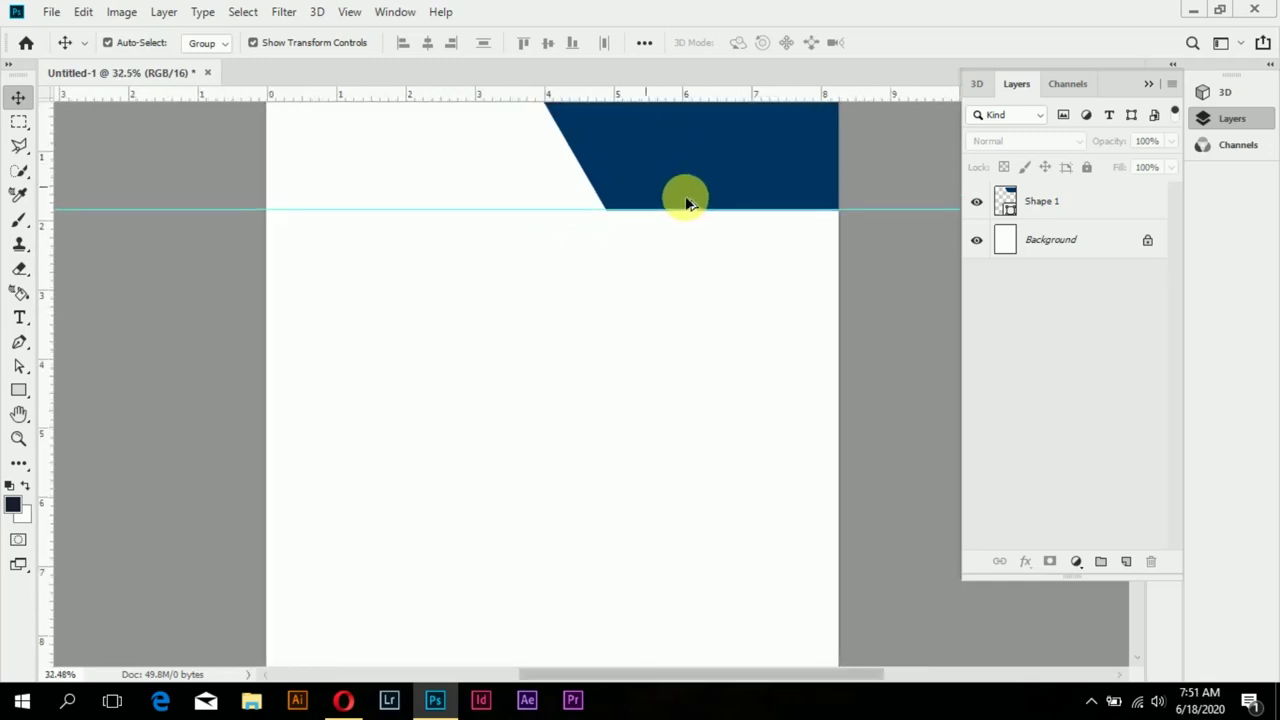
pyautogui.scroll(1, 690, 210)
pyautogui.scroll(1, 685, 190)
pyautogui.scroll(2, 673, 170)
pyautogui.scroll(-1, 702, 285)
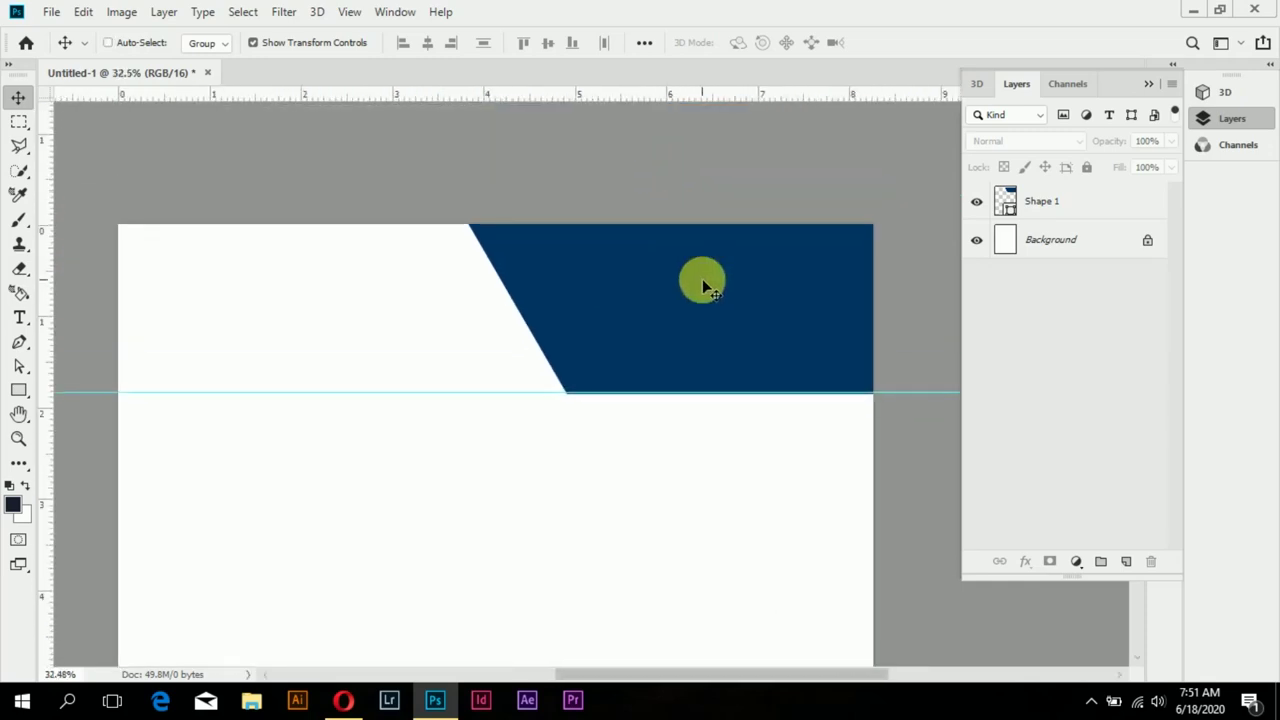
pyautogui.hscroll(1, 702, 285)
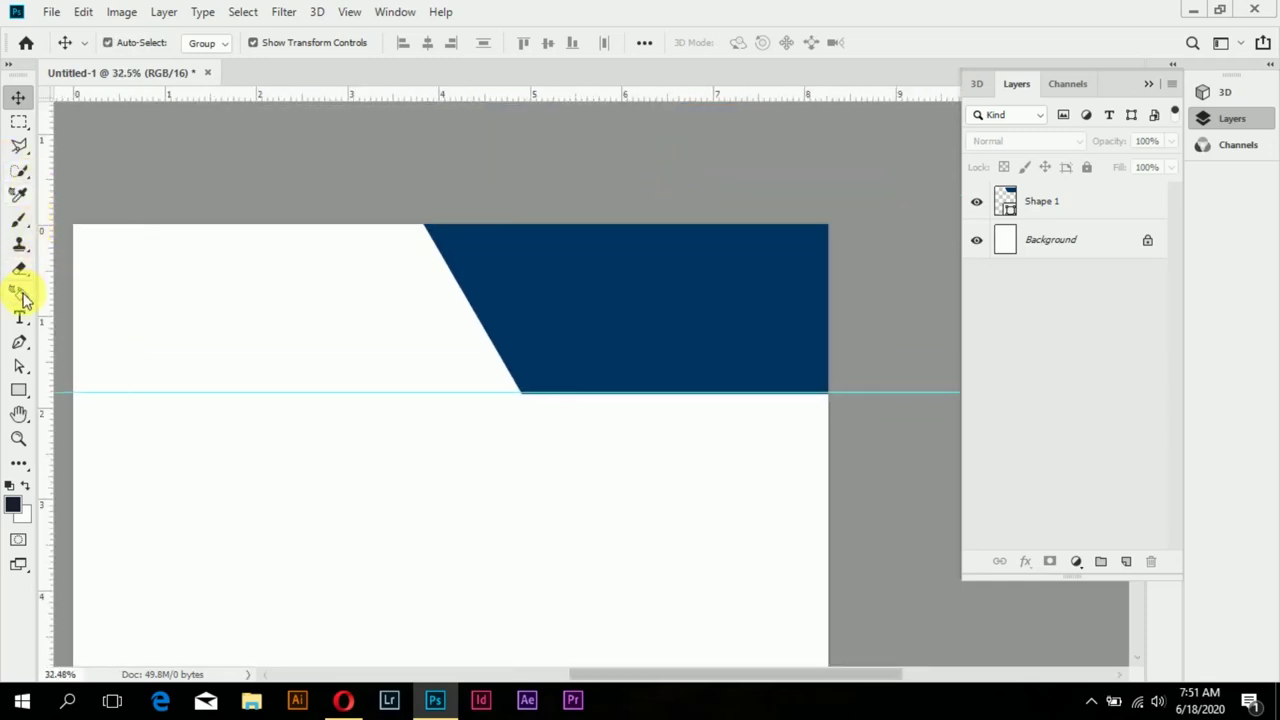
pyautogui.click(19, 342)
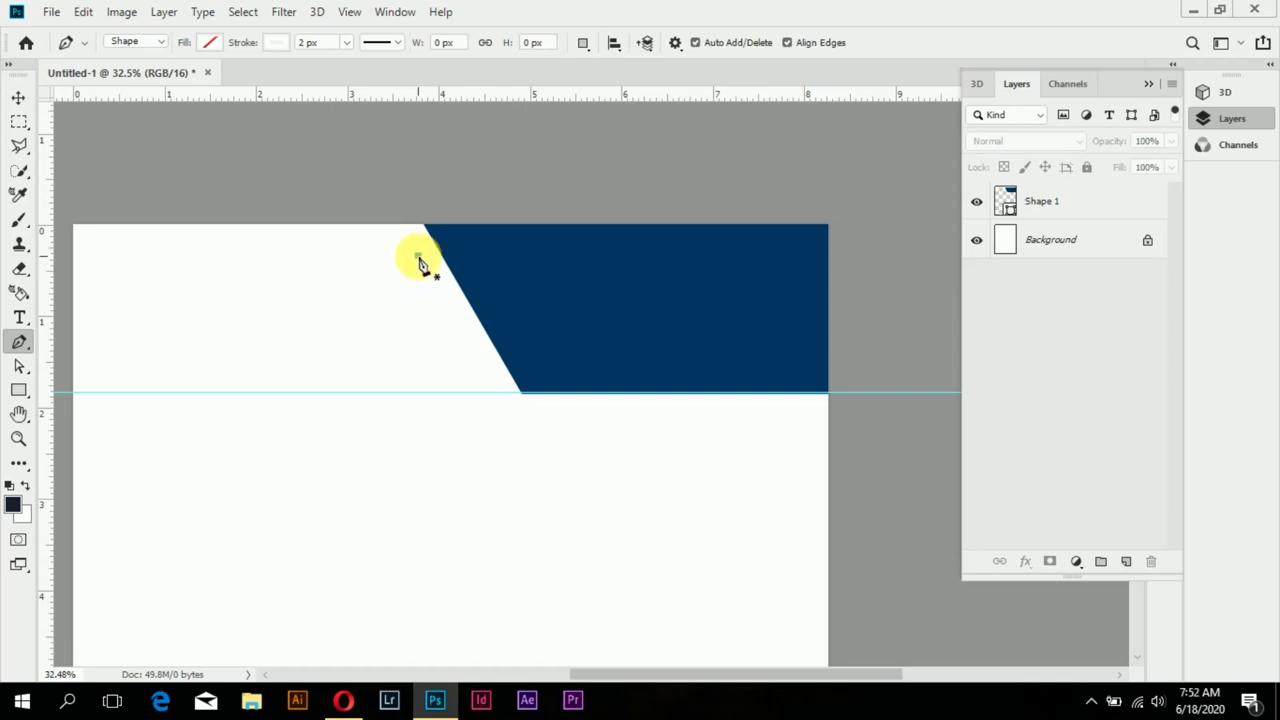
# - Draw a second slanted band over the navy header, using a guide for its top edge
pyautogui.click(418, 256)
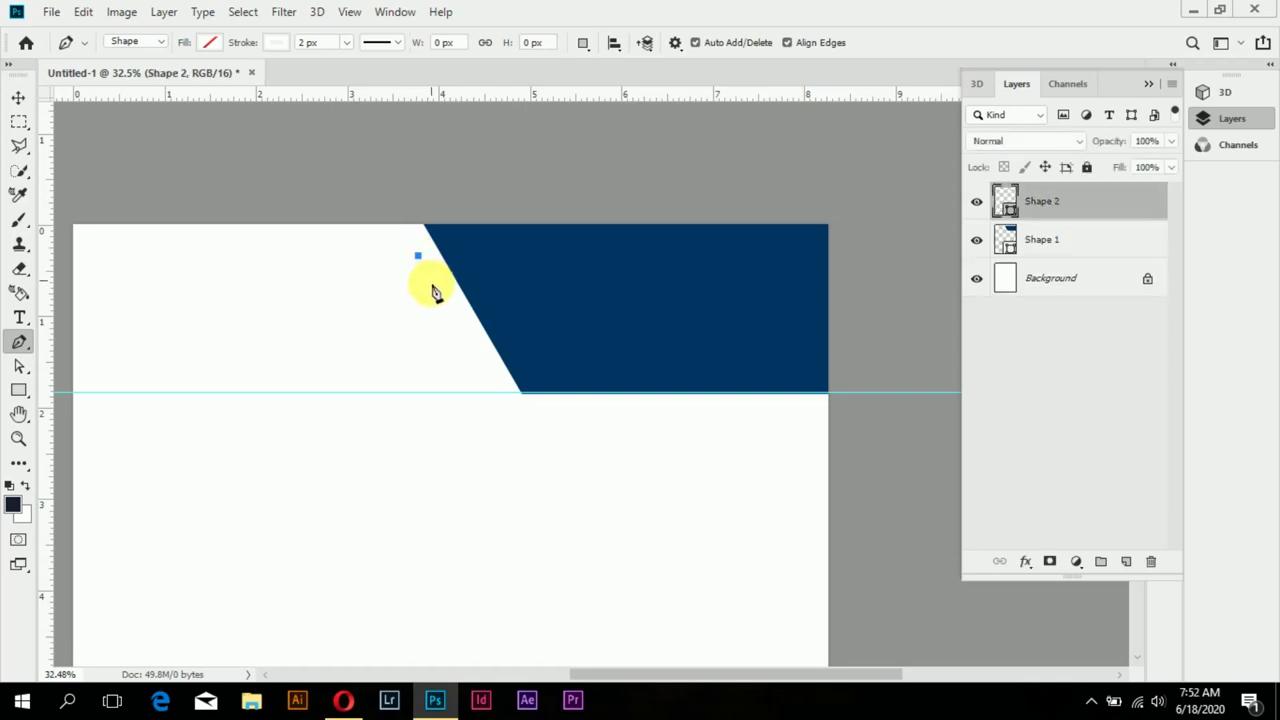
pyautogui.click(493, 383)
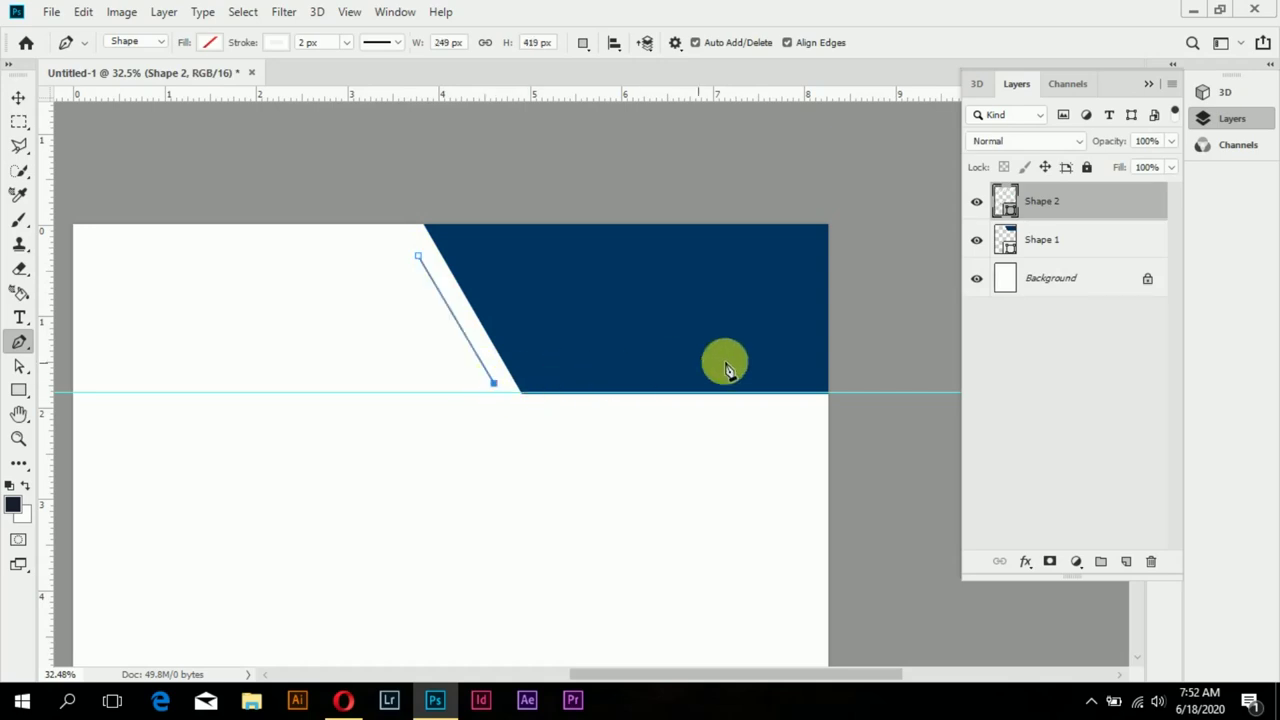
pyautogui.click(852, 383)
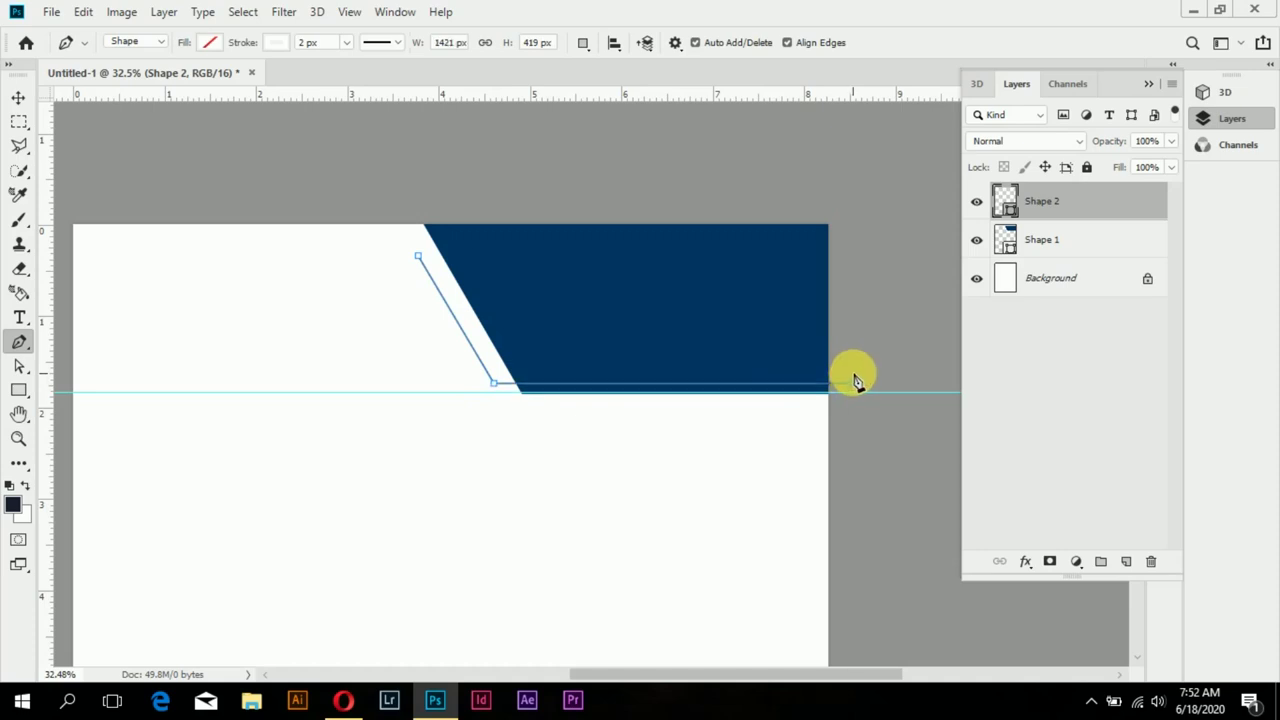
pyautogui.click(849, 244)
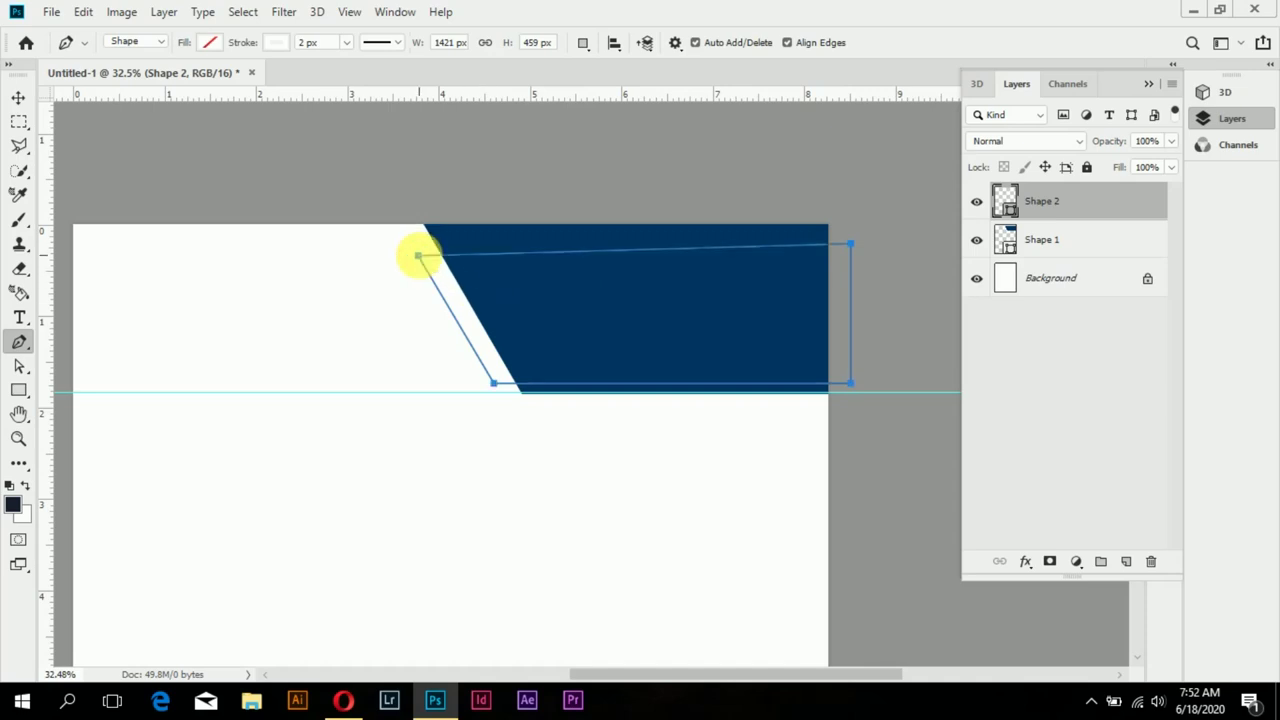
pyautogui.hotkey('ctrl', 'z')
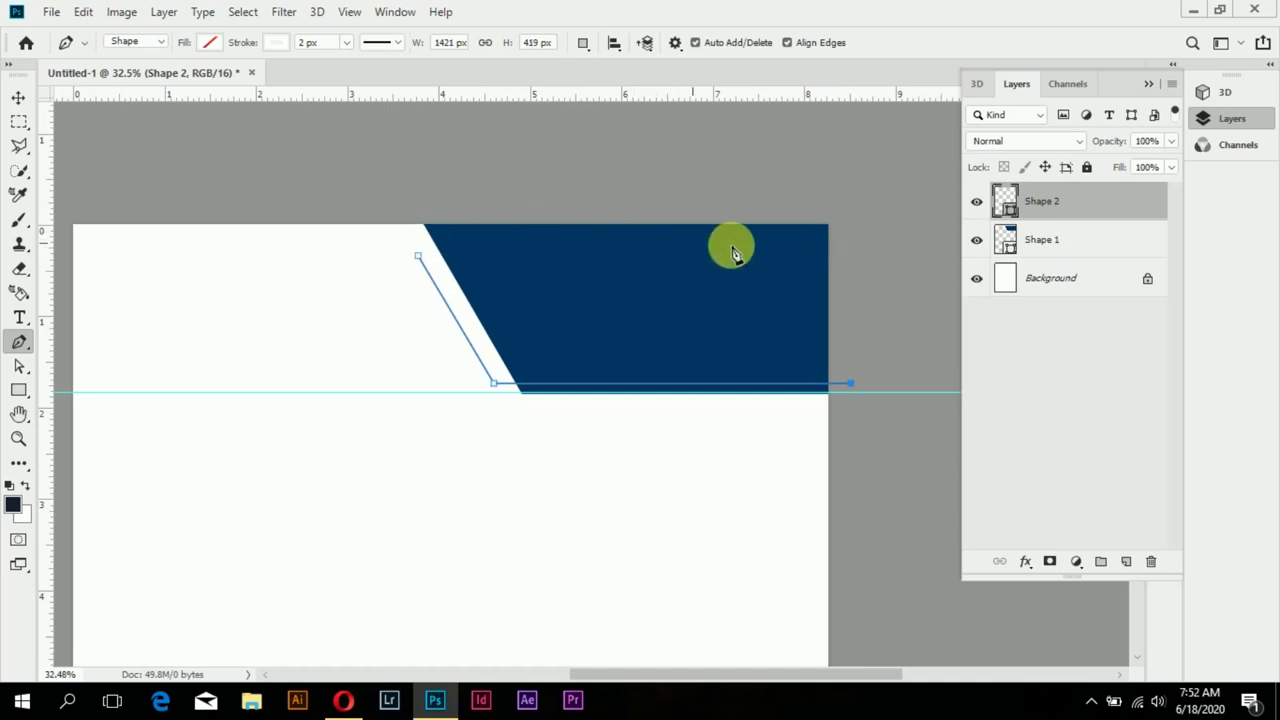
pyautogui.moveTo(415, 100); pyautogui.dragTo(424, 256)
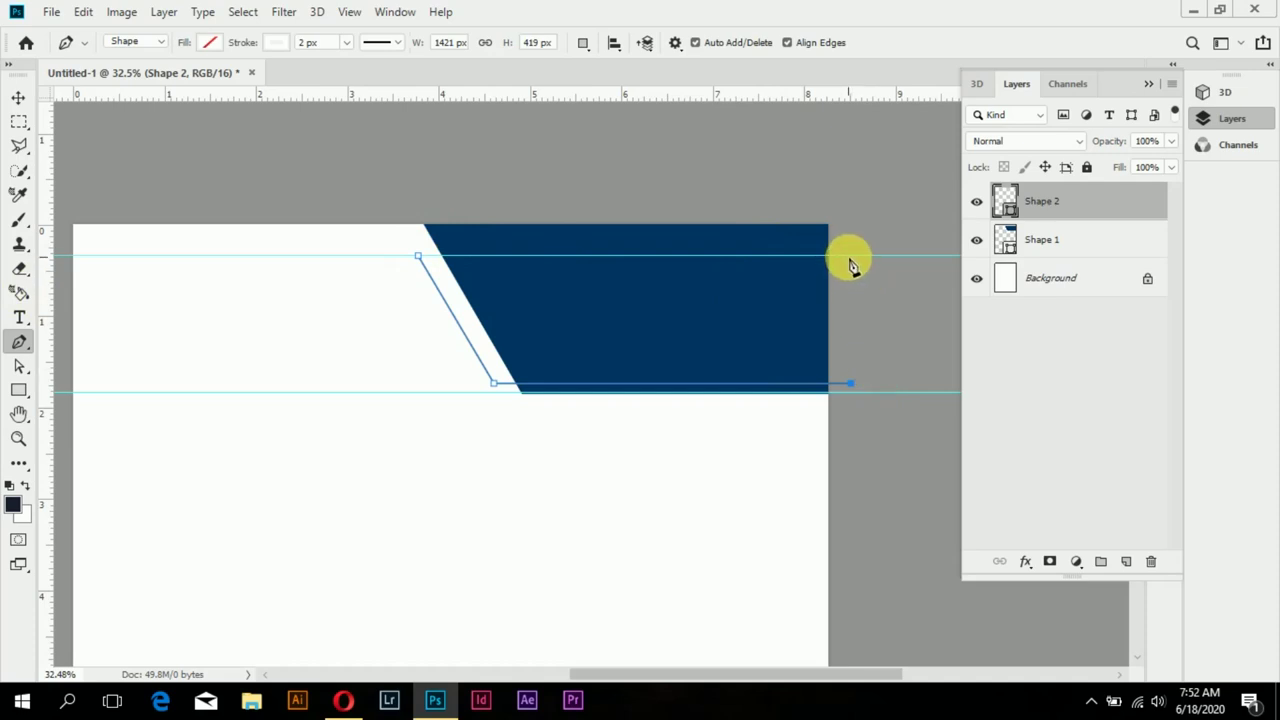
pyautogui.click(419, 257)
# - Fill the new band with a lighter teal-blue swatch and deselect it
pyautogui.click(211, 44)
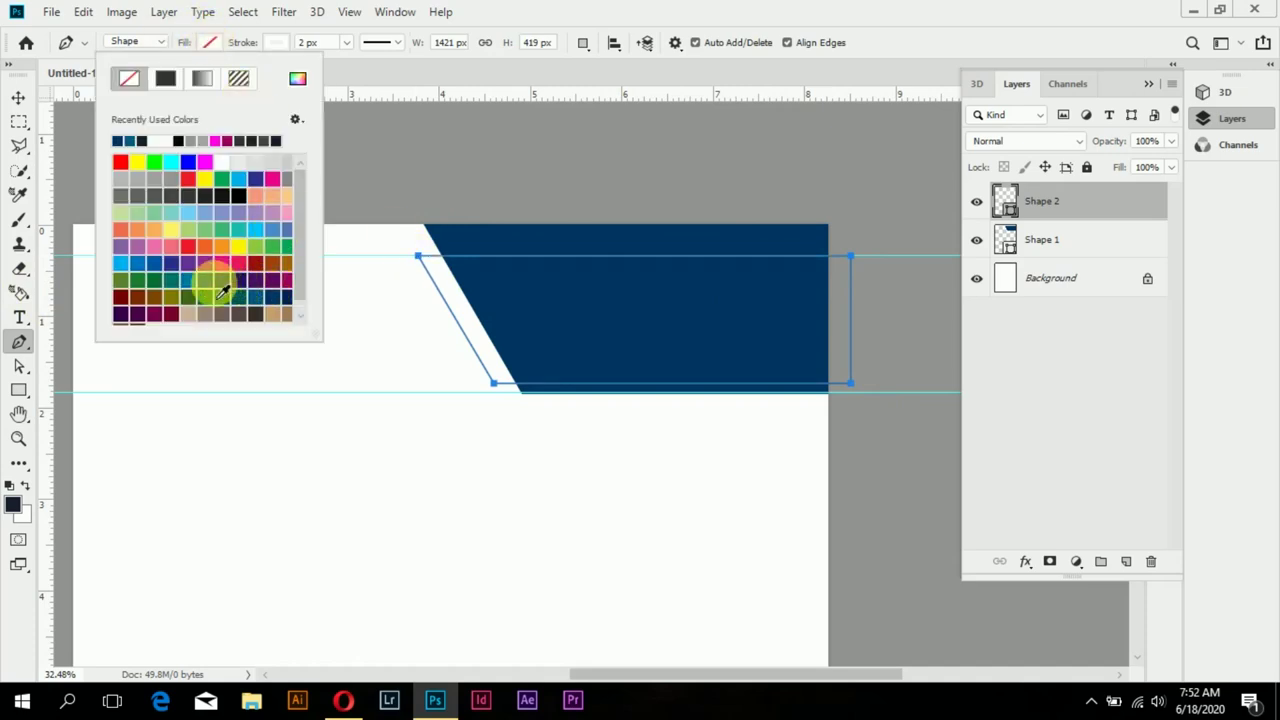
pyautogui.click(192, 288)
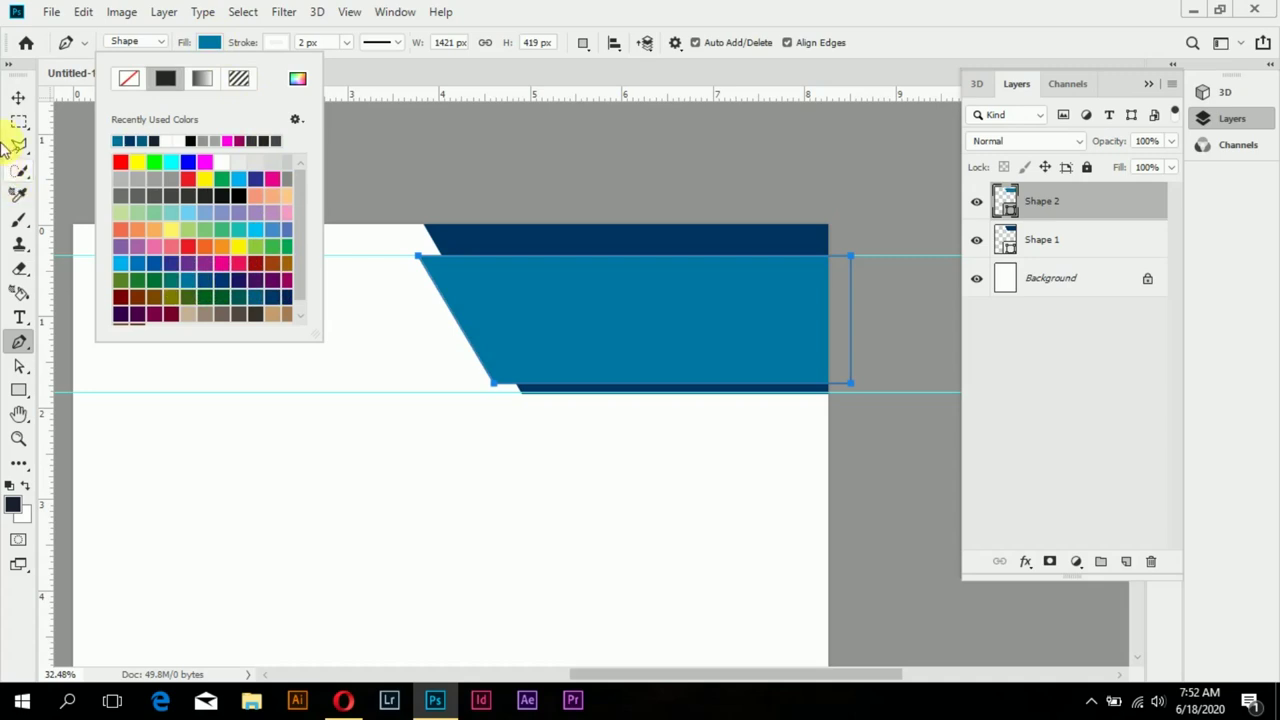
pyautogui.click(19, 99)
pyautogui.click(344, 146)
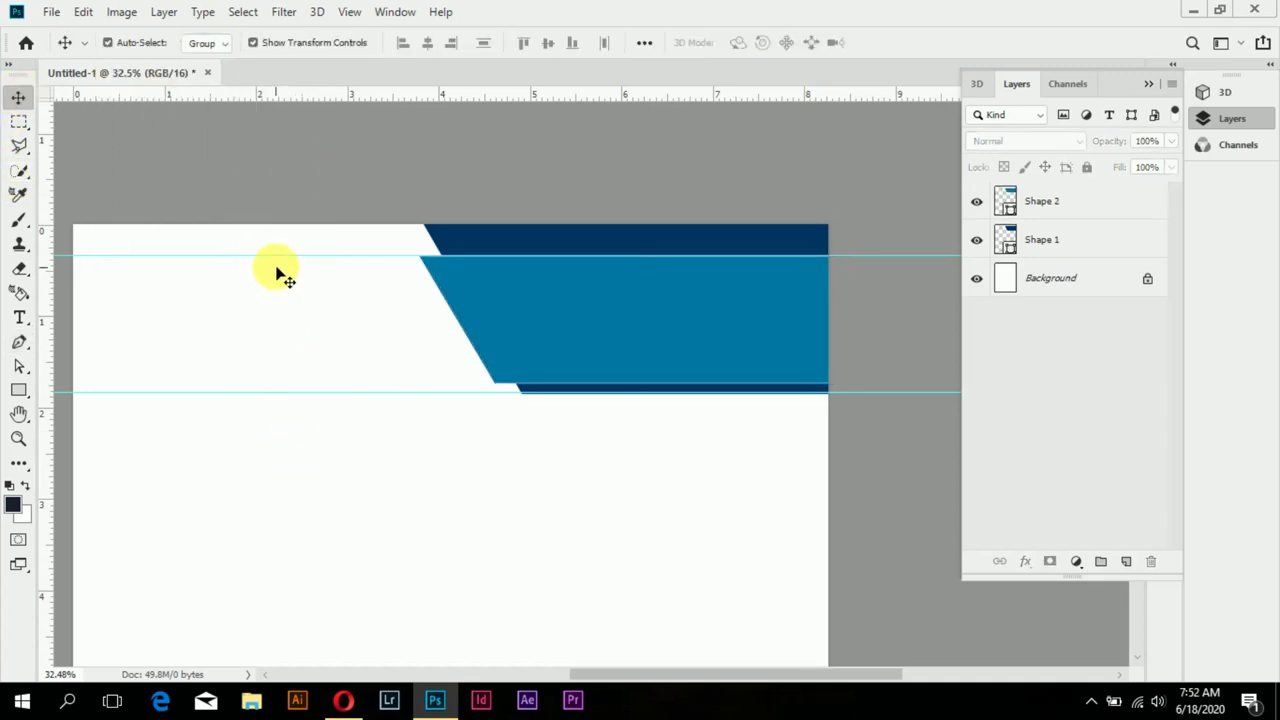
# - Move both guides up out of the header and set the teal band's stroke to 0 px
pyautogui.moveTo(294, 256); pyautogui.dragTo(306, 128)
pyautogui.moveTo(334, 392); pyautogui.dragTo(366, 141)
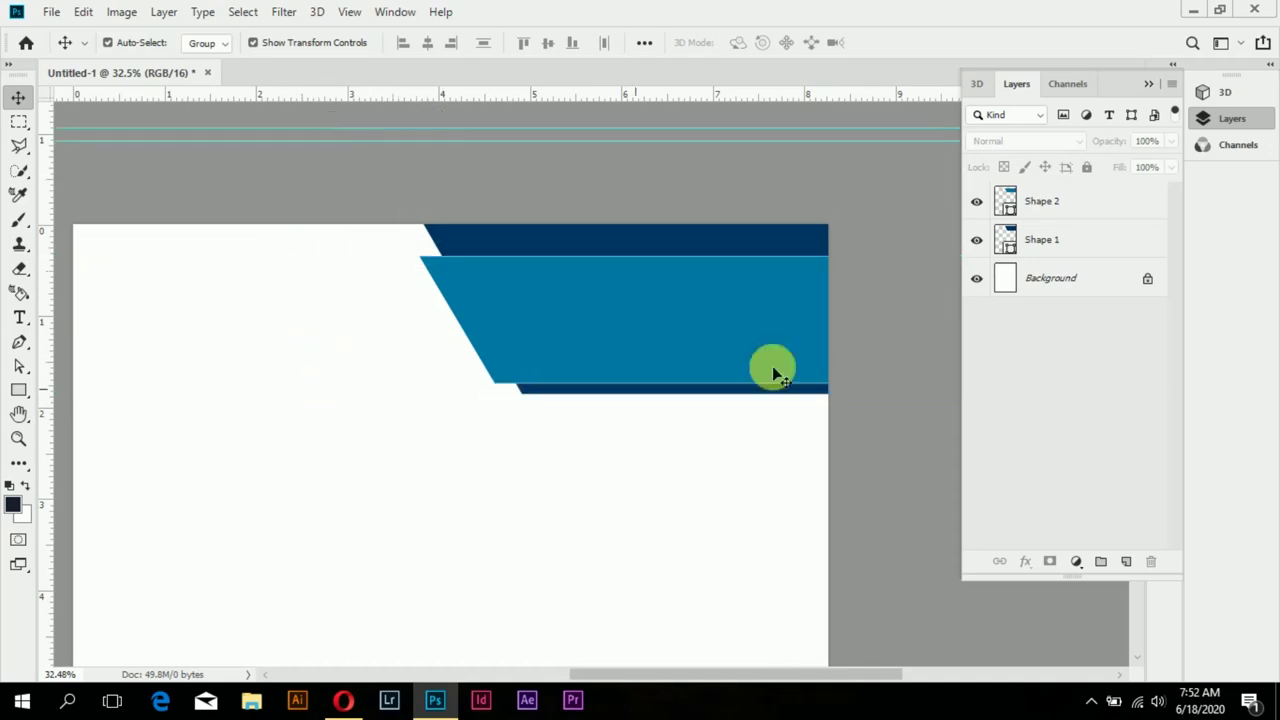
pyautogui.click(765, 318)
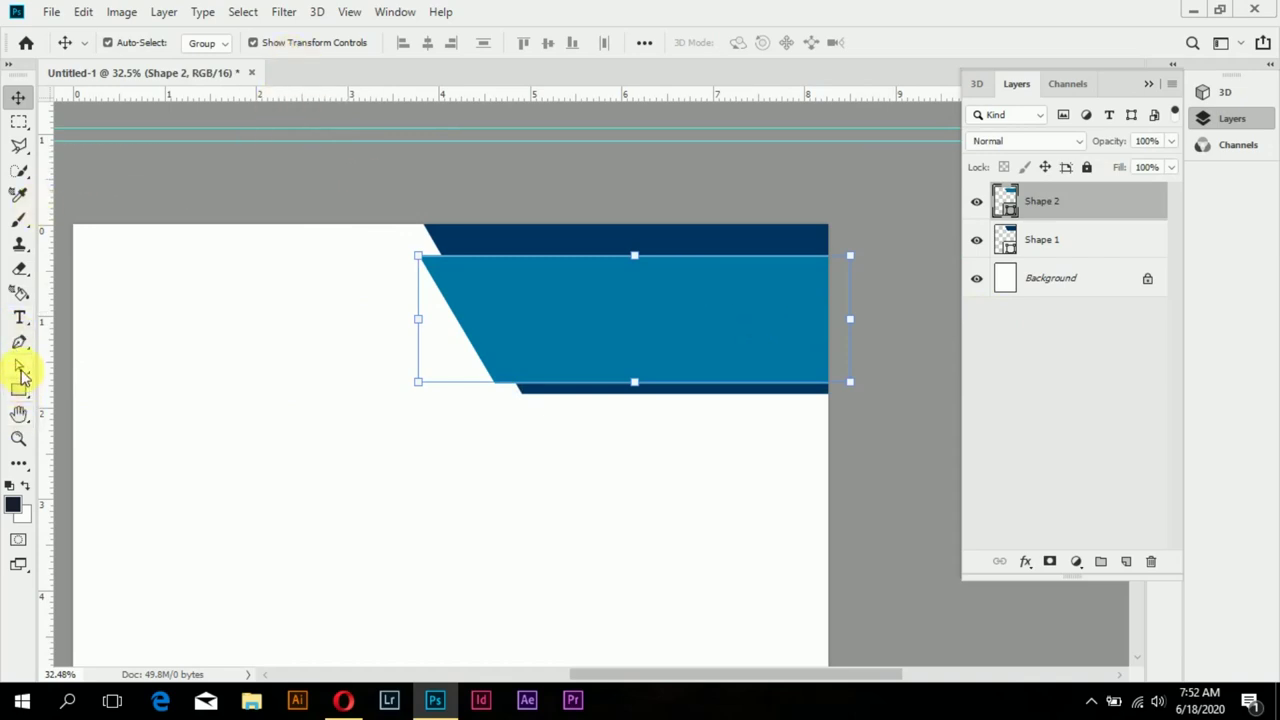
pyautogui.click(22, 375)
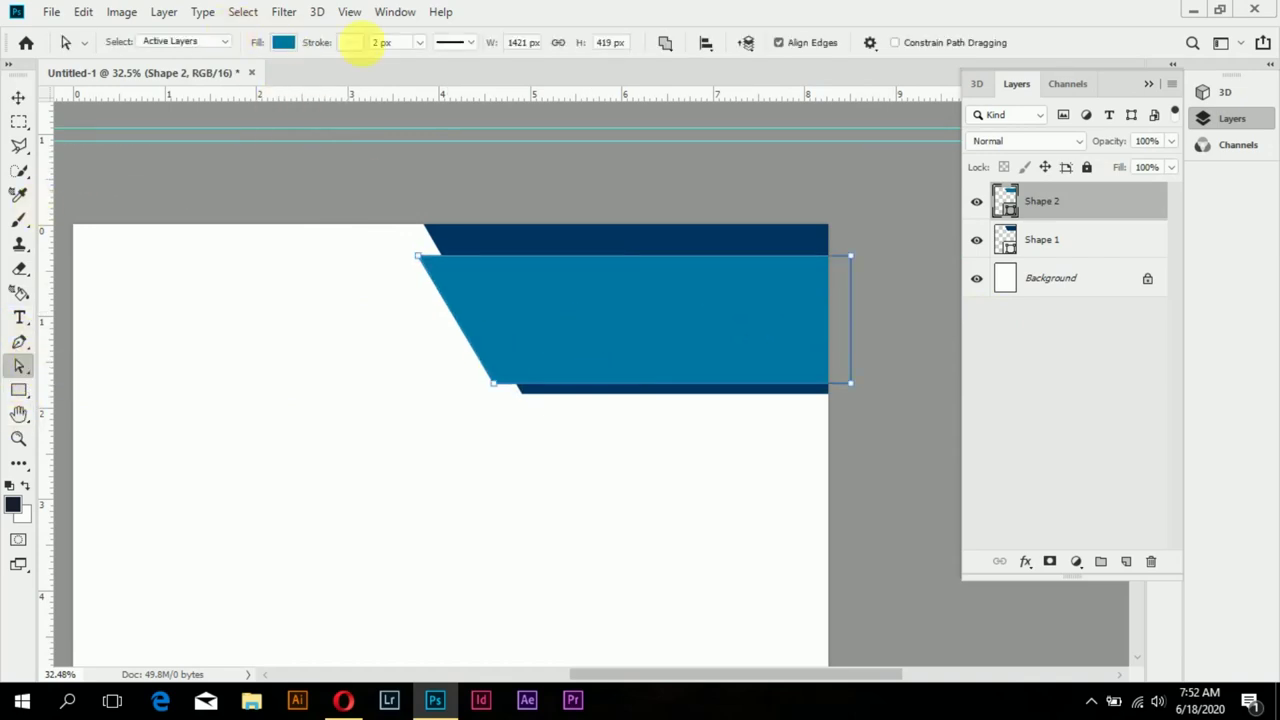
pyautogui.doubleClick(386, 43)
pyautogui.write('0')
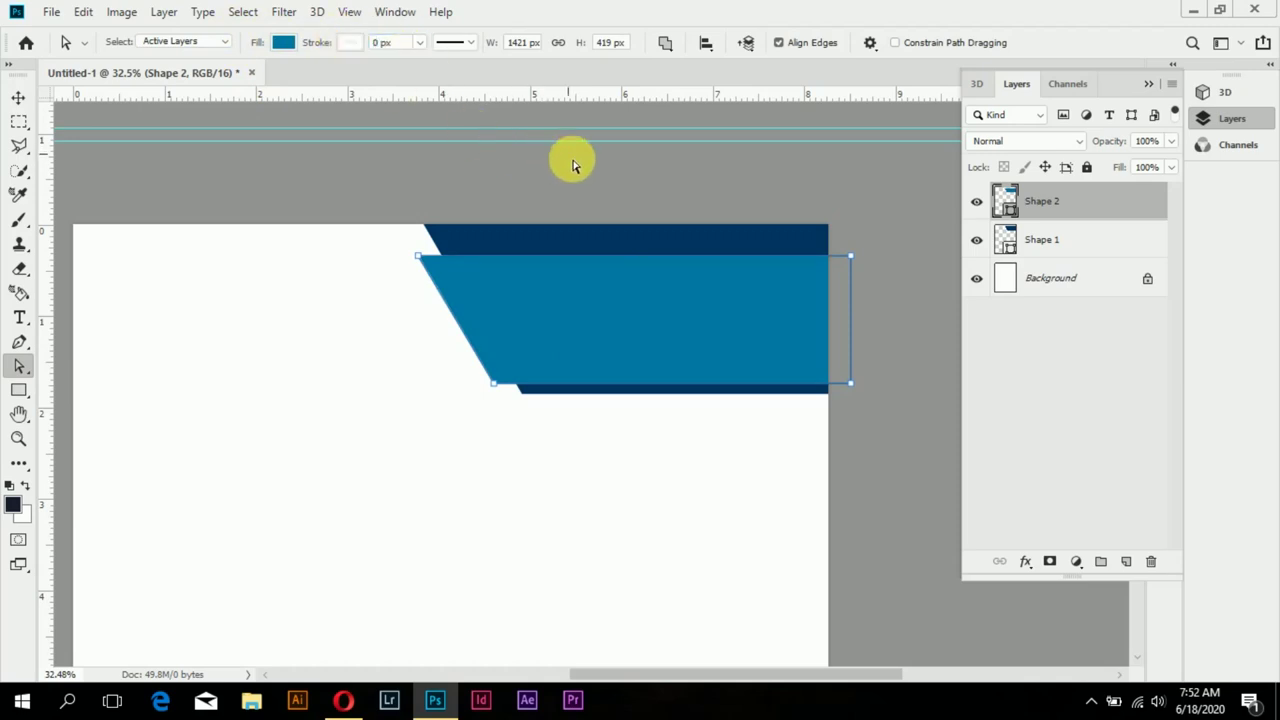
pyautogui.click(579, 232)
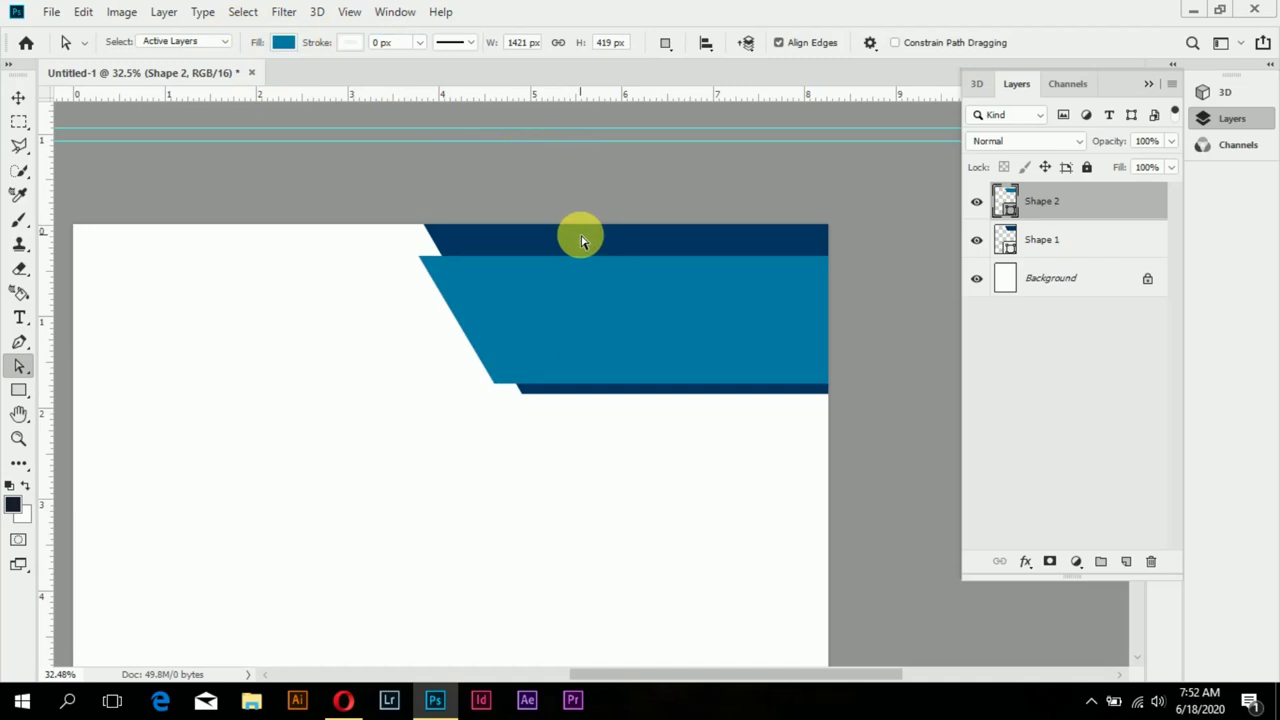
# - Set the navy band's stroke width to 0 px as well, then zoom in
pyautogui.click(1040, 240)
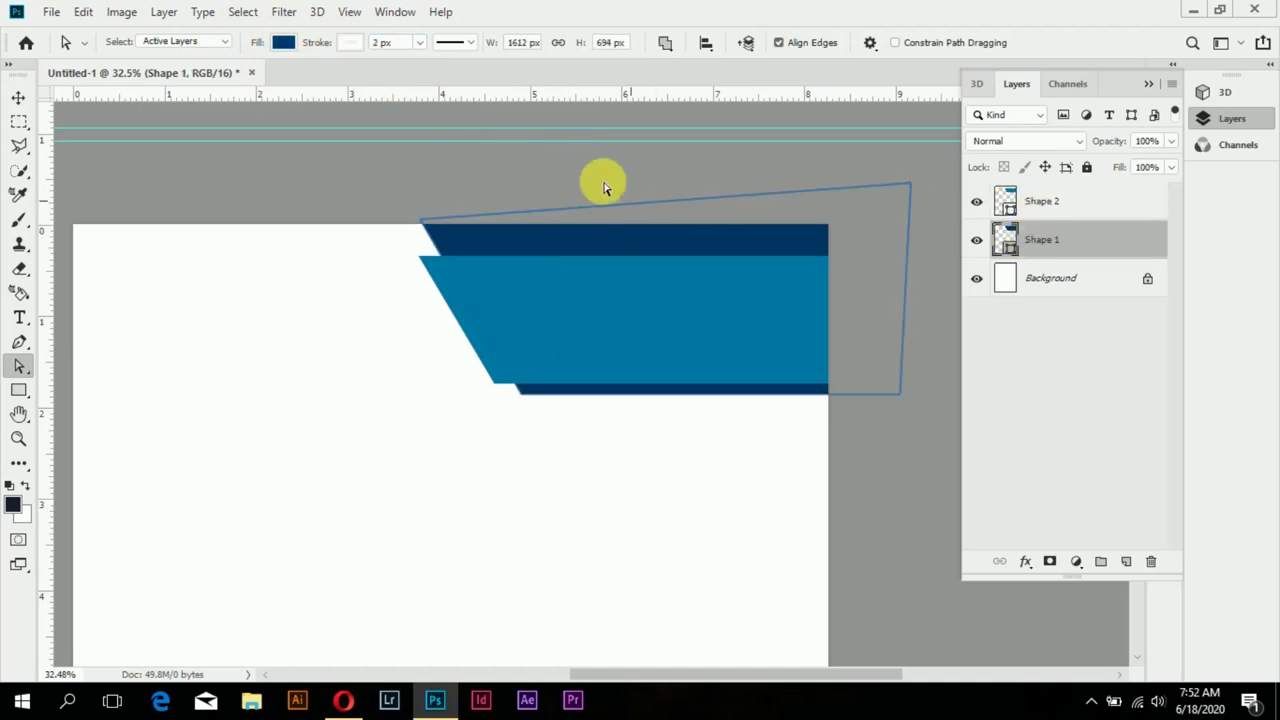
pyautogui.click(400, 41)
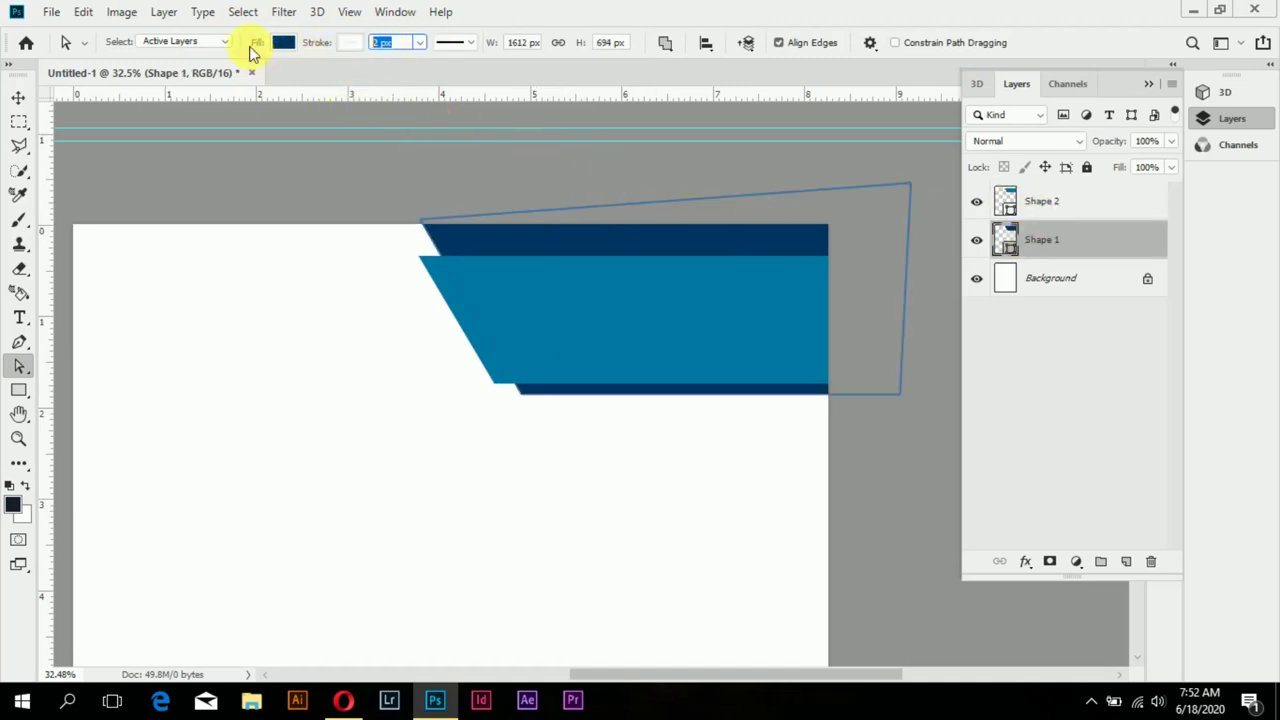
pyautogui.write('0')
pyautogui.press('Return')
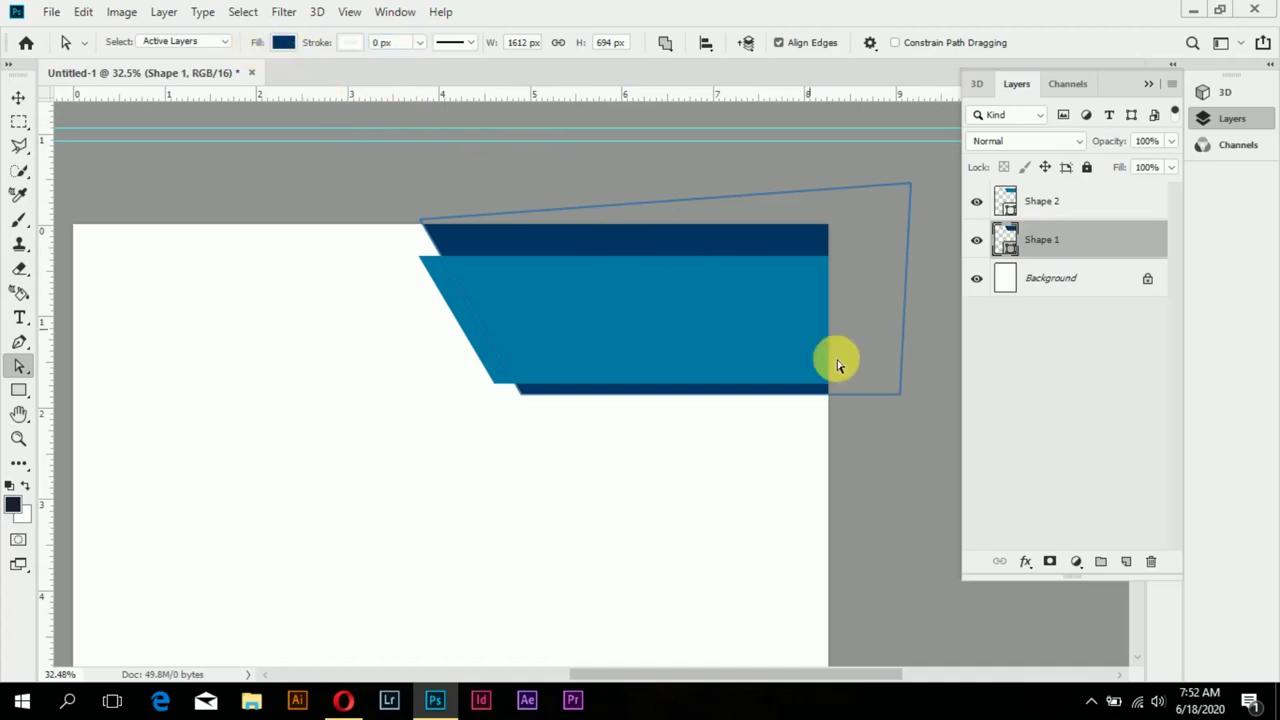
pyautogui.click(888, 497)
pyautogui.click(566, 317)
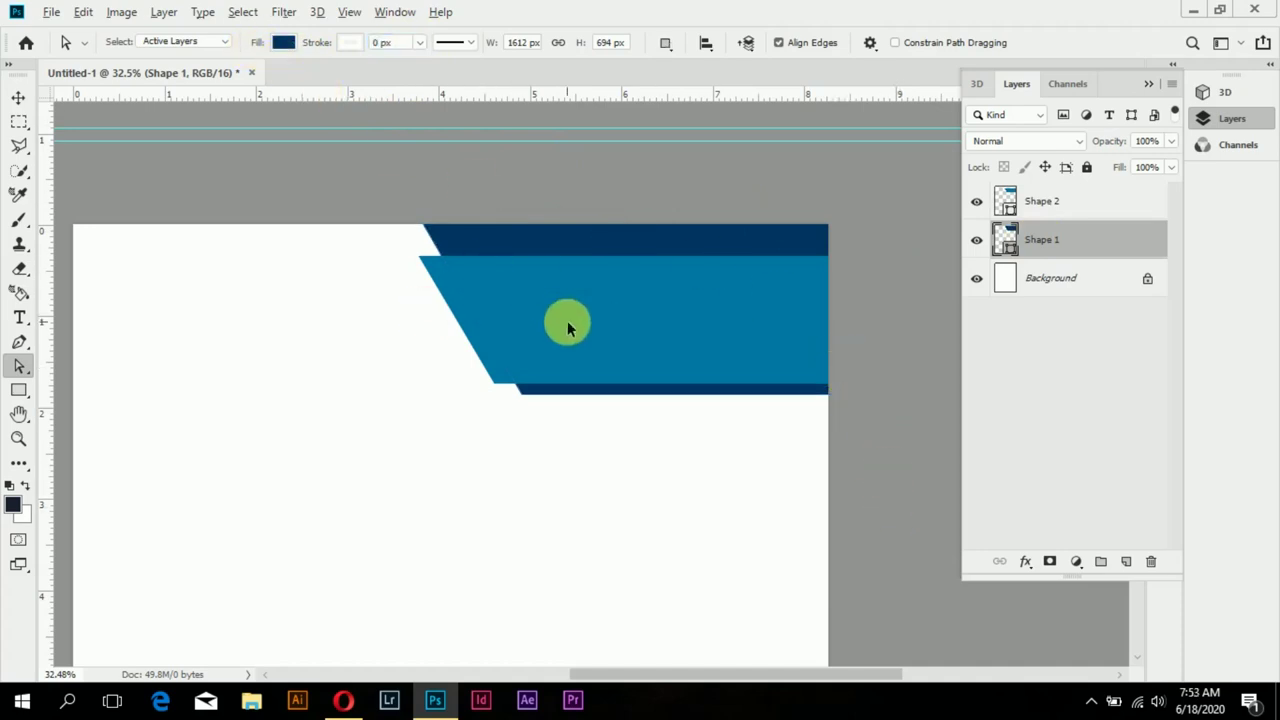
pyautogui.scroll(2, 514, 262)
pyautogui.scroll(2, 417, 251)
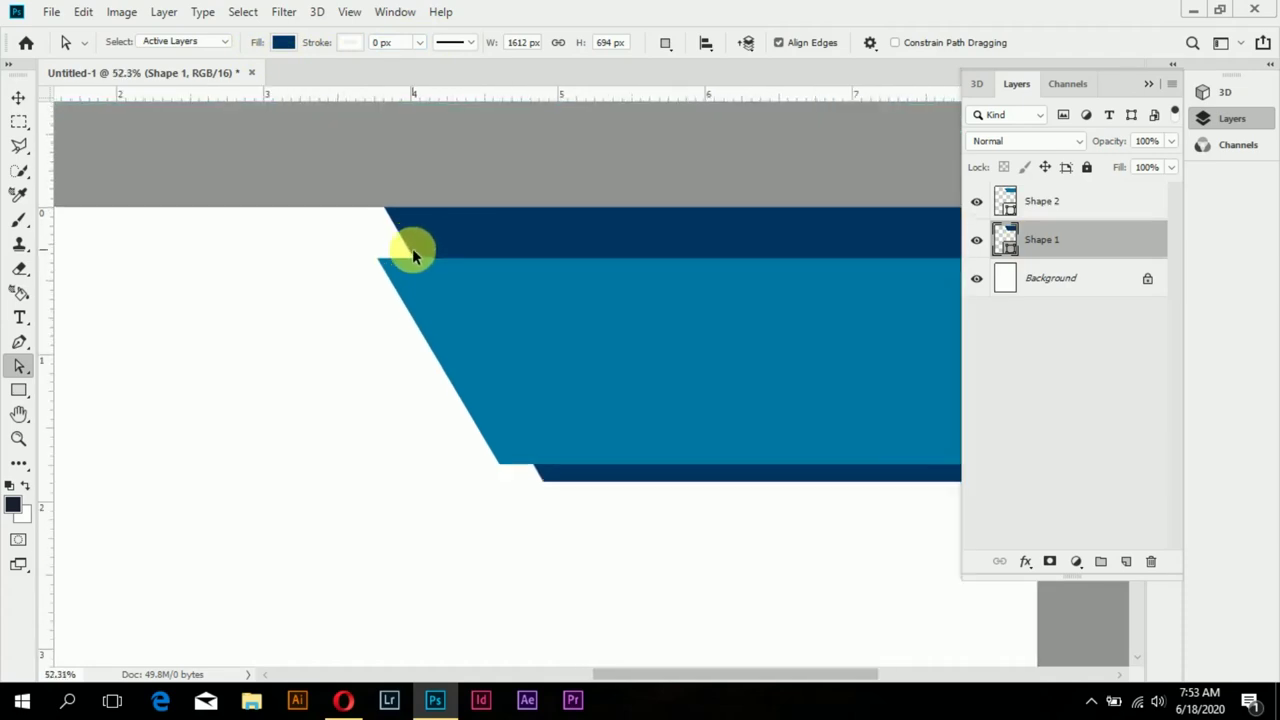
pyautogui.scroll(2, 445, 267)
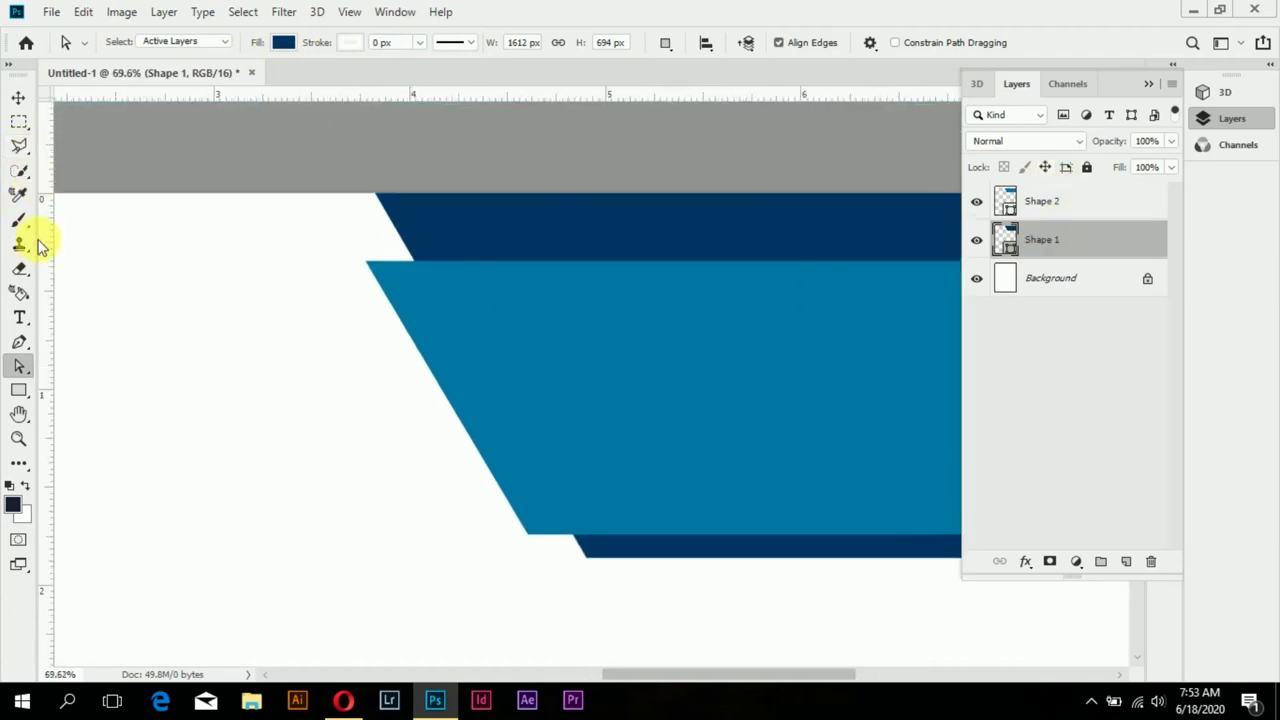
pyautogui.click(20, 345)
pyautogui.scroll(1, 500, 257)
pyautogui.scroll(2, 371, 243)
pyautogui.scroll(1, 378, 255)
pyautogui.scroll(1, 378, 255)
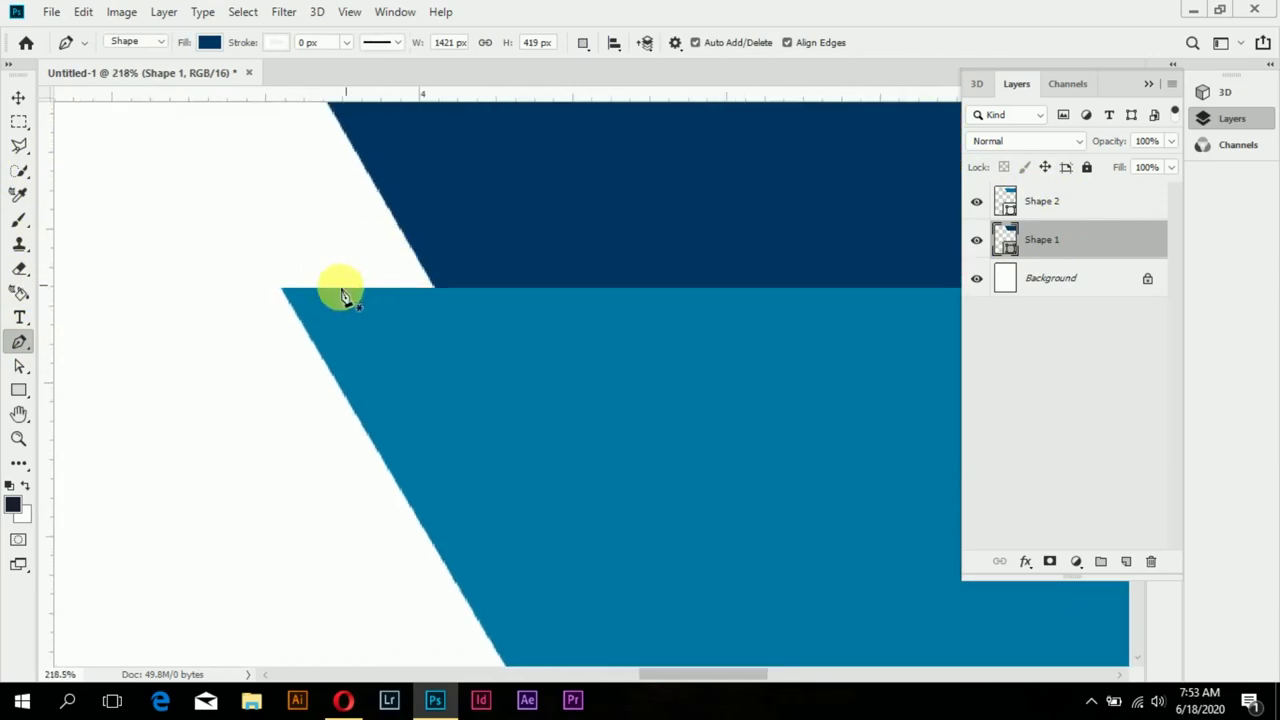
# - Draw a triangle from the teal band's top-left corner up onto the navy band
pyautogui.click(281, 288)
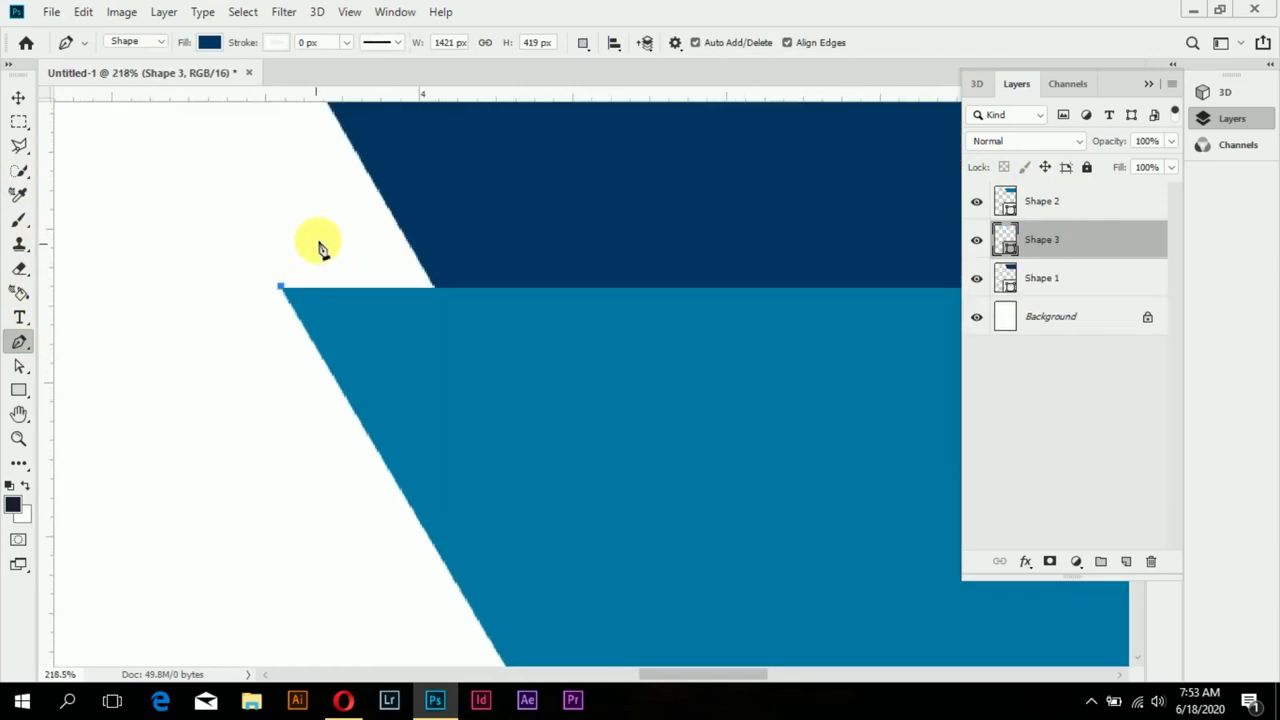
pyautogui.click(416, 173)
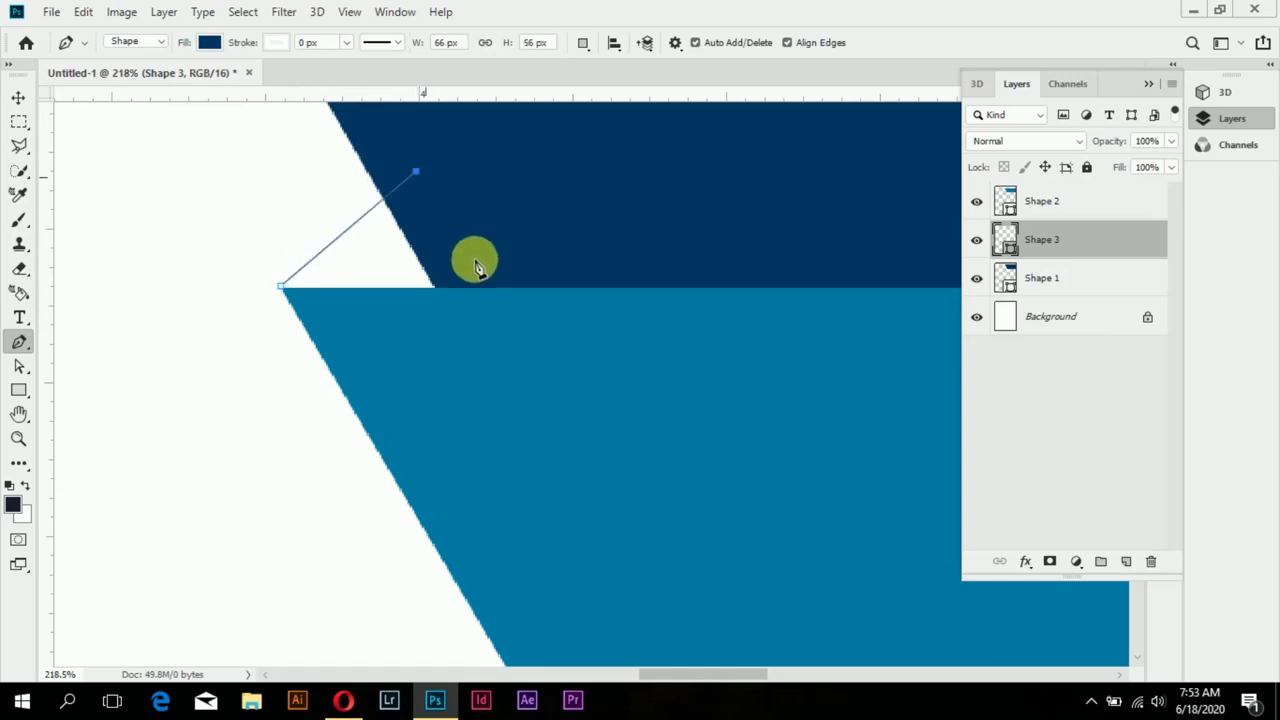
pyautogui.click(505, 298)
pyautogui.click(283, 290)
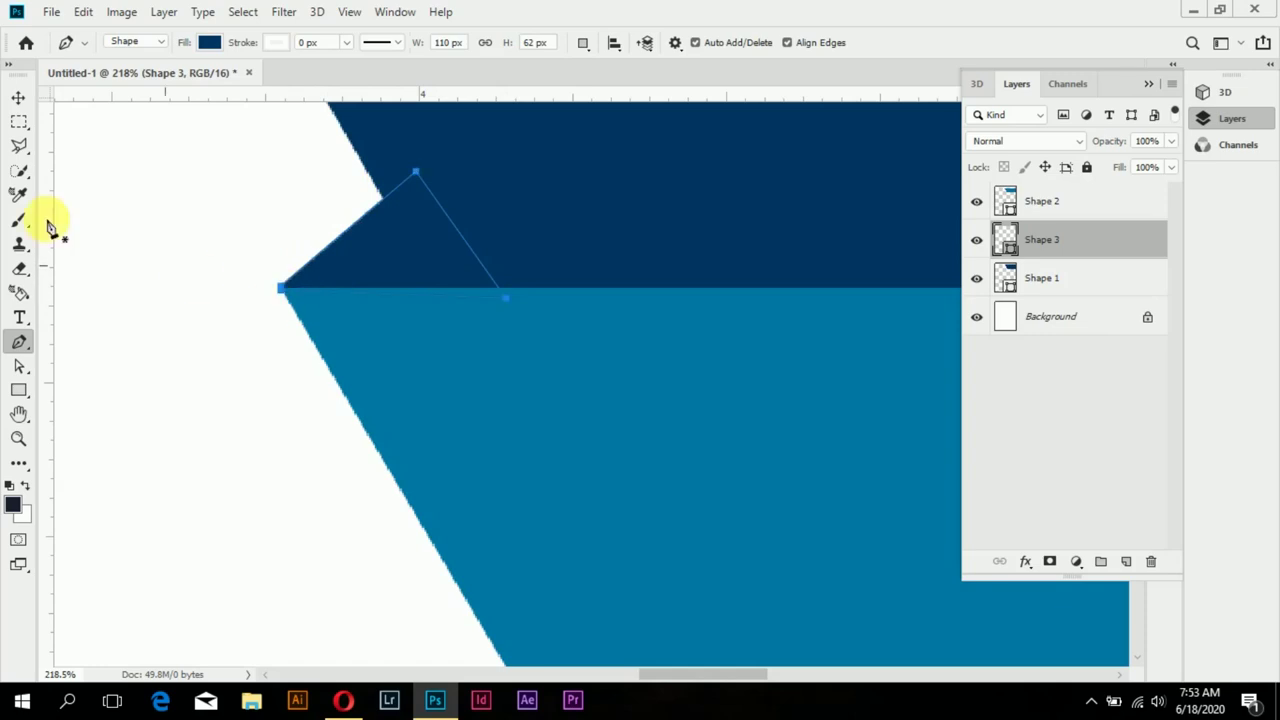
# - Recolour the triangle's fill to a mid-blue shade
pyautogui.click(17, 100)
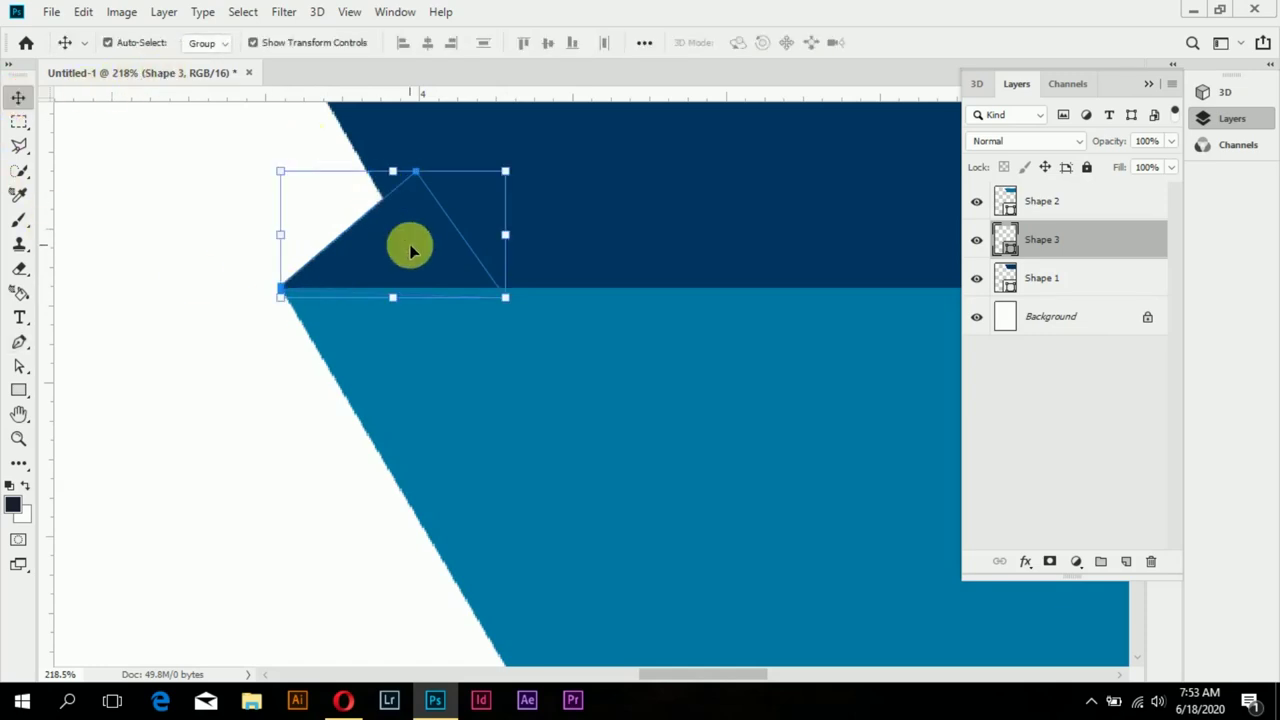
pyautogui.click(22, 367)
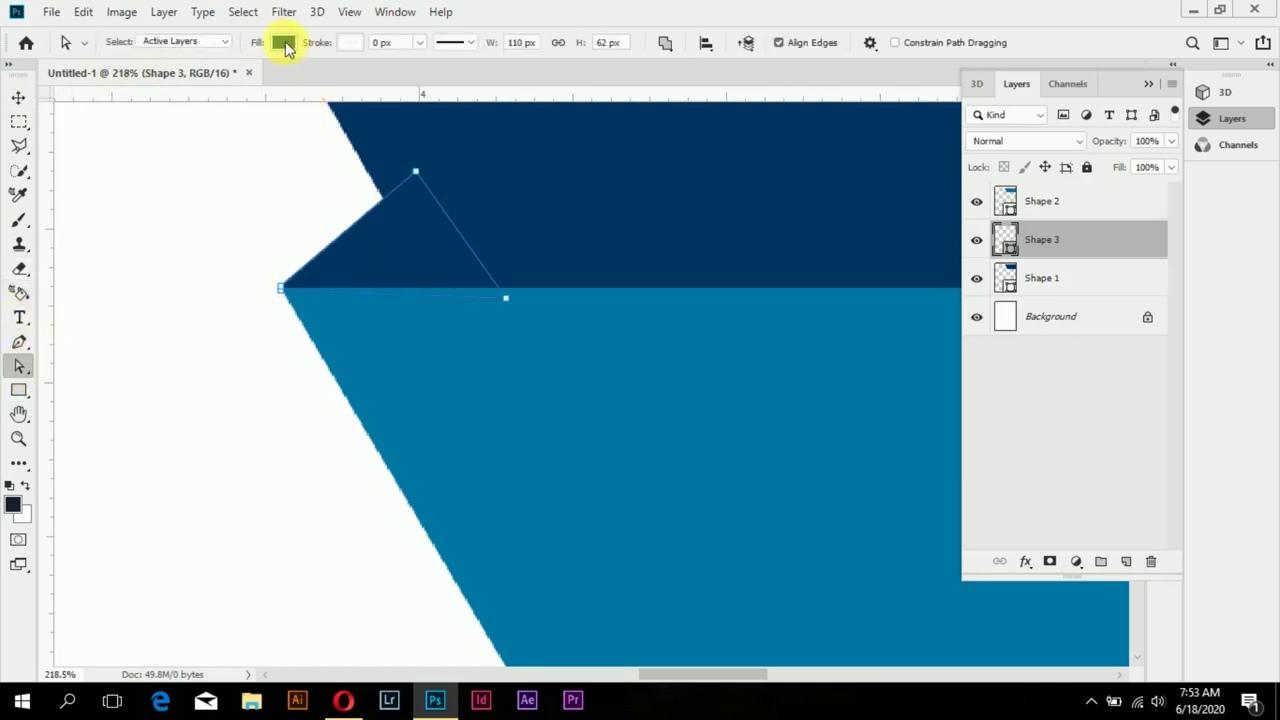
pyautogui.click(284, 42)
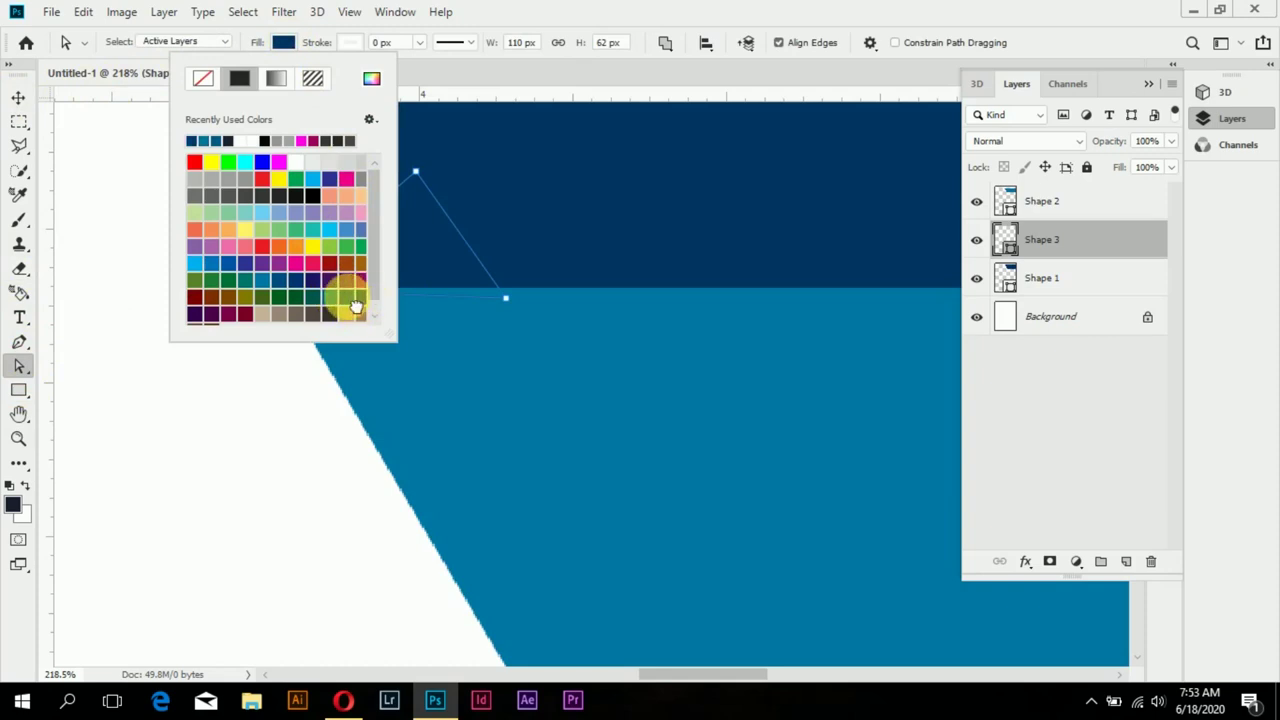
pyautogui.click(288, 289)
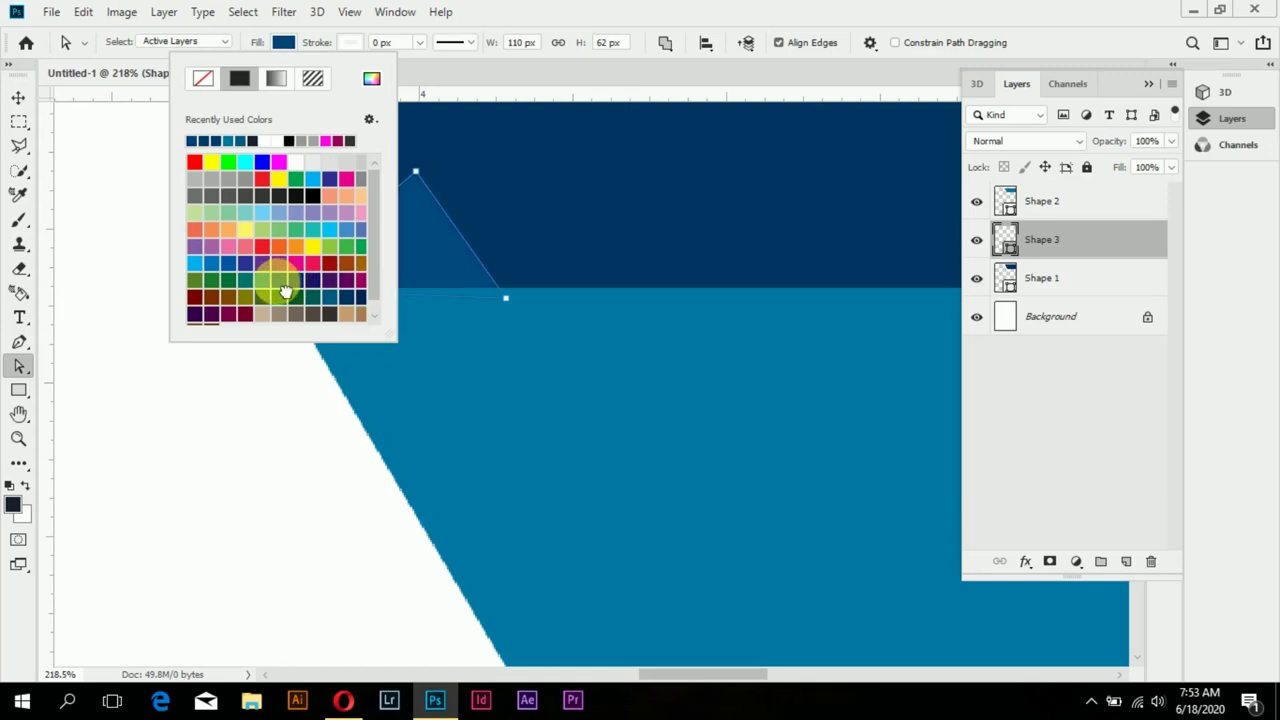
# - Move the triangle's layer beneath Shape 1 in the layer stack
pyautogui.click(19, 98)
pyautogui.click(172, 193)
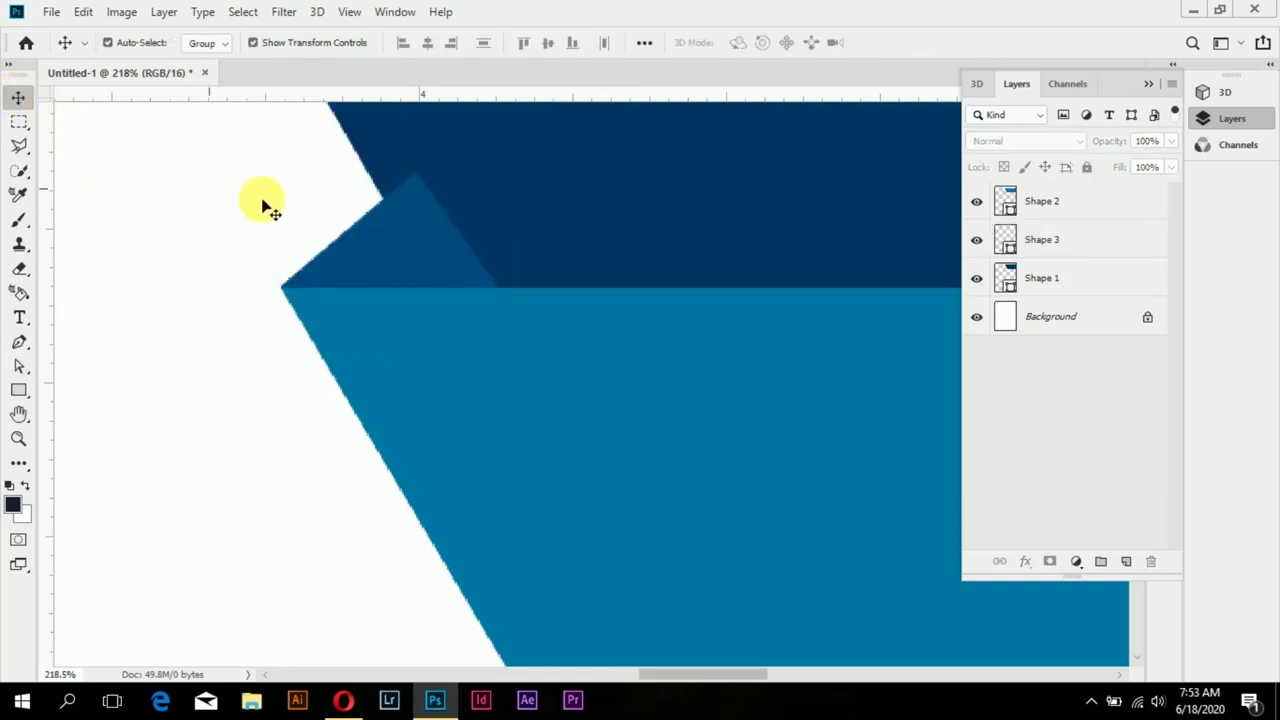
pyautogui.click(368, 263)
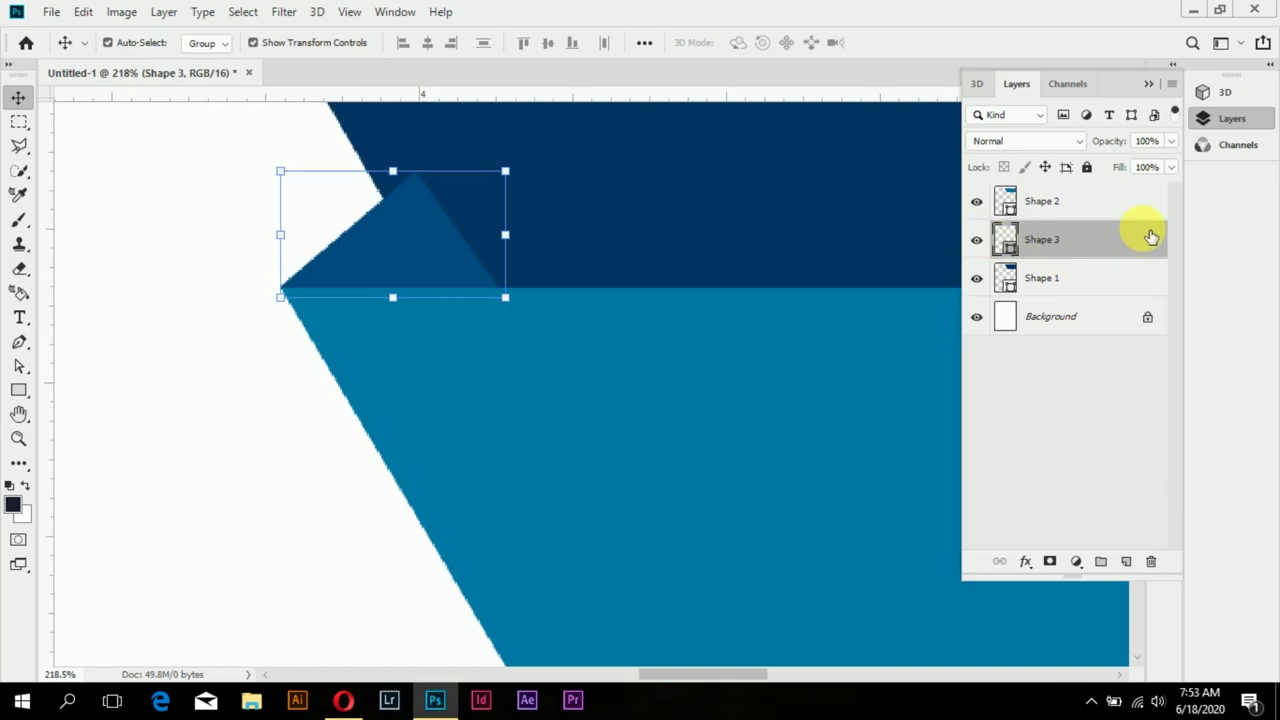
pyautogui.moveTo(1051, 246); pyautogui.dragTo(1058, 288)
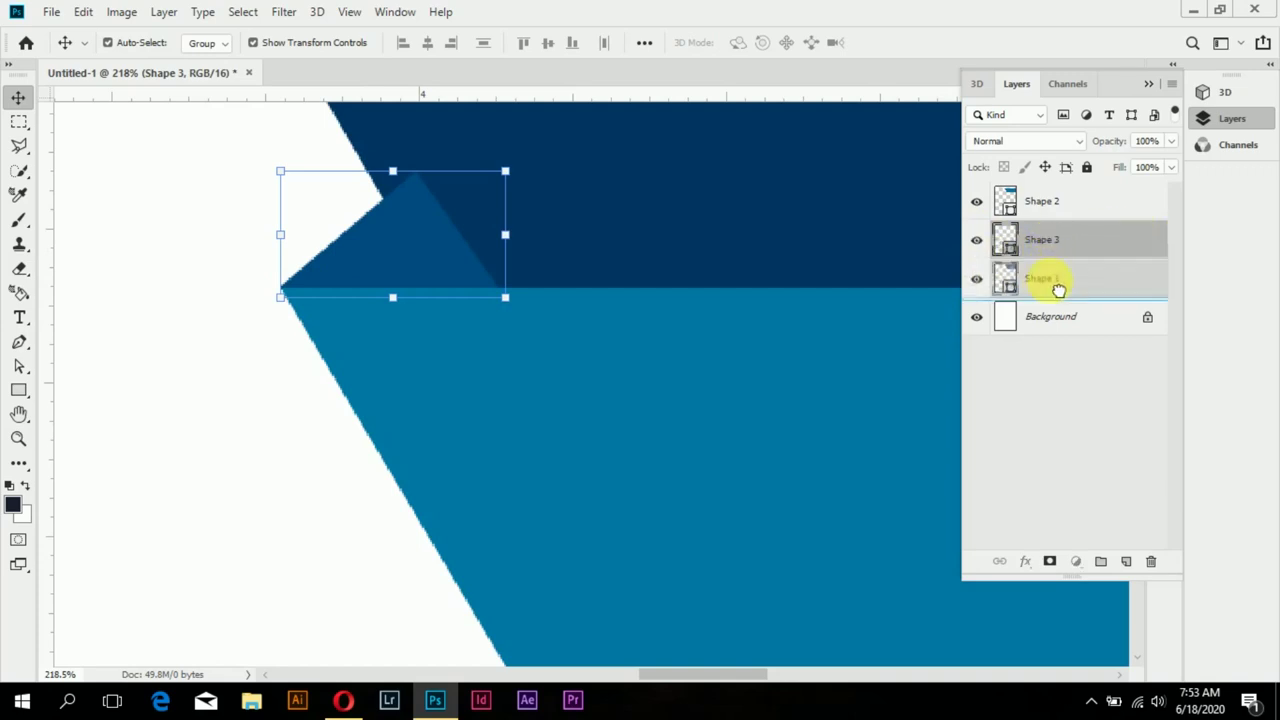
pyautogui.click(209, 320)
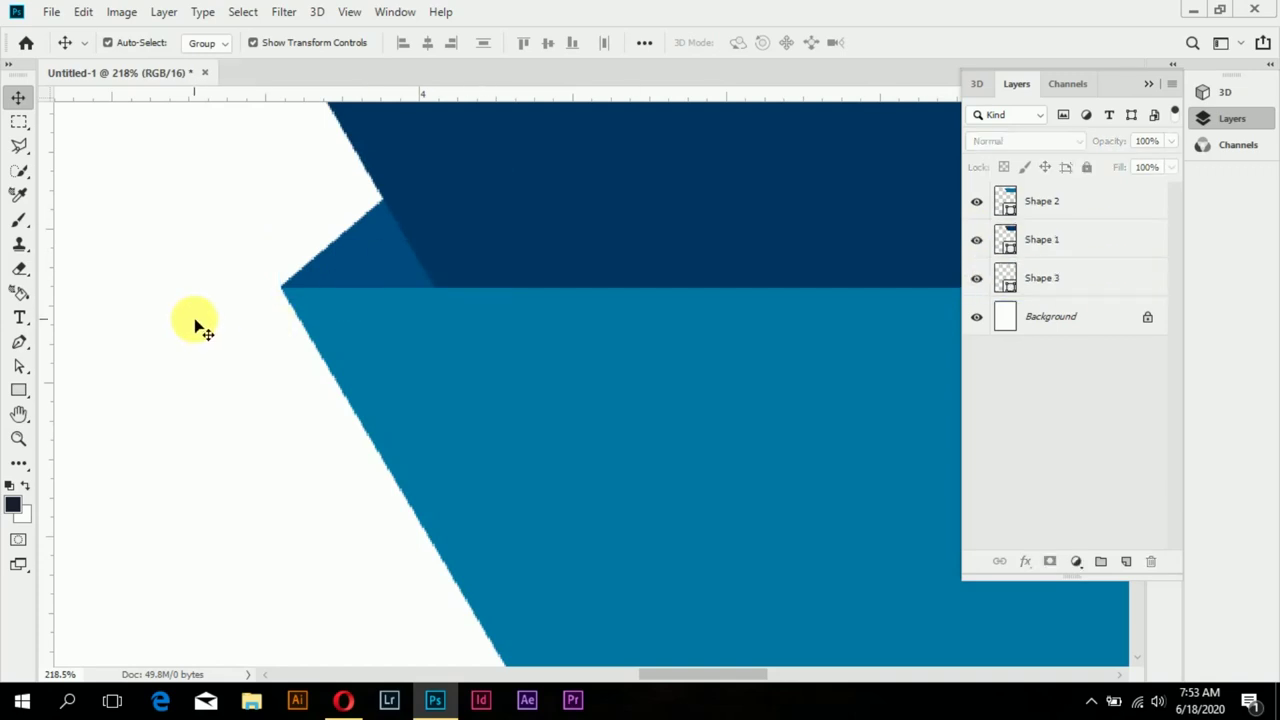
pyautogui.scroll(-5, 537, 400)
pyautogui.scroll(-3, 634, 440)
pyautogui.hscroll(2, 646, 446)
pyautogui.hscroll(2, 643, 457)
pyautogui.scroll(-1, 643, 458)
pyautogui.scroll(-2, 769, 506)
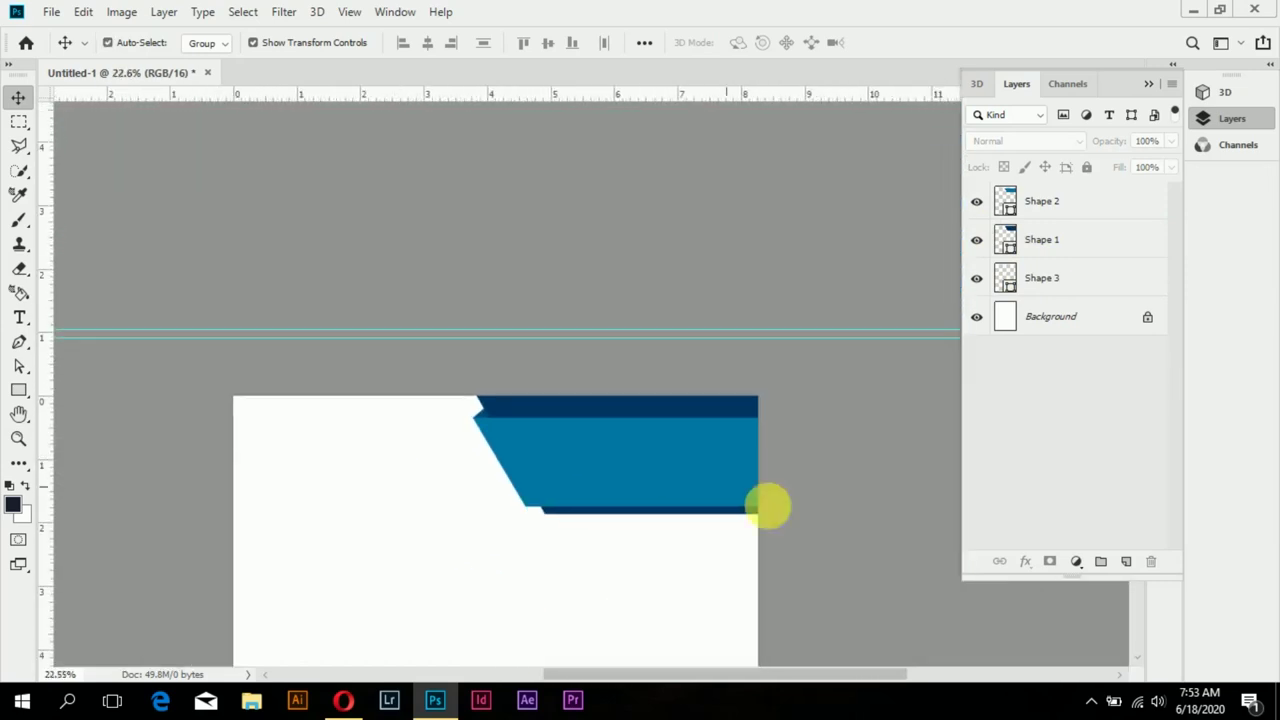
pyautogui.scroll(-1, 829, 534)
pyautogui.scroll(1, 737, 557)
pyautogui.scroll(2, 755, 533)
pyautogui.scroll(1, 600, 430)
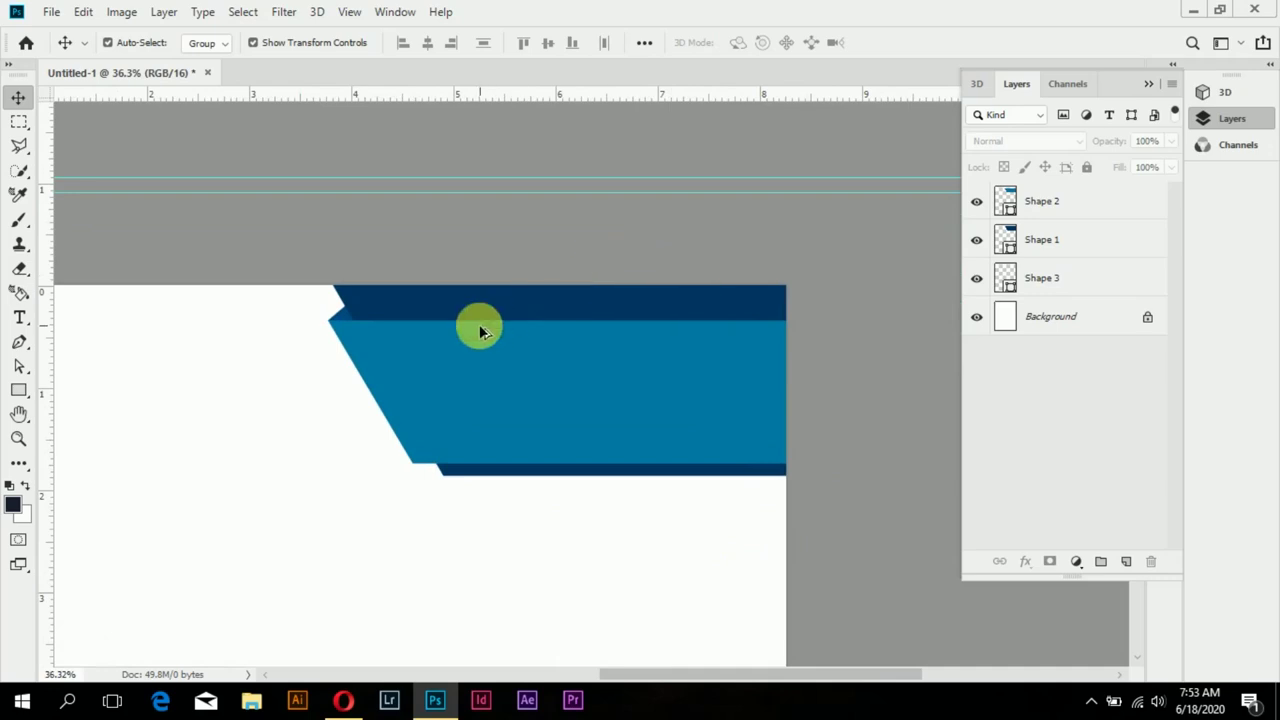
pyautogui.scroll(1, 420, 370)
pyautogui.scroll(-1, 350, 415)
pyautogui.scroll(1, 340, 420)
pyautogui.hscroll(-2, 340, 420)
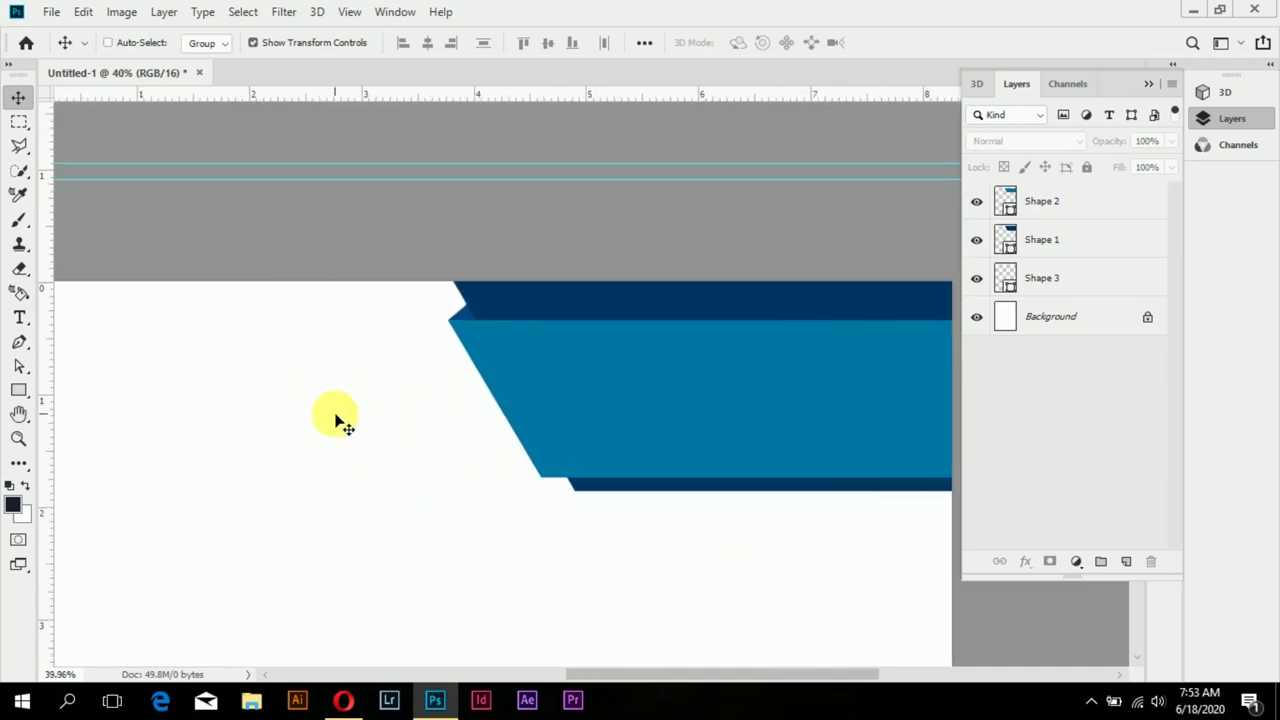
pyautogui.hscroll(1, 370, 405)
pyautogui.hscroll(1, 385, 400)
pyautogui.scroll(-2, 832, 480)
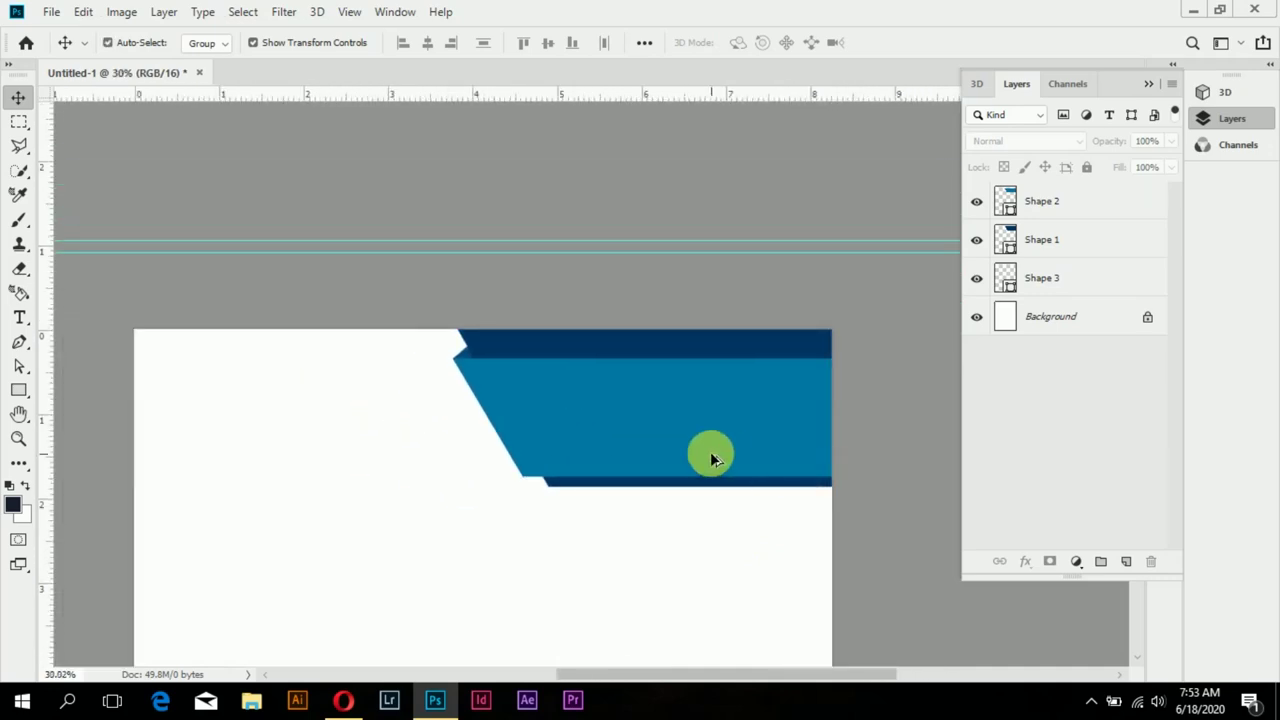
pyautogui.hscroll(1, 771, 480)
pyautogui.hscroll(2, 700, 470)
pyautogui.scroll(1, 636, 464)
pyautogui.scroll(-1, 638, 468)
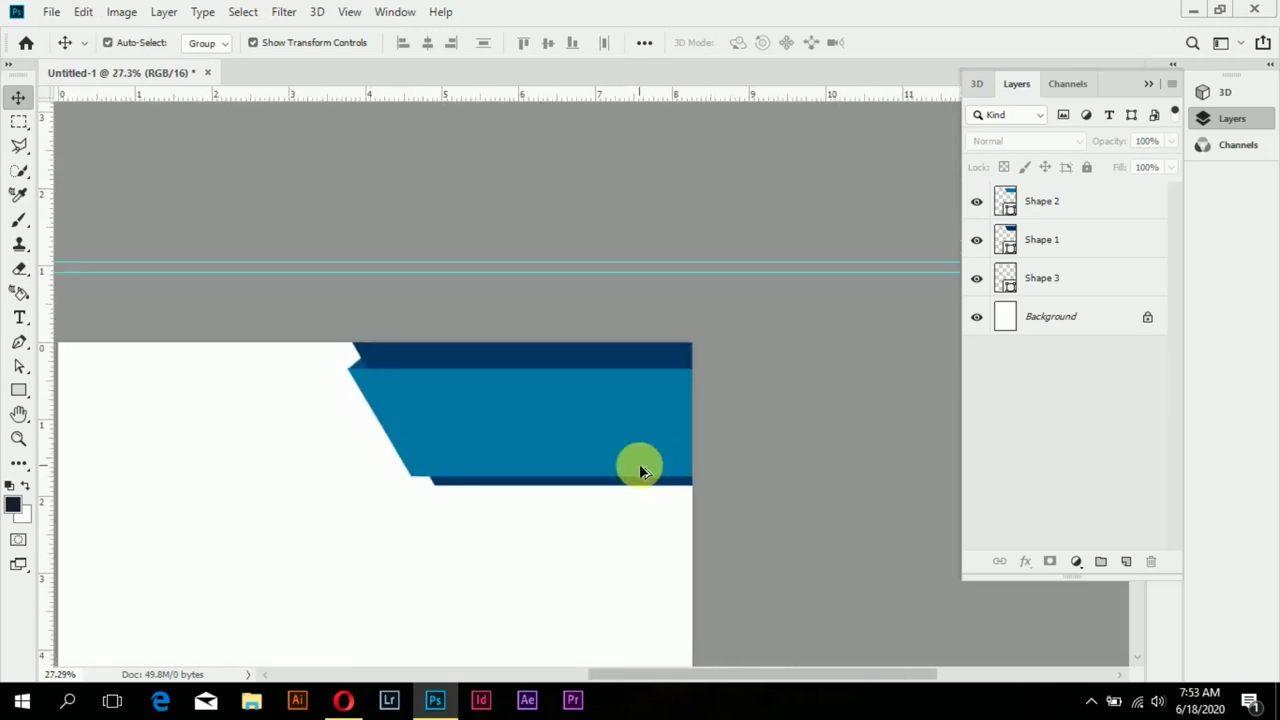
pyautogui.hscroll(-1, 157, 400)
pyautogui.hscroll(-2, 137, 417)
pyautogui.hscroll(-3, 258, 455)
pyautogui.scroll(1, 307, 472)
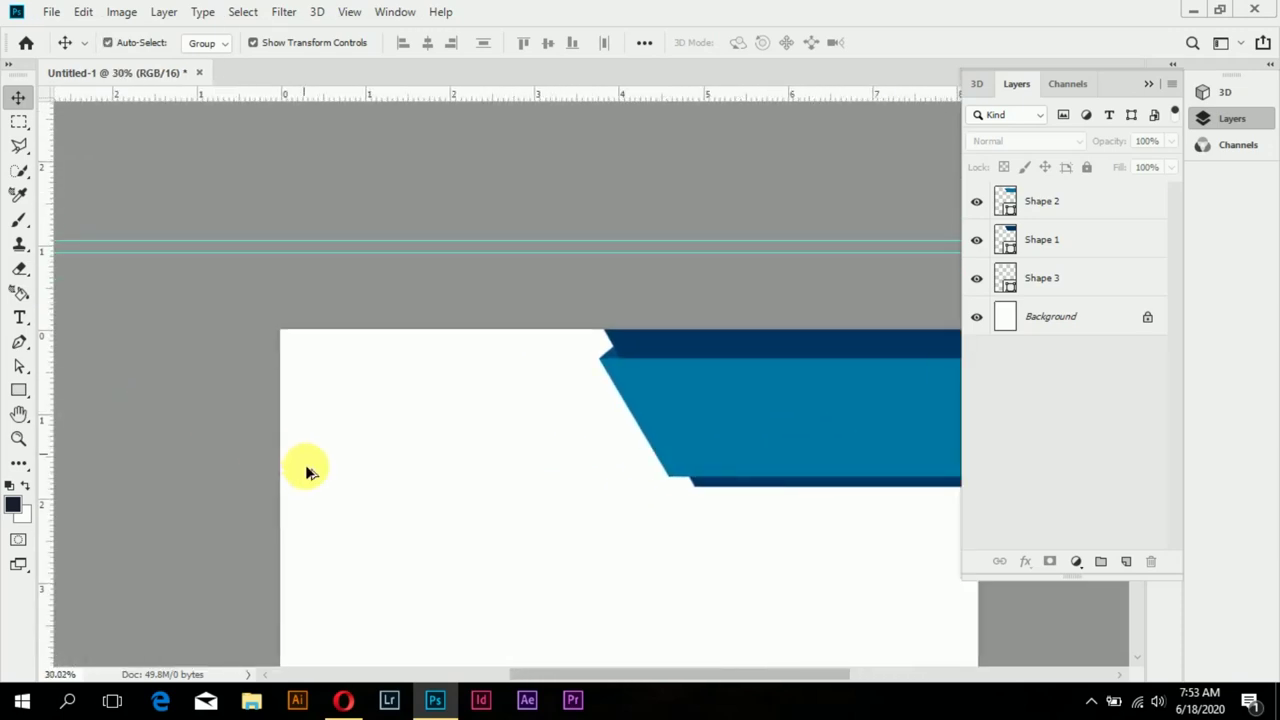
pyautogui.scroll(-2, 355, 440)
pyautogui.hscroll(1, 400, 400)
pyautogui.hscroll(3, 460, 365)
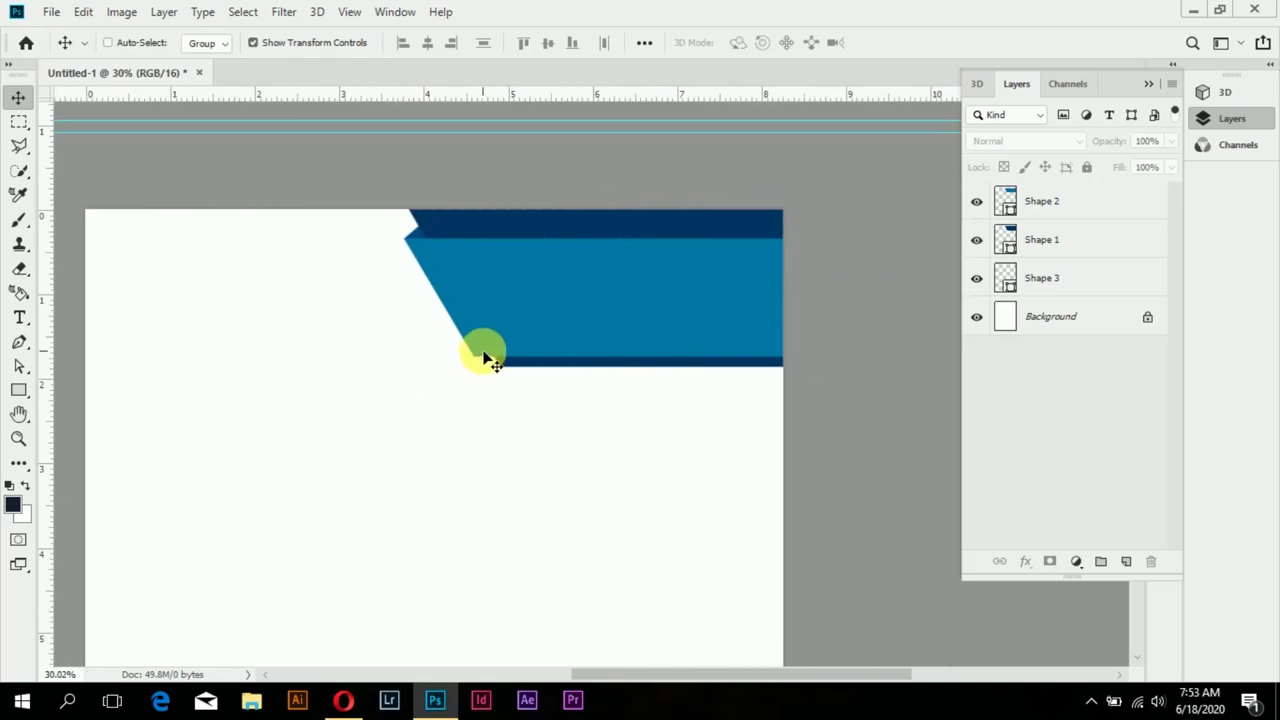
pyautogui.scroll(1, 451, 270)
pyautogui.scroll(1, 449, 269)
pyautogui.scroll(1, 470, 270)
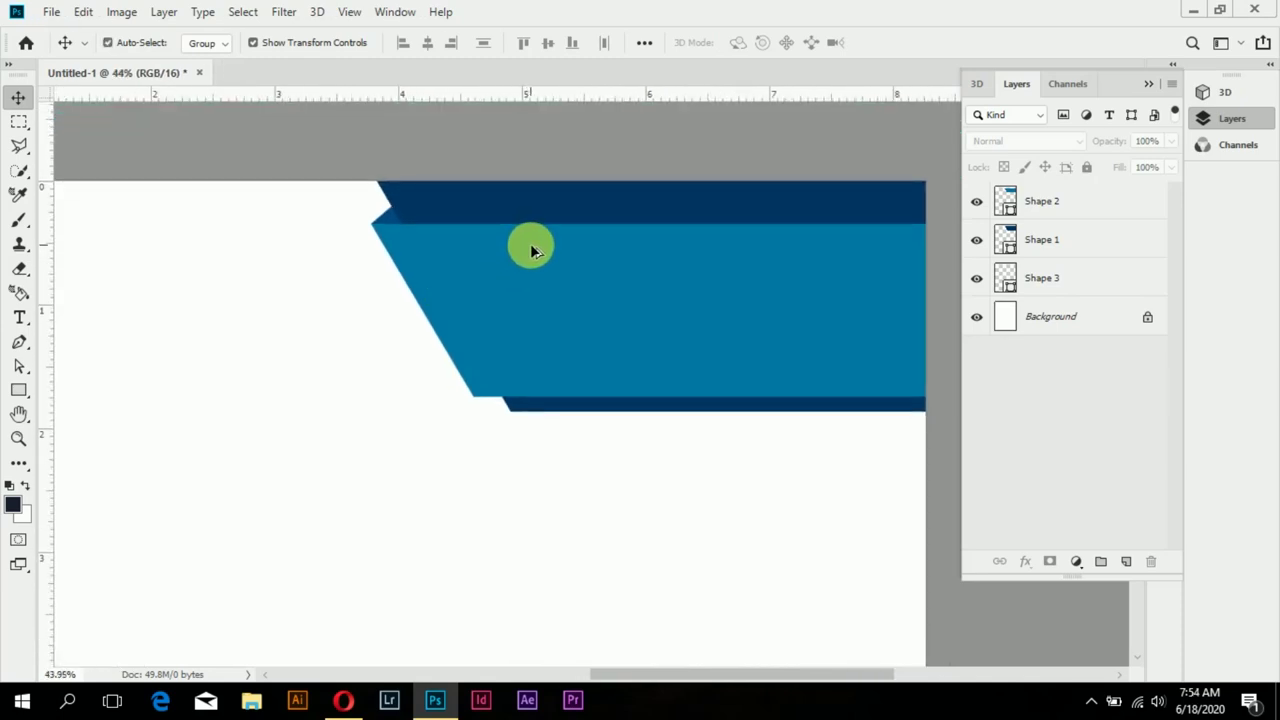
pyautogui.scroll(-2, 530, 250)
pyautogui.scroll(-1, 535, 250)
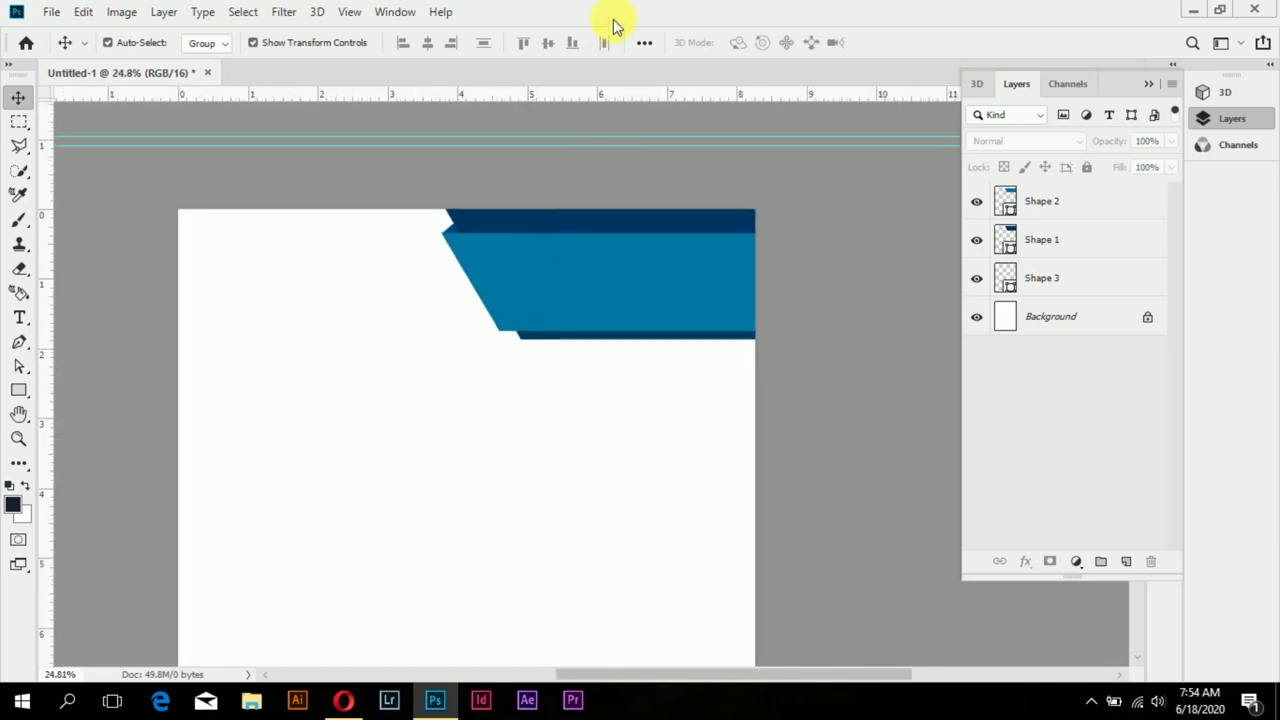
pyautogui.doubleClick(615, 25)
pyautogui.moveTo(429, 71); pyautogui.dragTo(851, 69)
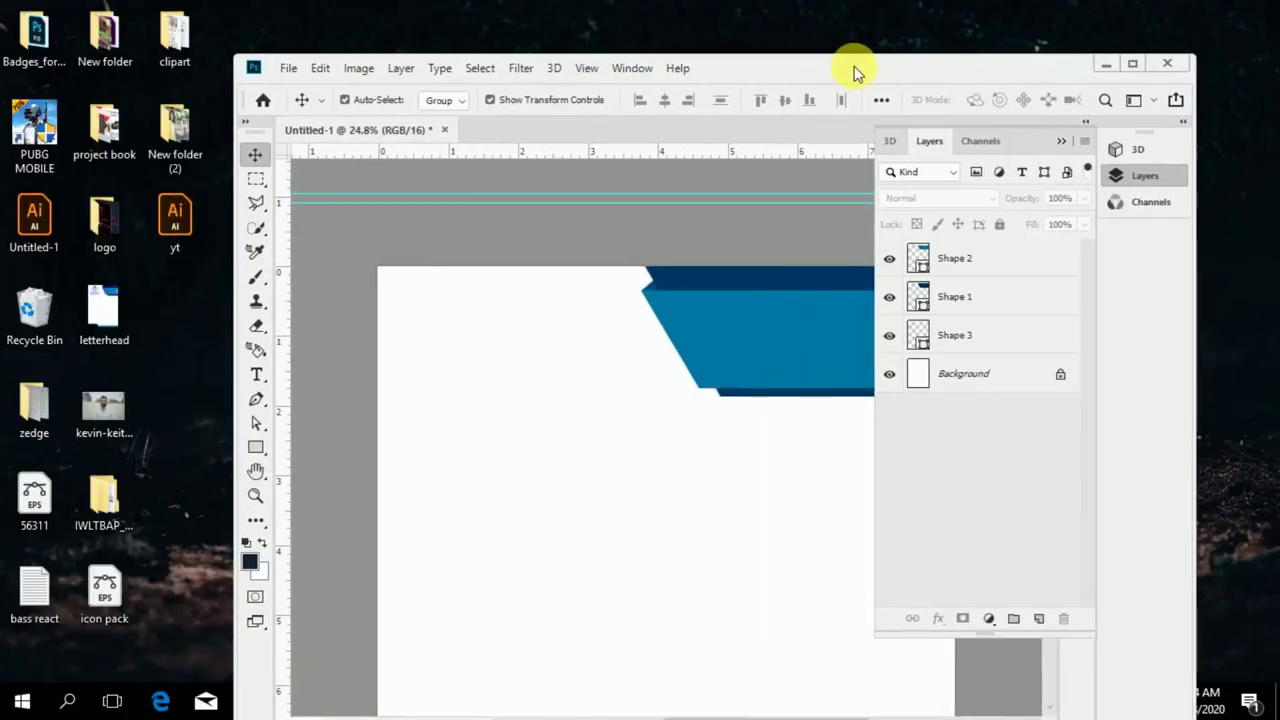
pyautogui.click(112, 222)
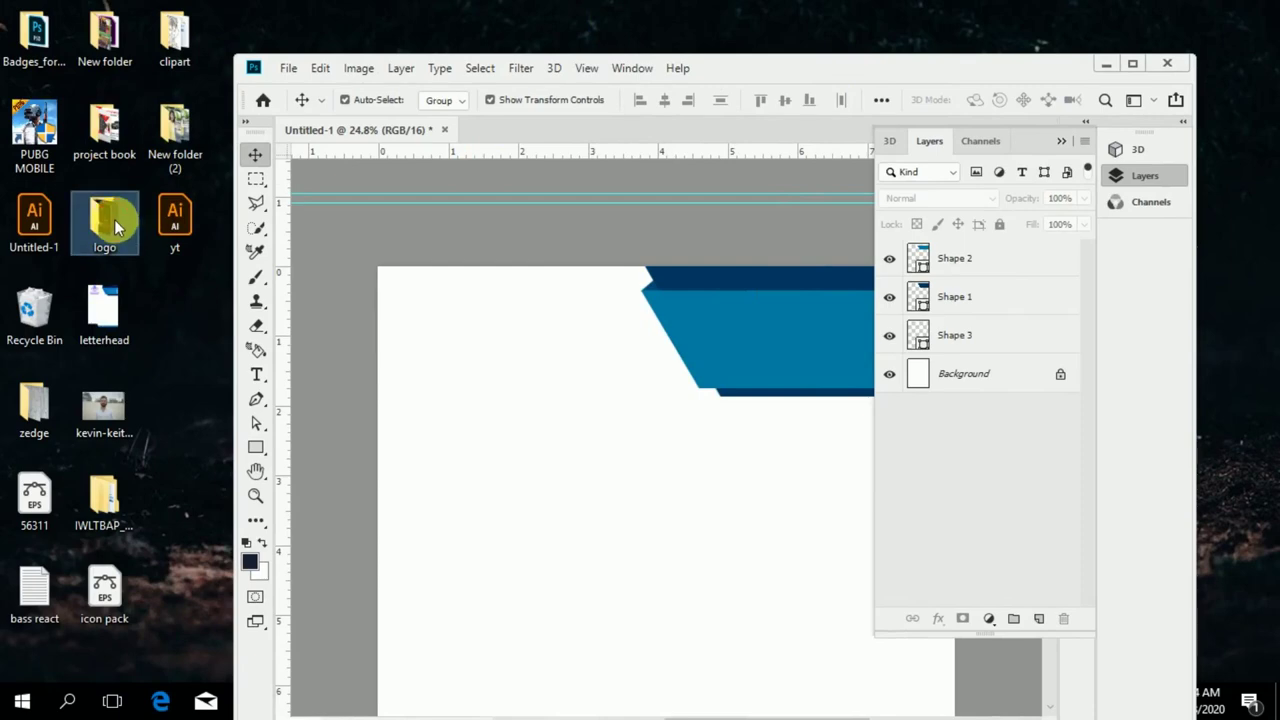
pyautogui.doubleClick(117, 226)
pyautogui.moveTo(651, 160); pyautogui.dragTo(70, 233)
pyautogui.moveTo(329, 328); pyautogui.dragTo(585, 514)
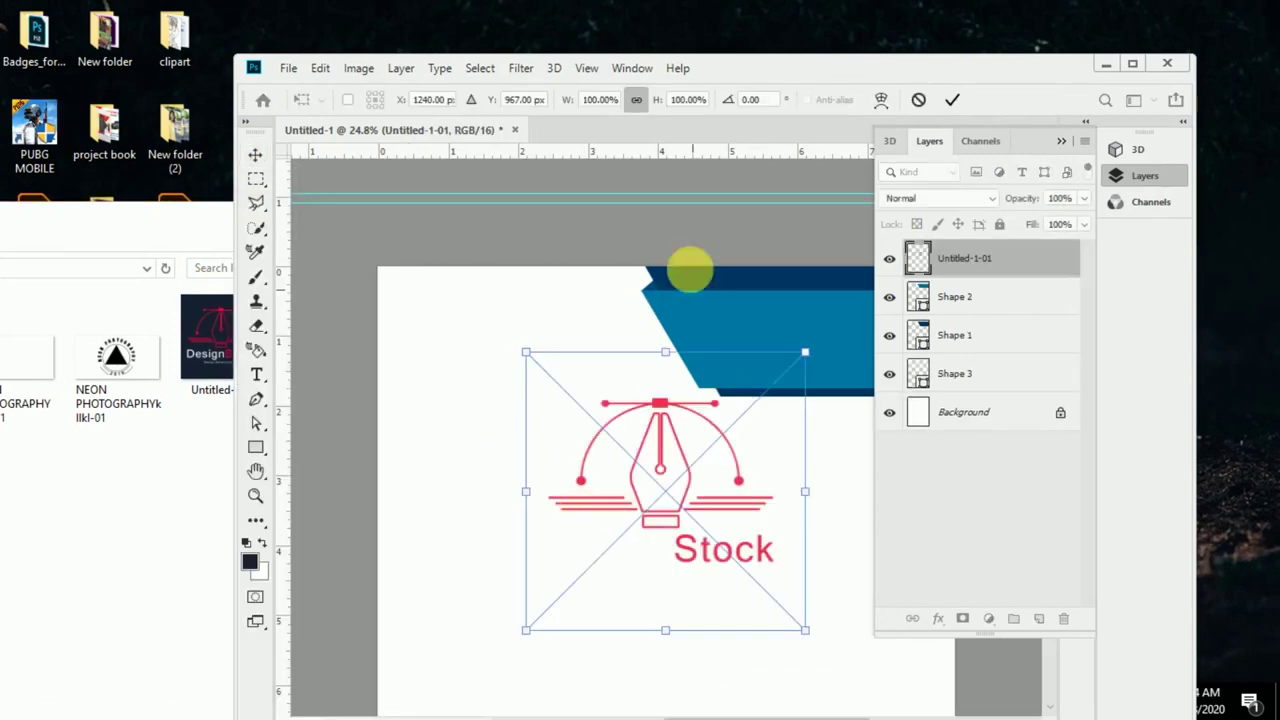
pyautogui.moveTo(688, 505)
pyautogui.mouseDown()
pyautogui.moveTo(594, 480)
pyautogui.moveTo(534, 380)
pyautogui.moveTo(543, 428)
pyautogui.moveTo(530, 412)
pyautogui.moveTo(523, 363)
pyautogui.moveTo(519, 403)
pyautogui.mouseUp()
pyautogui.press('Escape')
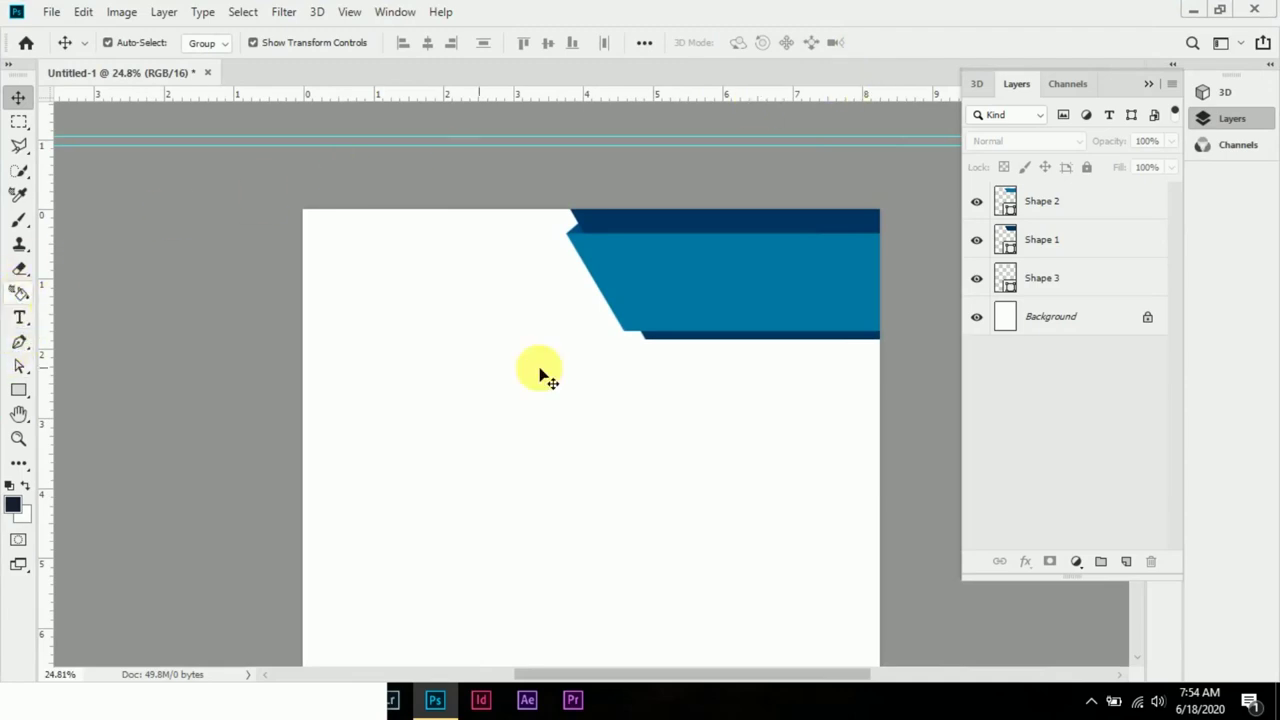
pyautogui.scroll(1, 618, 341)
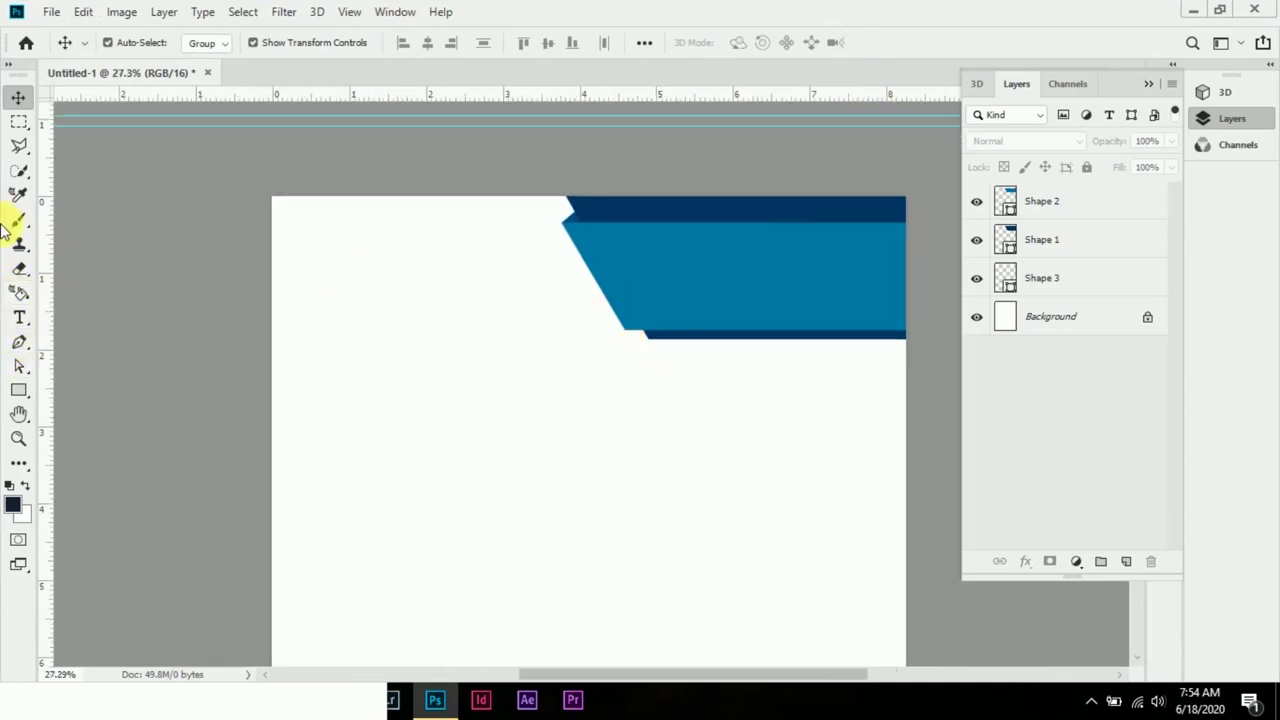
# - Draw a square outline at the page's upper left and set its stroke colour and thickness
pyautogui.click(22, 393)
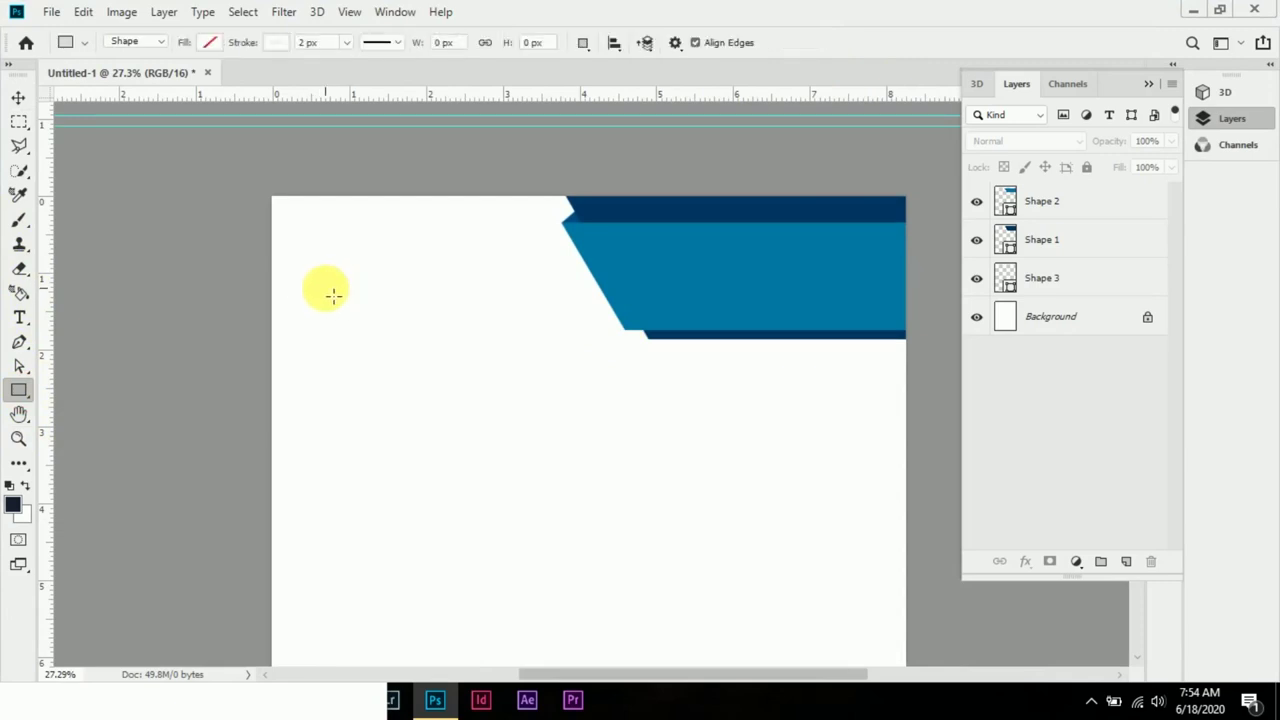
pyautogui.moveTo(320, 275); pyautogui.dragTo(423, 380)
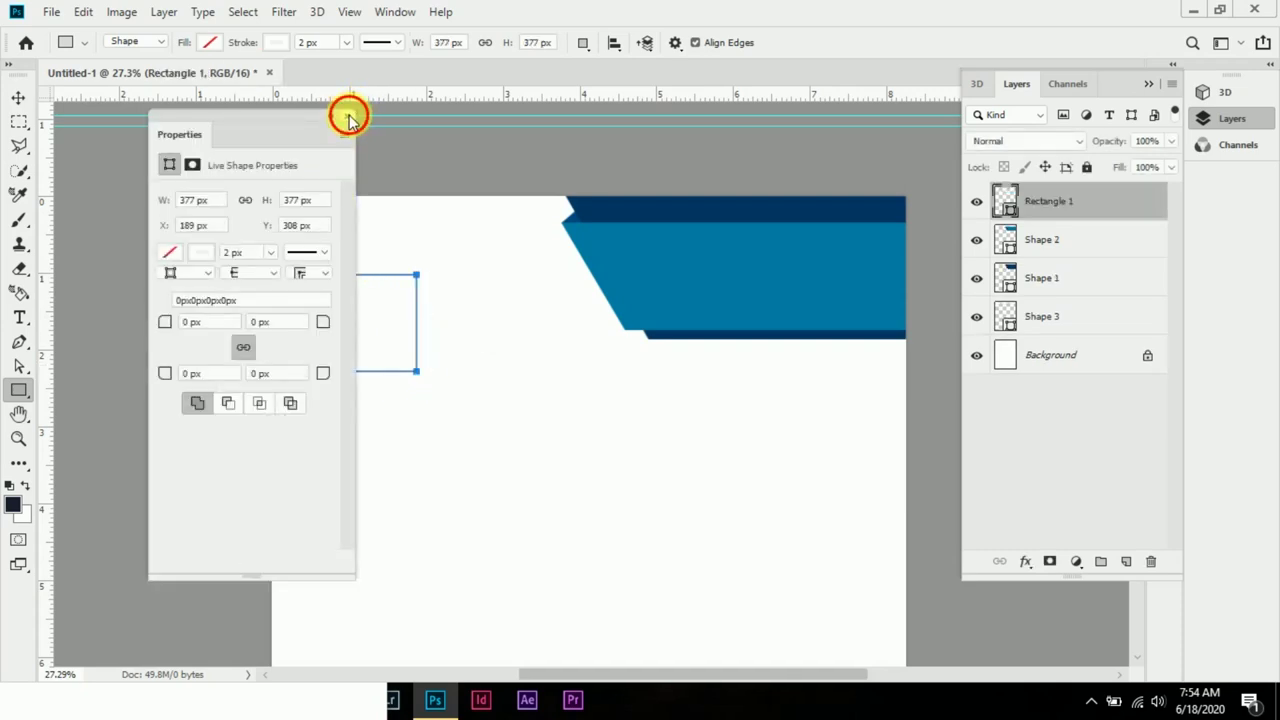
pyautogui.click(348, 118)
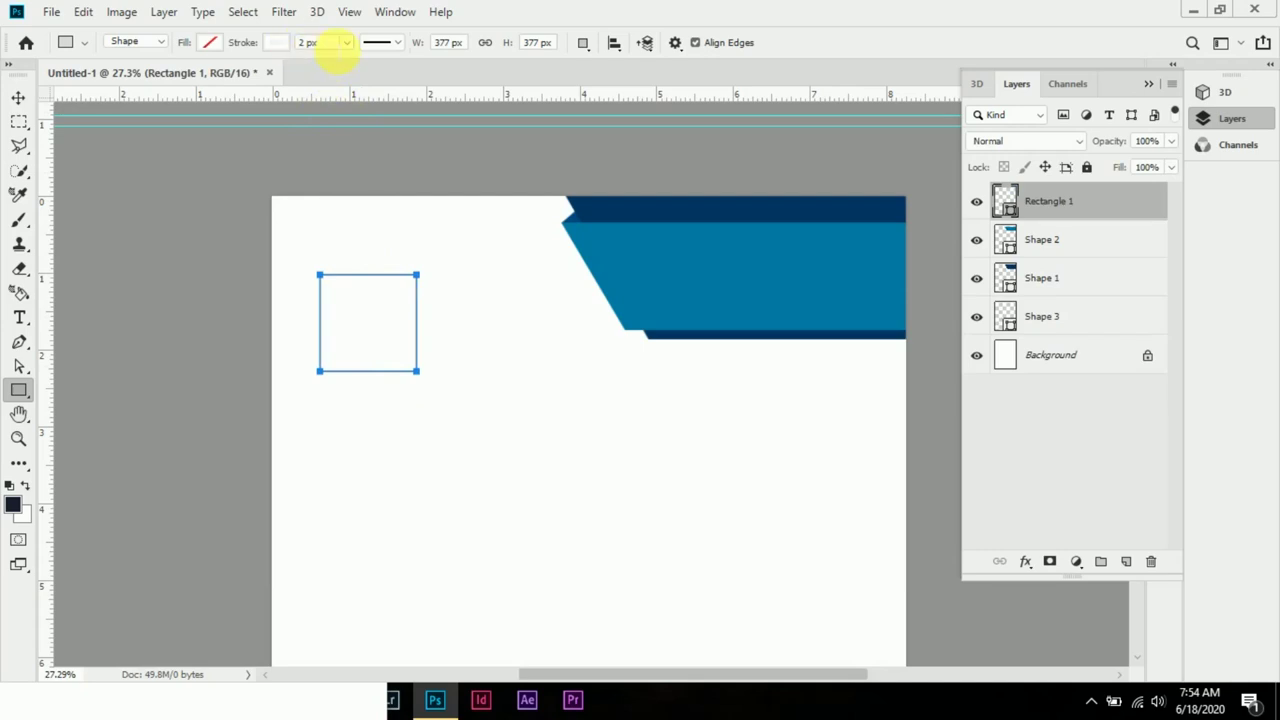
pyautogui.click(347, 46)
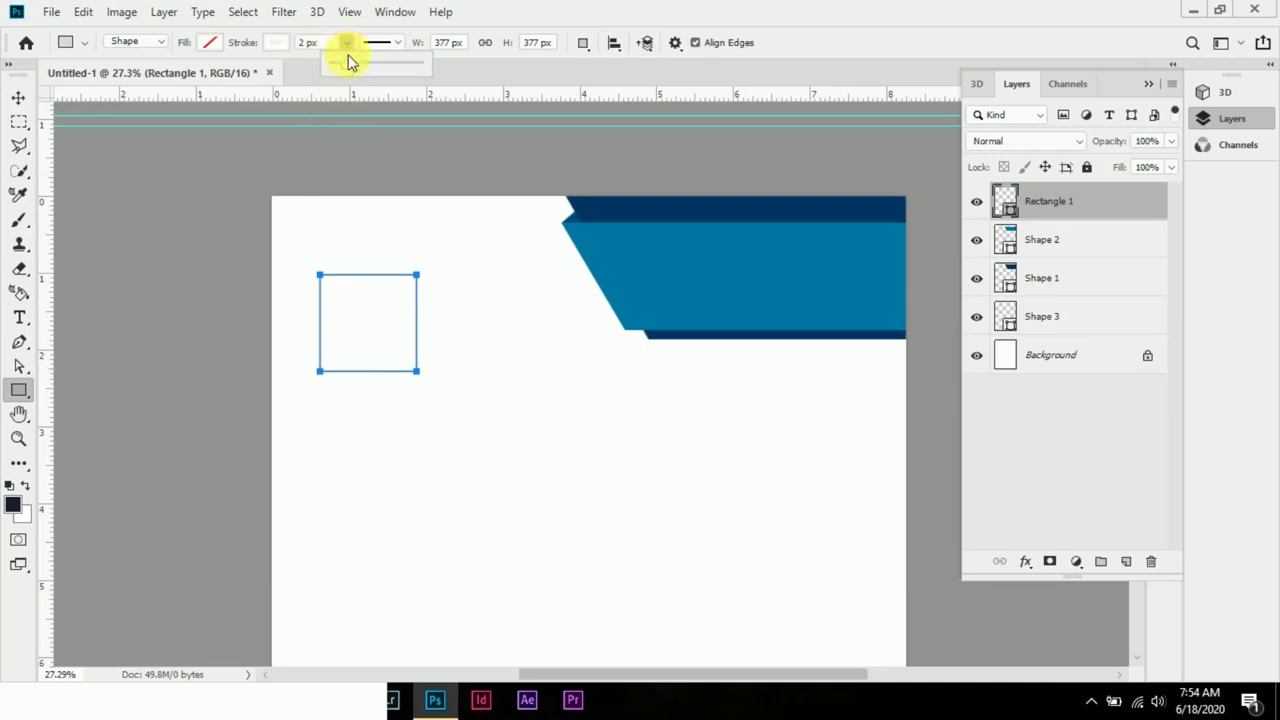
pyautogui.click(281, 47)
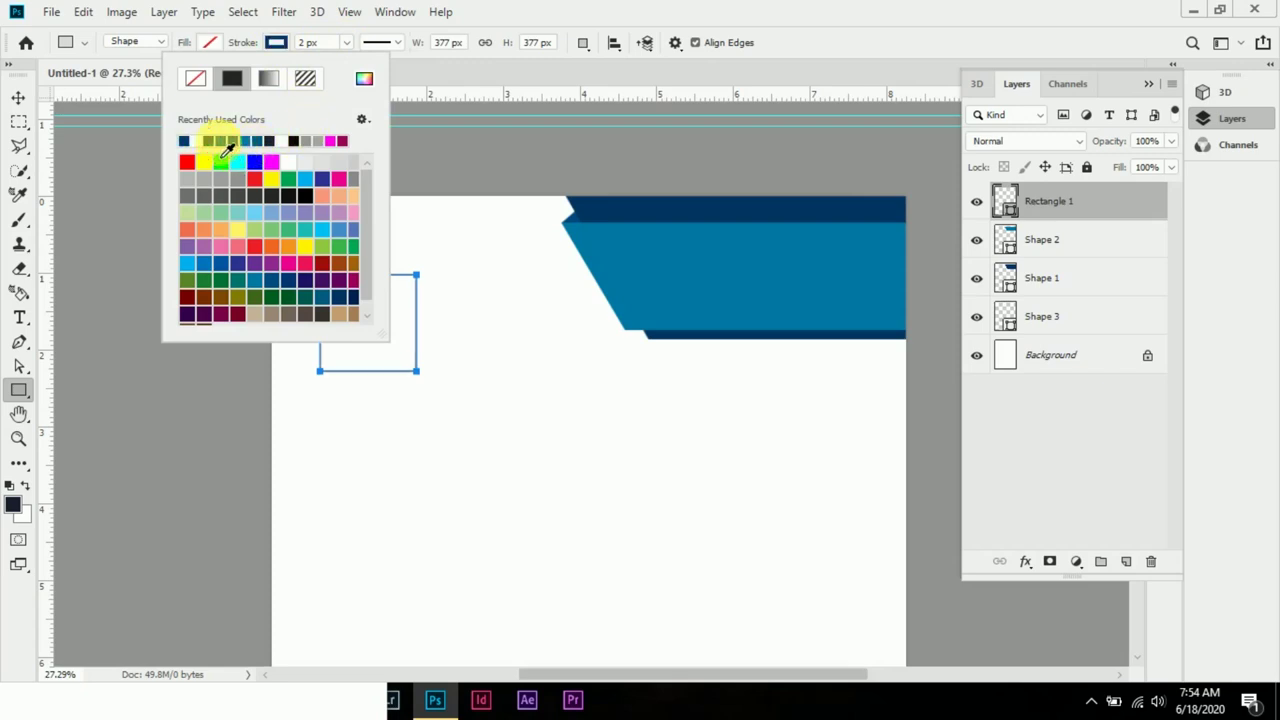
pyautogui.click(318, 43)
pyautogui.write('12')
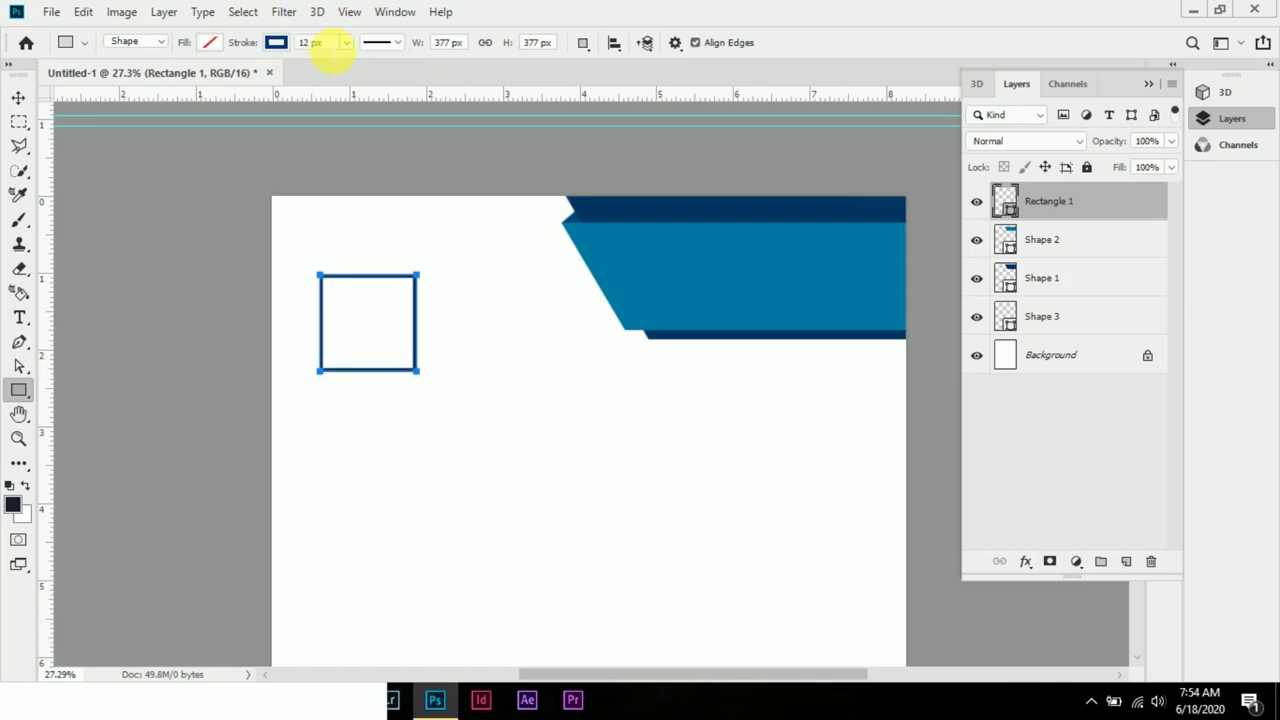
pyautogui.click(19, 97)
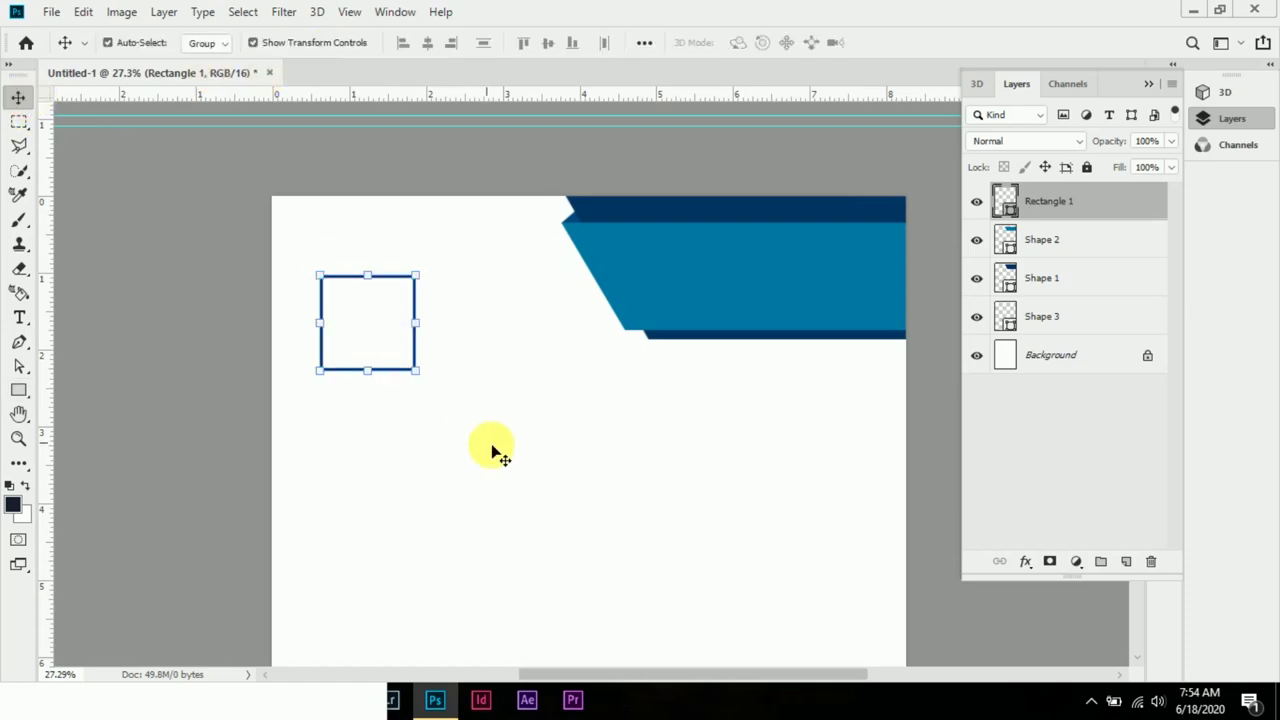
pyautogui.click(491, 449)
# - Rotate the square about 45° into a diamond
pyautogui.scroll(1, 400, 434)
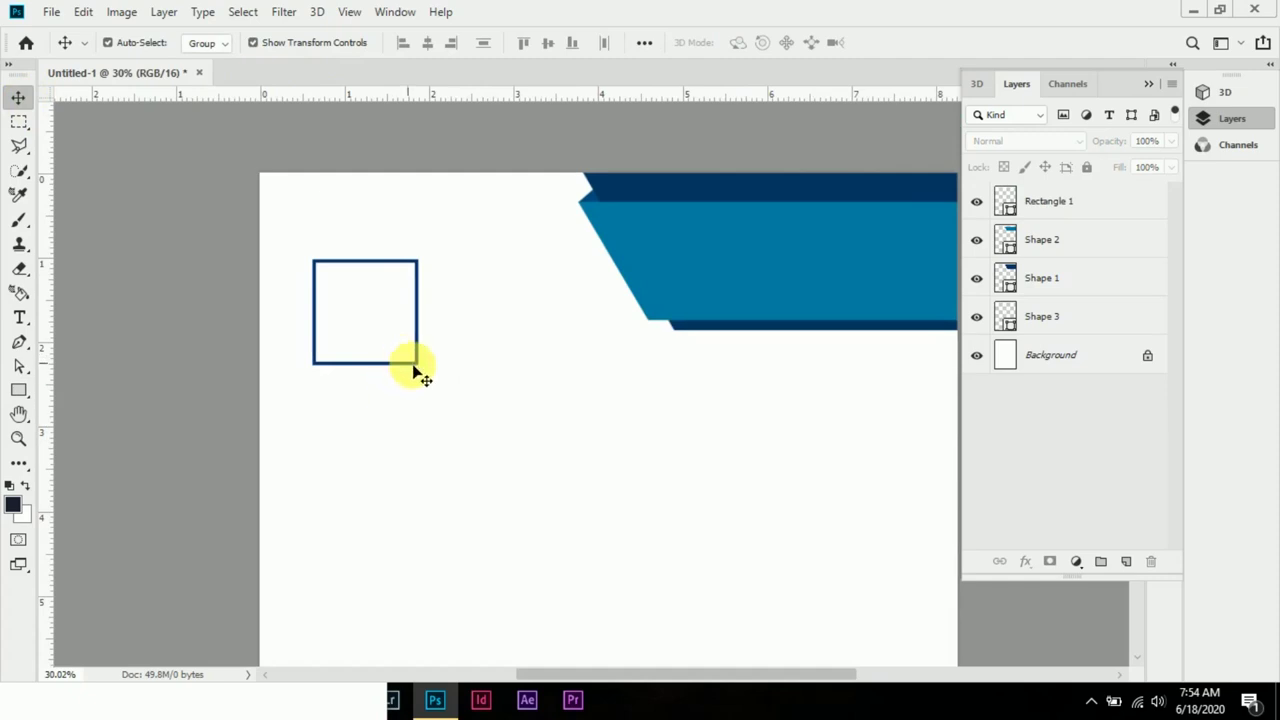
pyautogui.click(414, 358)
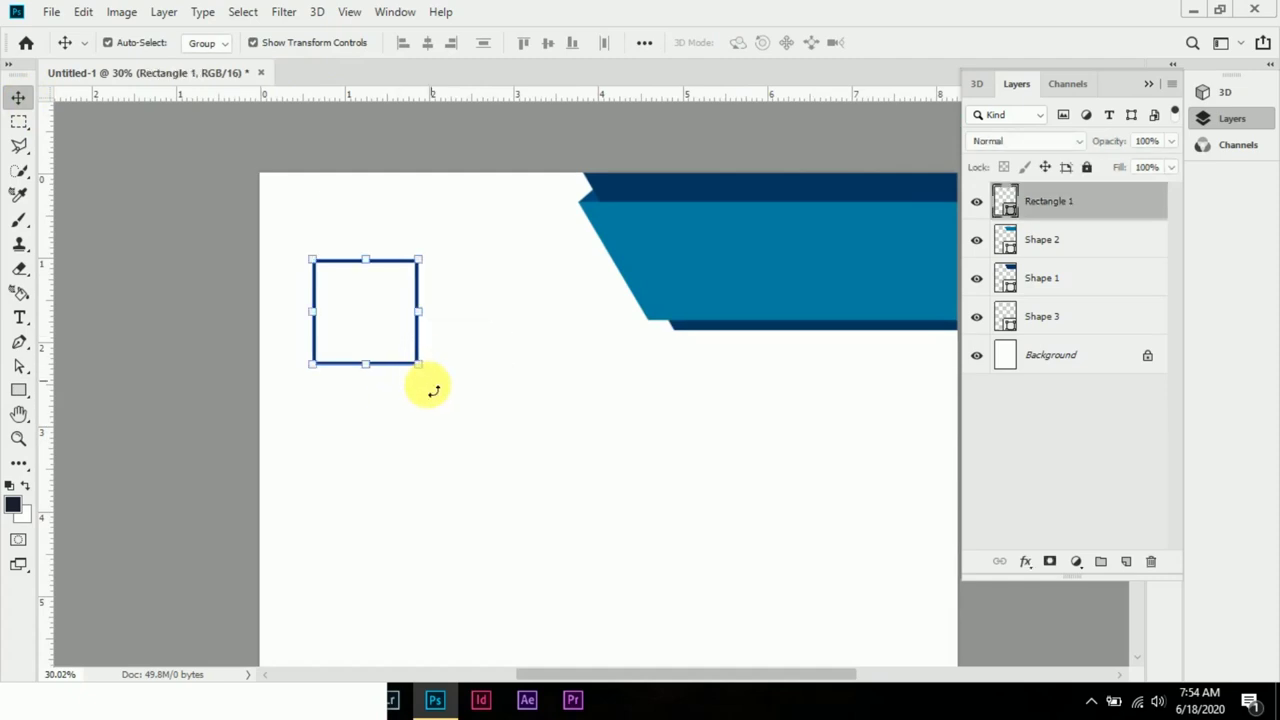
pyautogui.moveTo(433, 390); pyautogui.dragTo(370, 425)
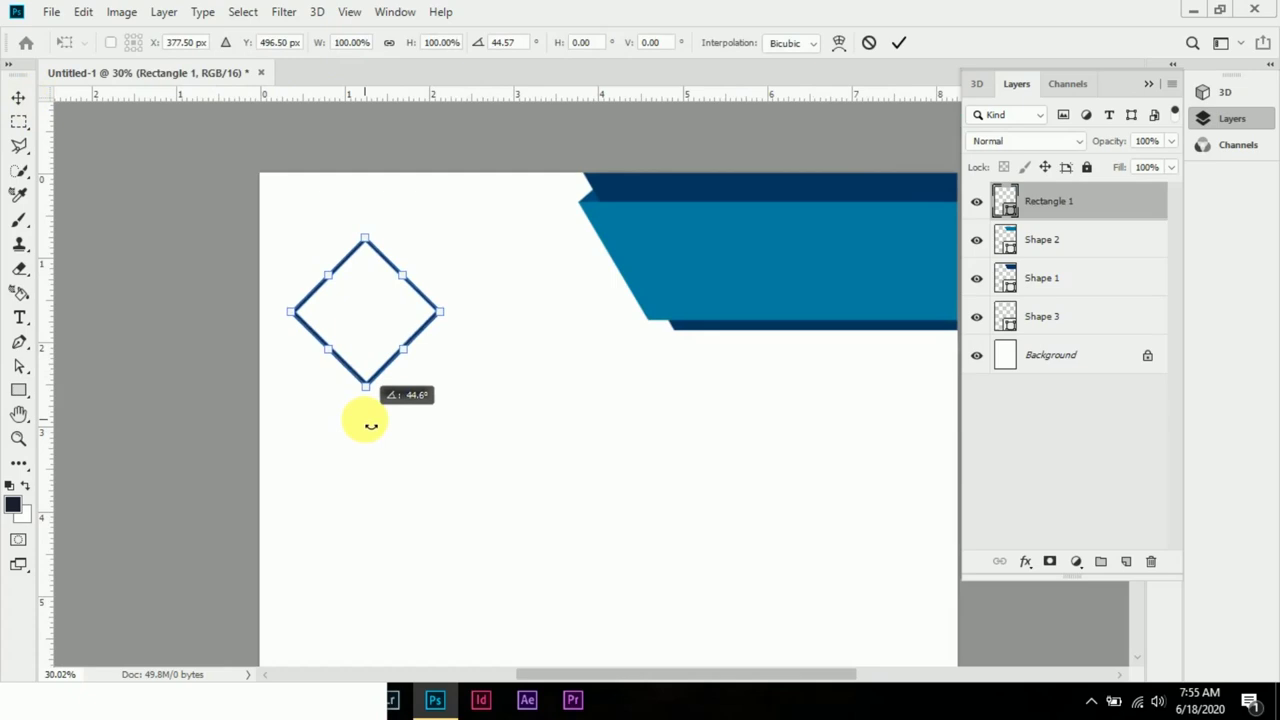
pyautogui.press('Return')
pyautogui.click(474, 418)
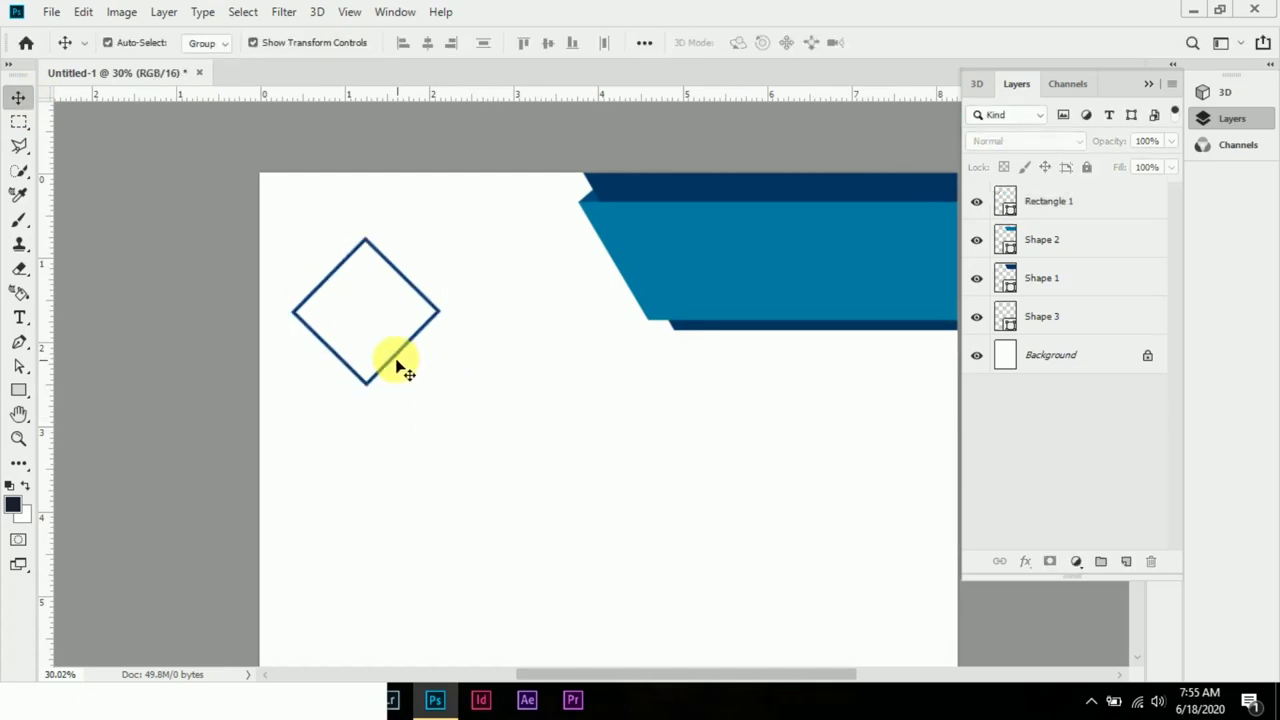
# - Duplicate the diamond overlapping to its right, shrink both to about 72%, and move them top-left
pyautogui.moveTo(397, 365); pyautogui.dragTo(466, 354)
pyautogui.click(567, 439)
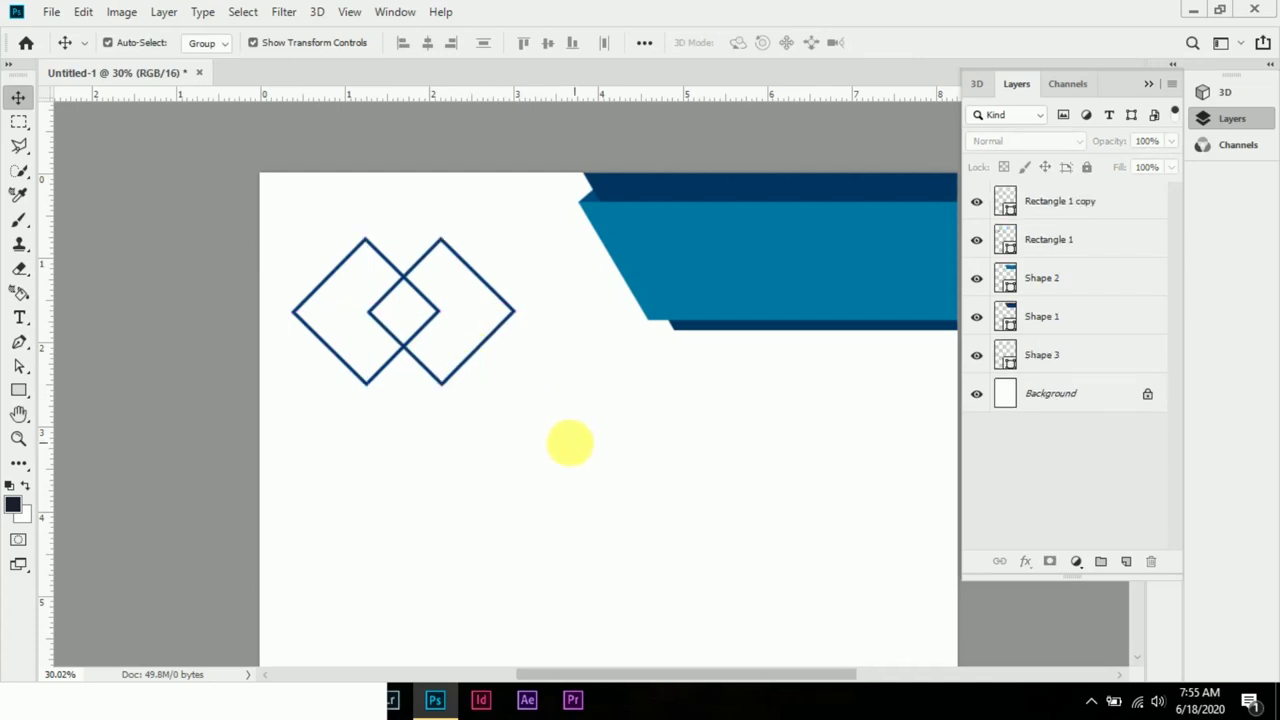
pyautogui.moveTo(333, 250); pyautogui.dragTo(519, 397)
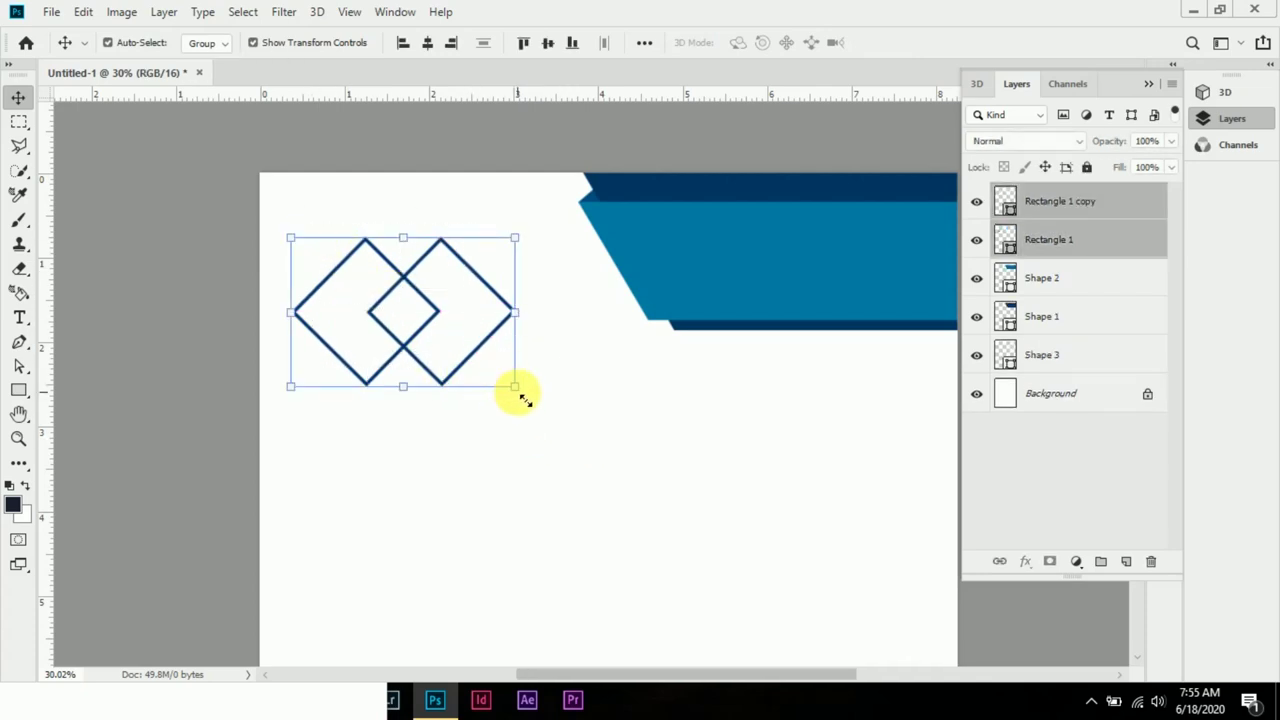
pyautogui.moveTo(520, 394); pyautogui.dragTo(452, 346)
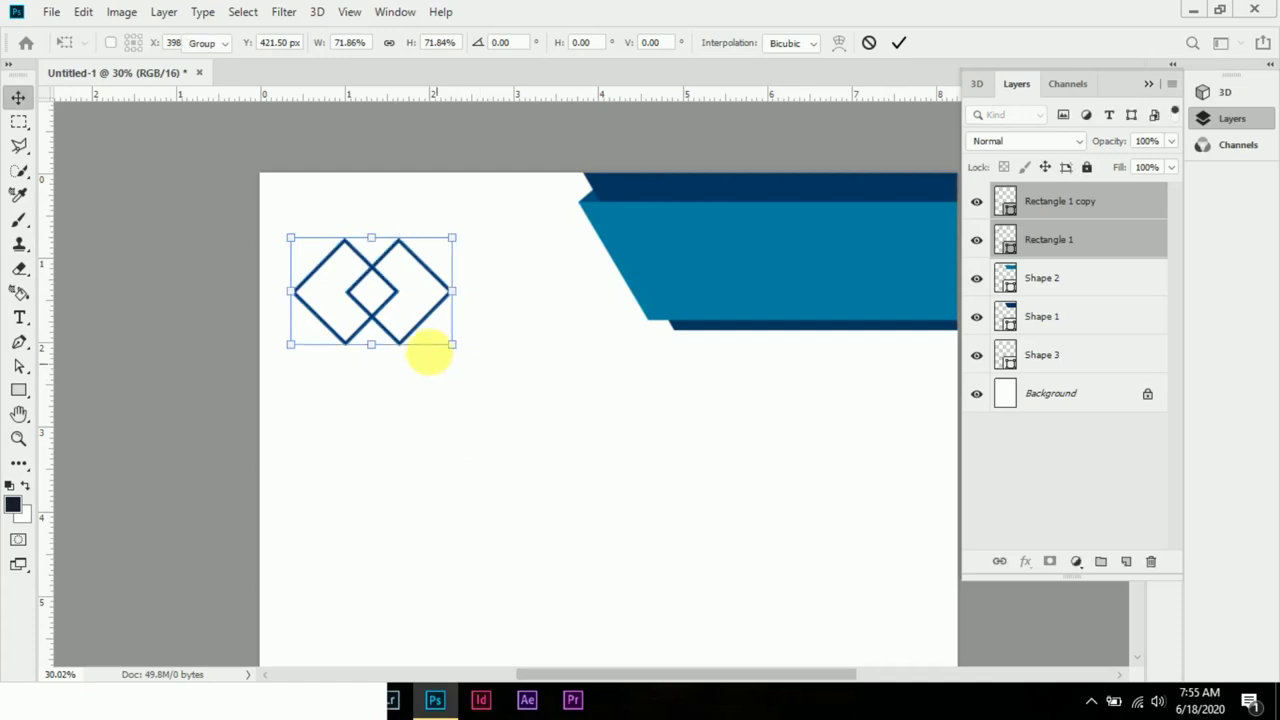
pyautogui.press('Return')
pyautogui.moveTo(364, 286); pyautogui.dragTo(383, 249)
pyautogui.click(480, 474)
# - Fit the page in view, then restore Photoshop to a smaller window
pyautogui.hotkey('ctrl', '0')
pyautogui.scroll(-1, 614, 257)
pyautogui.scroll(2, 714, 177)
pyautogui.scroll(1, 694, 163)
pyautogui.scroll(2, 607, 281)
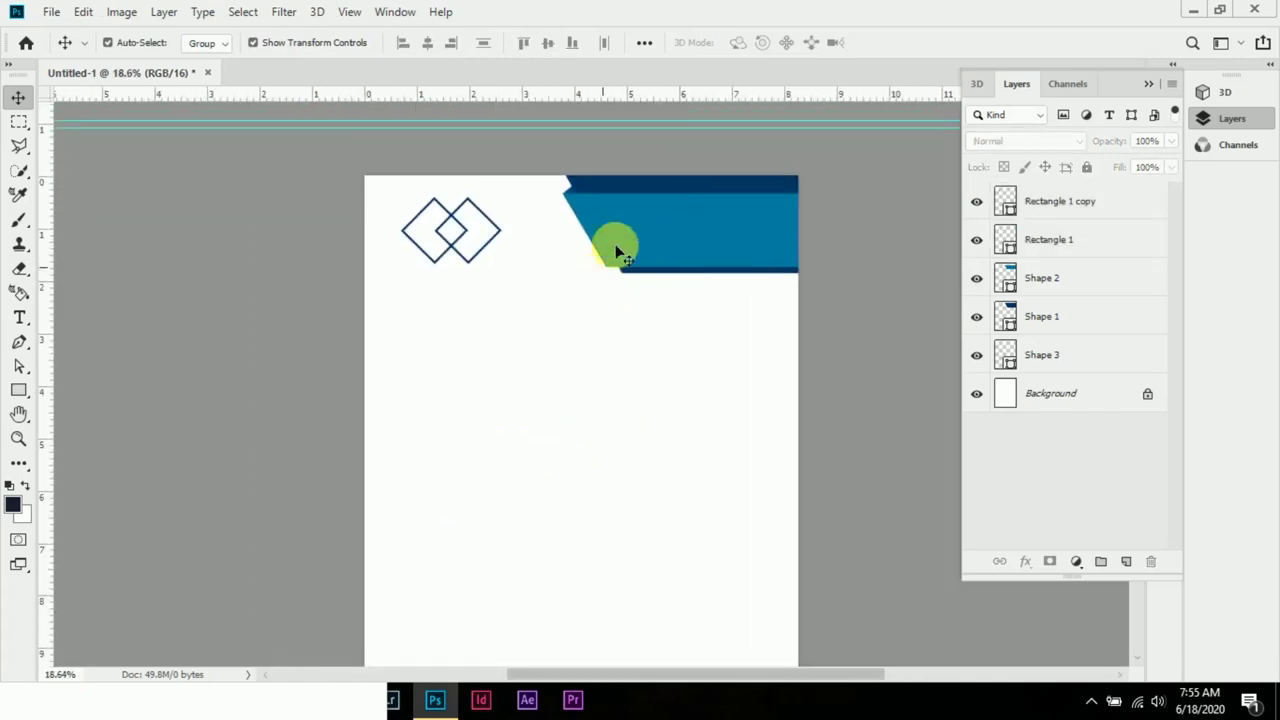
pyautogui.scroll(1, 607, 281)
pyautogui.scroll(1, 446, 229)
pyautogui.scroll(2, 457, 229)
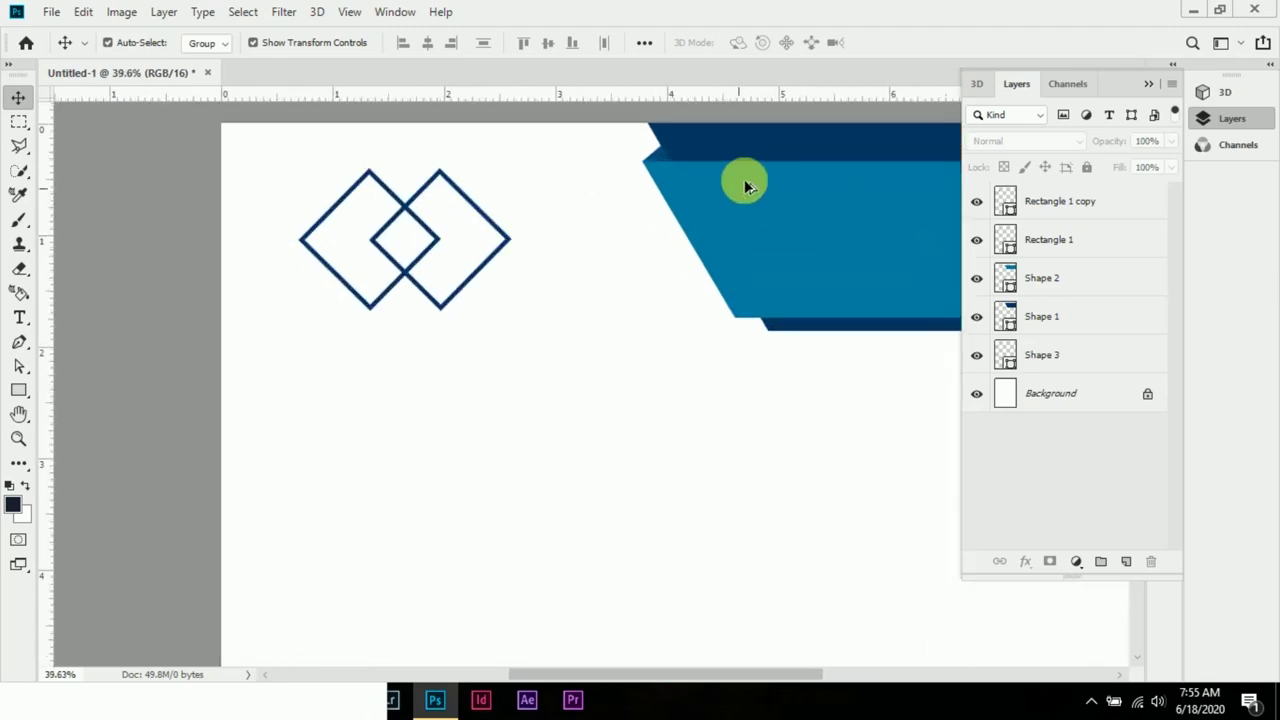
pyautogui.hscroll(2, 830, 228)
pyautogui.hscroll(3, 808, 222)
pyautogui.hscroll(1, 682, 219)
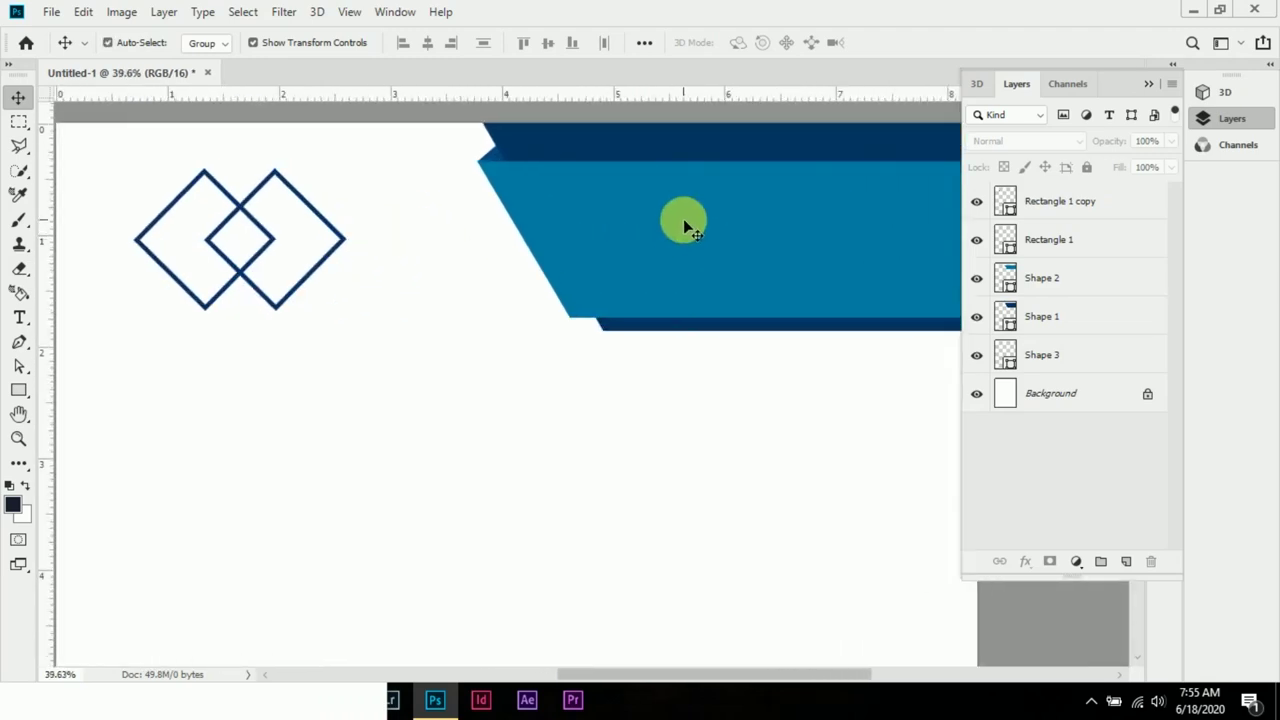
pyautogui.doubleClick(640, 14)
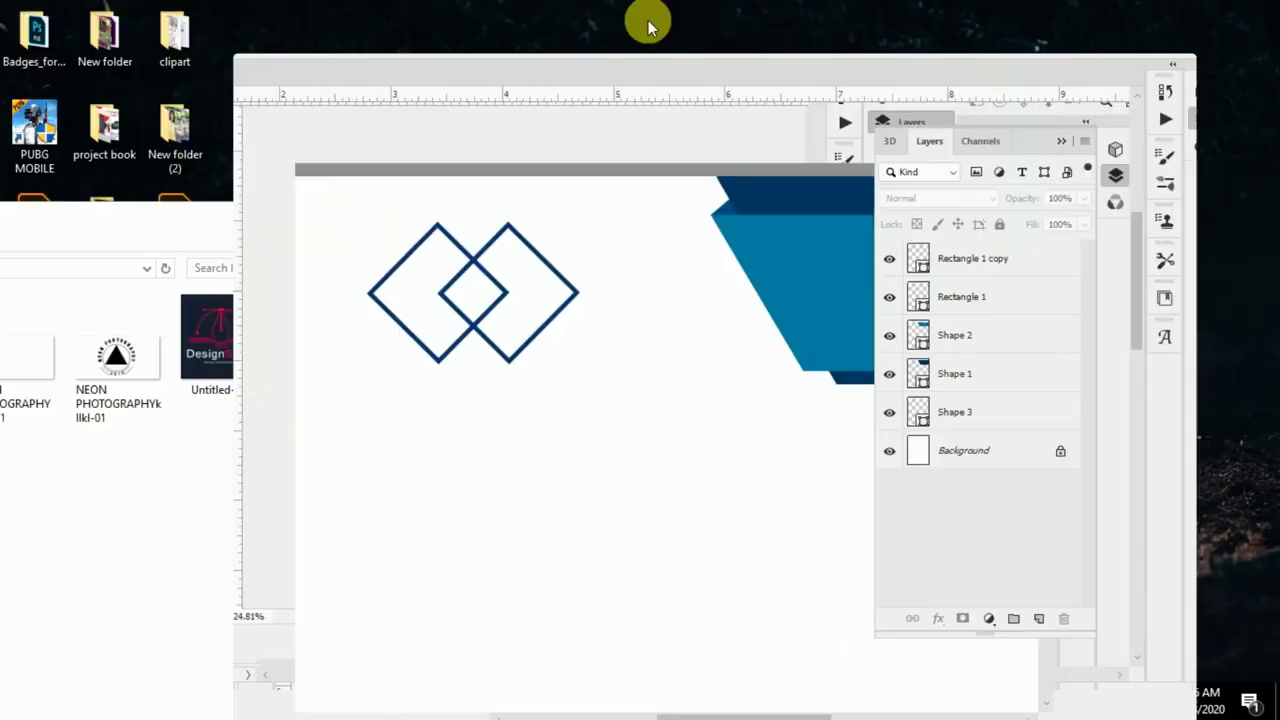
# - View the Untitled-1-01 logo in Windows Photos, then maximize Photoshop again
pyautogui.doubleClick(216, 362)
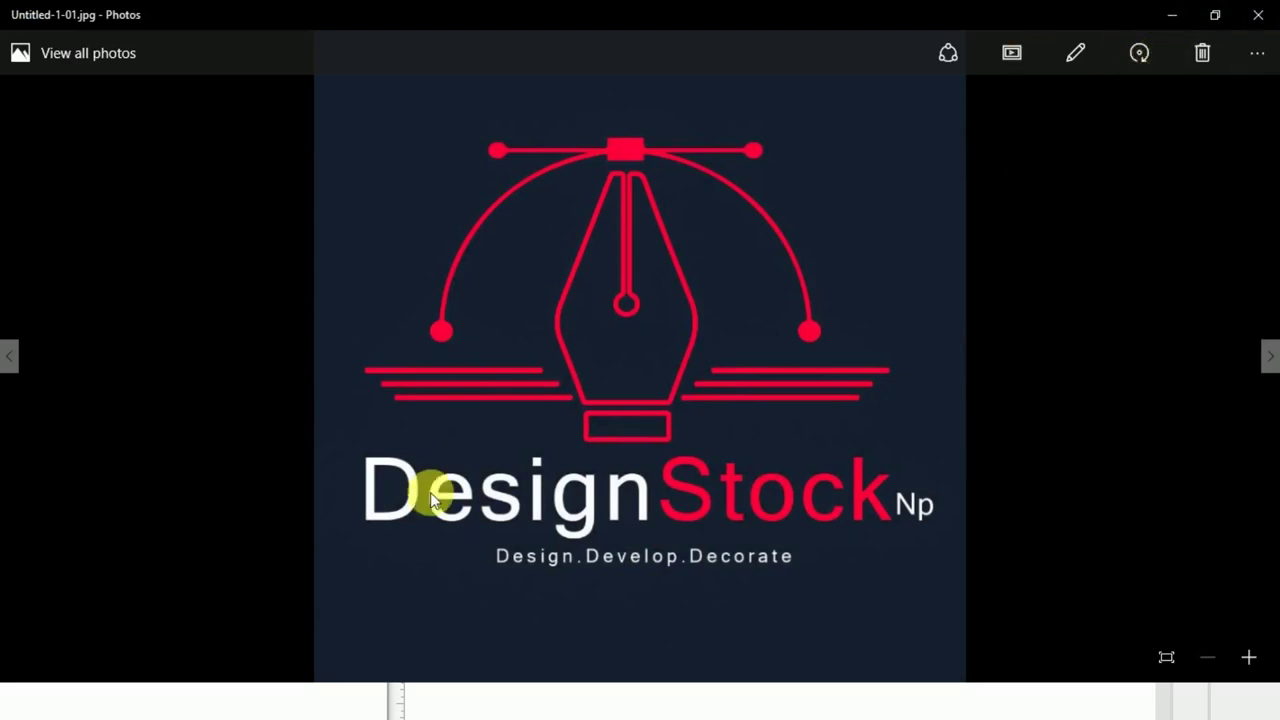
pyautogui.click(1173, 20)
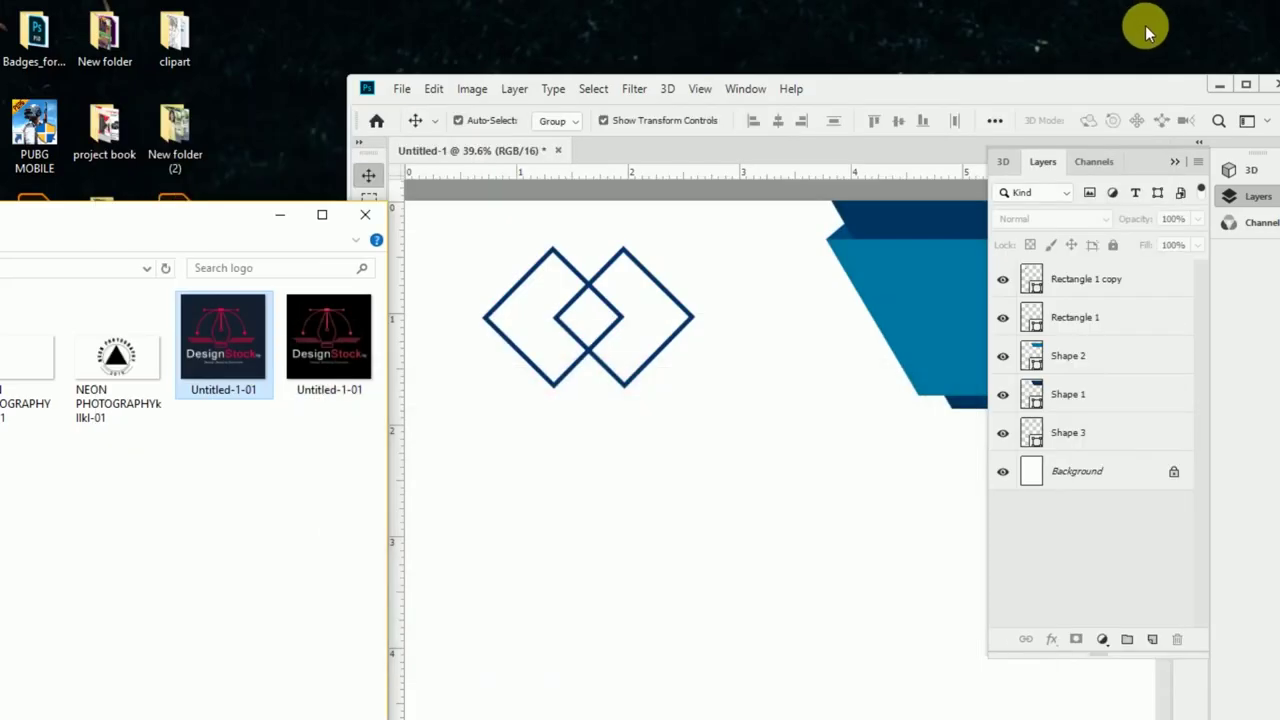
pyautogui.doubleClick(947, 94)
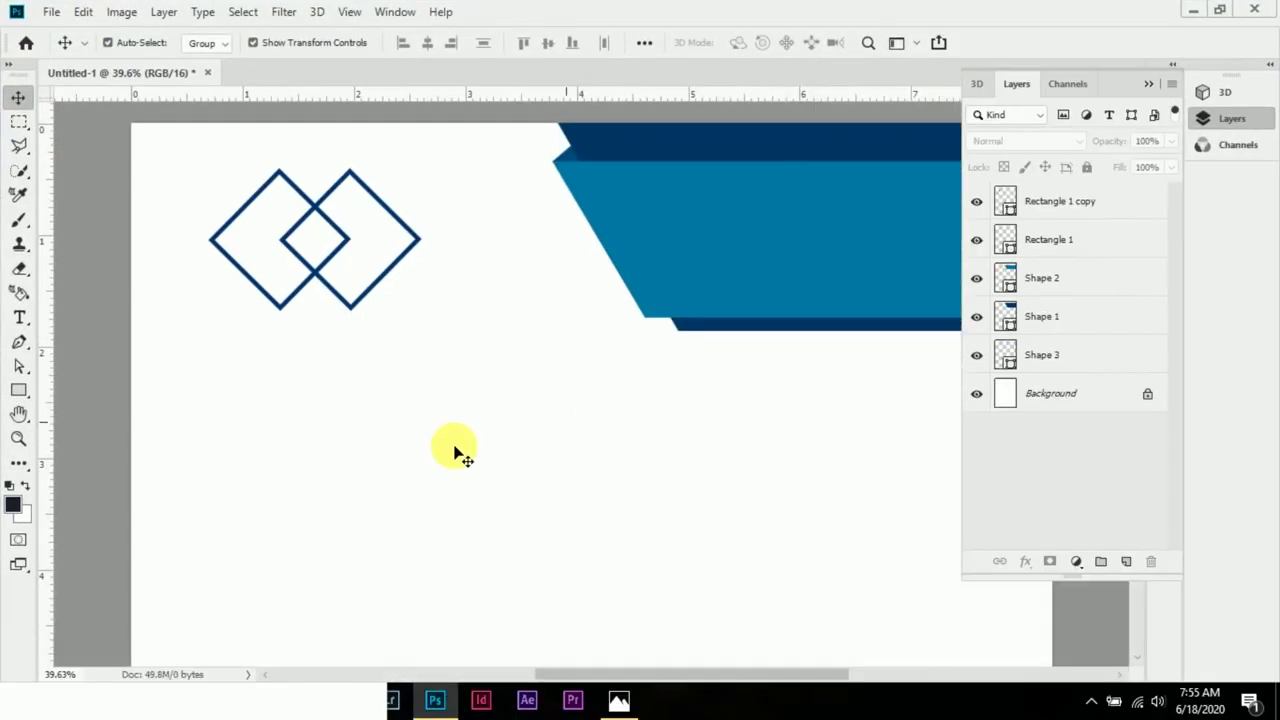
# - Draw a circle with the Ellipse Tool at the blue banner's right end
pyautogui.scroll(1, 371, 309)
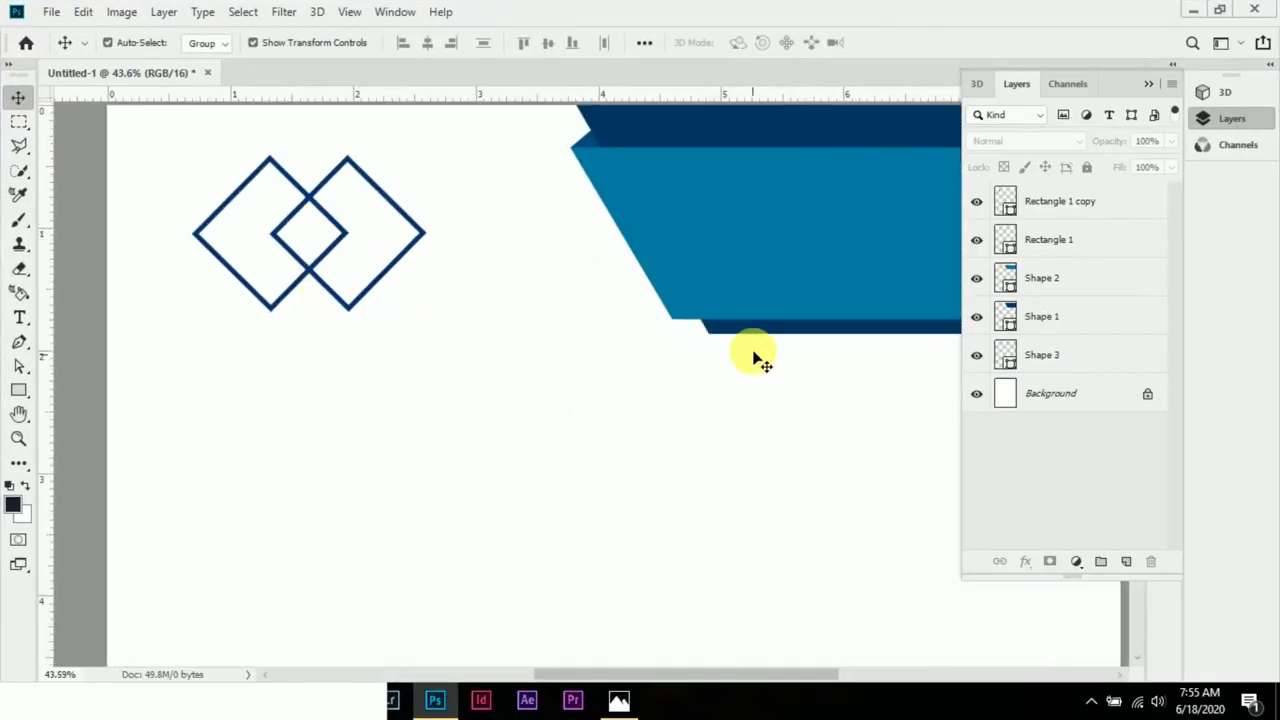
pyautogui.hscroll(1, 367, 255)
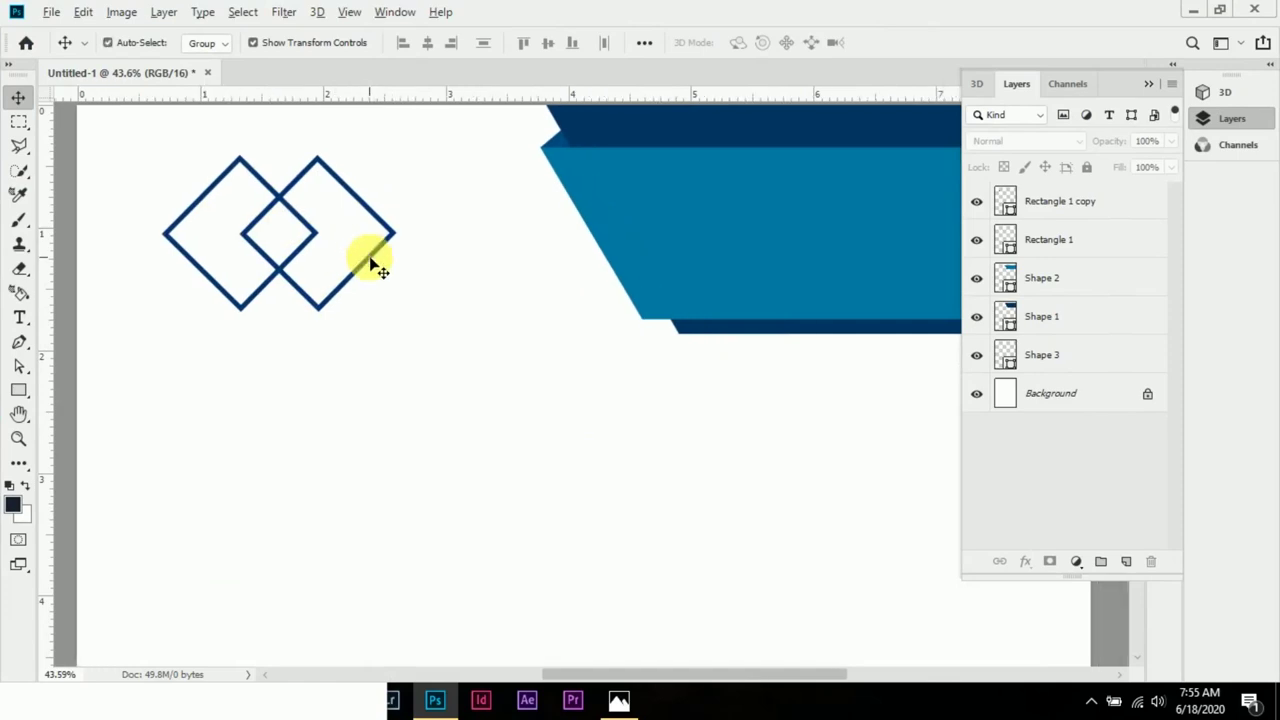
pyautogui.scroll(-2, 371, 266)
pyautogui.hscroll(1, 540, 258)
pyautogui.hscroll(1, 655, 265)
pyautogui.scroll(-1, 642, 288)
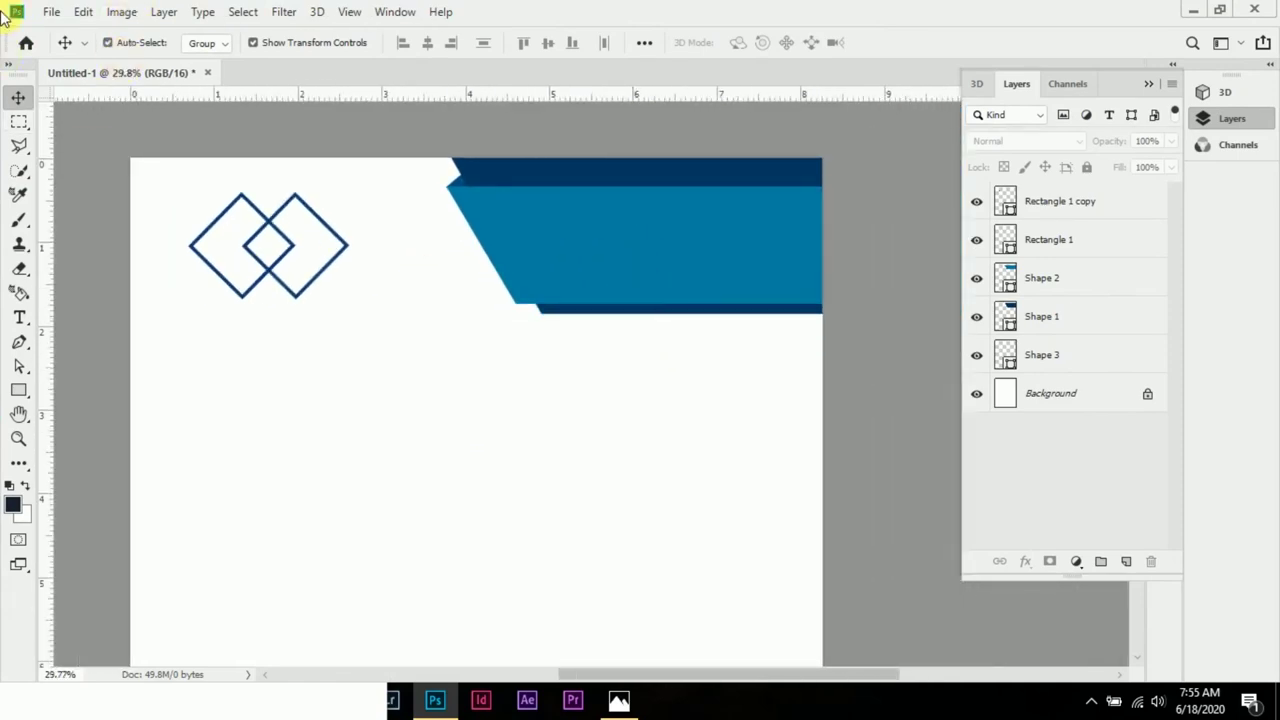
pyautogui.click(19, 393)
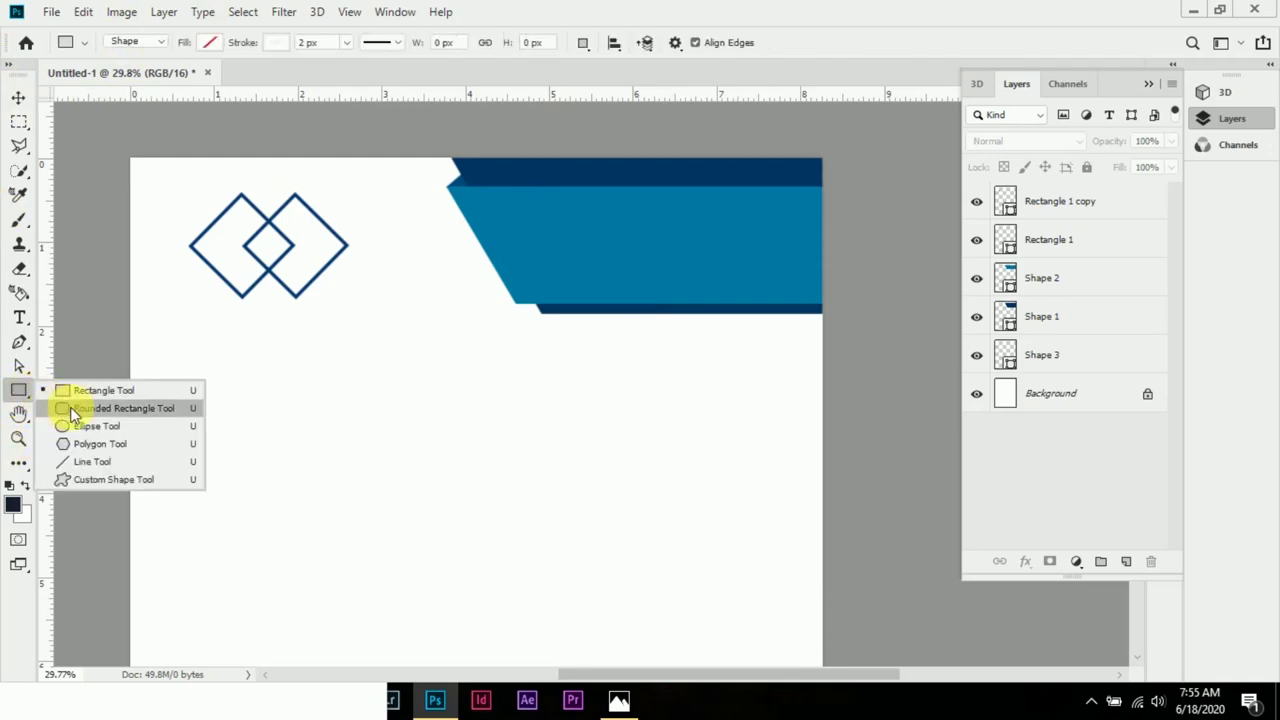
pyautogui.click(80, 432)
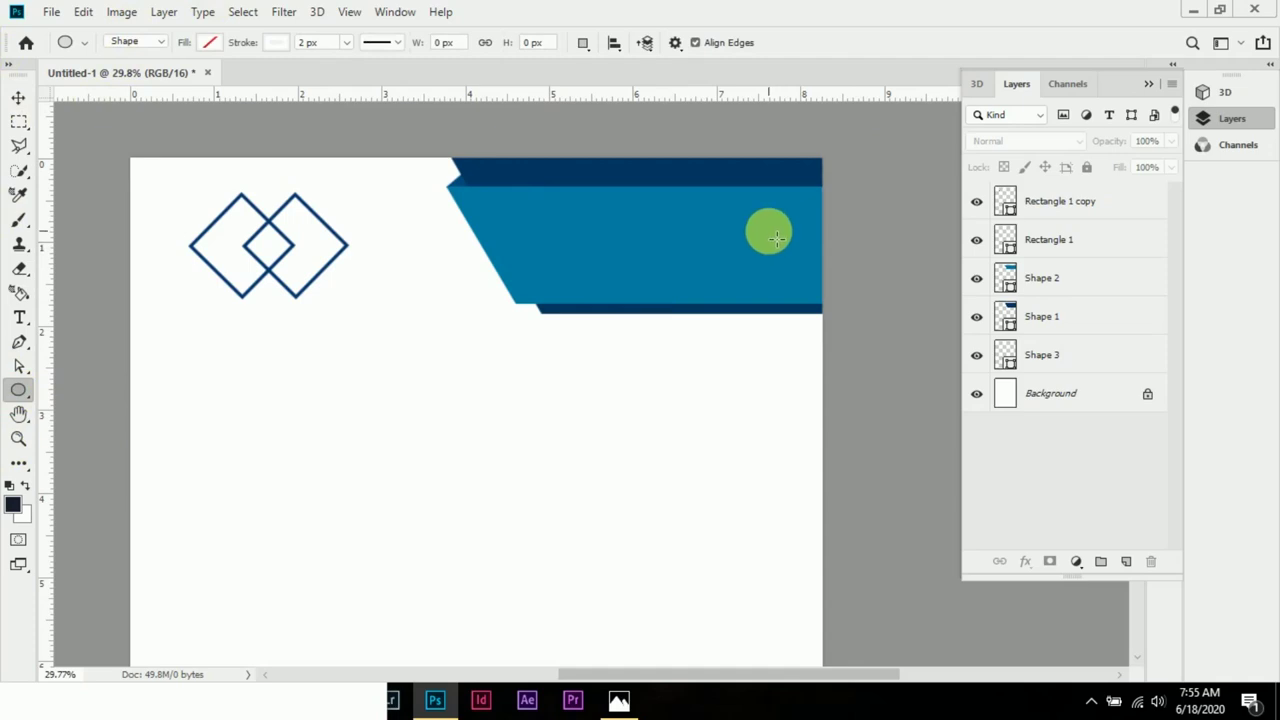
pyautogui.moveTo(776, 237); pyautogui.dragTo(926, 374)
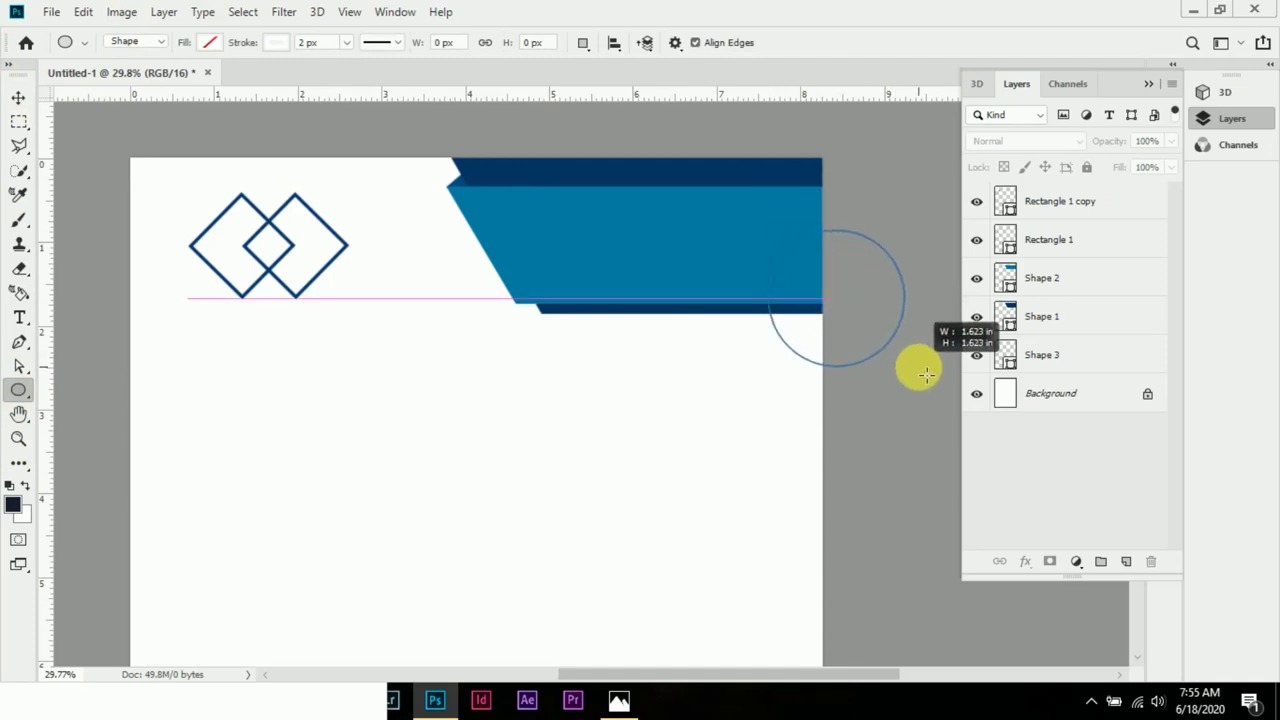
pyautogui.moveTo(926, 374); pyautogui.dragTo(914, 366)
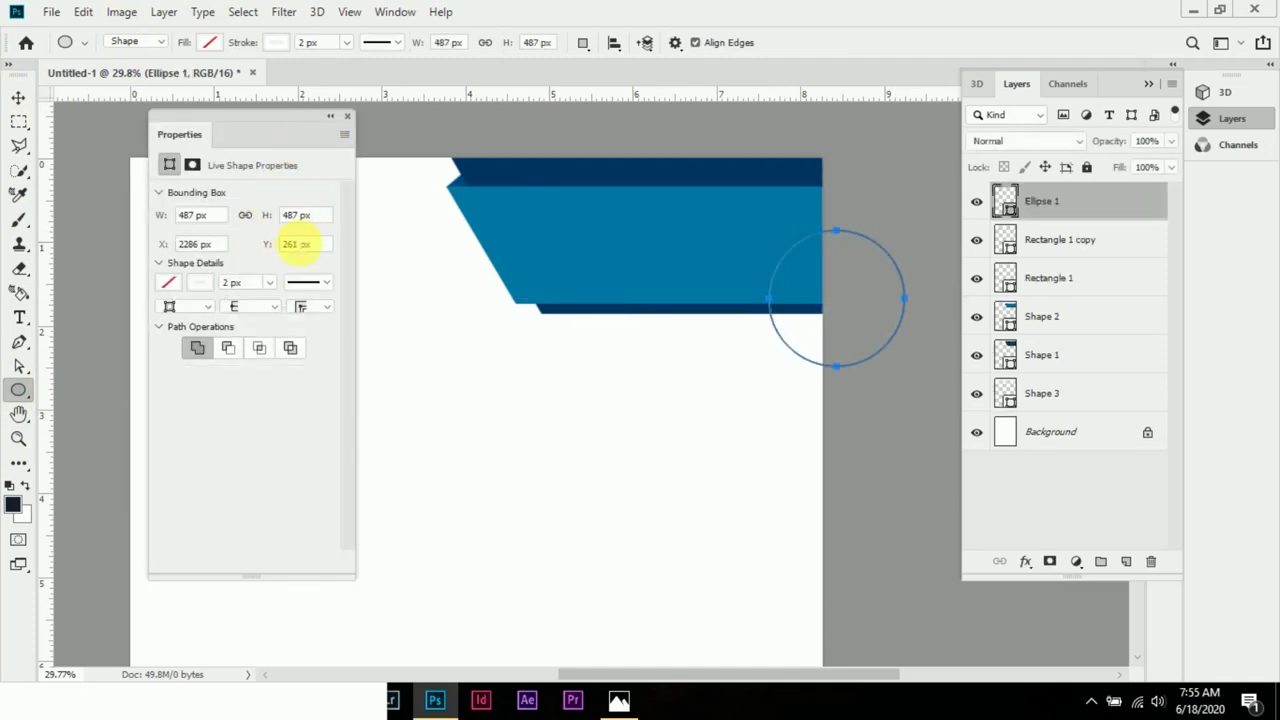
# - Give the circle no outline and a dark teal fill, then move it up onto the banner's edge
pyautogui.click(248, 283)
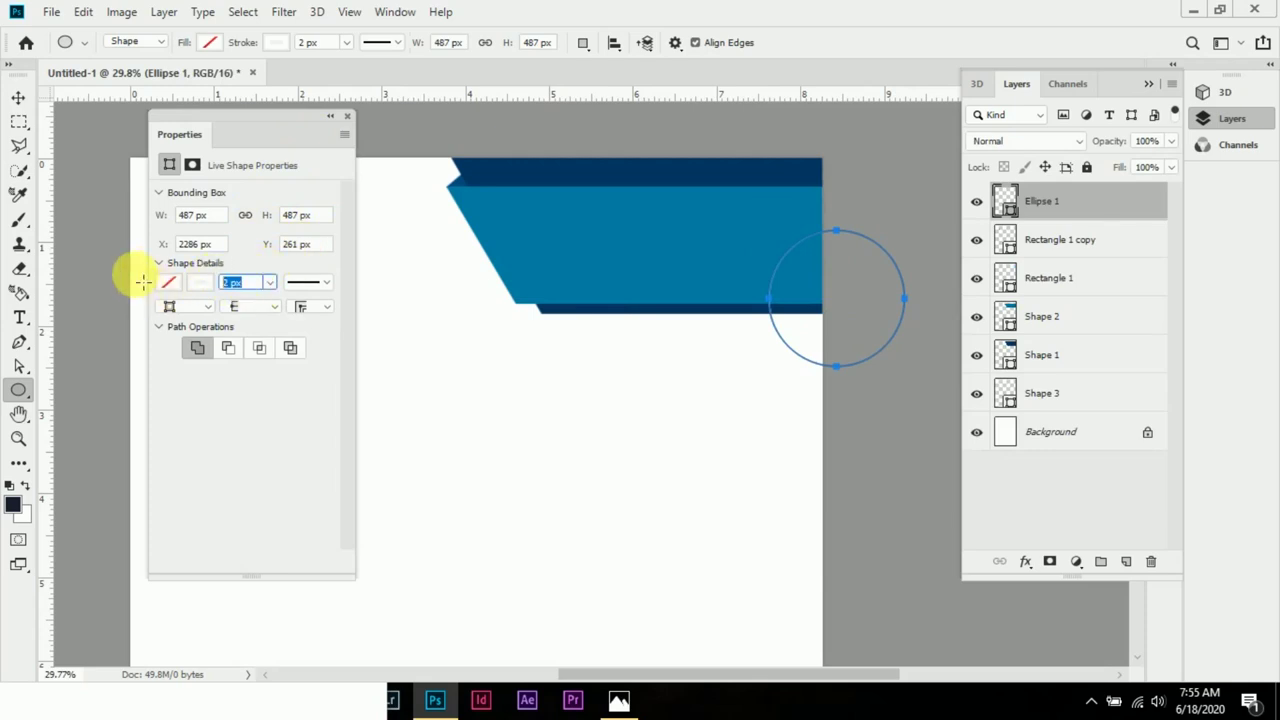
pyautogui.write('0')
pyautogui.click(168, 282)
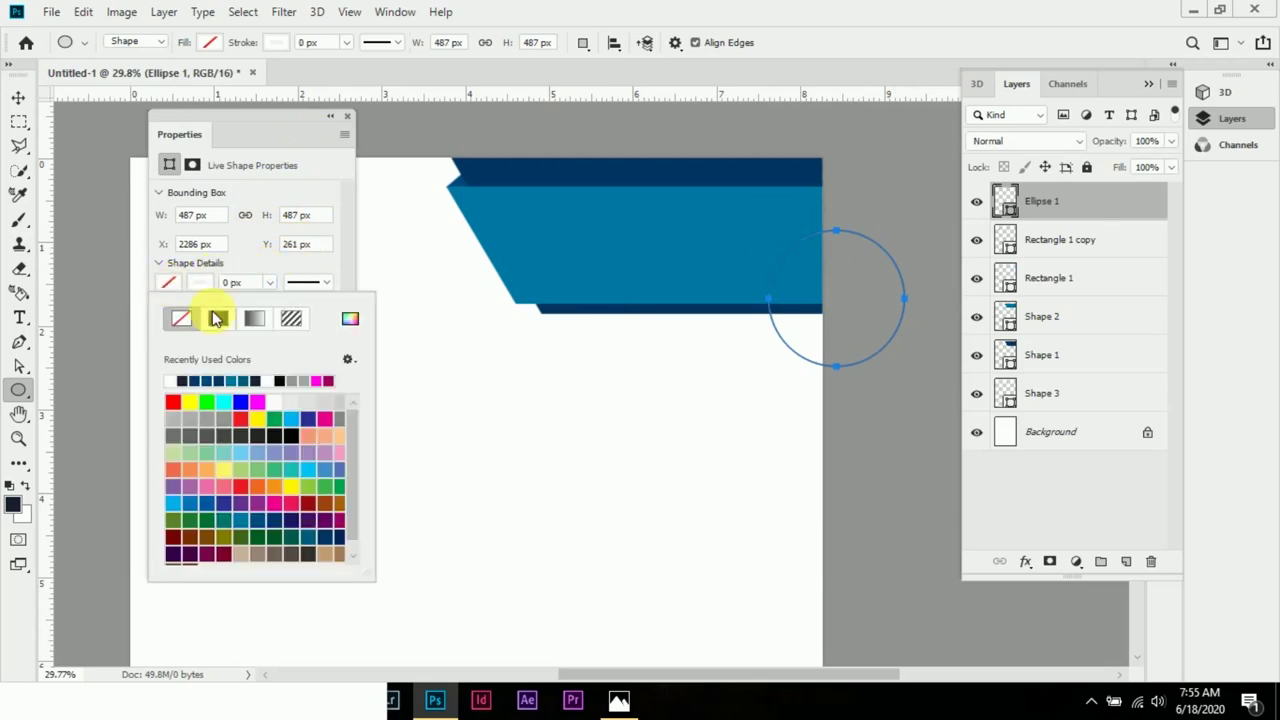
pyautogui.click(316, 540)
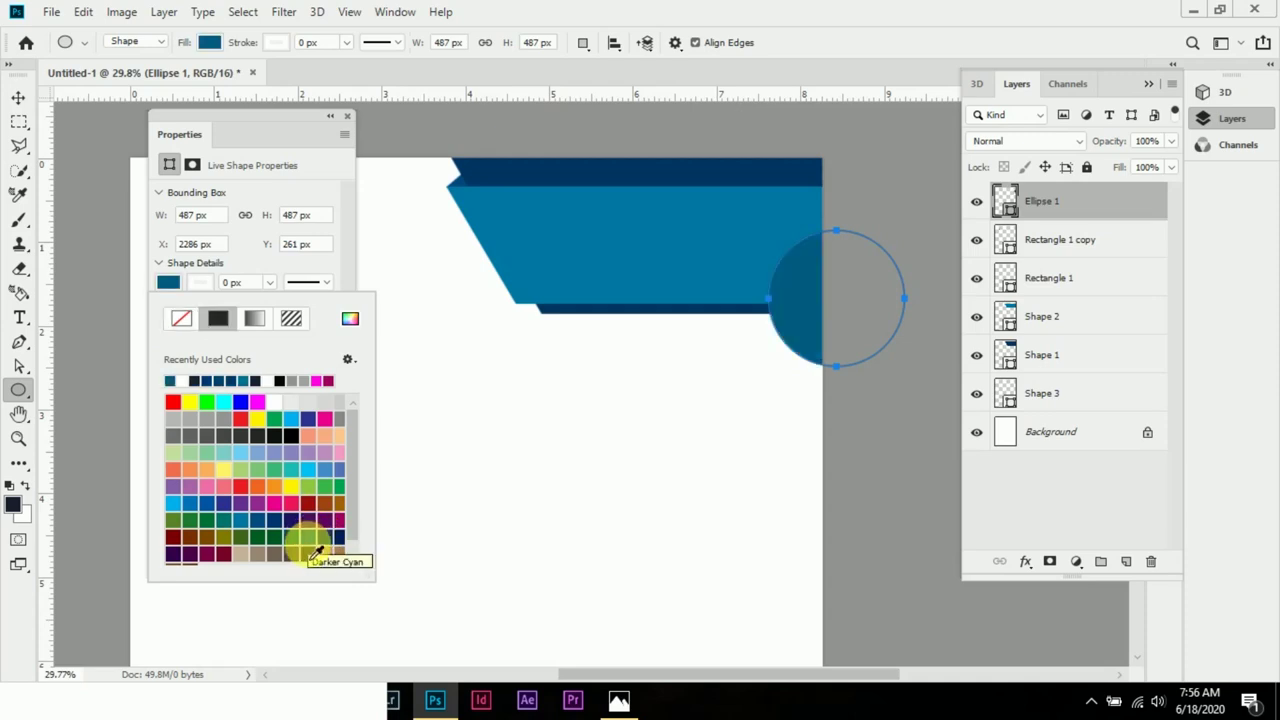
pyautogui.click(18, 98)
pyautogui.click(609, 437)
pyautogui.moveTo(796, 296); pyautogui.dragTo(802, 256)
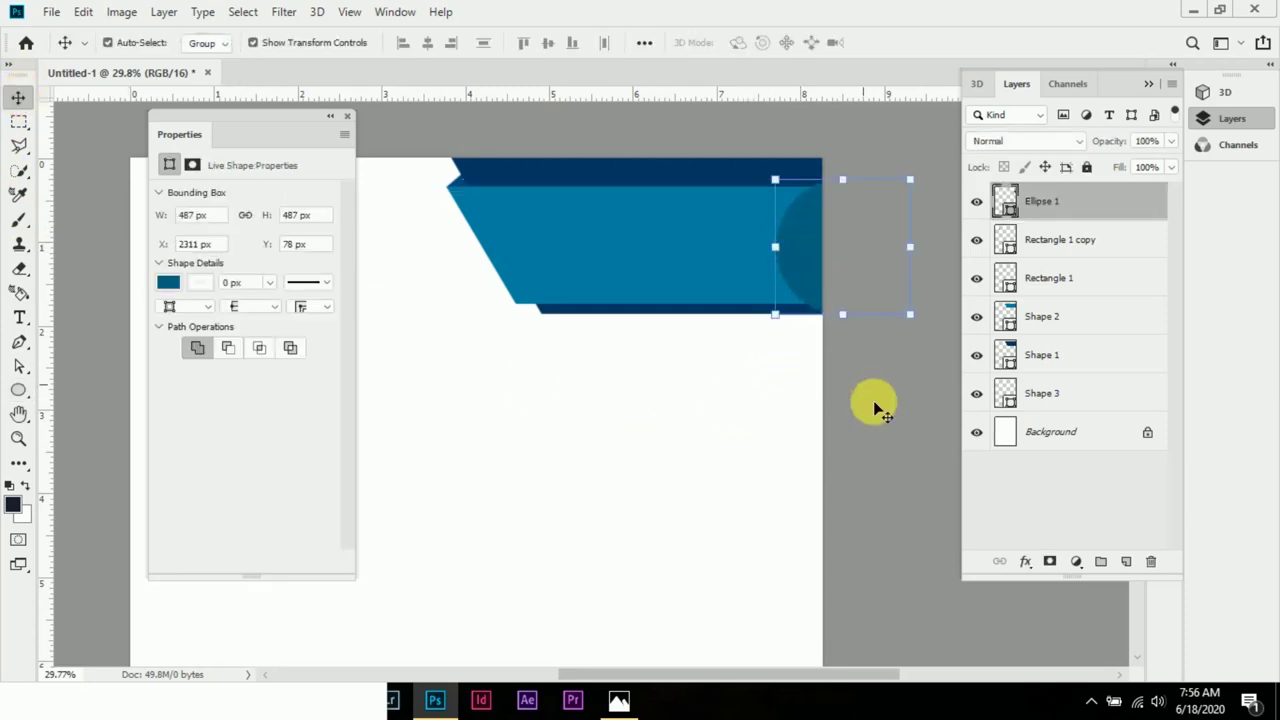
# - Drop the darker blue circle at the header's right end and close its properties panel
pyautogui.click(860, 370)
pyautogui.hscroll(3, 857, 314)
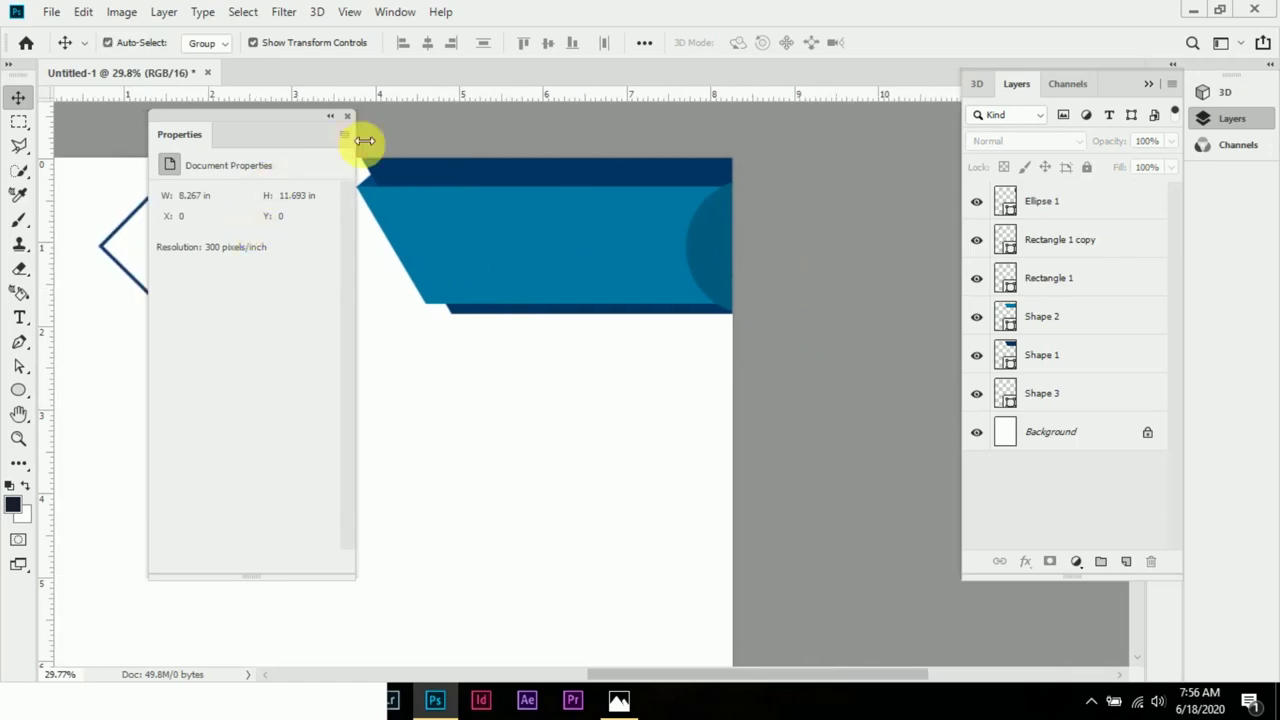
pyautogui.click(348, 120)
pyautogui.scroll(2, 760, 255)
pyautogui.scroll(2, 744, 249)
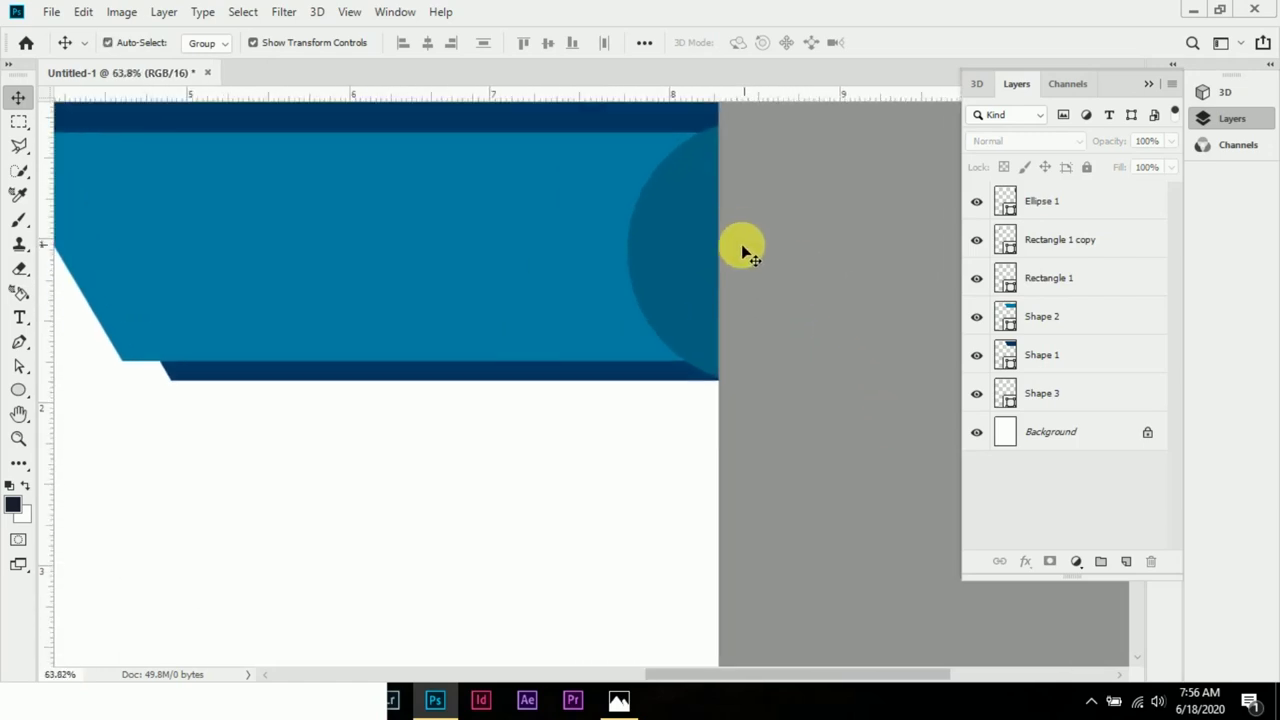
pyautogui.scroll(2, 700, 250)
# - Shrink the circle and nudge it up-left so its top aligns with the lighter band
pyautogui.click(679, 250)
pyautogui.scroll(-1, 652, 256)
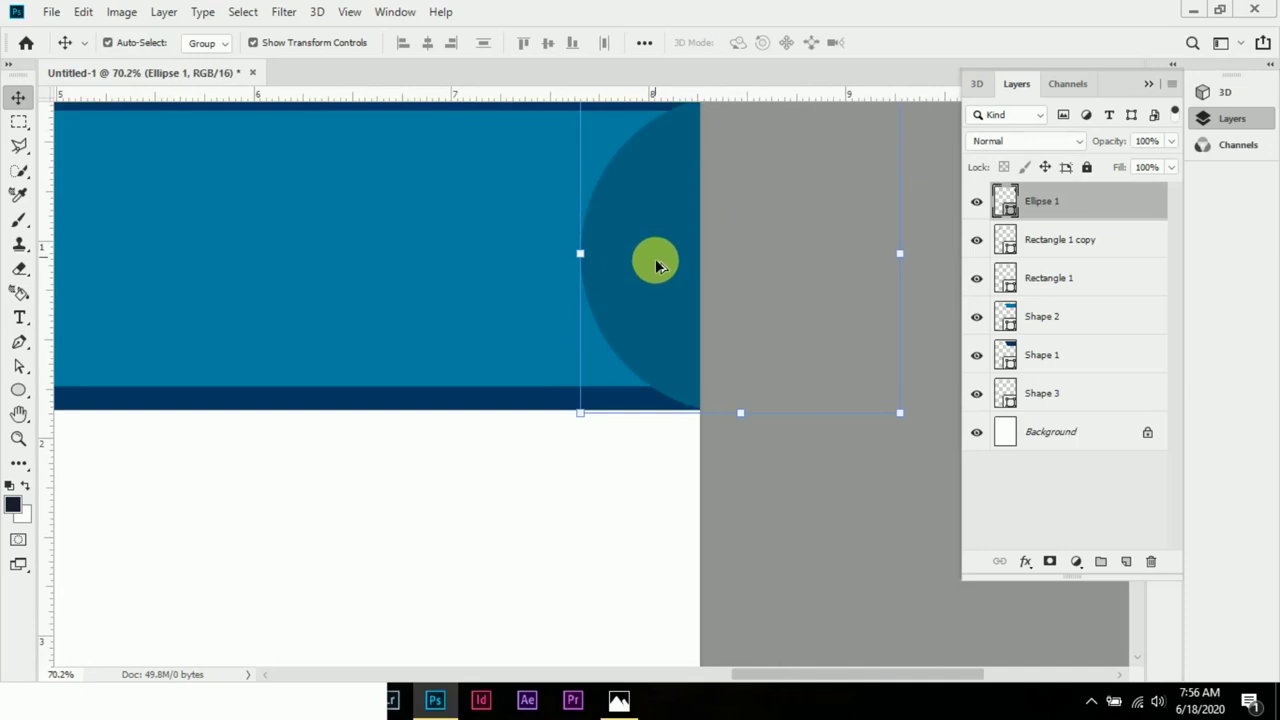
pyautogui.scroll(-2, 690, 252)
pyautogui.moveTo(822, 147); pyautogui.dragTo(809, 159)
pyautogui.moveTo(686, 271); pyautogui.dragTo(657, 263)
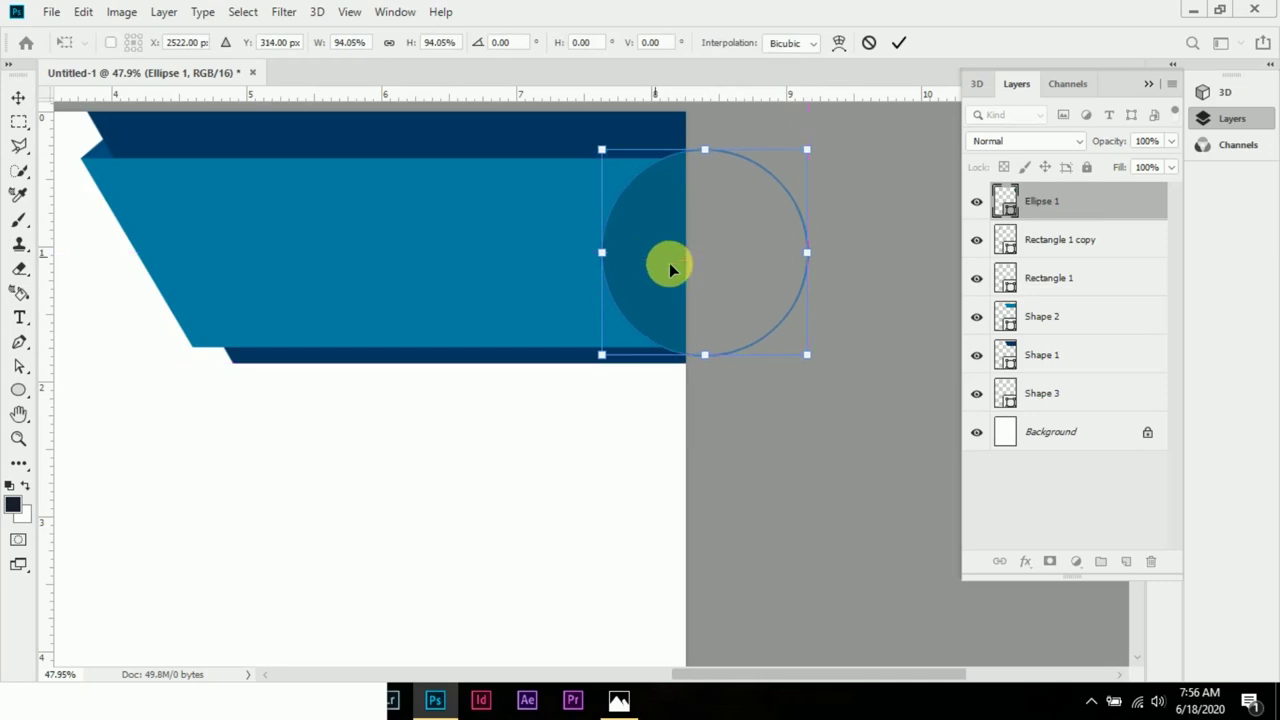
pyautogui.press('Return')
pyautogui.scroll(1, 791, 417)
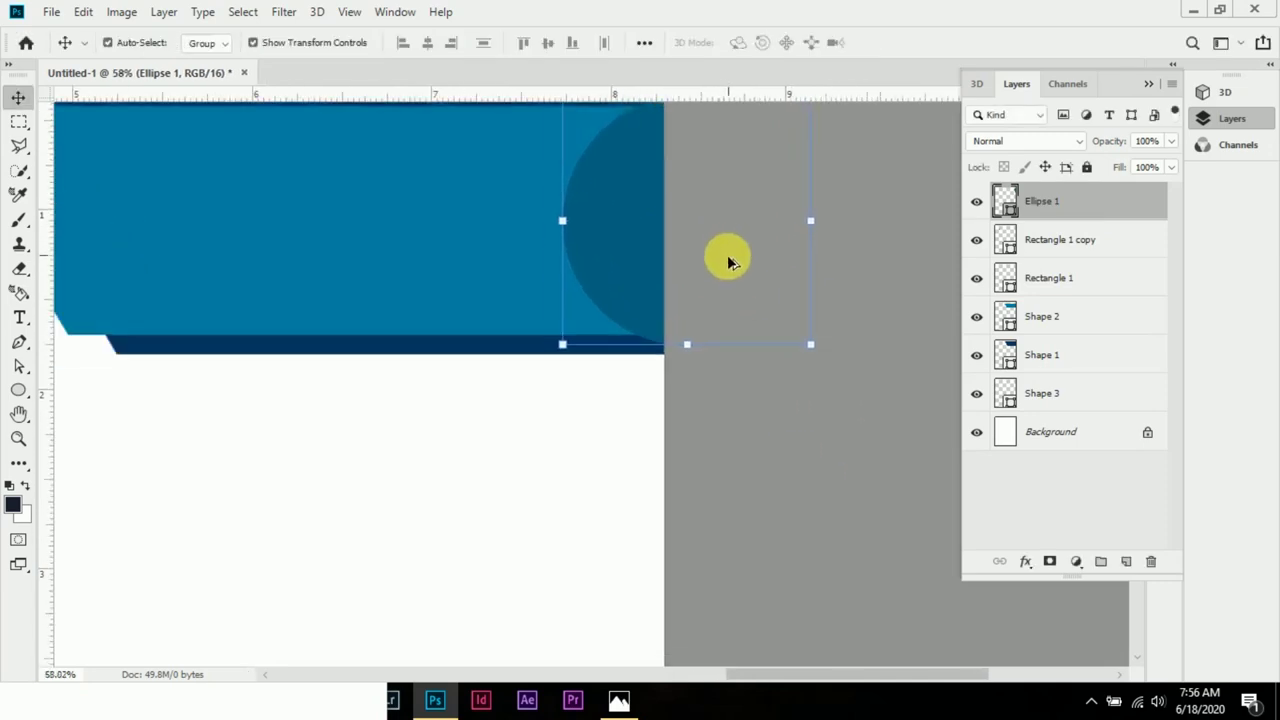
pyautogui.scroll(-2, 733, 257)
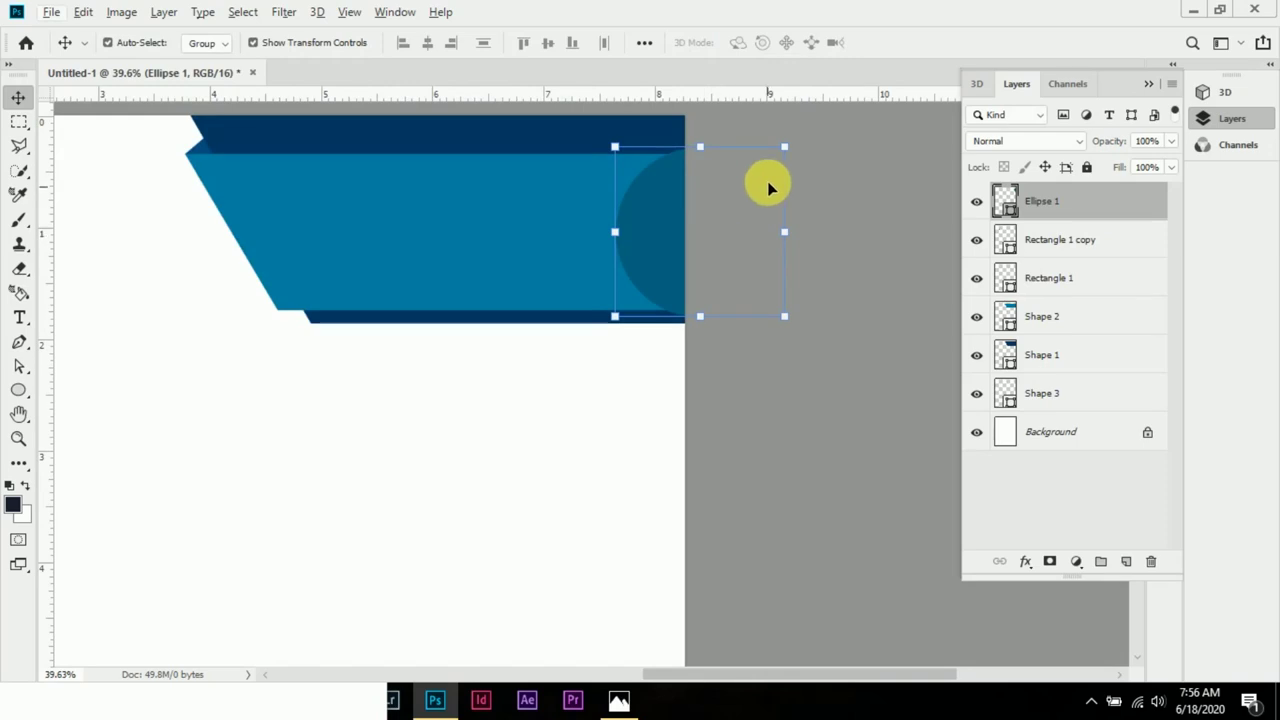
pyautogui.moveTo(785, 150); pyautogui.dragTo(777, 158)
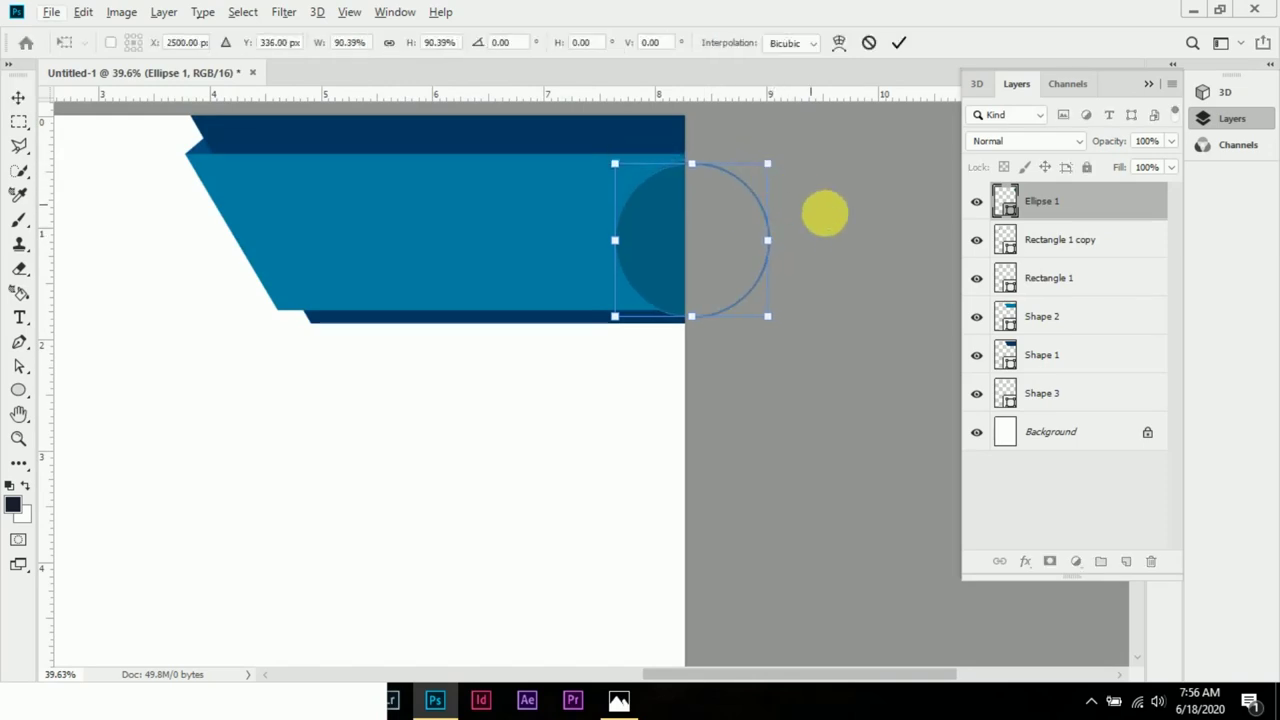
pyautogui.scroll(1, 822, 252)
pyautogui.scroll(1, 616, 242)
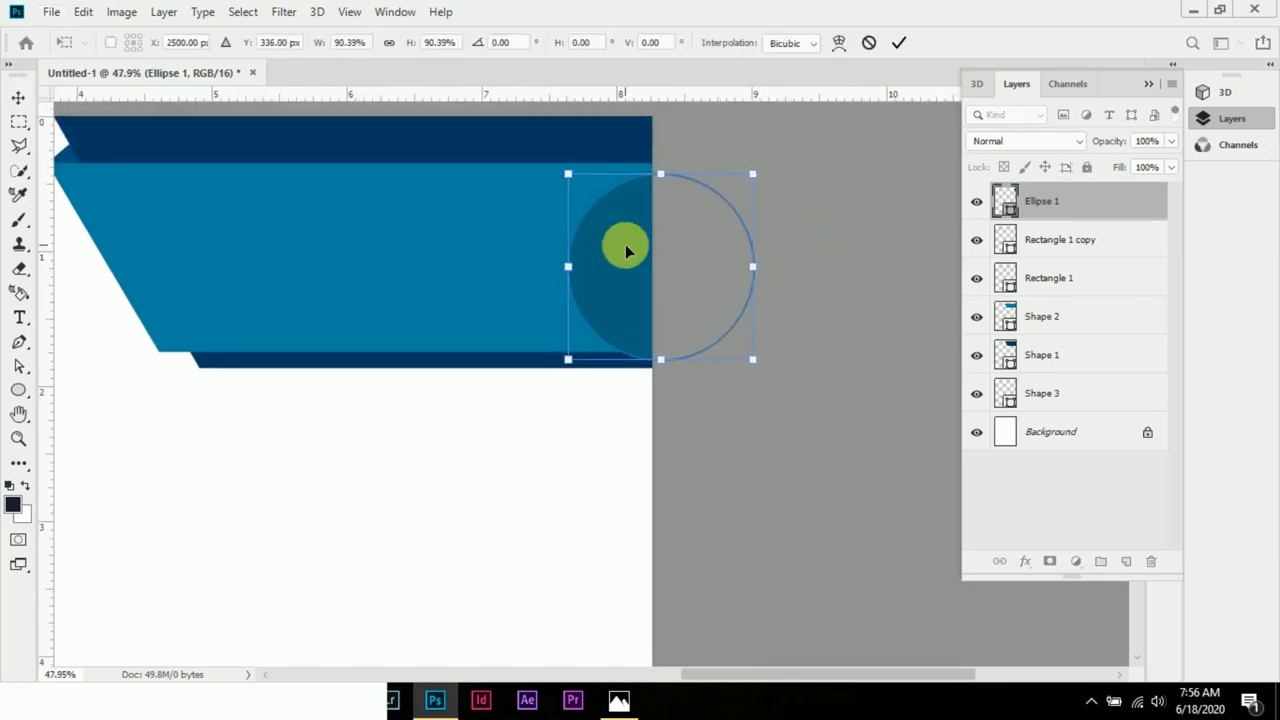
pyautogui.moveTo(626, 252); pyautogui.dragTo(628, 244)
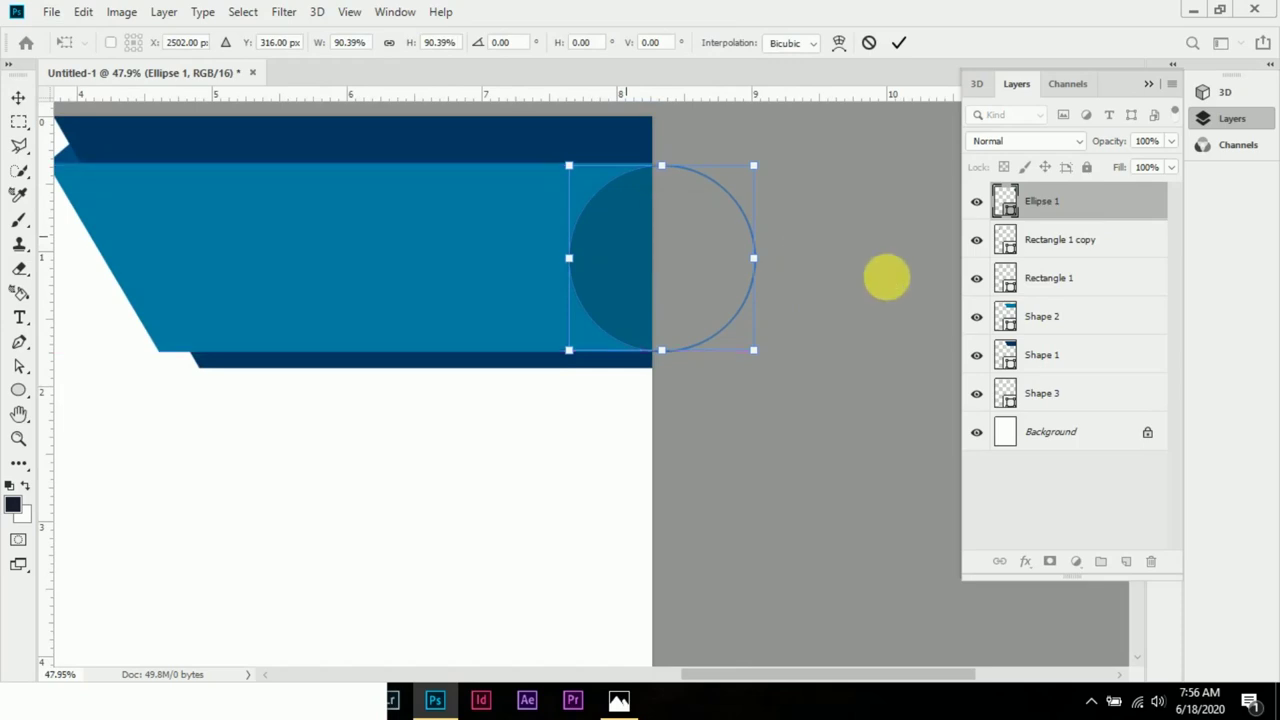
pyautogui.press('Return')
# - Stretch the circle's top up to the band edge and commit its final placement
pyautogui.scroll(2, 792, 315)
pyautogui.scroll(1, 674, 206)
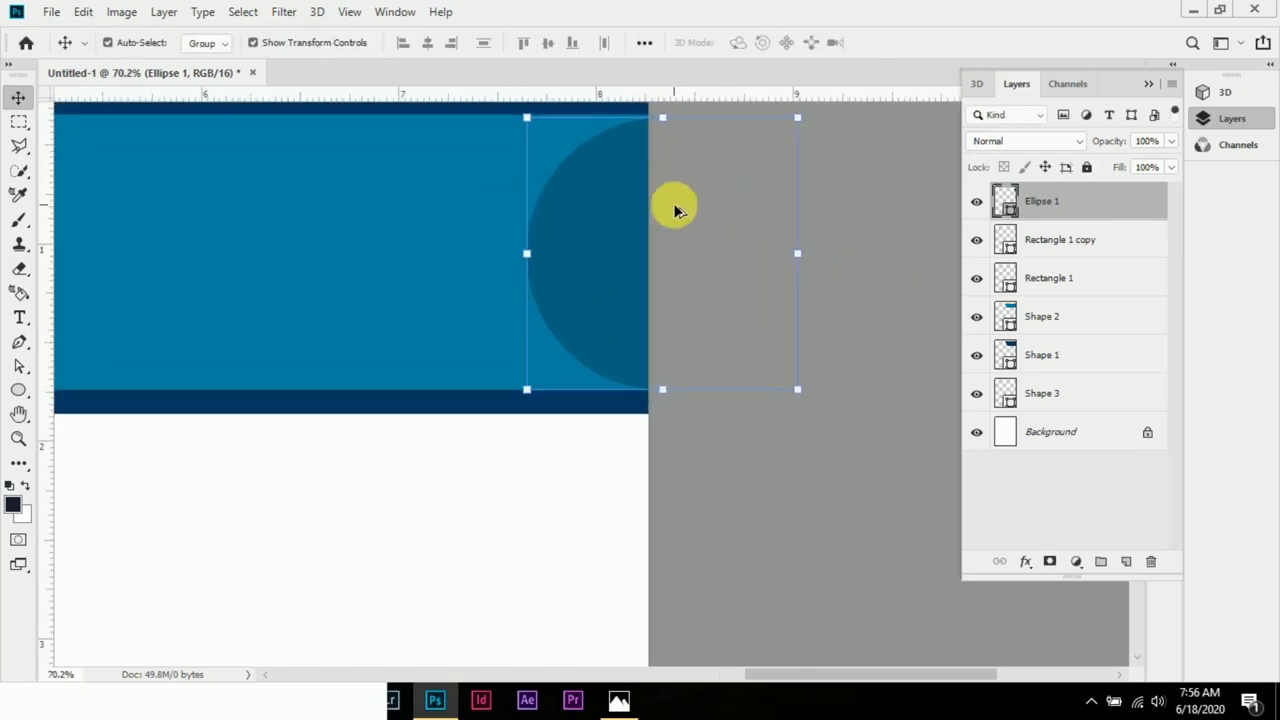
pyautogui.scroll(1, 660, 200)
pyautogui.scroll(1, 654, 386)
pyautogui.scroll(1, 659, 259)
pyautogui.scroll(1, 659, 258)
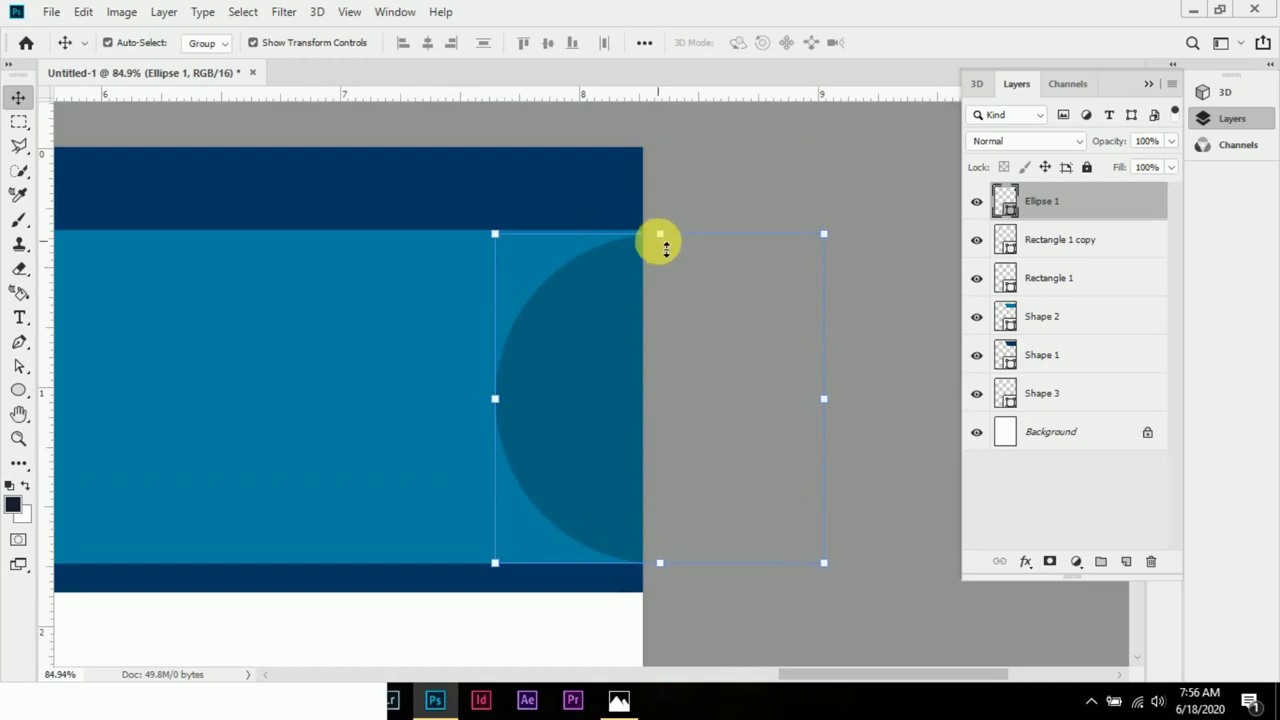
pyautogui.click(670, 241)
pyautogui.moveTo(670, 241); pyautogui.dragTo(671, 238)
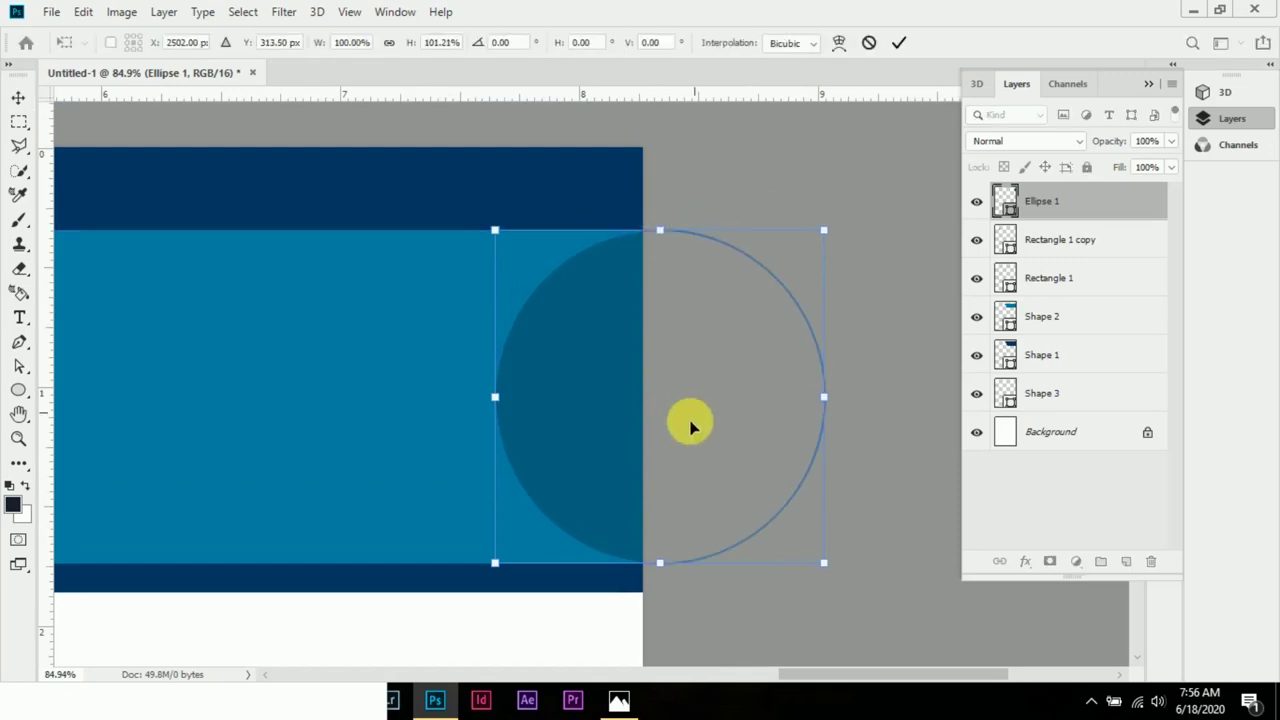
pyautogui.scroll(-1, 685, 480)
pyautogui.scroll(-1, 678, 527)
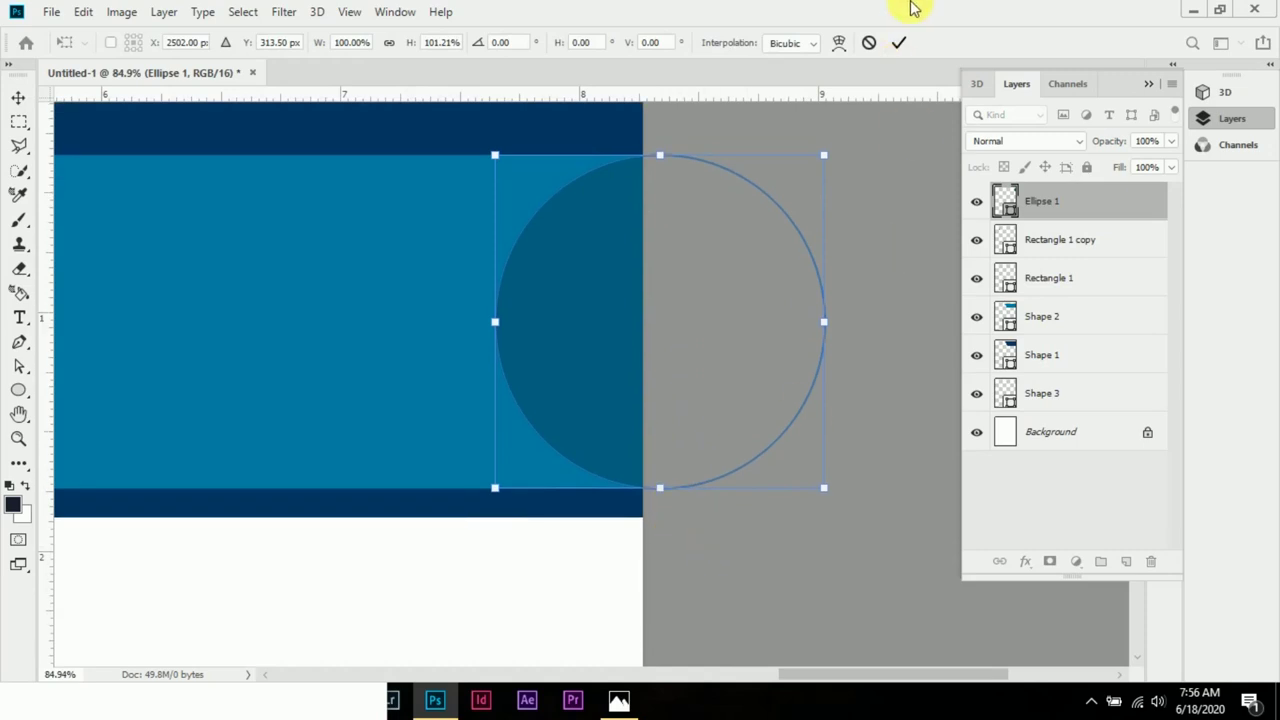
pyautogui.click(898, 43)
pyautogui.click(873, 207)
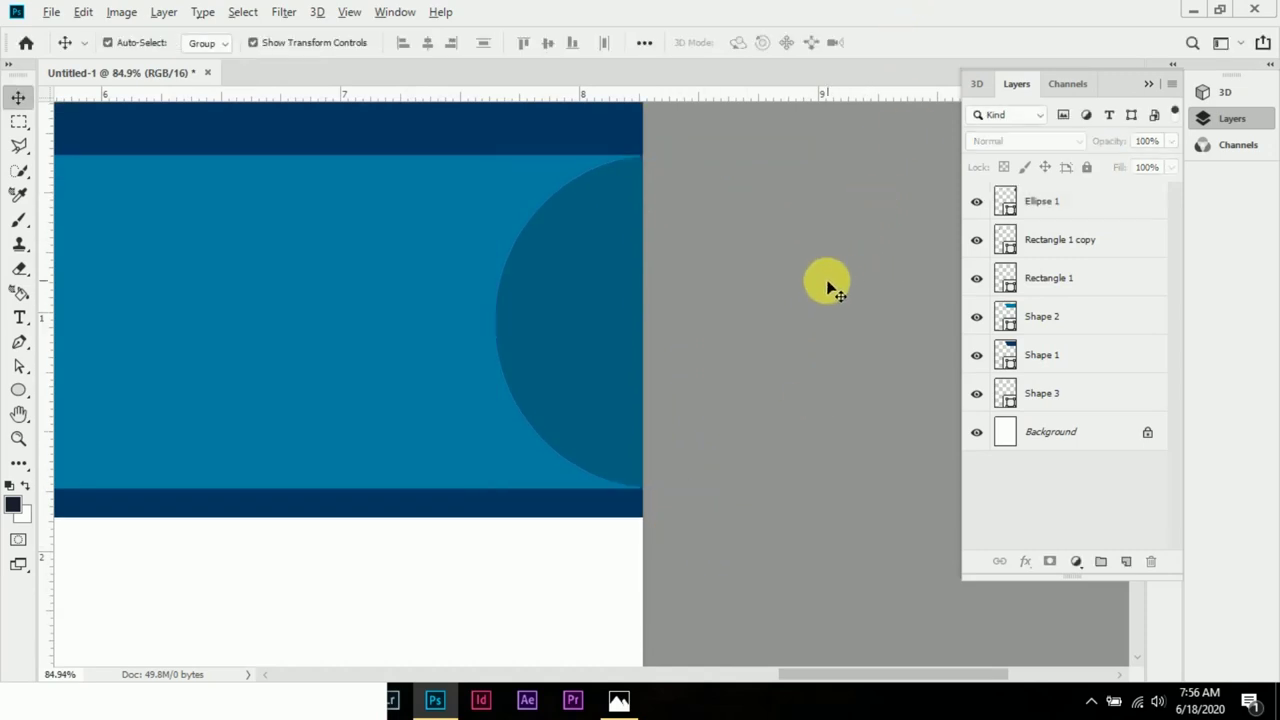
# - Scroll around the canvas to review the logo, slanted header and circle layout
pyautogui.scroll(-1, 815, 290)
pyautogui.scroll(-1, 780, 350)
pyautogui.scroll(-2, 686, 420)
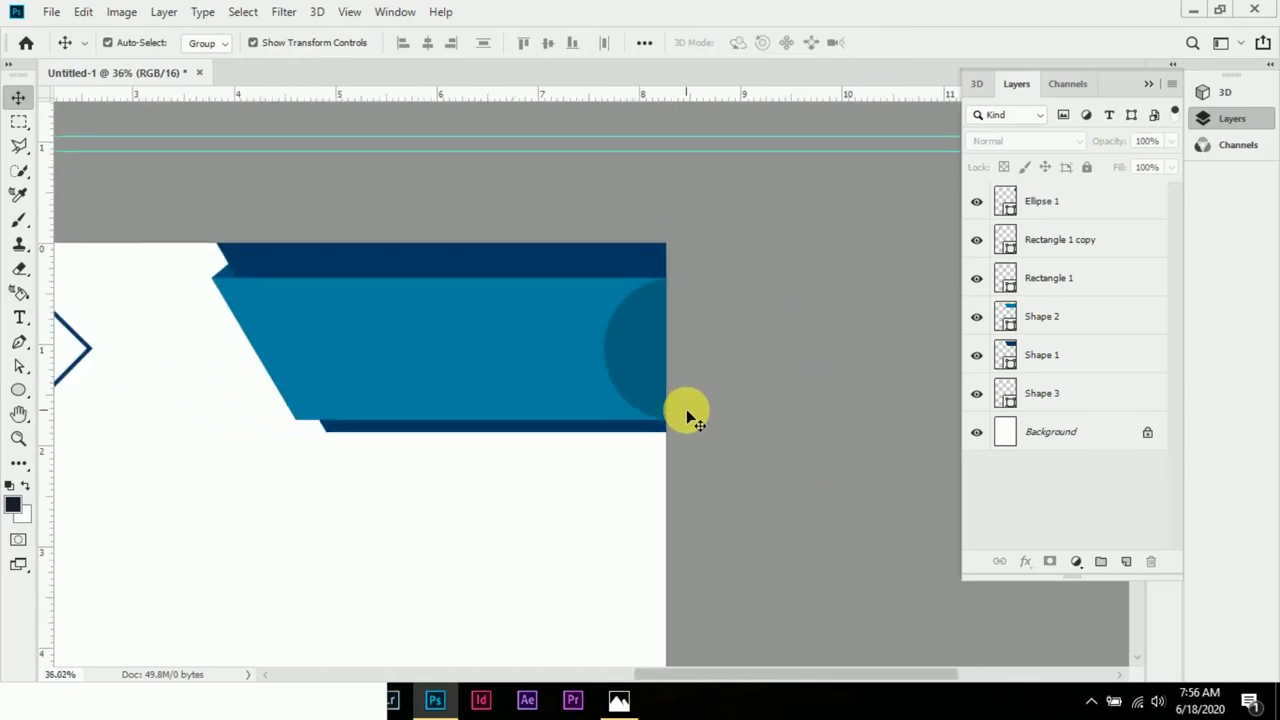
pyautogui.hscroll(2, 437, 434)
pyautogui.hscroll(-3, 478, 410)
pyautogui.hscroll(-3, 478, 403)
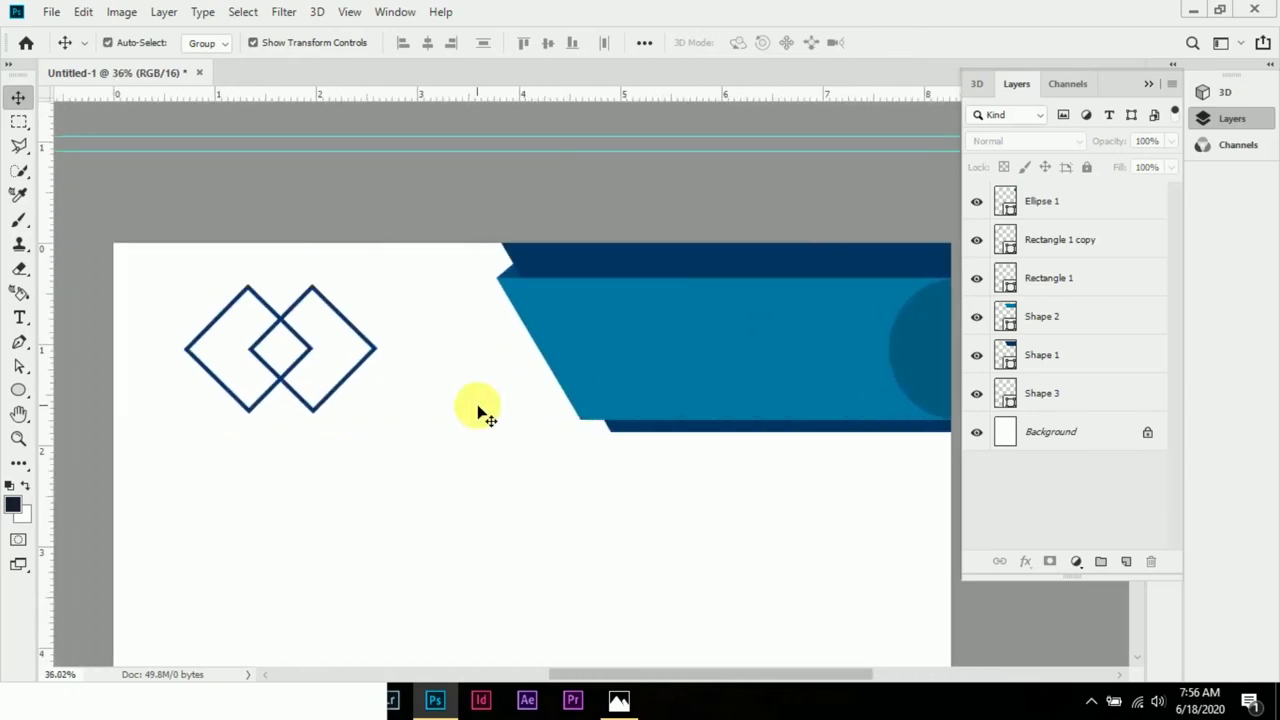
pyautogui.scroll(-2, 491, 434)
pyautogui.scroll(-3, 506, 437)
pyautogui.scroll(1, 740, 314)
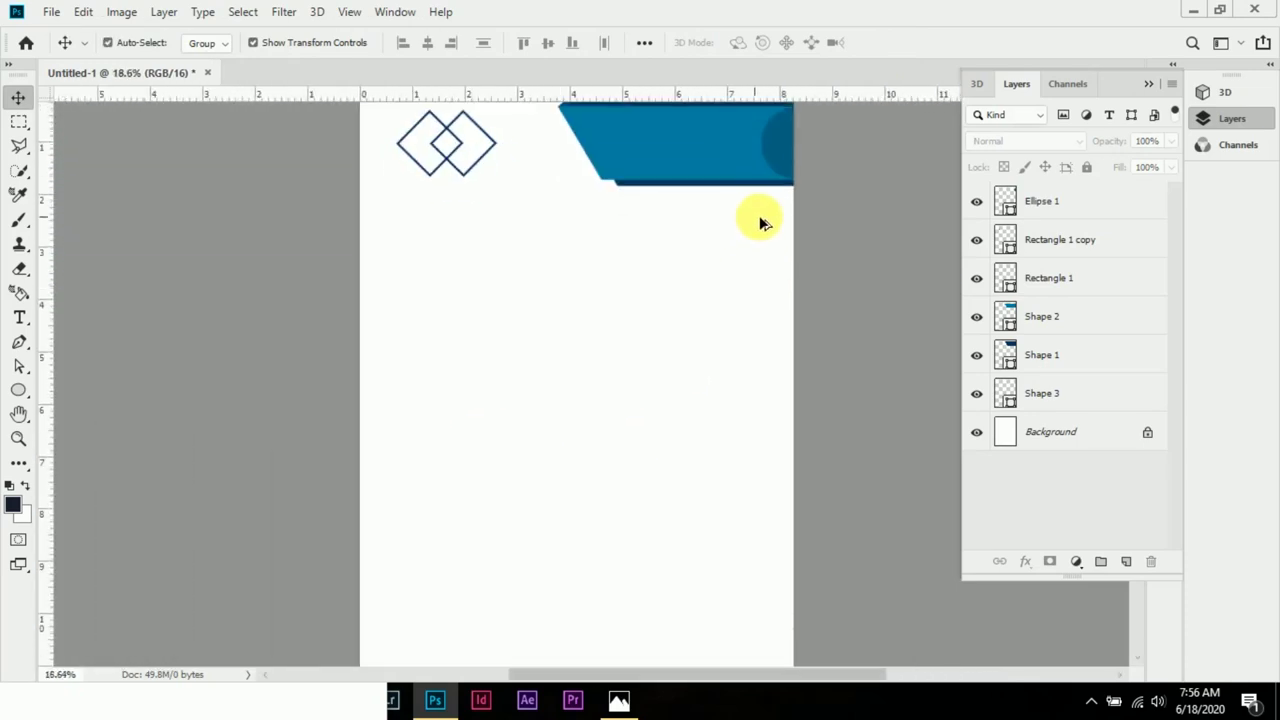
pyautogui.scroll(1, 786, 206)
pyautogui.scroll(2, 777, 223)
pyautogui.hscroll(2, 770, 232)
pyautogui.scroll(1, 694, 229)
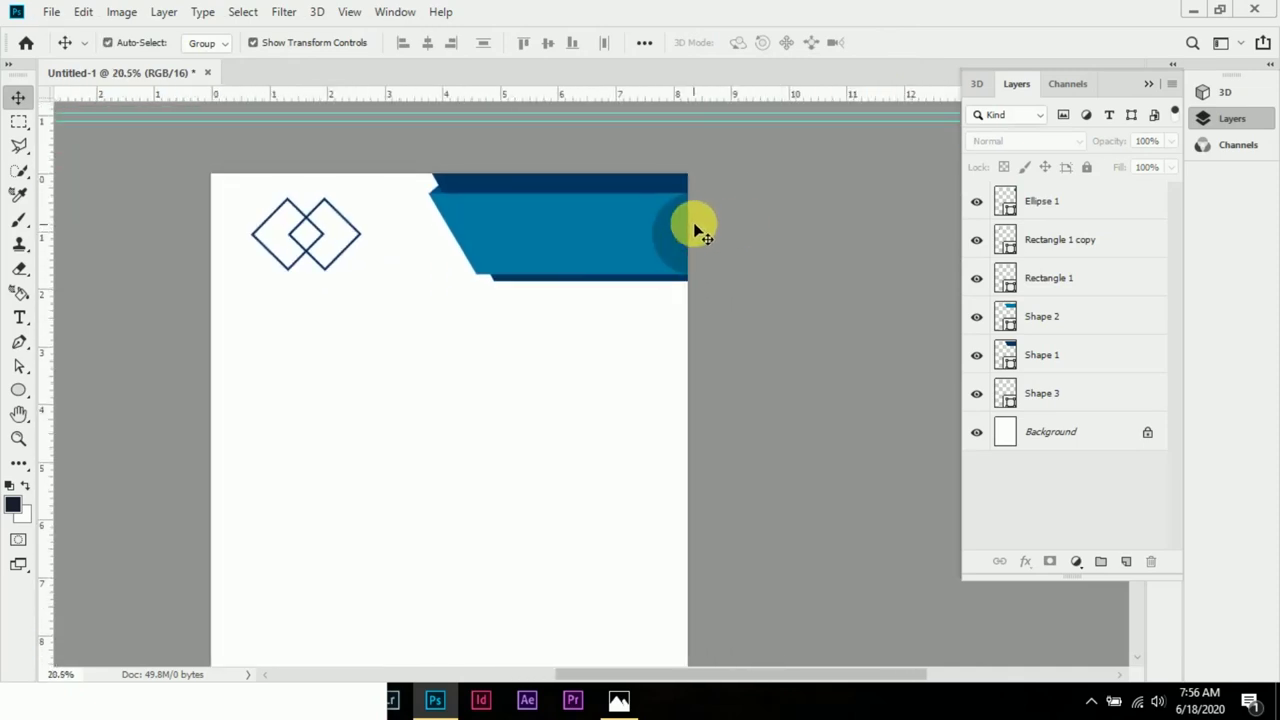
pyautogui.scroll(2, 677, 194)
pyautogui.scroll(2, 674, 189)
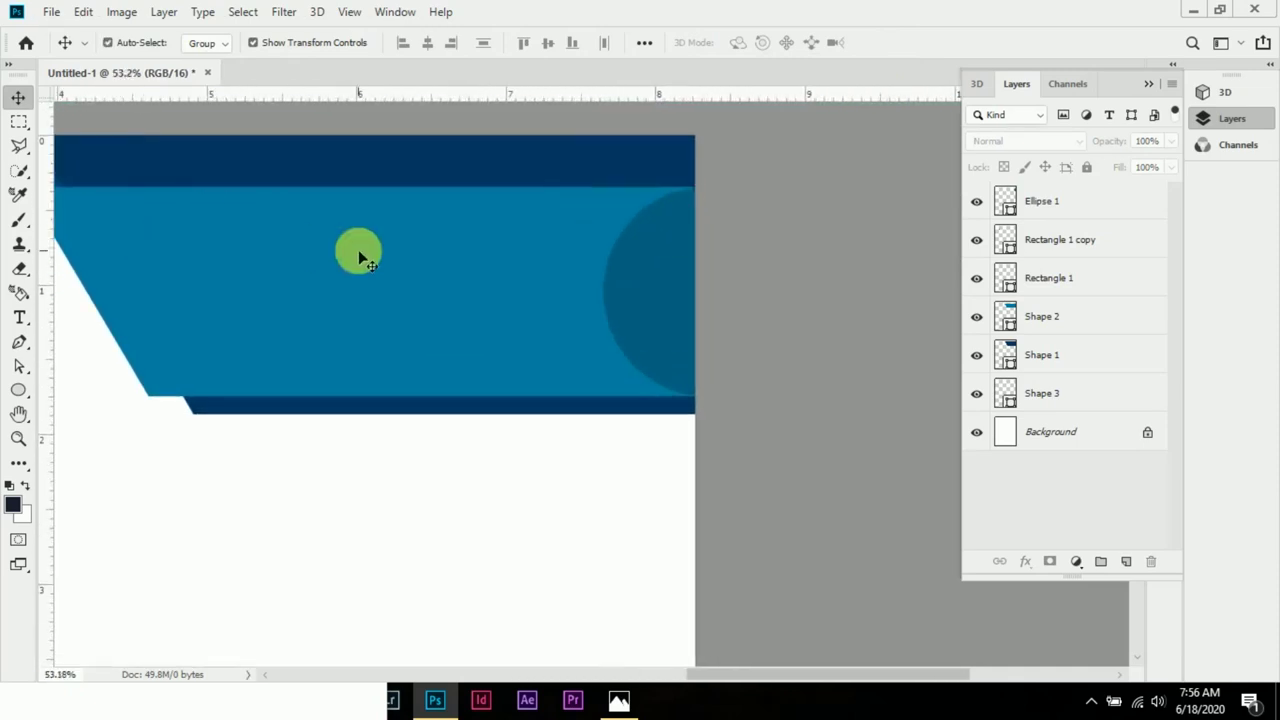
pyautogui.hscroll(-2, 326, 263)
pyautogui.hscroll(-2, 326, 263)
pyautogui.hscroll(-2, 326, 263)
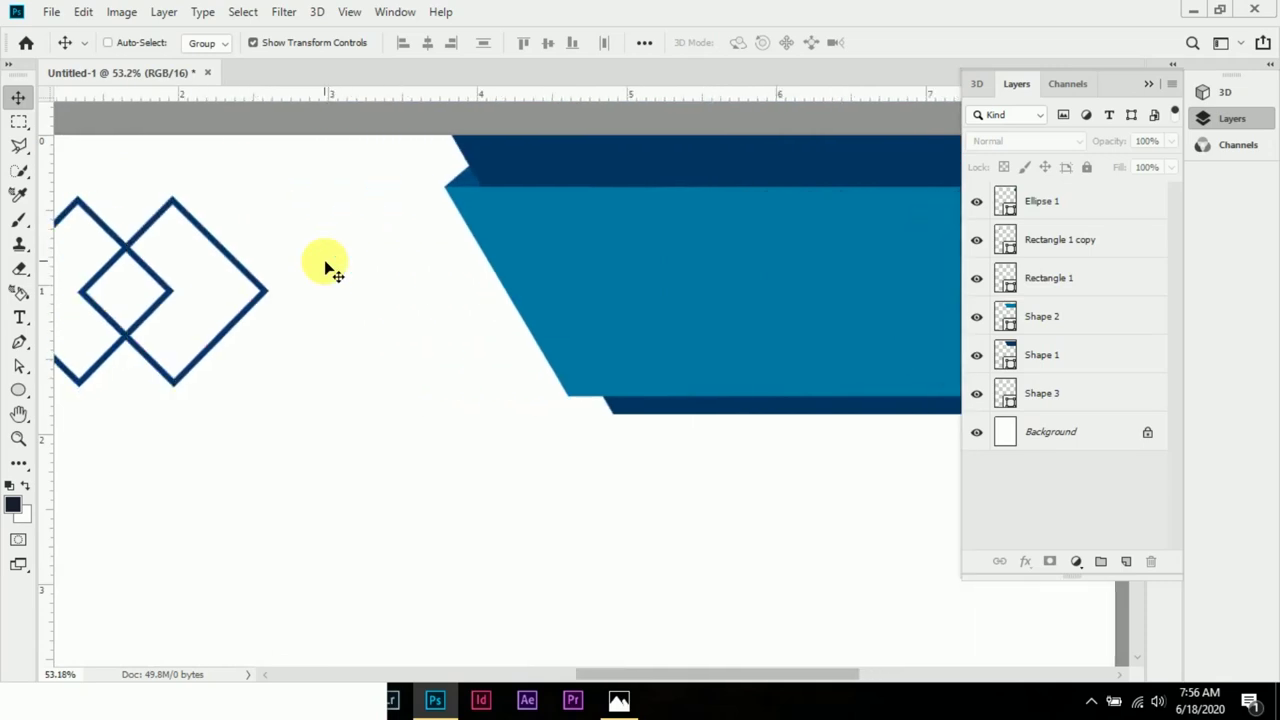
pyautogui.hscroll(-2, 326, 263)
pyautogui.scroll(-1, 194, 306)
pyautogui.hscroll(-2, 194, 394)
pyautogui.hscroll(-3, 194, 394)
pyautogui.hscroll(-1, 120, 340)
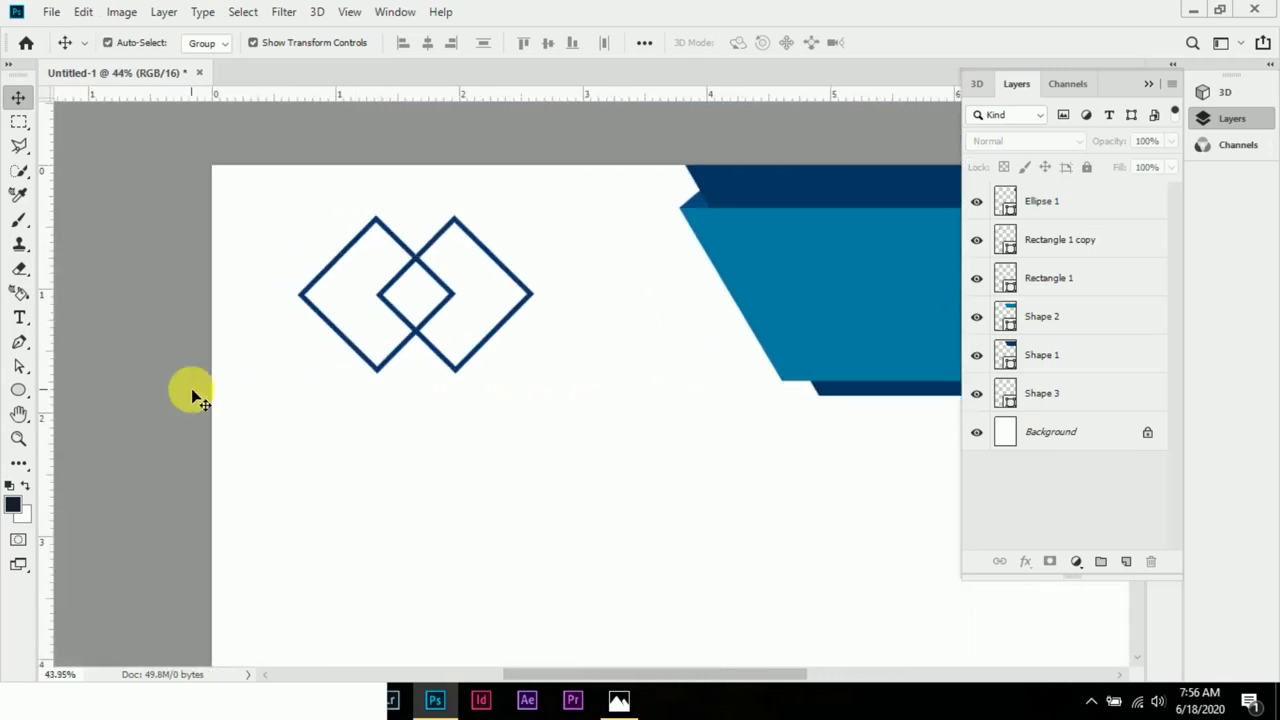
pyautogui.click(20, 318)
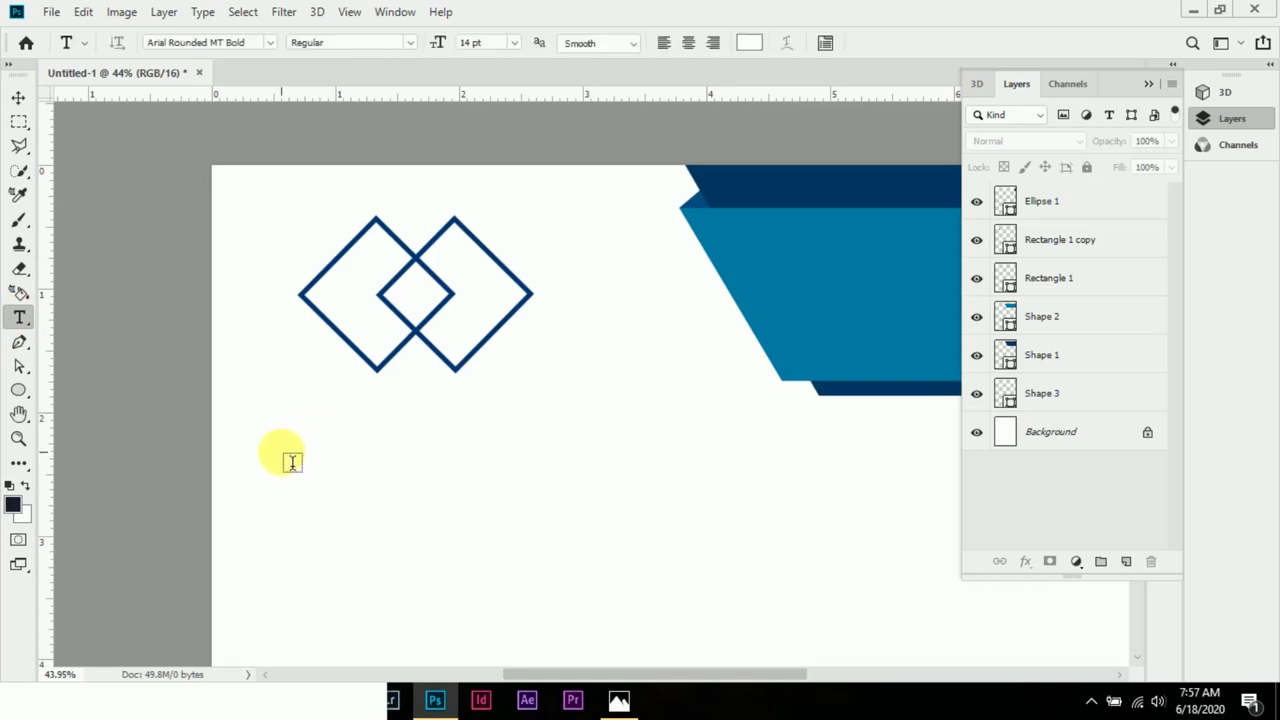
# - Add pure red 'Design Stock' text below the diamond logo
pyautogui.click(342, 459)
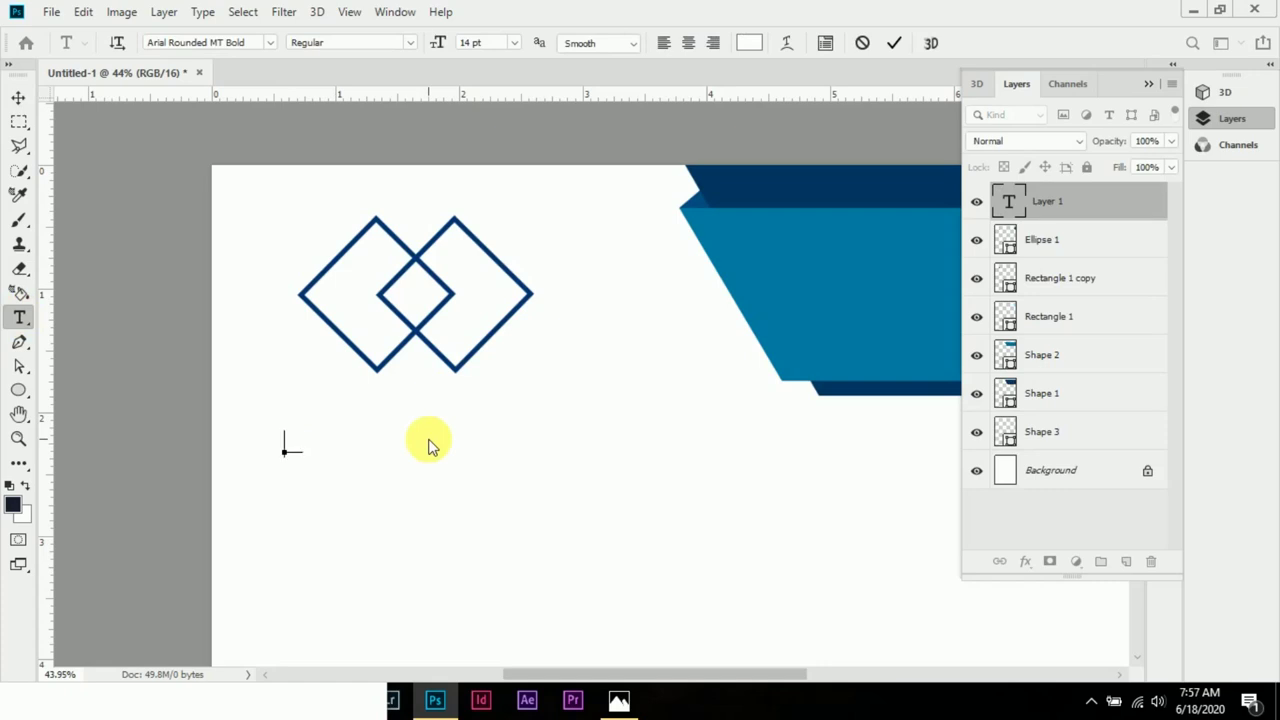
pyautogui.click(749, 42)
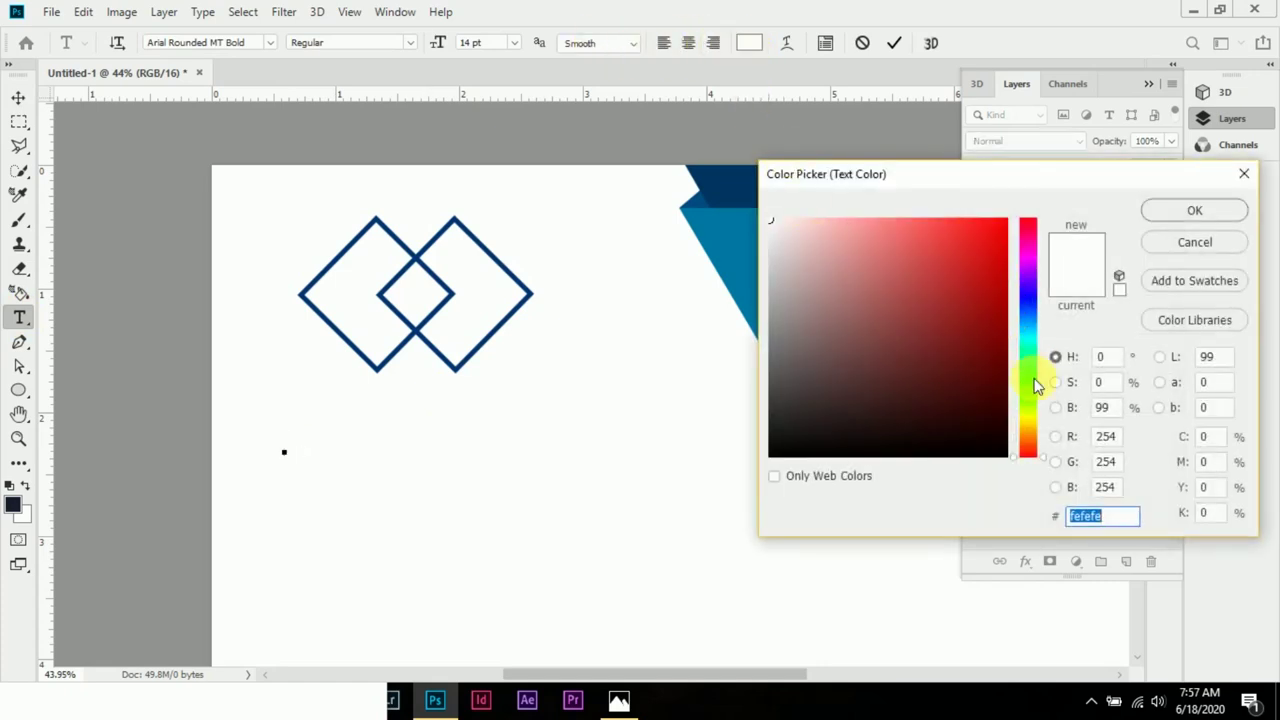
pyautogui.click(1003, 222)
pyautogui.click(1160, 216)
pyautogui.click(282, 454)
pyautogui.write('Design Stock')
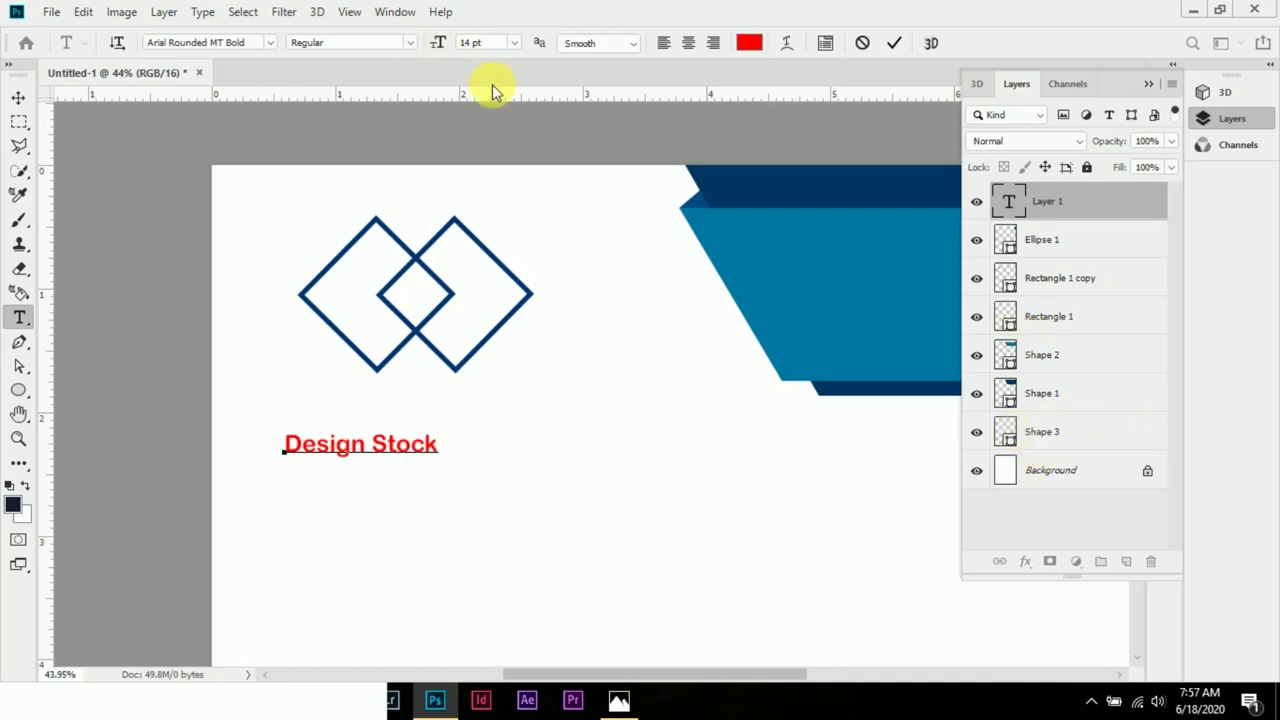
pyautogui.click(19, 97)
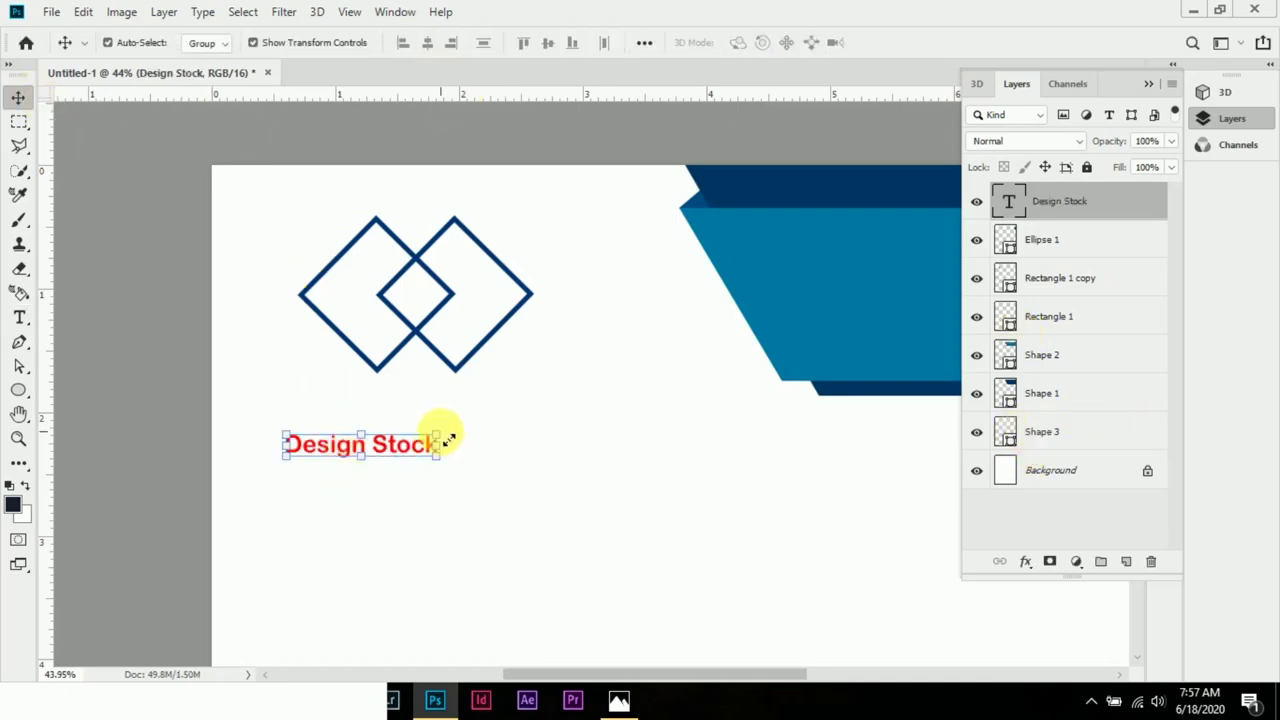
# - Scale the Design Stock text moderately larger and move it up under the logo
pyautogui.moveTo(448, 440); pyautogui.dragTo(556, 389)
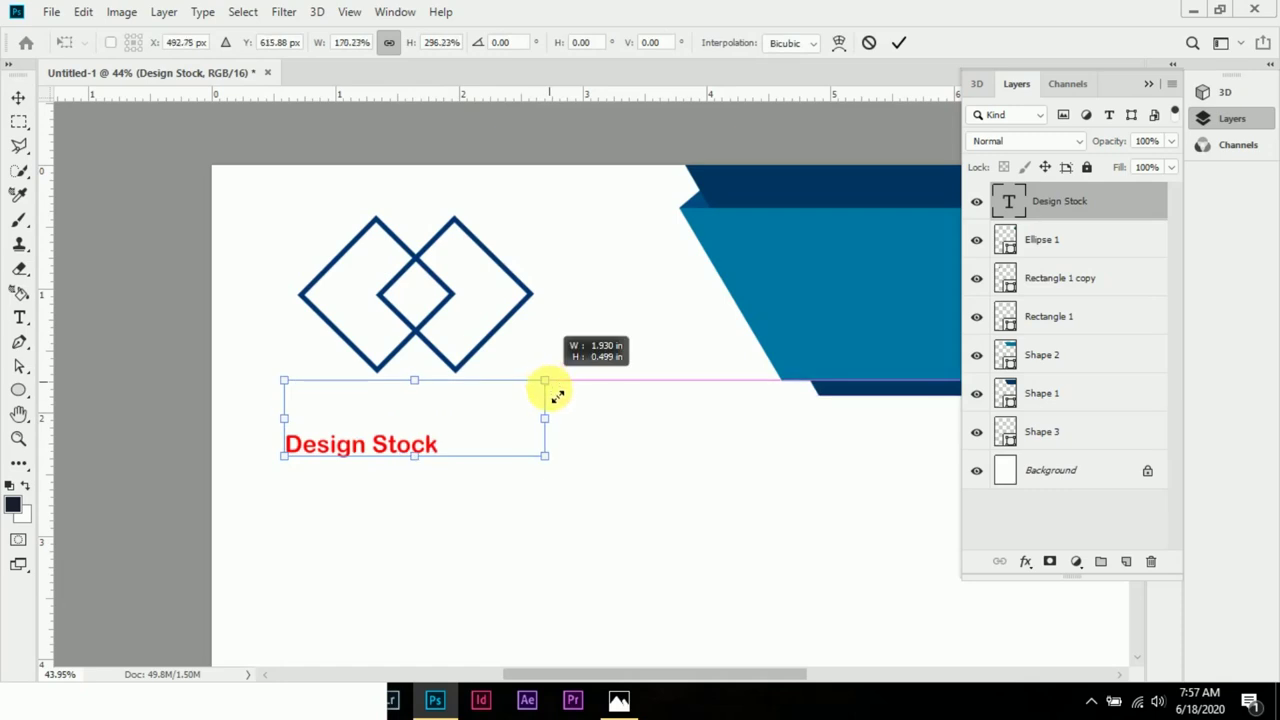
pyautogui.moveTo(556, 389); pyautogui.dragTo(540, 426)
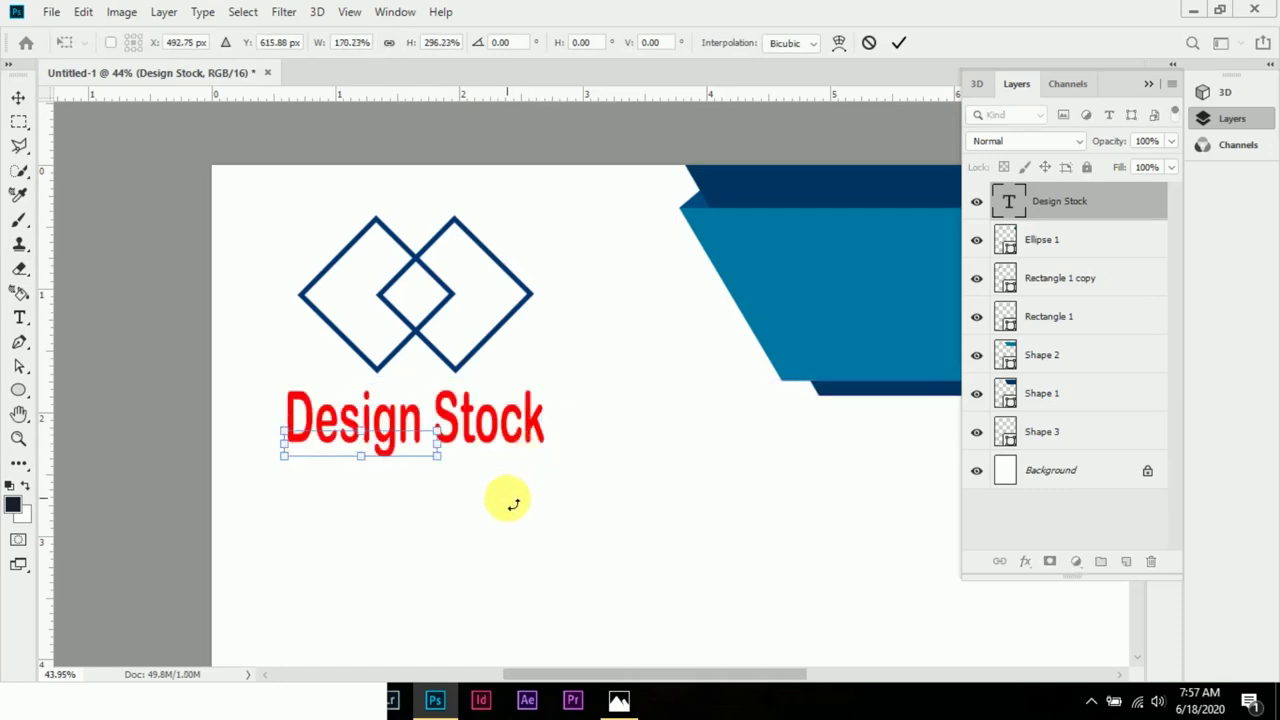
pyautogui.hotkey('ctrl', 'z')
pyautogui.moveTo(446, 438); pyautogui.dragTo(569, 360)
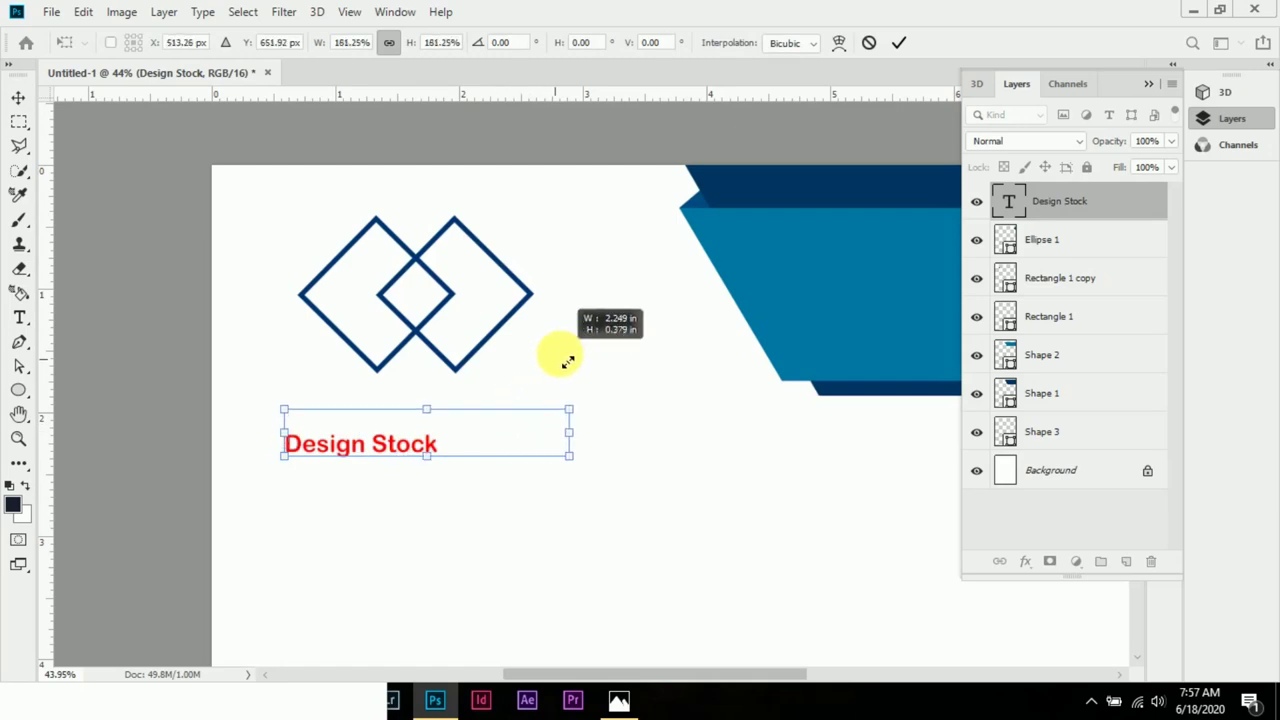
pyautogui.moveTo(567, 360); pyautogui.dragTo(563, 357)
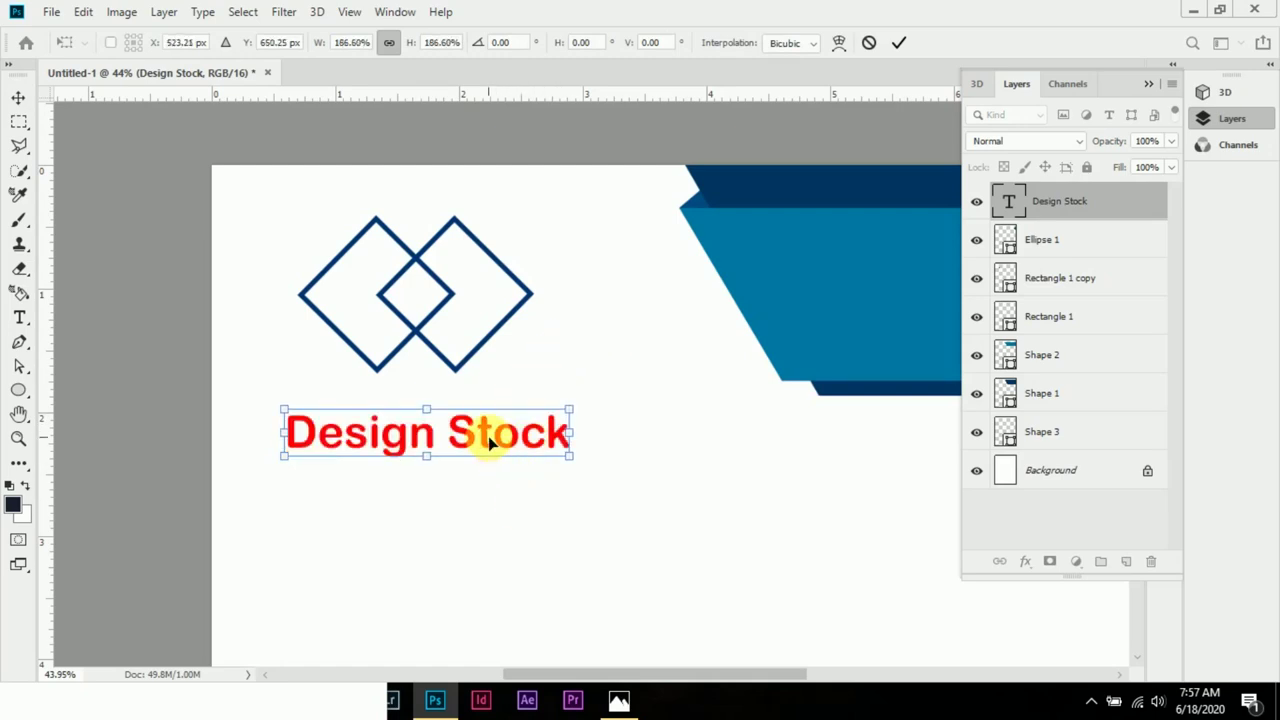
pyautogui.moveTo(490, 443); pyautogui.dragTo(497, 449)
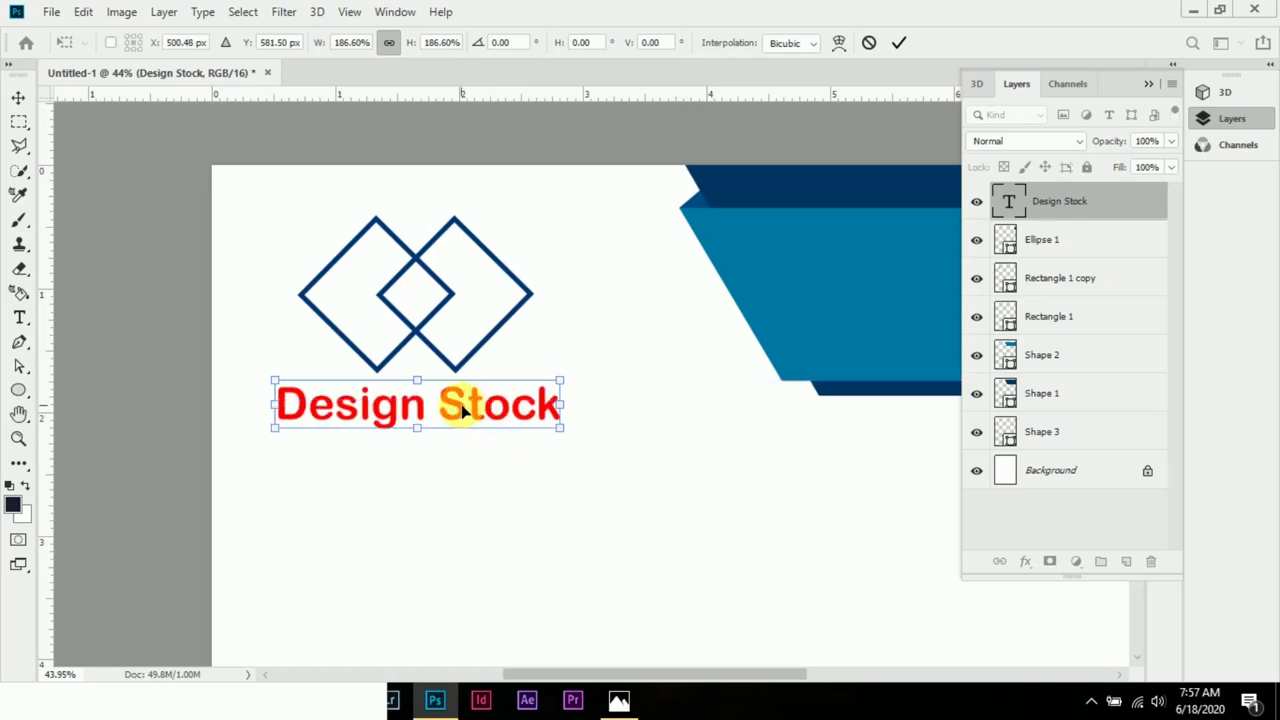
pyautogui.click(1008, 201)
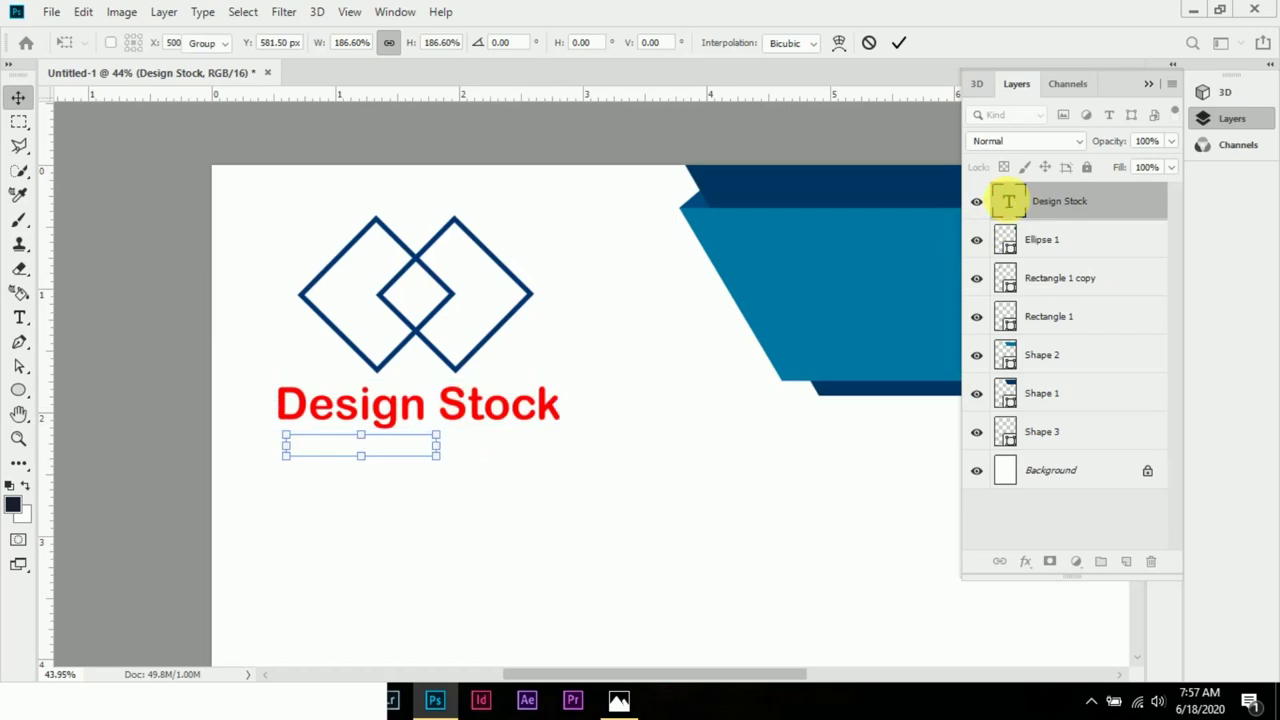
# - Select all of the Design Stock text again after undoing an accidental overwrite
pyautogui.doubleClick(1010, 203)
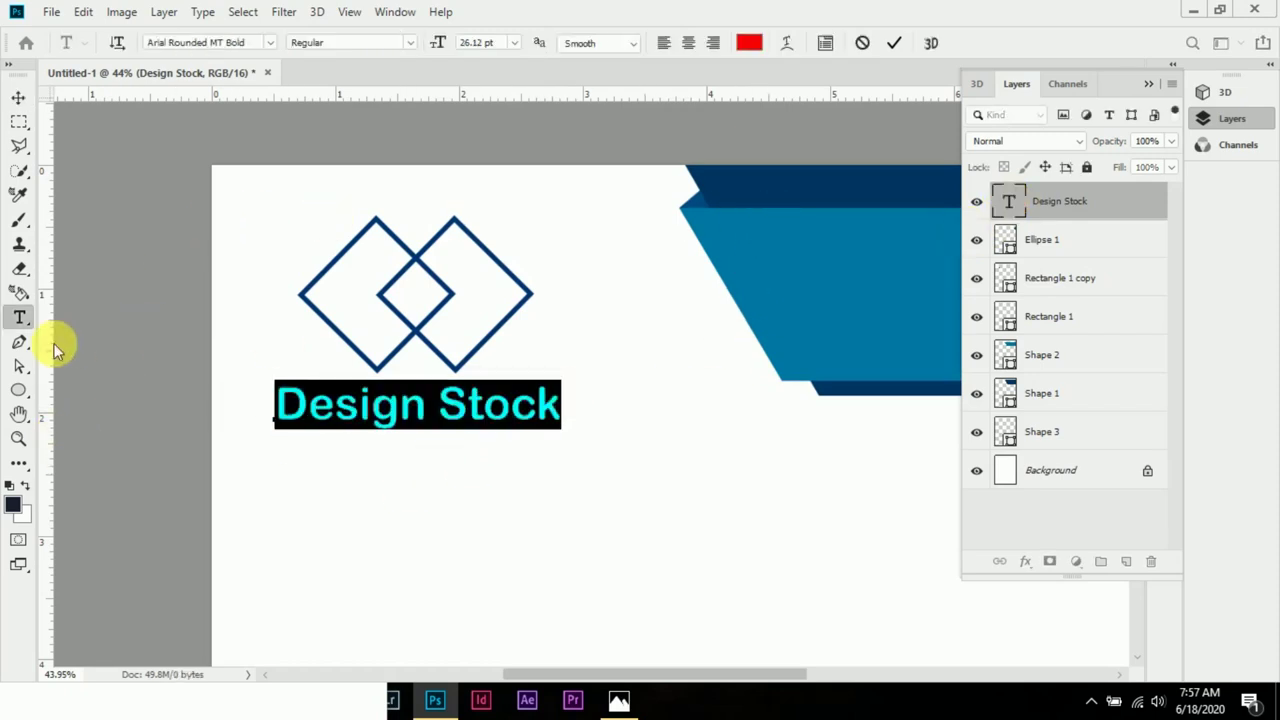
pyautogui.write('i')
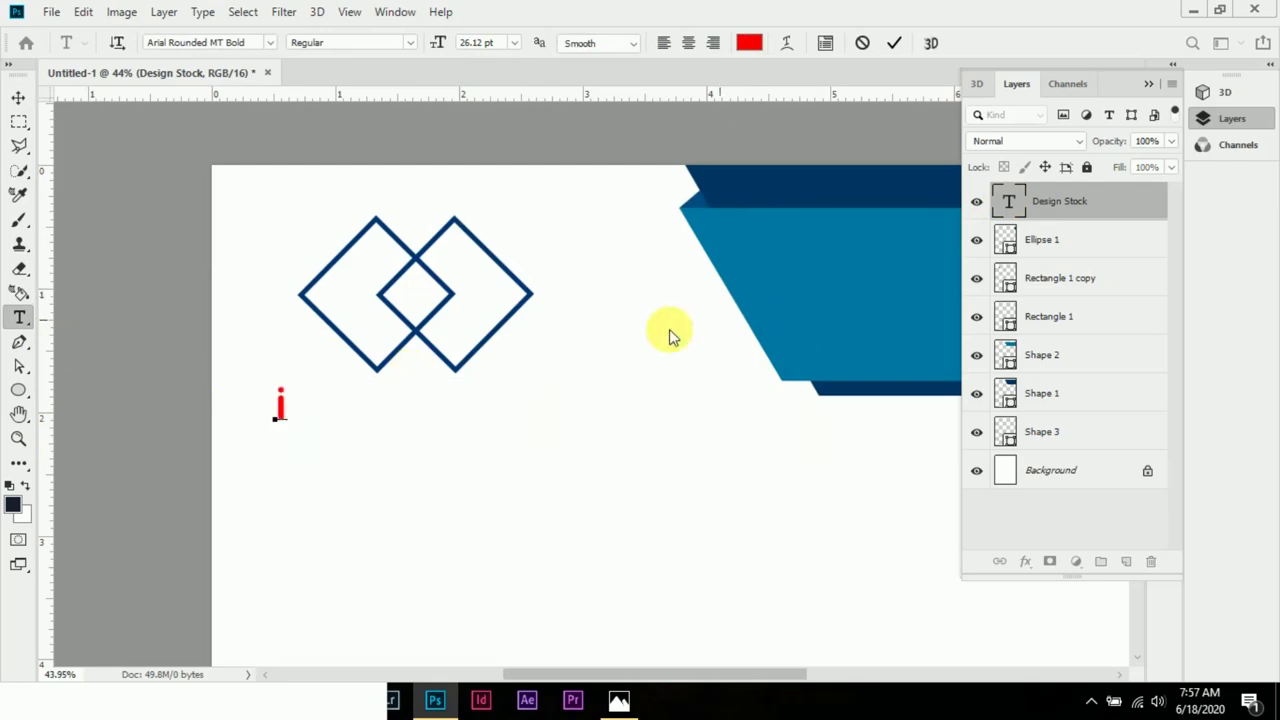
pyautogui.hotkey('ctrl', 'z')
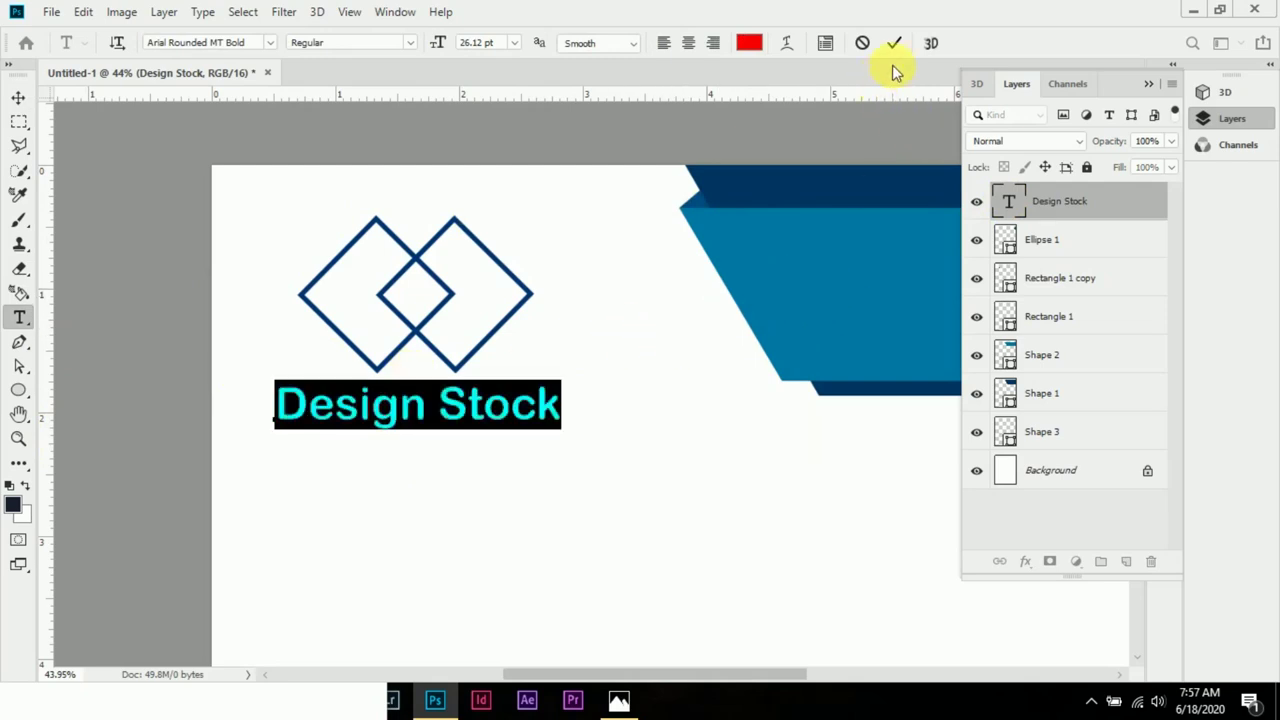
pyautogui.click(896, 48)
pyautogui.press('v')
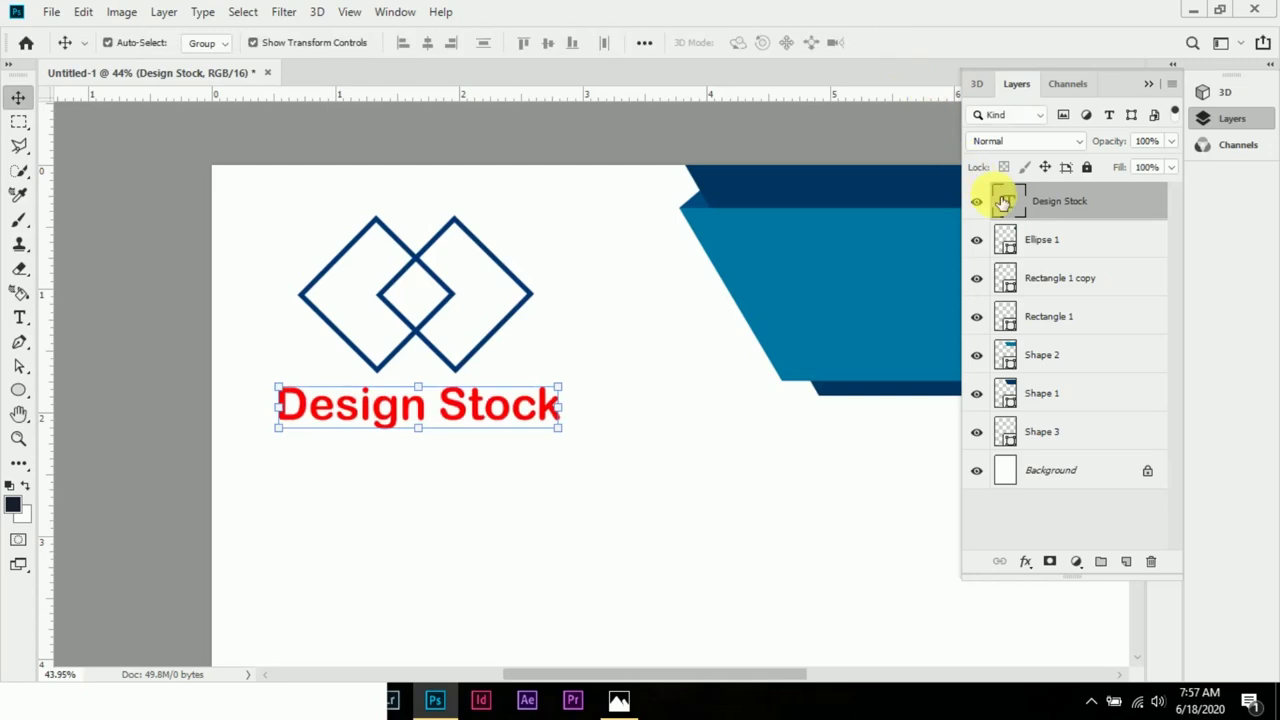
pyautogui.doubleClick(1010, 204)
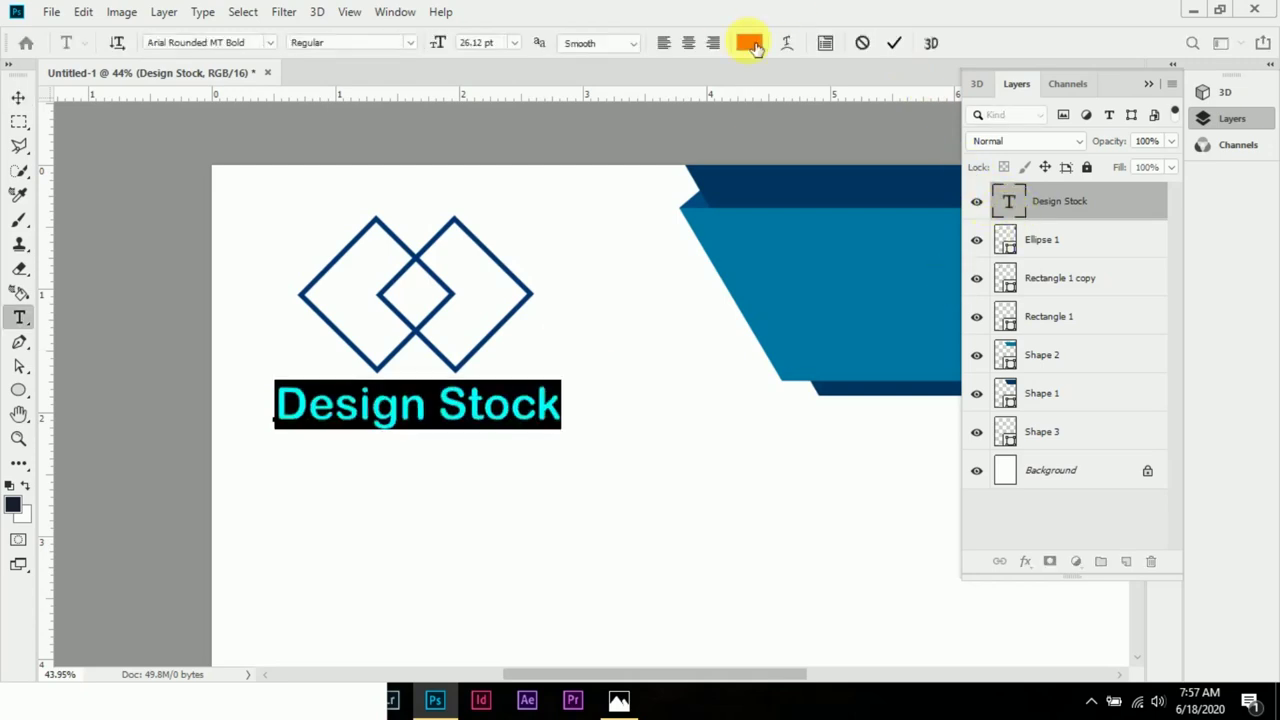
# - Colour the text teal-blue #0076a3, sampled from the header
pyautogui.click(752, 44)
pyautogui.click(731, 244)
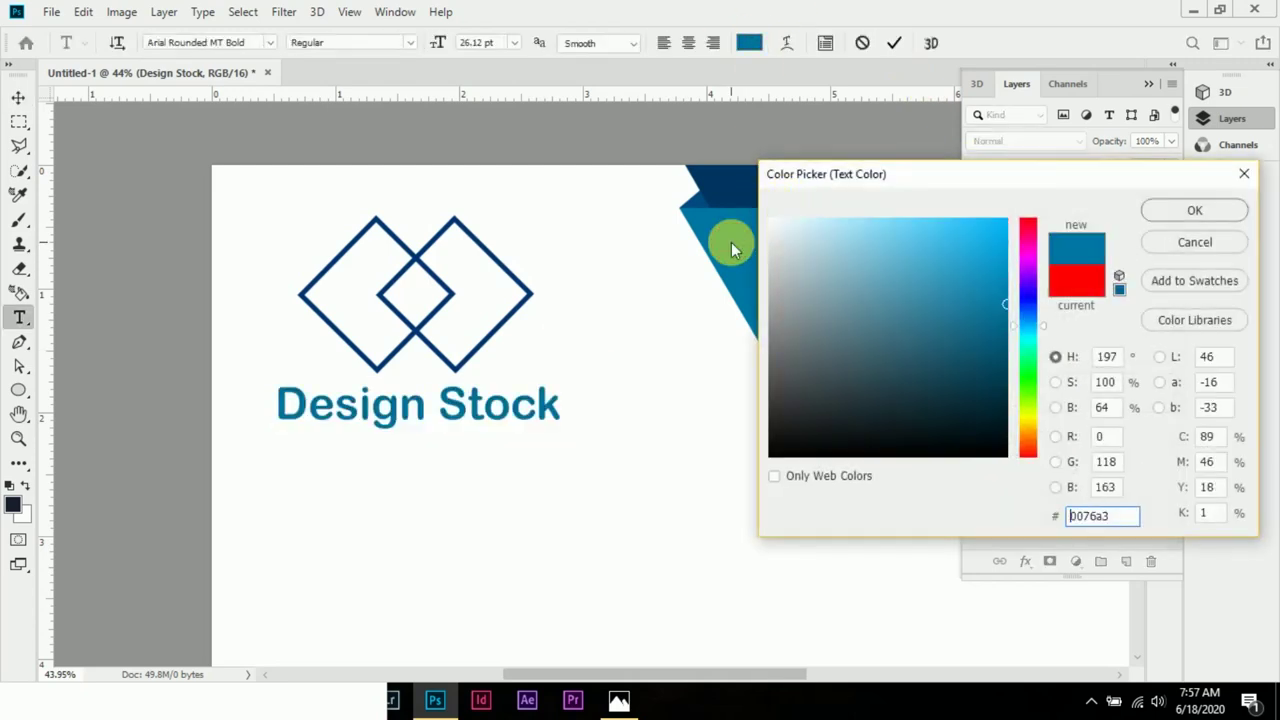
pyautogui.click(1195, 210)
# - Recolour the word 'Stock' dark navy #003663 and commit the two-tone text
pyautogui.moveTo(437, 404); pyautogui.dragTo(600, 409)
pyautogui.click(749, 42)
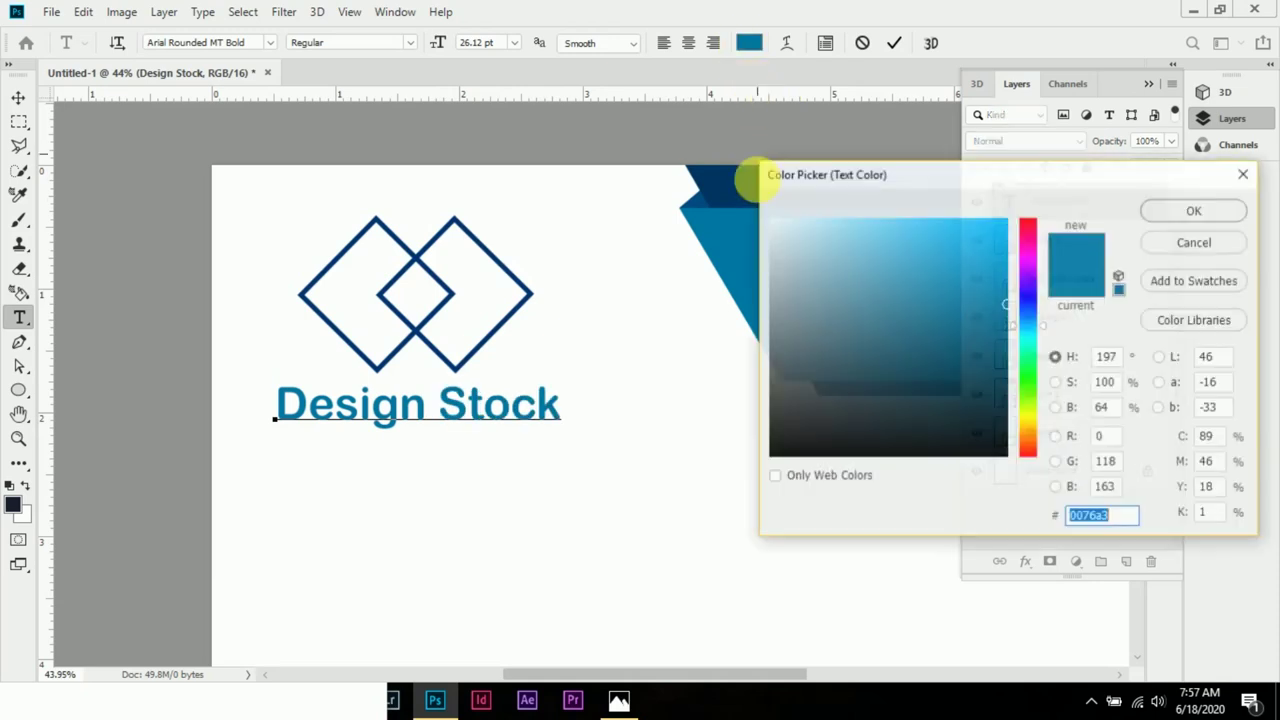
pyautogui.click(718, 190)
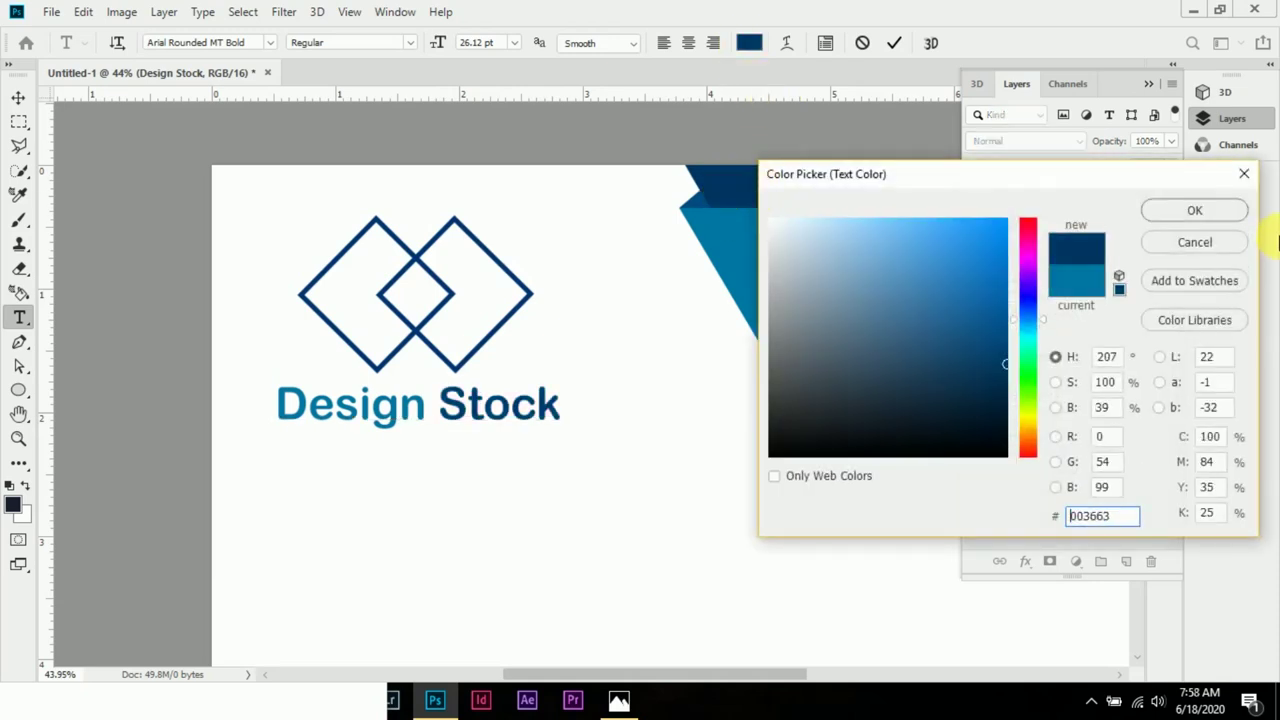
pyautogui.click(1210, 213)
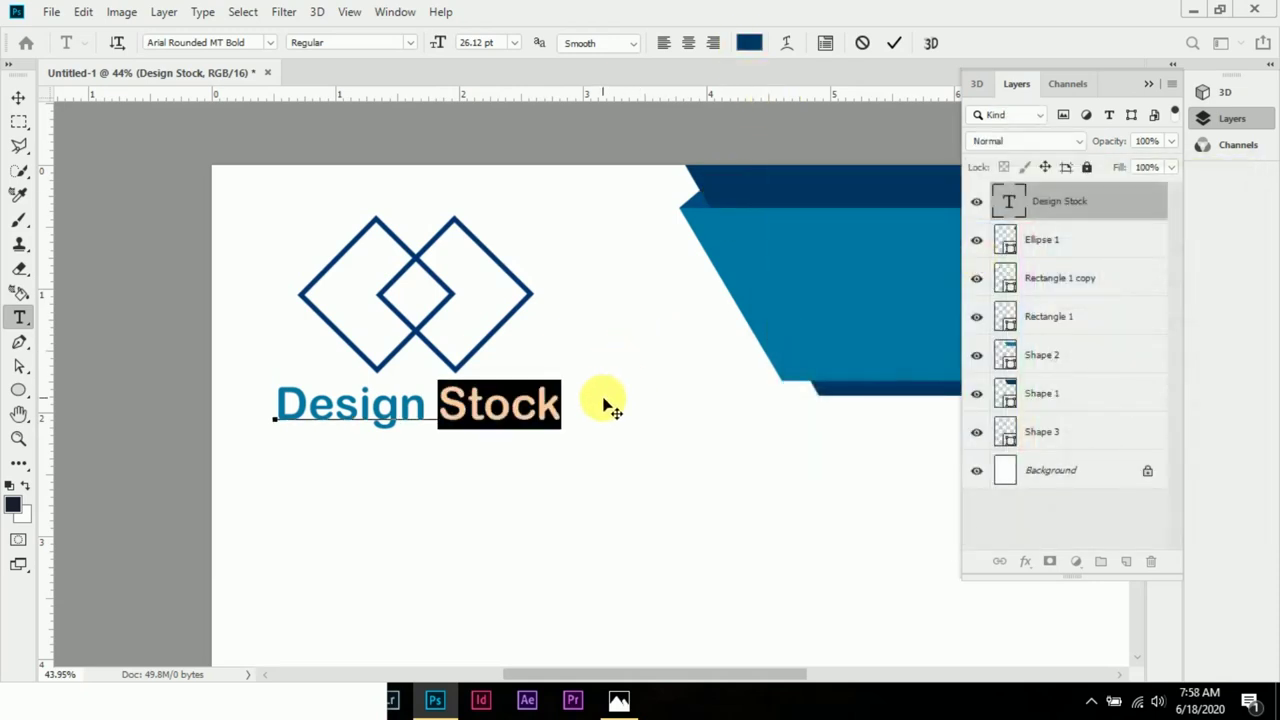
pyautogui.click(894, 42)
pyautogui.press('v')
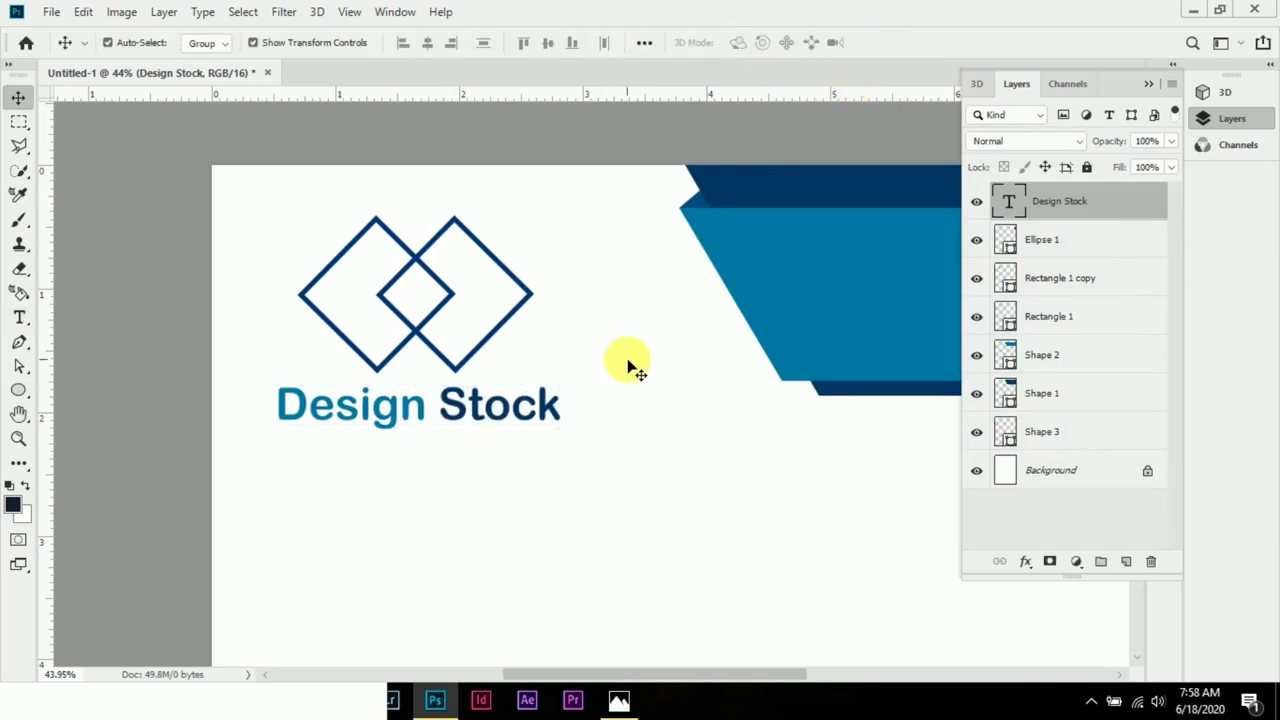
pyautogui.click(626, 360)
pyautogui.scroll(-2, 544, 456)
# - Type the tagline 'Design. Develop. Decorate' and move it just under Design Stock
pyautogui.scroll(-2, 480, 480)
pyautogui.scroll(-2, 450, 495)
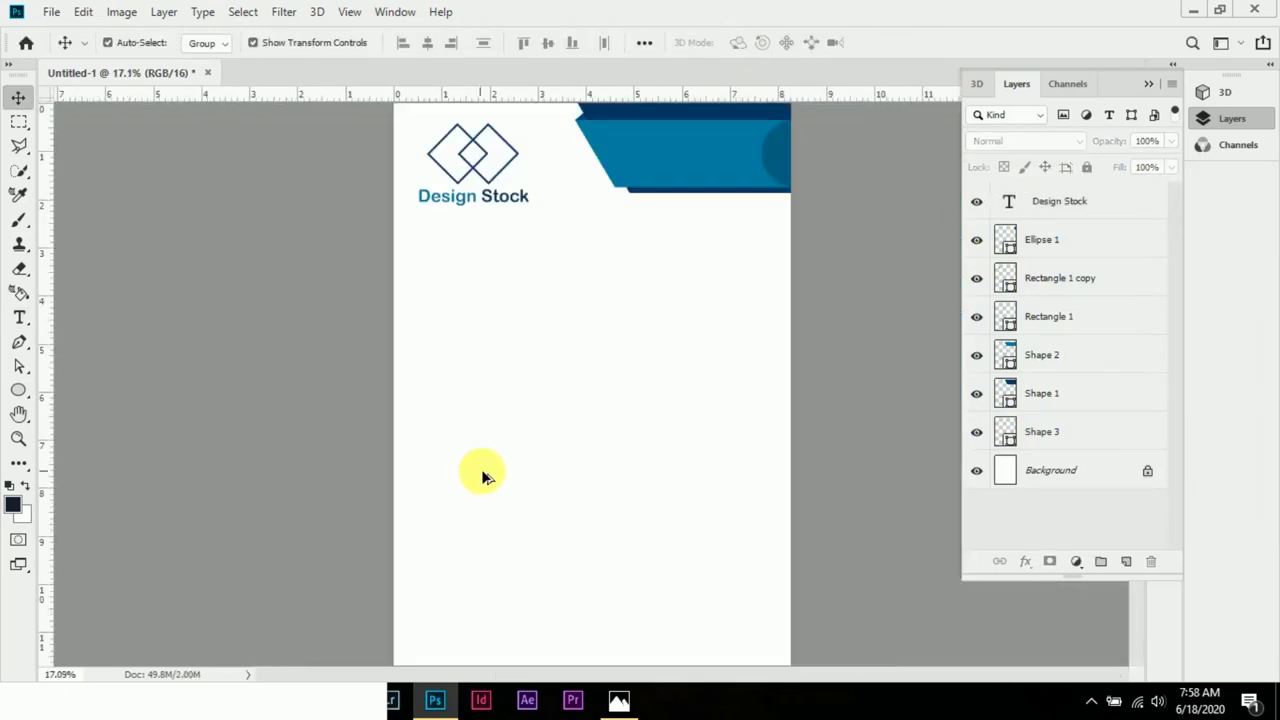
pyautogui.scroll(1, 380, 214)
pyautogui.scroll(1, 428, 263)
pyautogui.scroll(2, 449, 240)
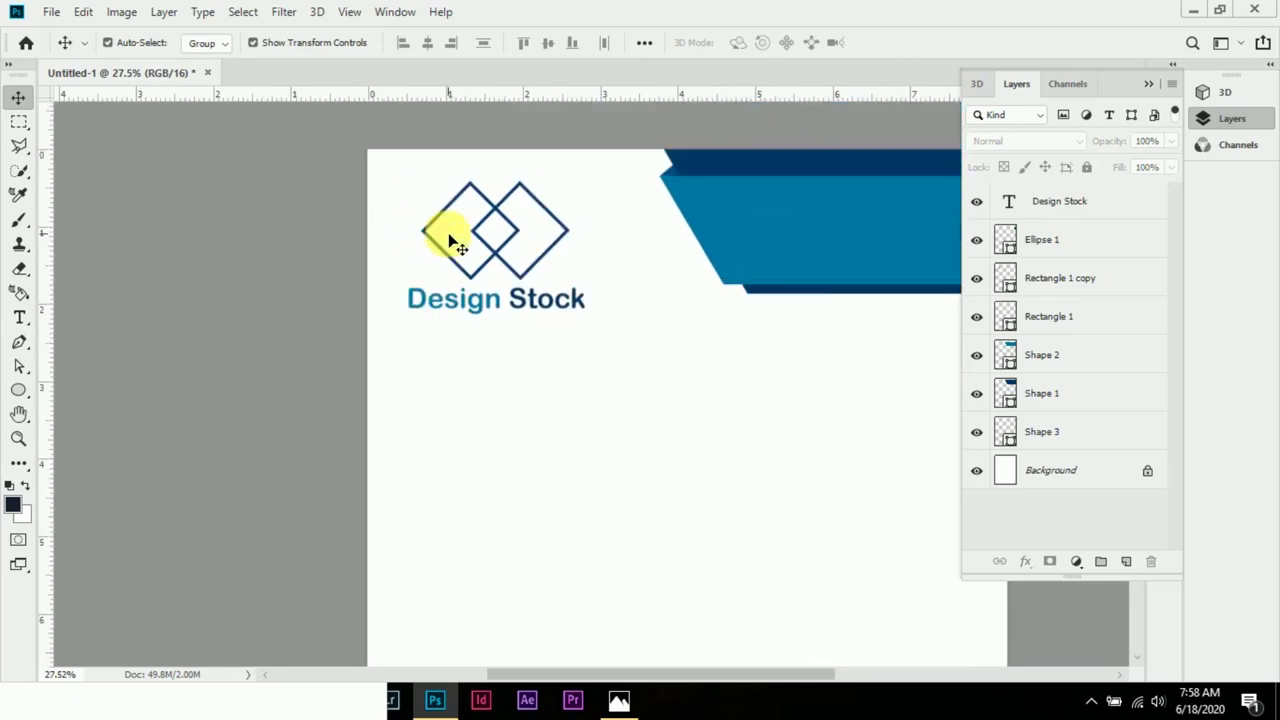
pyautogui.scroll(1, 463, 355)
pyautogui.scroll(1, 463, 355)
pyautogui.scroll(1, 455, 357)
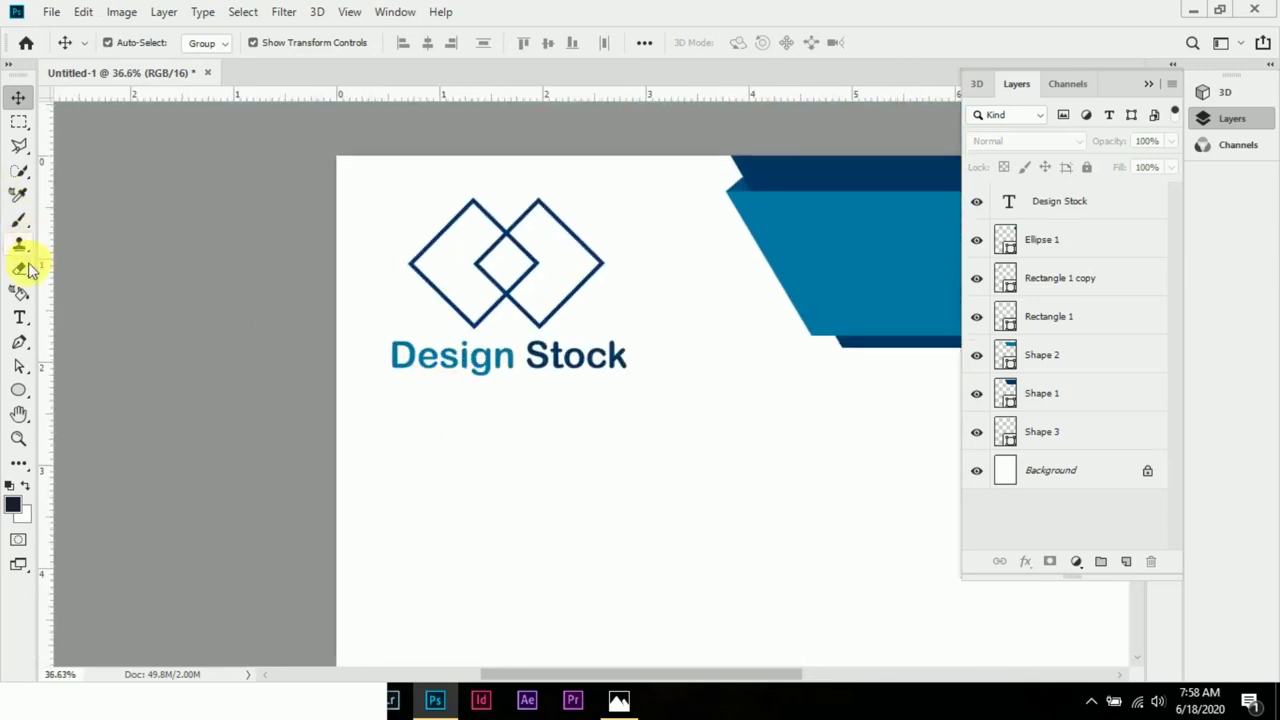
pyautogui.click(18, 318)
pyautogui.click(410, 476)
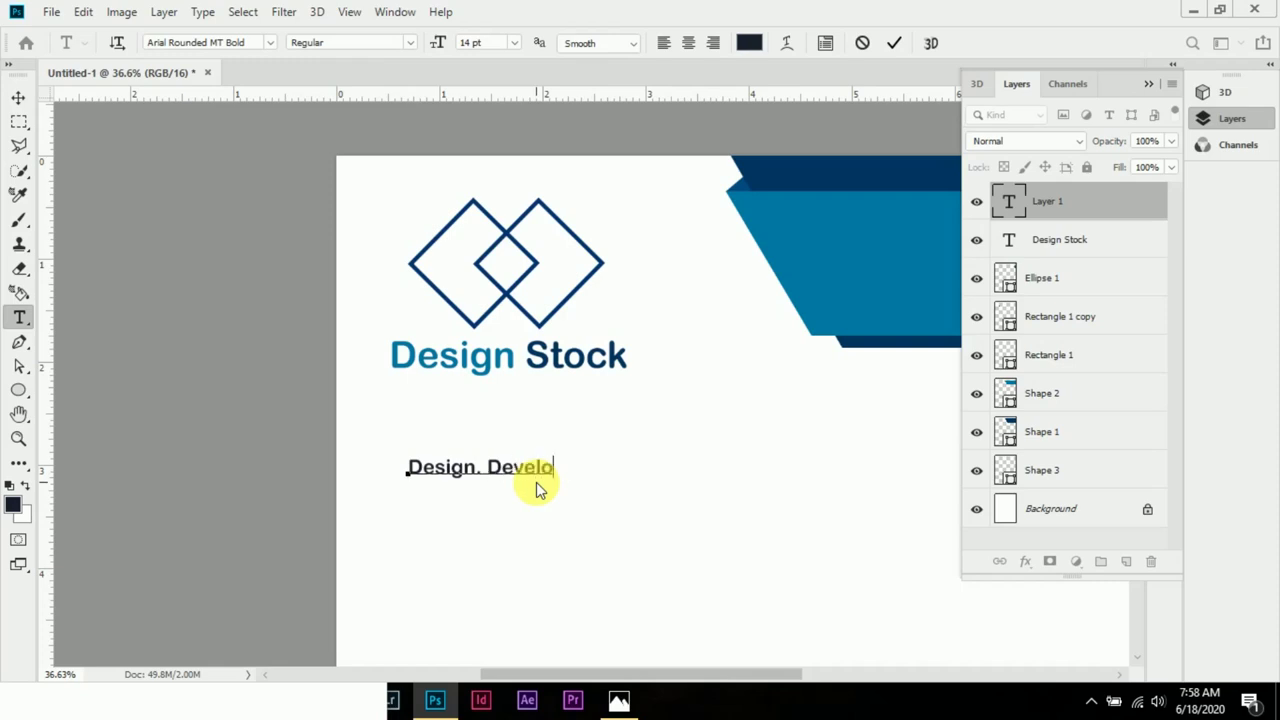
pyautogui.write('De co')
pyautogui.click(19, 98)
pyautogui.moveTo(552, 466); pyautogui.dragTo(532, 393)
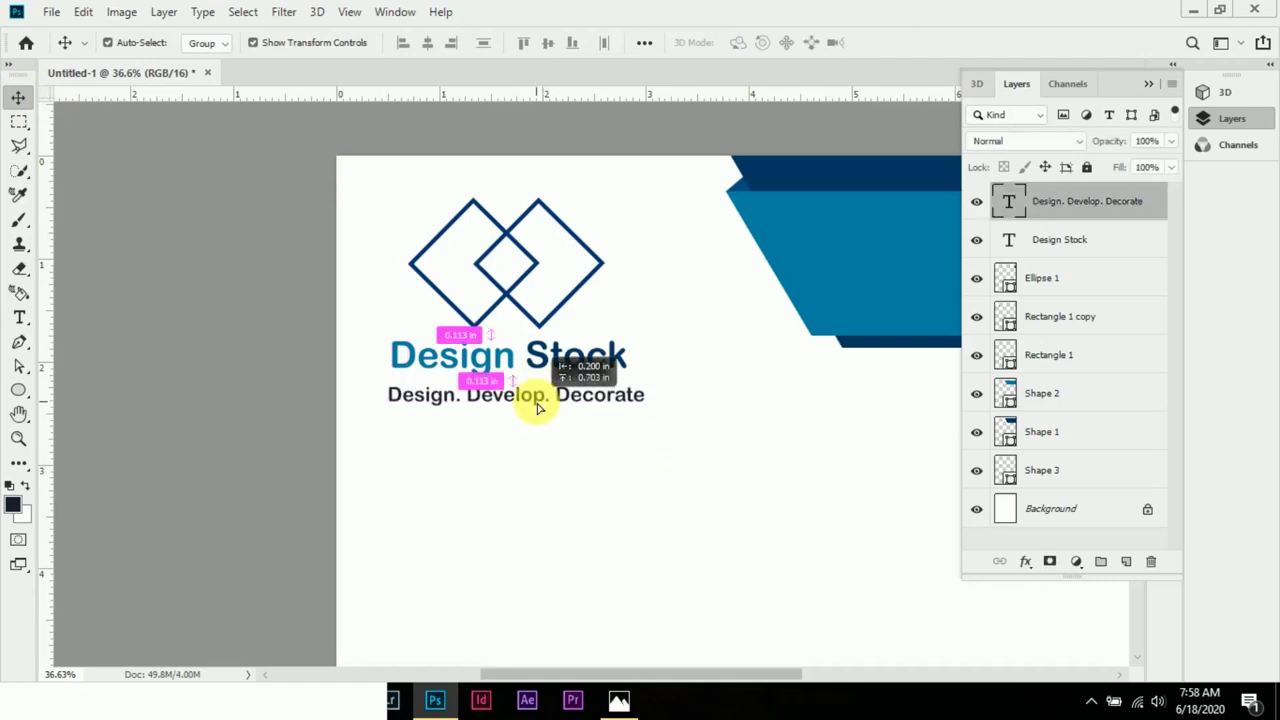
# - Set the tagline font to Microsoft Sans Serif and nudge it into position
pyautogui.doubleClick(1010, 203)
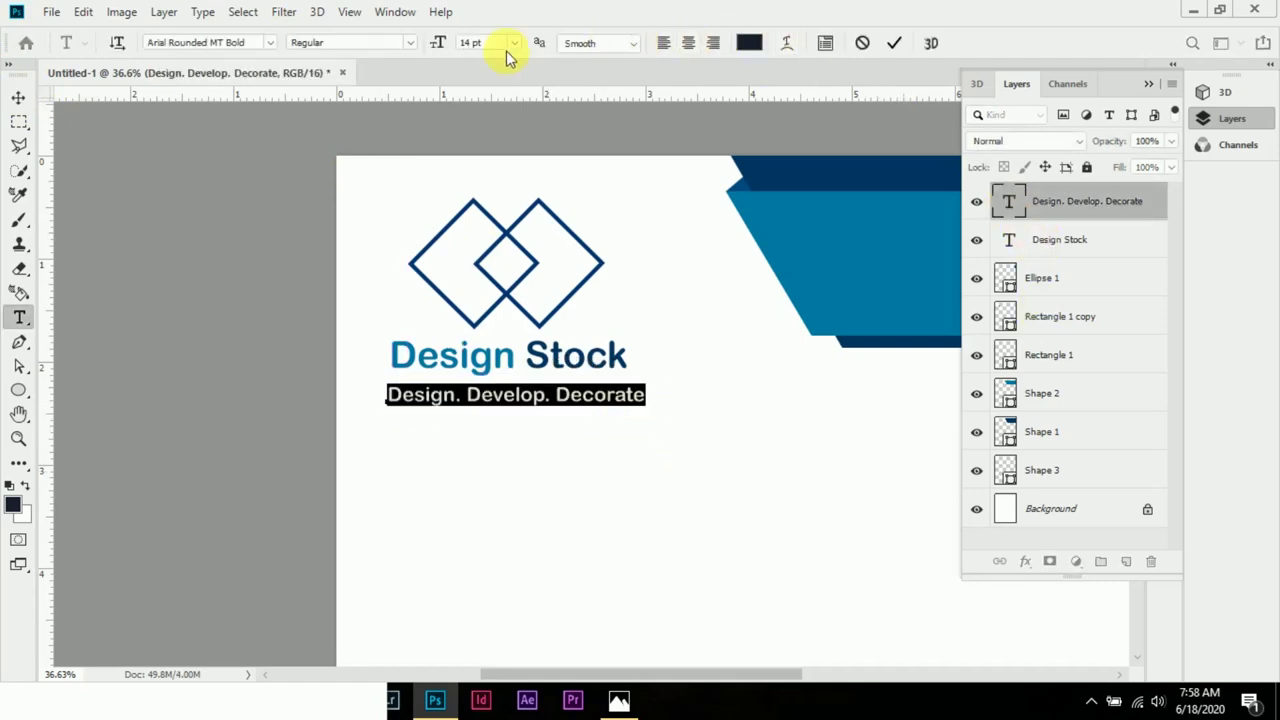
pyautogui.click(274, 45)
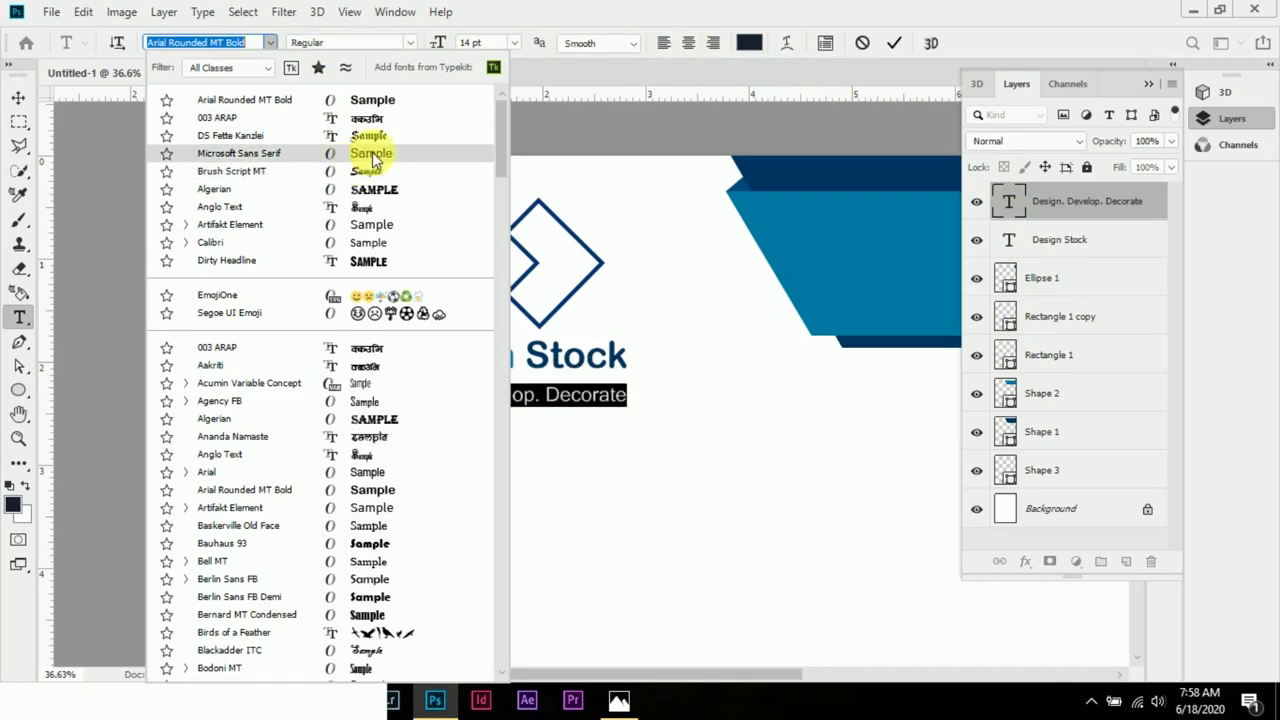
pyautogui.click(372, 156)
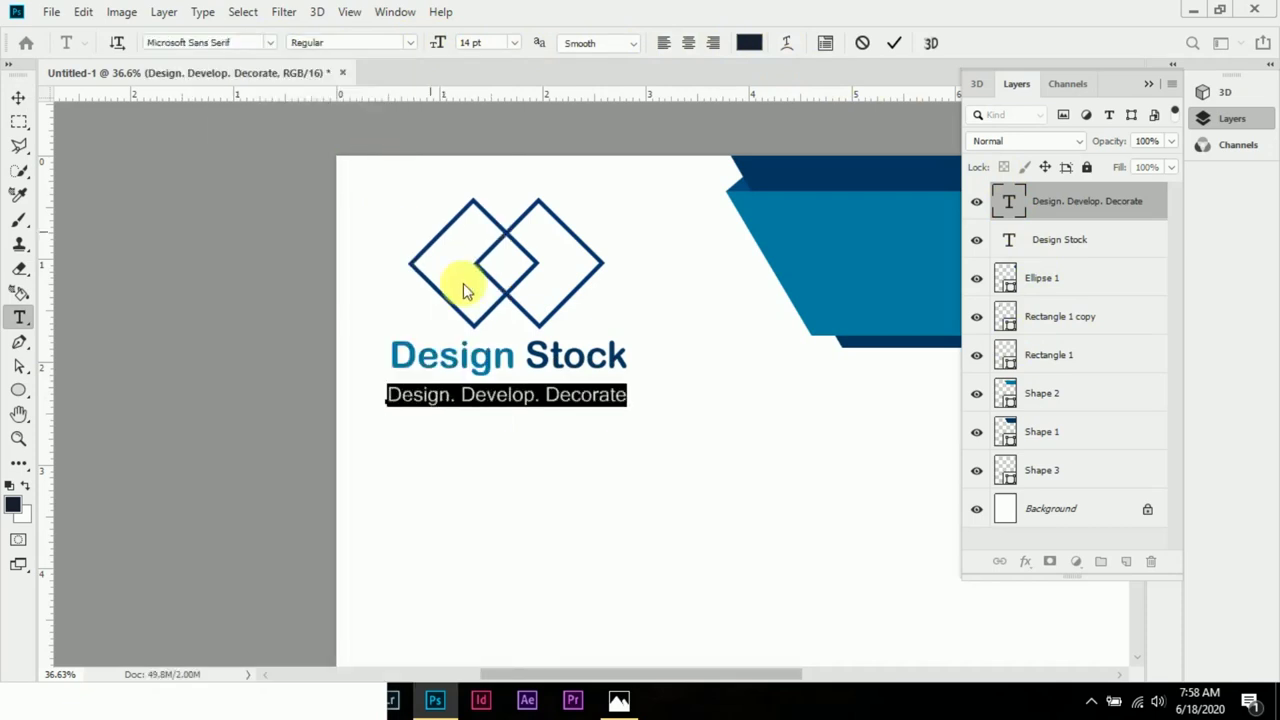
pyautogui.click(896, 48)
pyautogui.press('v')
pyautogui.click(505, 460)
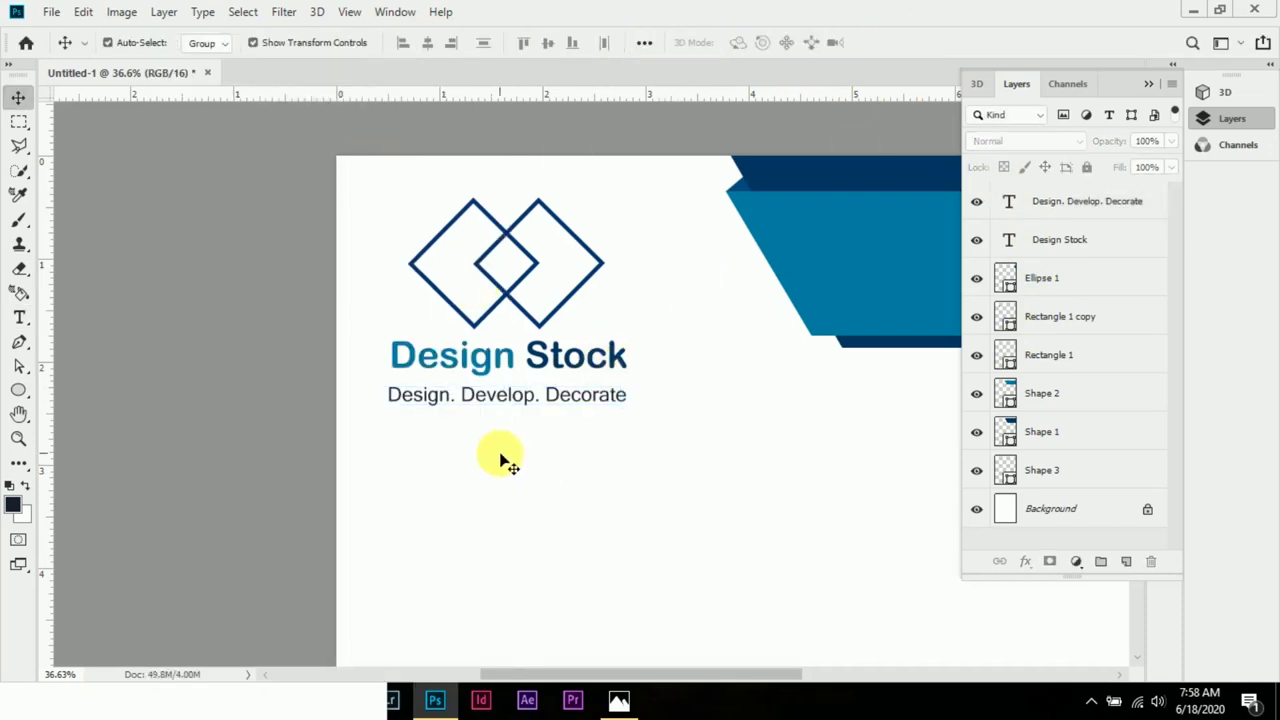
pyautogui.scroll(2, 505, 460)
pyautogui.moveTo(531, 377); pyautogui.dragTo(533, 382)
# - Deselect the tagline and switch to the Custom Shape Tool
pyautogui.click(563, 474)
pyautogui.scroll(-2, 549, 463)
pyautogui.scroll(-2, 560, 506)
pyautogui.scroll(-2, 593, 517)
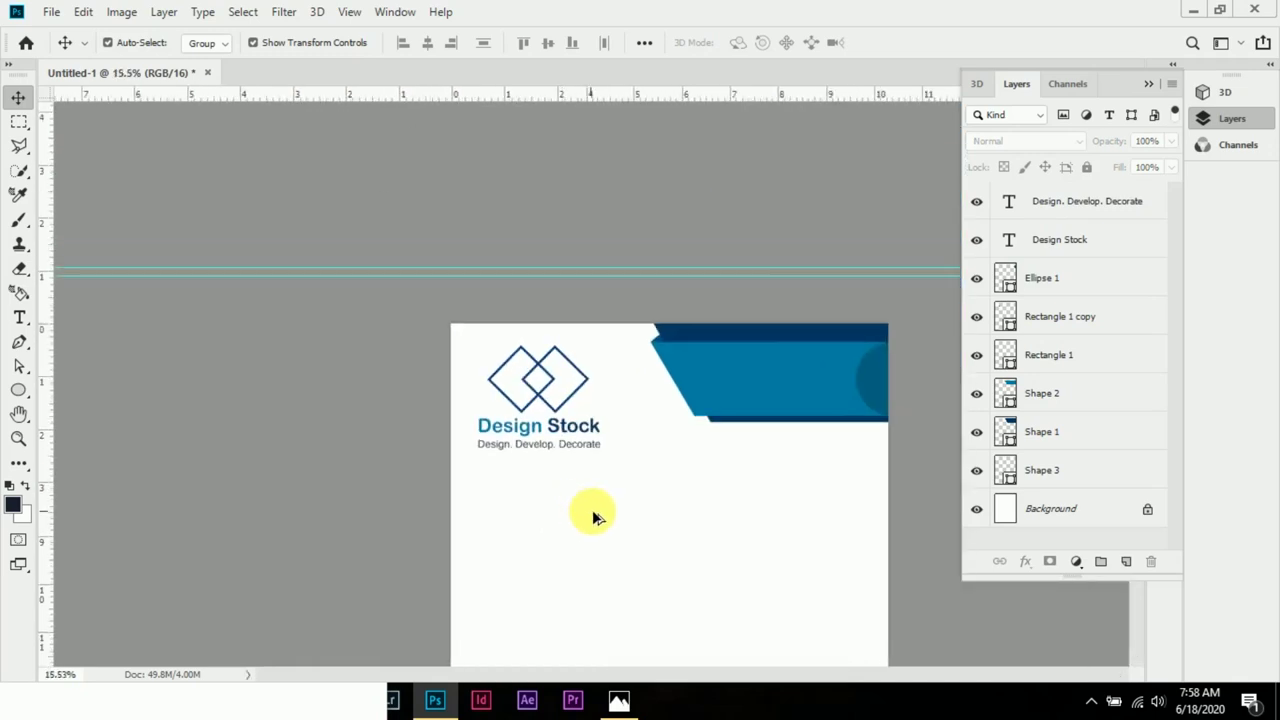
pyautogui.scroll(1, 622, 380)
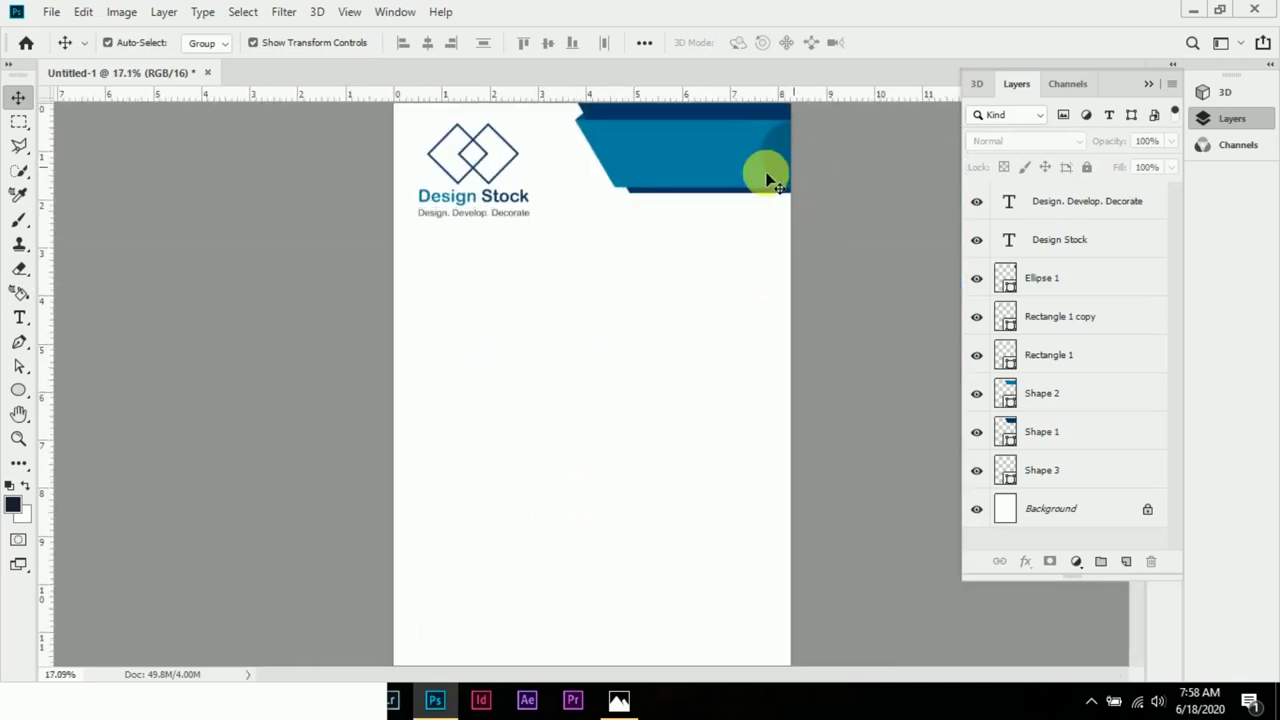
pyautogui.scroll(2, 780, 137)
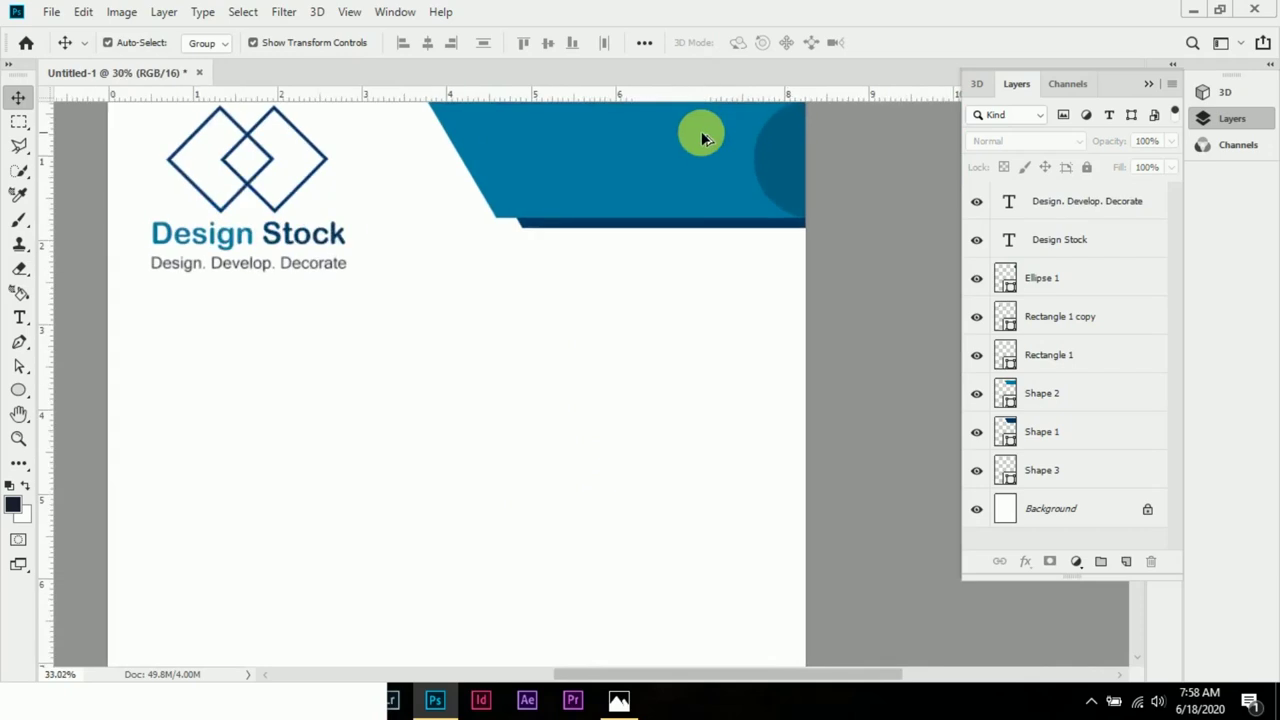
pyautogui.scroll(1, 703, 137)
pyautogui.scroll(1, 663, 300)
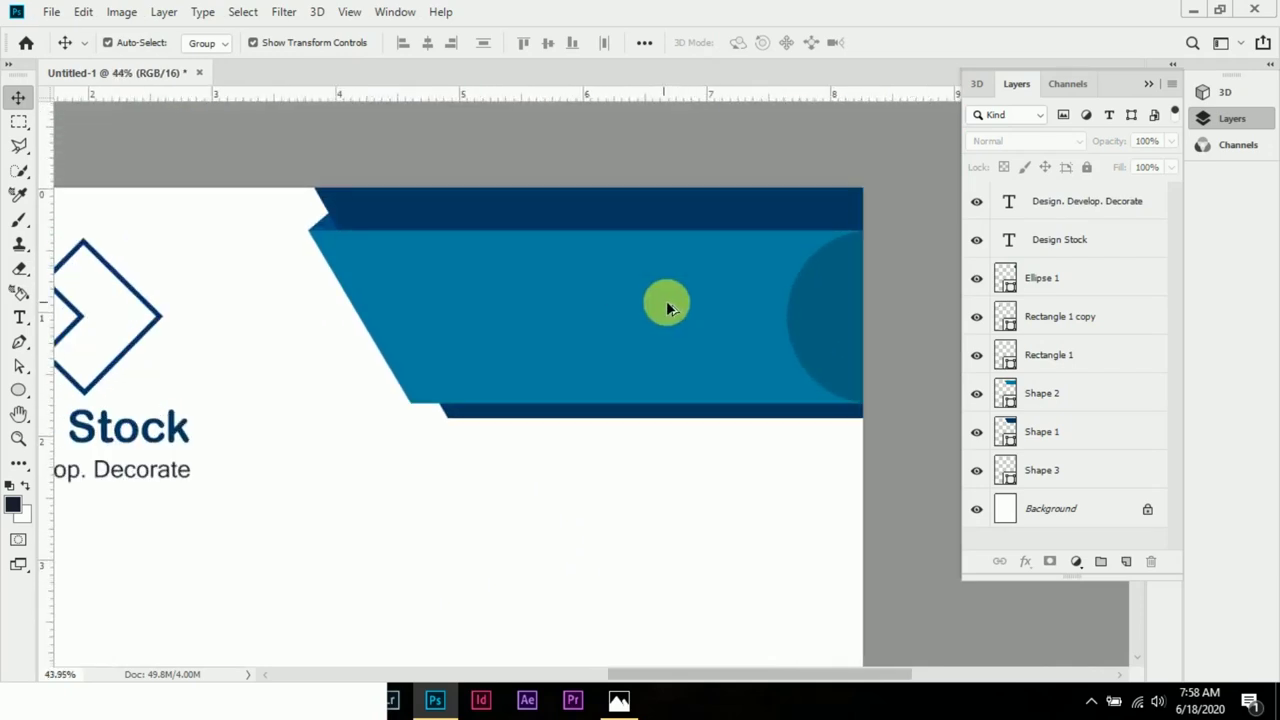
pyautogui.scroll(1, 704, 308)
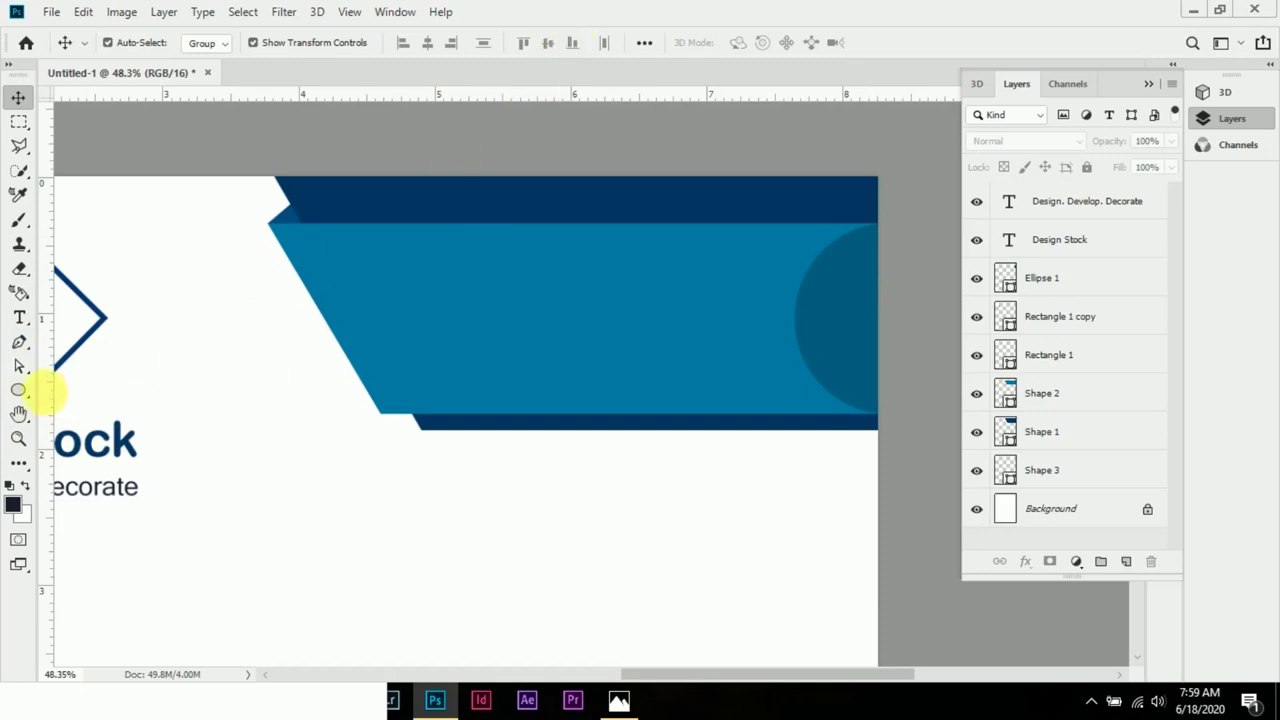
pyautogui.click(20, 392)
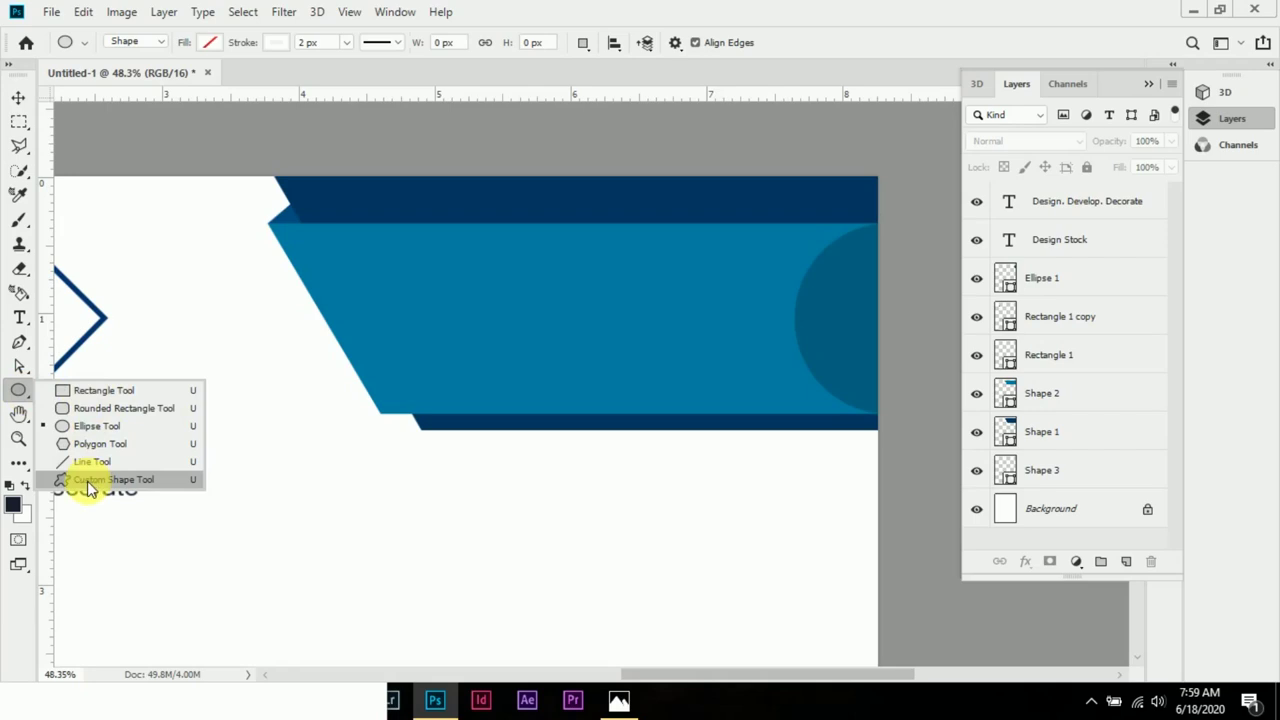
pyautogui.click(90, 480)
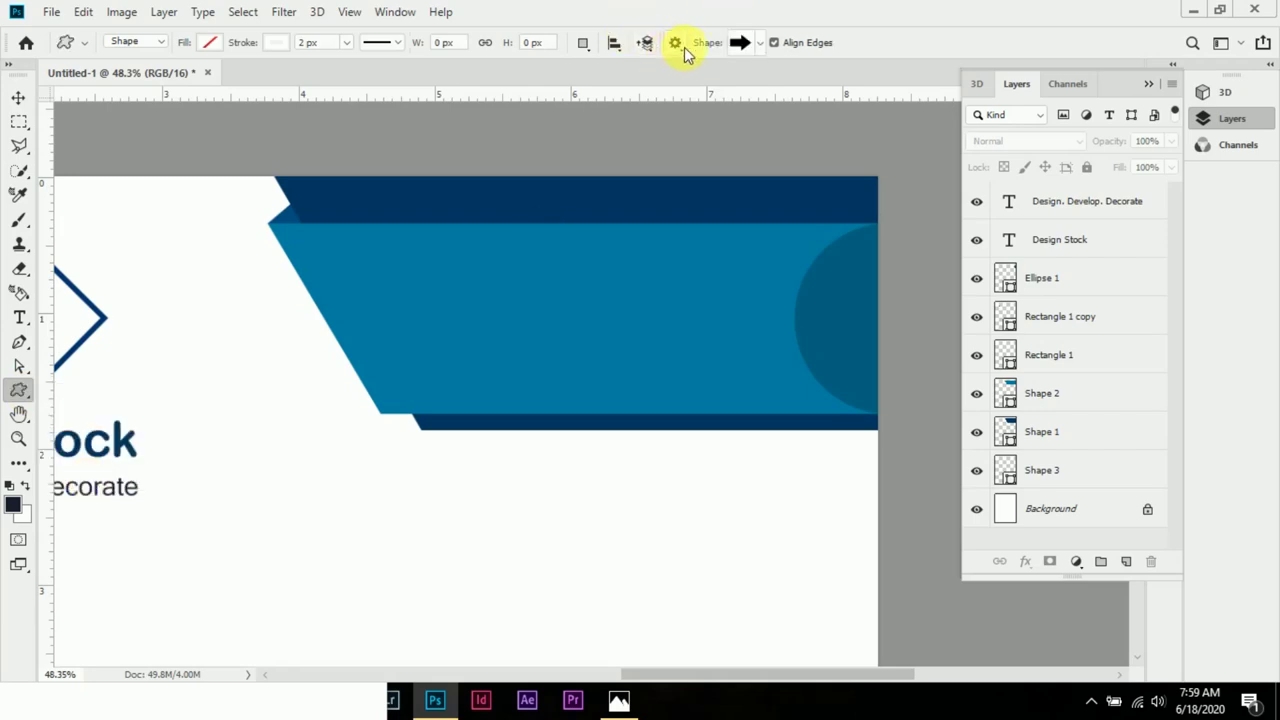
# - Choose the Envelope 2 preset from the custom shape picker
pyautogui.click(761, 45)
pyautogui.scroll(-2, 769, 108)
pyautogui.scroll(-2, 769, 106)
pyautogui.scroll(-2, 772, 125)
pyautogui.scroll(-2, 772, 125)
pyautogui.scroll(-2, 768, 134)
pyautogui.scroll(-2, 766, 134)
pyautogui.scroll(-2, 768, 143)
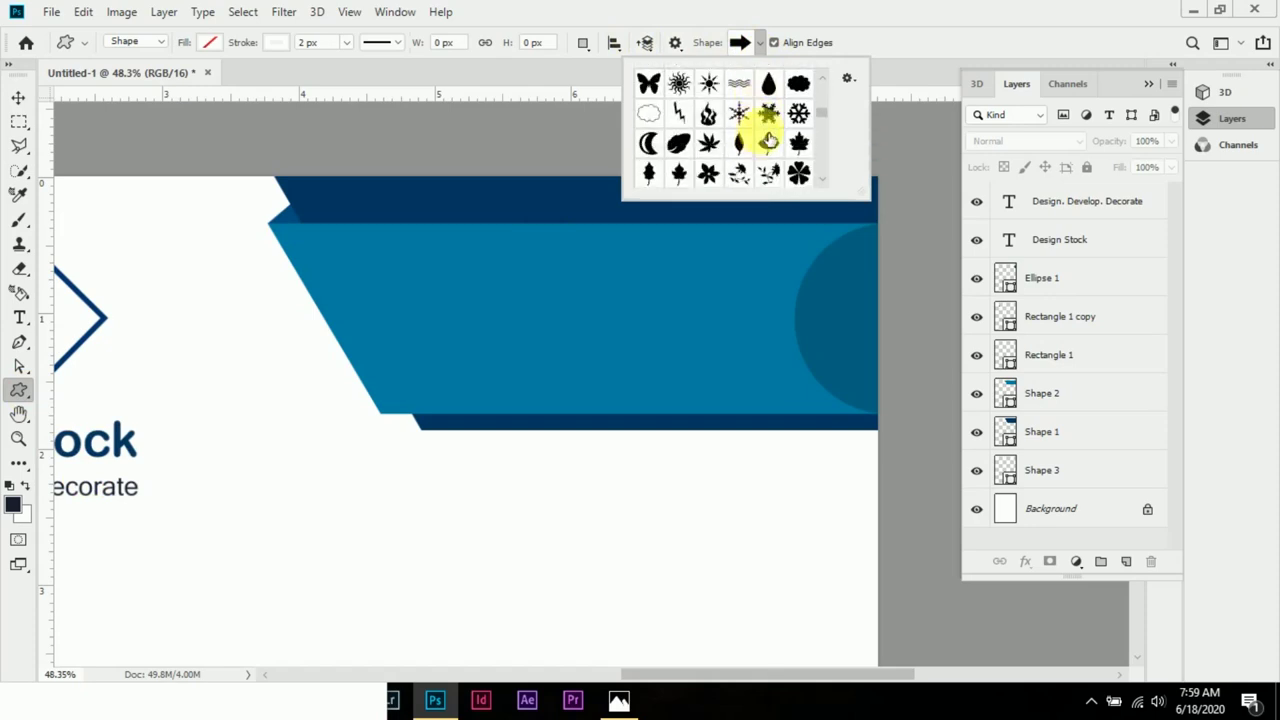
pyautogui.scroll(-2, 778, 128)
pyautogui.scroll(-2, 778, 130)
pyautogui.scroll(-2, 778, 131)
pyautogui.scroll(-2, 778, 133)
pyautogui.scroll(-1, 778, 133)
pyautogui.scroll(-2, 770, 145)
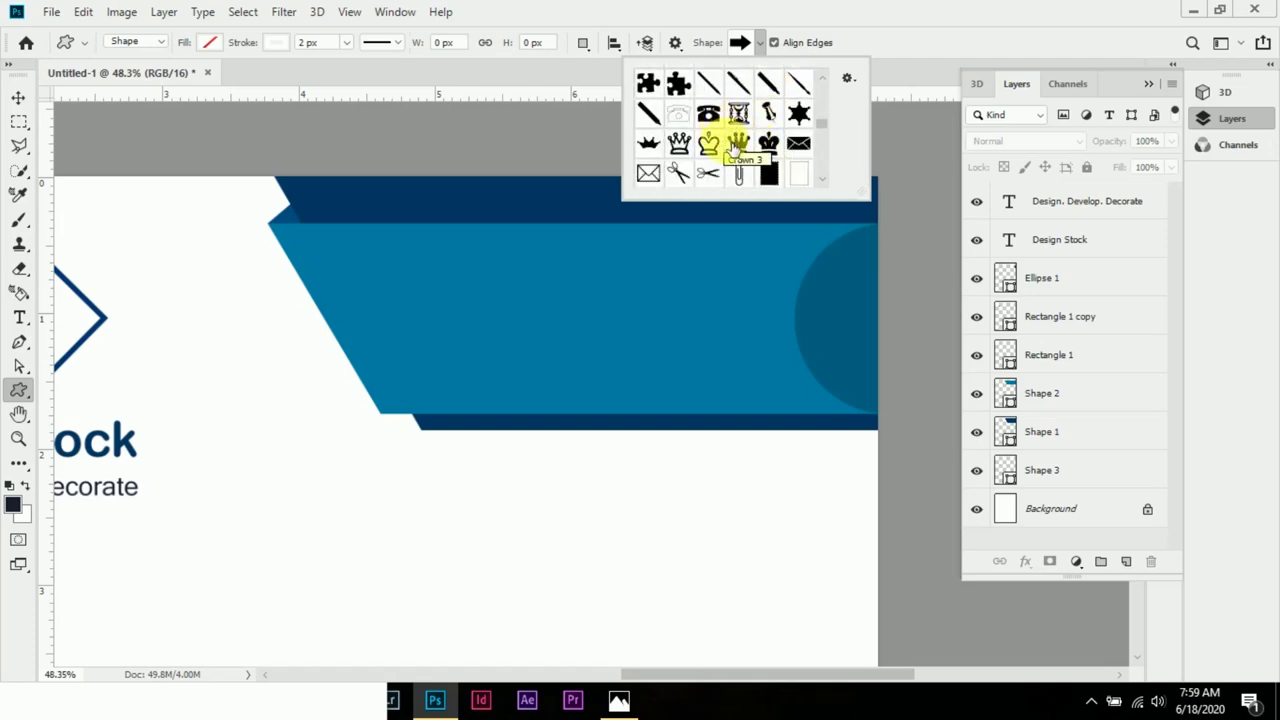
pyautogui.scroll(-1, 712, 155)
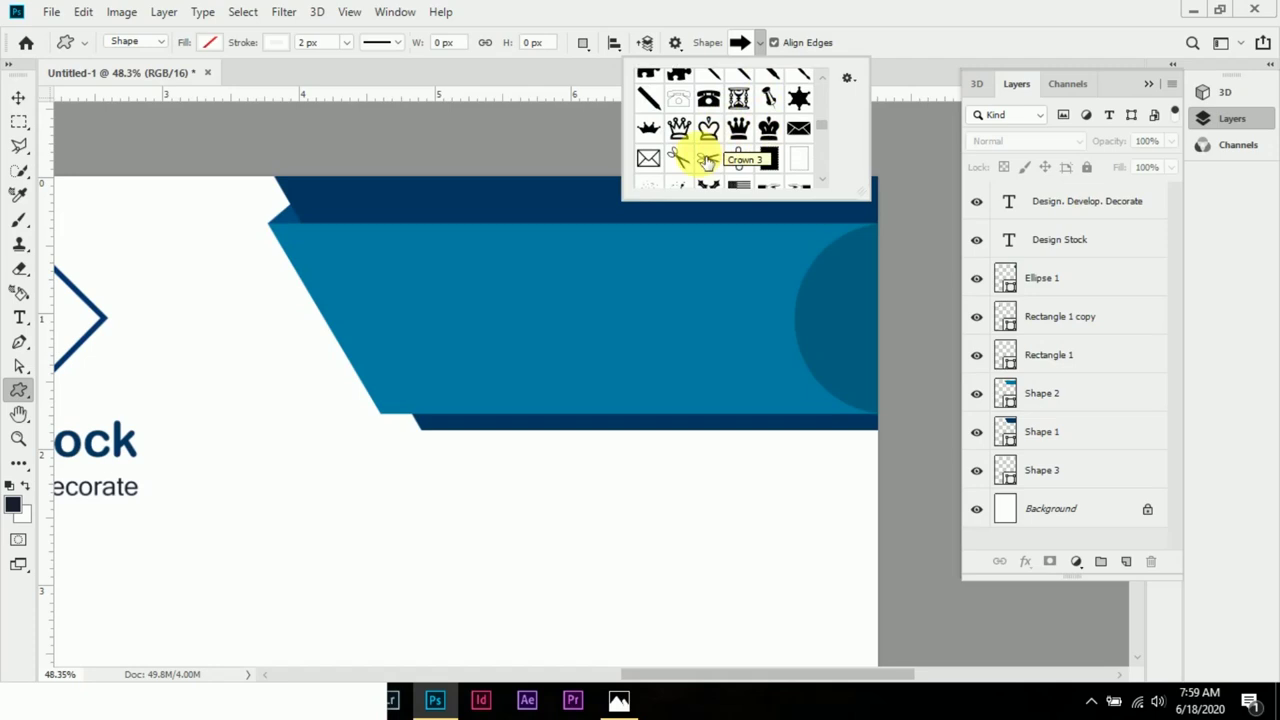
pyautogui.click(656, 164)
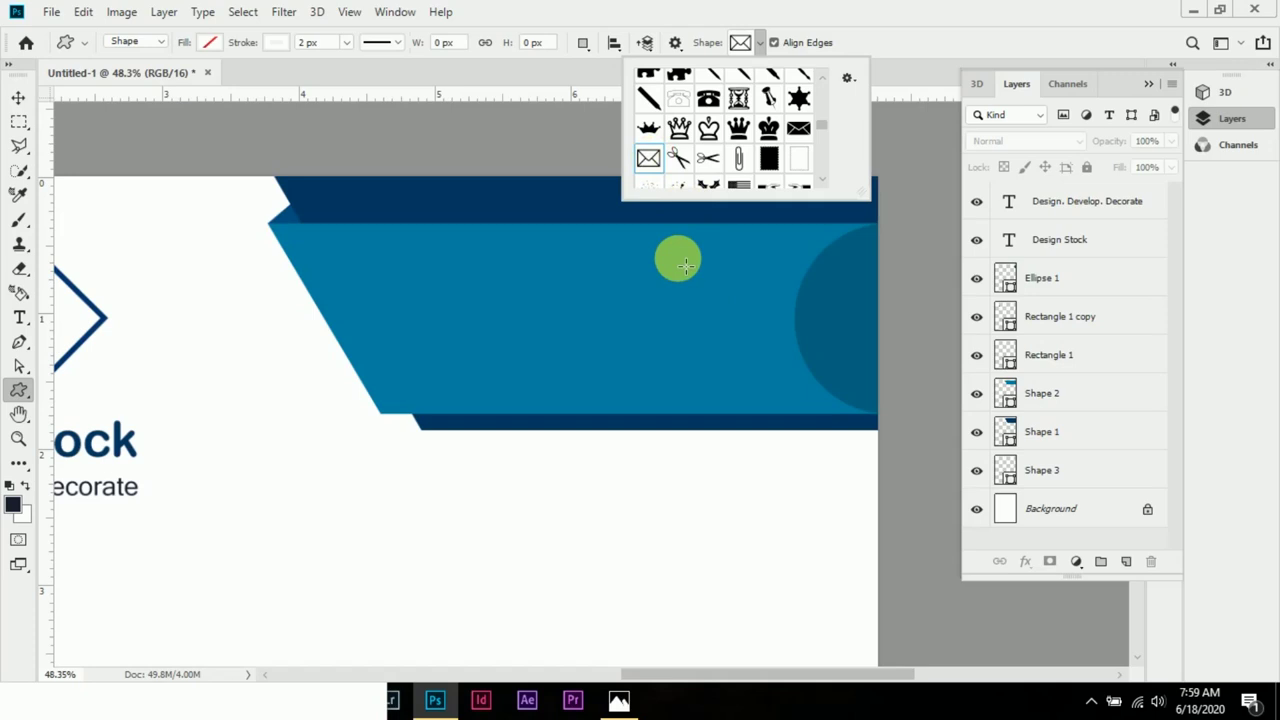
pyautogui.click(684, 264)
# - Draw a small envelope shape on the blue header with a 5 px stroke
pyautogui.moveTo(688, 265)
pyautogui.mouseDown()
pyautogui.moveTo(722, 289)
pyautogui.moveTo(712, 282)
pyautogui.mouseUp()
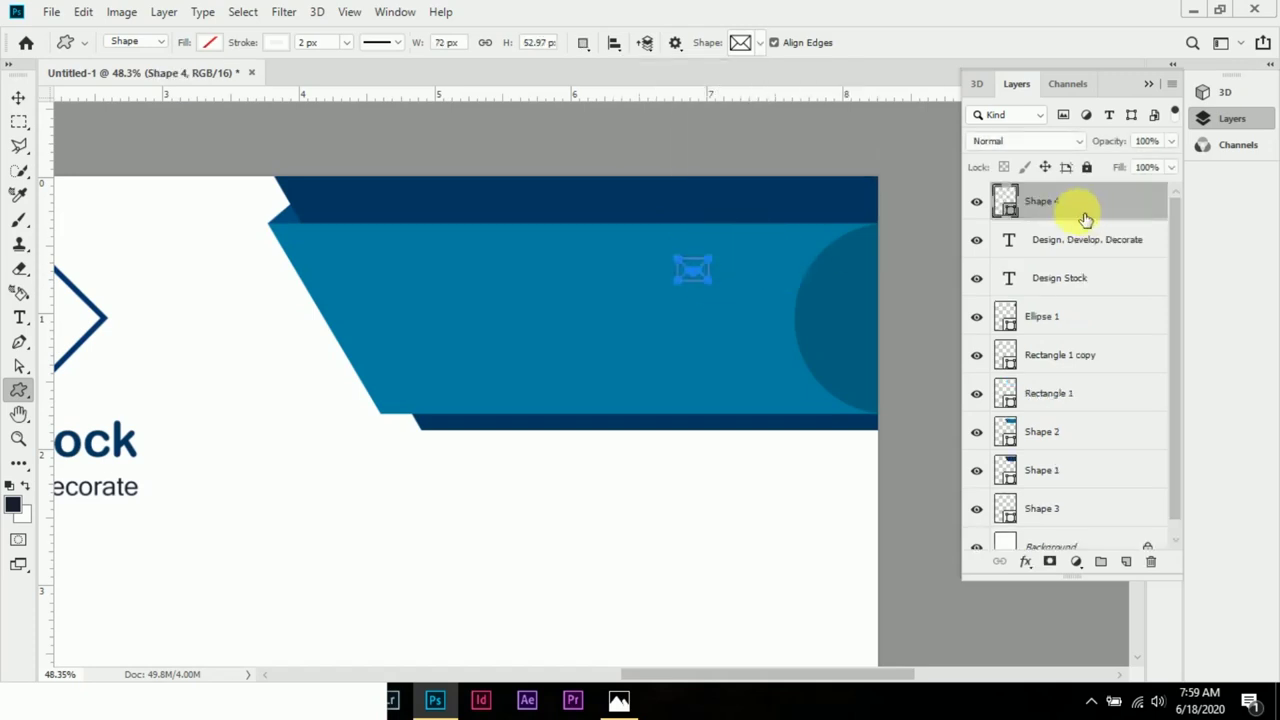
pyautogui.scroll(1, 820, 190)
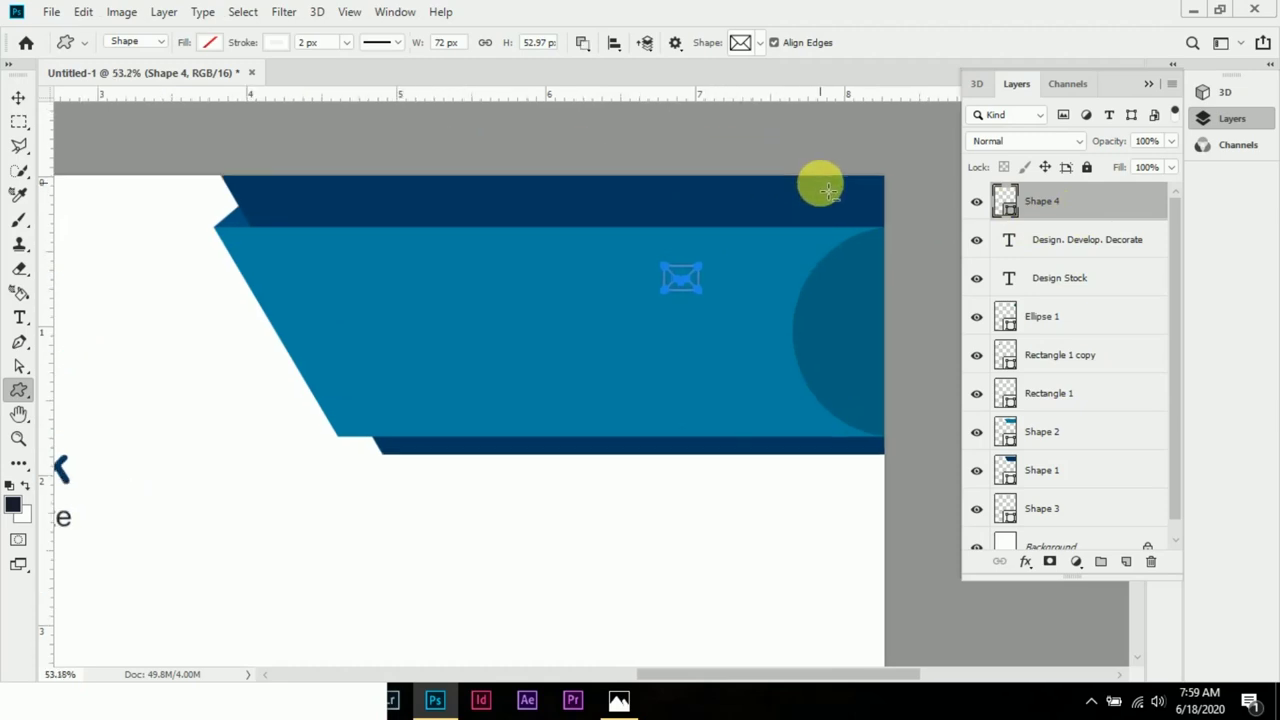
pyautogui.scroll(1, 820, 185)
pyautogui.scroll(1, 700, 210)
pyautogui.scroll(2, 574, 234)
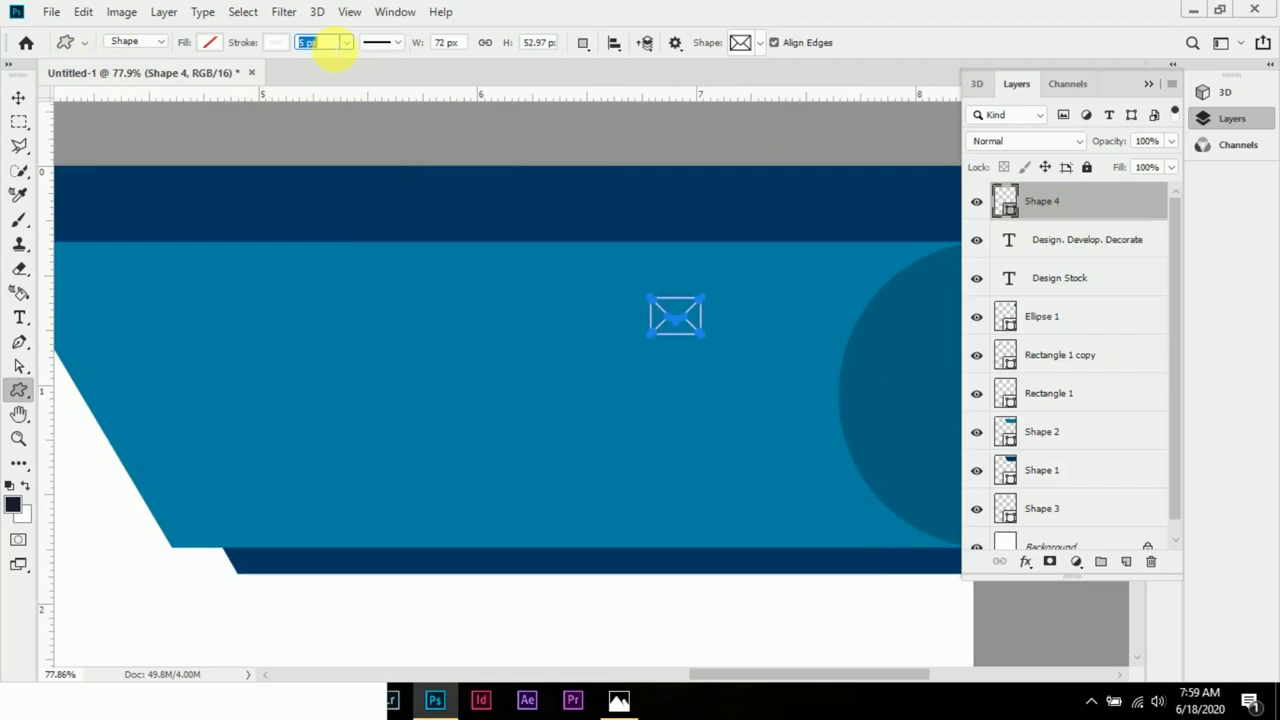
pyautogui.press('Return')
# - Select the envelope and rename its layer to 'mail'
pyautogui.click(18, 97)
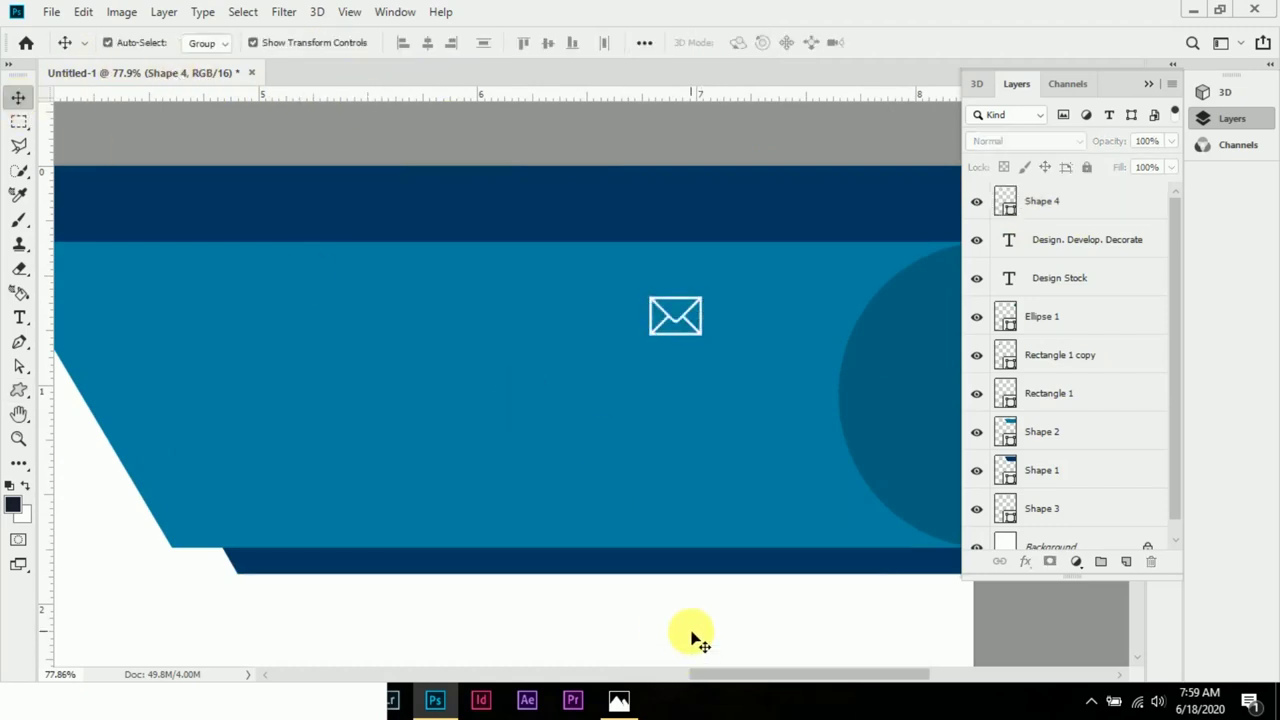
pyautogui.scroll(-3, 694, 562)
pyautogui.scroll(1, 718, 470)
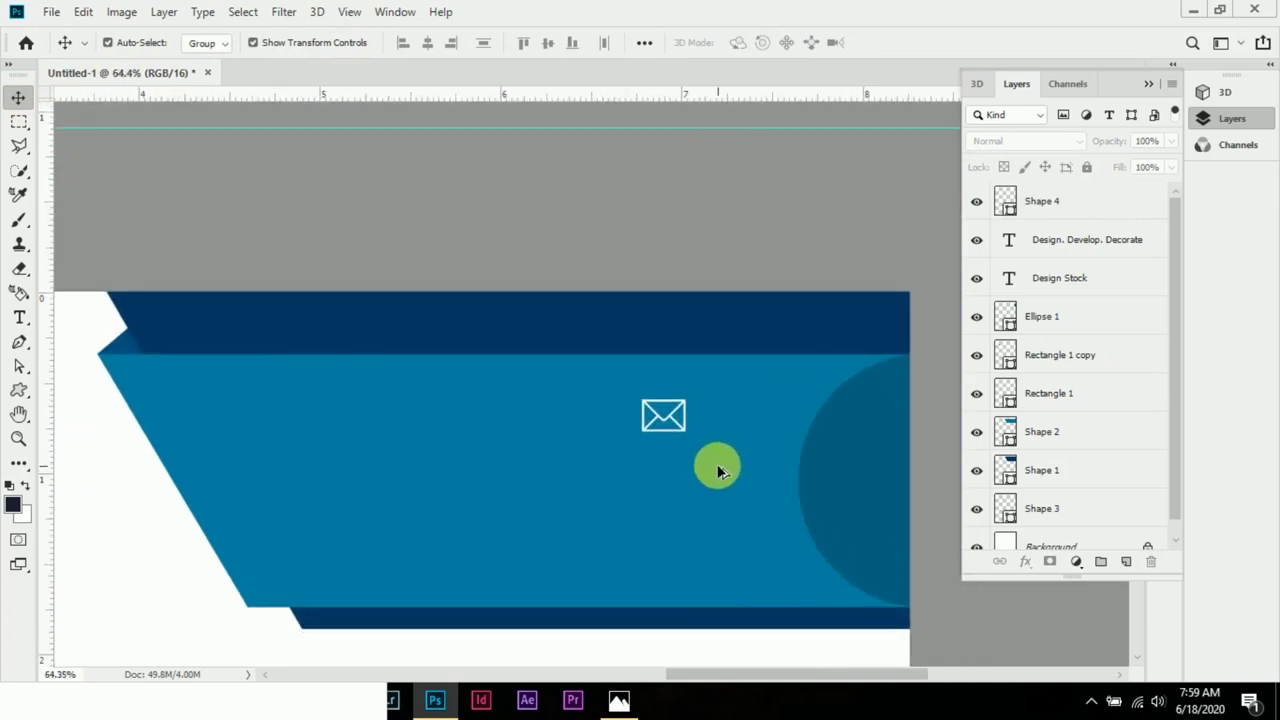
pyautogui.moveTo(672, 425); pyautogui.dragTo(736, 430)
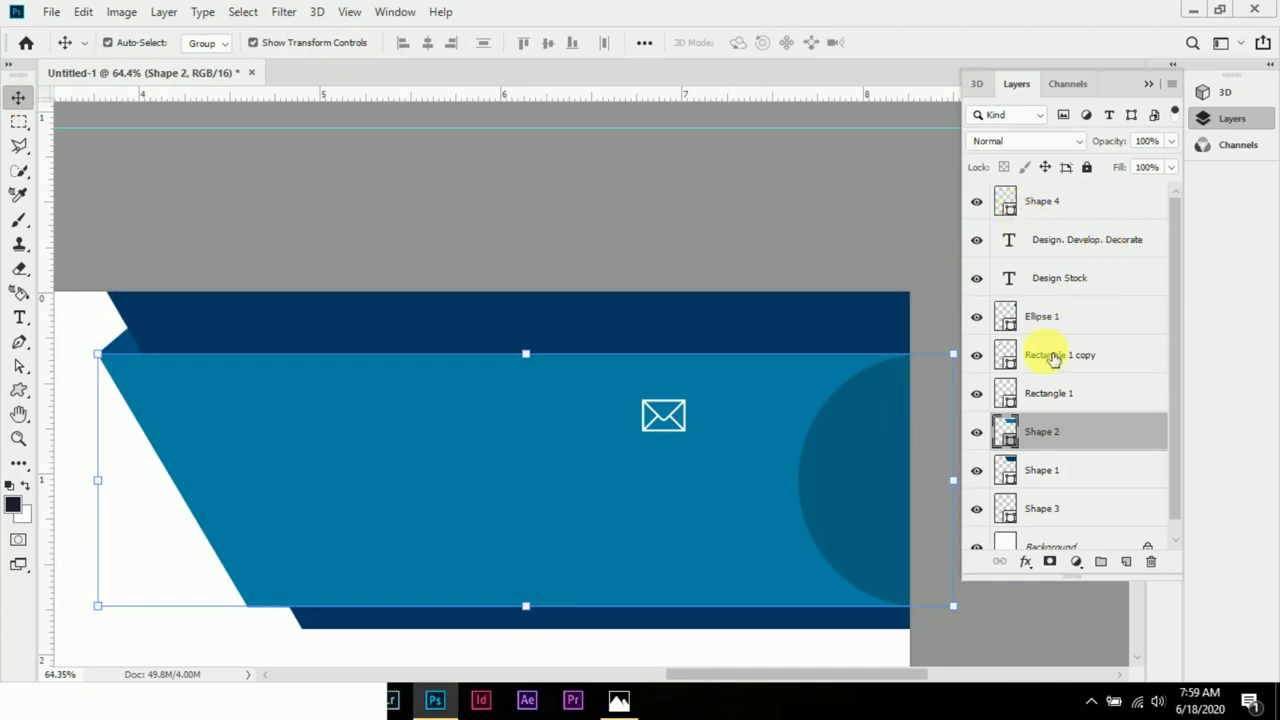
pyautogui.click(665, 414)
pyautogui.click(1070, 207)
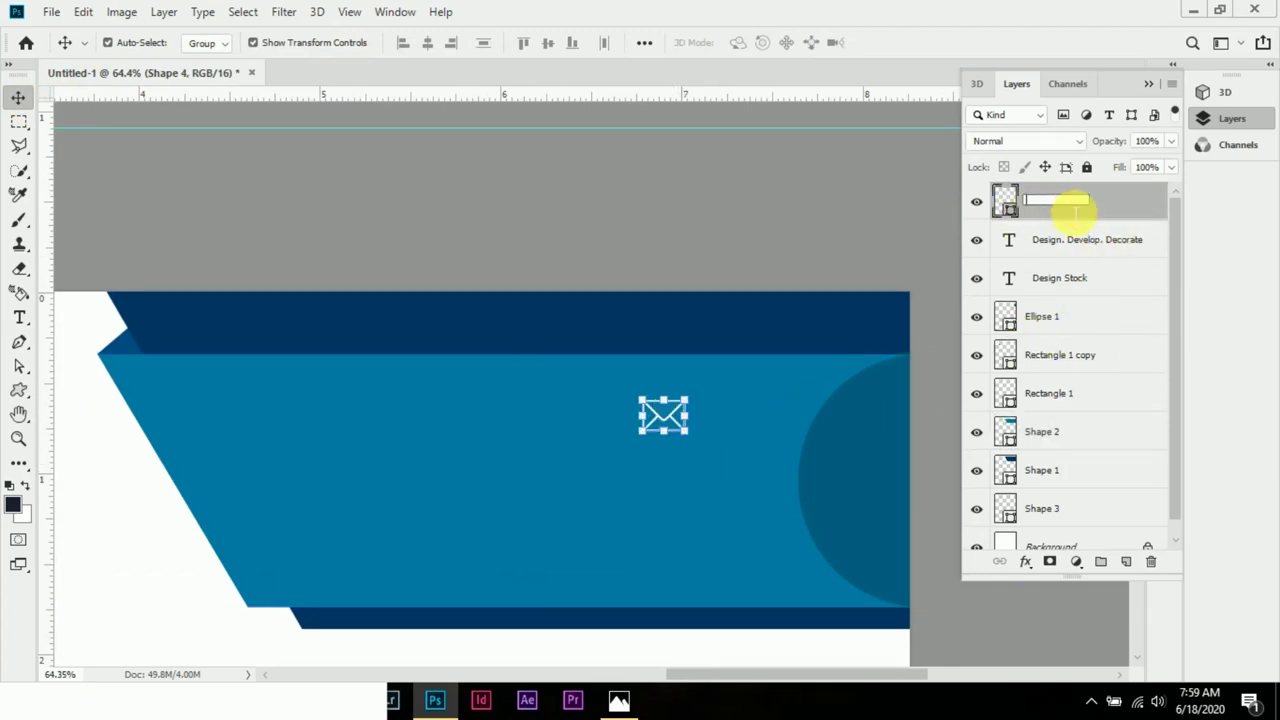
pyautogui.write('mail')
pyautogui.press('Return')
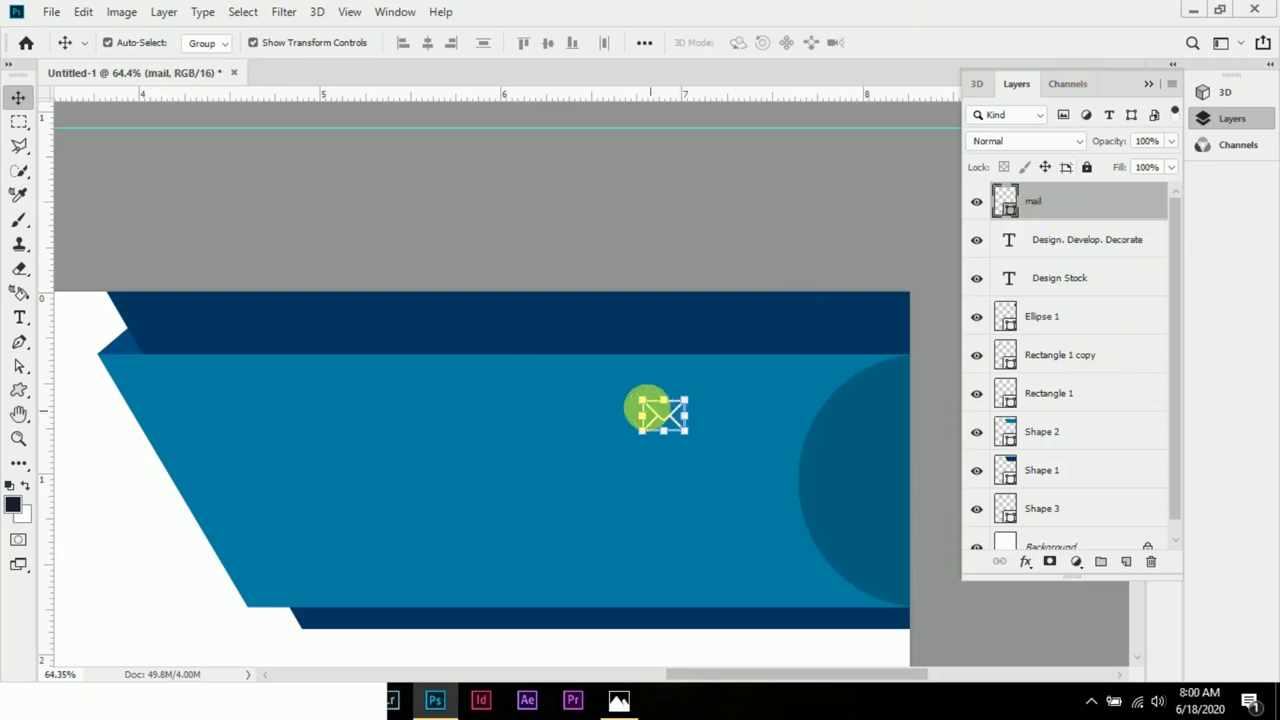
# - Move the envelope into the dark half-circle at the header's right end
pyautogui.moveTo(652, 410)
pyautogui.mouseDown()
pyautogui.moveTo(680, 425)
pyautogui.moveTo(799, 428)
pyautogui.mouseUp()
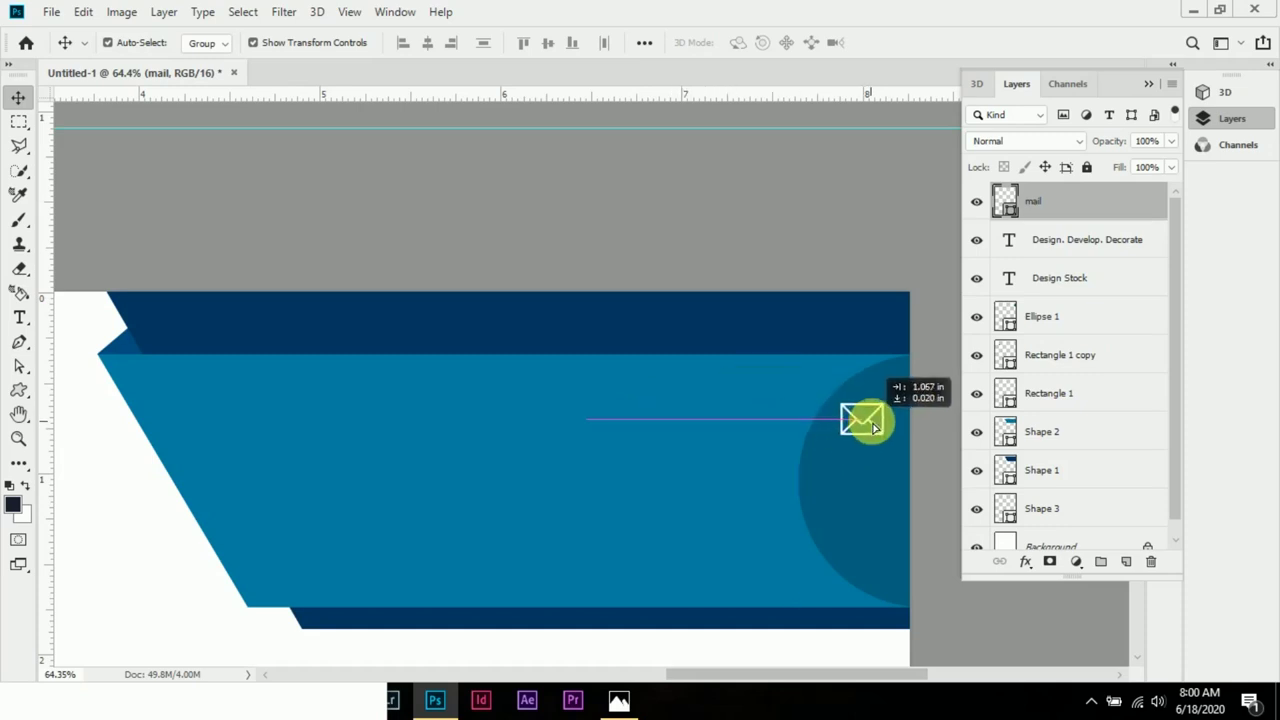
pyautogui.moveTo(870, 437); pyautogui.dragTo(867, 421)
pyautogui.hscroll(3, 867, 421)
pyautogui.scroll(3, 830, 400)
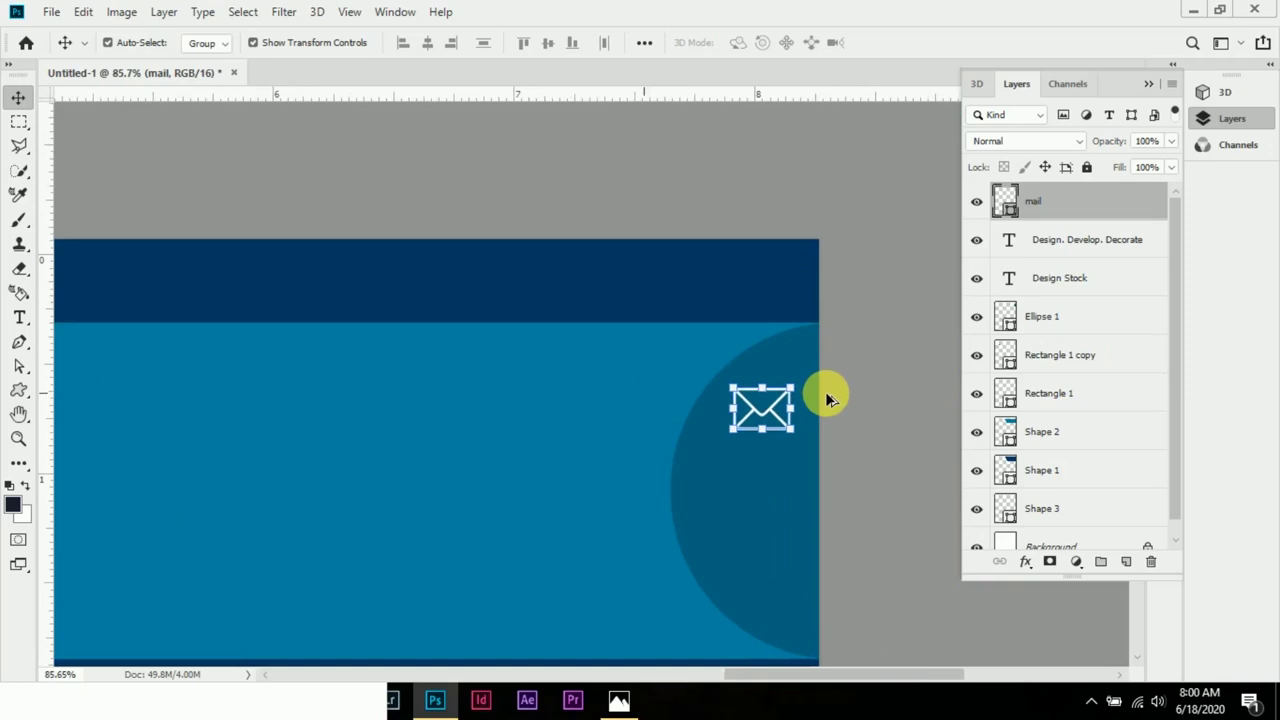
pyautogui.scroll(3, 815, 401)
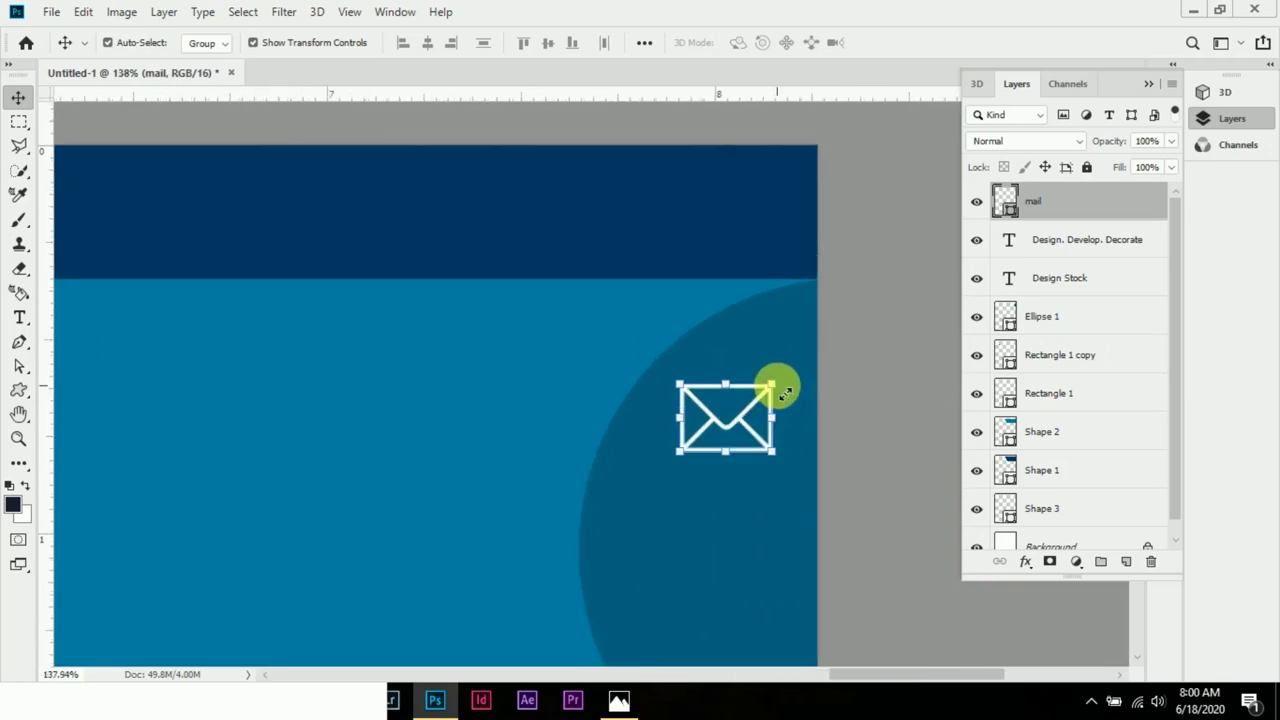
# - Shrink the envelope to about half size and nudge it up slightly
pyautogui.moveTo(786, 393); pyautogui.dragTo(789, 400)
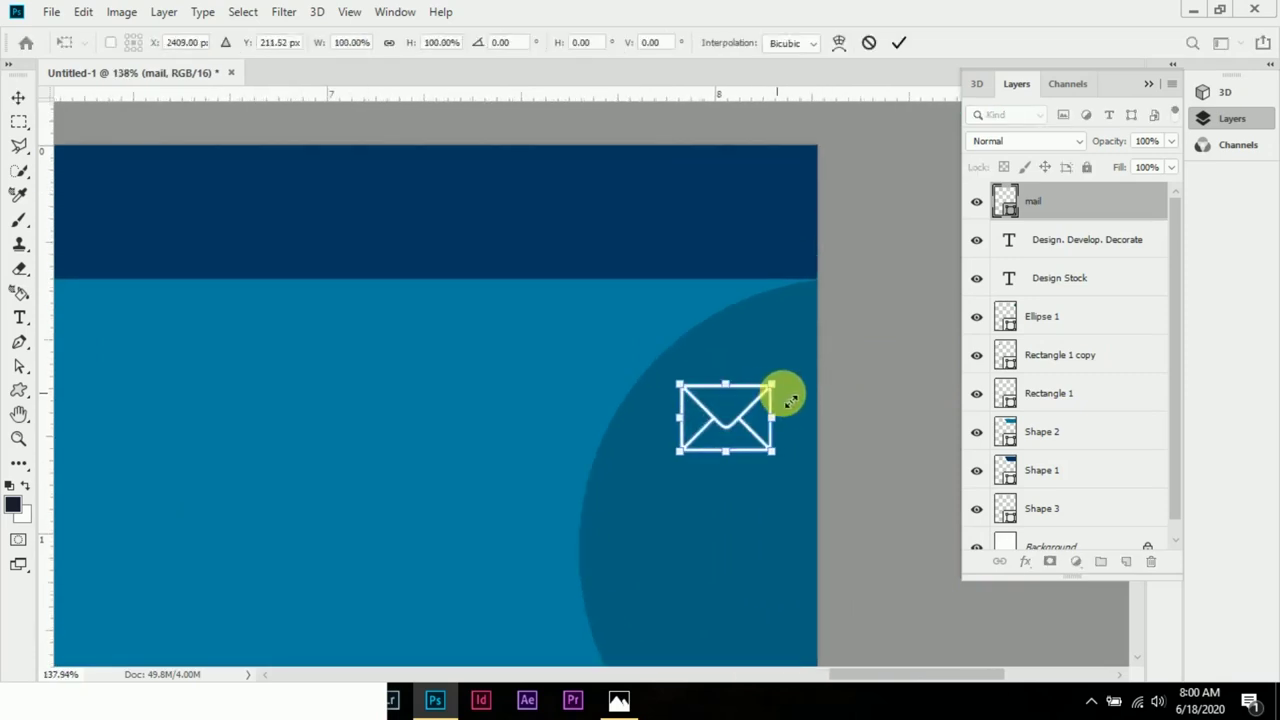
pyautogui.moveTo(780, 392); pyautogui.dragTo(737, 411)
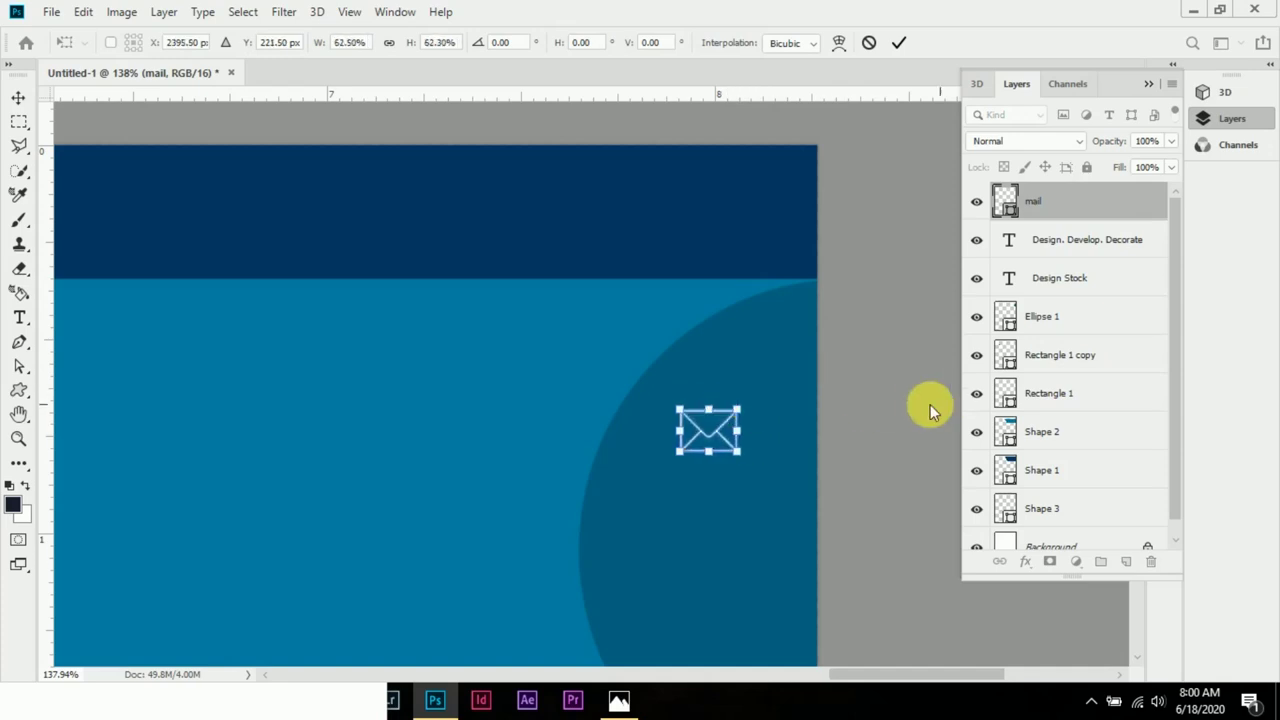
pyautogui.press('Return')
pyautogui.scroll(-2, 874, 412)
pyautogui.moveTo(727, 372)
pyautogui.mouseDown()
pyautogui.moveTo(742, 316)
pyautogui.moveTo(733, 329)
pyautogui.mouseUp()
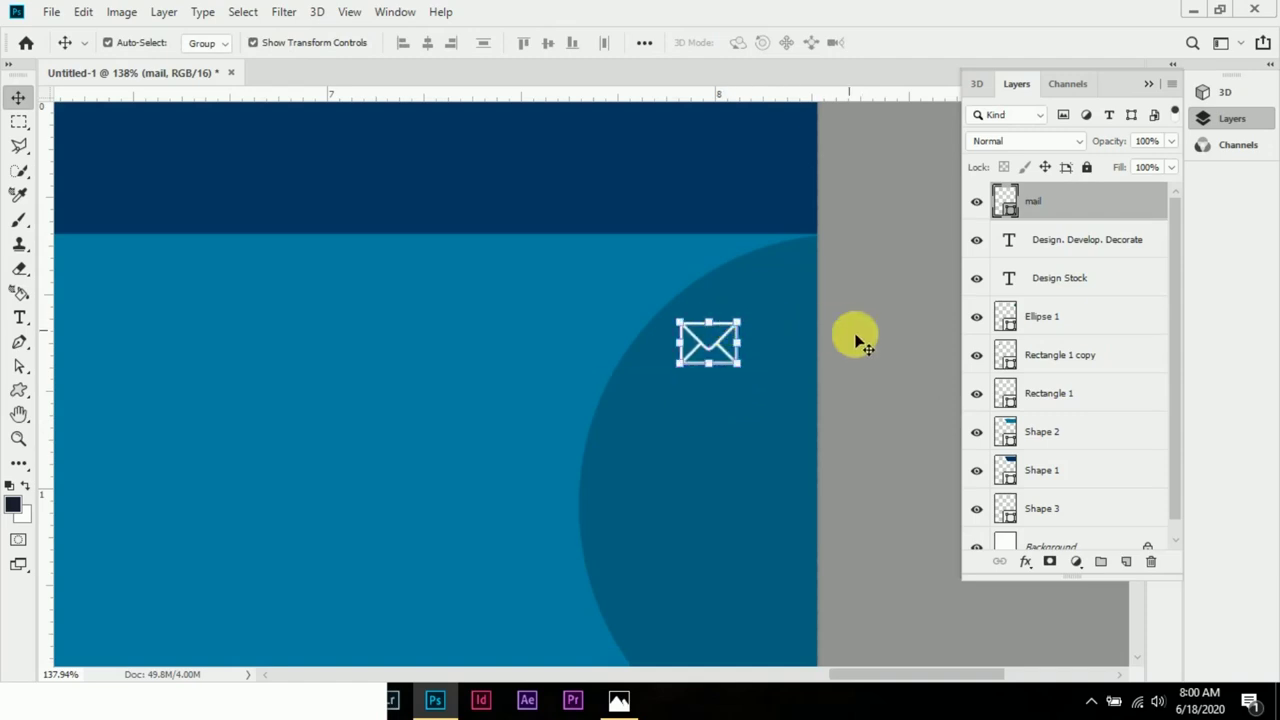
pyautogui.scroll(-1, 891, 362)
pyautogui.scroll(-3, 880, 440)
pyautogui.scroll(-1, 880, 440)
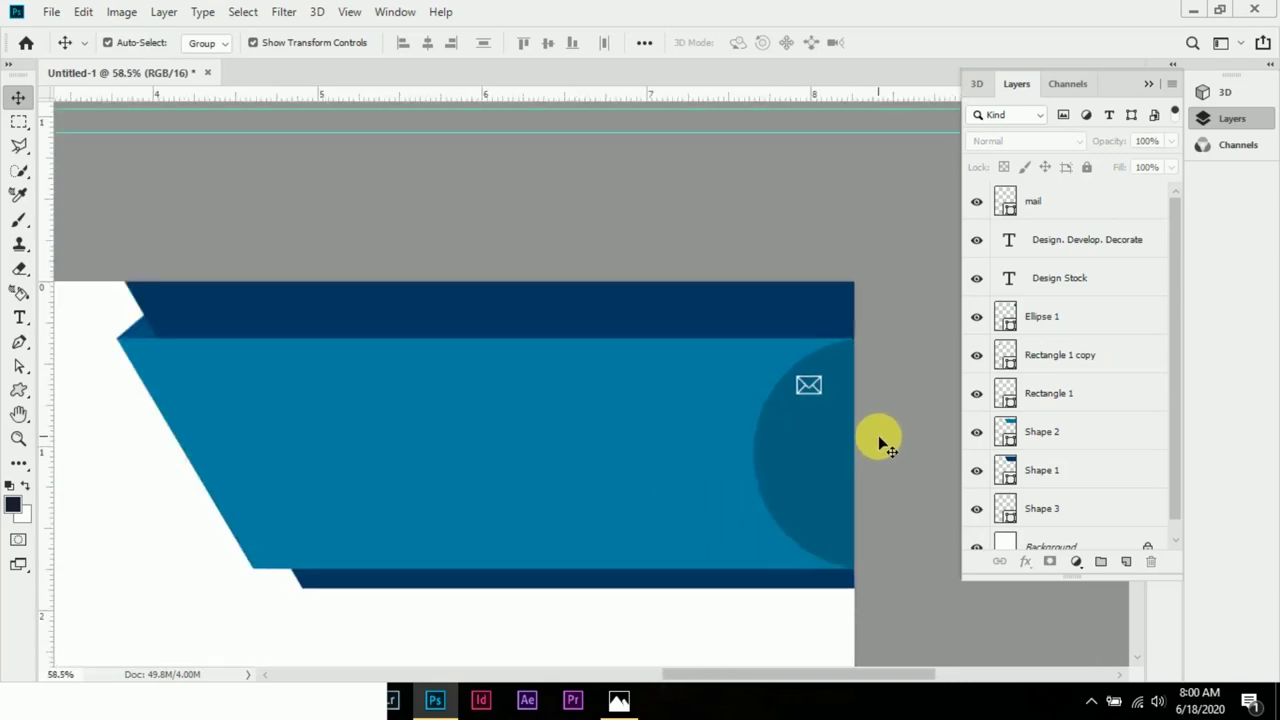
# - Pick the telephone custom shape and draw it mid-header as the Shape 4 layer
pyautogui.click(19, 389)
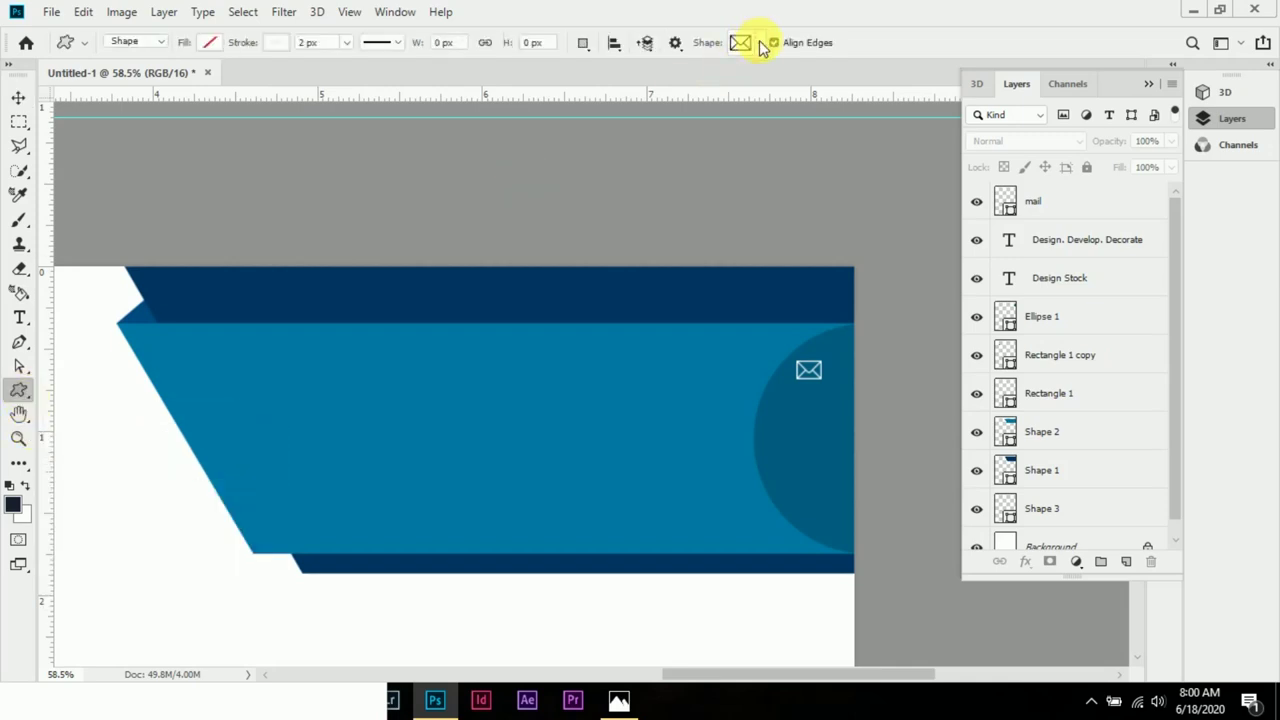
pyautogui.click(760, 44)
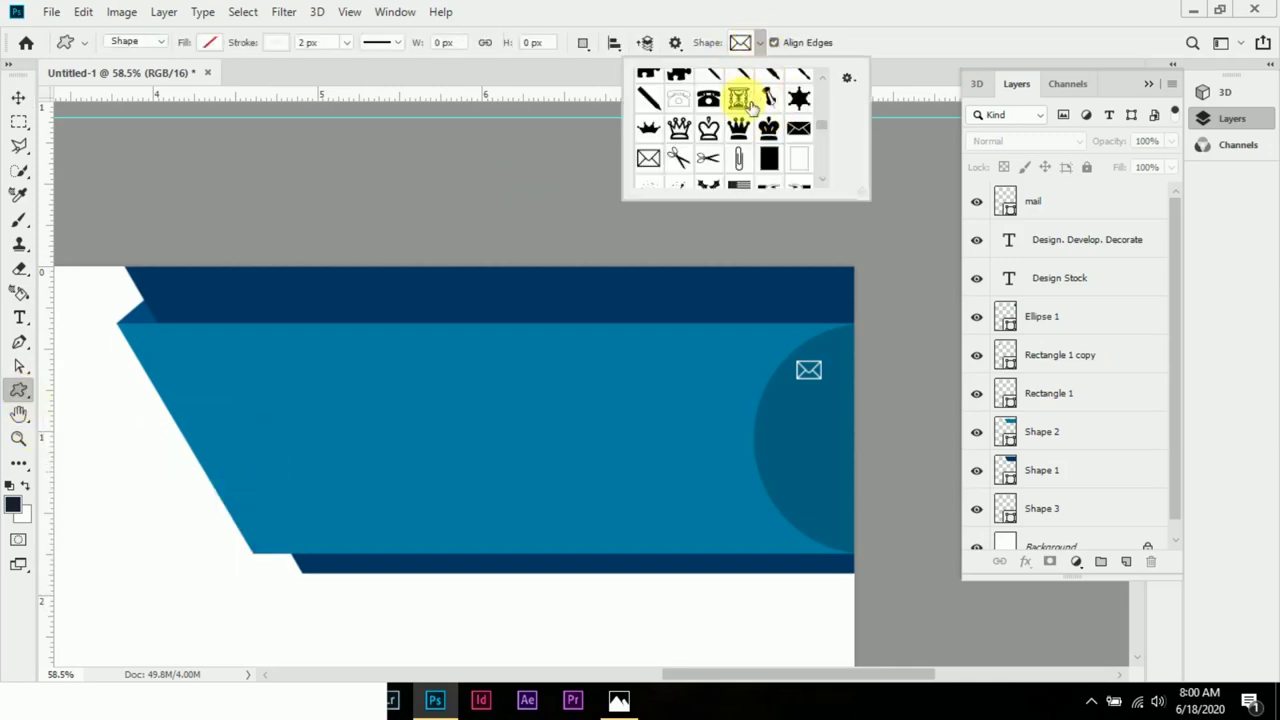
pyautogui.scroll(1, 738, 152)
pyautogui.scroll(1, 766, 165)
pyautogui.scroll(1, 740, 148)
pyautogui.scroll(1, 737, 142)
pyautogui.scroll(1, 738, 150)
pyautogui.scroll(2, 738, 152)
pyautogui.scroll(1, 738, 152)
pyautogui.scroll(1, 738, 152)
pyautogui.scroll(1, 738, 152)
pyautogui.scroll(-2, 738, 152)
pyautogui.scroll(-2, 738, 152)
pyautogui.scroll(-2, 738, 152)
pyautogui.scroll(-2, 738, 150)
pyautogui.scroll(-1, 737, 150)
pyautogui.scroll(-1, 730, 151)
pyautogui.scroll(-1, 724, 152)
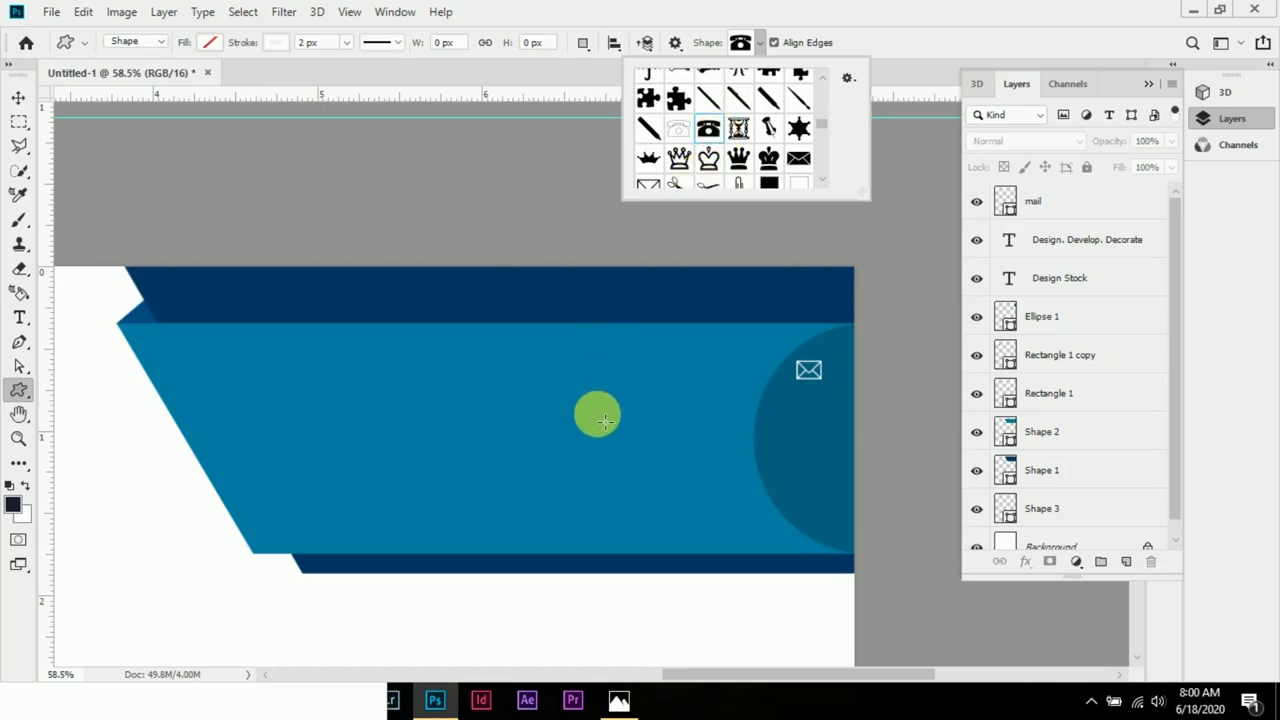
pyautogui.moveTo(603, 404); pyautogui.dragTo(661, 450)
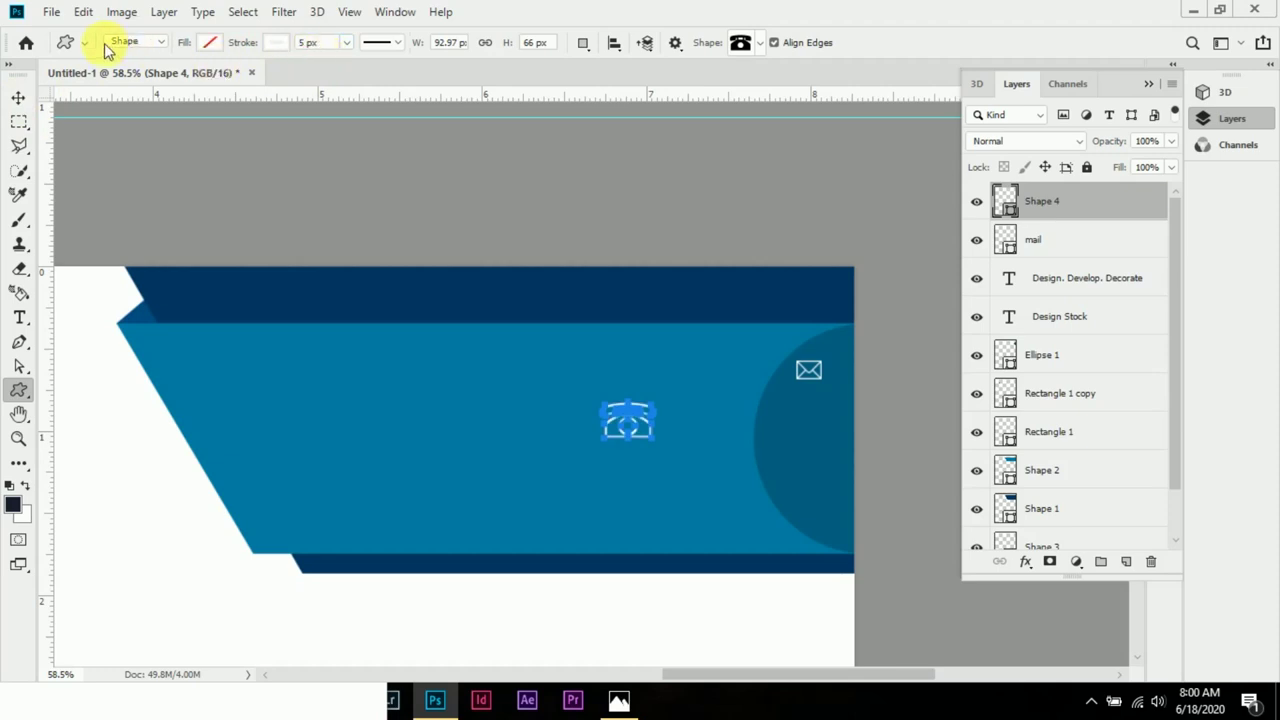
pyautogui.click(18, 97)
# - Move and resize the telephone into the dark circle just below the envelope
pyautogui.scroll(2, 700, 466)
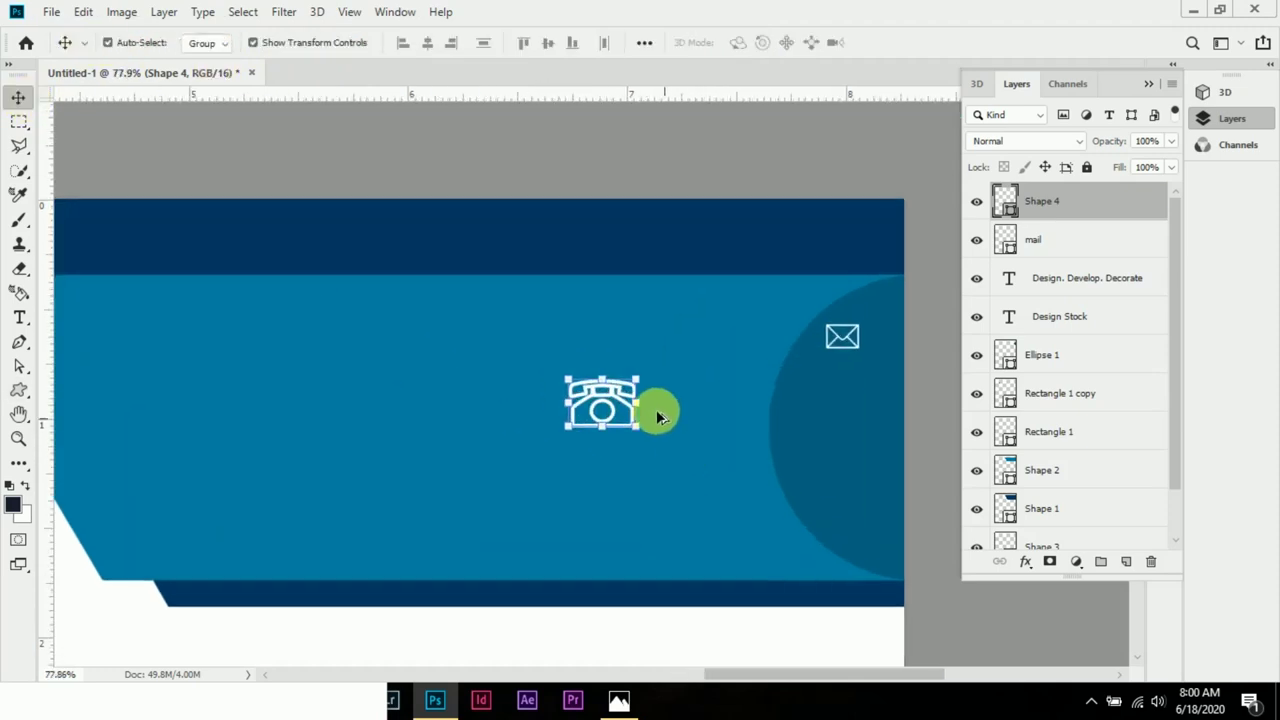
pyautogui.moveTo(615, 402); pyautogui.dragTo(852, 398)
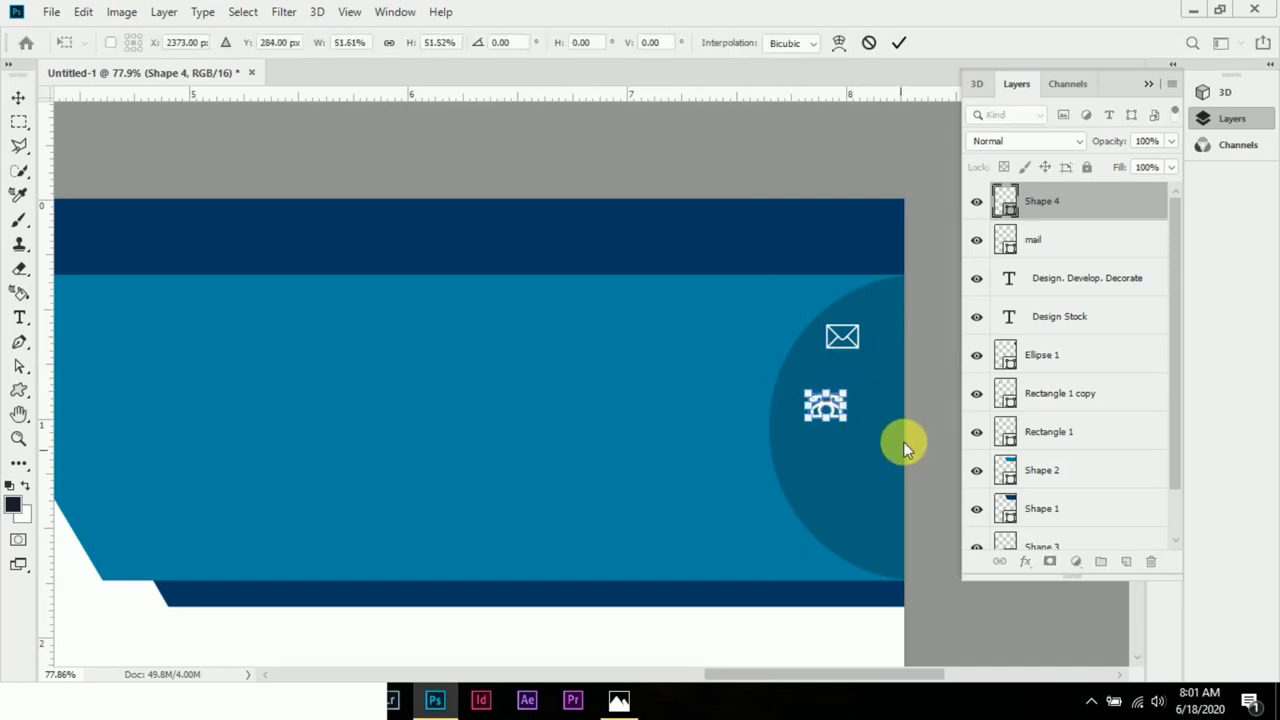
pyautogui.scroll(1, 905, 445)
pyautogui.scroll(1, 857, 380)
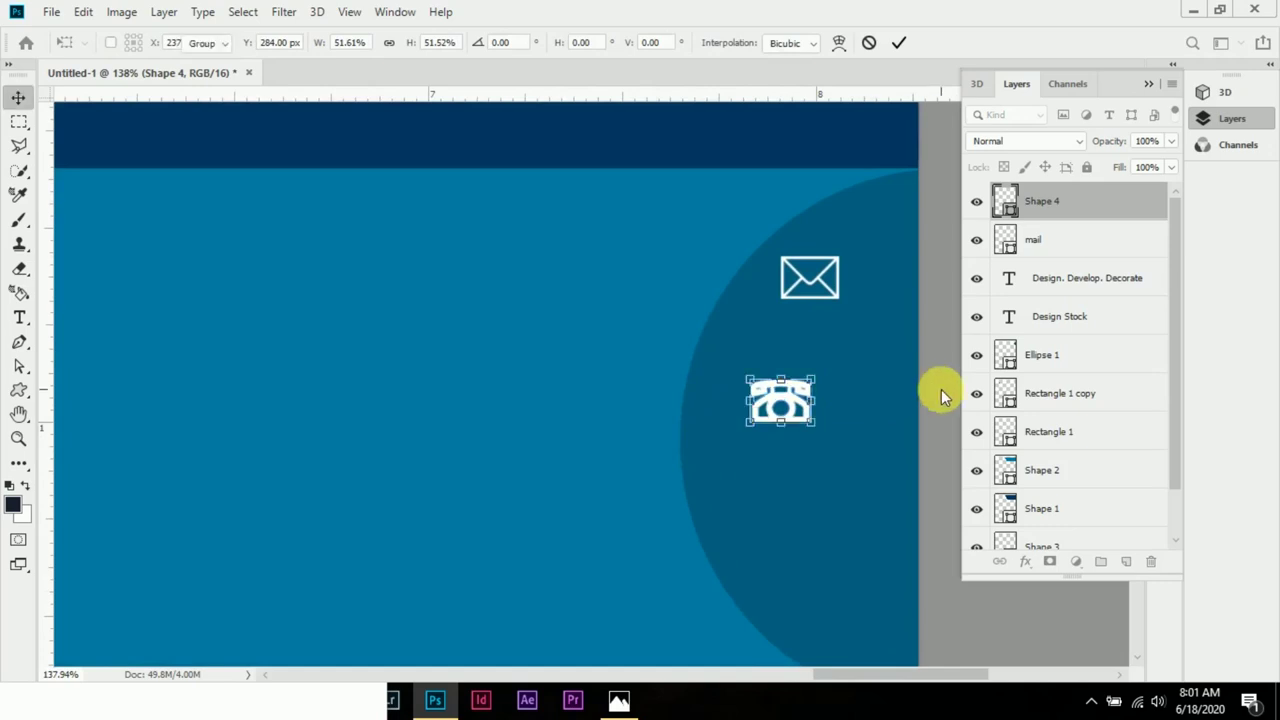
pyautogui.press('Return')
pyautogui.moveTo(795, 400); pyautogui.dragTo(830, 383)
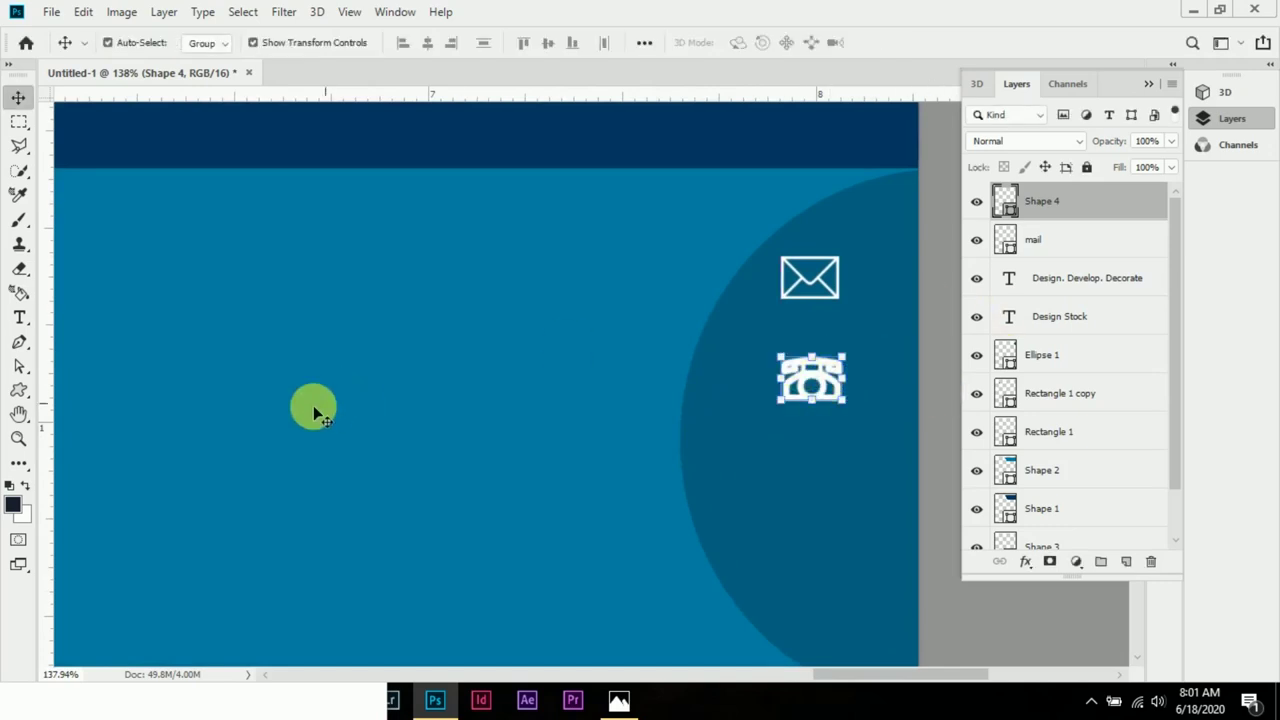
# - Reduce the telephone outline's stroke to 2 px
pyautogui.click(20, 367)
pyautogui.click(808, 415)
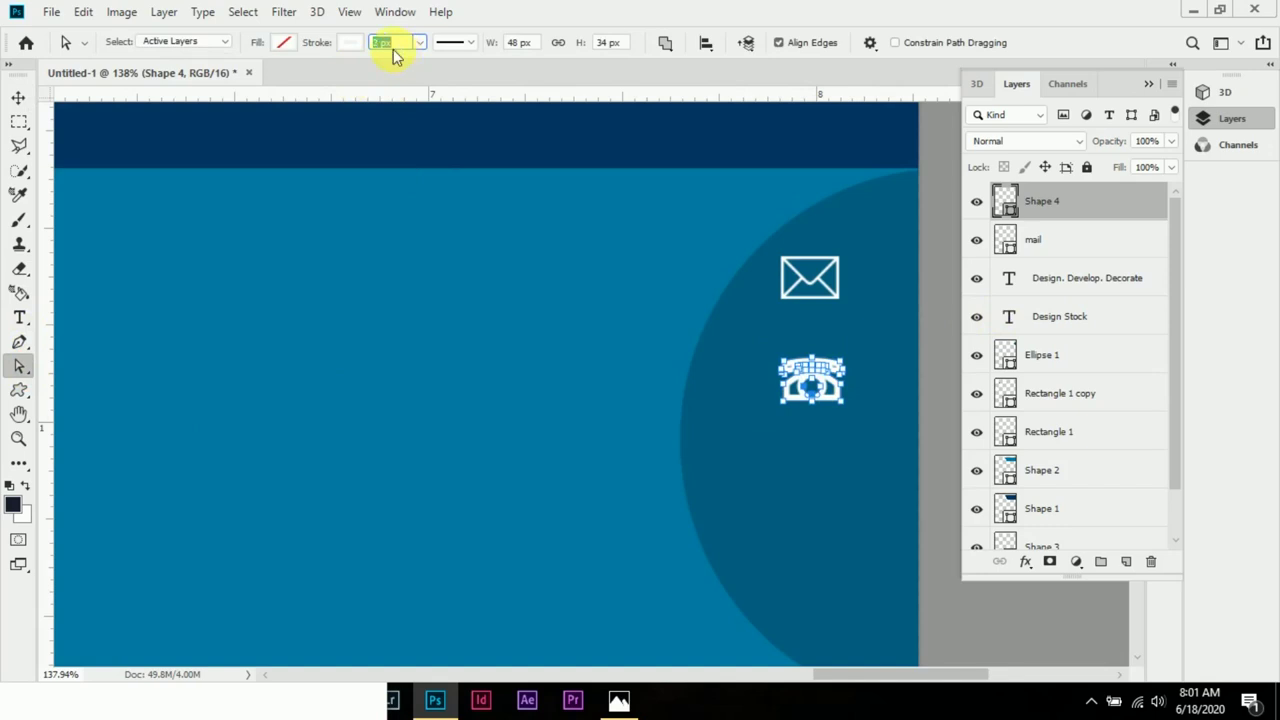
pyautogui.press('Return')
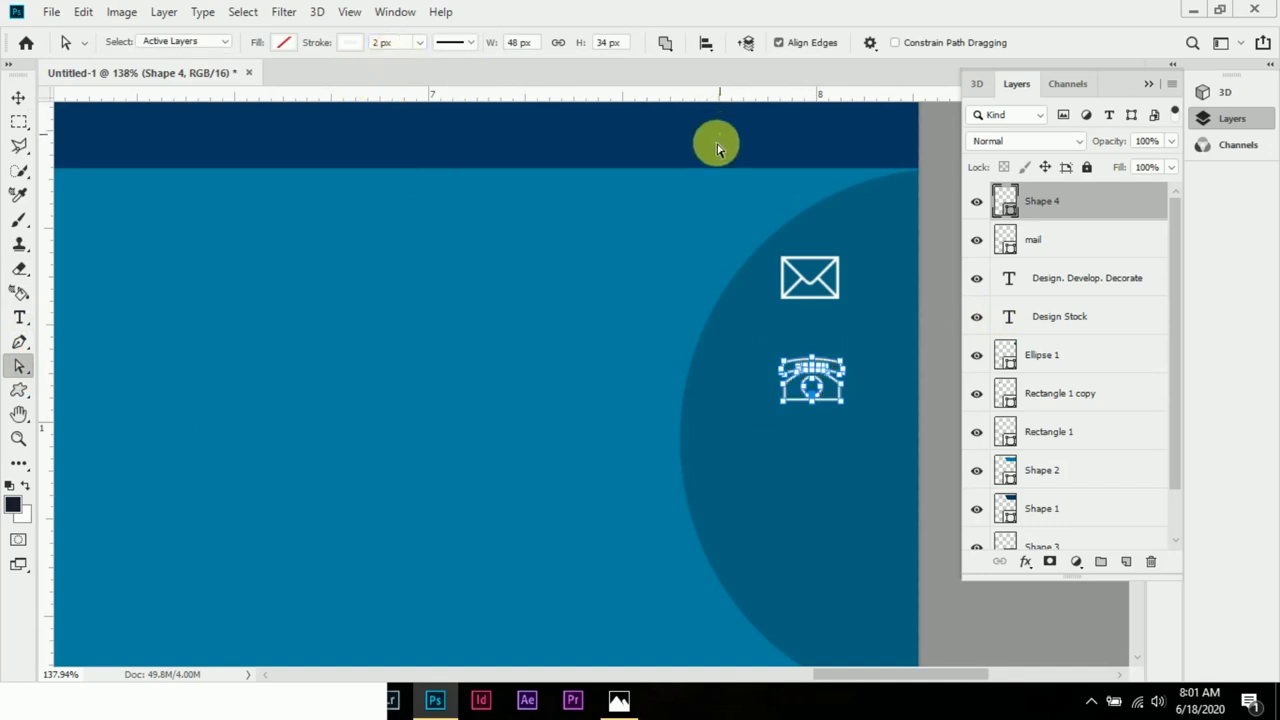
pyautogui.click(720, 134)
pyautogui.scroll(1, 737, 500)
pyautogui.scroll(1, 811, 377)
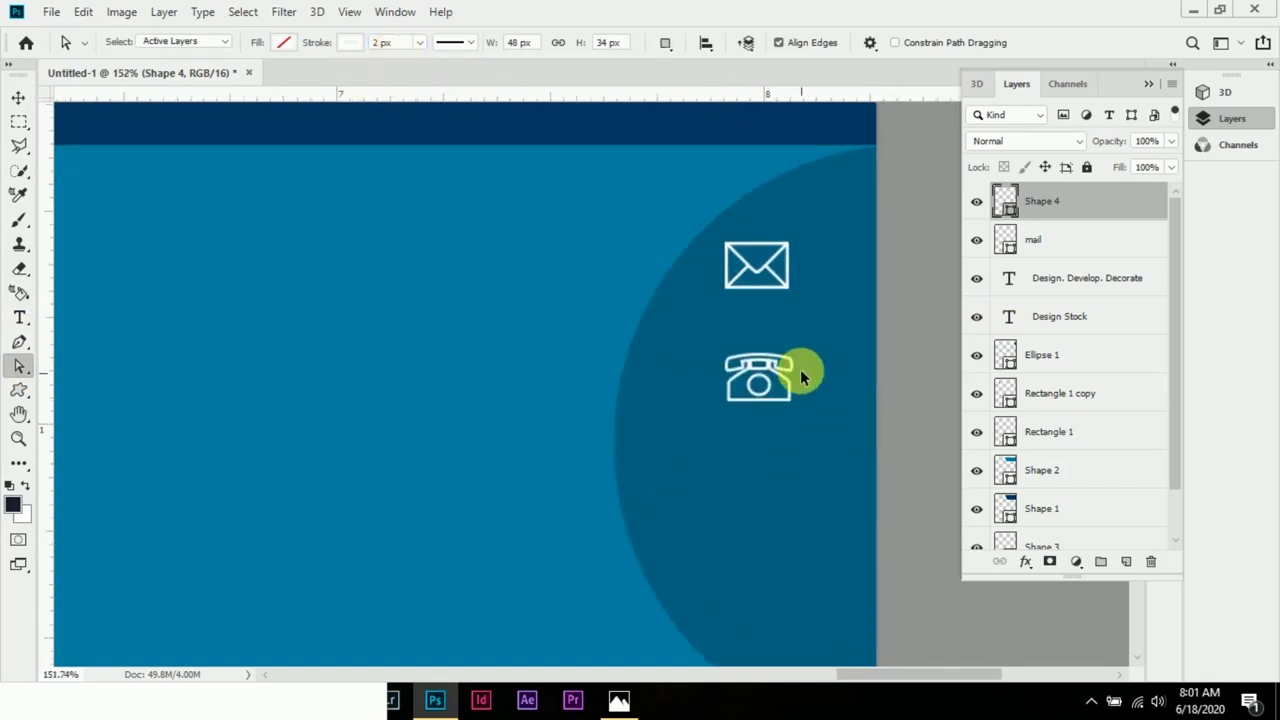
pyautogui.scroll(1, 760, 376)
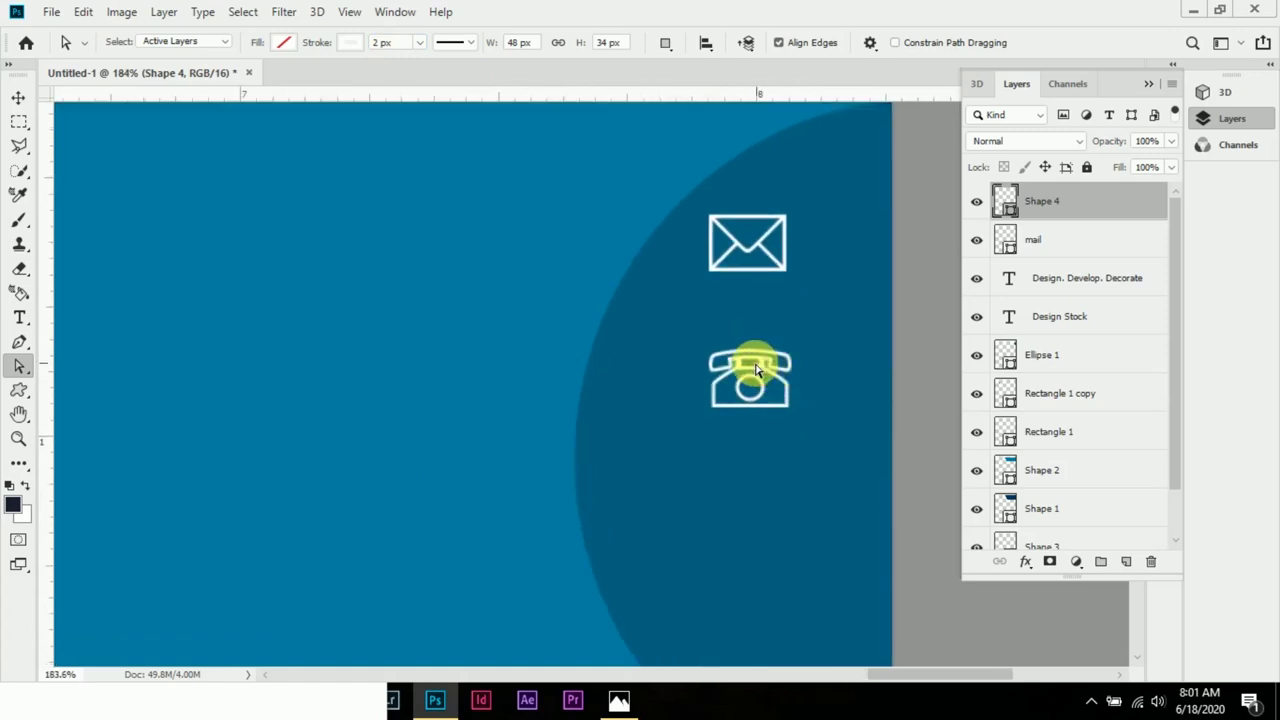
# - Centre the telephone horizontally under the envelope
pyautogui.click(747, 368)
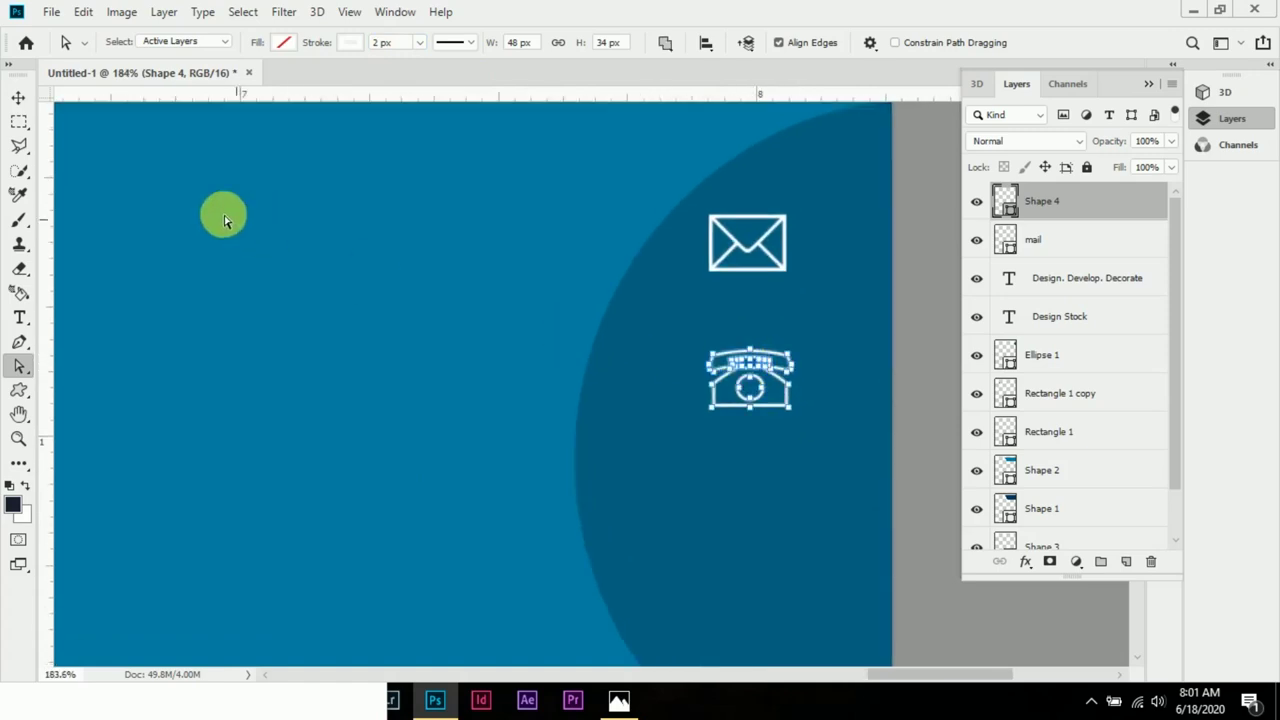
pyautogui.click(24, 99)
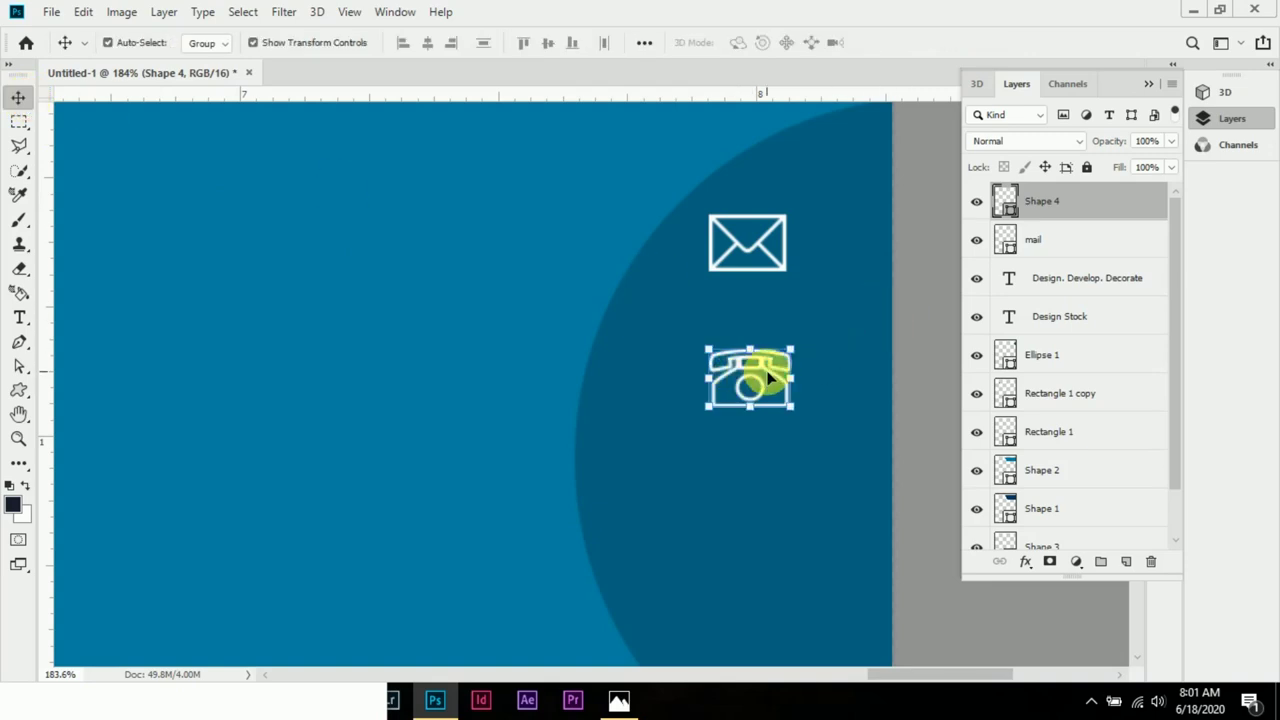
pyautogui.moveTo(763, 367); pyautogui.dragTo(757, 366)
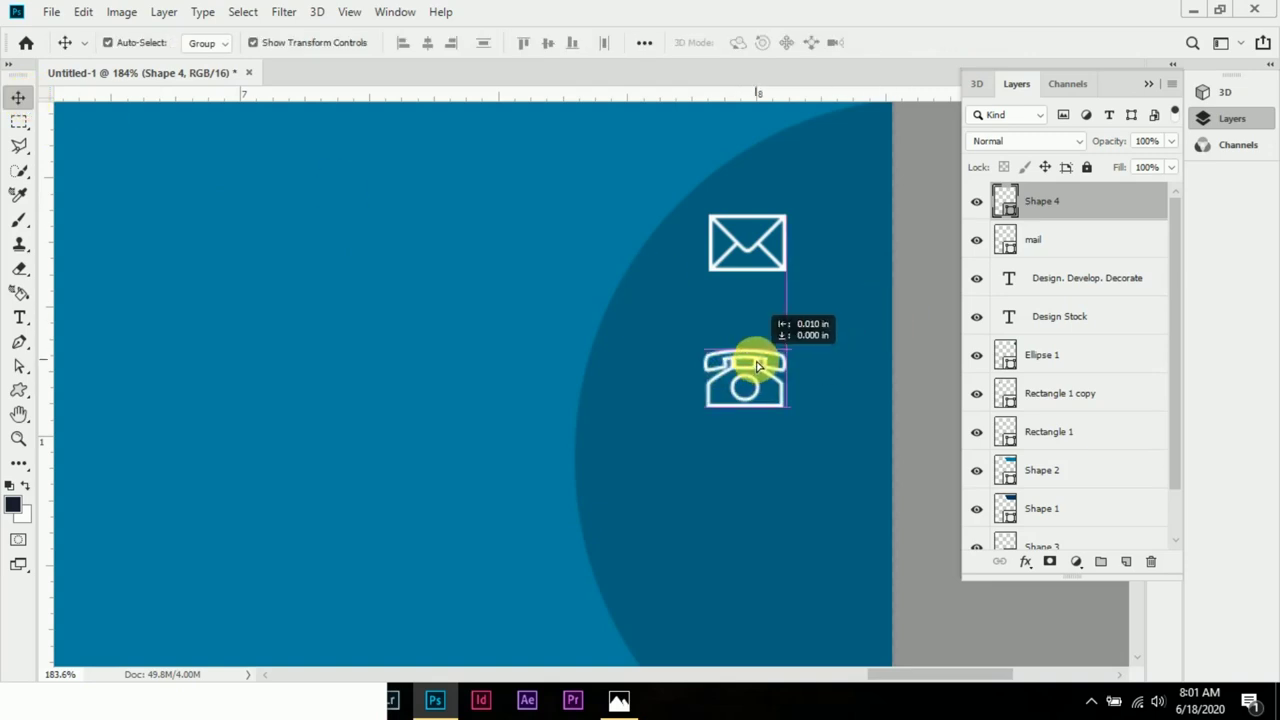
pyautogui.scroll(-2, 843, 416)
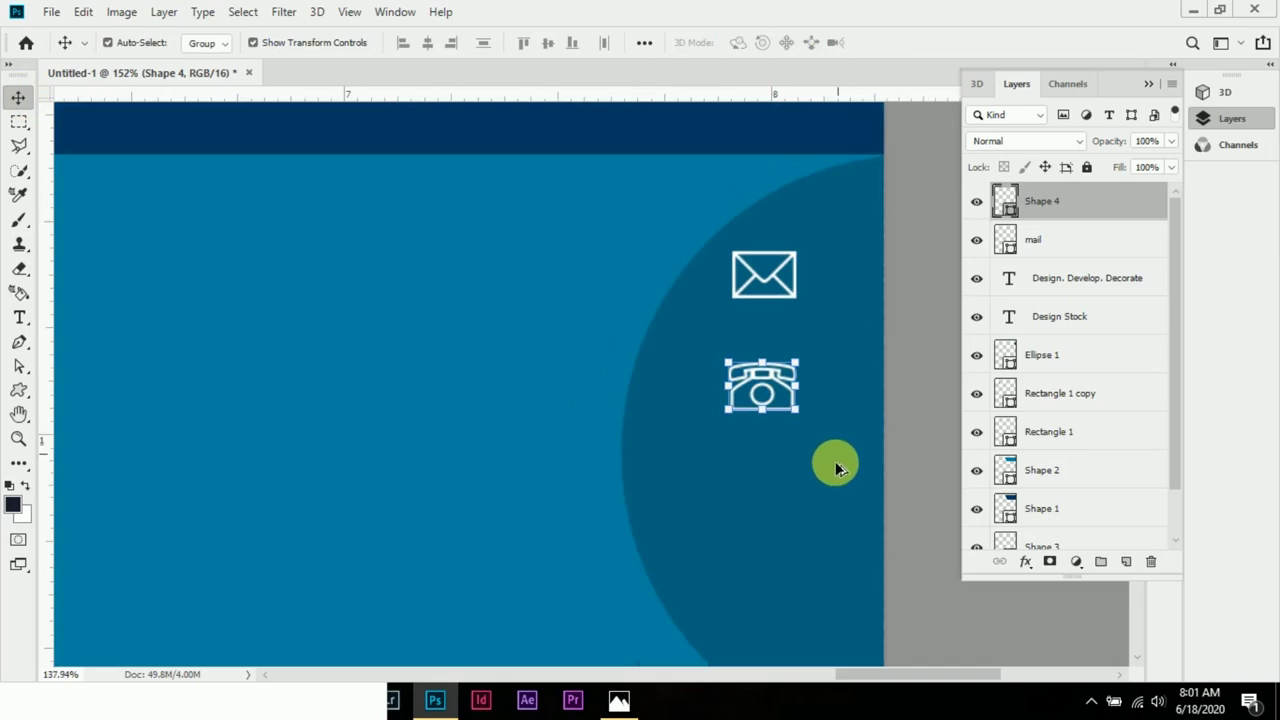
pyautogui.scroll(-1, 835, 461)
pyautogui.click(912, 466)
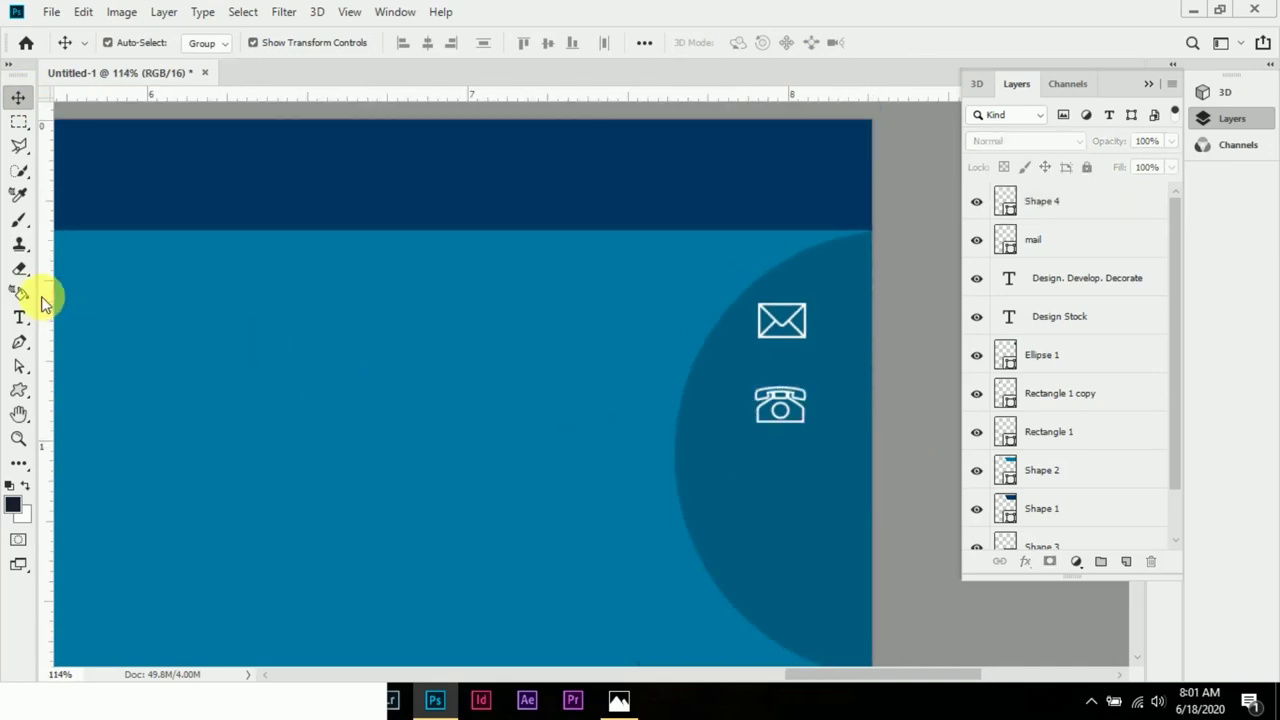
# - Add two vertical guides framing the icons' left and right edges
pyautogui.moveTo(53, 297); pyautogui.dragTo(814, 381)
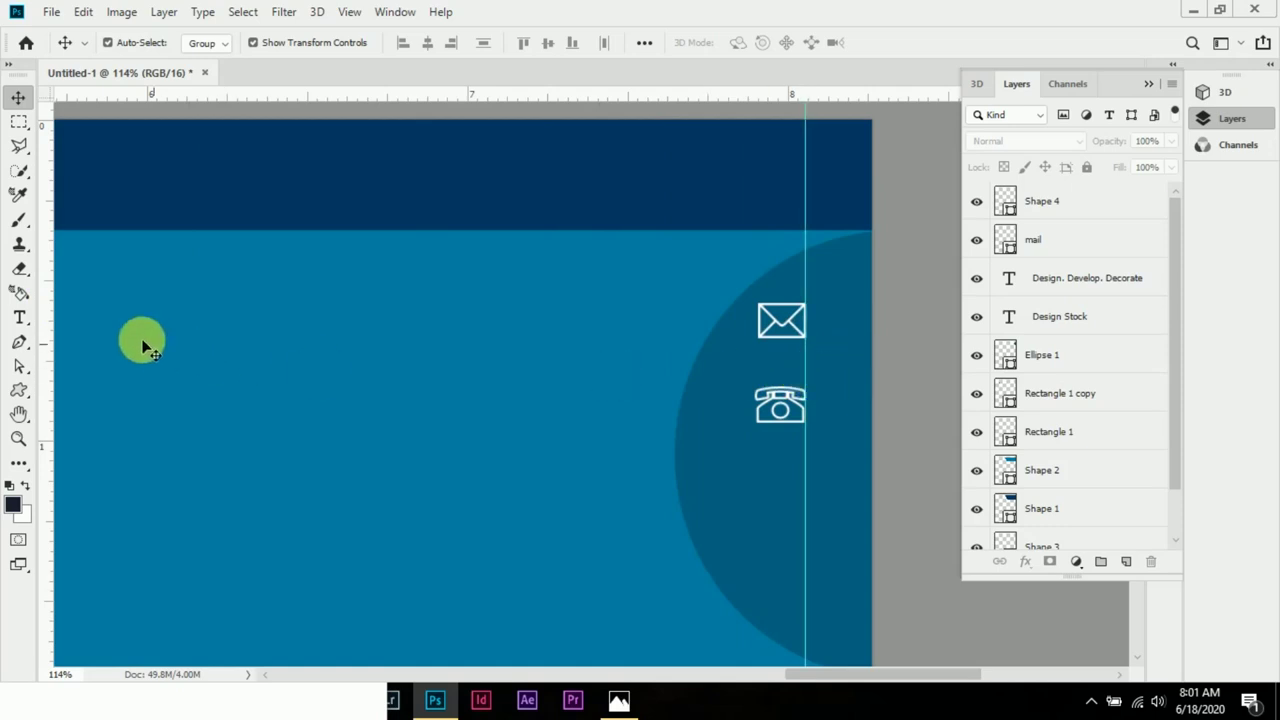
pyautogui.moveTo(47, 314); pyautogui.dragTo(763, 403)
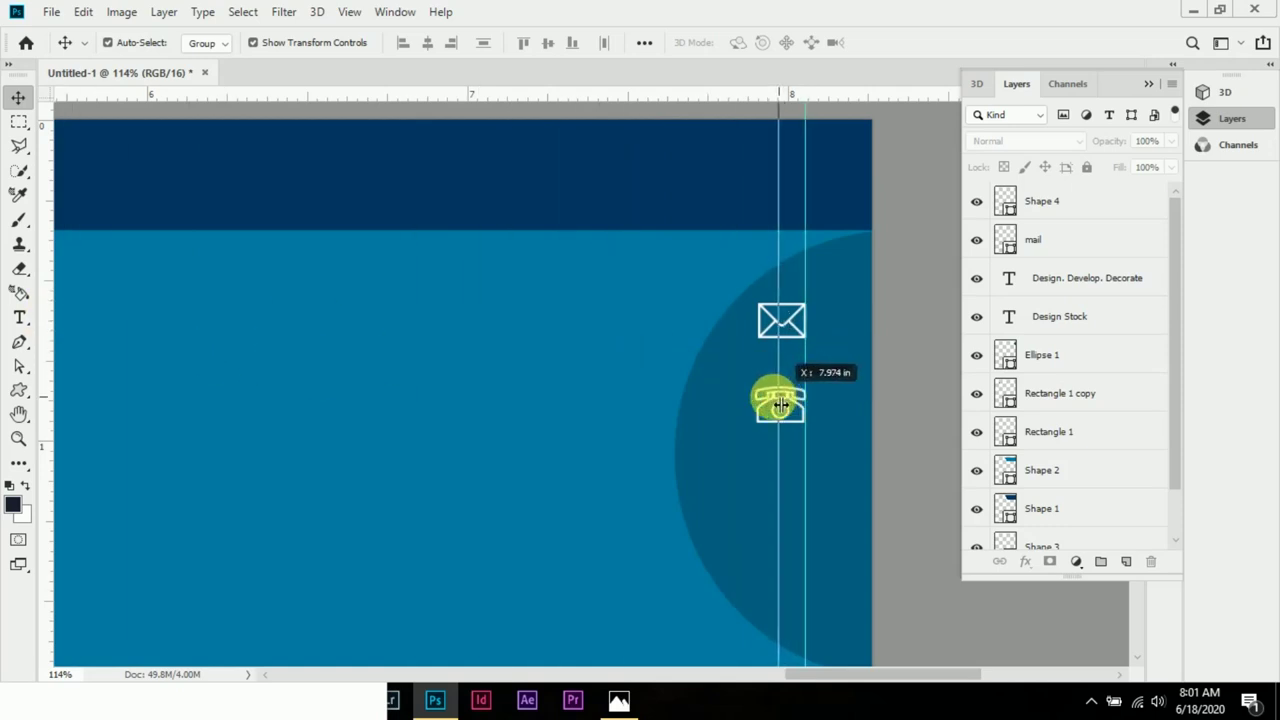
pyautogui.moveTo(763, 403); pyautogui.dragTo(766, 403)
pyautogui.scroll(-3, 780, 506)
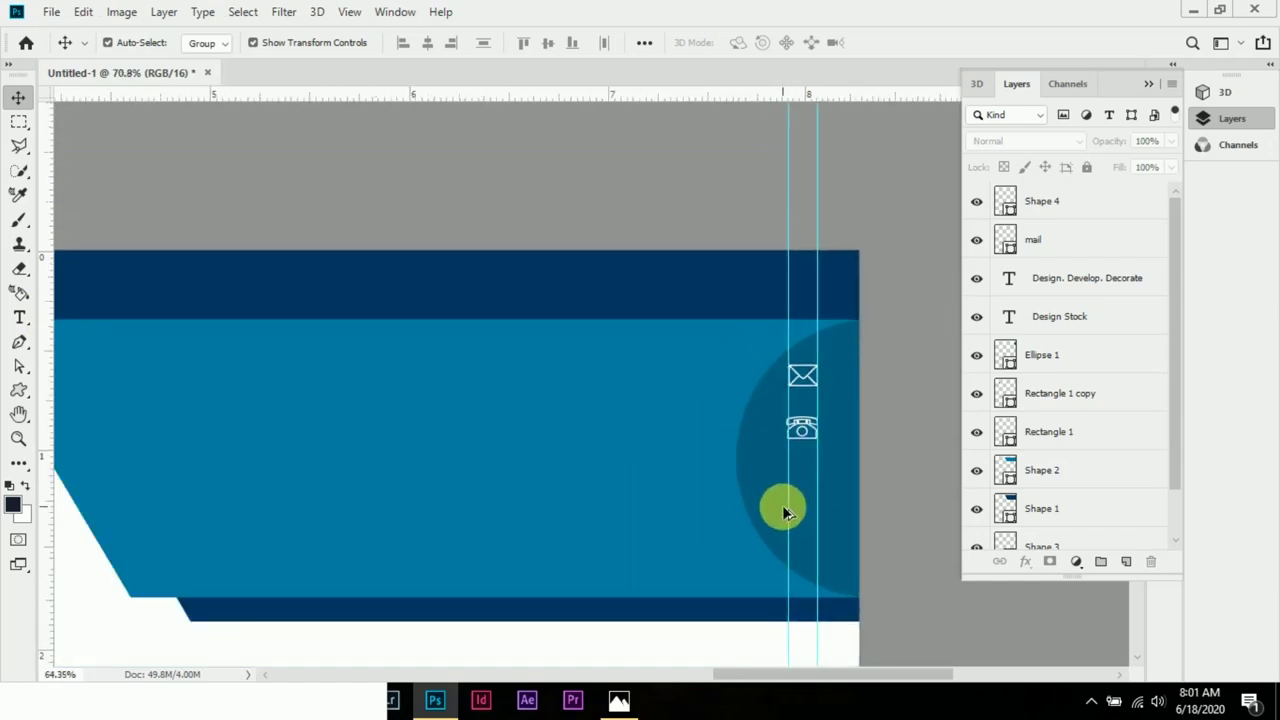
# - Draw a globe custom shape on the blue band as the Shape 5 layer
pyautogui.click(19, 395)
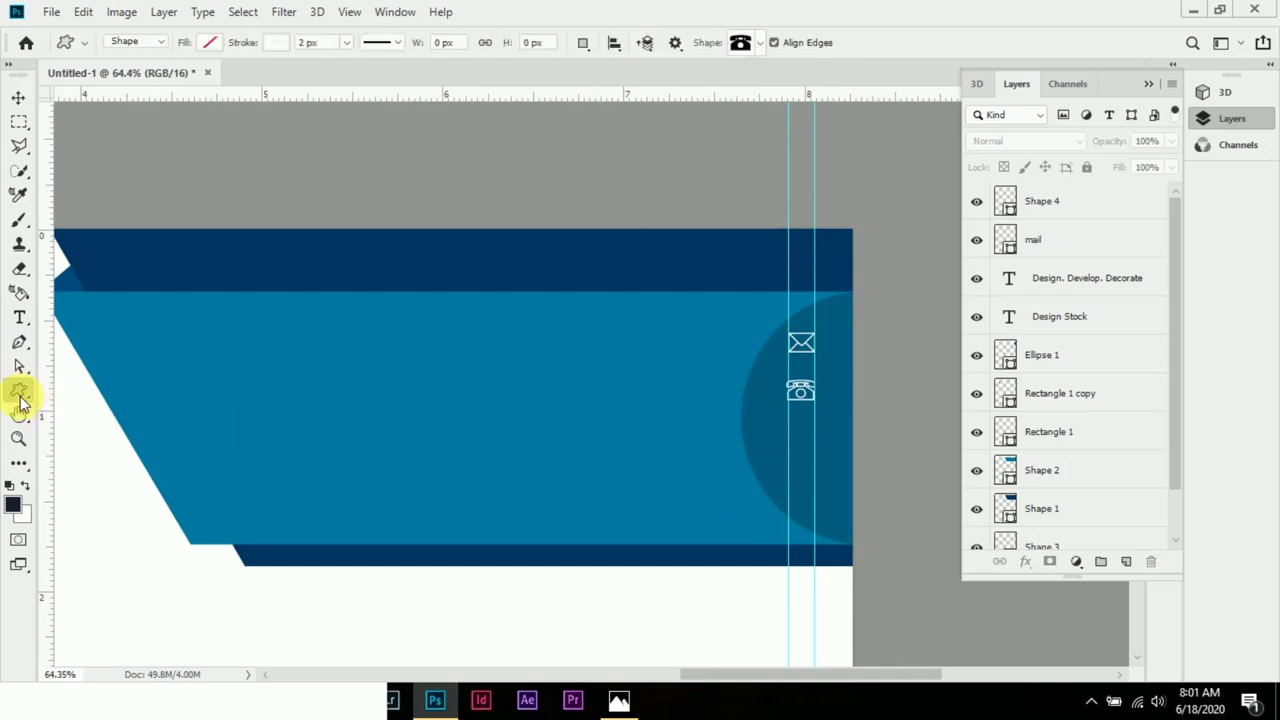
pyautogui.click(759, 45)
pyautogui.scroll(-2, 760, 140)
pyautogui.scroll(-2, 760, 140)
pyautogui.scroll(-2, 765, 155)
pyautogui.scroll(-1, 765, 155)
pyautogui.scroll(-2, 765, 155)
pyautogui.scroll(-1, 766, 156)
pyautogui.scroll(-1, 768, 157)
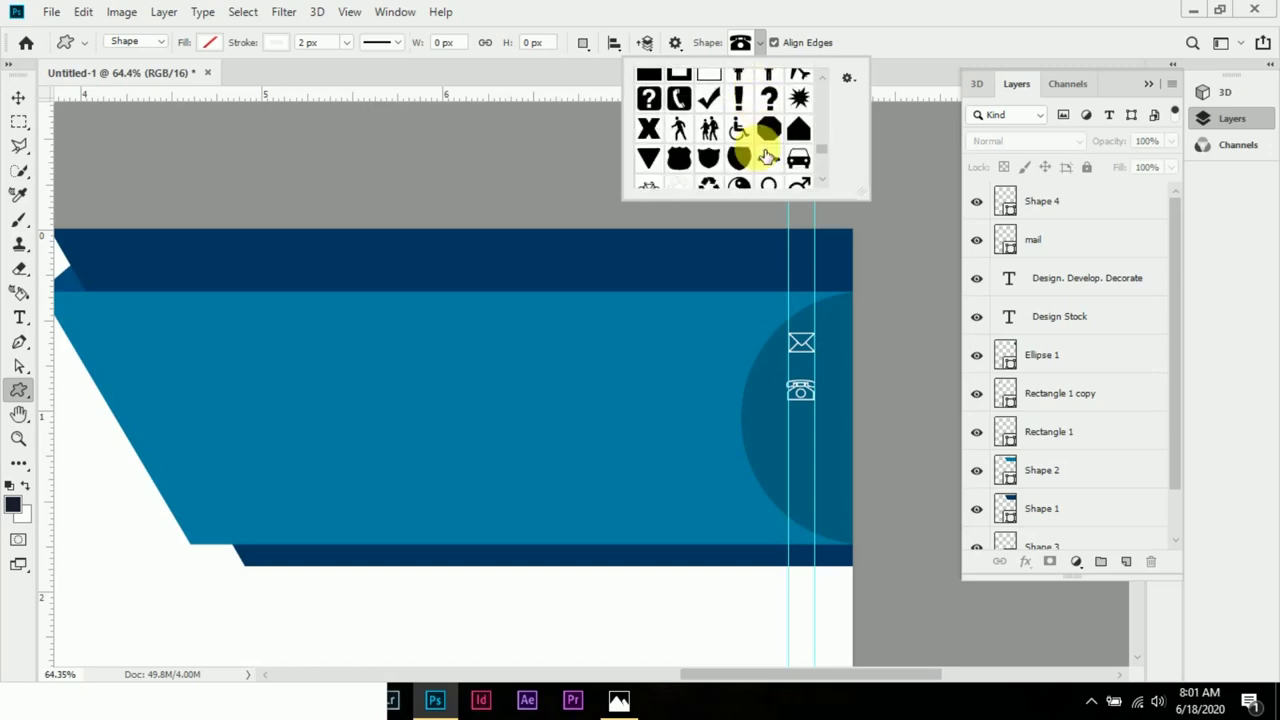
pyautogui.scroll(-2, 766, 157)
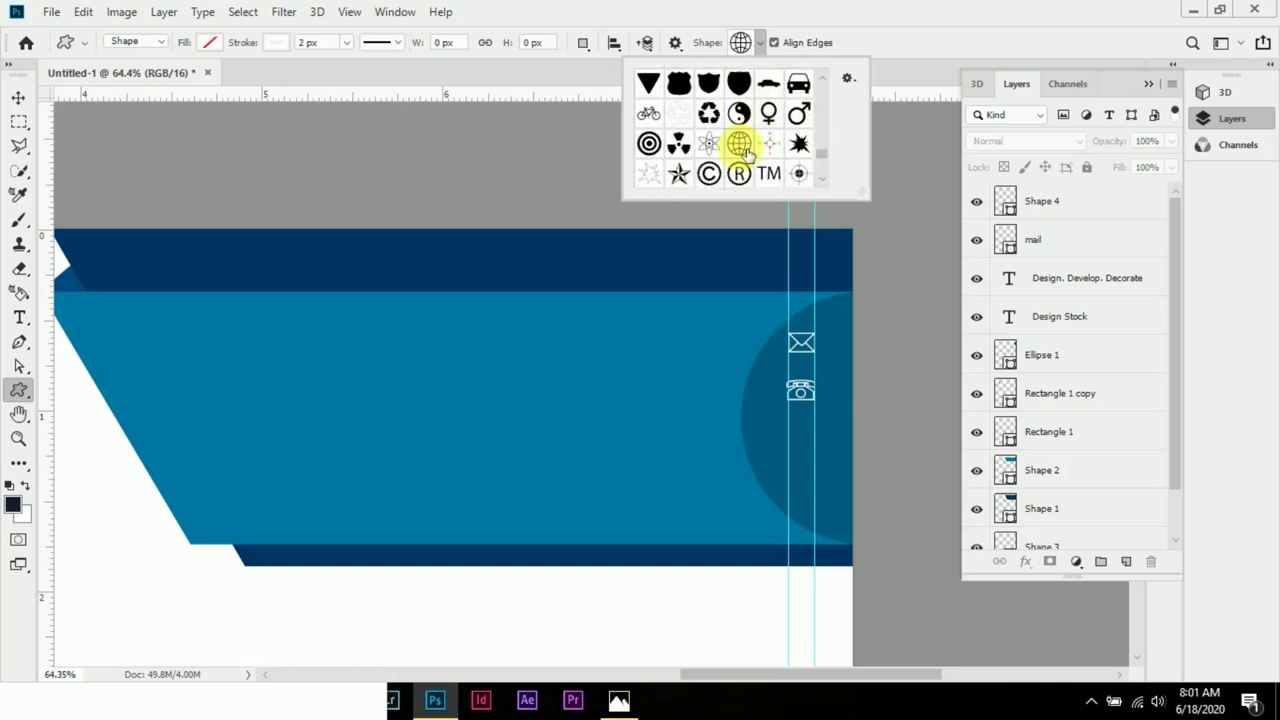
pyautogui.click(612, 377)
pyautogui.moveTo(608, 371); pyautogui.dragTo(667, 422)
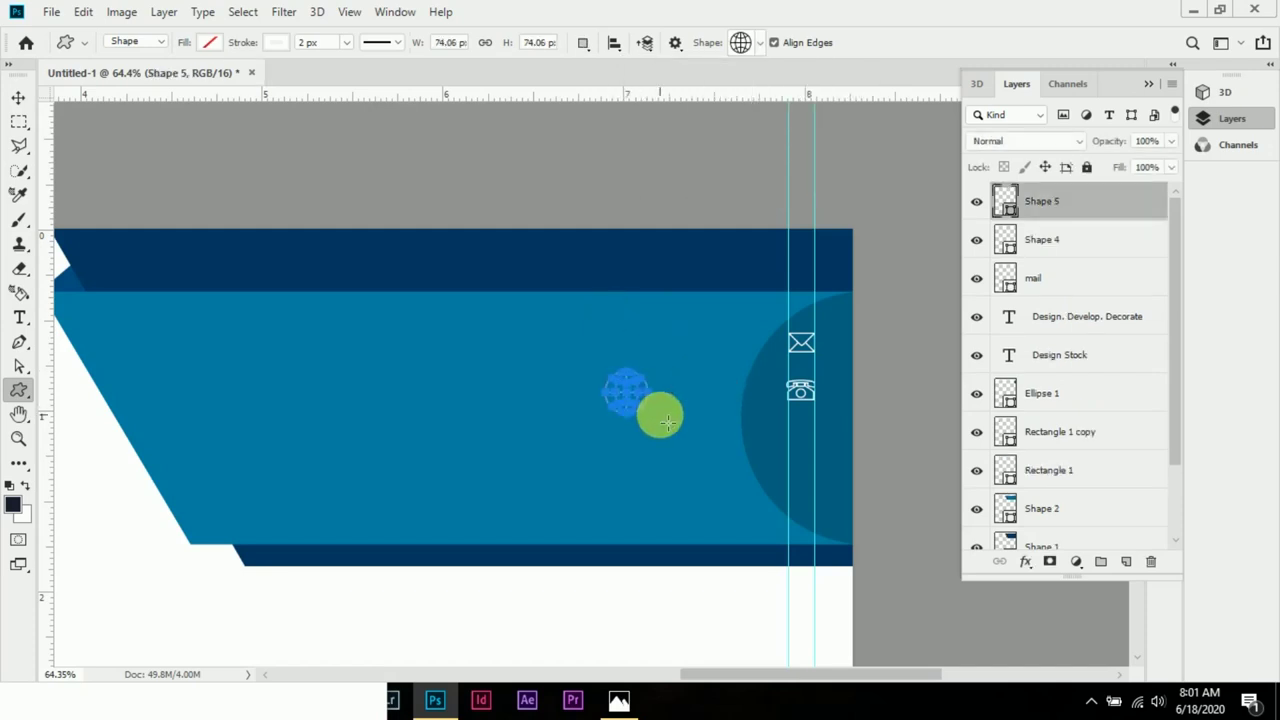
# - Shrink the globe to about 73% and place it between the guides below the telephone
pyautogui.click(18, 97)
pyautogui.scroll(2, 578, 405)
pyautogui.moveTo(590, 402); pyautogui.dragTo(846, 486)
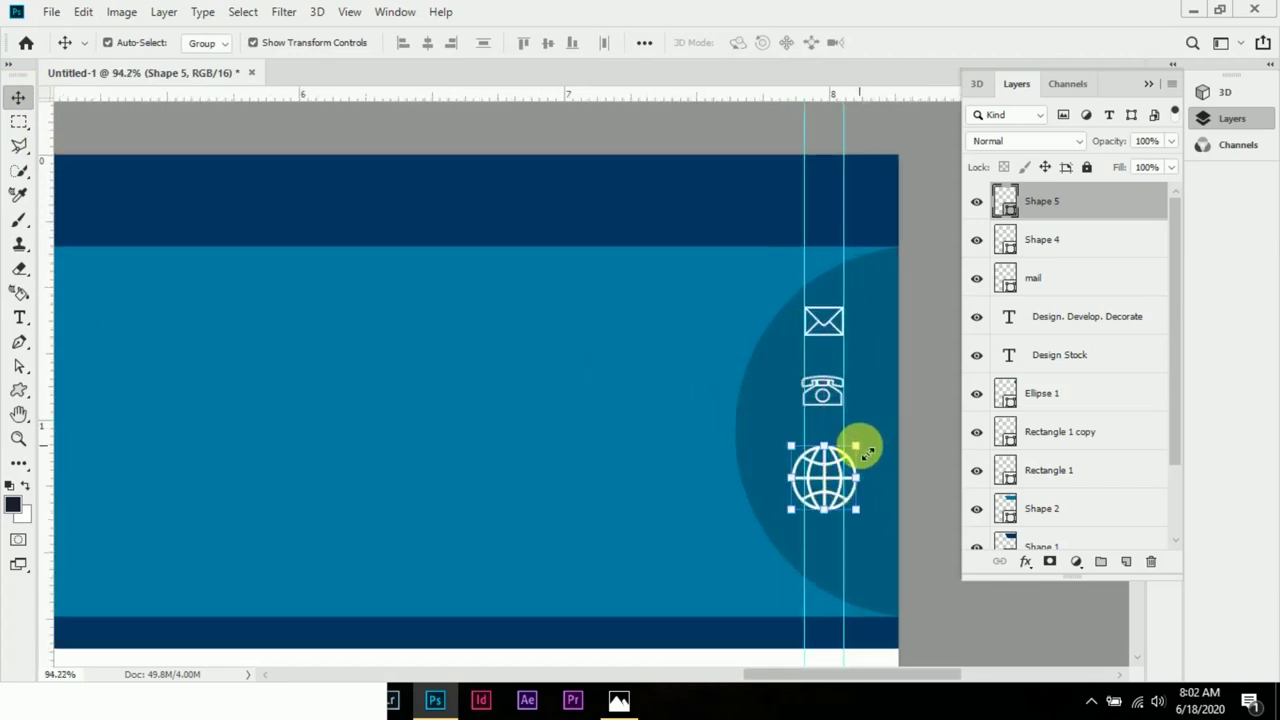
pyautogui.moveTo(866, 452); pyautogui.dragTo(824, 483)
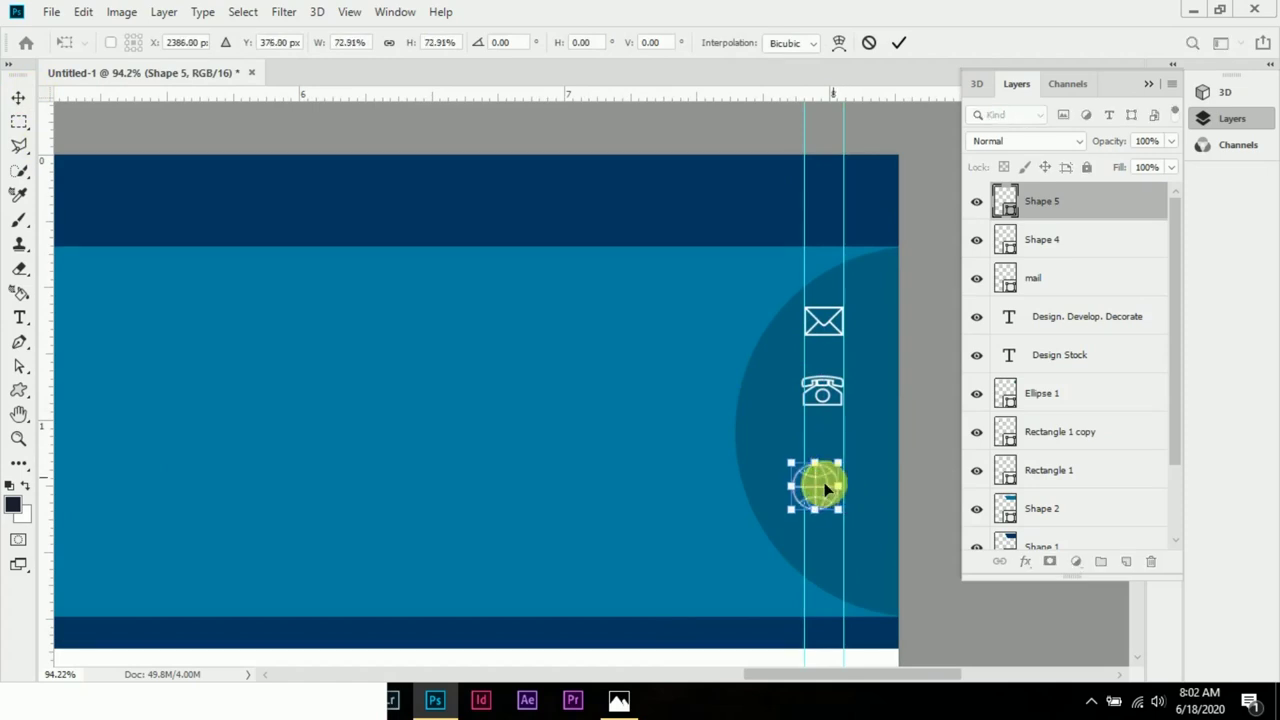
pyautogui.moveTo(829, 481); pyautogui.dragTo(831, 478)
pyautogui.scroll(3, 905, 486)
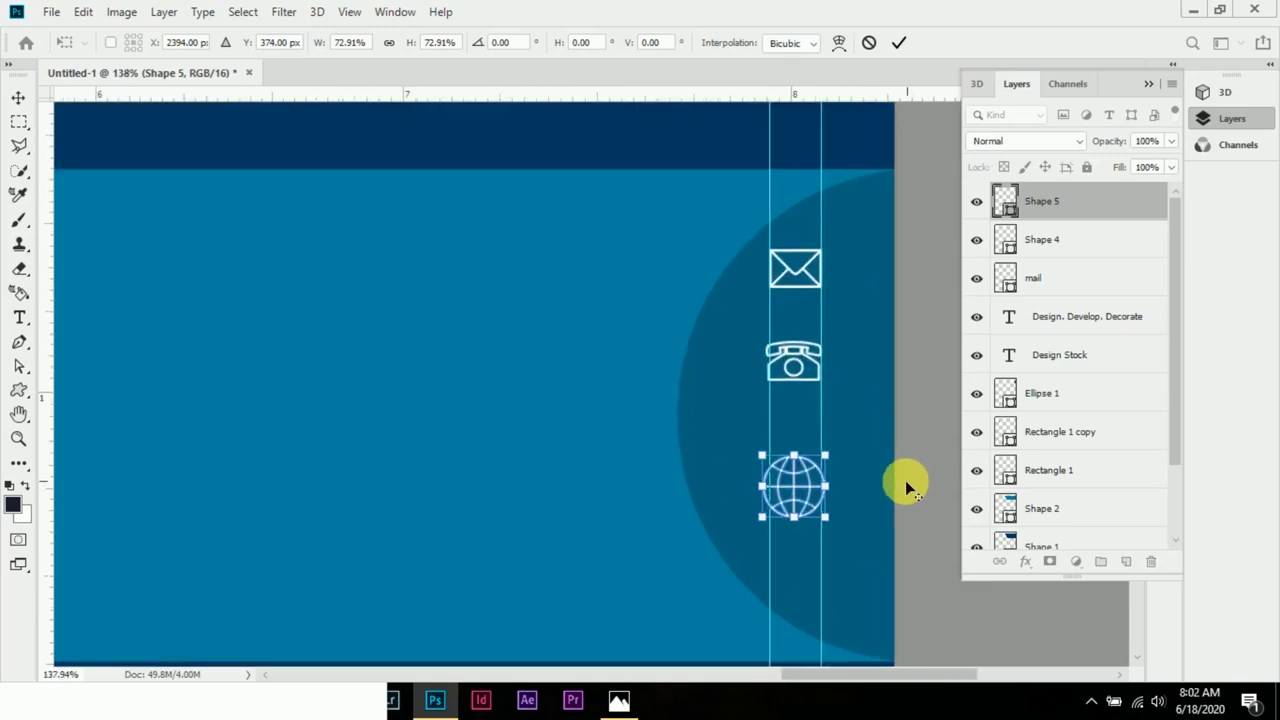
pyautogui.scroll(2, 850, 475)
pyautogui.moveTo(787, 465); pyautogui.dragTo(785, 449)
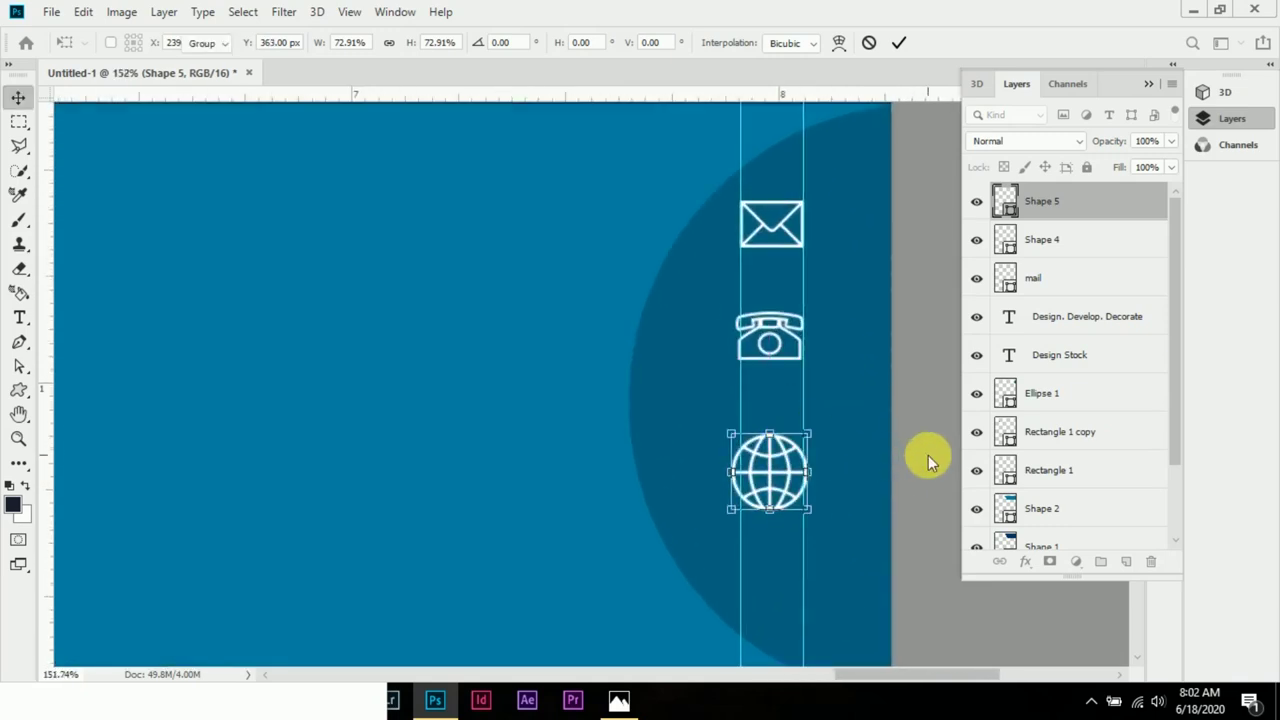
pyautogui.press('Return')
pyautogui.scroll(-3, 912, 475)
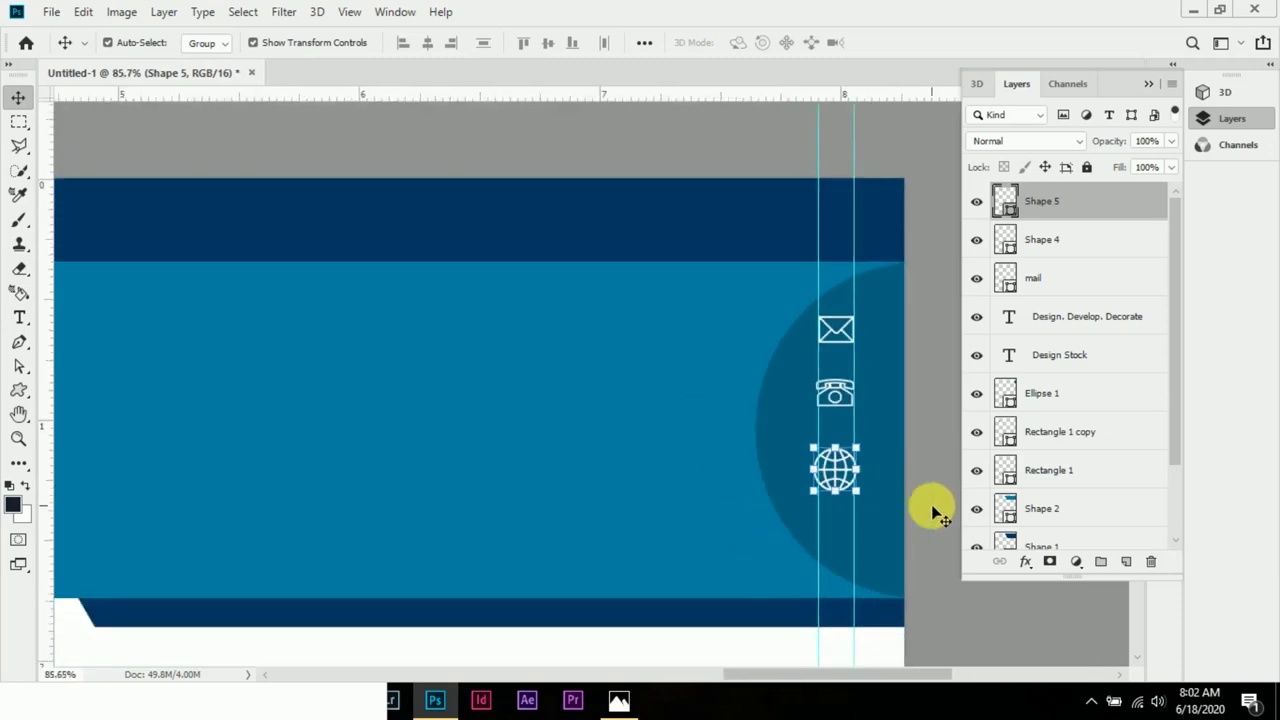
pyautogui.click(935, 513)
pyautogui.scroll(-3, 831, 491)
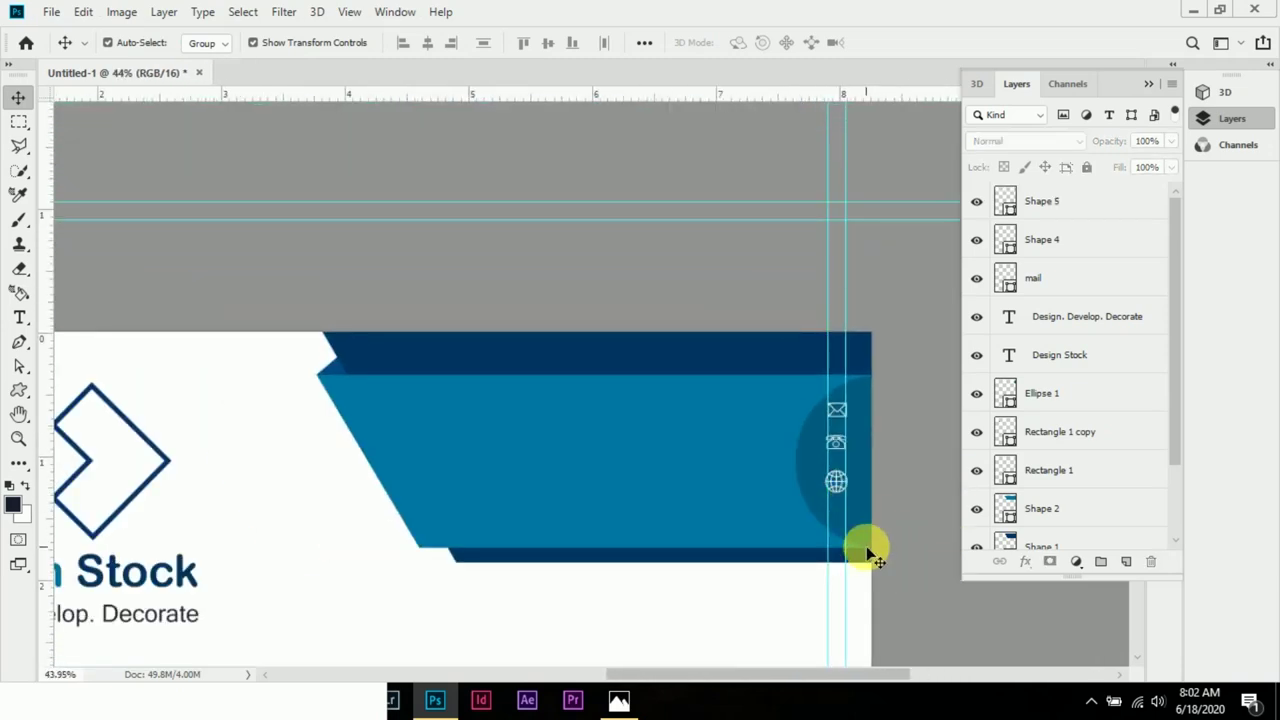
# - Choose the teardrop custom shape and draw a small drop on the blue header as Shape 6
pyautogui.scroll(1, 484, 405)
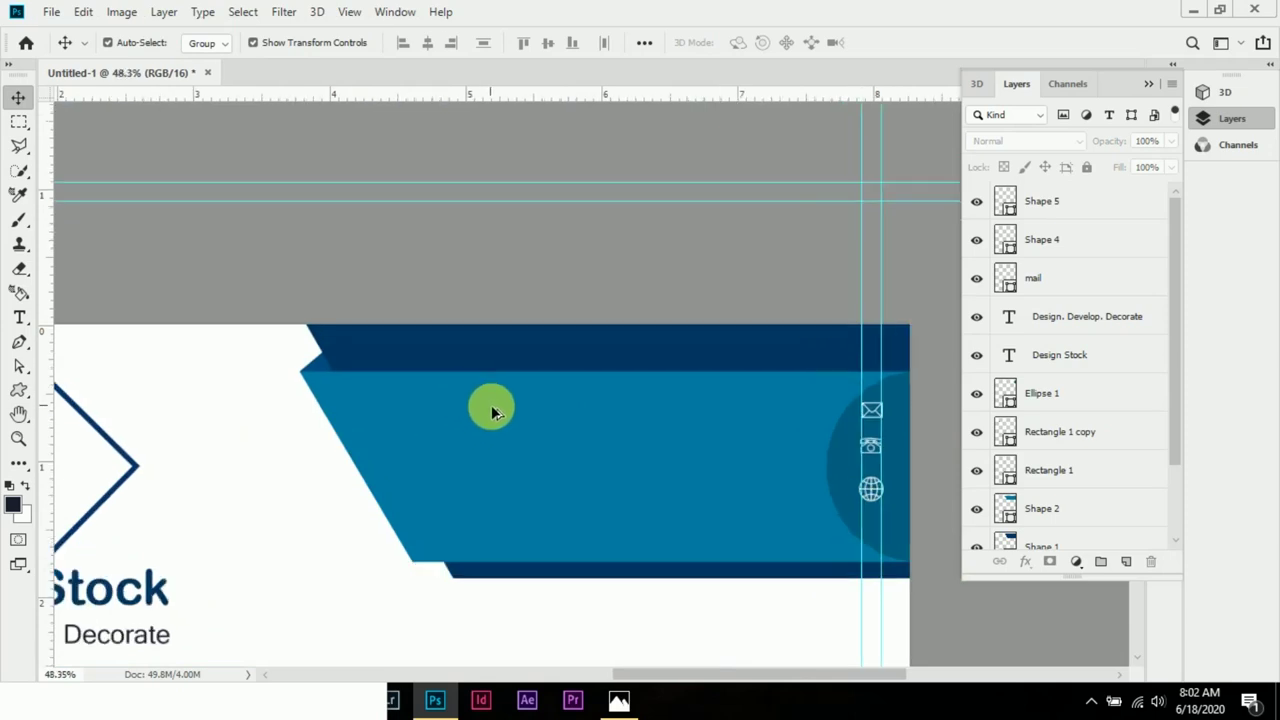
pyautogui.click(20, 390)
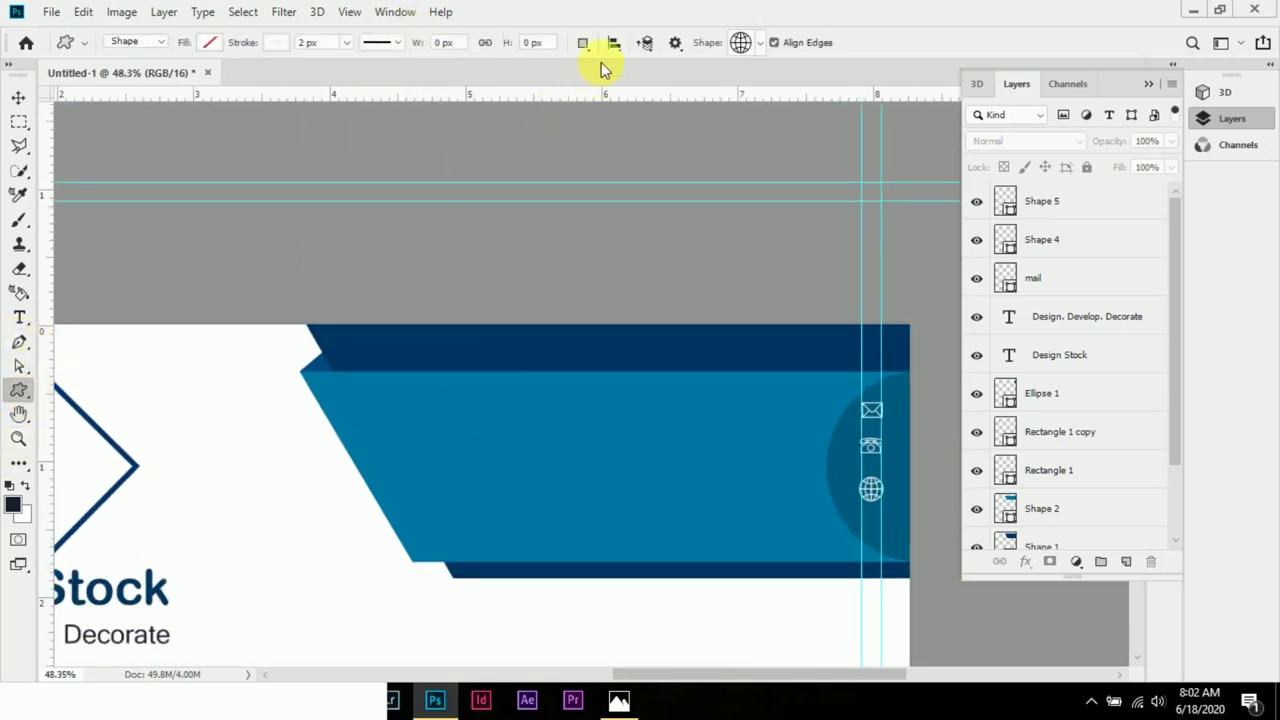
pyautogui.click(763, 45)
pyautogui.scroll(-1, 785, 140)
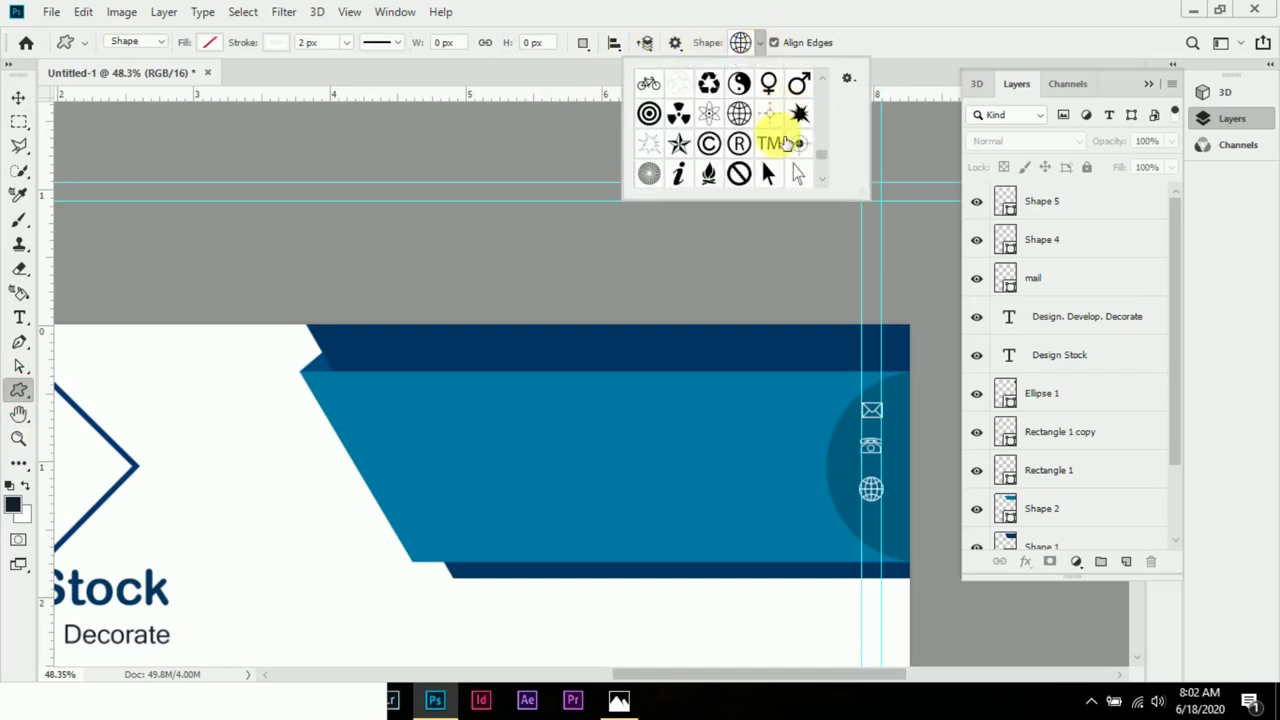
pyautogui.scroll(-2, 777, 140)
pyautogui.scroll(-2, 775, 135)
pyautogui.scroll(-2, 776, 138)
pyautogui.scroll(-2, 778, 142)
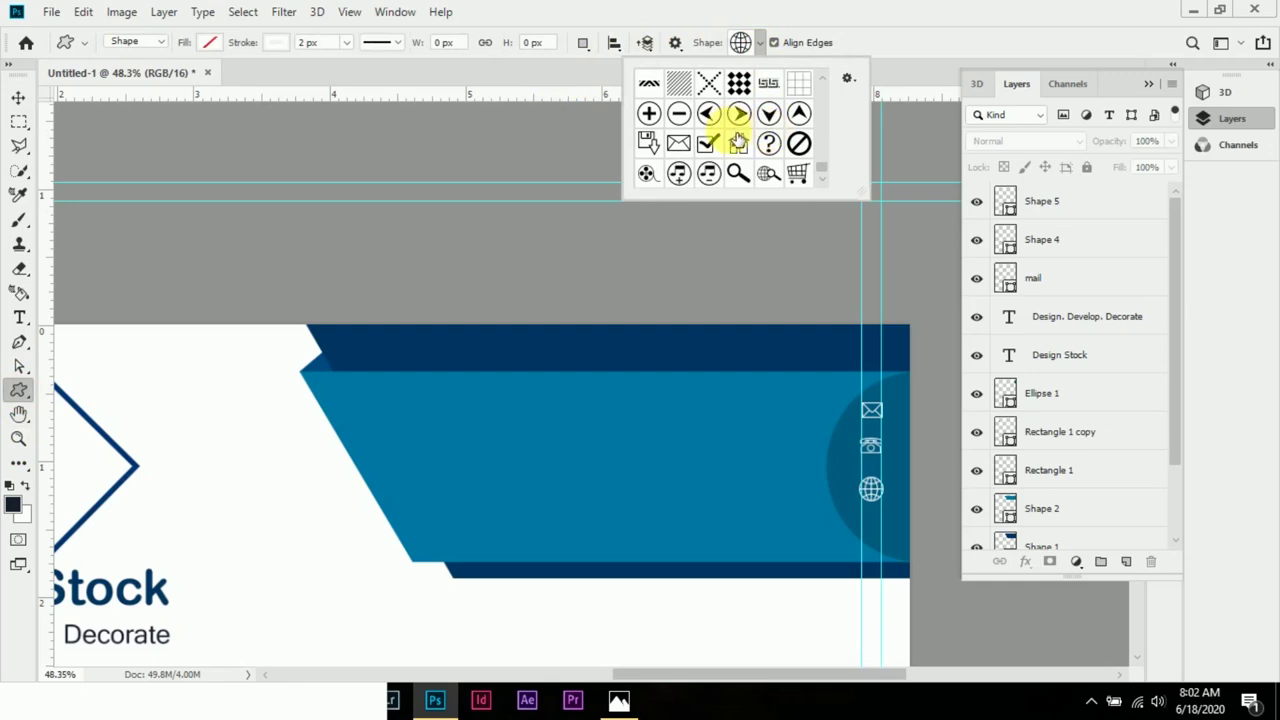
pyautogui.scroll(-1, 750, 143)
pyautogui.scroll(1, 763, 147)
pyautogui.scroll(2, 762, 147)
pyautogui.scroll(2, 760, 148)
pyautogui.scroll(1, 757, 148)
pyautogui.scroll(1, 757, 148)
pyautogui.scroll(1, 755, 147)
pyautogui.scroll(1, 750, 145)
pyautogui.scroll(1, 686, 118)
pyautogui.scroll(2, 695, 123)
pyautogui.scroll(1, 708, 127)
pyautogui.scroll(2, 711, 124)
pyautogui.scroll(1, 712, 127)
pyautogui.scroll(1, 714, 128)
pyautogui.scroll(1, 722, 130)
pyautogui.scroll(1, 726, 132)
pyautogui.scroll(1, 727, 133)
pyautogui.scroll(1, 728, 134)
pyautogui.scroll(2, 729, 134)
pyautogui.scroll(1, 732, 137)
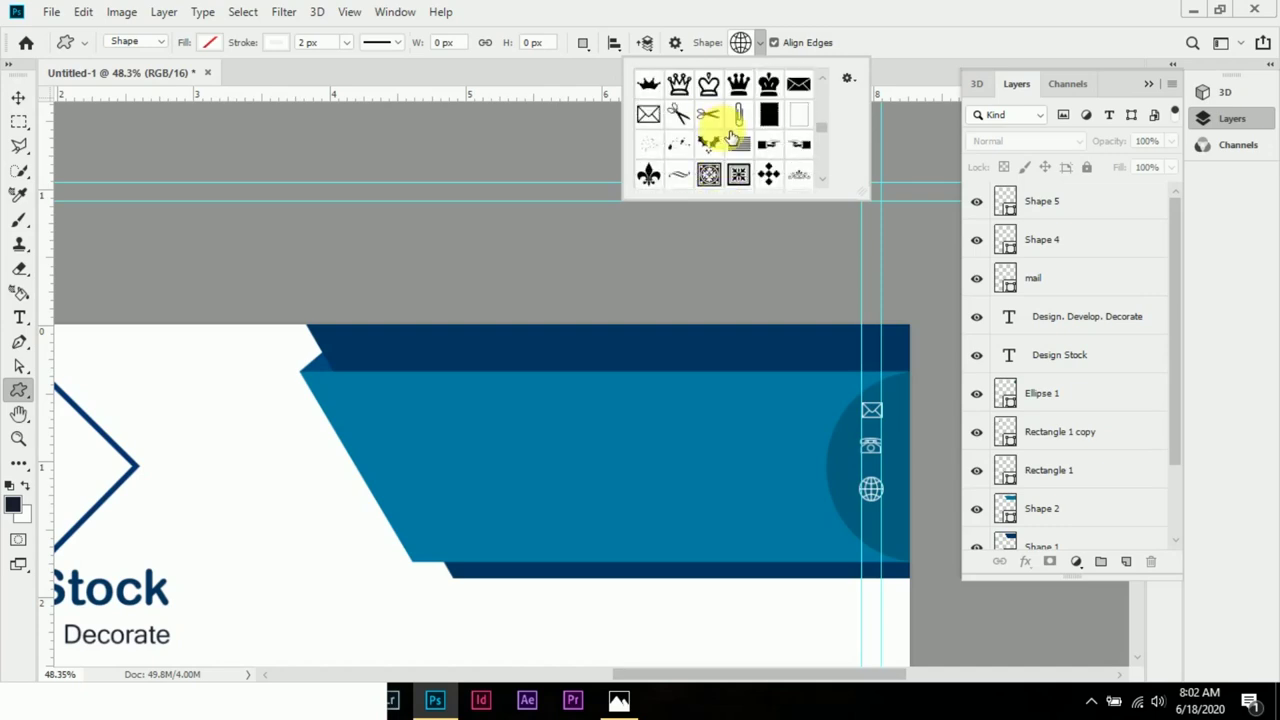
pyautogui.scroll(1, 733, 137)
pyautogui.scroll(2, 734, 137)
pyautogui.scroll(1, 734, 137)
pyautogui.scroll(1, 735, 137)
pyautogui.scroll(1, 735, 137)
pyautogui.scroll(1, 735, 137)
pyautogui.scroll(1, 735, 137)
pyautogui.scroll(2, 735, 137)
pyautogui.scroll(2, 735, 137)
pyautogui.scroll(1, 735, 138)
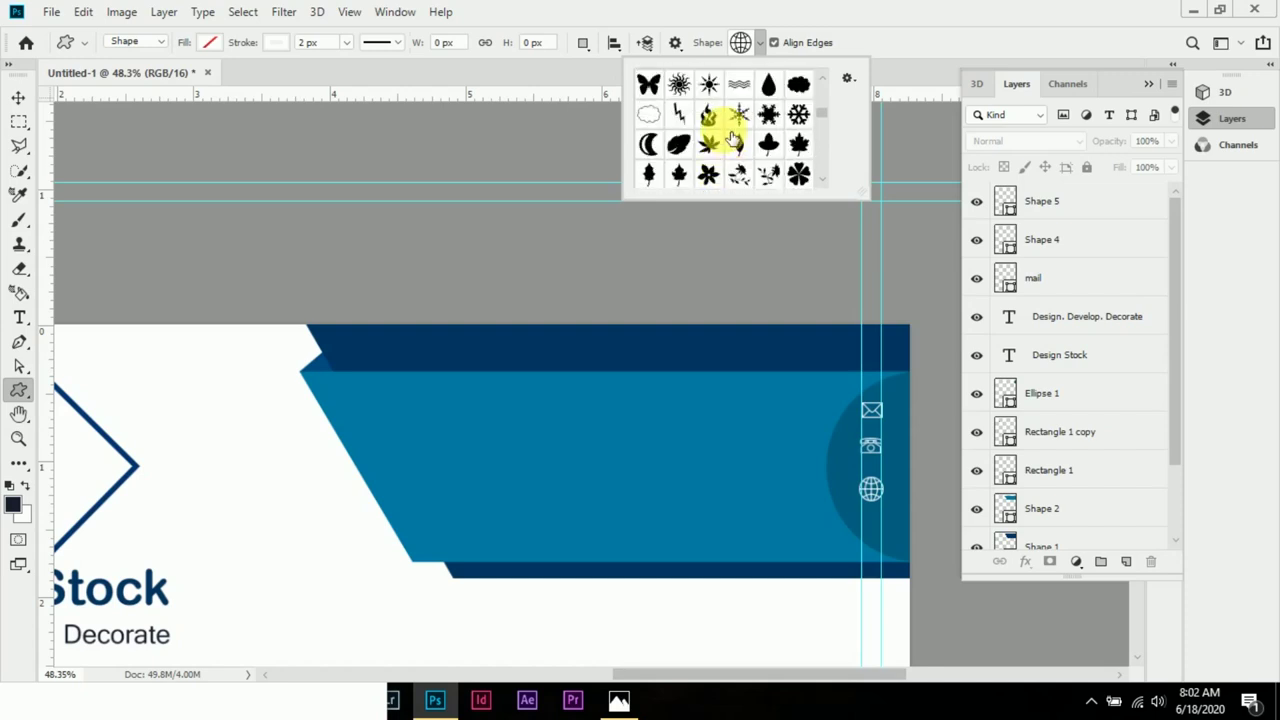
pyautogui.click(770, 88)
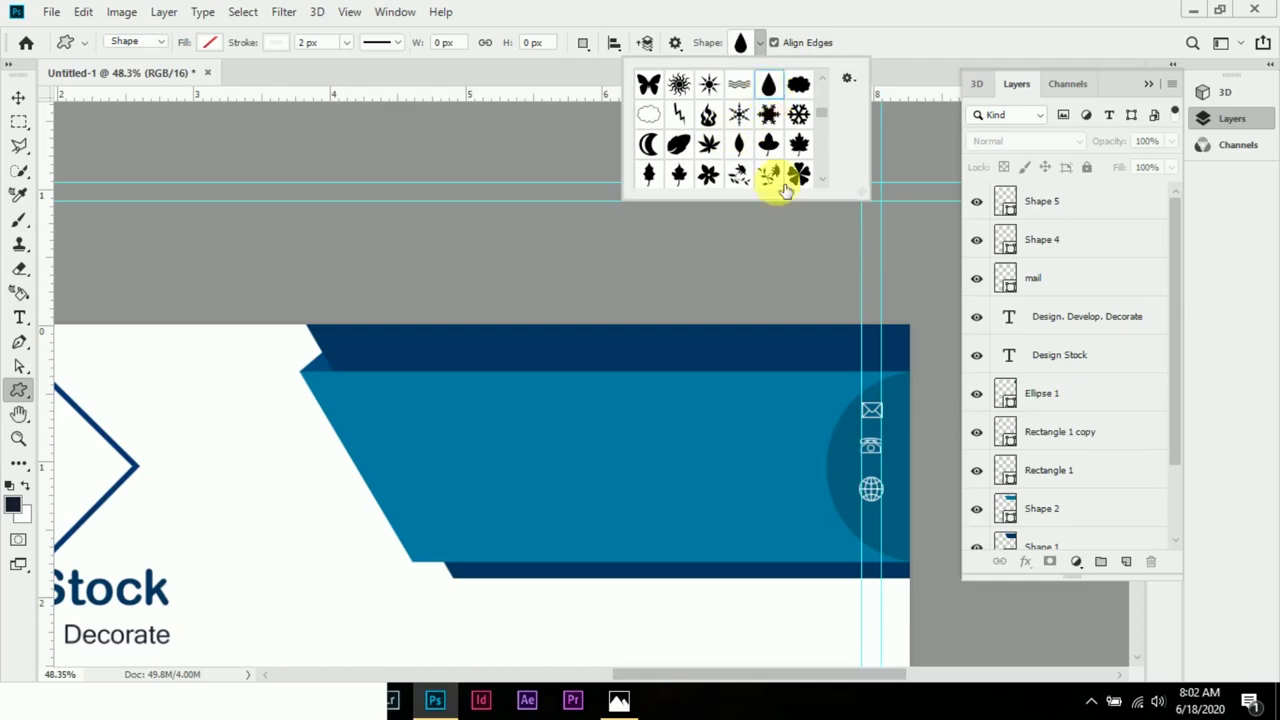
pyautogui.moveTo(720, 432); pyautogui.dragTo(757, 468)
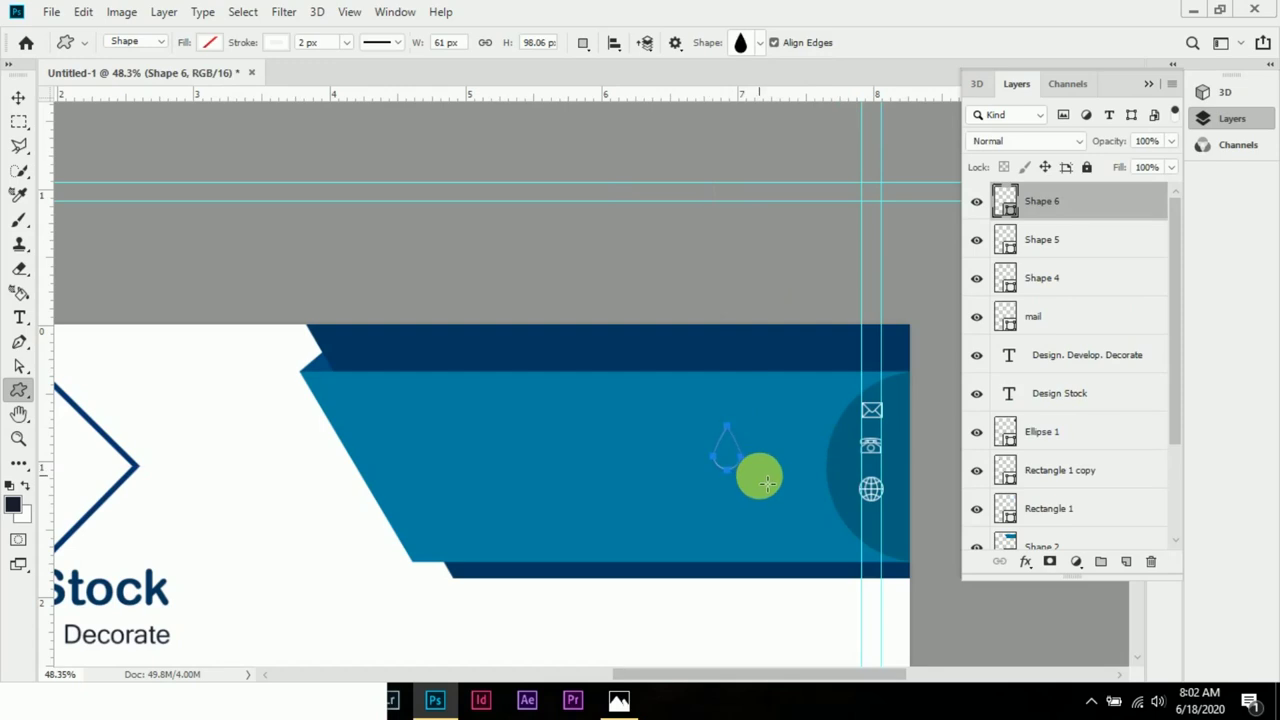
# - Rotate the white teardrop about 180° so its point faces down
pyautogui.scroll(2, 765, 482)
pyautogui.scroll(2, 755, 462)
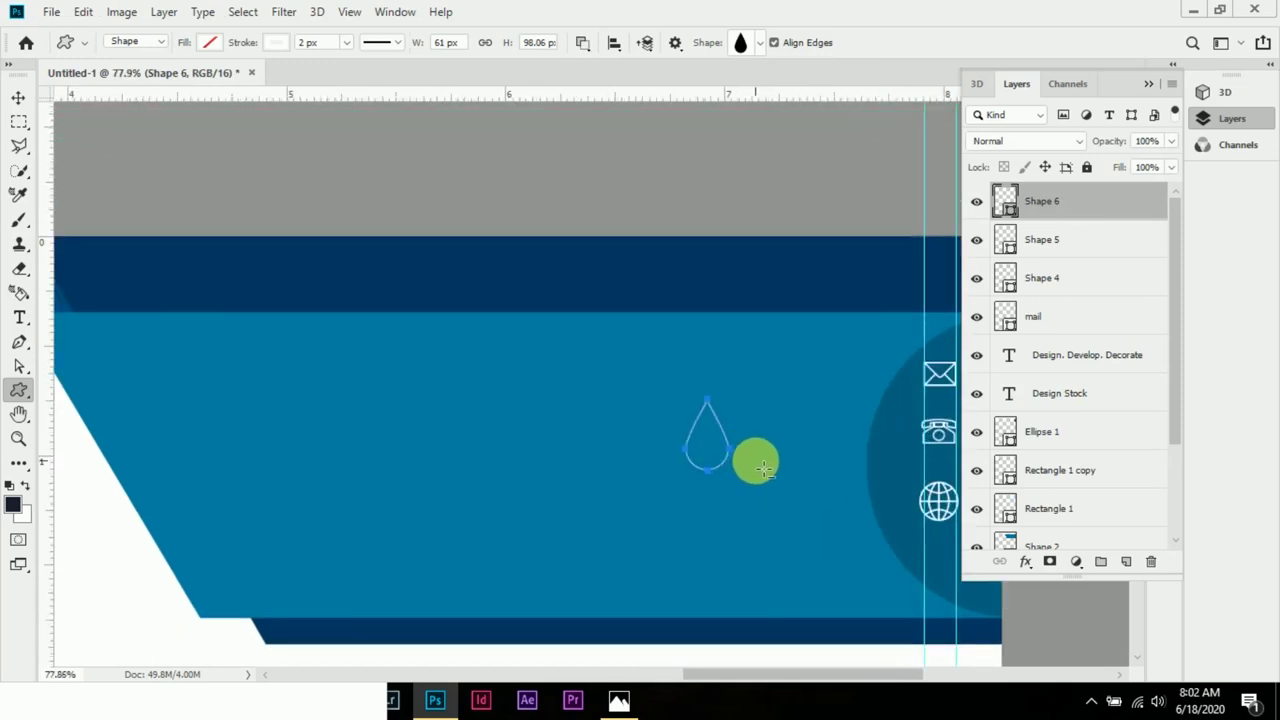
pyautogui.click(22, 97)
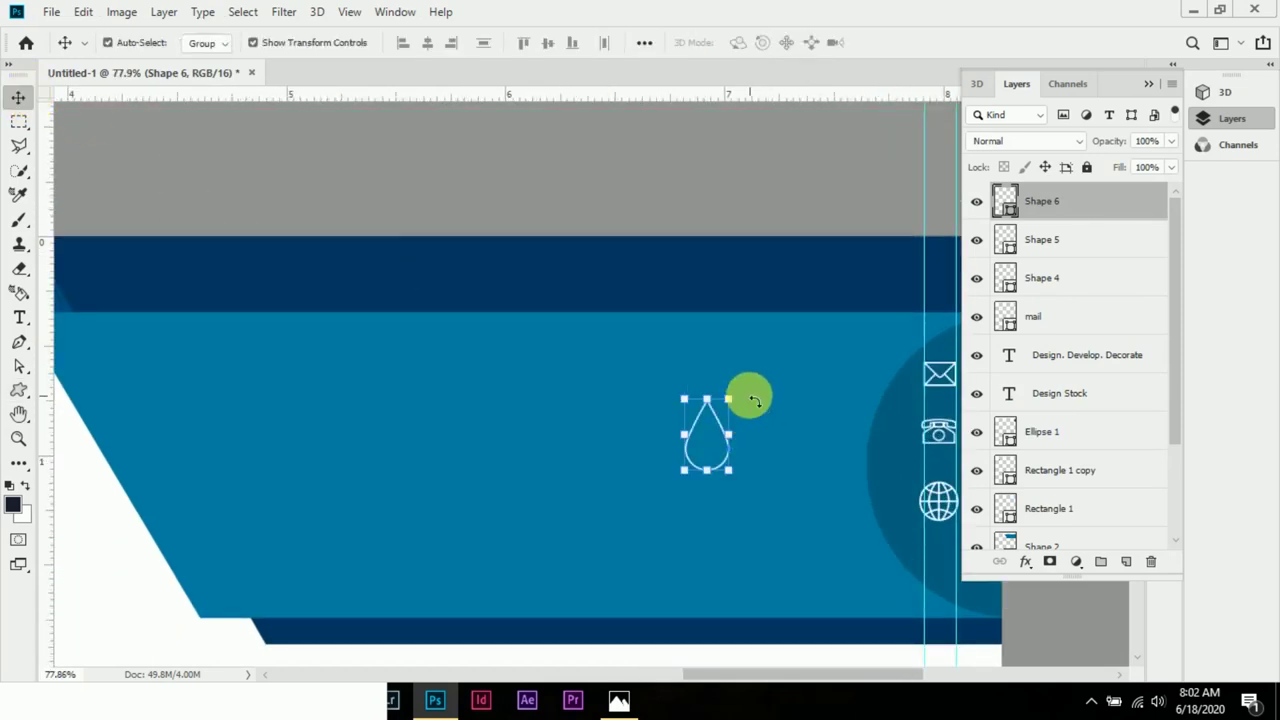
pyautogui.moveTo(752, 399); pyautogui.dragTo(609, 540)
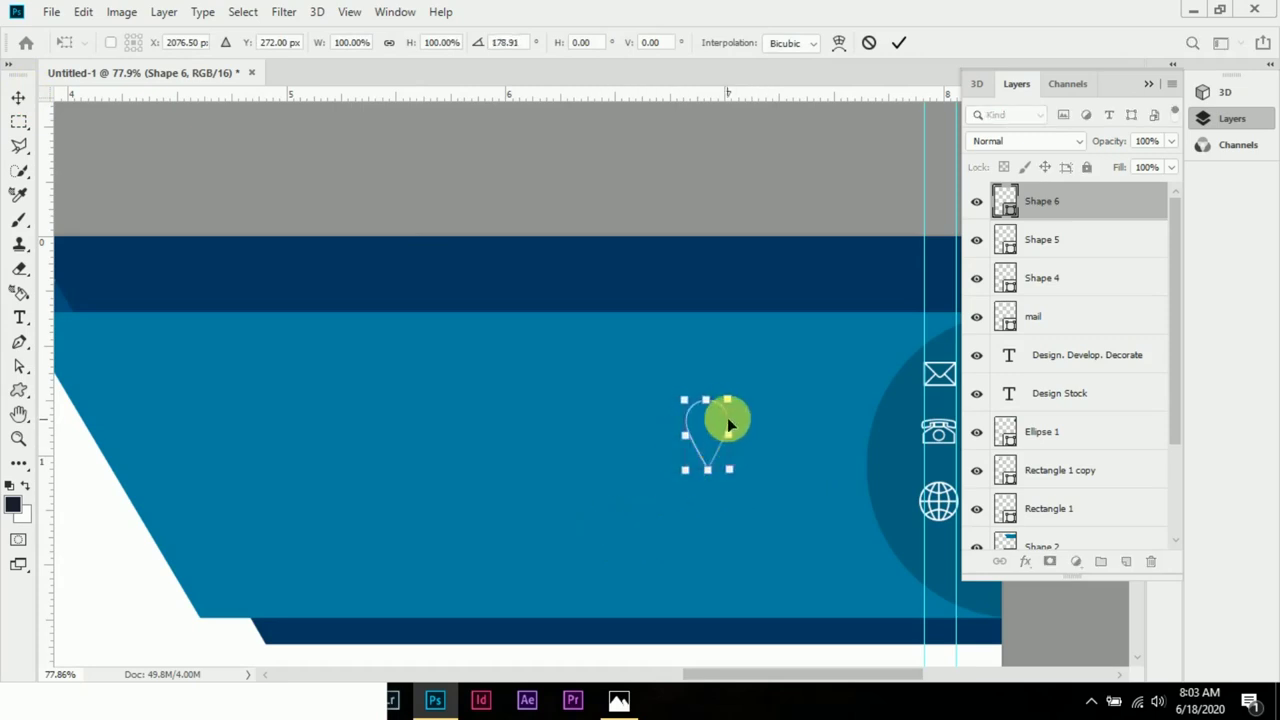
# - Scale the teardrop to about 59% by 58% and place it under the globe between the guides
pyautogui.moveTo(739, 407); pyautogui.dragTo(717, 432)
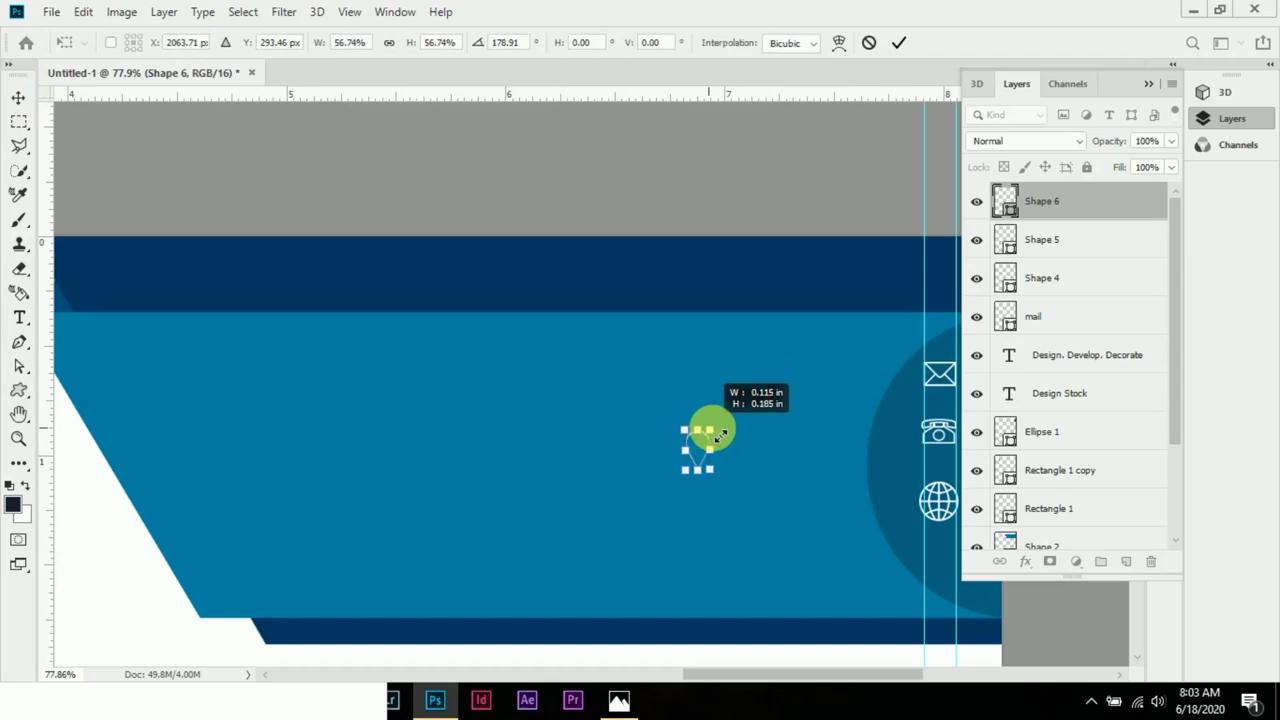
pyautogui.moveTo(720, 433)
pyautogui.mouseDown()
pyautogui.moveTo(620, 455)
pyautogui.moveTo(829, 593)
pyautogui.mouseUp()
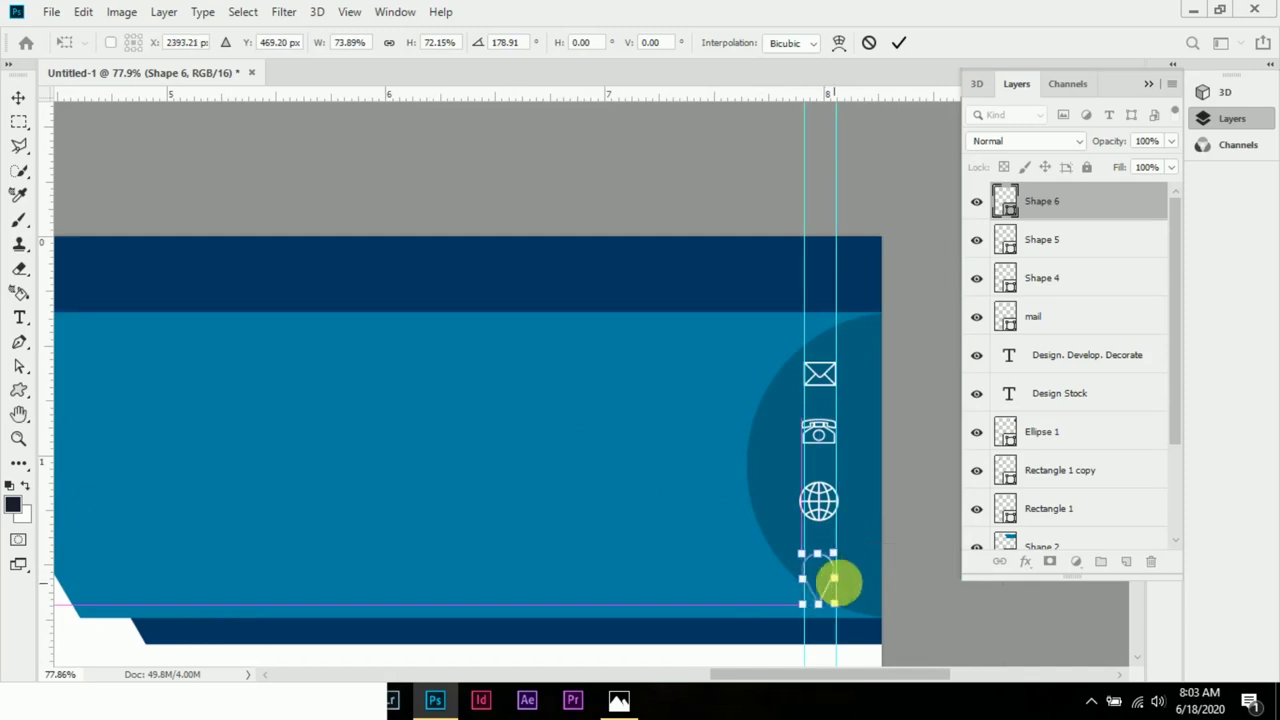
pyautogui.moveTo(829, 593); pyautogui.dragTo(870, 606)
pyautogui.scroll(2, 868, 605)
pyautogui.scroll(2, 829, 594)
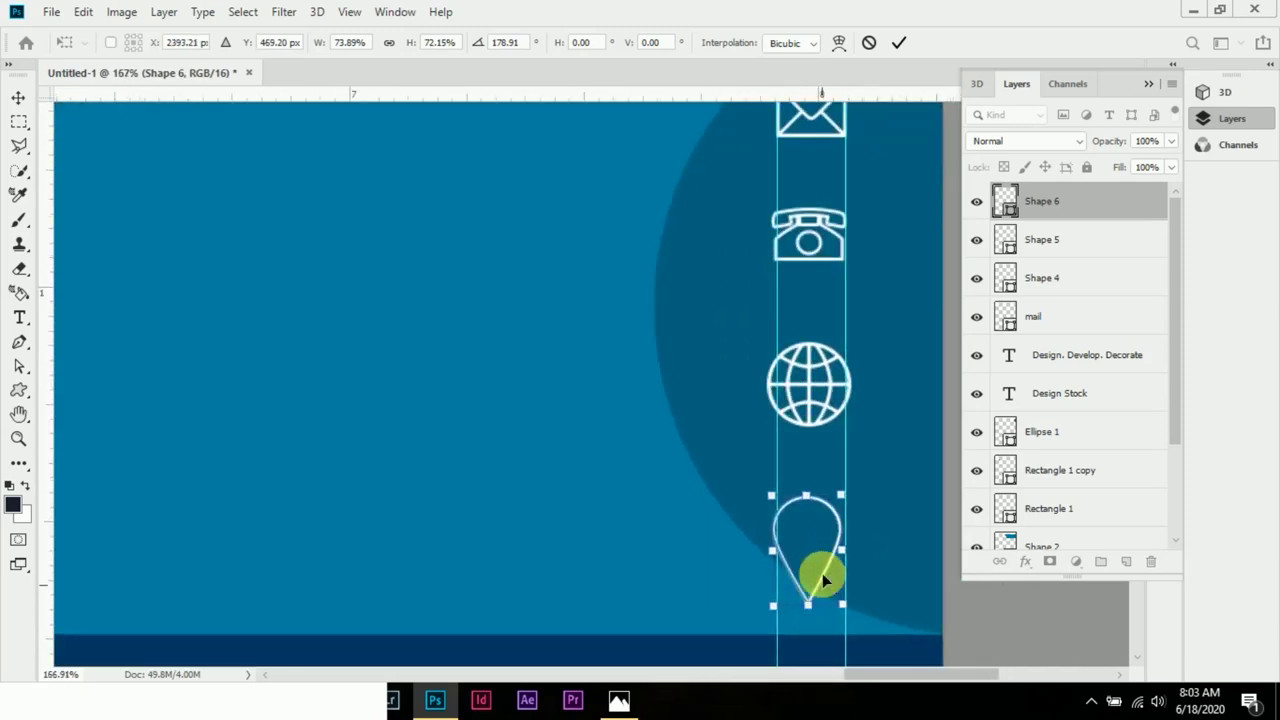
pyautogui.moveTo(840, 504)
pyautogui.mouseDown()
pyautogui.moveTo(826, 534)
pyautogui.moveTo(836, 511)
pyautogui.mouseUp()
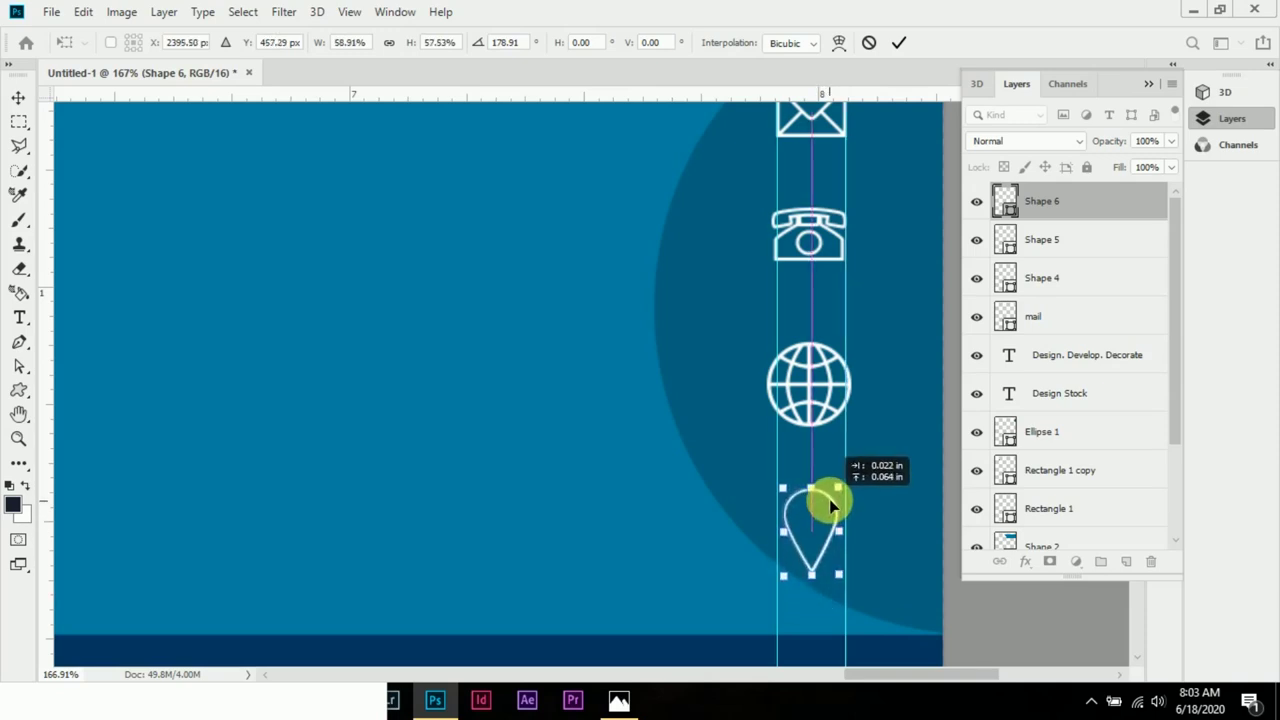
pyautogui.moveTo(836, 511); pyautogui.dragTo(832, 509)
pyautogui.scroll(1, 908, 428)
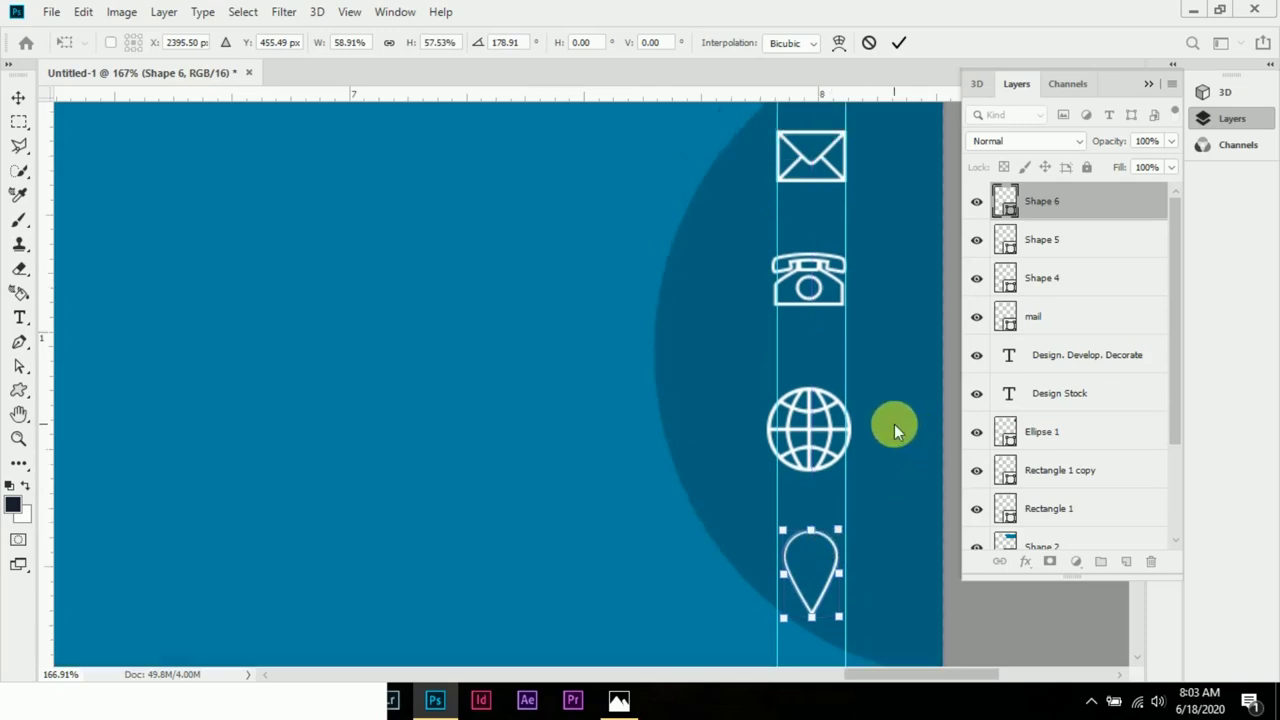
pyautogui.scroll(2, 894, 424)
pyautogui.click(824, 464)
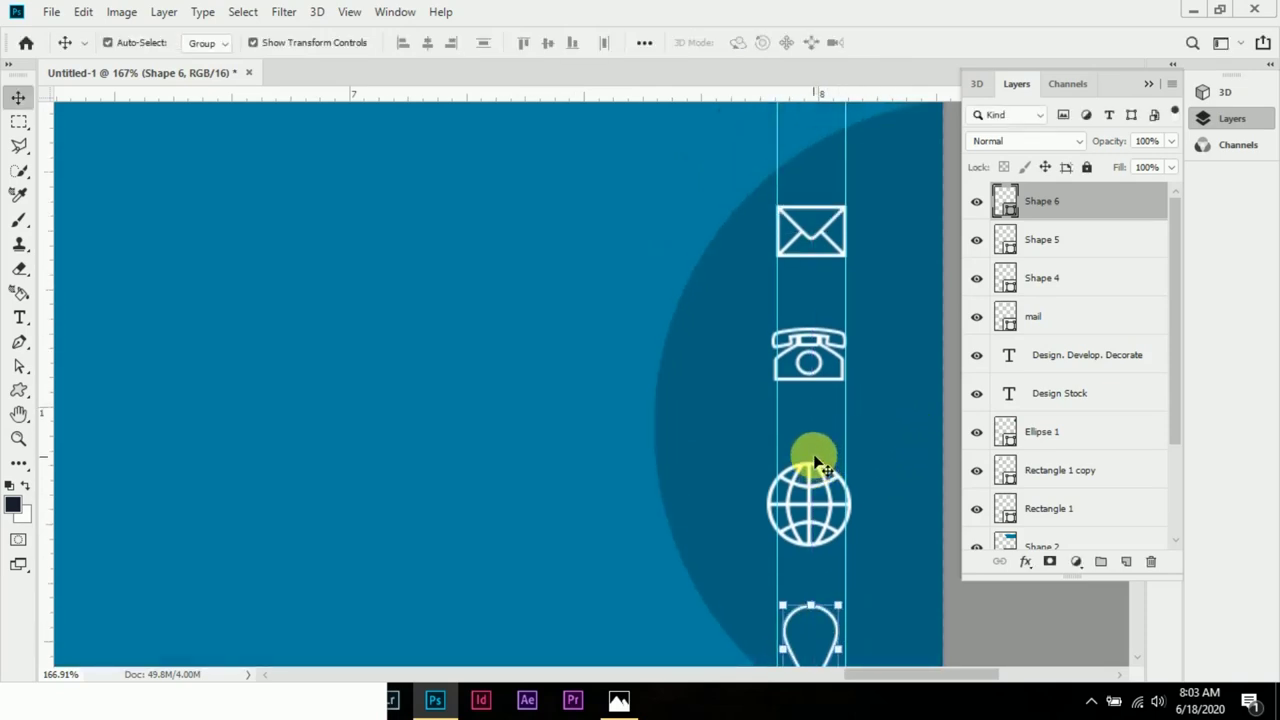
pyautogui.click(823, 470)
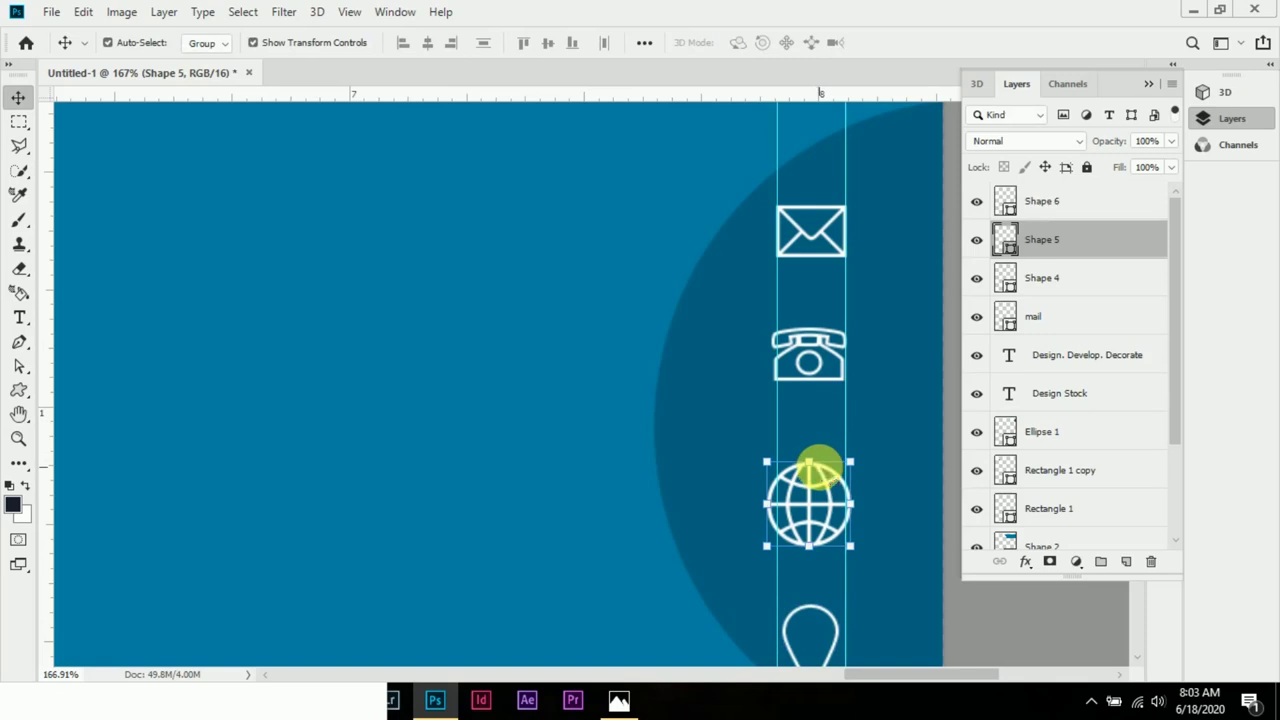
pyautogui.moveTo(816, 466); pyautogui.dragTo(816, 395)
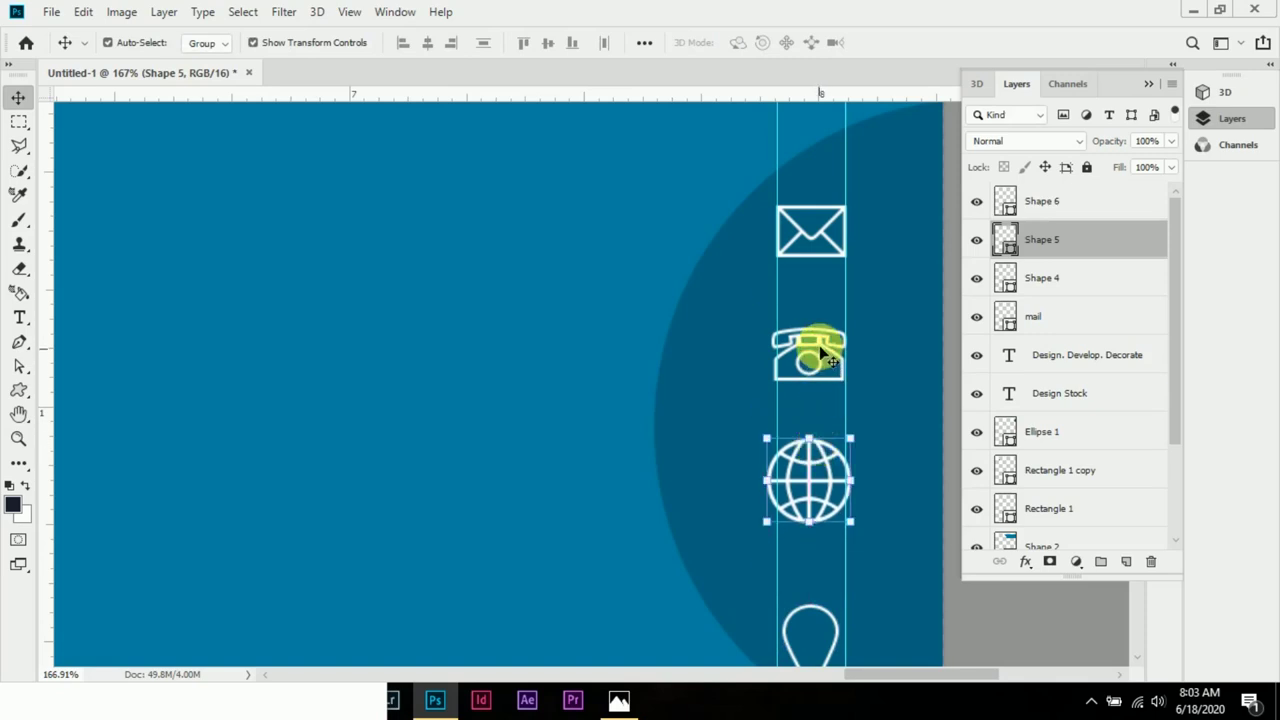
pyautogui.moveTo(820, 350); pyautogui.dragTo(818, 342)
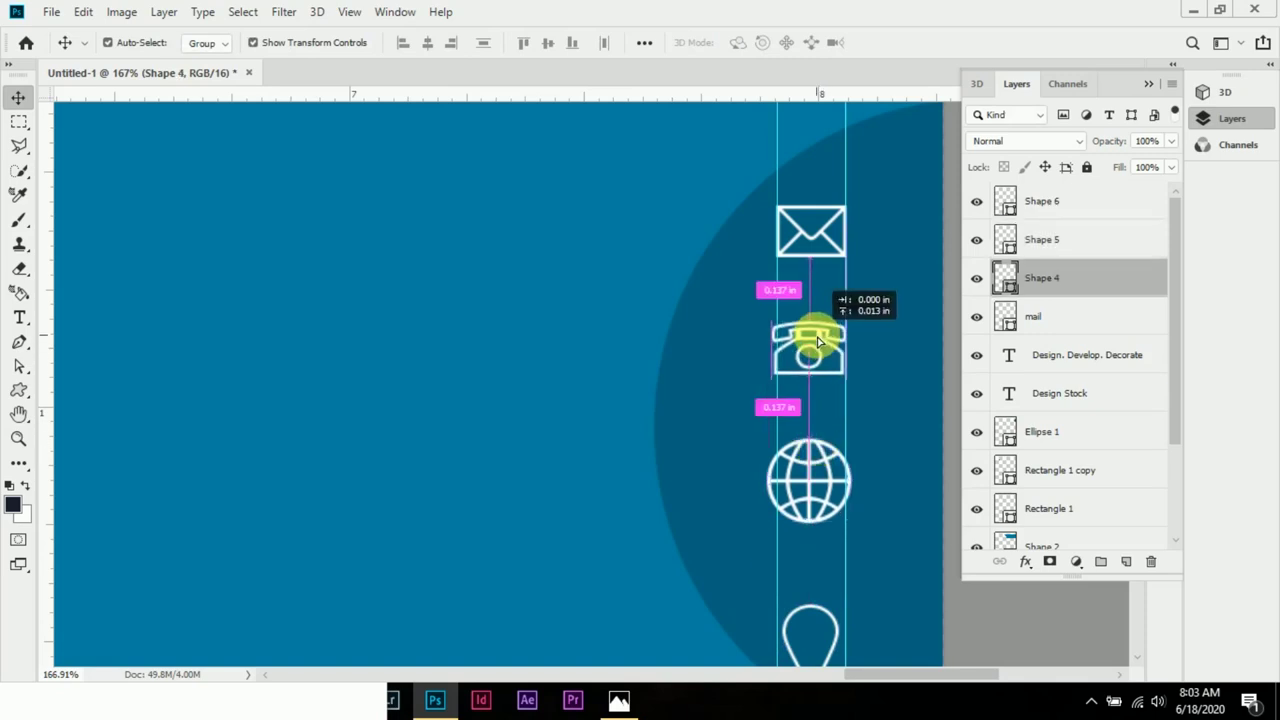
pyautogui.moveTo(818, 342); pyautogui.dragTo(820, 340)
pyautogui.scroll(1, 826, 252)
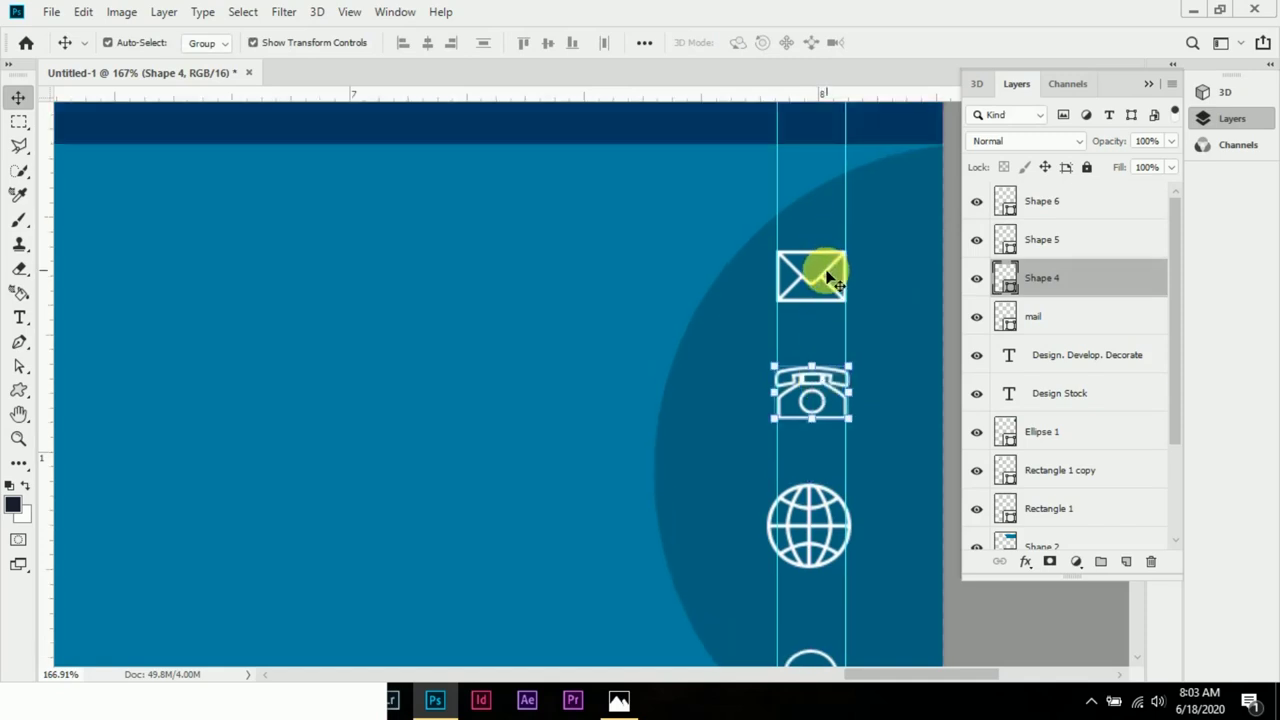
pyautogui.moveTo(826, 278); pyautogui.dragTo(826, 270)
pyautogui.scroll(-2, 849, 466)
pyautogui.scroll(-2, 851, 491)
pyautogui.scroll(-2, 924, 593)
pyautogui.click(958, 614)
pyautogui.scroll(-2, 958, 618)
pyautogui.scroll(-2, 958, 622)
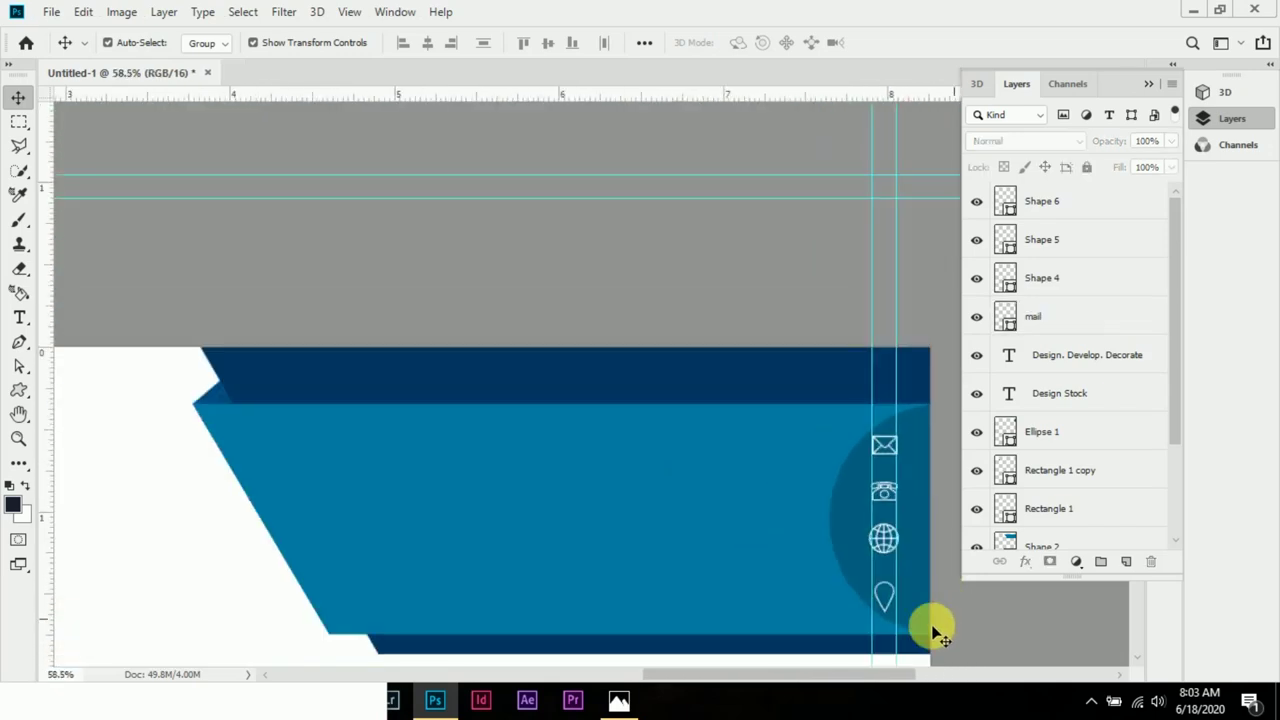
pyautogui.moveTo(872, 240); pyautogui.dragTo(14, 306)
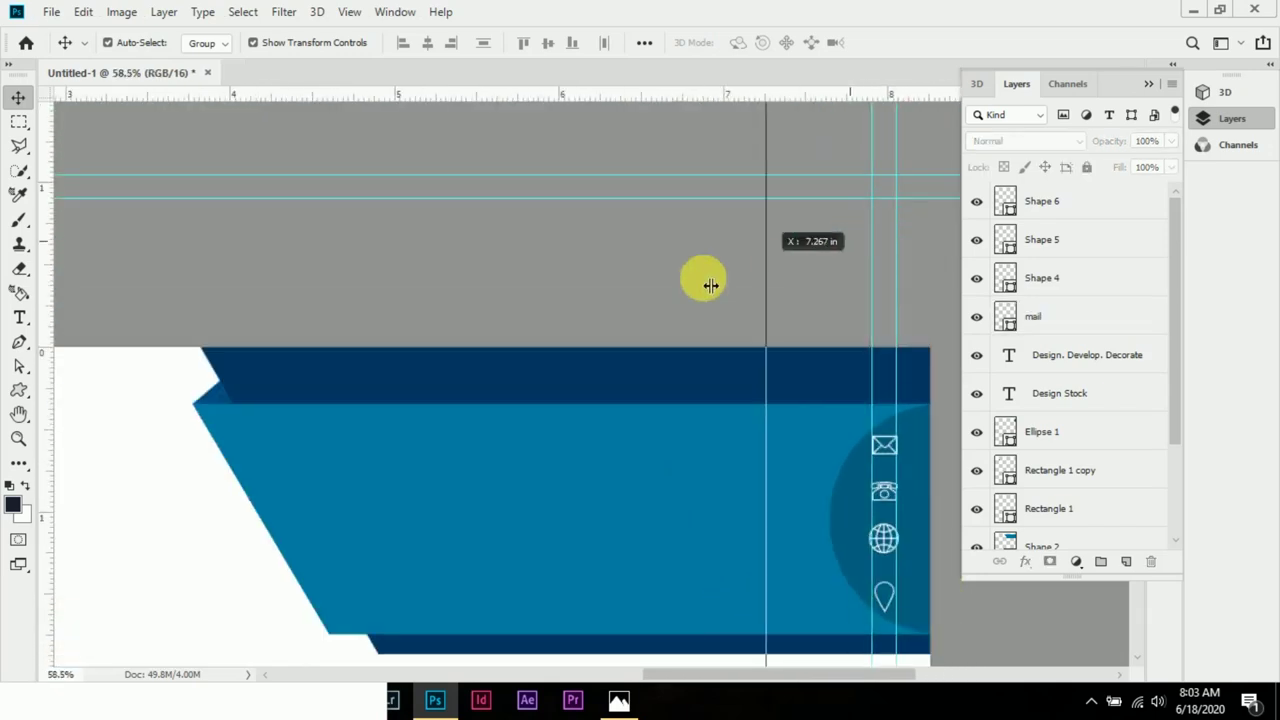
pyautogui.moveTo(898, 288); pyautogui.dragTo(20, 370)
pyautogui.scroll(-2, 400, 312)
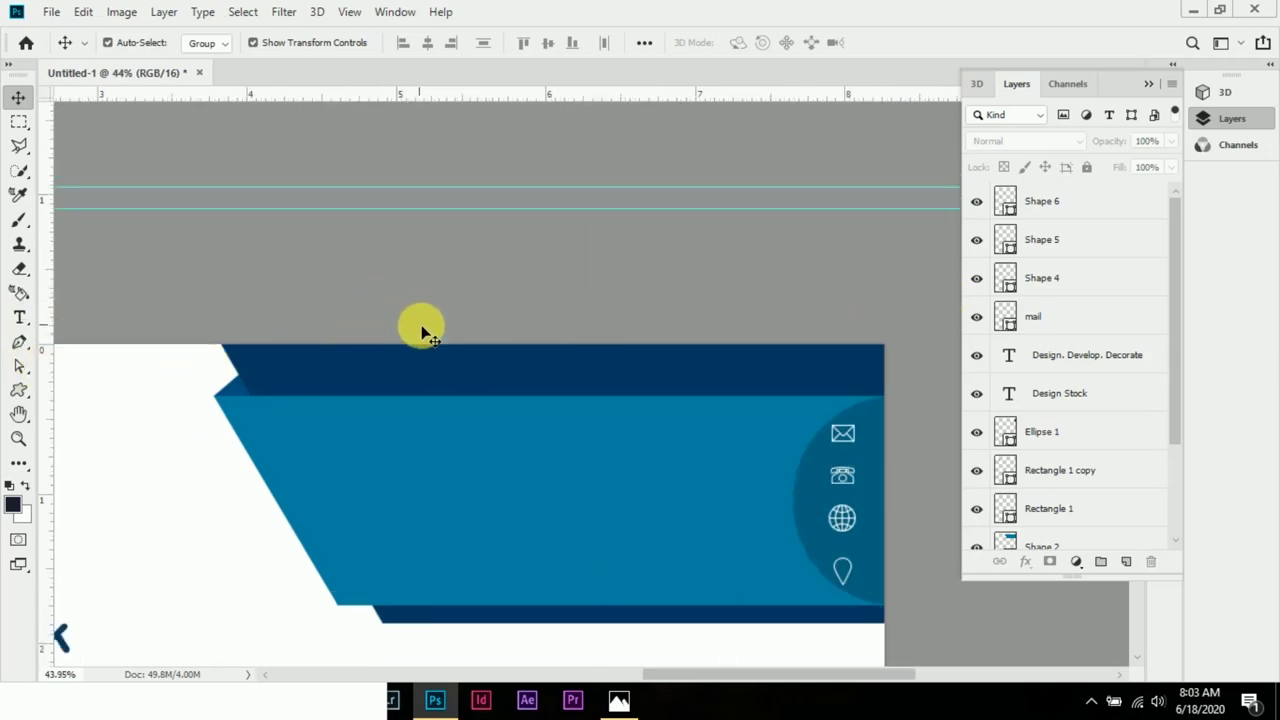
pyautogui.scroll(-2, 450, 348)
pyautogui.scroll(-2, 500, 380)
pyautogui.hscroll(-1, 525, 495)
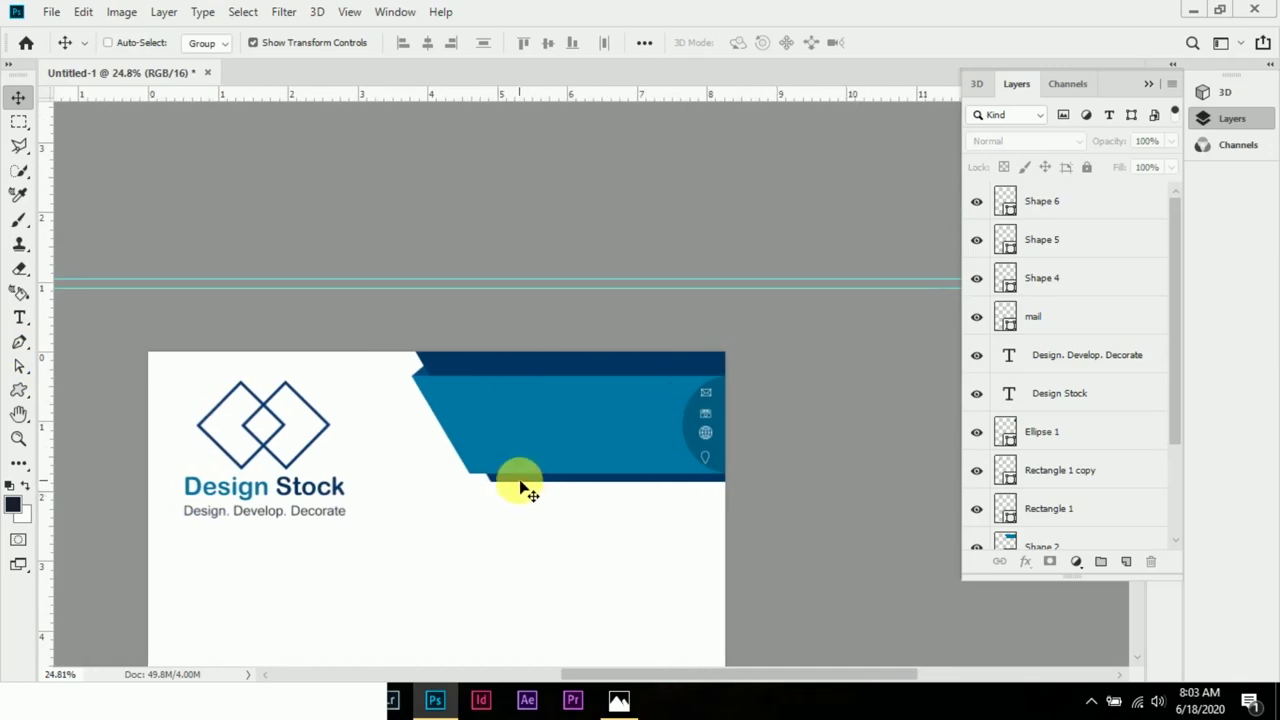
pyautogui.hscroll(-1, 766, 391)
pyautogui.scroll(2, 805, 428)
pyautogui.scroll(1, 805, 428)
pyautogui.scroll(-2, 466, 449)
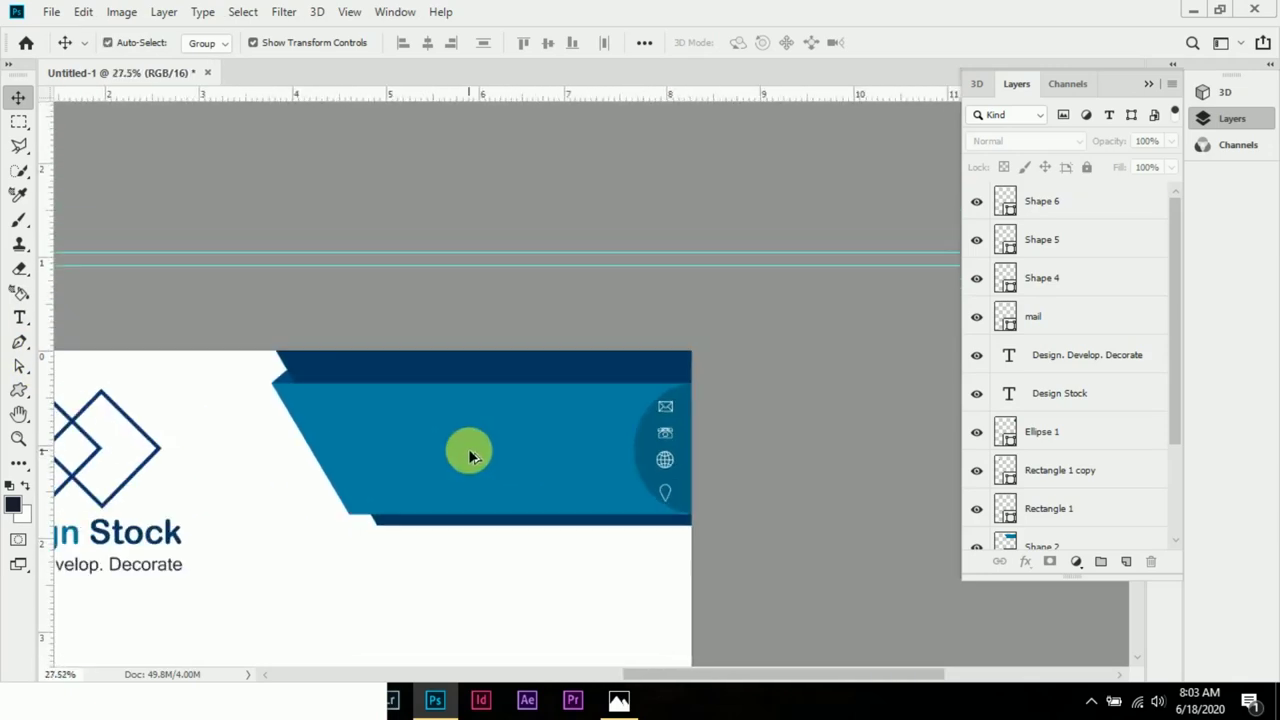
pyautogui.scroll(-1, 466, 449)
pyautogui.scroll(1, 460, 447)
pyautogui.scroll(2, 400, 434)
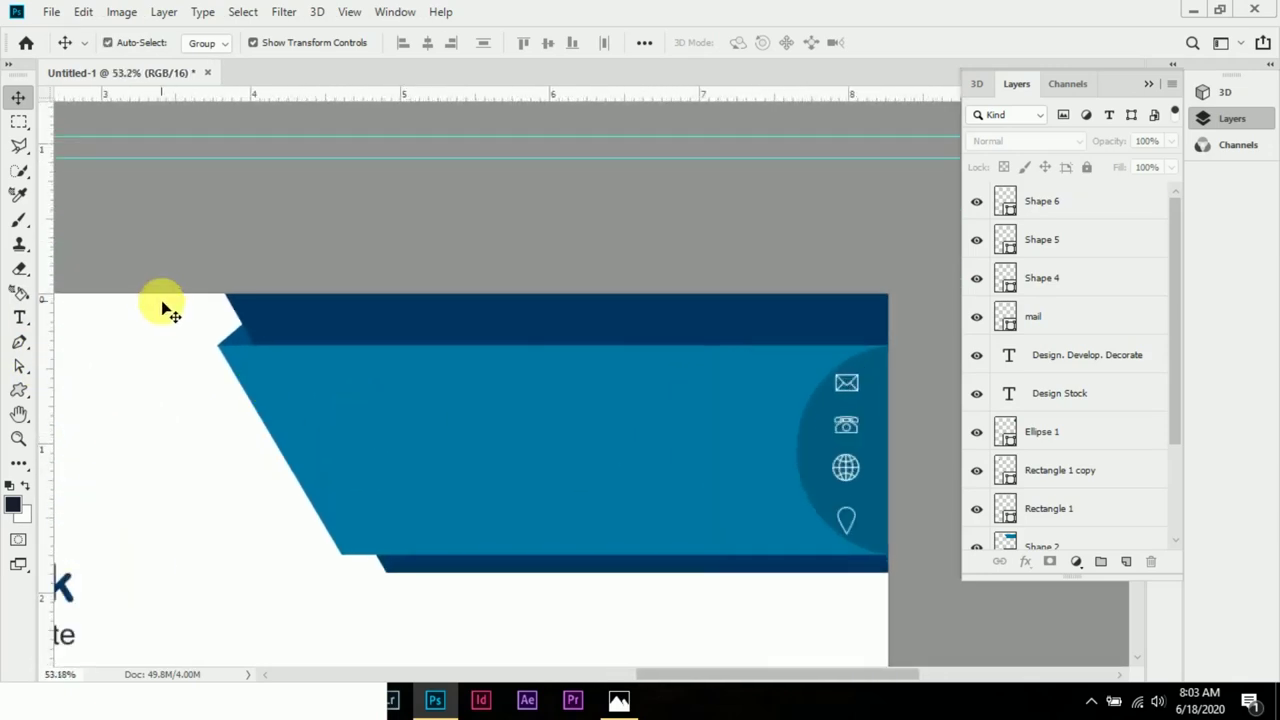
# - Type a placeholder email address on the blue banner, with white as the text colour
pyautogui.click(20, 318)
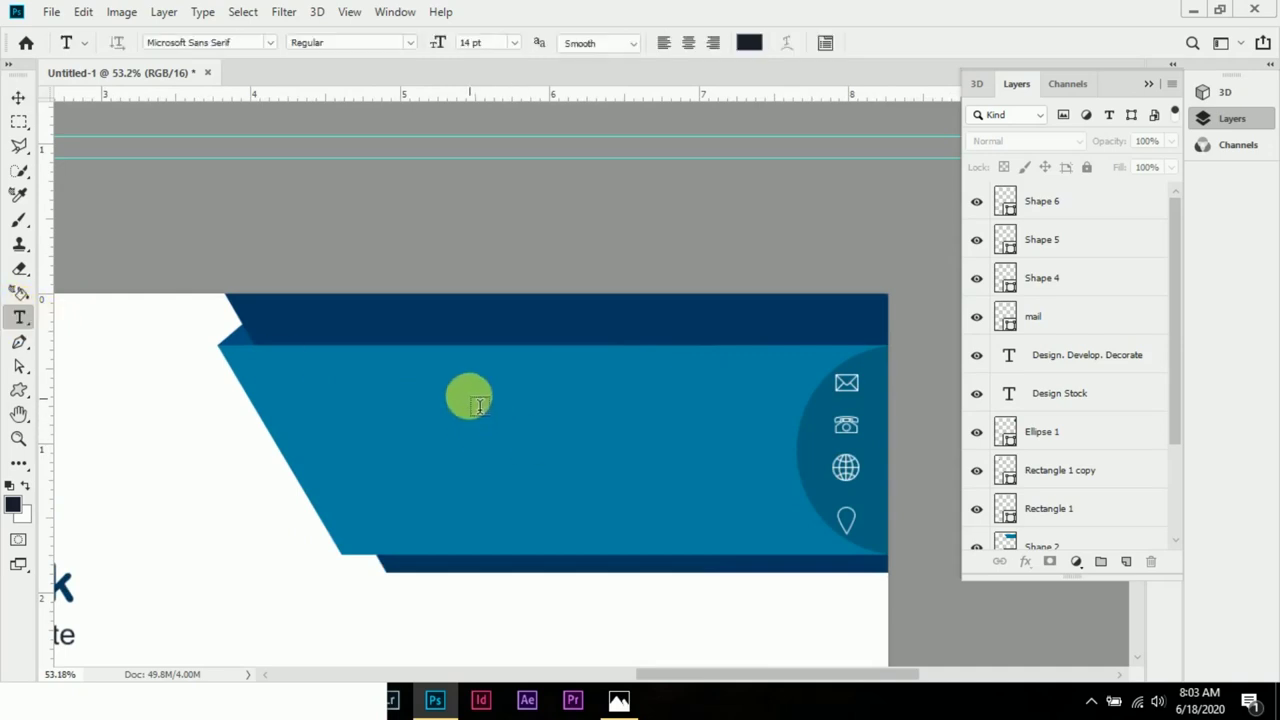
pyautogui.click(446, 389)
pyautogui.write('your')
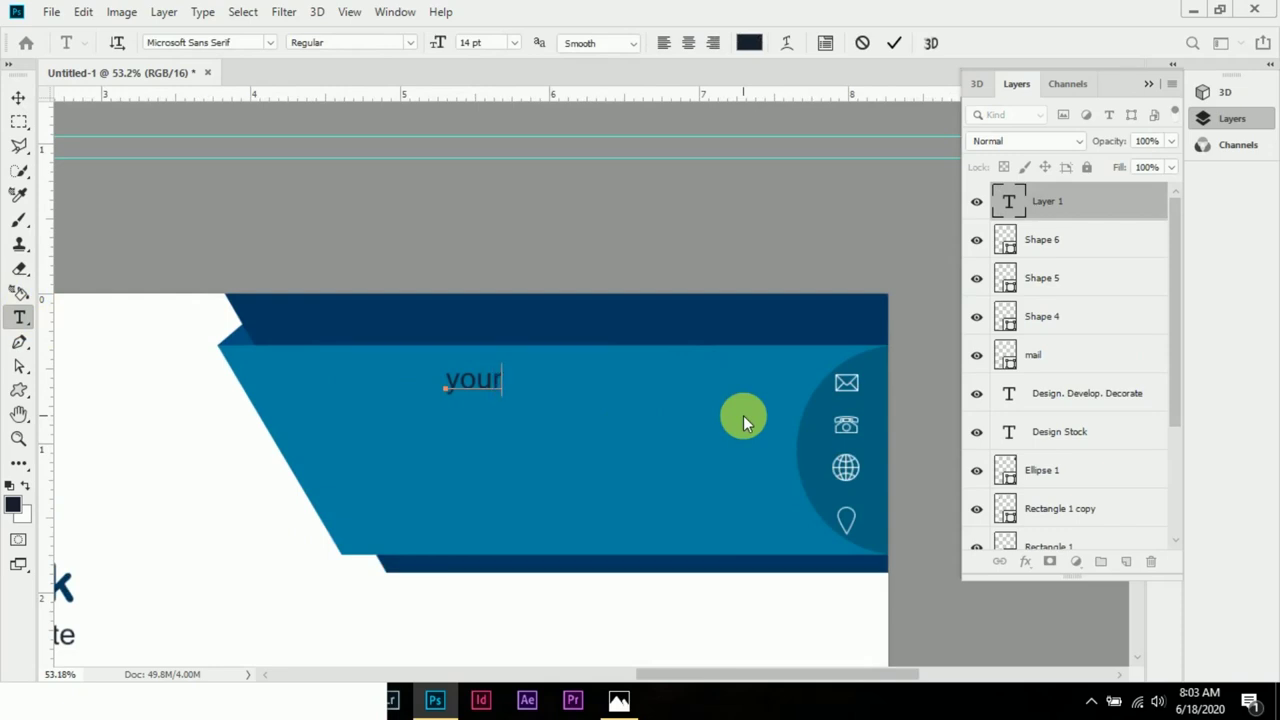
pyautogui.write('mail')
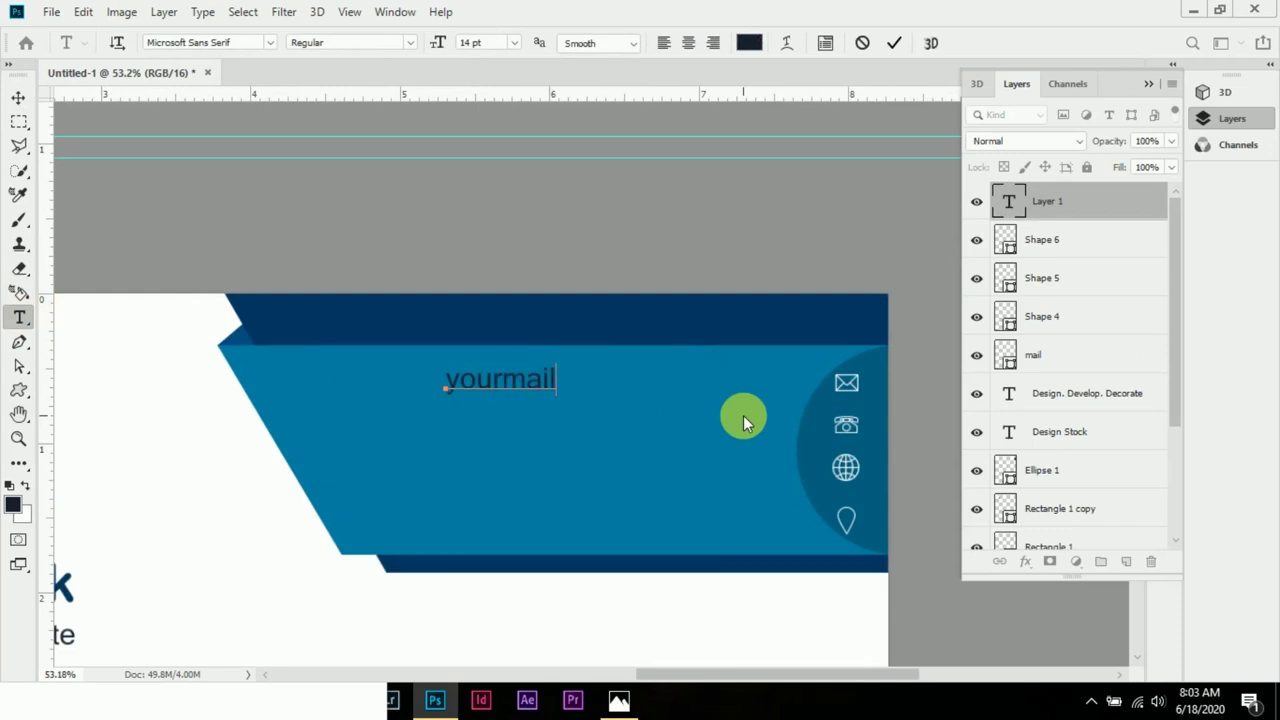
pyautogui.write('@gmail.com')
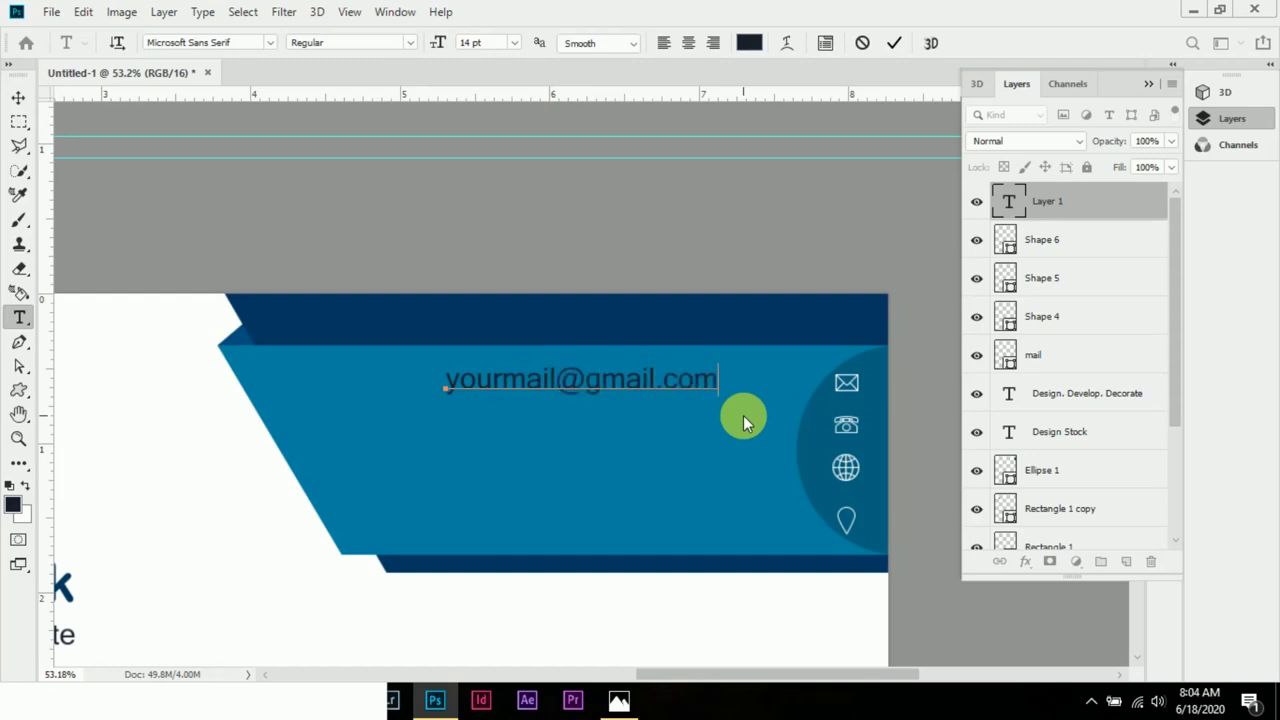
pyautogui.click(750, 43)
pyautogui.click(770, 225)
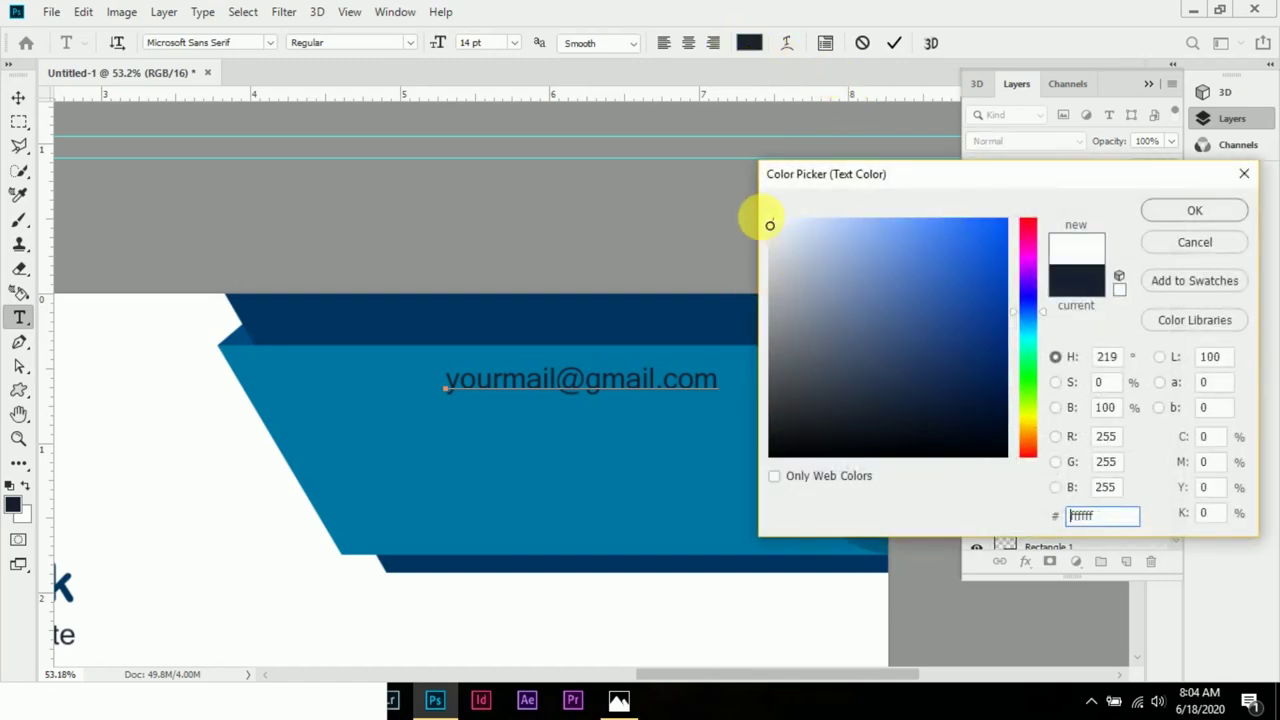
pyautogui.click(1200, 212)
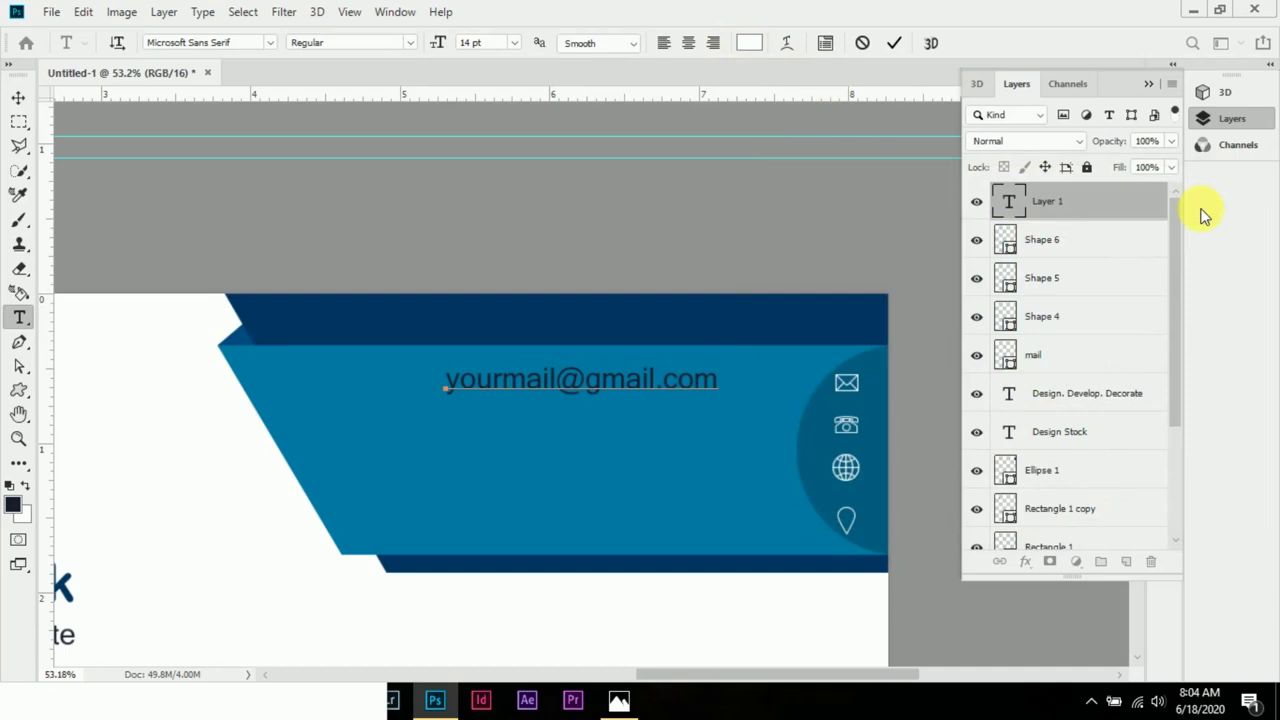
# - Make the whole email text white and reduce it from 14 pt to 9 pt
pyautogui.doubleClick(1008, 201)
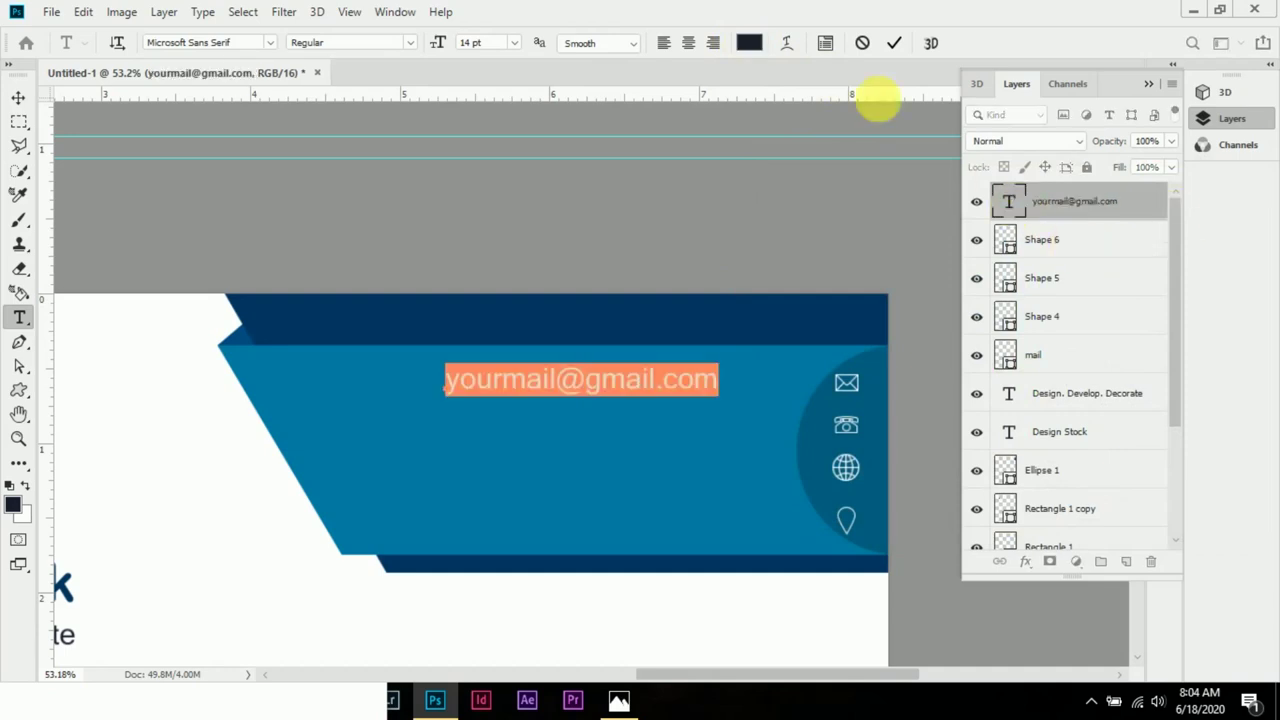
pyautogui.click(750, 43)
pyautogui.click(771, 221)
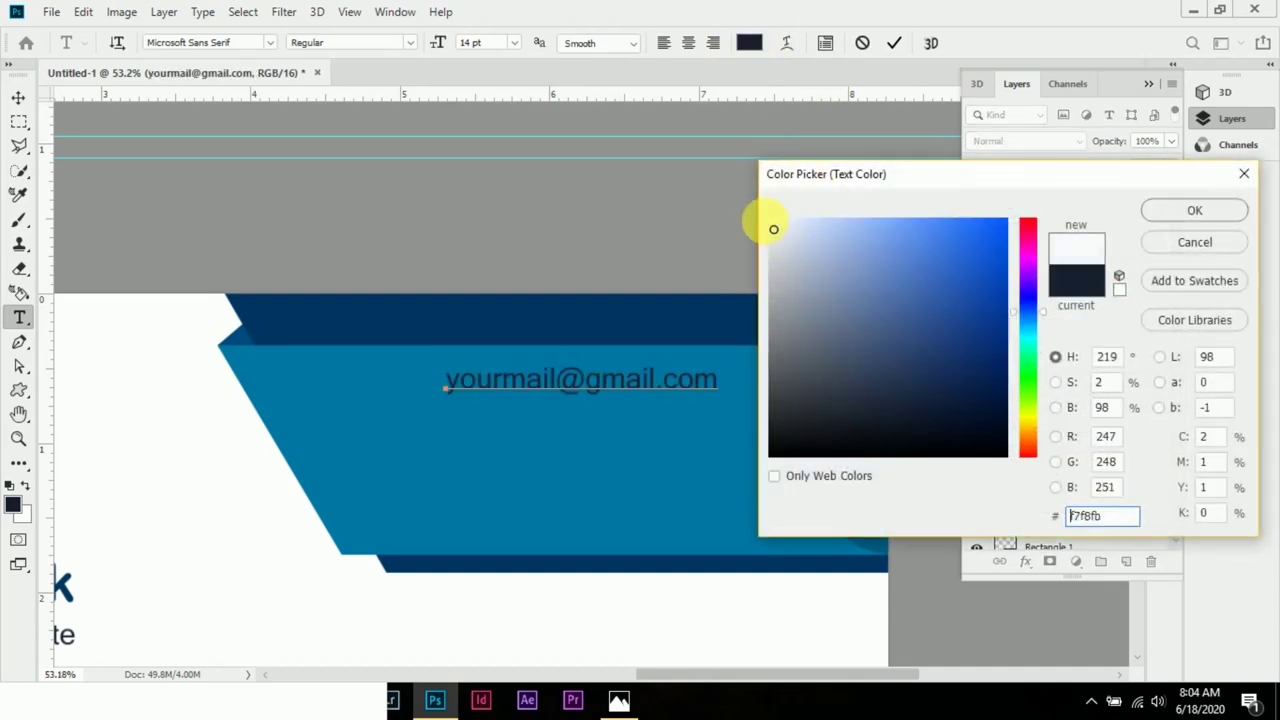
pyautogui.click(1185, 210)
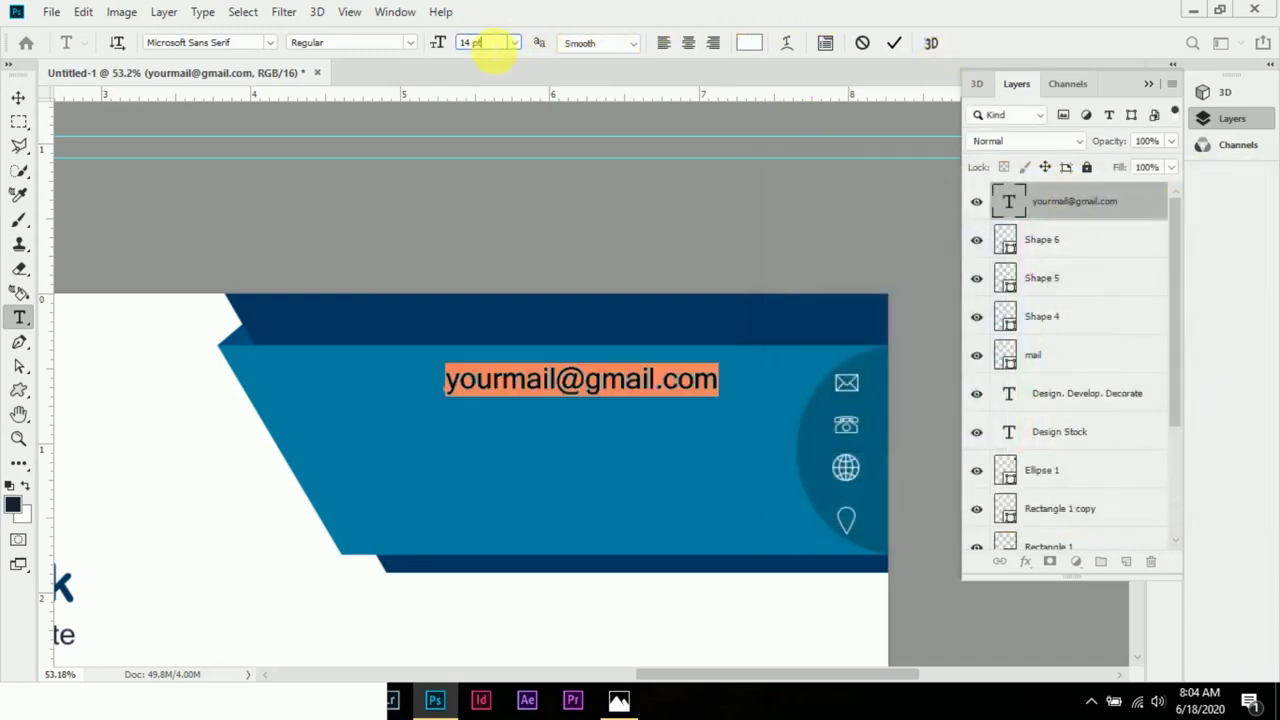
pyautogui.press('Down')
pyautogui.press('Down')
pyautogui.press('Down')
pyautogui.press('Down')
pyautogui.press('Down')
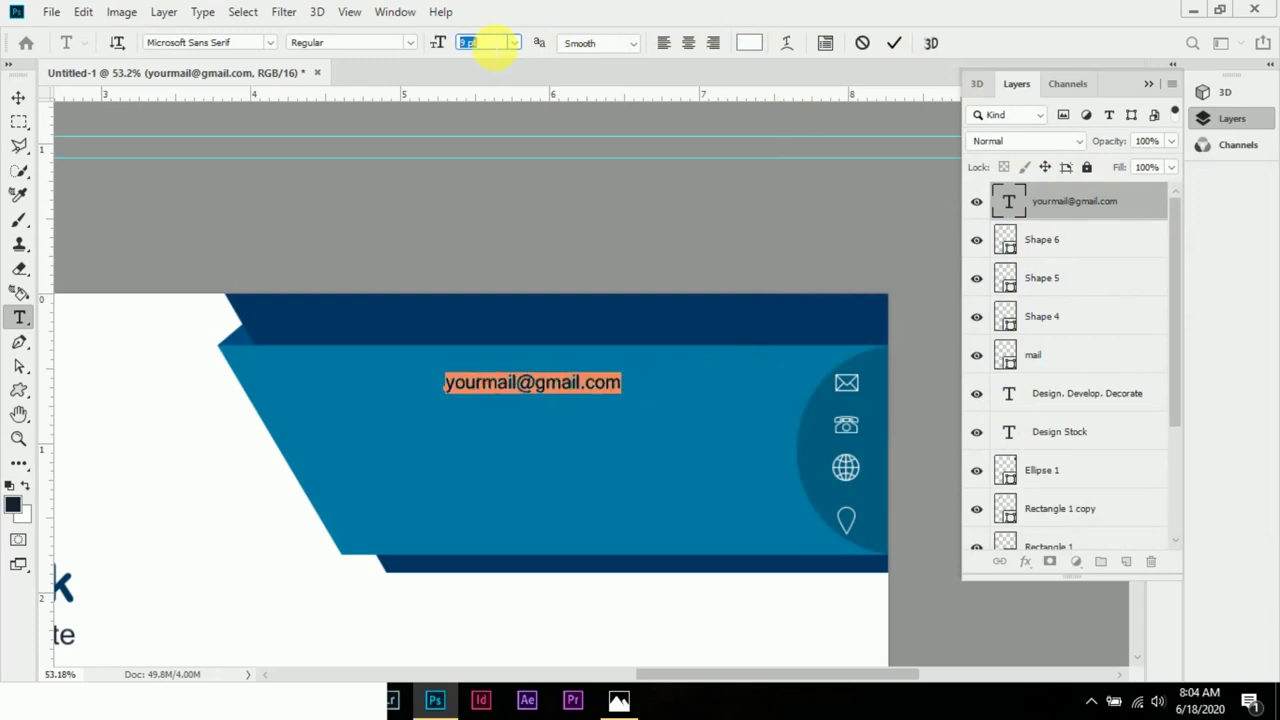
pyautogui.press('Down')
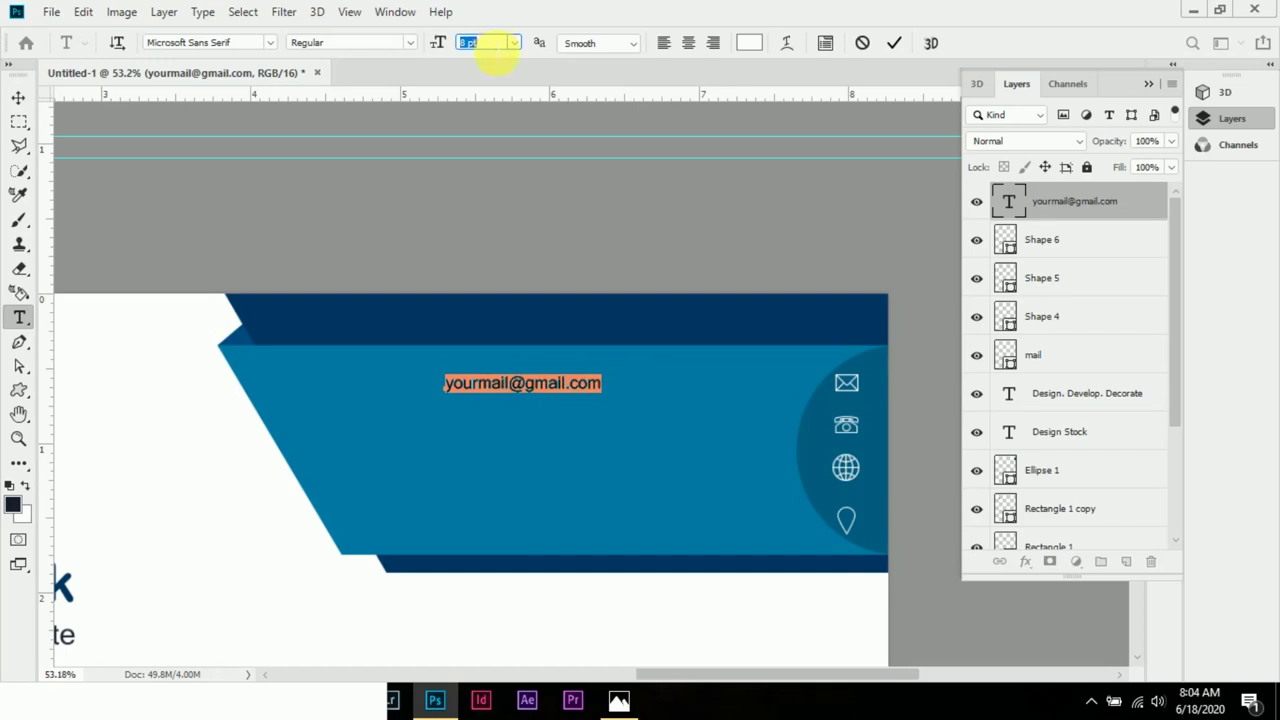
pyautogui.press('Up')
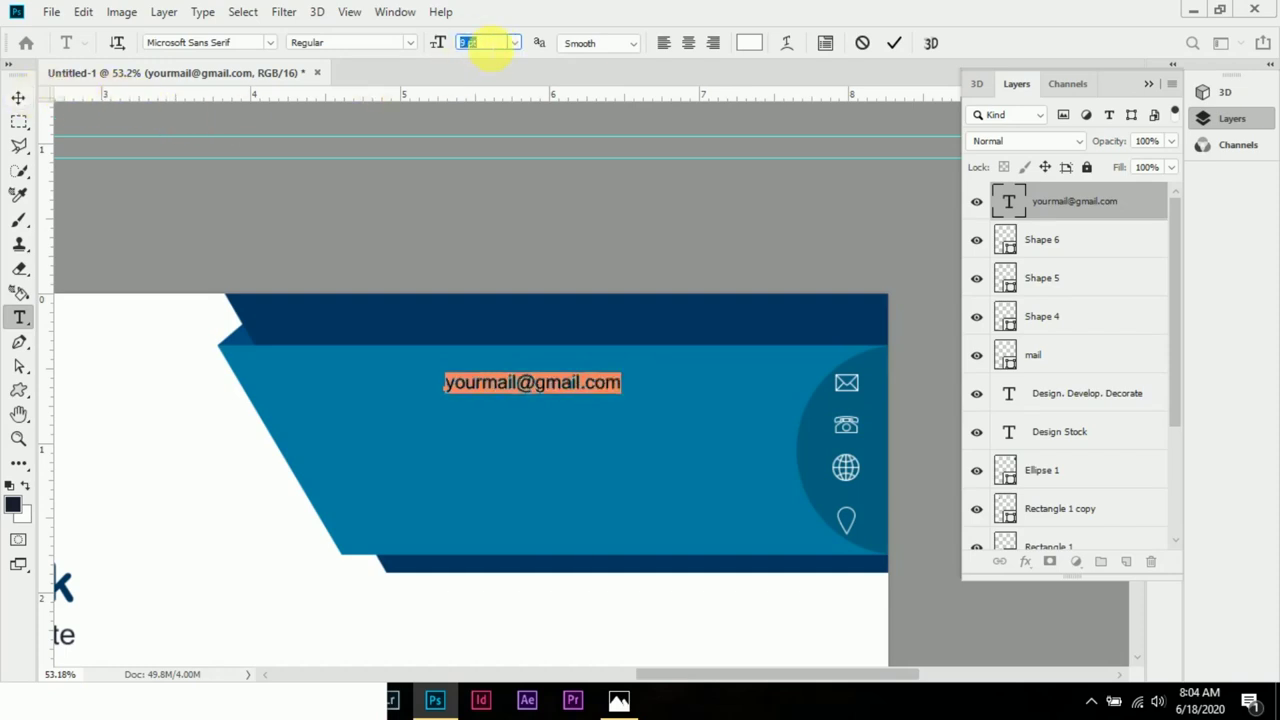
pyautogui.click(18, 97)
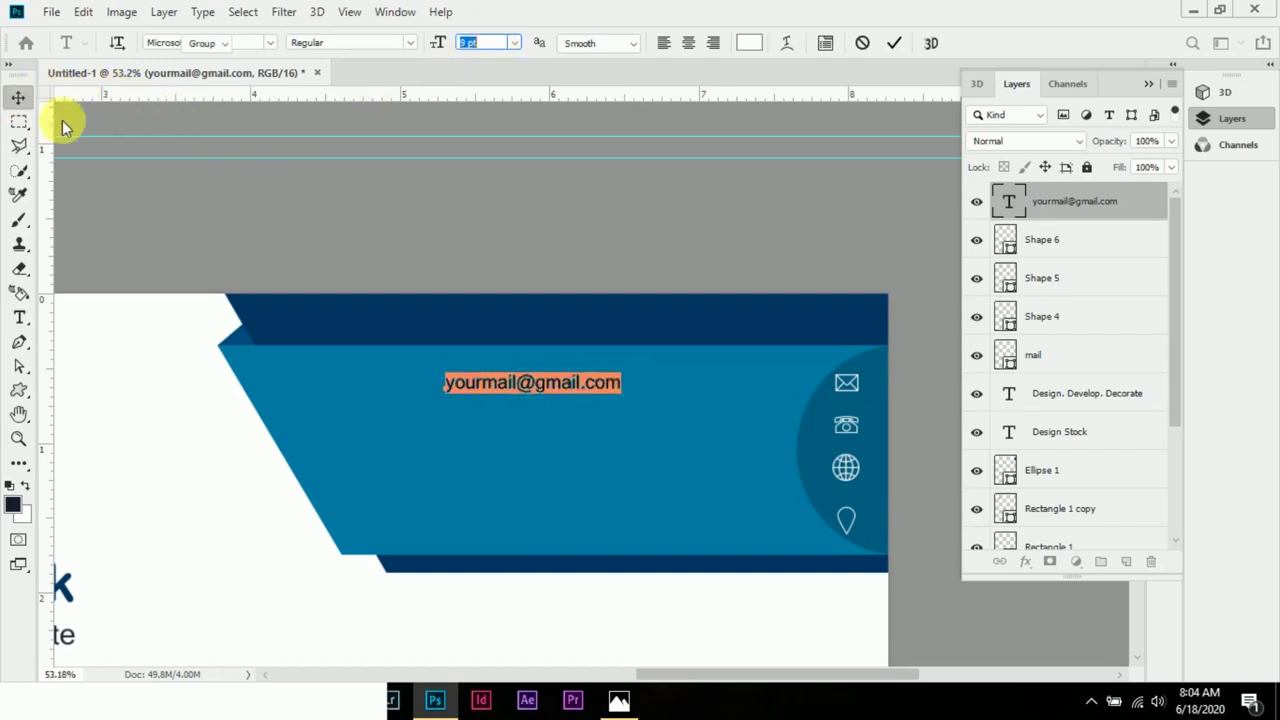
# - Select the email text layer and highlight all of its text for editing
pyautogui.click(340, 222)
pyautogui.scroll(2, 605, 420)
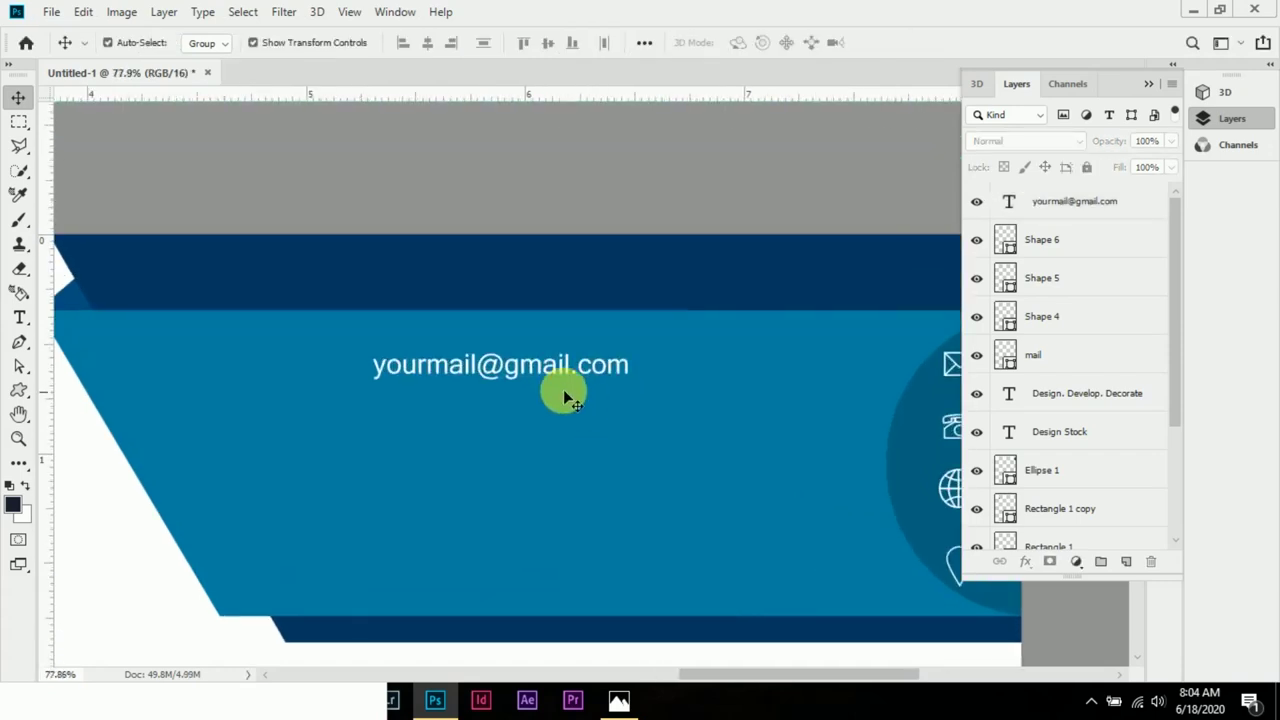
pyautogui.click(551, 364)
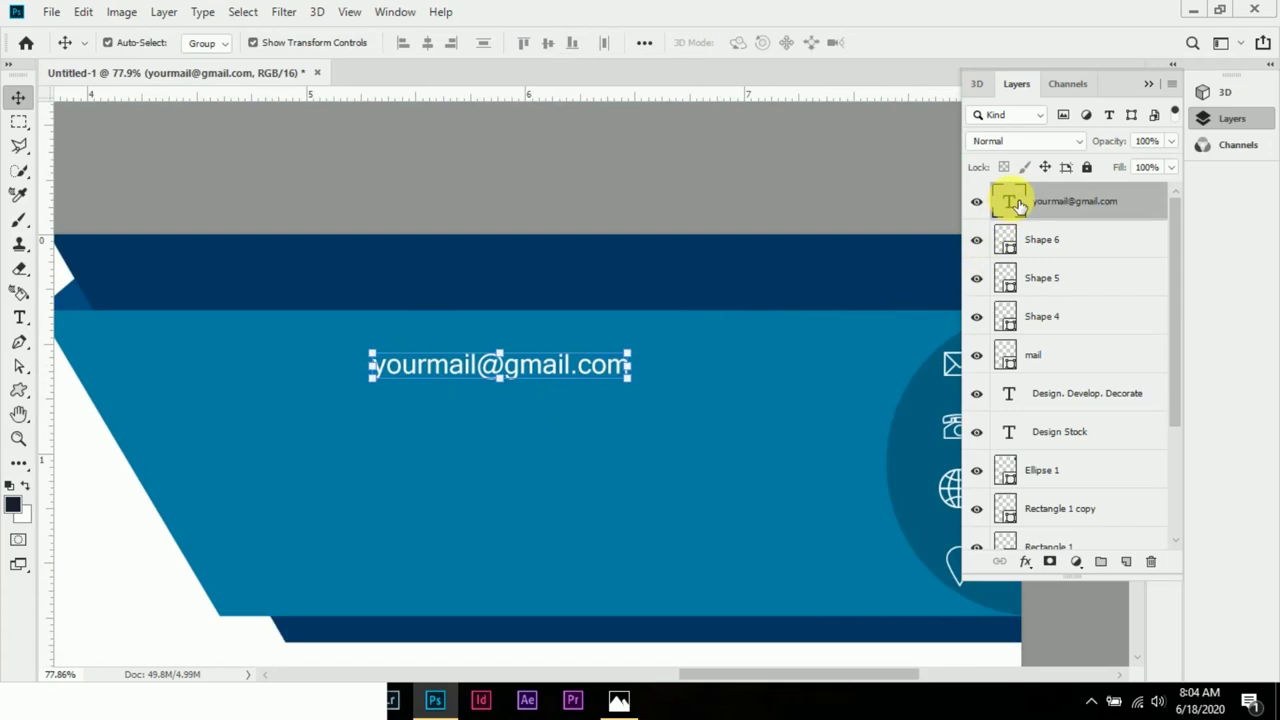
pyautogui.doubleClick(1016, 204)
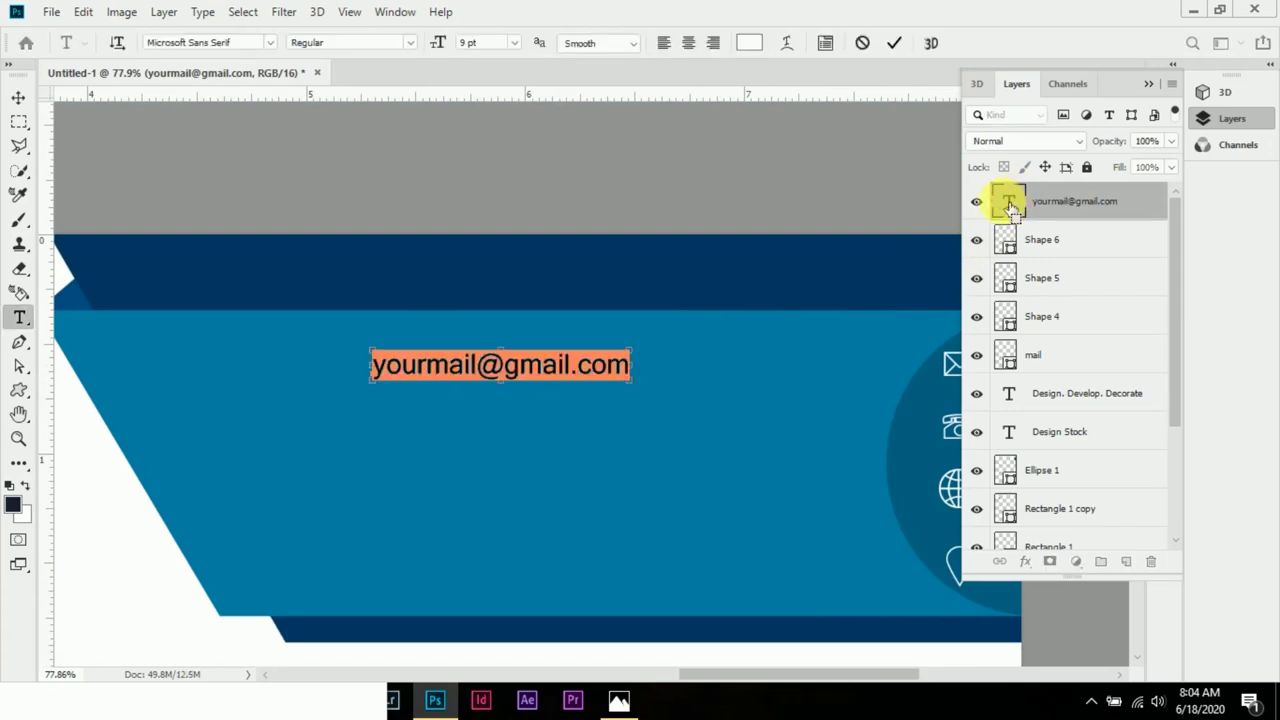
# - Raise the email text's tracking to 100 in the Character panel and commit
pyautogui.hotkey('ctrl', 't')
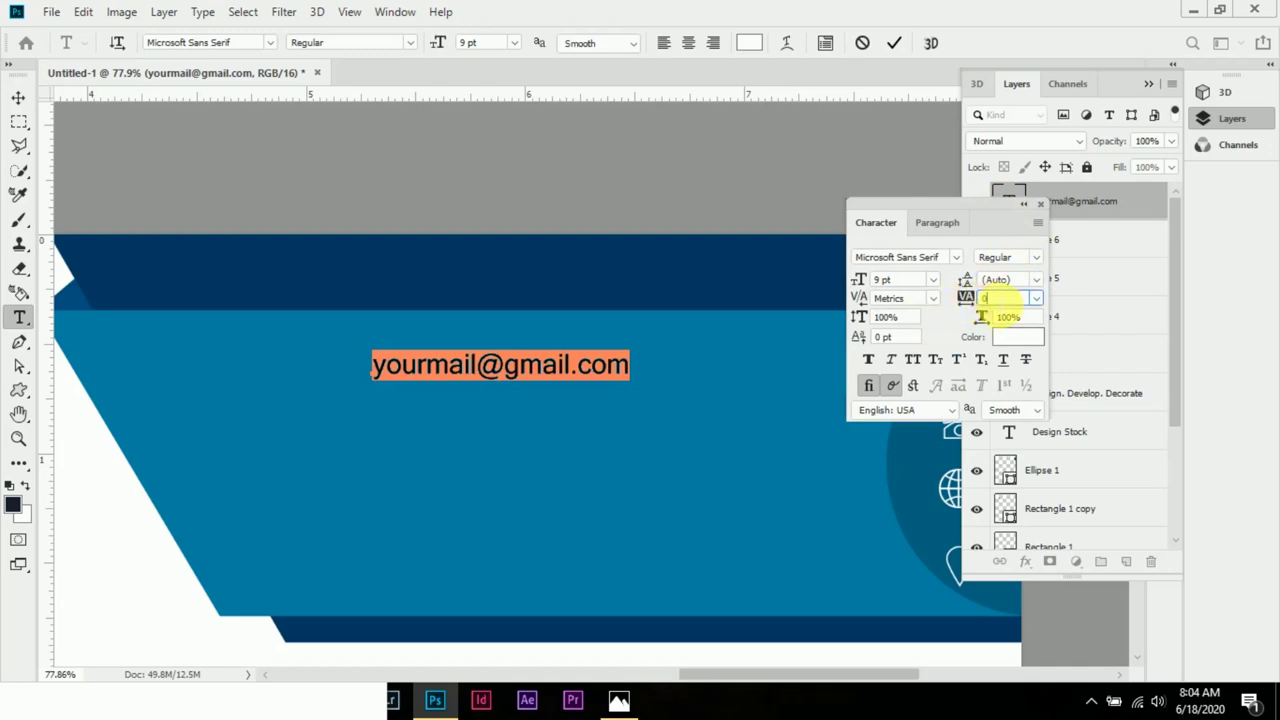
pyautogui.scroll(3, 1003, 298)
pyautogui.scroll(3, 1003, 298)
pyautogui.scroll(3, 1003, 298)
pyautogui.scroll(3, 1003, 298)
pyautogui.scroll(1, 1003, 298)
pyautogui.scroll(1, 1003, 298)
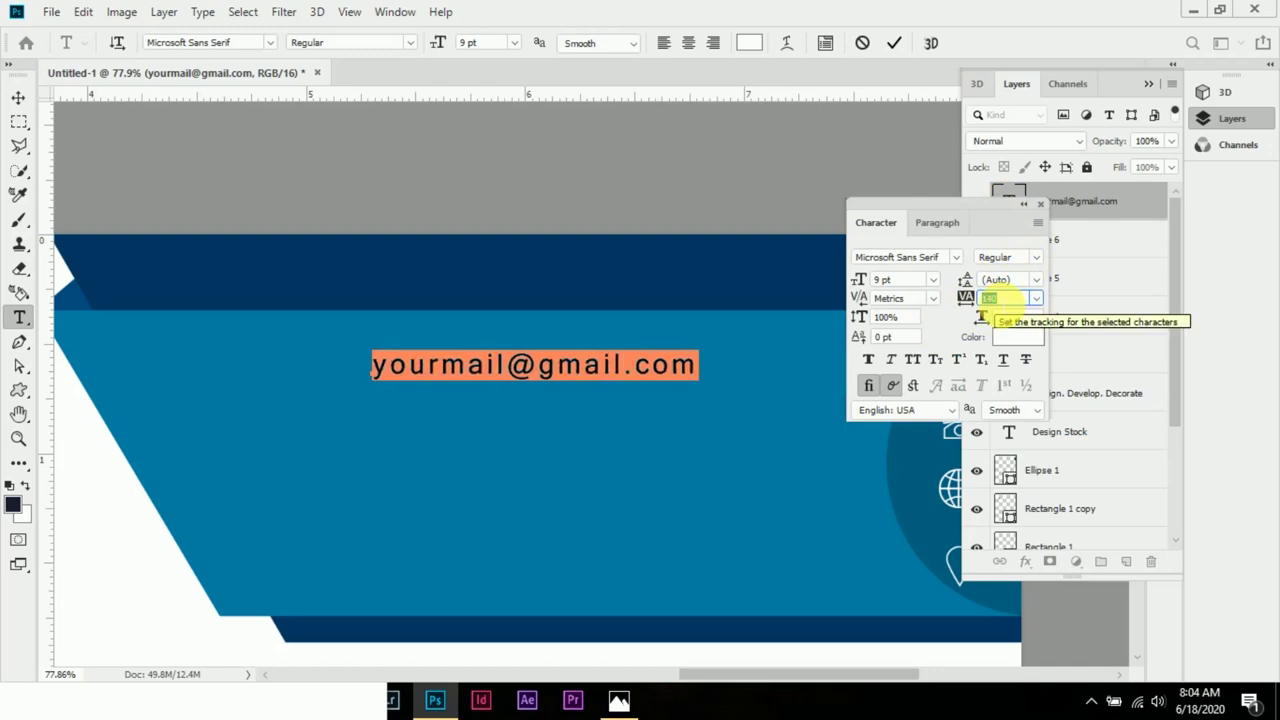
pyautogui.scroll(-1, 1003, 298)
pyautogui.scroll(-2, 1003, 298)
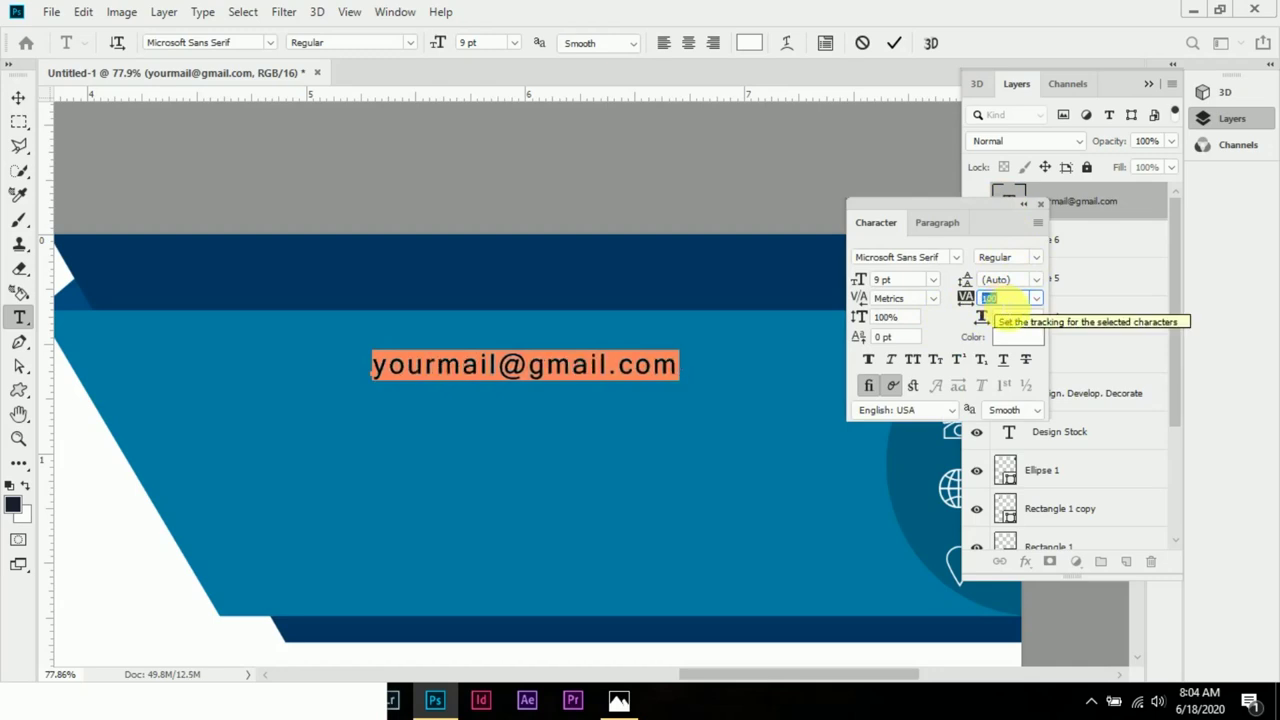
pyautogui.click(1041, 204)
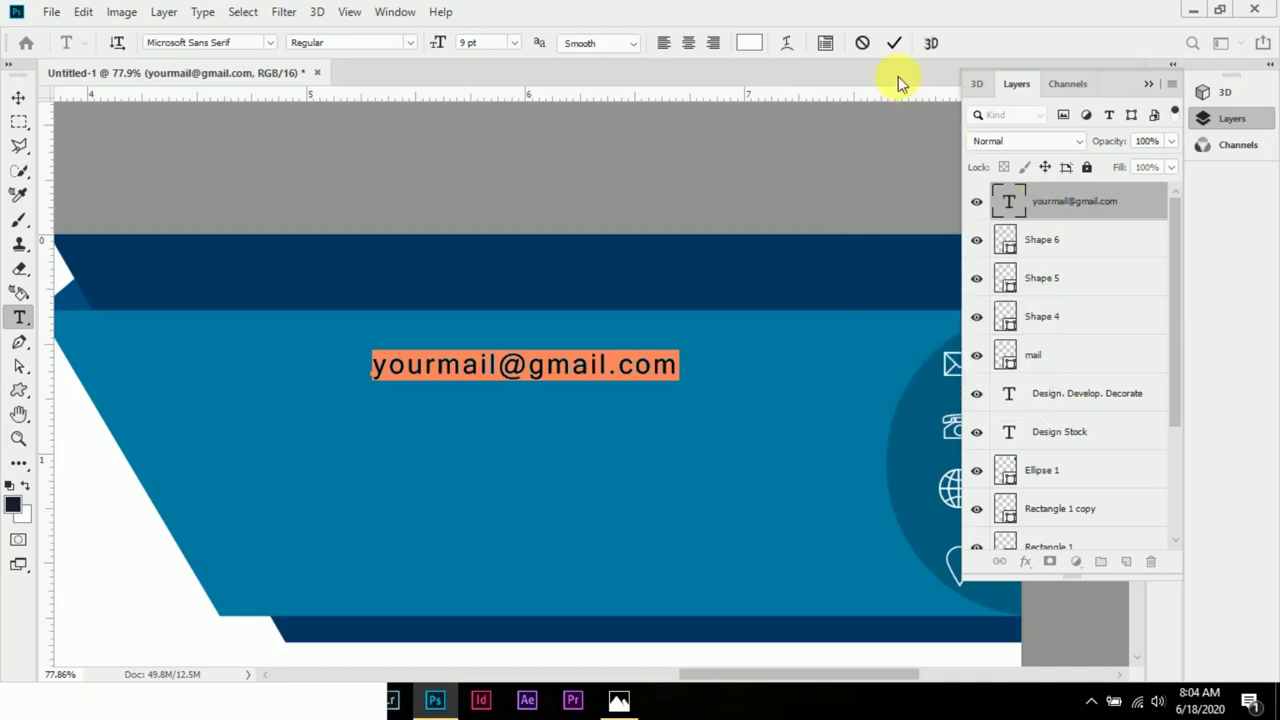
pyautogui.click(895, 50)
# - Move the email text right so it sits beside the envelope icon
pyautogui.press('v')
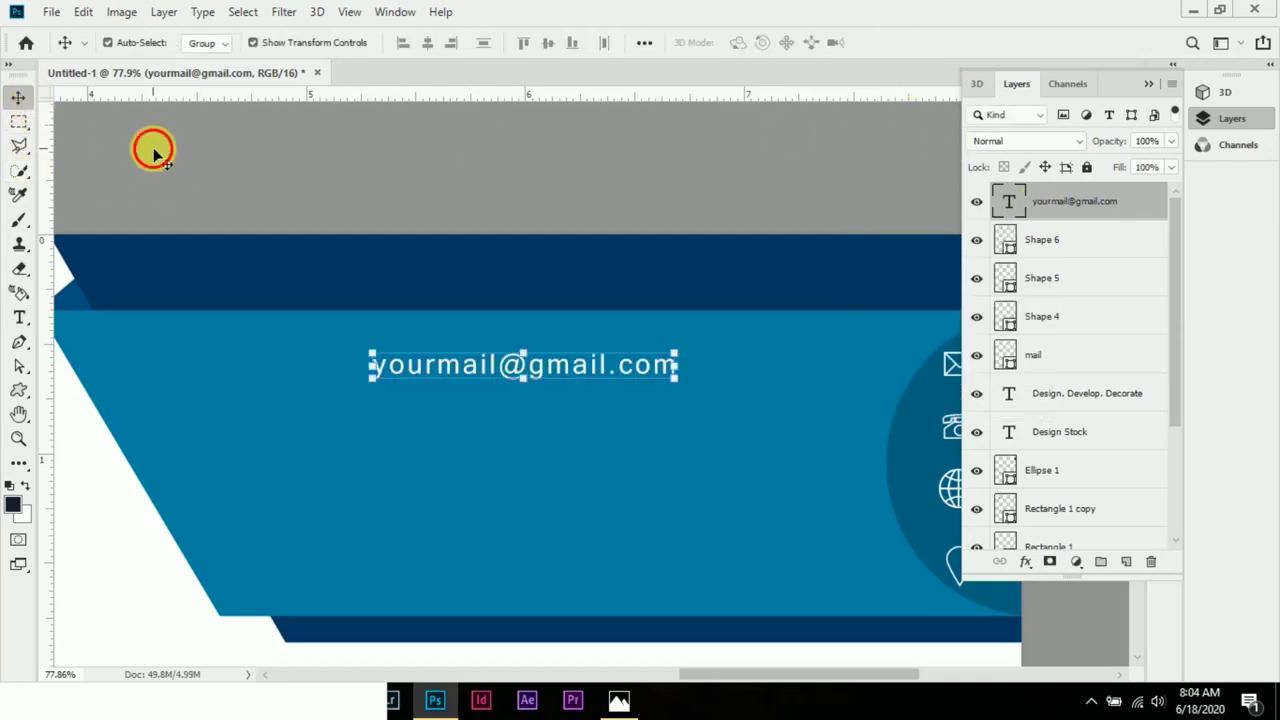
pyautogui.click(250, 224)
pyautogui.scroll(-1, 454, 272)
pyautogui.hscroll(2, 489, 395)
pyautogui.hscroll(1, 456, 372)
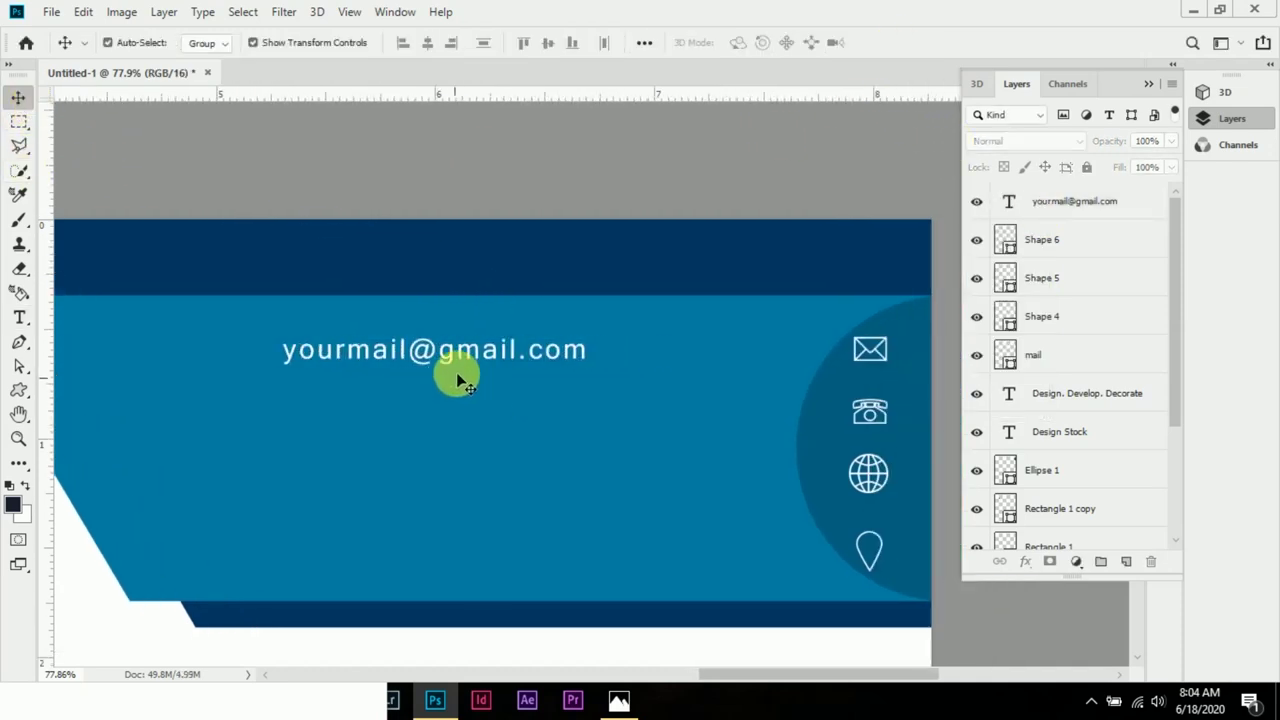
pyautogui.moveTo(476, 352)
pyautogui.mouseDown()
pyautogui.moveTo(720, 356)
pyautogui.moveTo(703, 357)
pyautogui.mouseUp()
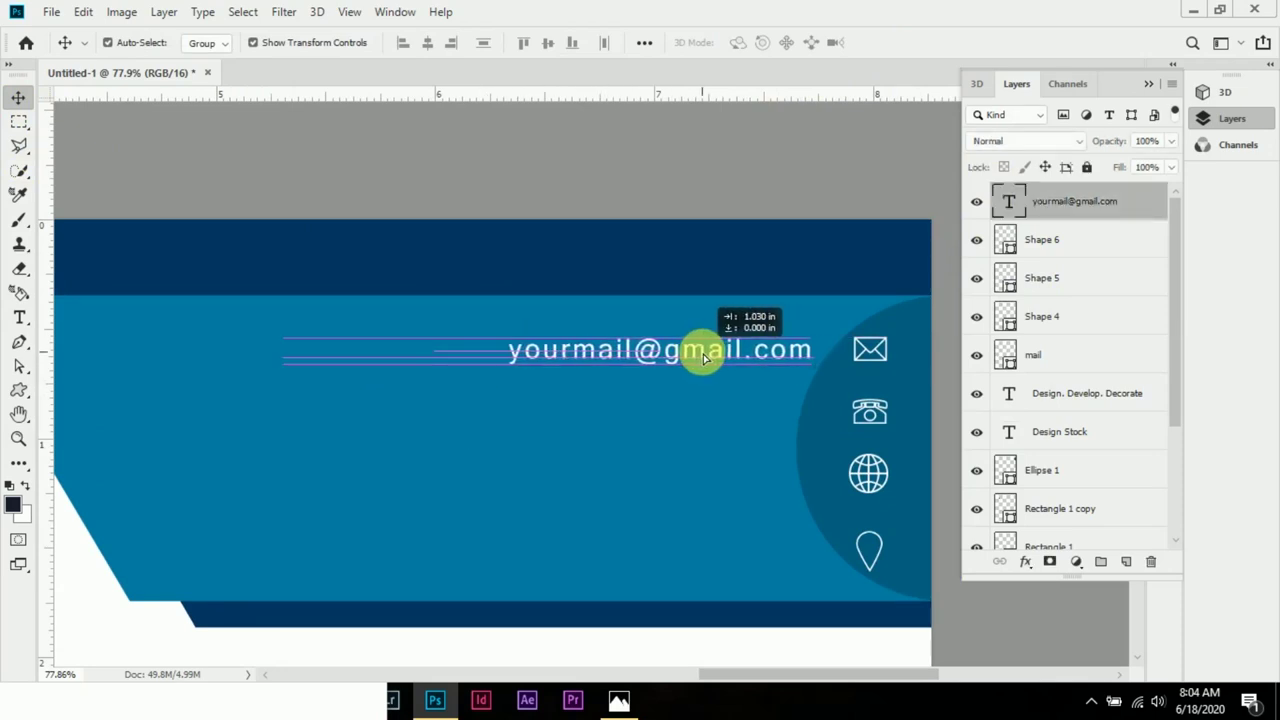
pyautogui.moveTo(703, 357); pyautogui.dragTo(702, 357)
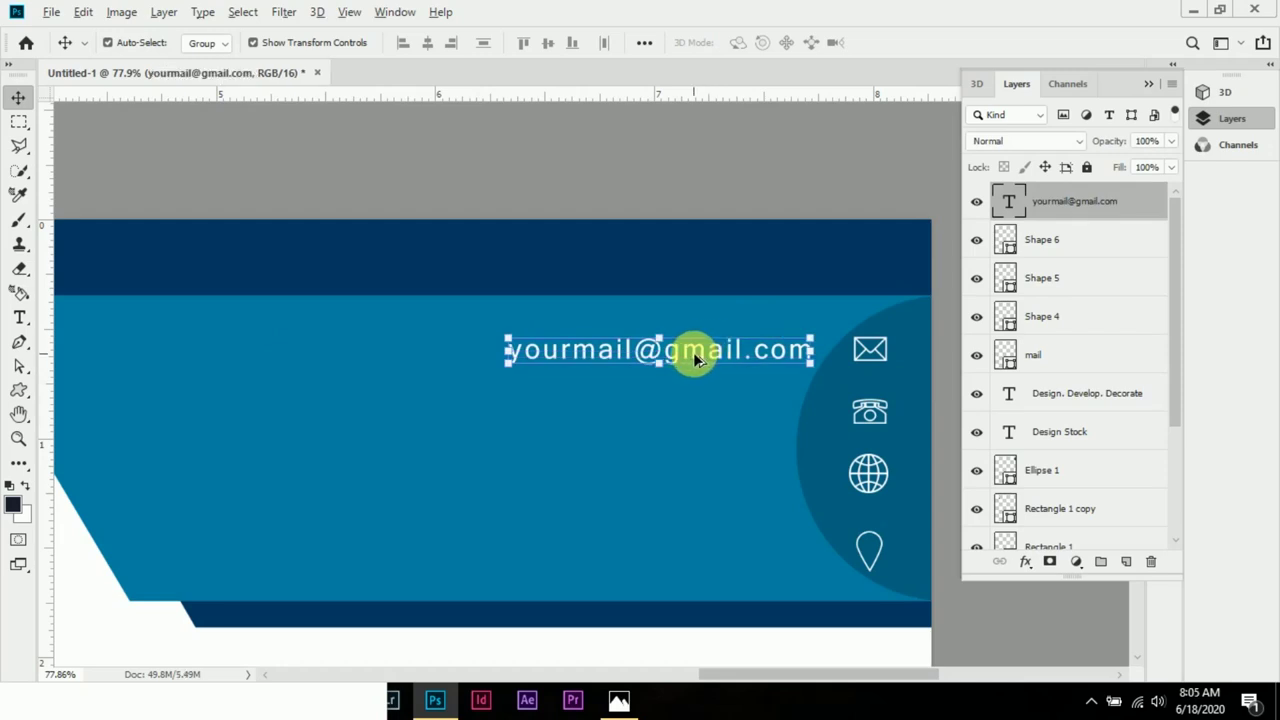
# - Duplicate the email text beside the phone icon and left-align both lines
pyautogui.moveTo(697, 360)
pyautogui.mouseDown()
pyautogui.moveTo(657, 420)
pyautogui.moveTo(670, 426)
pyautogui.mouseUp()
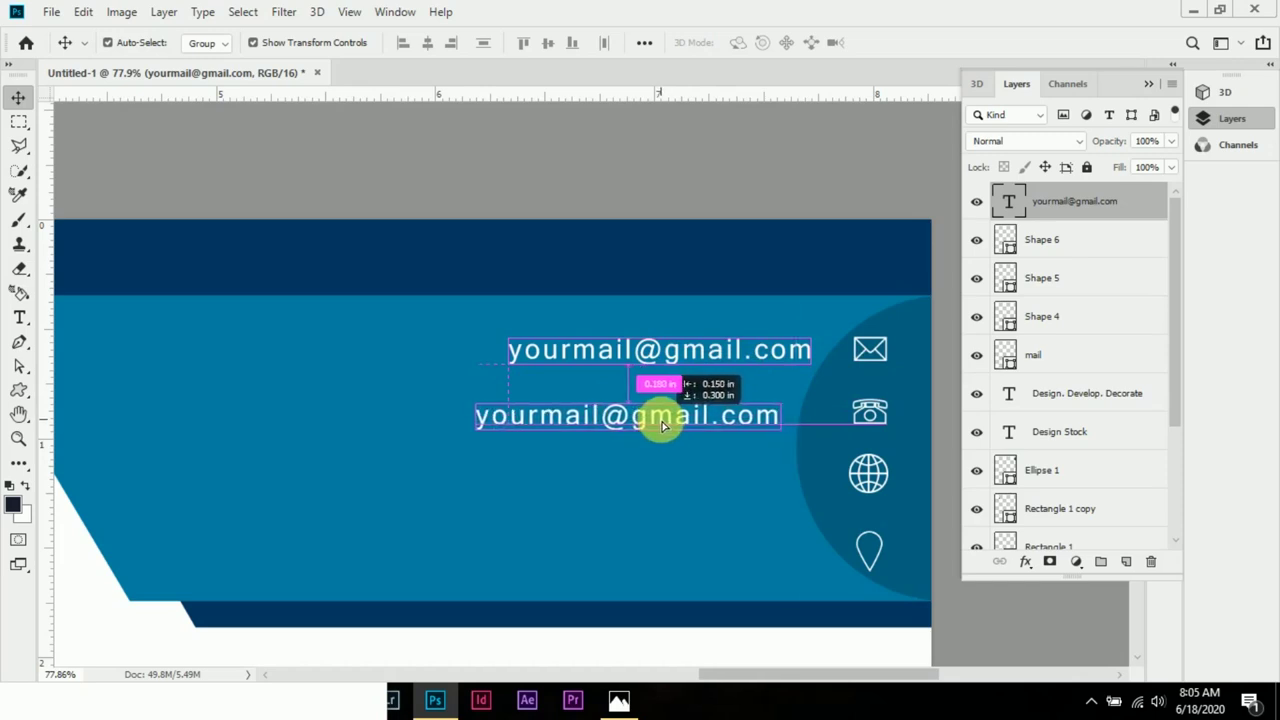
pyautogui.moveTo(670, 426); pyautogui.dragTo(665, 419)
pyautogui.moveTo(733, 365); pyautogui.dragTo(696, 361)
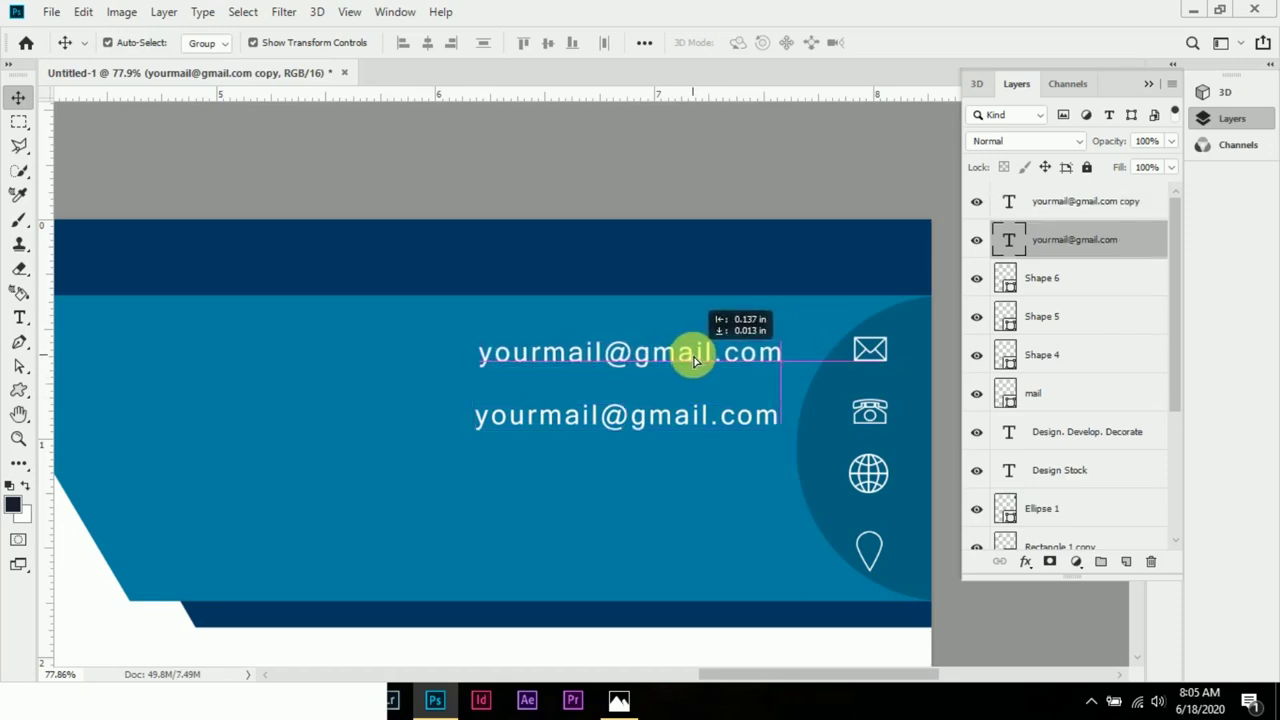
# - Replace the lower line's email text with a sample phone number
pyautogui.doubleClick(766, 423)
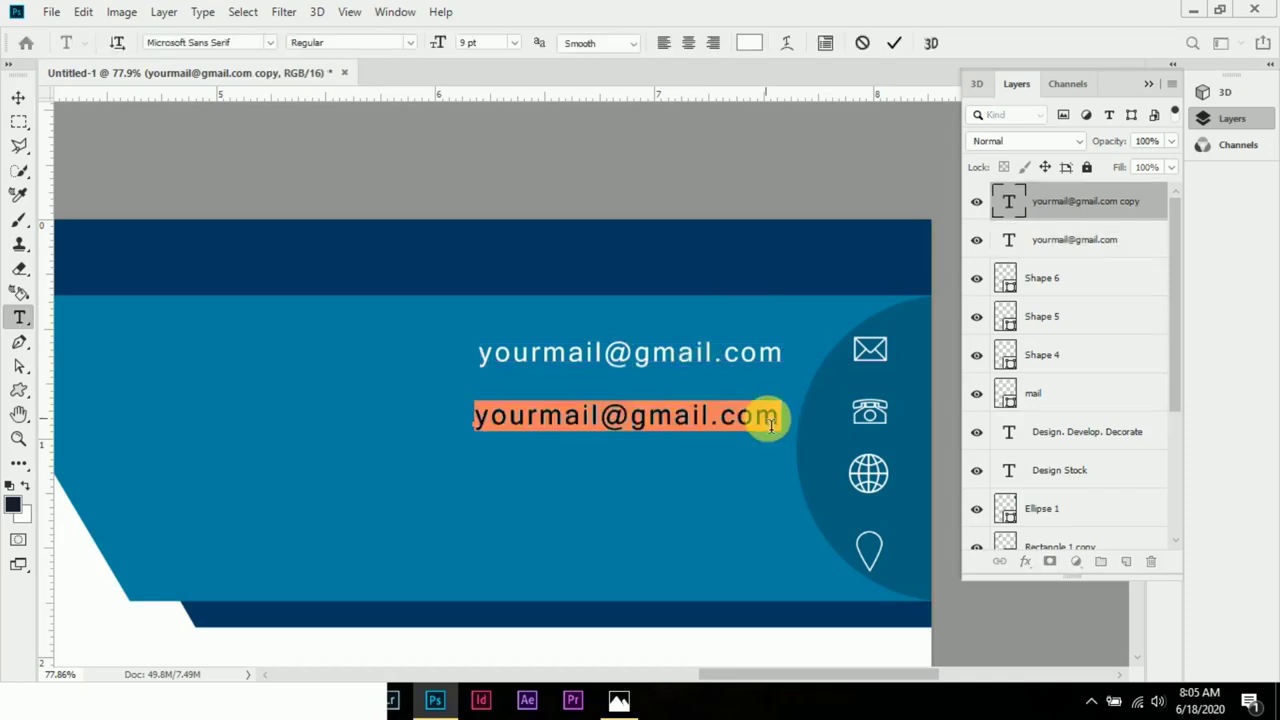
pyautogui.press('BackSpace')
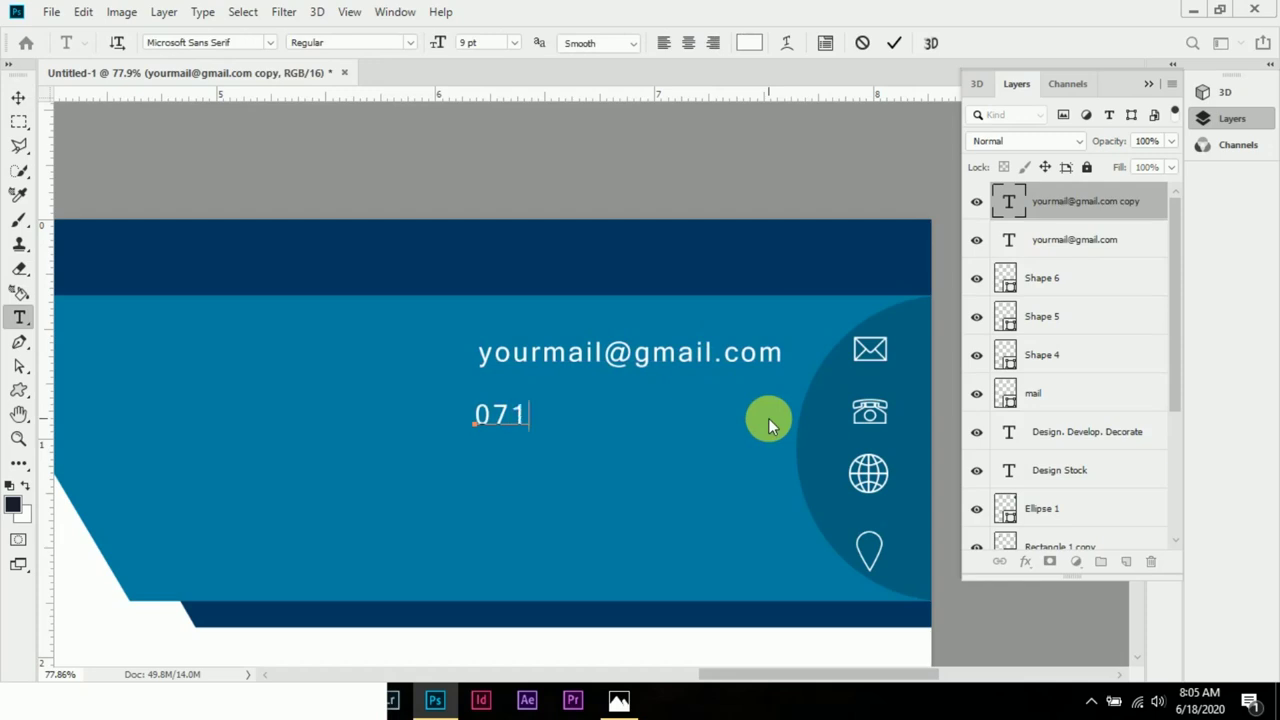
pyautogui.write('1236547')
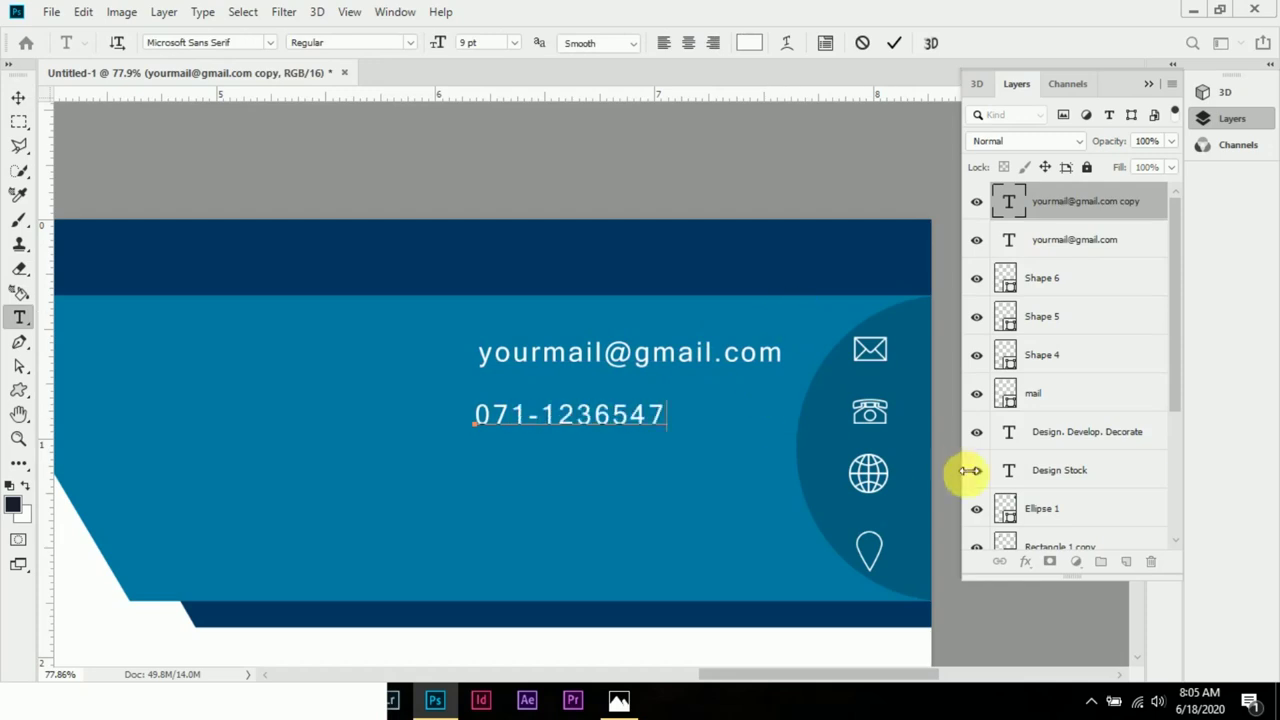
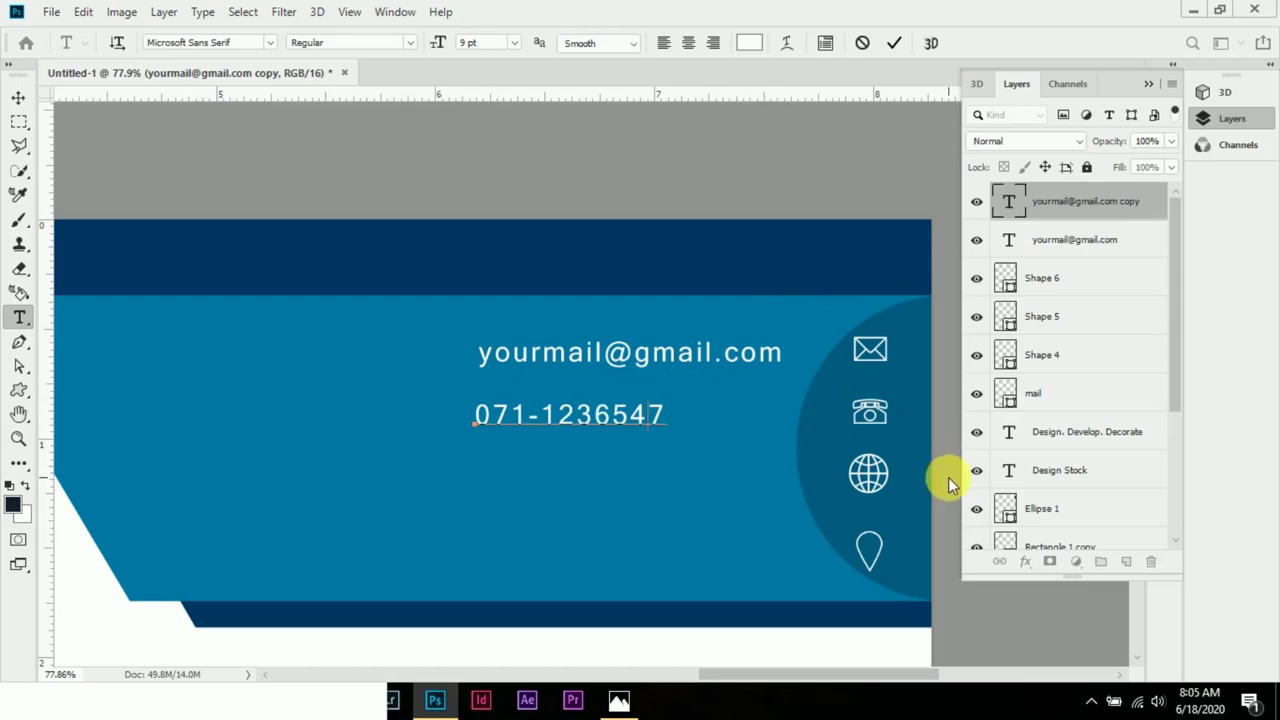
# - Slide the phone number right so it lines up with the email line
pyautogui.click(18, 98)
pyautogui.moveTo(624, 415); pyautogui.dragTo(760, 425)
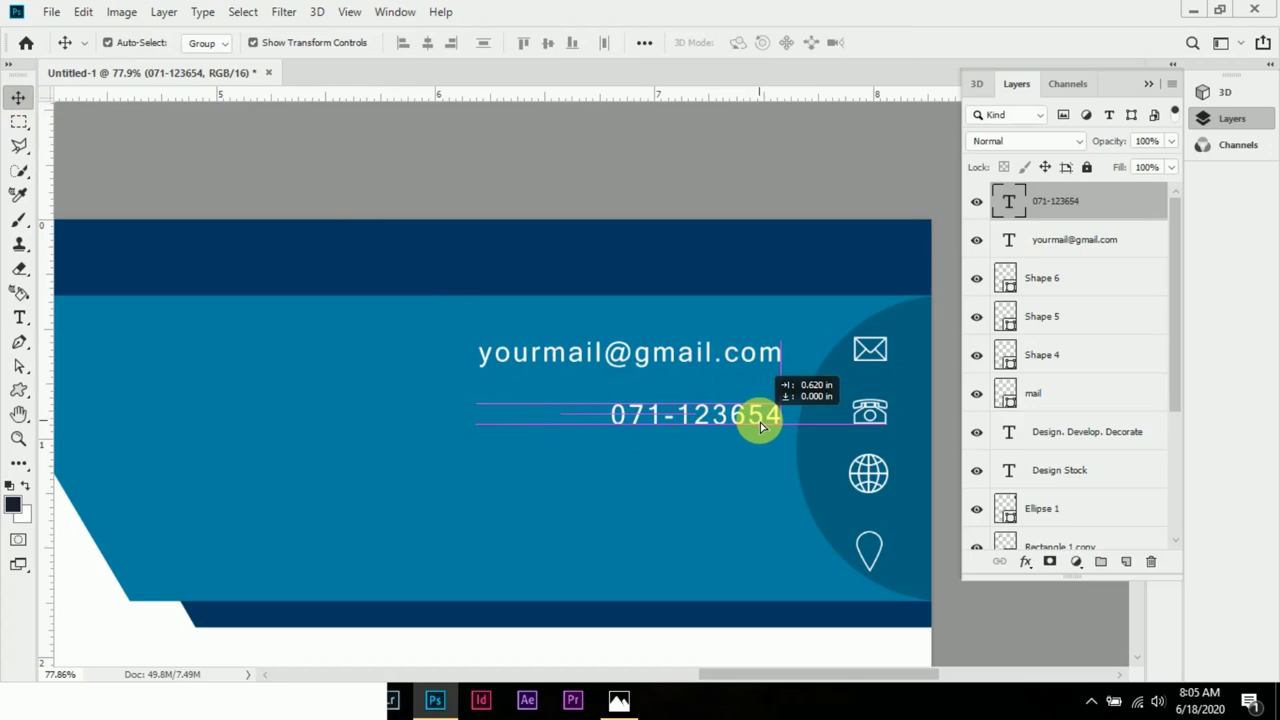
pyautogui.click(740, 476)
pyautogui.scroll(-1, 742, 481)
pyautogui.scroll(-1, 742, 481)
pyautogui.scroll(1, 740, 500)
pyautogui.scroll(1, 731, 469)
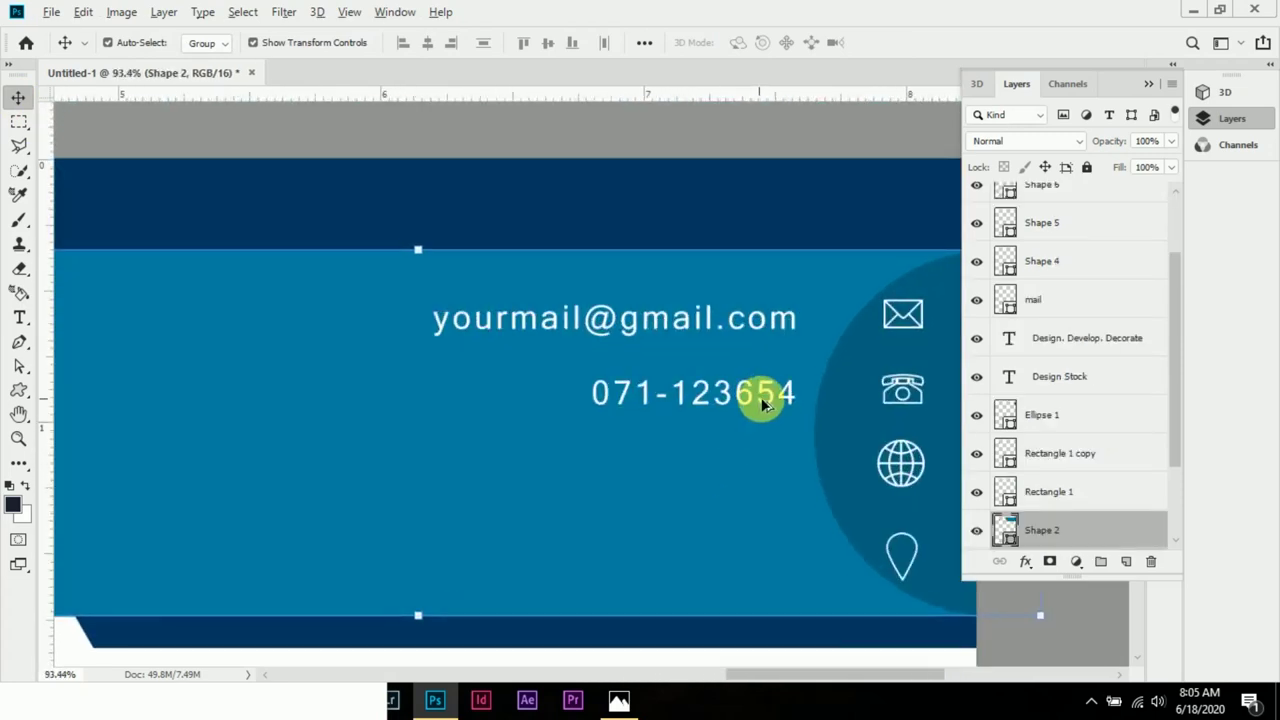
pyautogui.moveTo(763, 403); pyautogui.dragTo(765, 478)
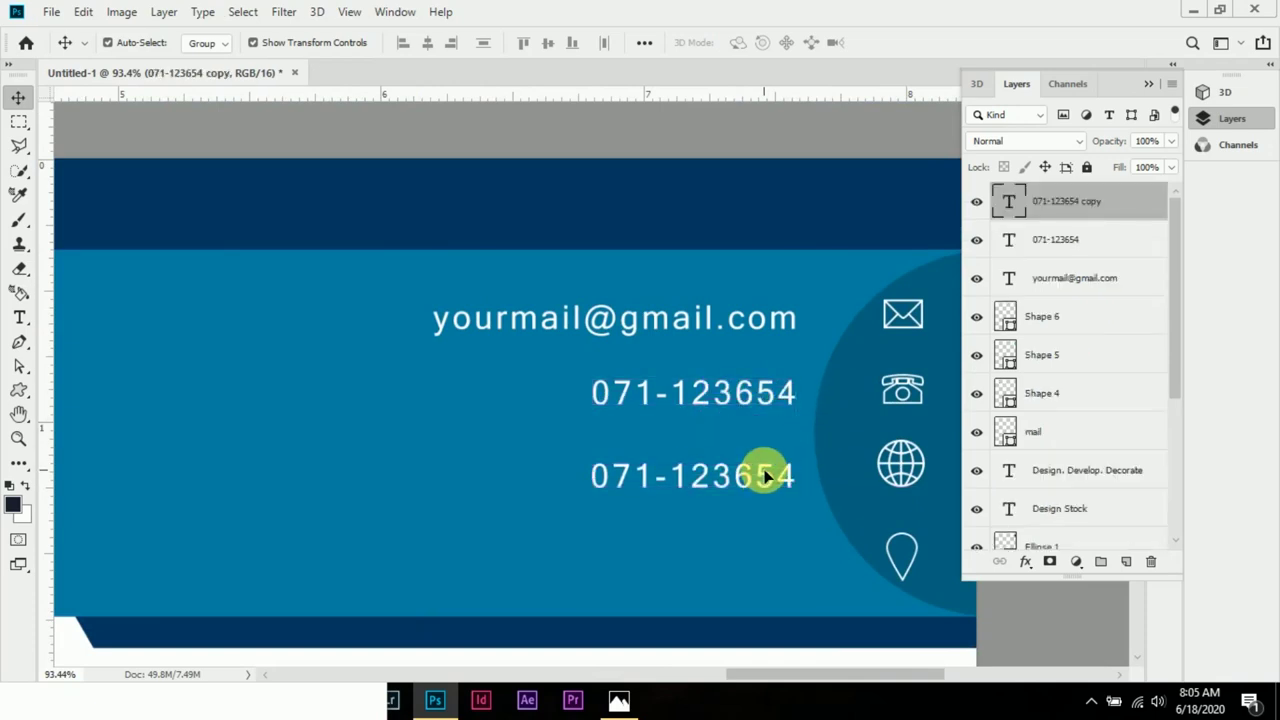
pyautogui.doubleClick(766, 477)
pyautogui.press('BackSpace')
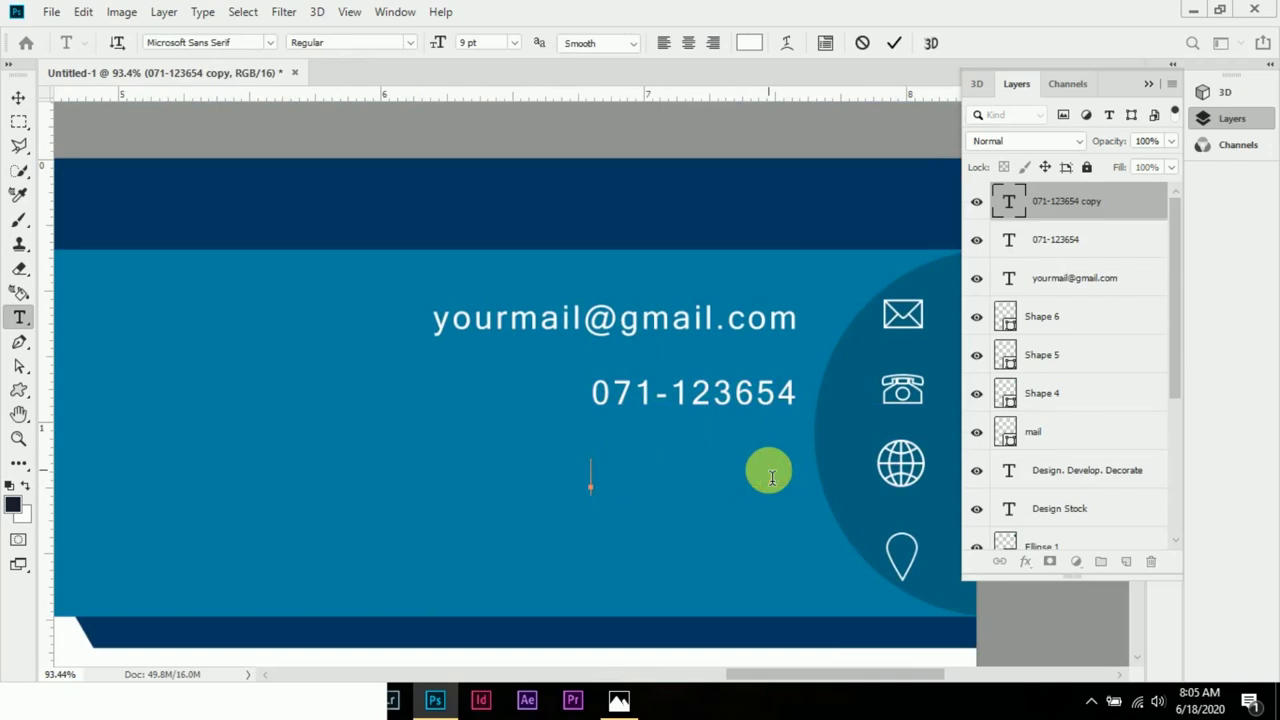
pyautogui.write('www.')
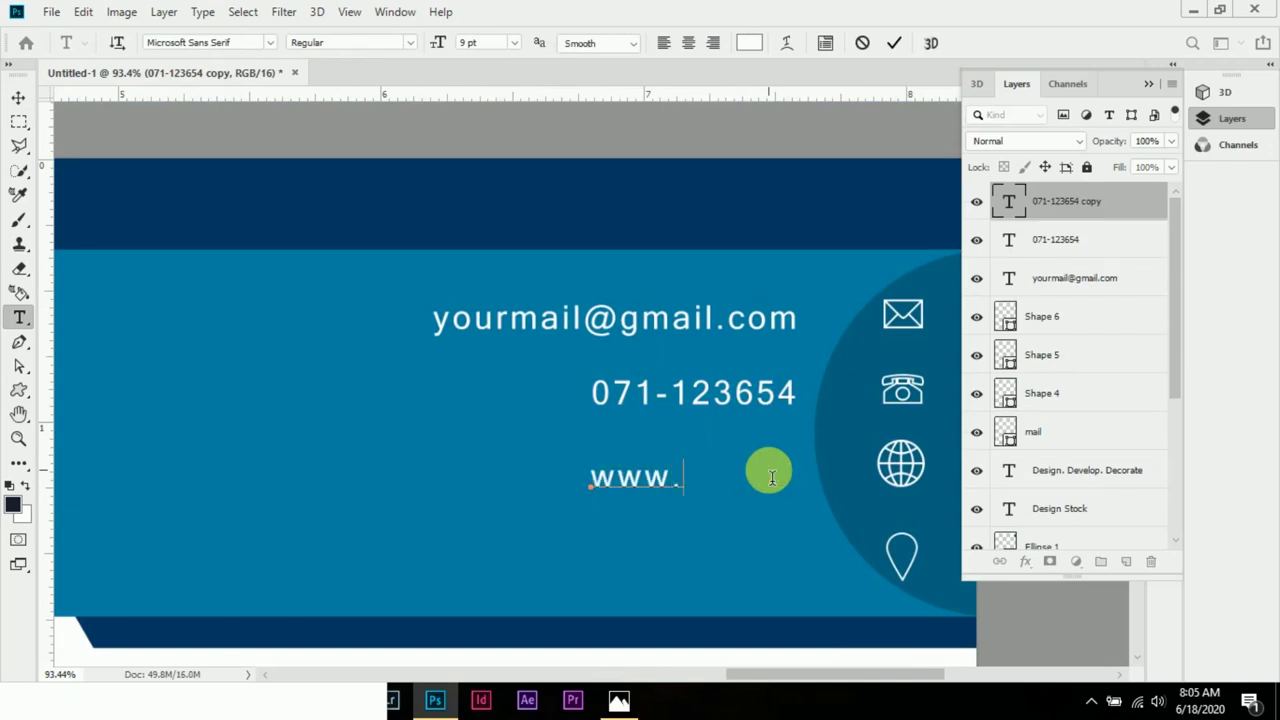
pyautogui.write('yoursite')
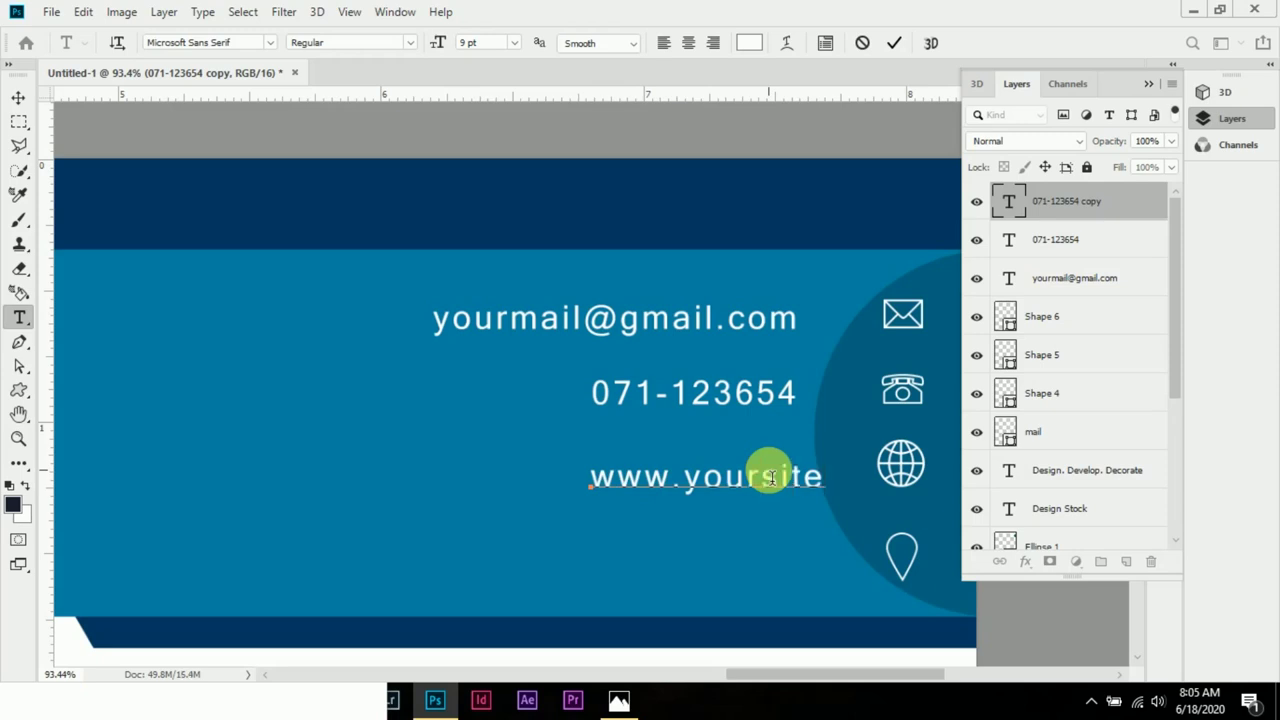
pyautogui.write('om')
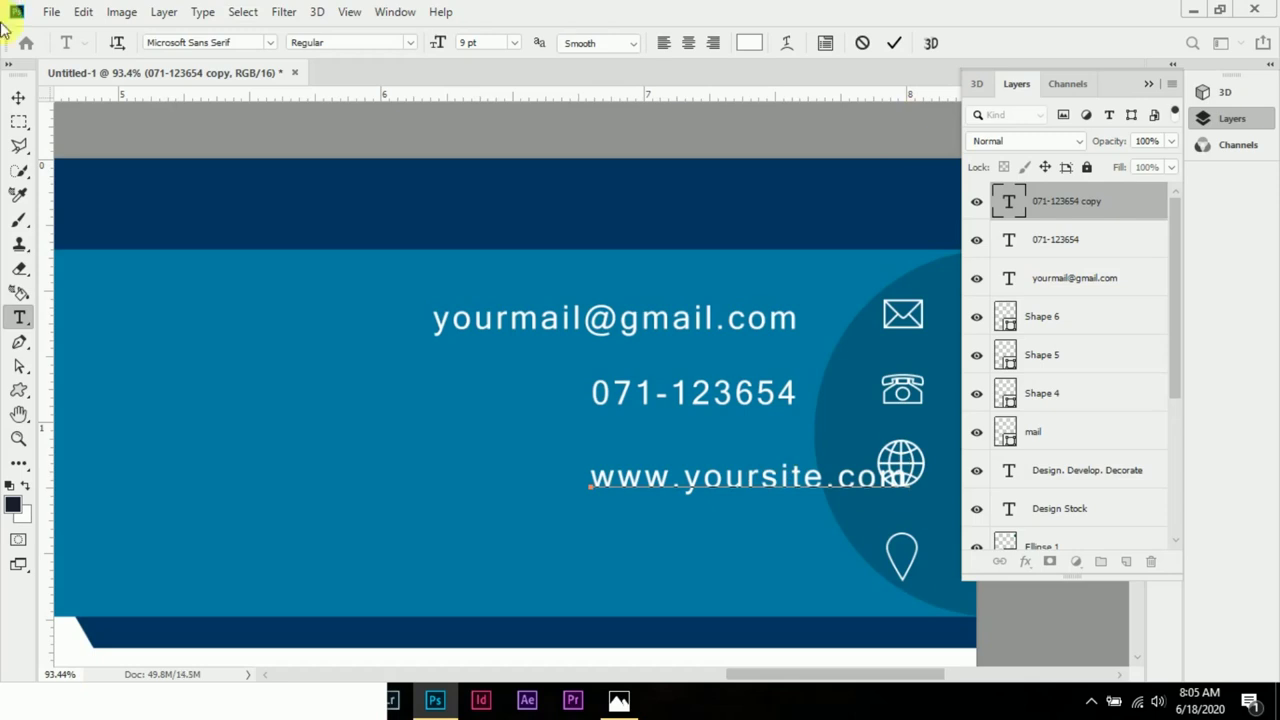
pyautogui.click(14, 94)
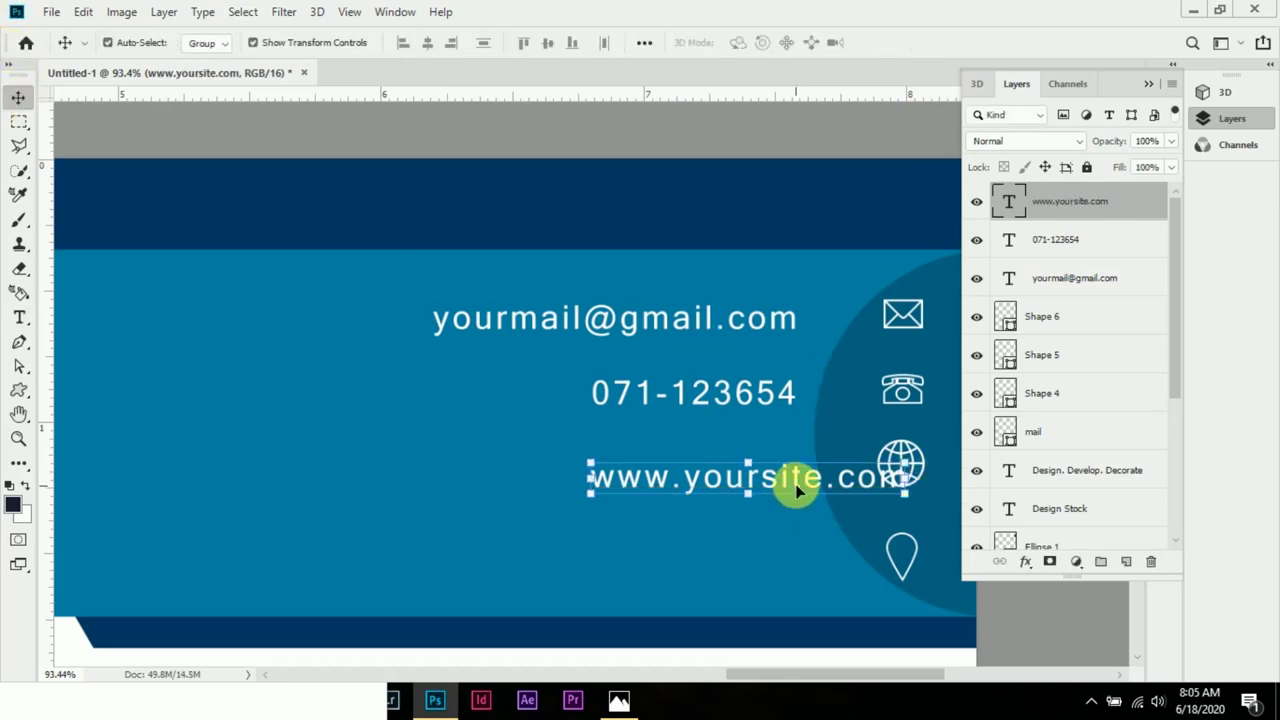
# - Align the website line's right edge with the email and phone lines above
pyautogui.moveTo(798, 482); pyautogui.dragTo(680, 477)
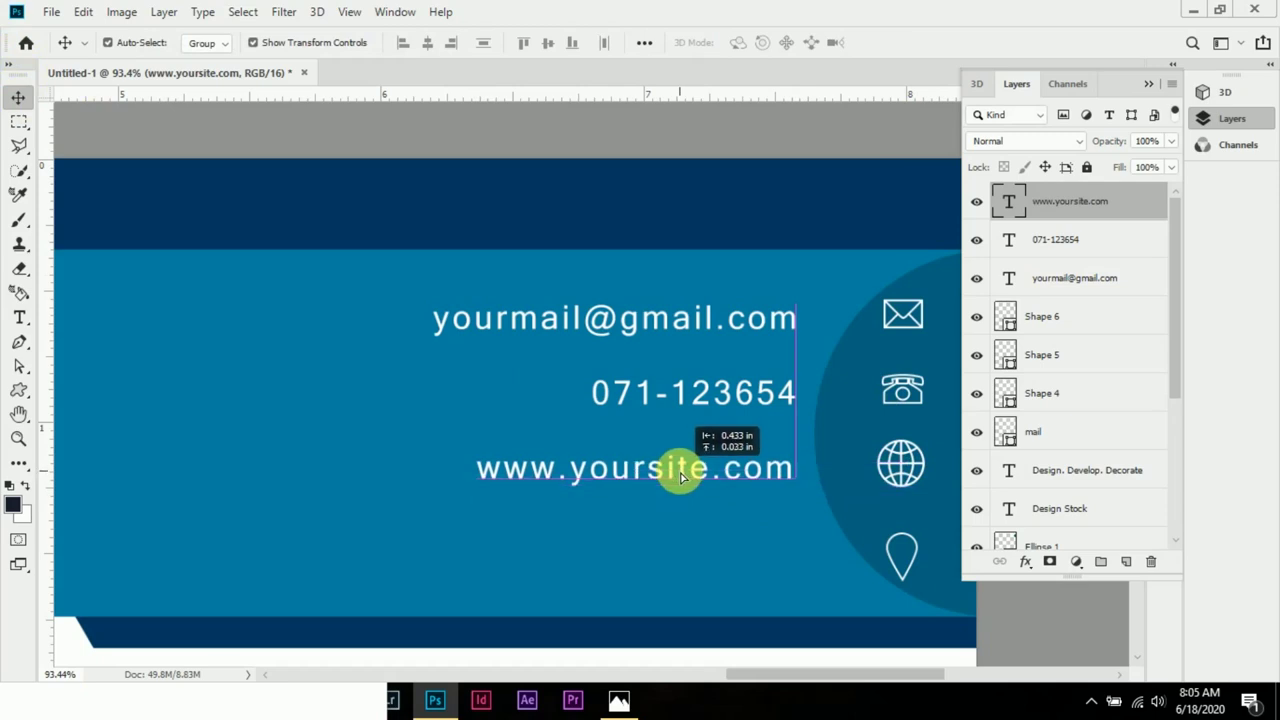
pyautogui.moveTo(680, 477); pyautogui.dragTo(688, 482)
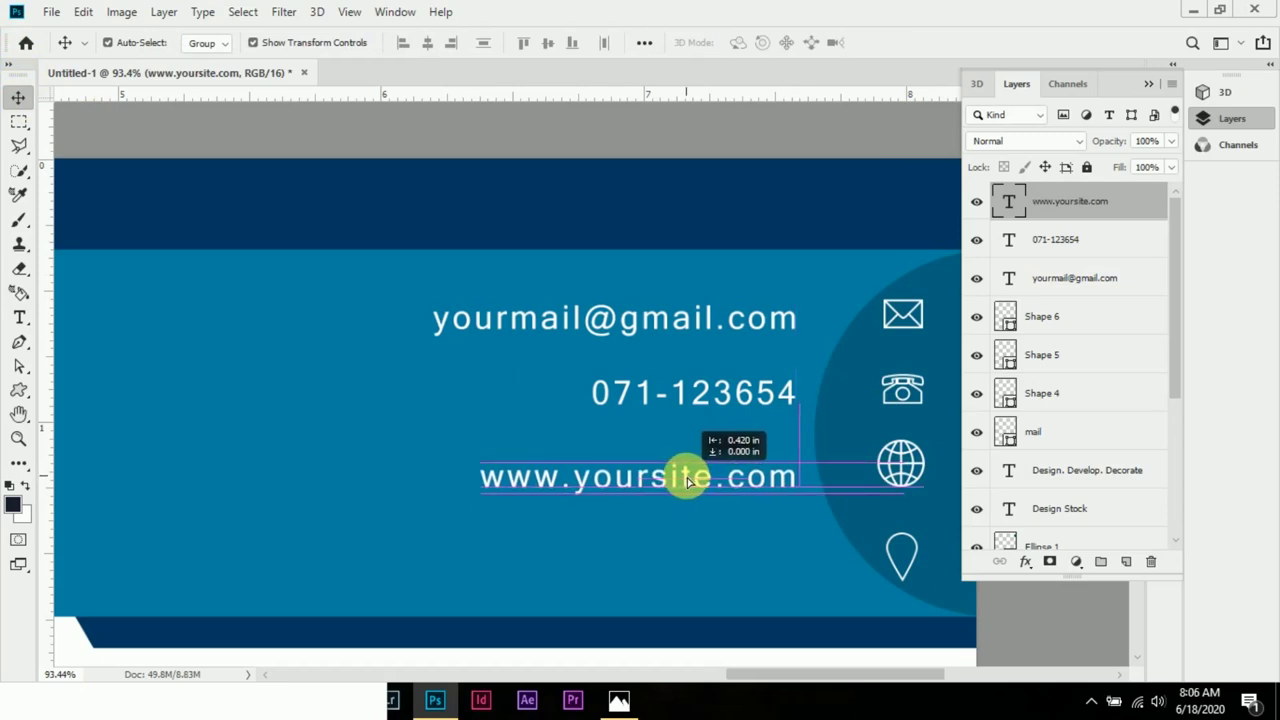
pyautogui.moveTo(686, 483); pyautogui.dragTo(683, 480)
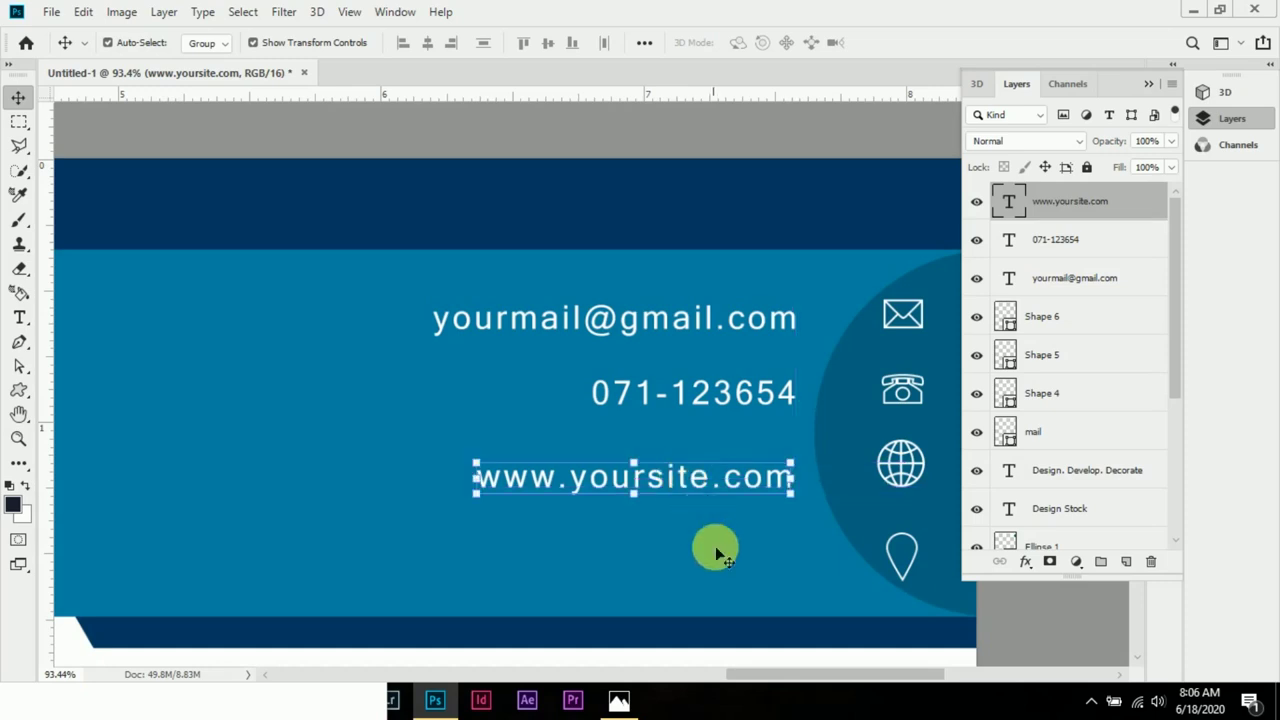
pyautogui.scroll(-1, 715, 546)
pyautogui.scroll(-2, 723, 554)
pyautogui.scroll(-1, 900, 545)
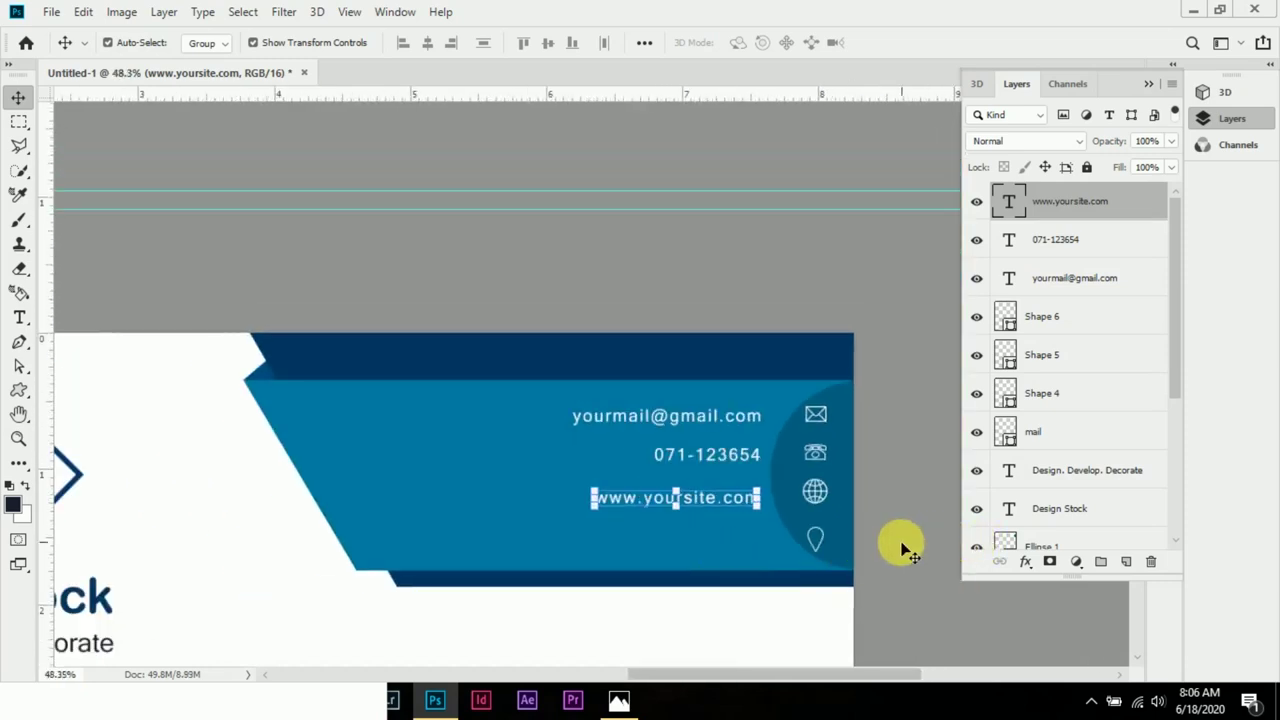
pyautogui.click(889, 551)
pyautogui.scroll(-1, 889, 560)
pyautogui.scroll(1, 846, 500)
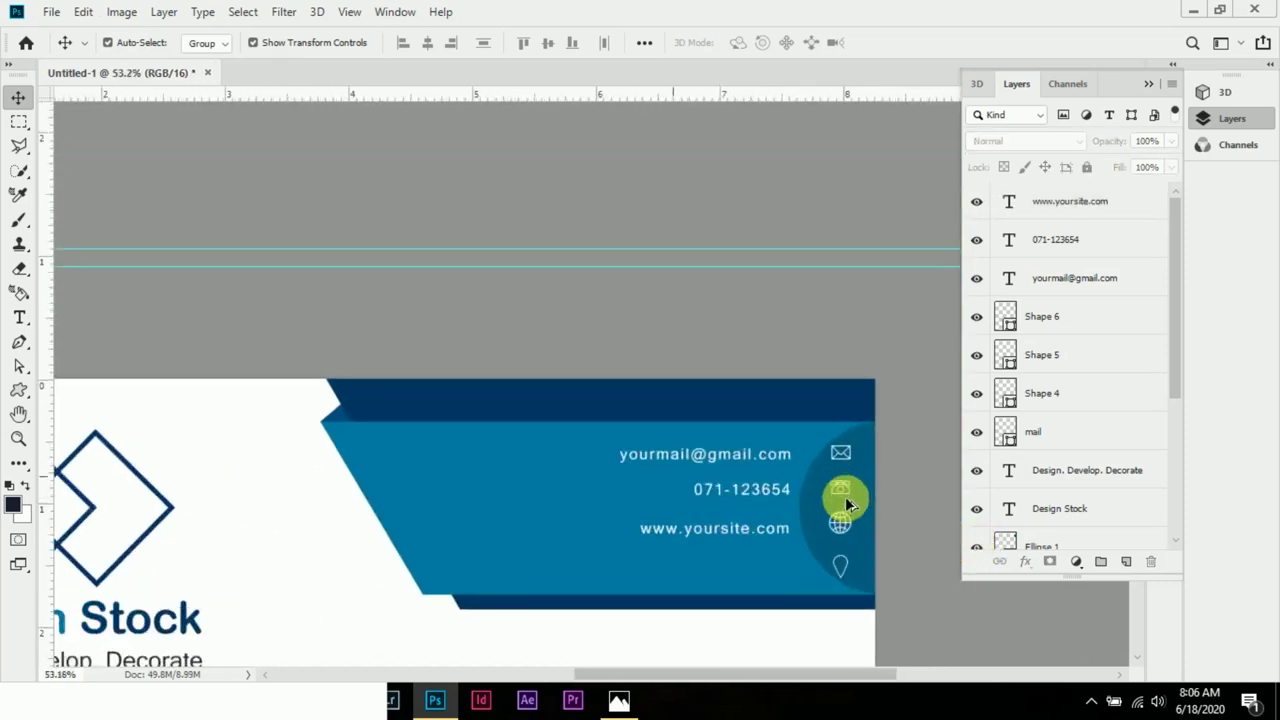
pyautogui.scroll(1, 780, 510)
pyautogui.scroll(1, 720, 530)
pyautogui.scroll(-1, 724, 532)
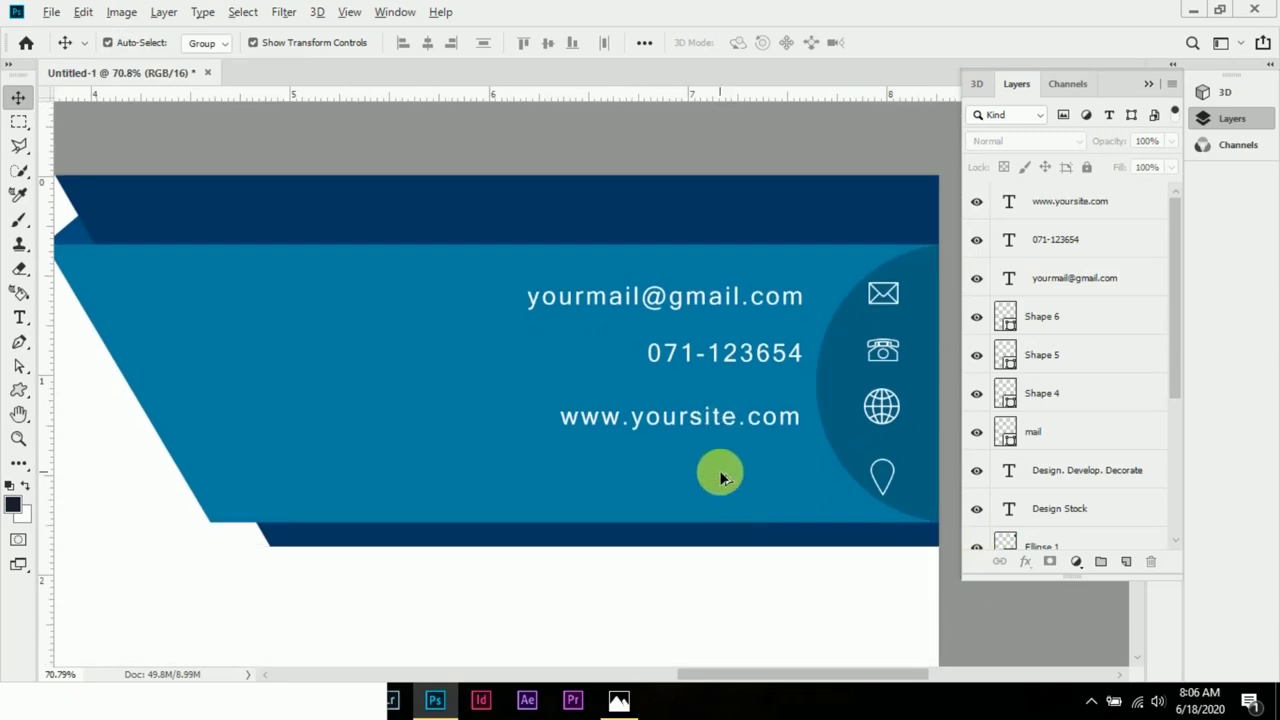
pyautogui.scroll(1, 727, 490)
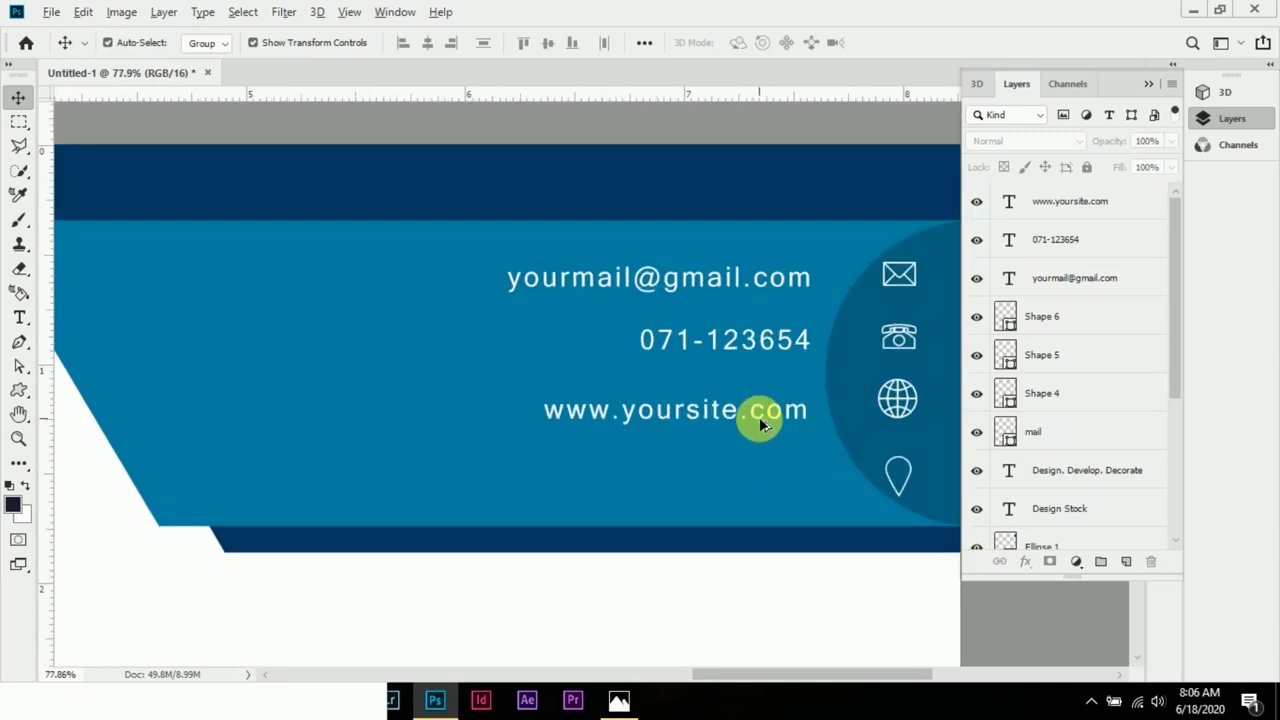
# - Copy the website line beside the location pin, retype it as 'your address here', and align it
pyautogui.moveTo(760, 420); pyautogui.dragTo(769, 487)
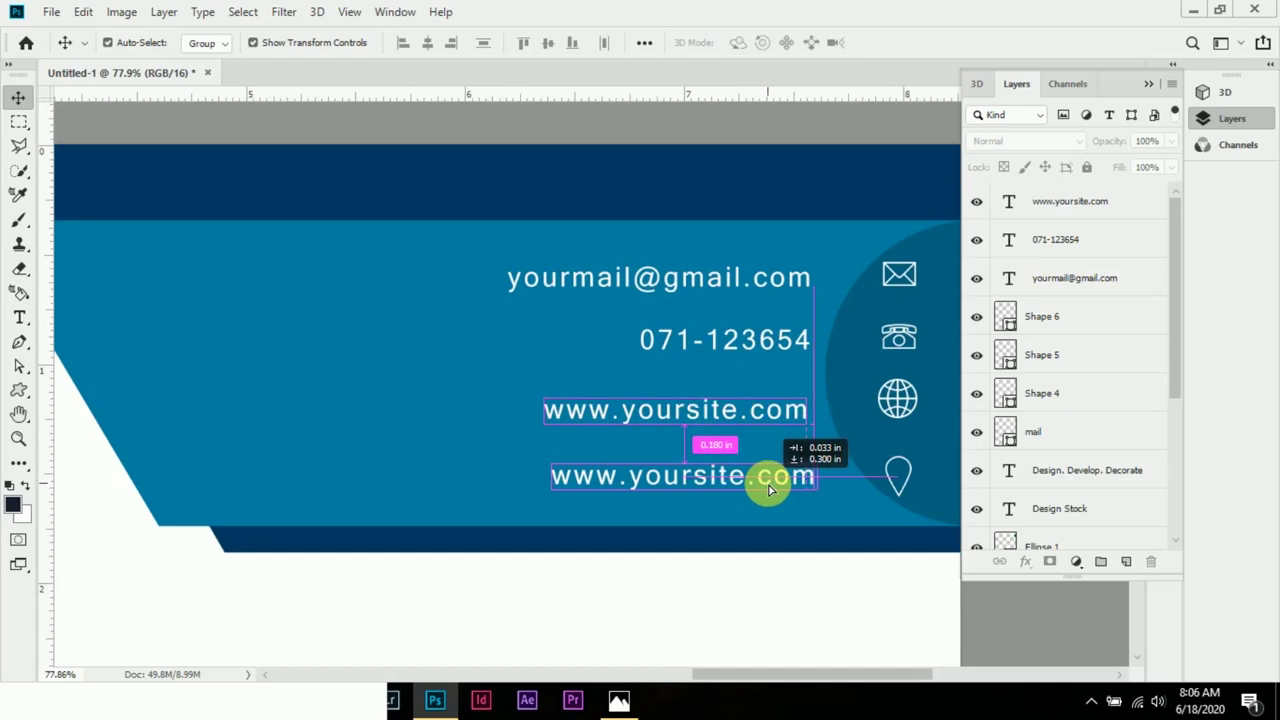
pyautogui.doubleClick(778, 480)
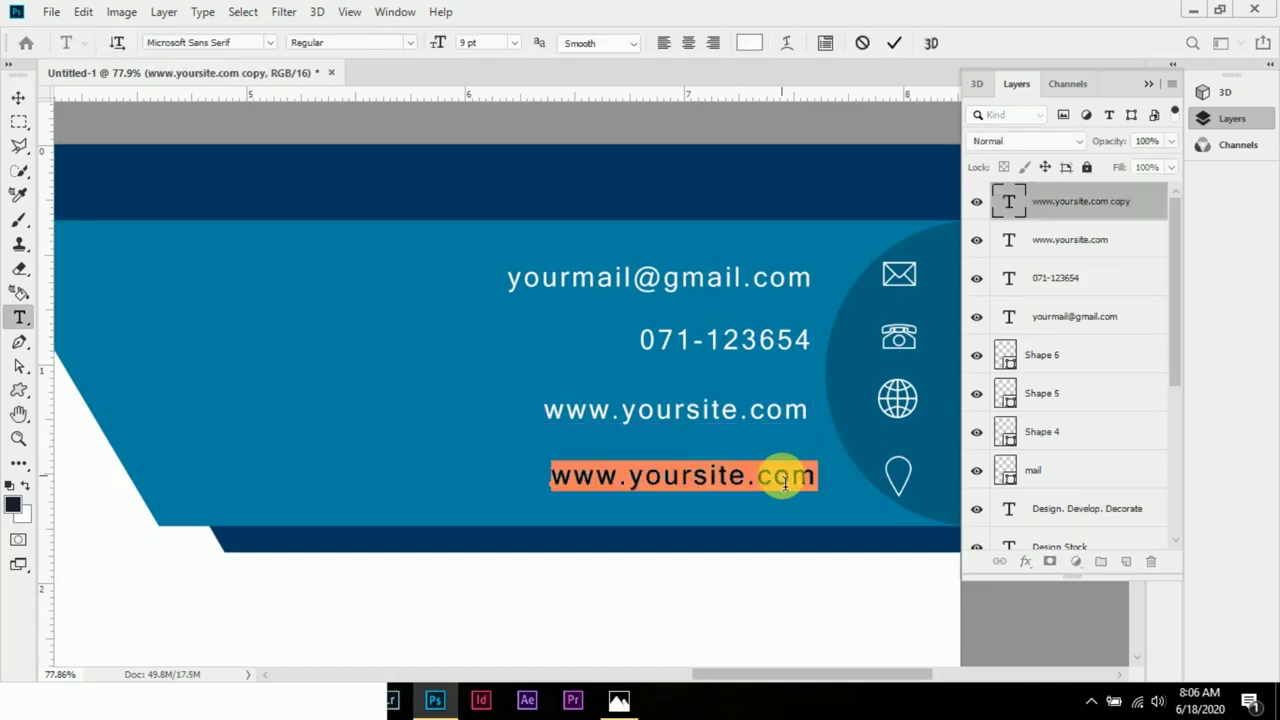
pyautogui.press('BackSpace')
pyautogui.write('your a')
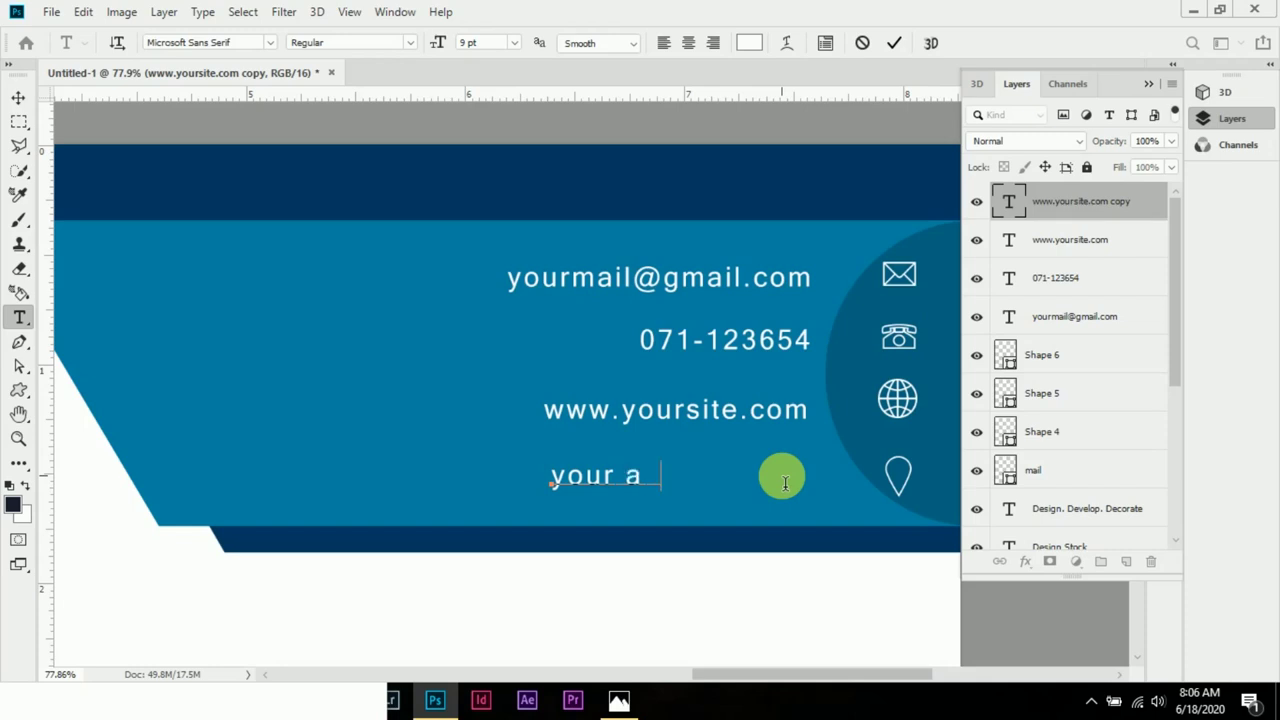
pyautogui.write('ddress here')
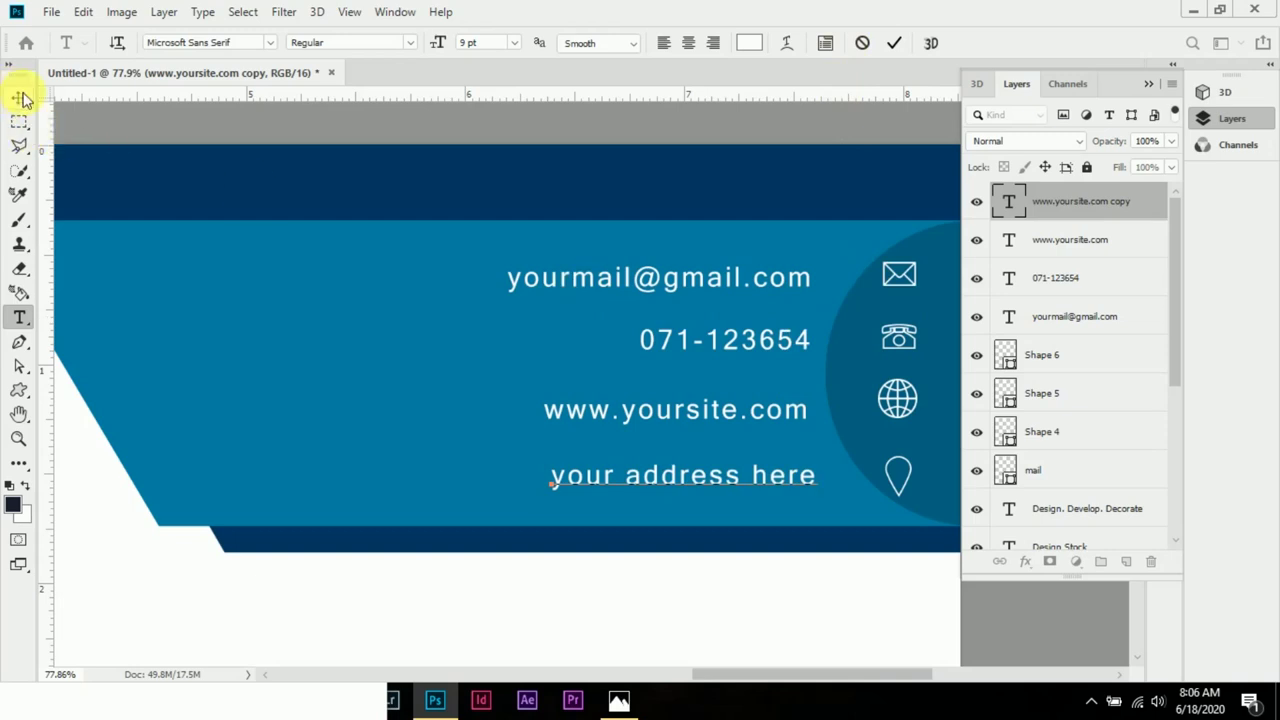
pyautogui.click(18, 97)
pyautogui.click(571, 594)
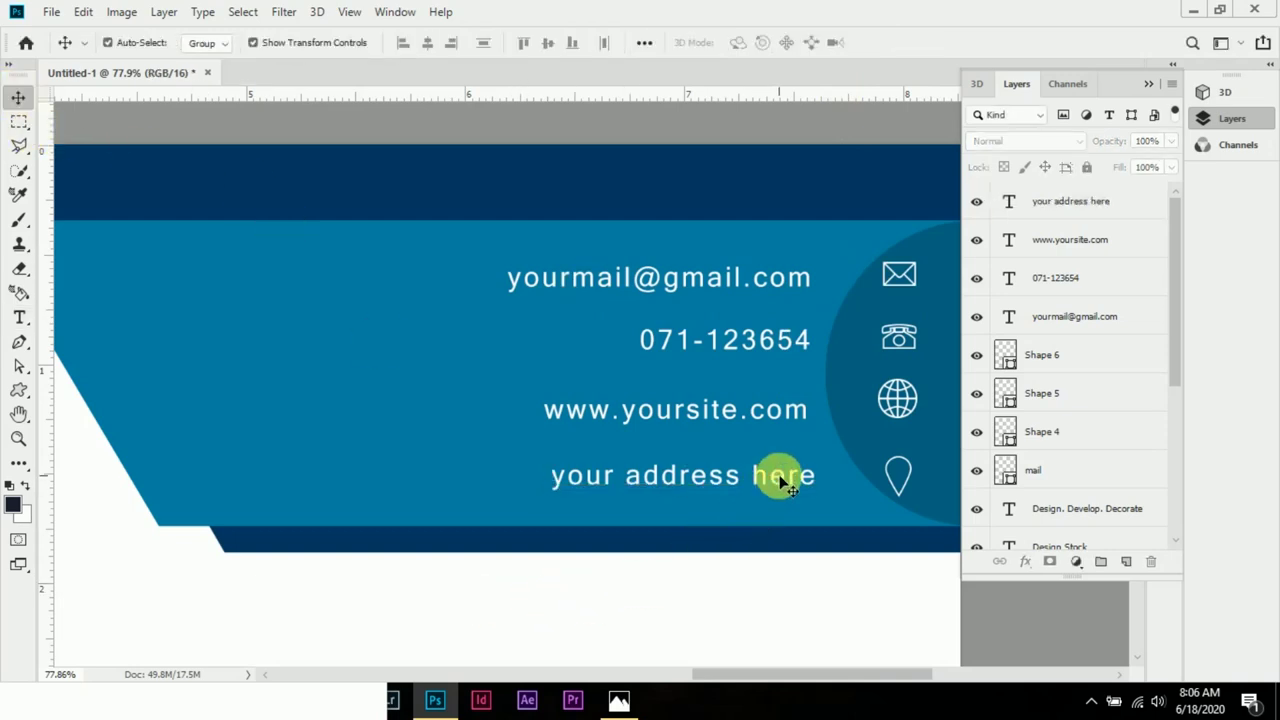
pyautogui.moveTo(782, 484)
pyautogui.mouseDown()
pyautogui.moveTo(770, 487)
pyautogui.moveTo(784, 478)
pyautogui.mouseUp()
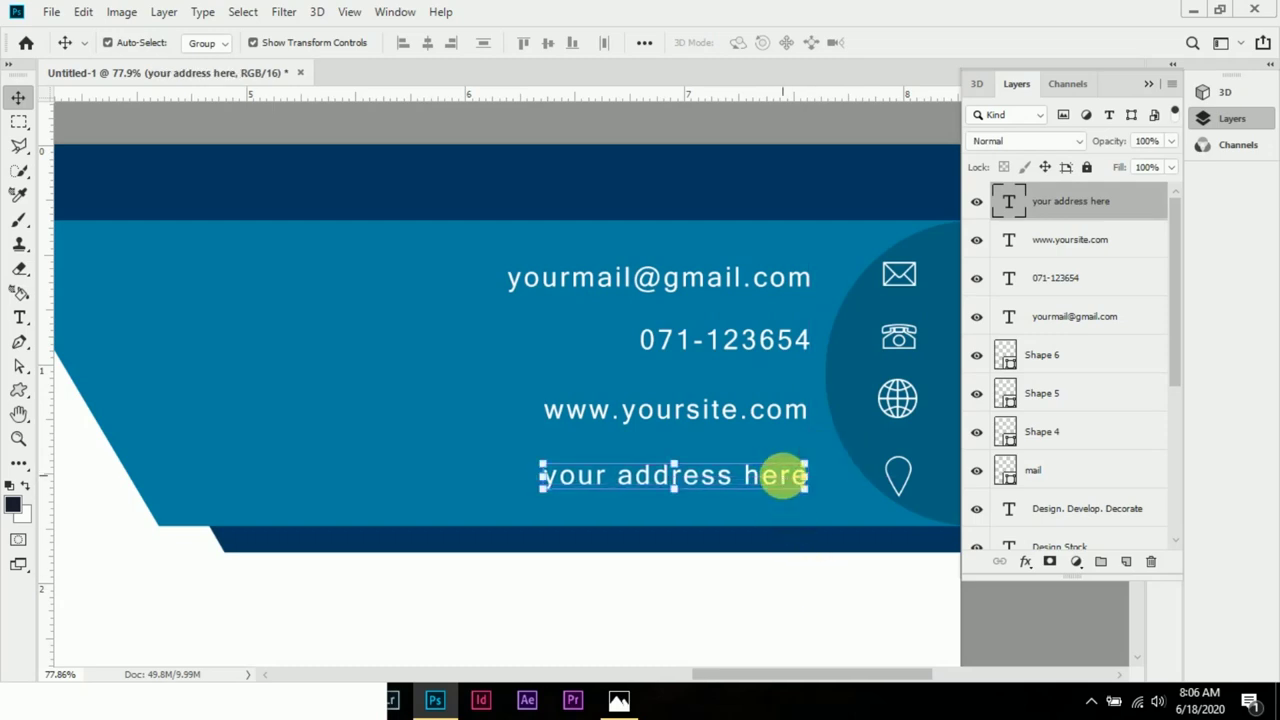
# - Select the header's two background banner shapes and lock them against edits
pyautogui.click(820, 614)
pyautogui.scroll(-5, 820, 614)
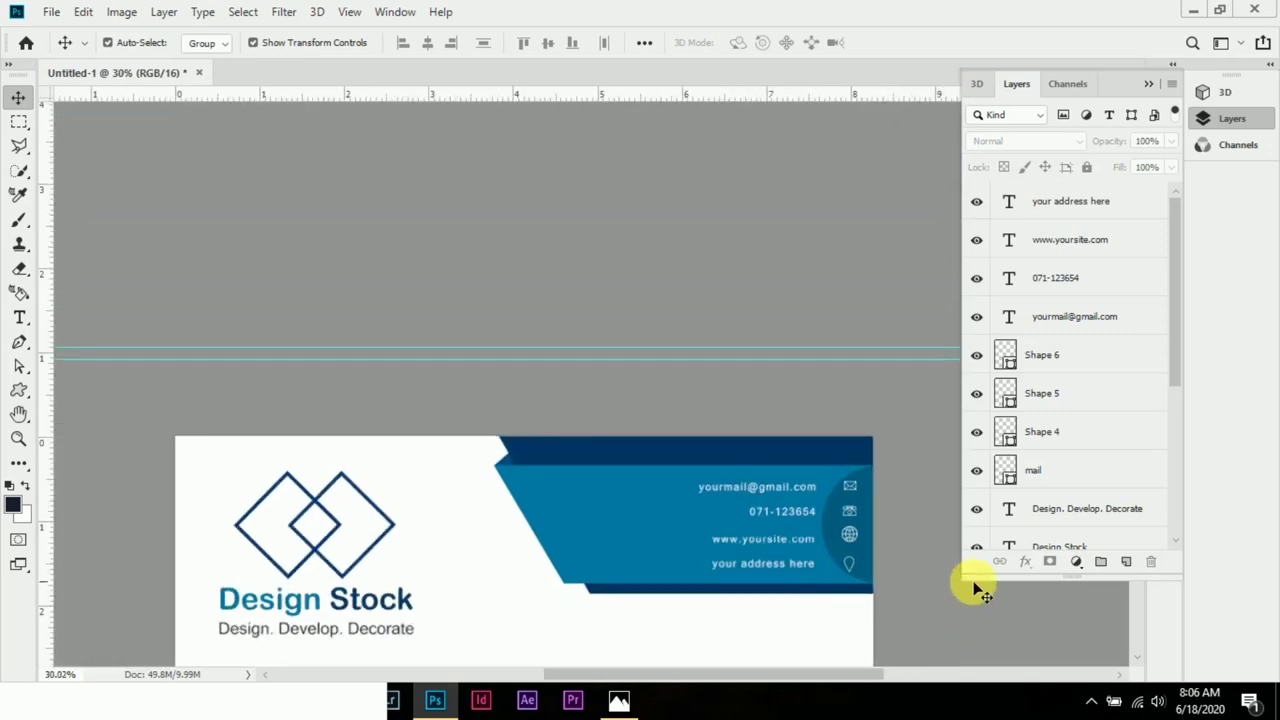
pyautogui.scroll(-2, 720, 474)
pyautogui.scroll(-2, 803, 482)
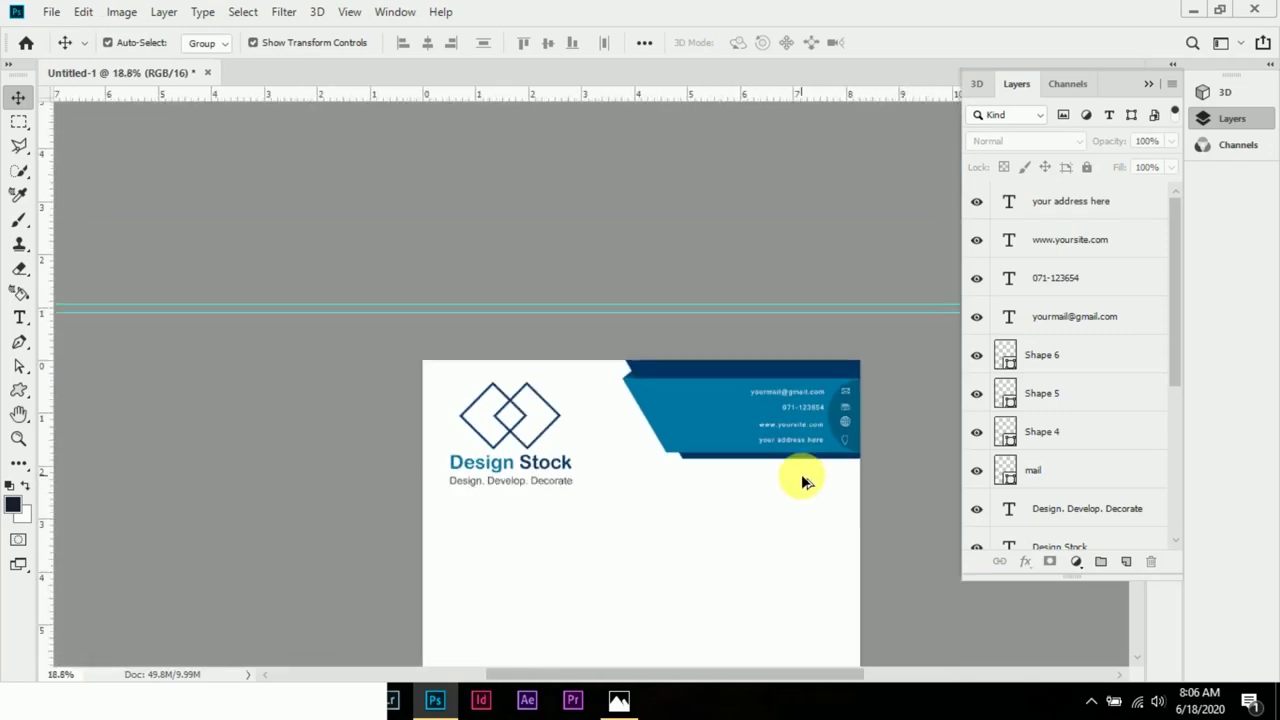
pyautogui.scroll(1, 810, 505)
pyautogui.scroll(1, 805, 500)
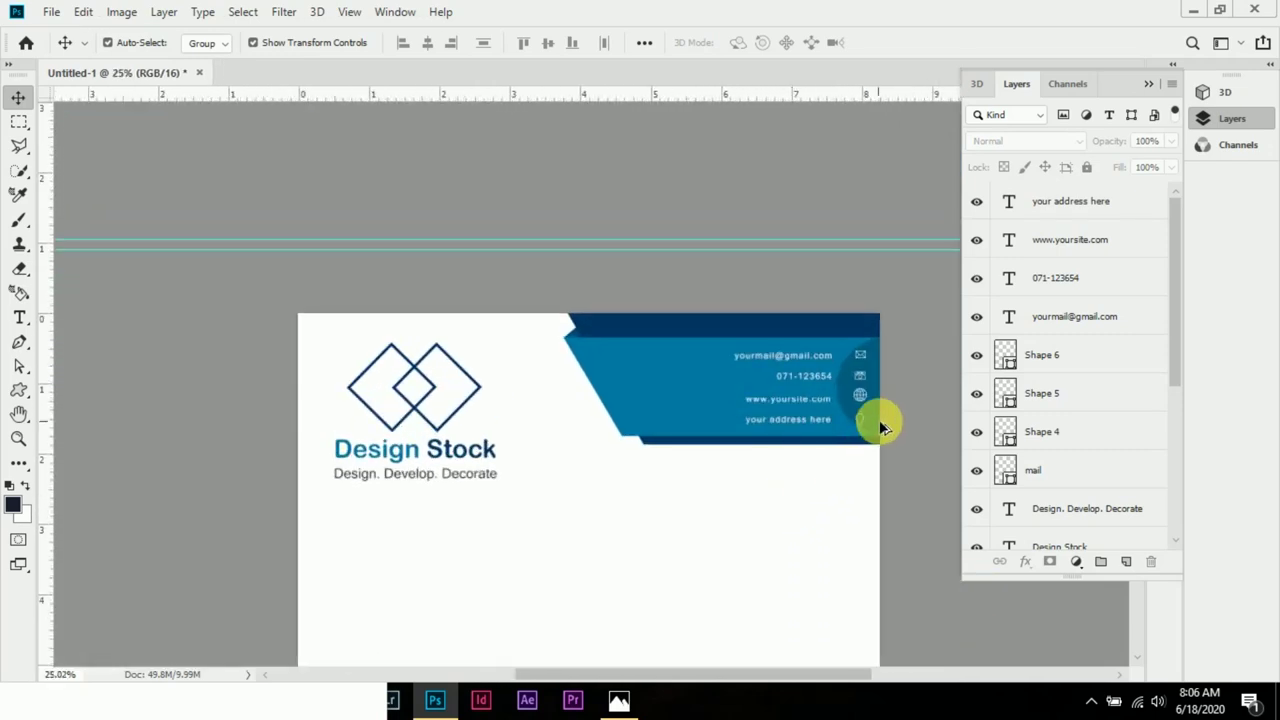
pyautogui.scroll(1, 877, 410)
pyautogui.scroll(1, 877, 397)
pyautogui.scroll(1, 840, 398)
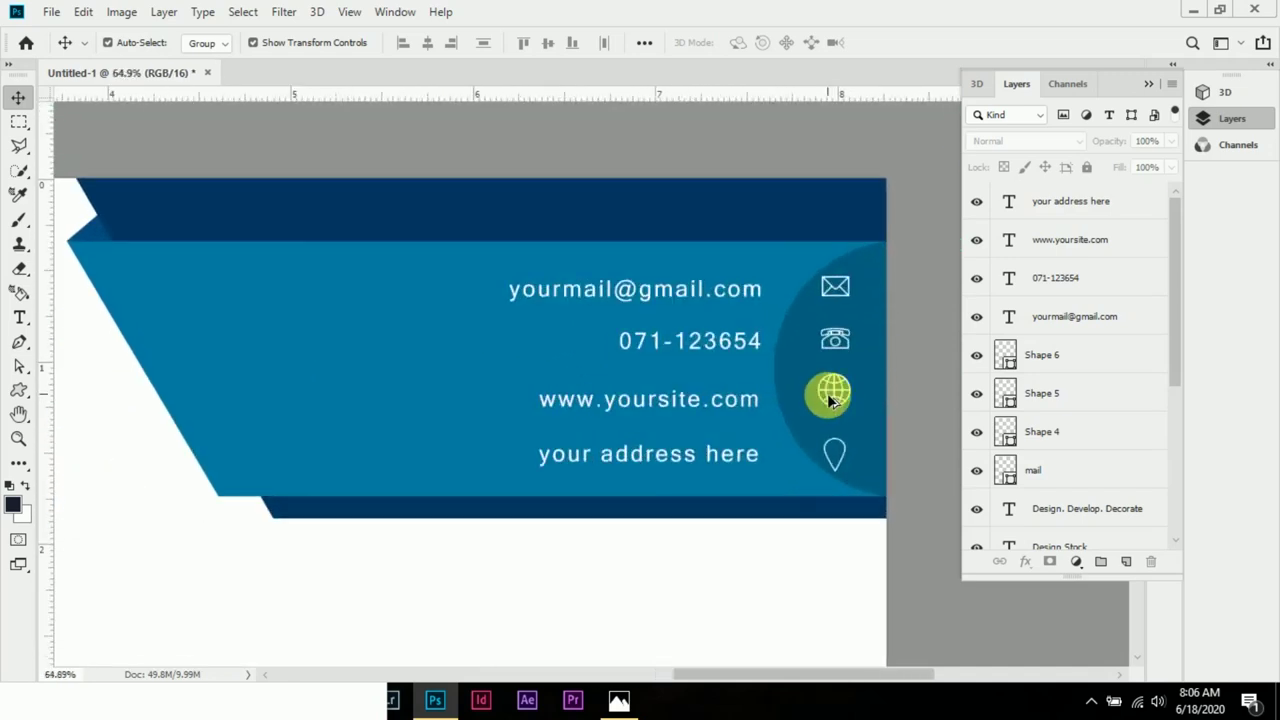
pyautogui.scroll(1, 829, 366)
pyautogui.scroll(1, 829, 390)
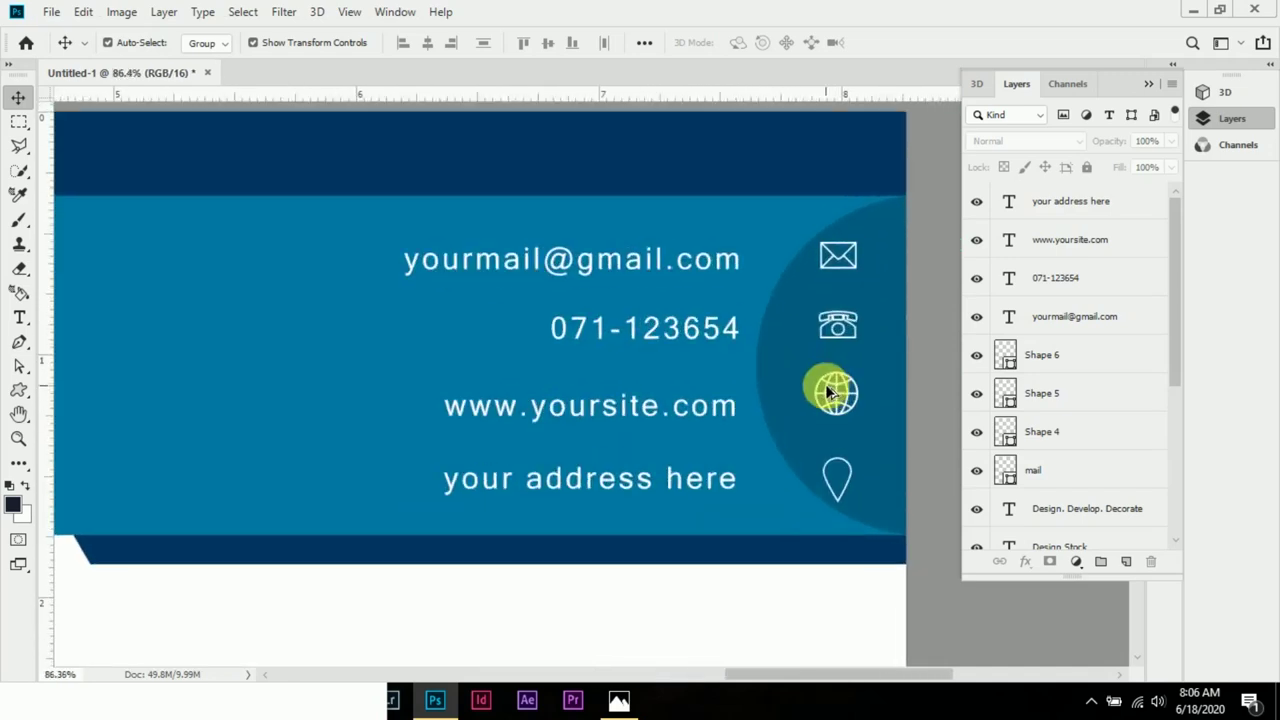
pyautogui.click(840, 260)
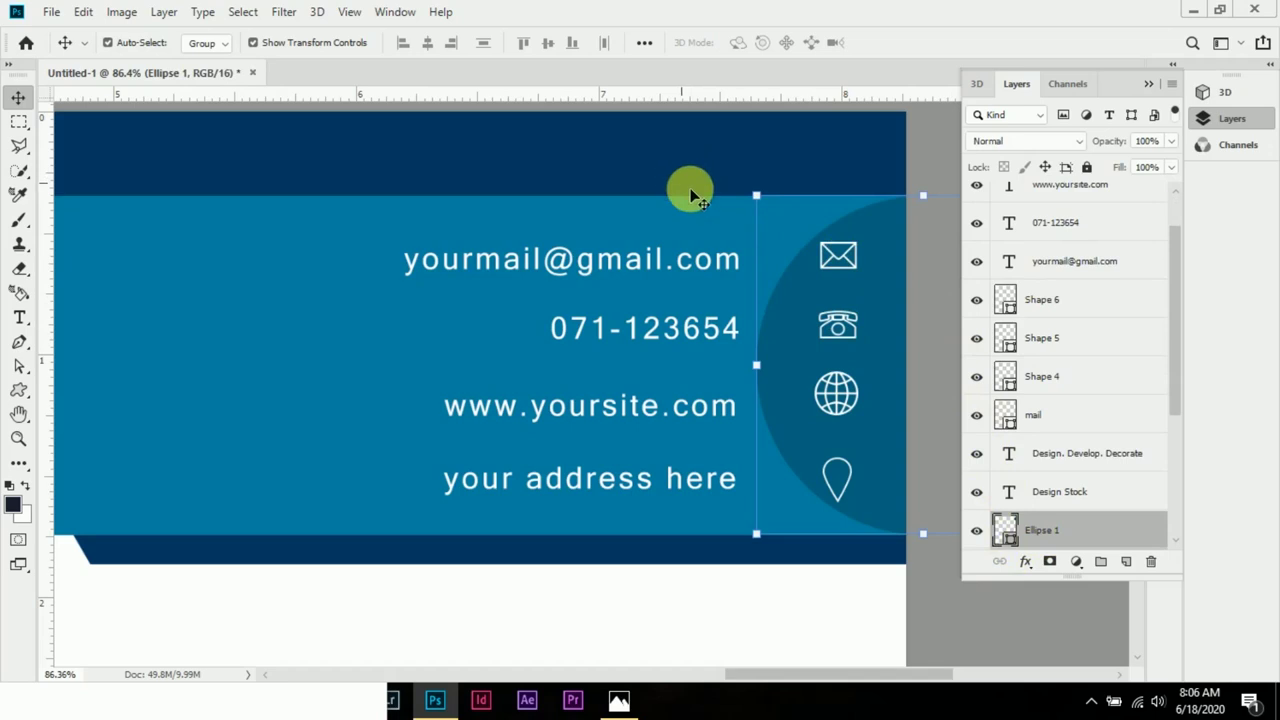
pyautogui.scroll(-2, 324, 403)
pyautogui.moveTo(218, 140); pyautogui.dragTo(275, 562)
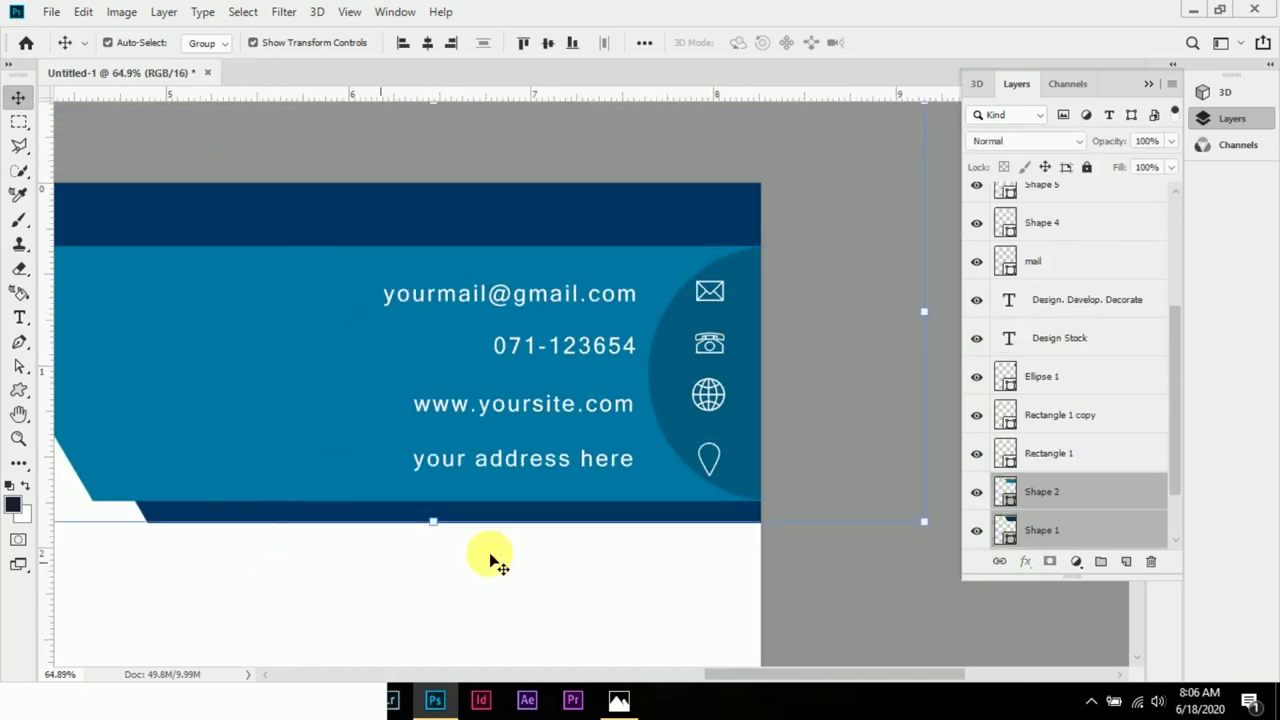
pyautogui.click(1088, 168)
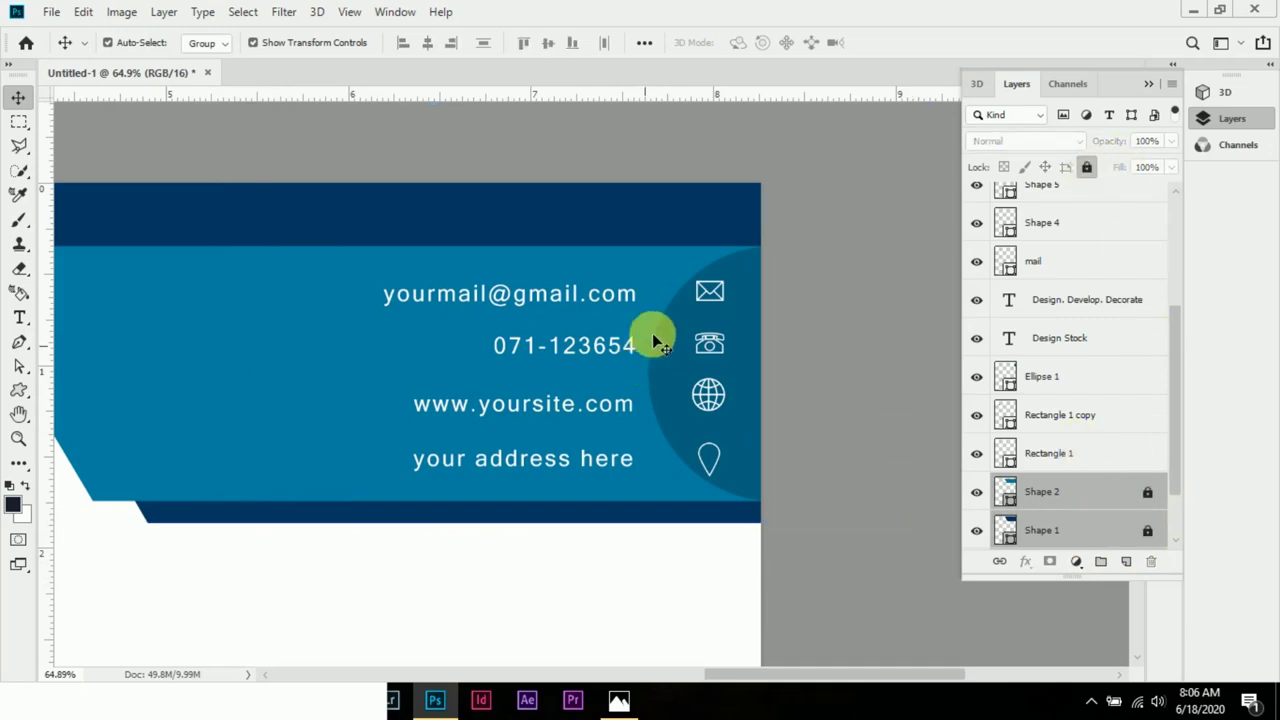
# - Lock the Ellipse 1 dark circle layer behind the contact icons
pyautogui.click(706, 314)
pyautogui.scroll(3, 706, 314)
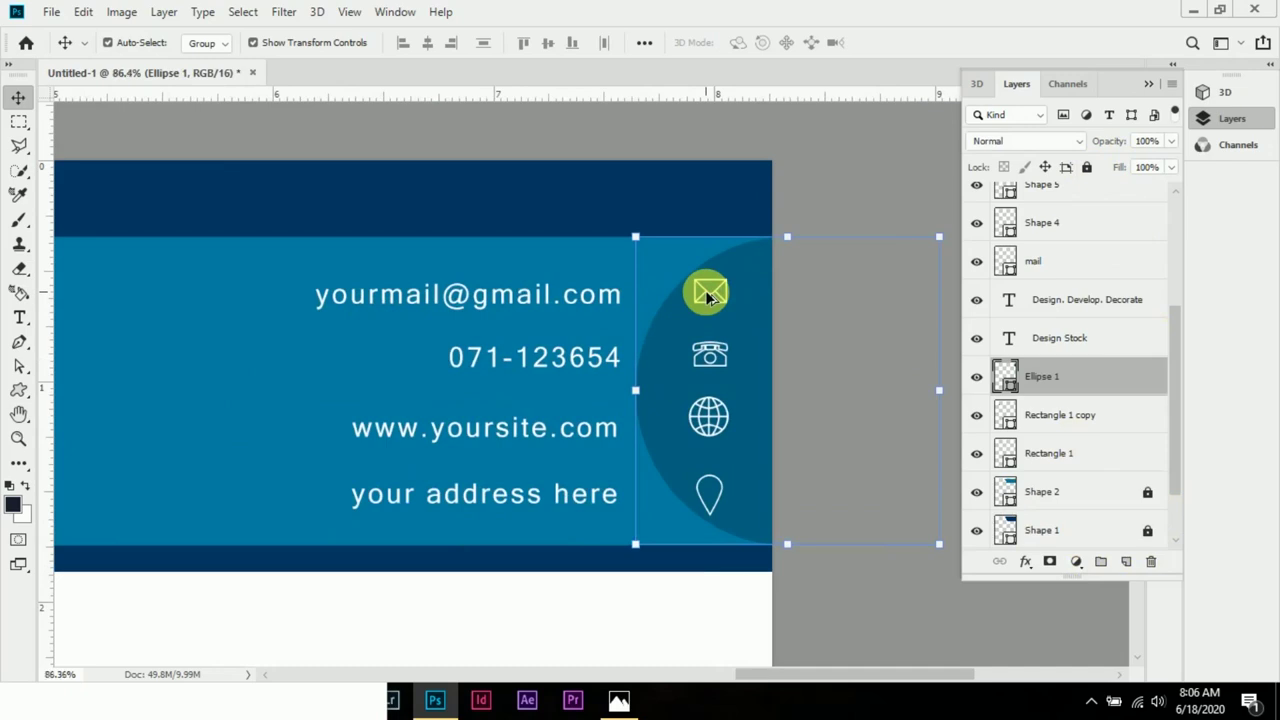
pyautogui.click(1088, 168)
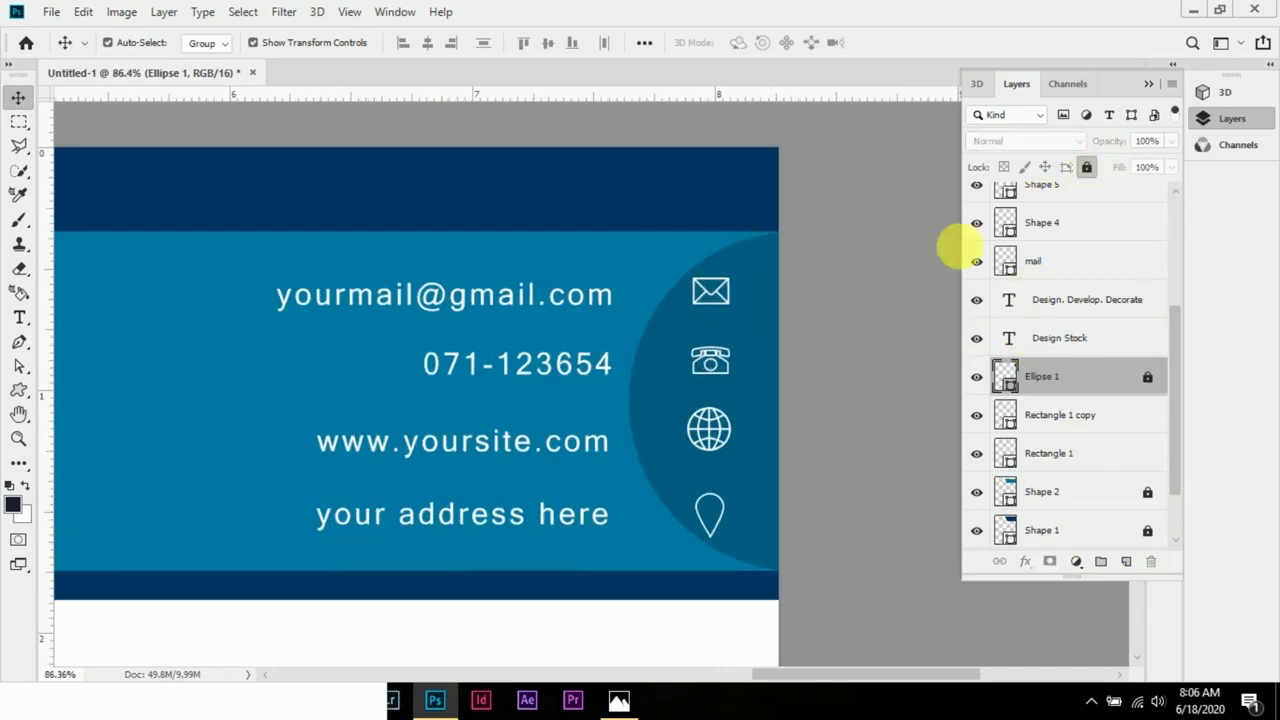
pyautogui.click(726, 302)
pyautogui.scroll(1, 727, 303)
# - Space the envelope, phone and location pin icons evenly down the contact column
pyautogui.scroll(1, 716, 310)
pyautogui.moveTo(721, 289); pyautogui.dragTo(716, 315)
pyautogui.moveTo(716, 393); pyautogui.dragTo(716, 398)
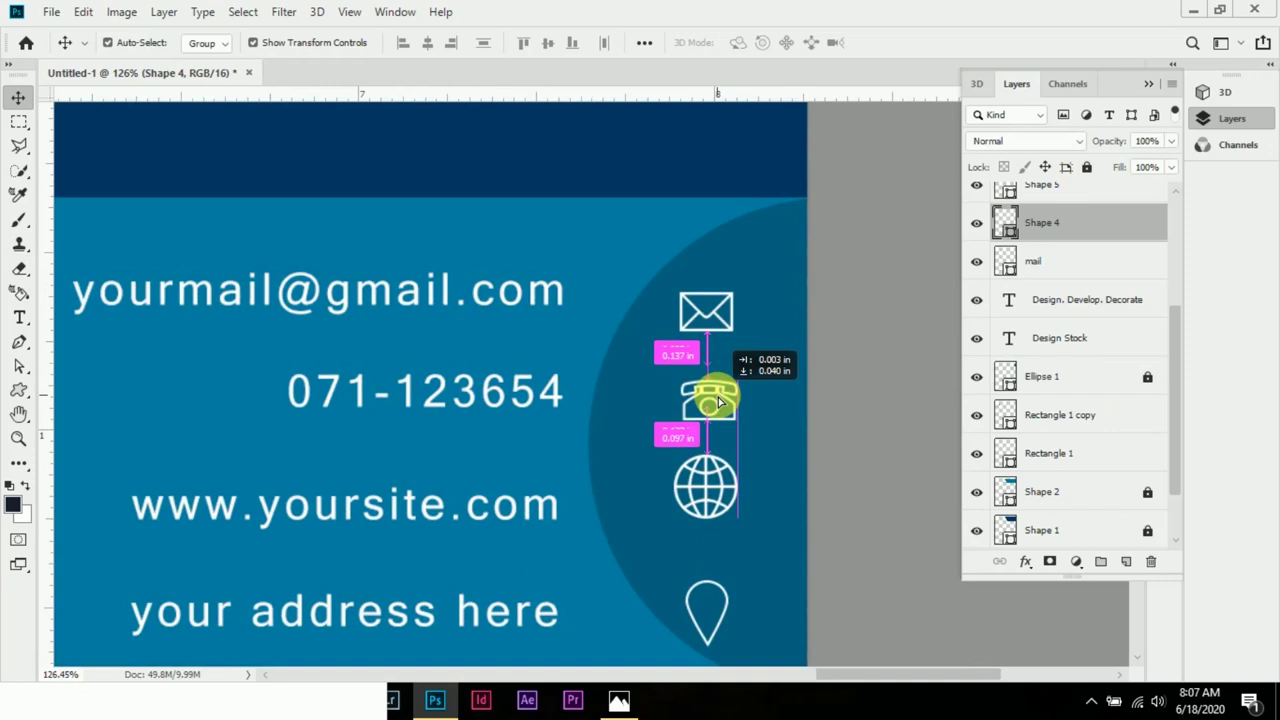
pyautogui.moveTo(708, 592); pyautogui.dragTo(711, 569)
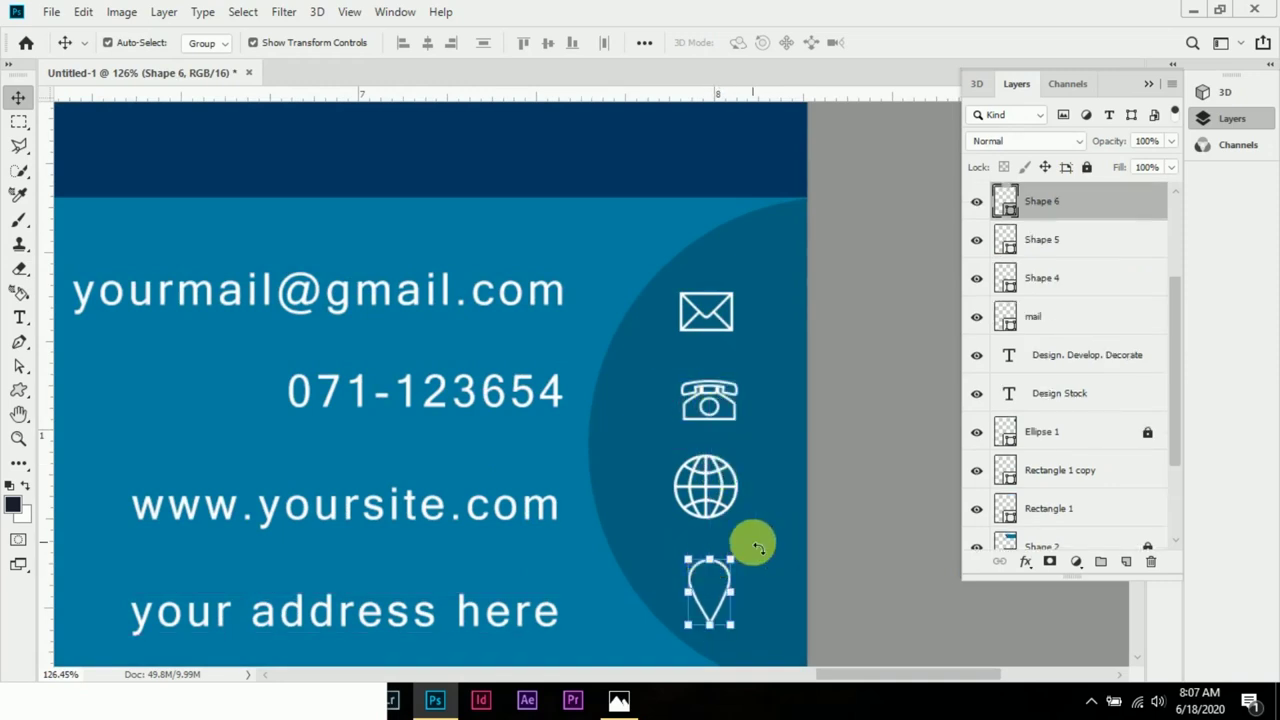
pyautogui.scroll(-1, 800, 510)
pyautogui.click(845, 480)
pyautogui.scroll(-2, 847, 480)
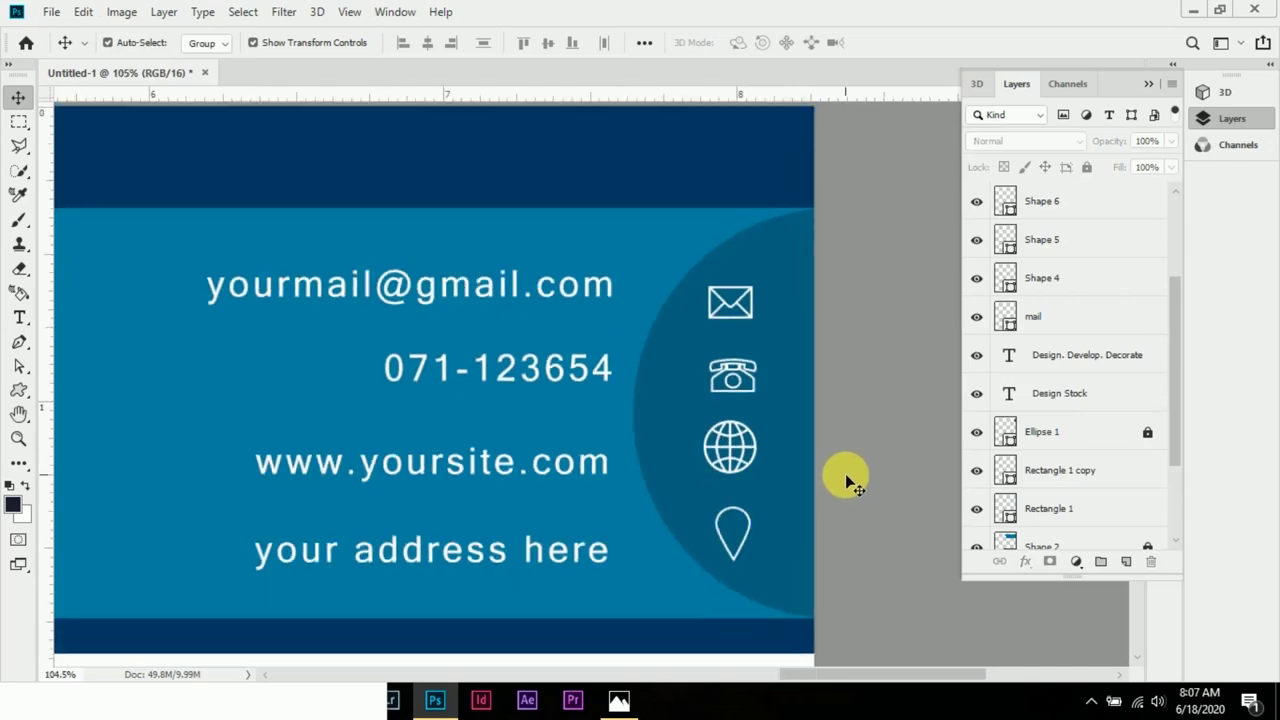
pyautogui.scroll(-1, 849, 480)
pyautogui.scroll(2, 543, 341)
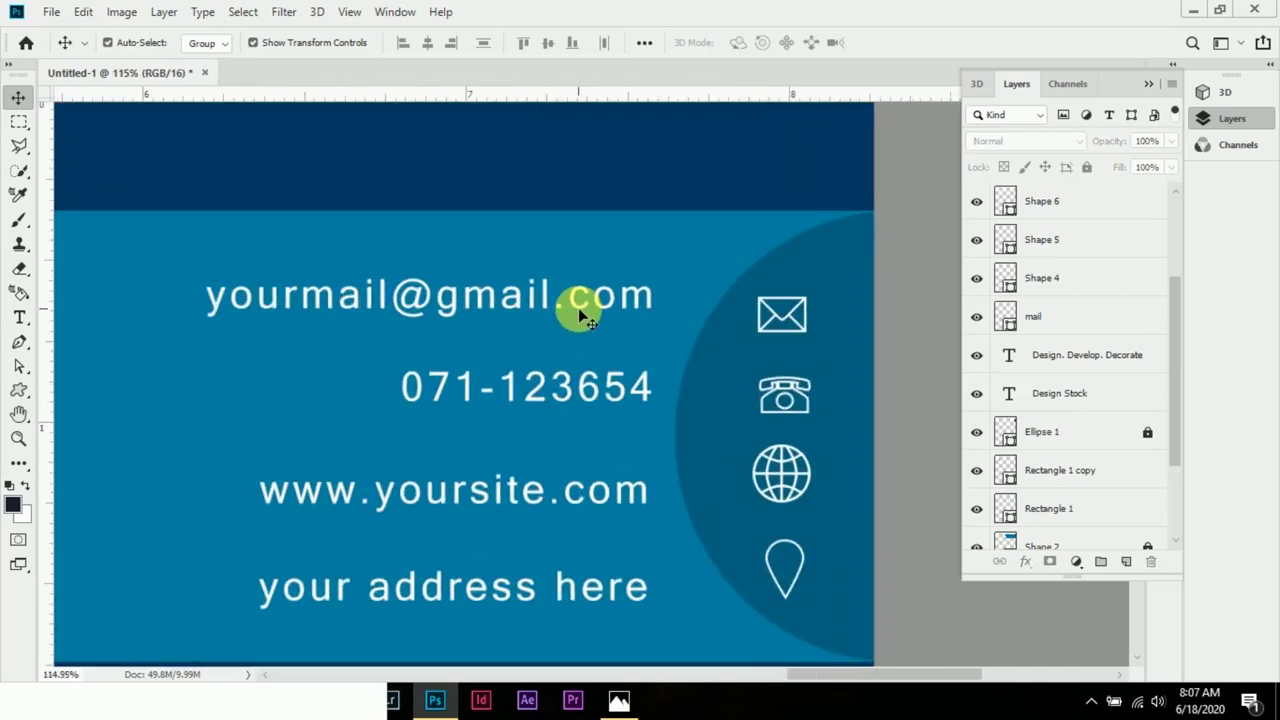
# - Level the email, phone, website and address lines with their icons, sharing one right edge
pyautogui.moveTo(587, 319); pyautogui.dragTo(585, 345)
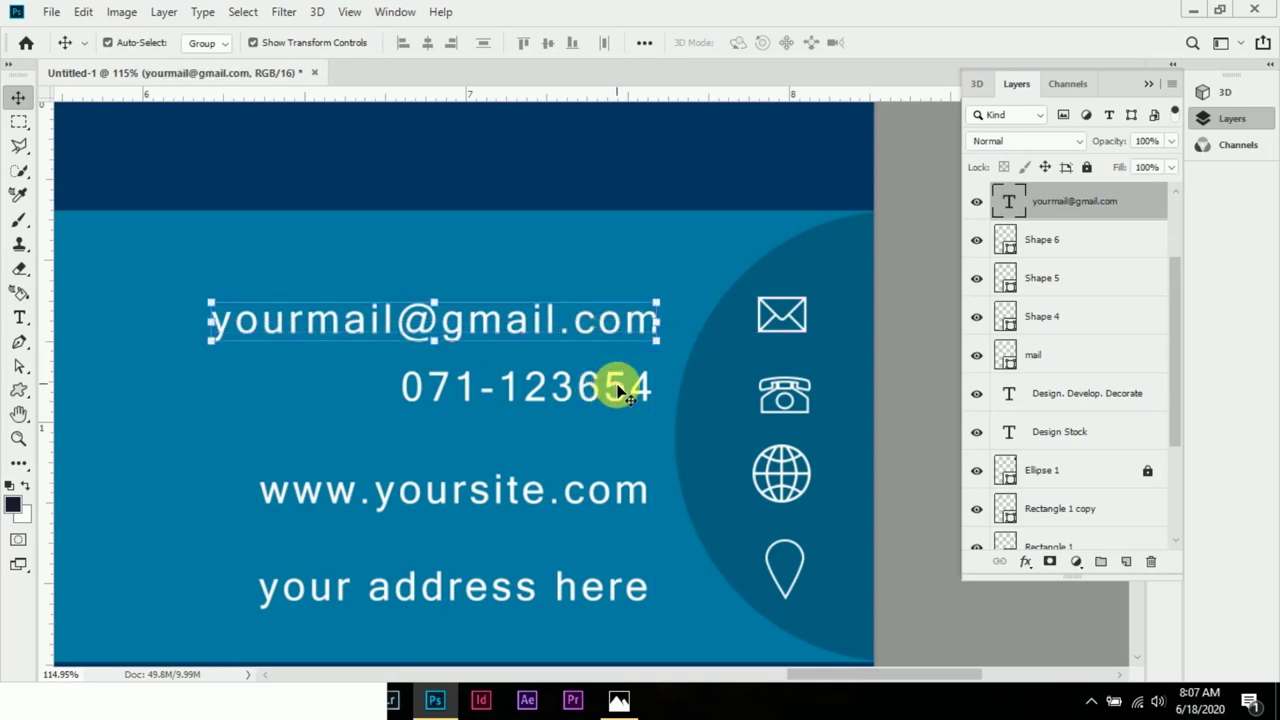
pyautogui.moveTo(620, 390); pyautogui.dragTo(613, 402)
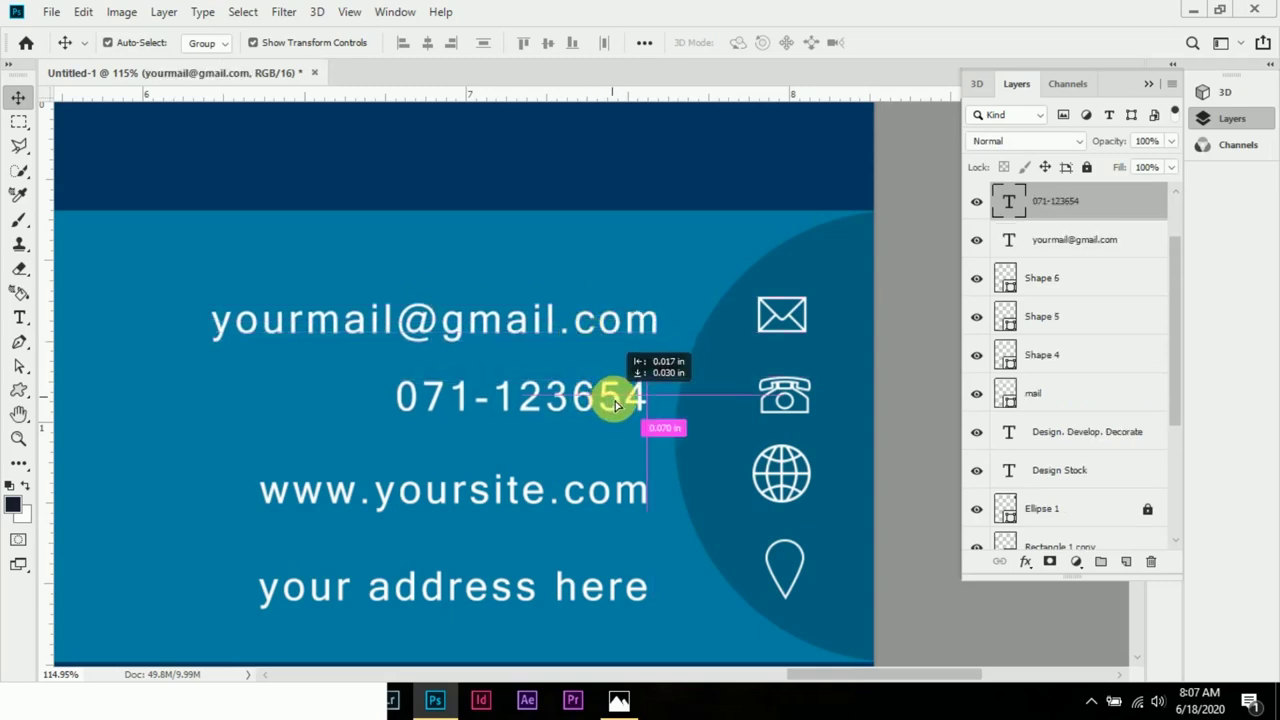
pyautogui.moveTo(613, 402); pyautogui.dragTo(629, 400)
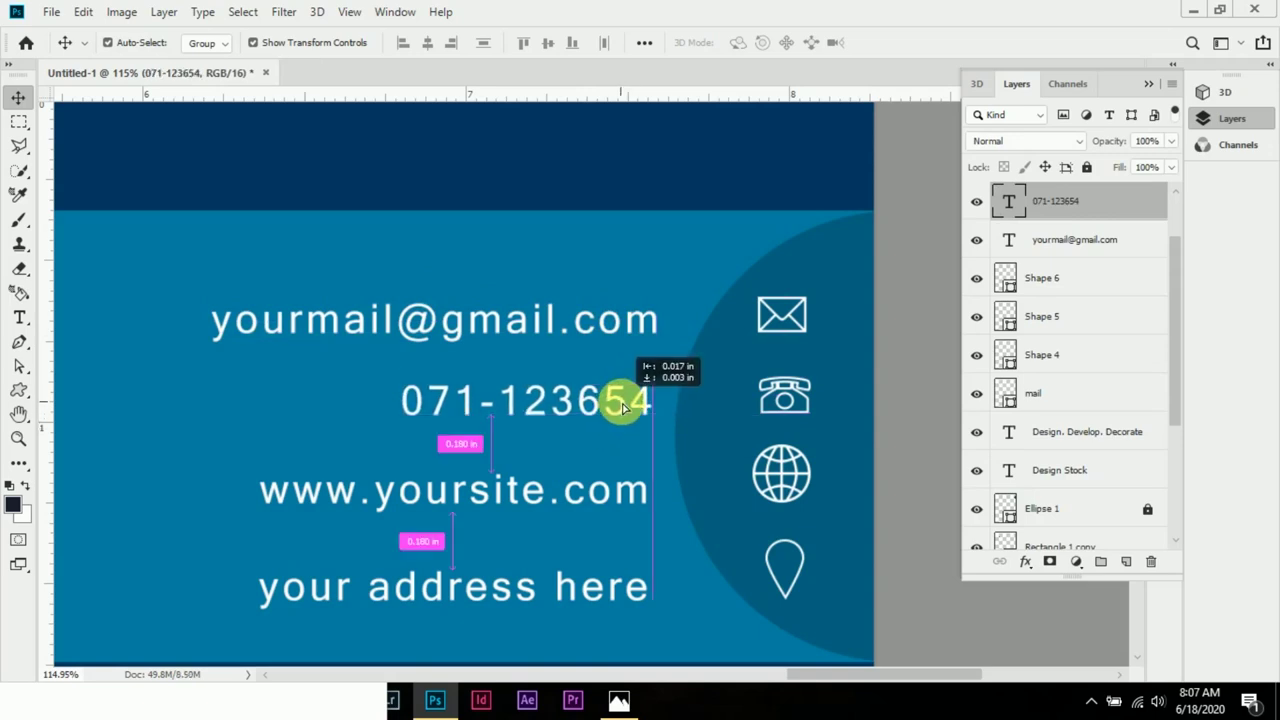
pyautogui.moveTo(629, 400); pyautogui.dragTo(629, 399)
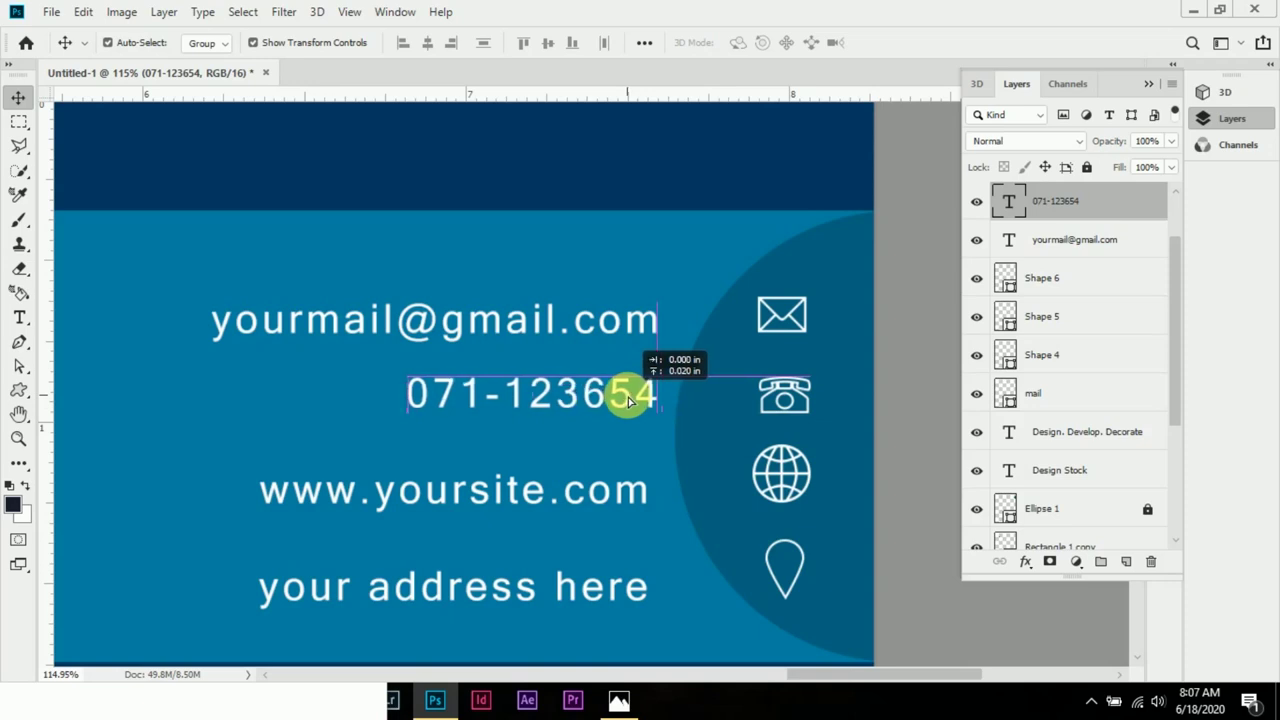
pyautogui.moveTo(629, 400); pyautogui.dragTo(629, 400)
pyautogui.moveTo(612, 500); pyautogui.dragTo(622, 470)
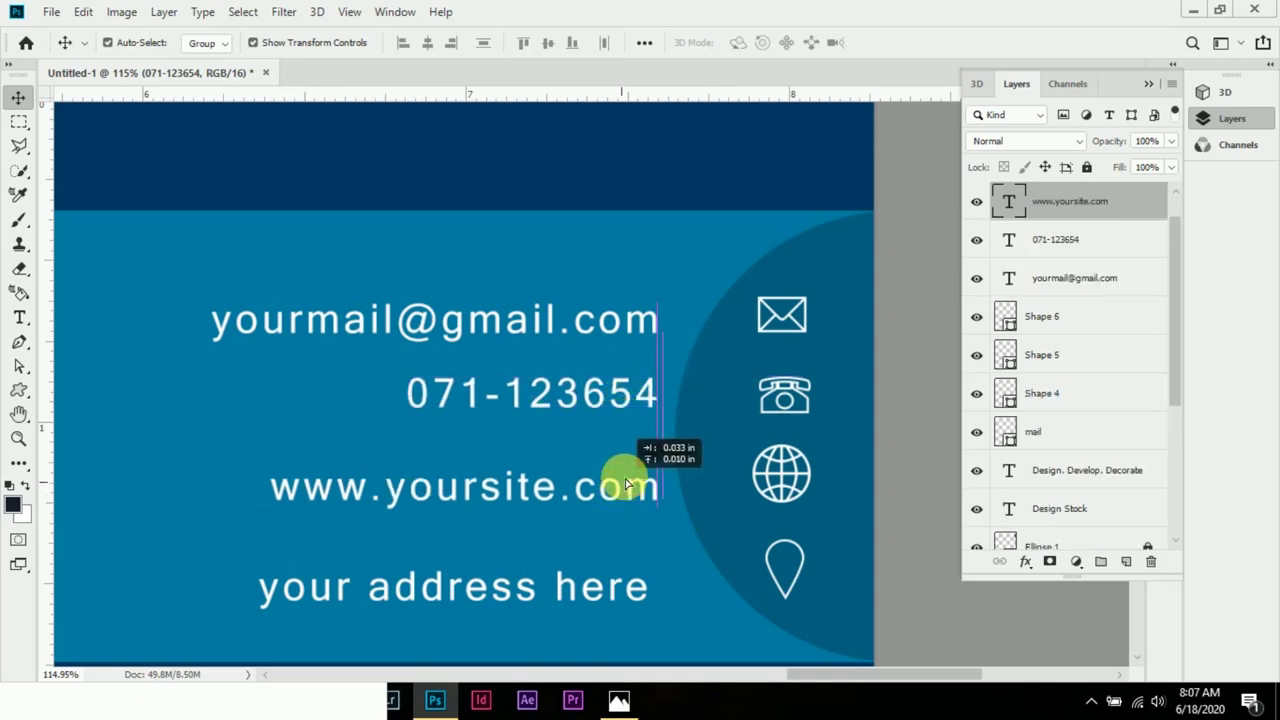
pyautogui.moveTo(622, 470); pyautogui.dragTo(619, 474)
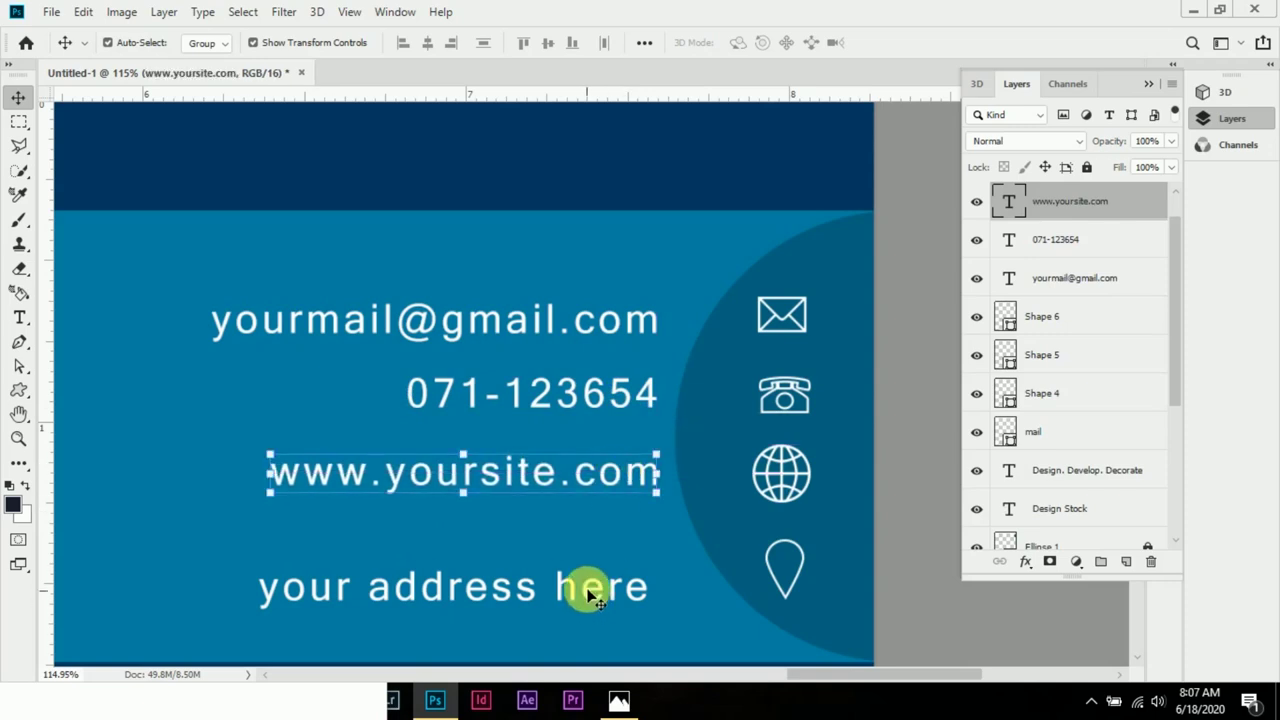
pyautogui.moveTo(579, 587); pyautogui.dragTo(597, 560)
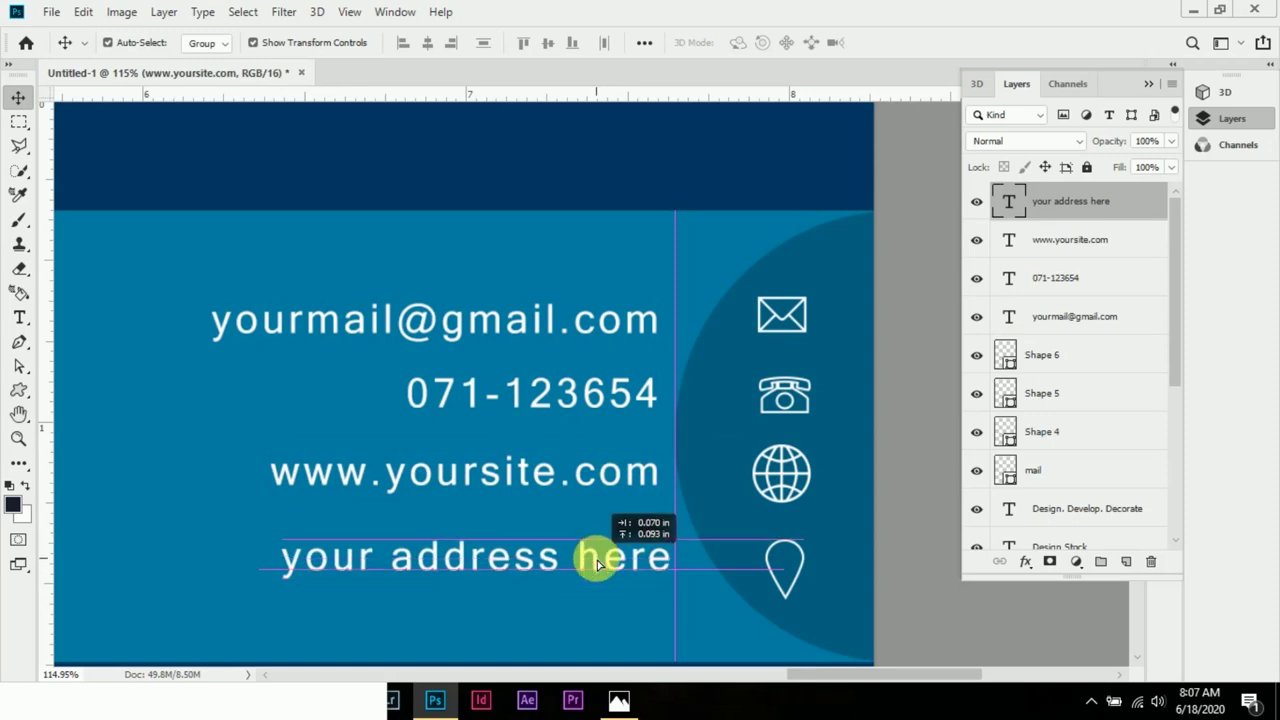
pyautogui.click(600, 605)
pyautogui.scroll(-3, 630, 600)
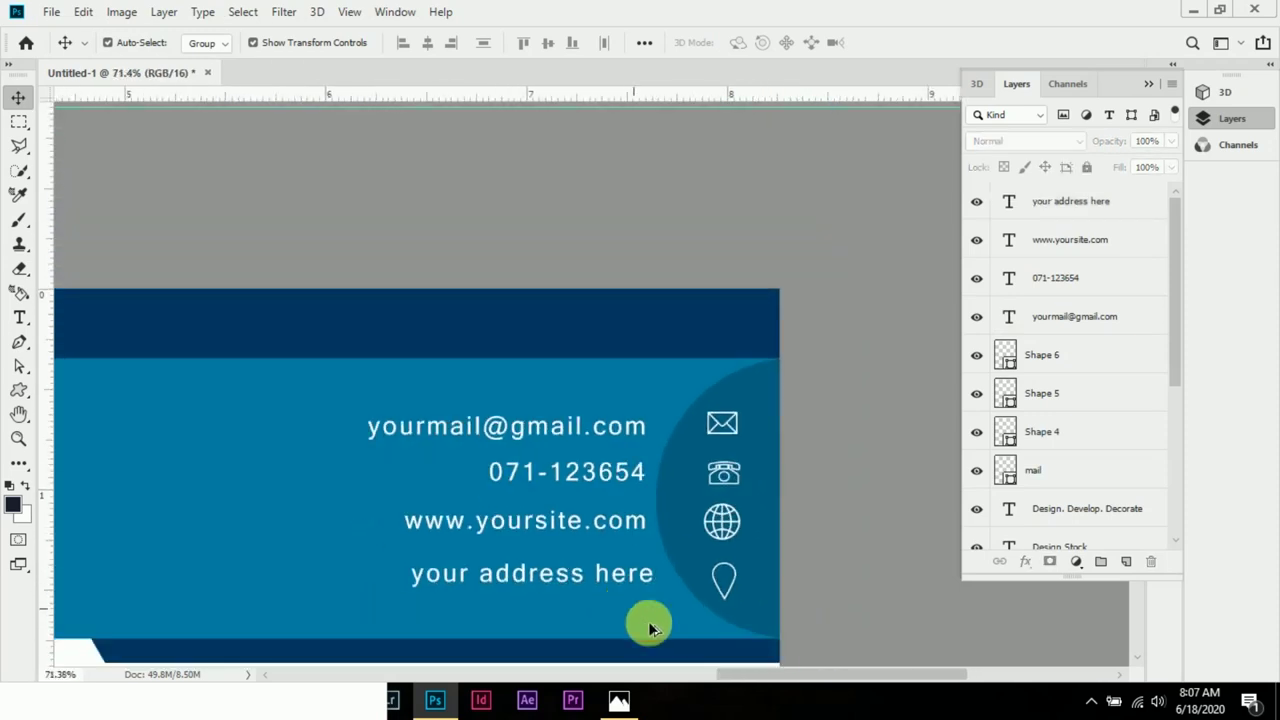
pyautogui.scroll(-1, 830, 630)
pyautogui.scroll(-1, 830, 630)
pyautogui.scroll(-1, 835, 632)
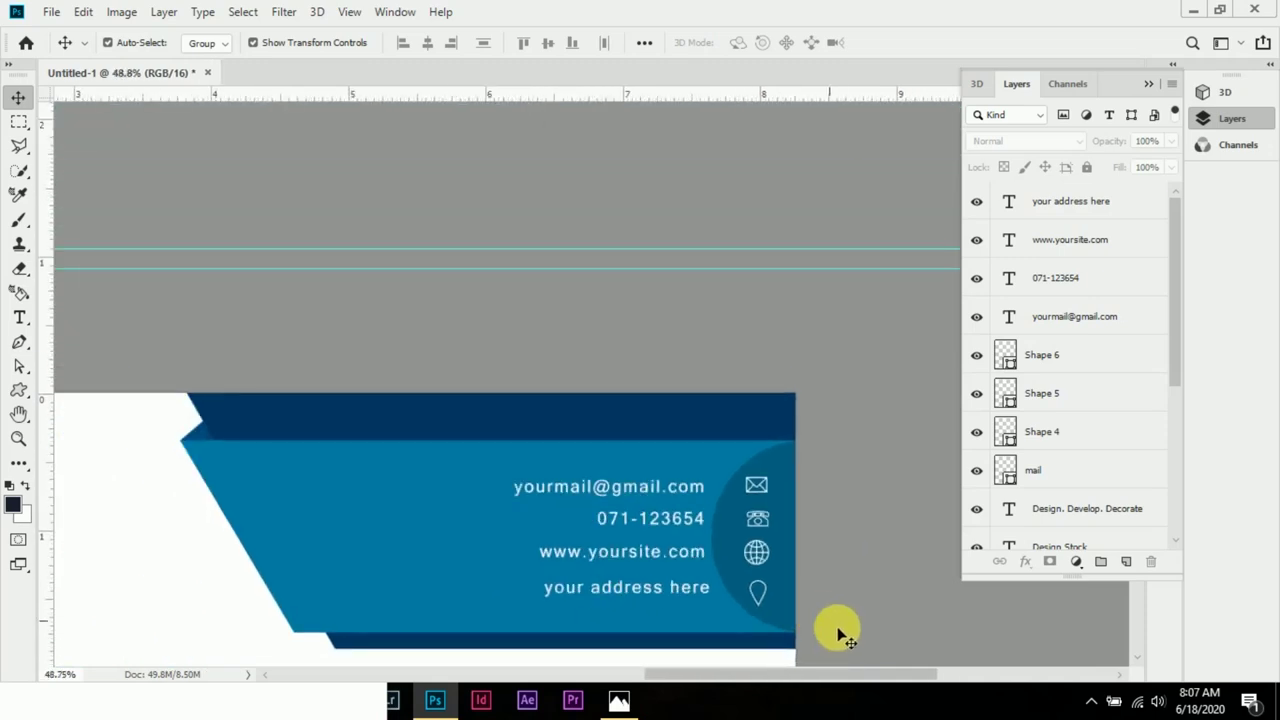
pyautogui.scroll(-1, 845, 620)
pyautogui.scroll(-1, 835, 580)
pyautogui.scroll(-1, 730, 545)
pyautogui.scroll(-1, 645, 520)
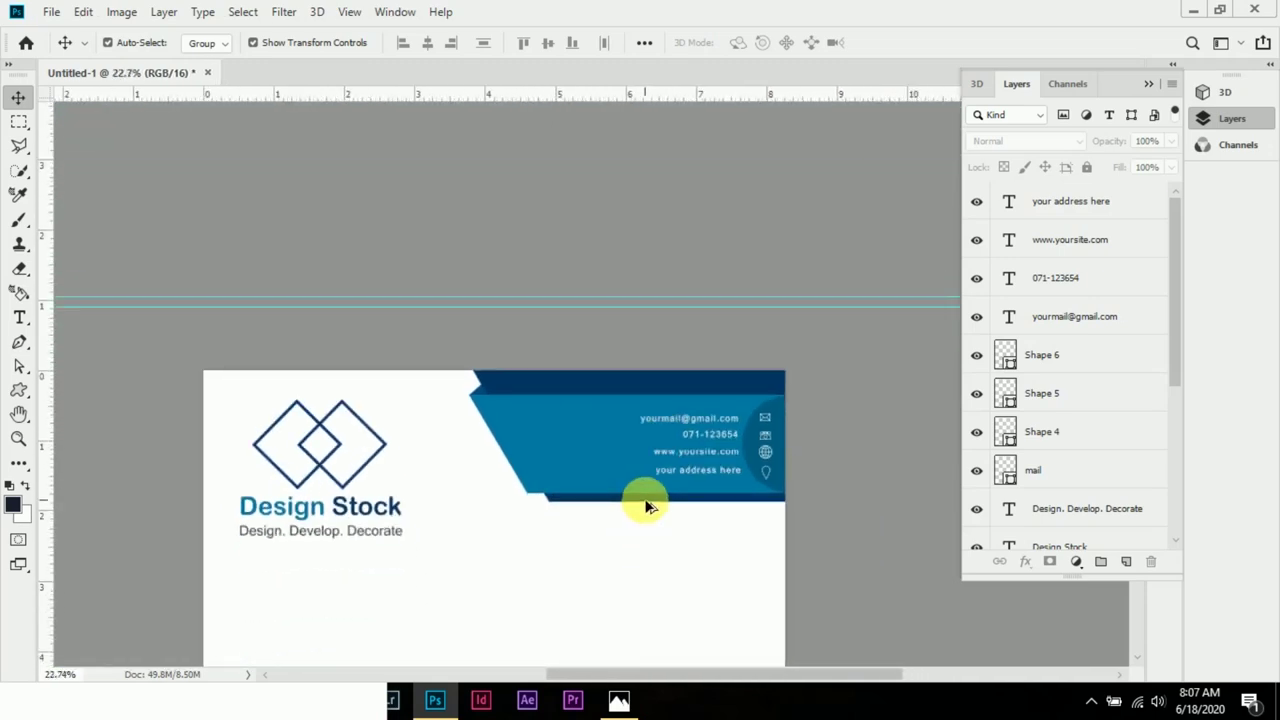
pyautogui.scroll(-1, 657, 480)
pyautogui.scroll(-1, 663, 437)
pyautogui.scroll(1, 655, 380)
pyautogui.scroll(1, 651, 320)
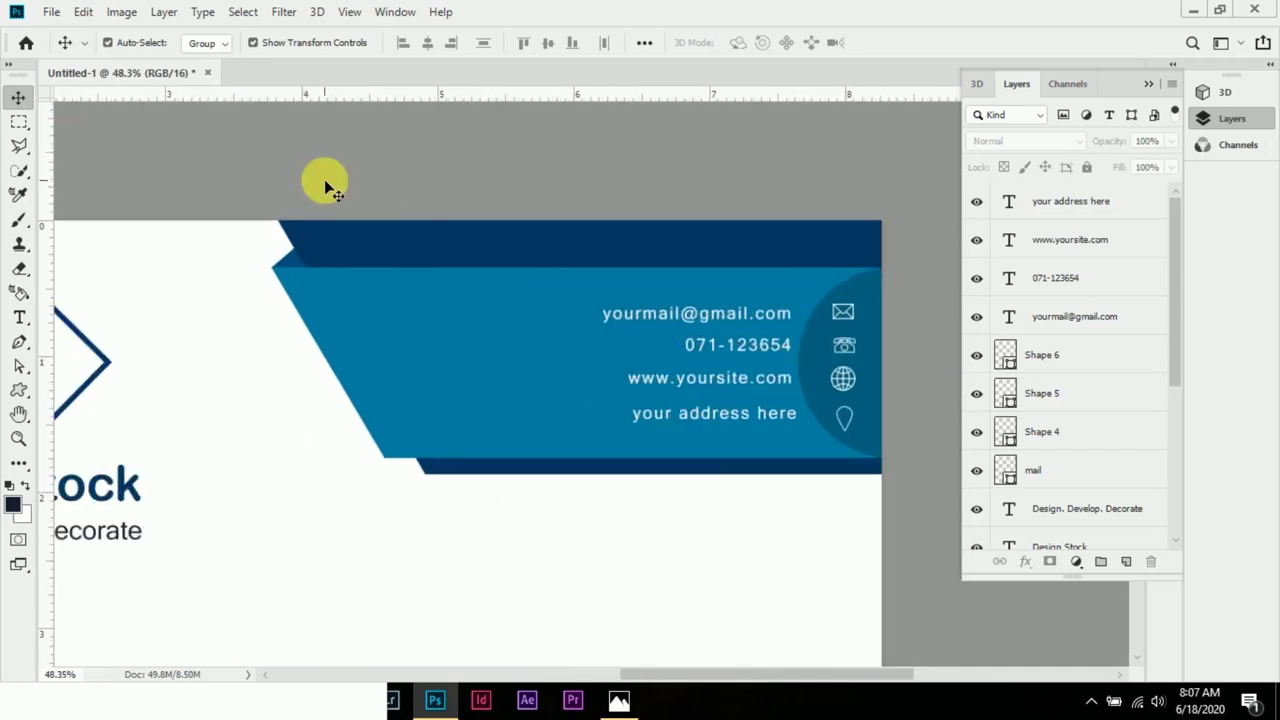
pyautogui.scroll(2, 400, 250)
pyautogui.scroll(1, 510, 300)
pyautogui.hscroll(1, 698, 324)
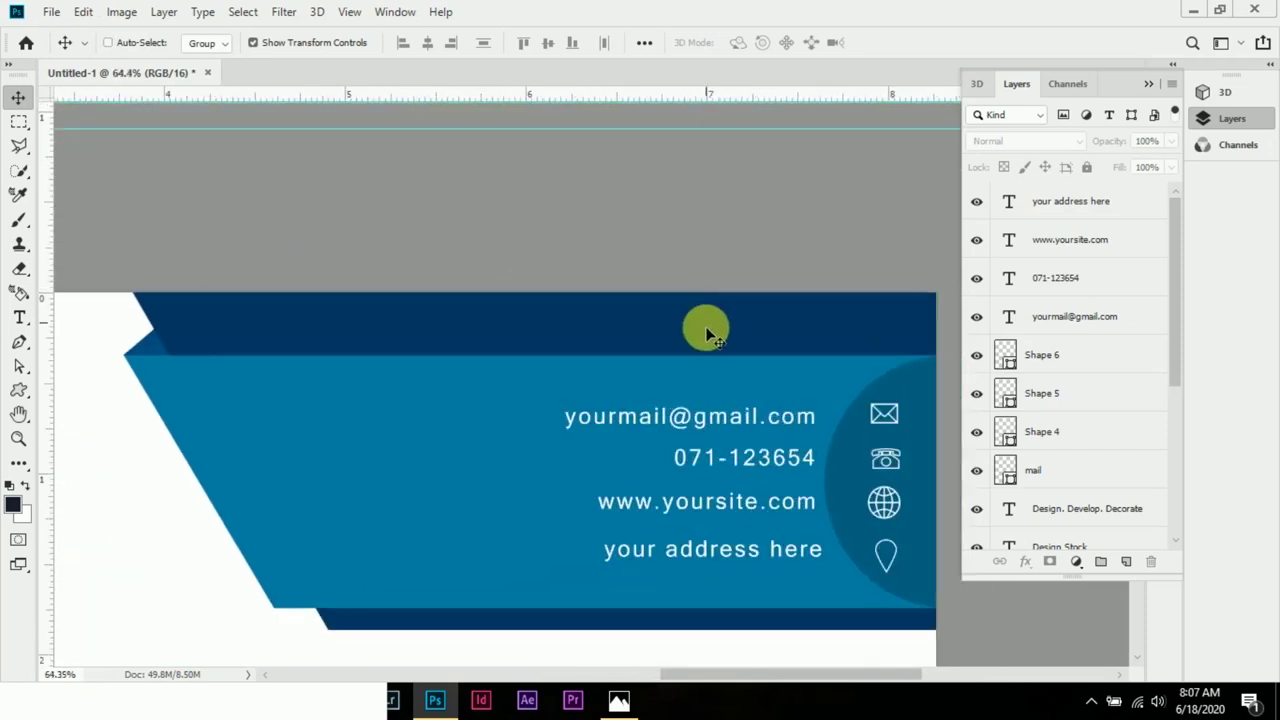
pyautogui.hscroll(1, 640, 330)
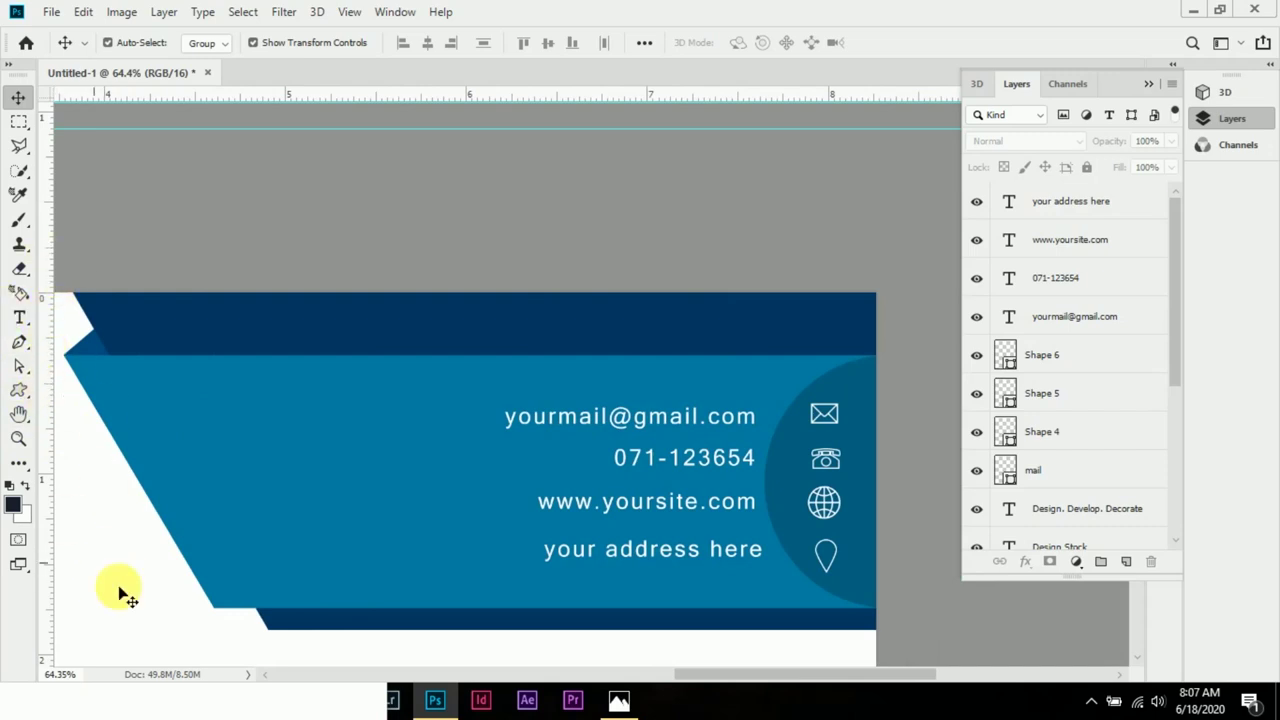
pyautogui.hscroll(-1, 126, 585)
pyautogui.hscroll(-1, 320, 457)
pyautogui.hscroll(2, 400, 350)
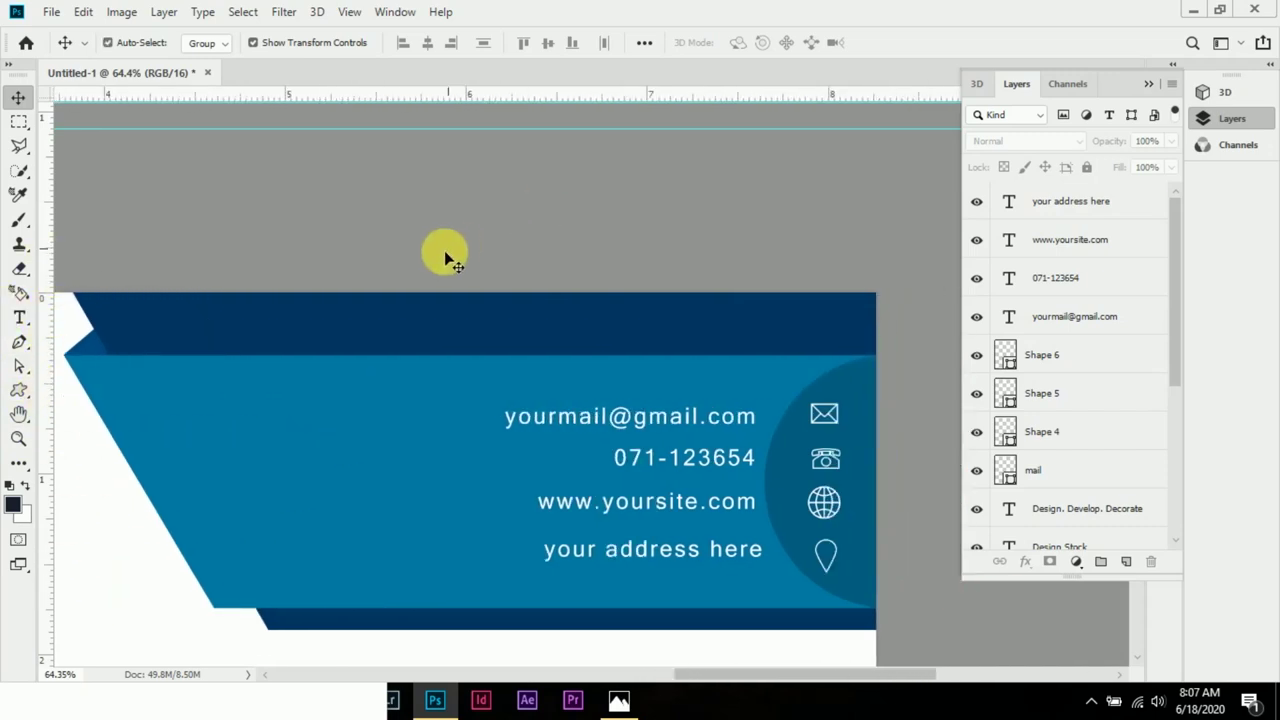
pyautogui.click(23, 321)
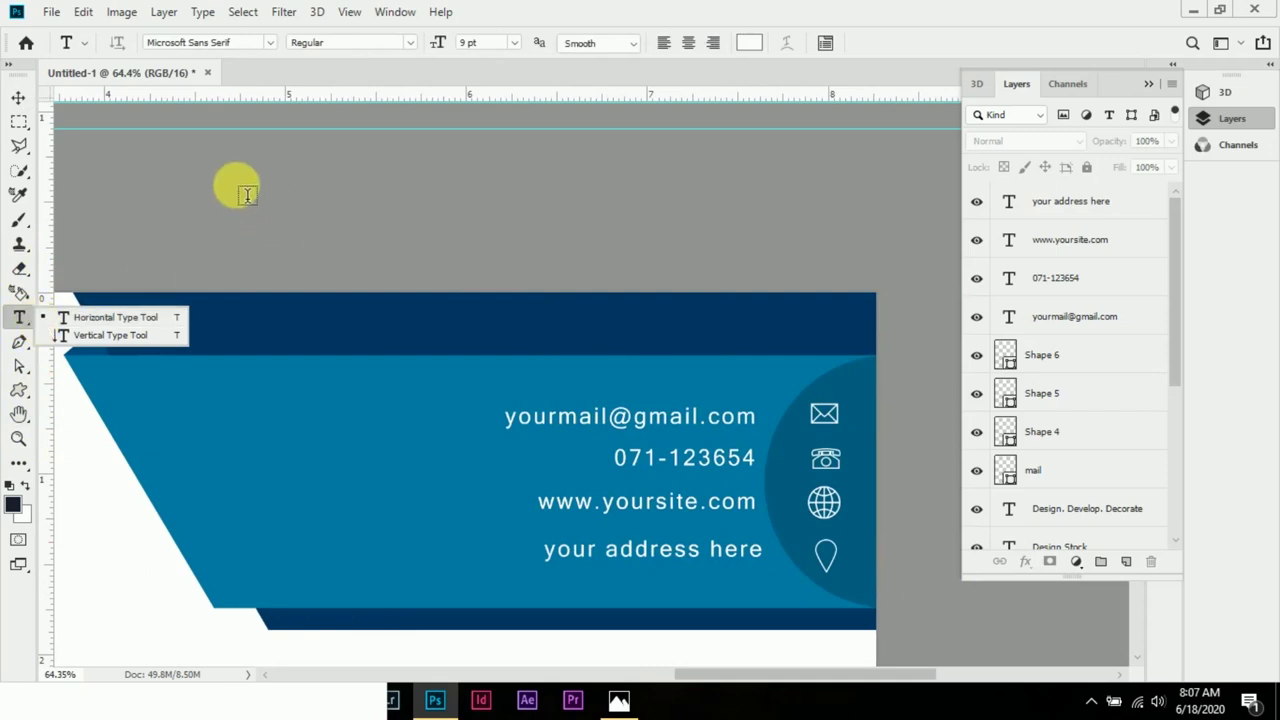
pyautogui.click(19, 98)
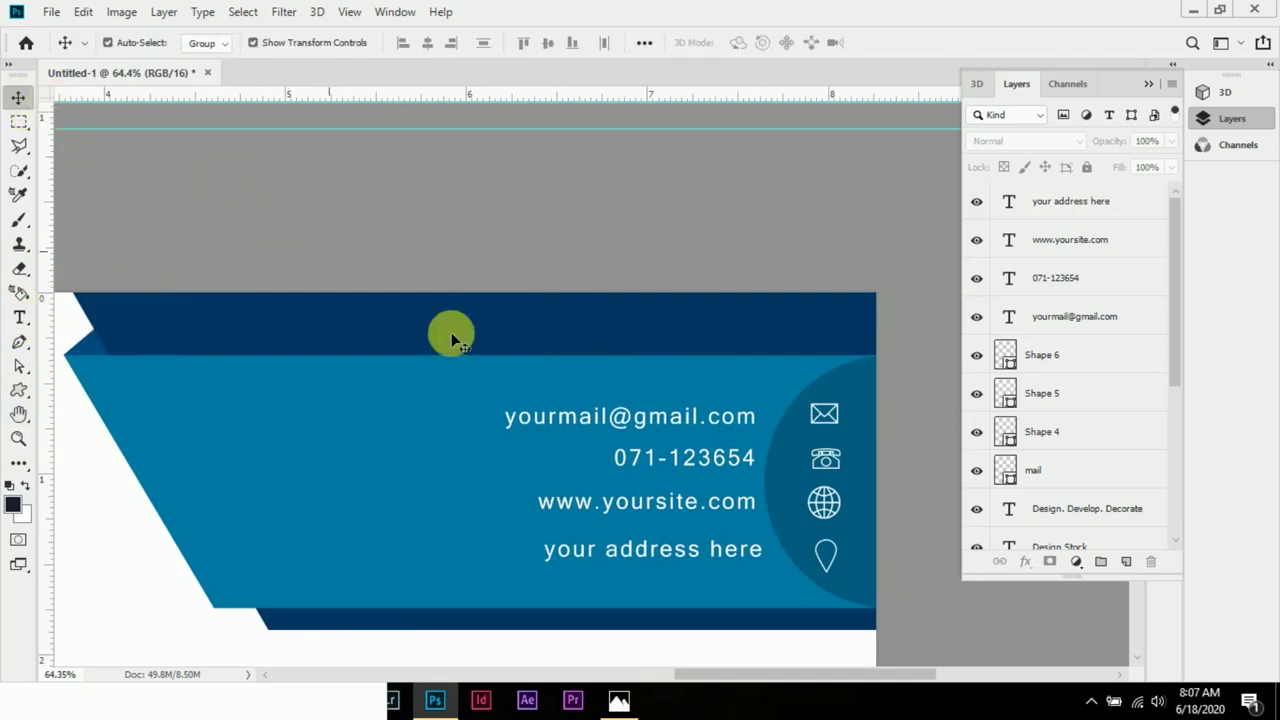
pyautogui.click(623, 420)
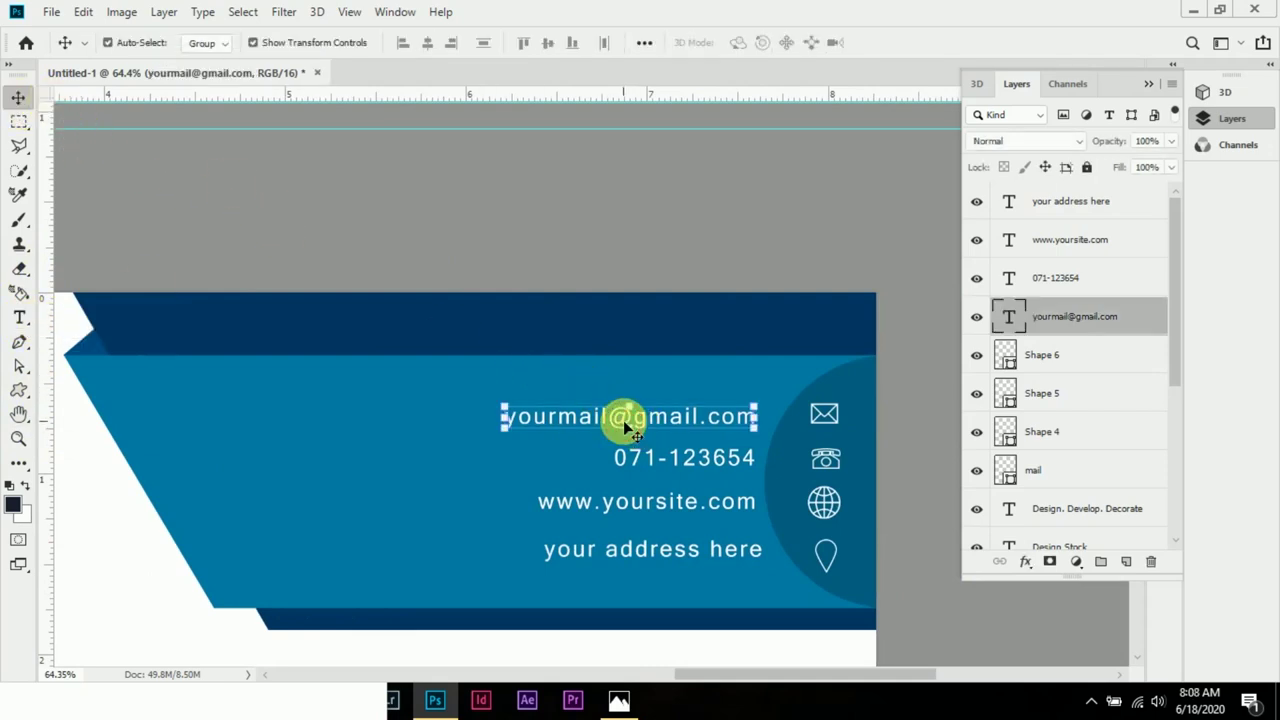
# - Copy the email line into the top navy strip and change it to the quoted lorem ipsum tagline
pyautogui.moveTo(623, 419); pyautogui.dragTo(398, 342)
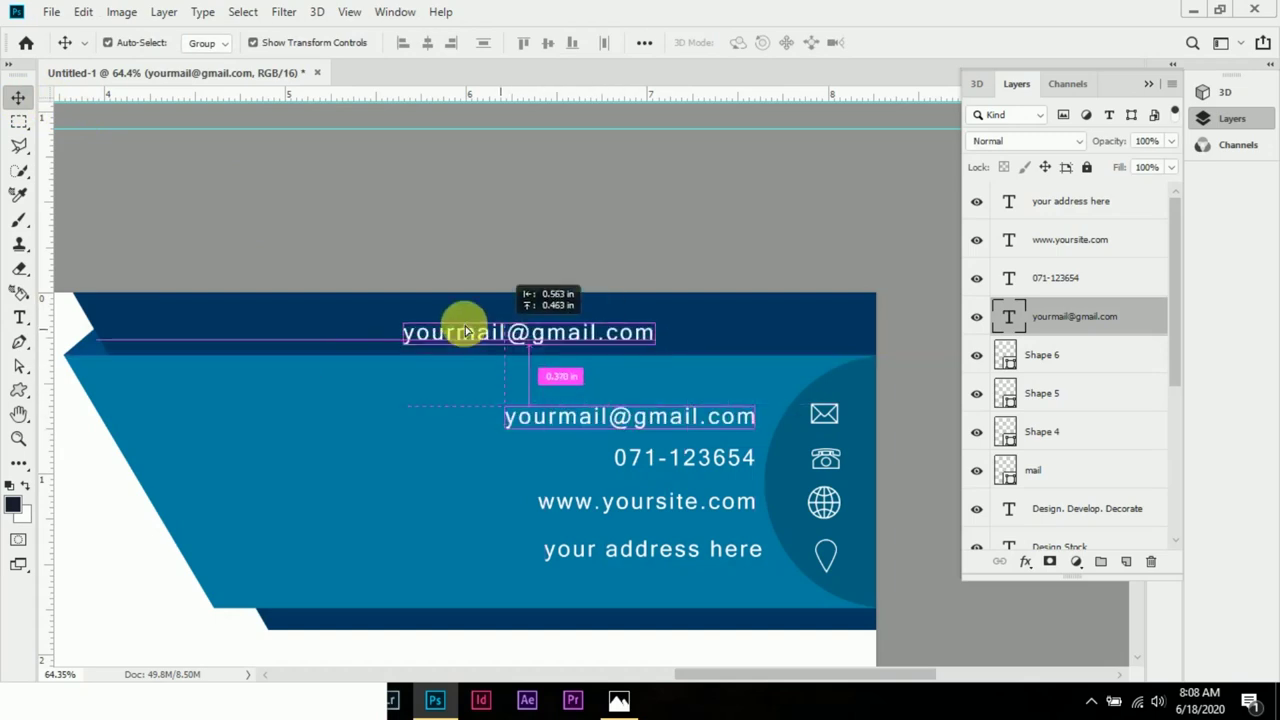
pyautogui.moveTo(398, 342); pyautogui.dragTo(399, 336)
pyautogui.doubleClick(399, 334)
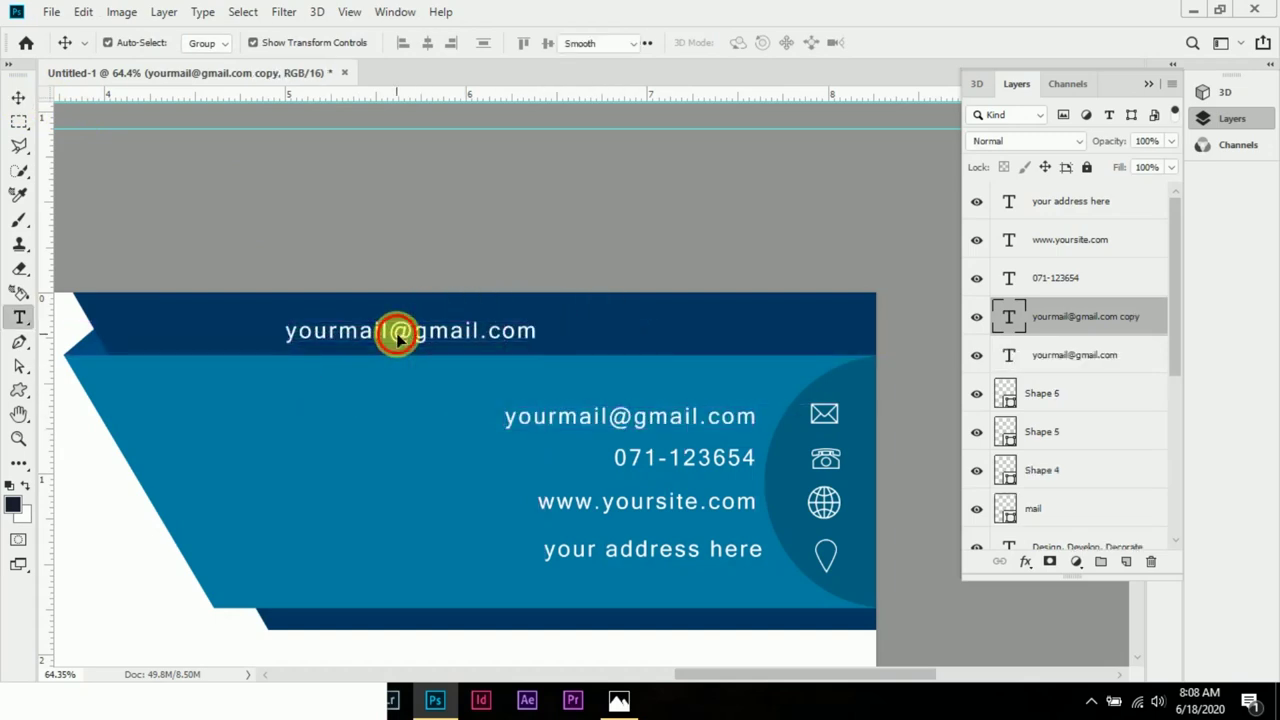
pyautogui.press('BackSpace')
pyautogui.write('"lorem ipsum dollor')
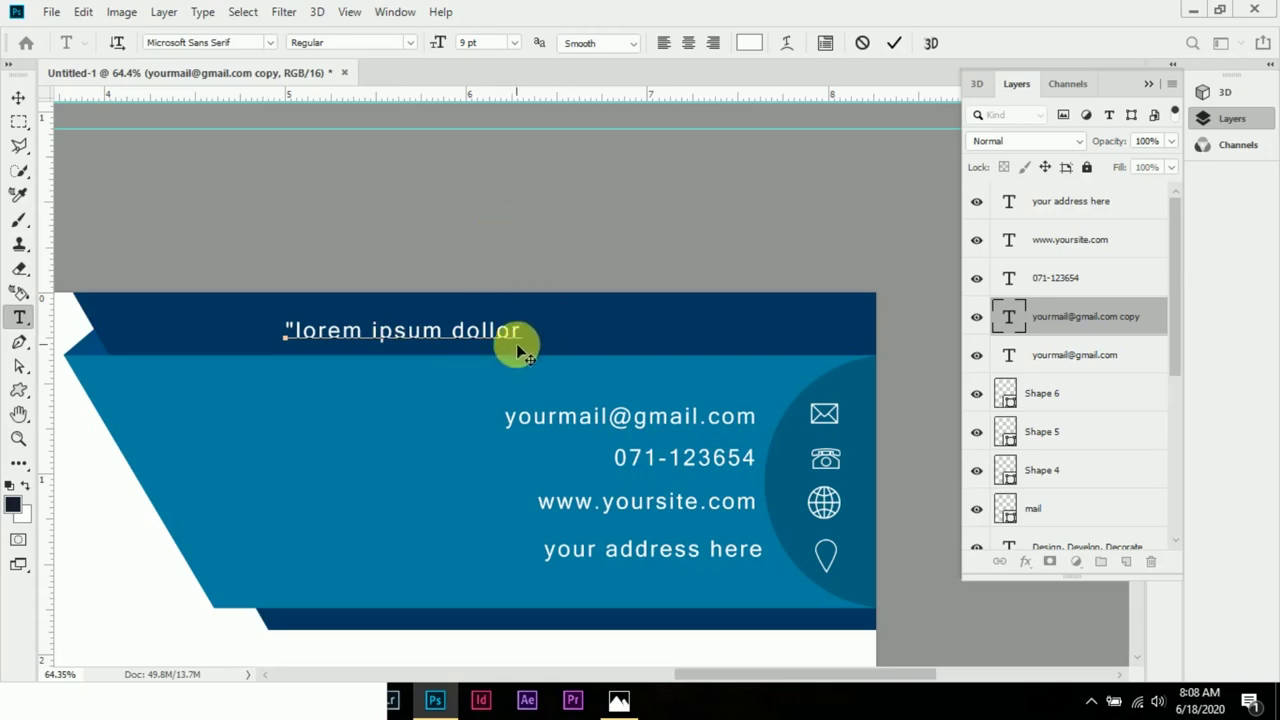
pyautogui.moveTo(519, 343); pyautogui.dragTo(304, 373)
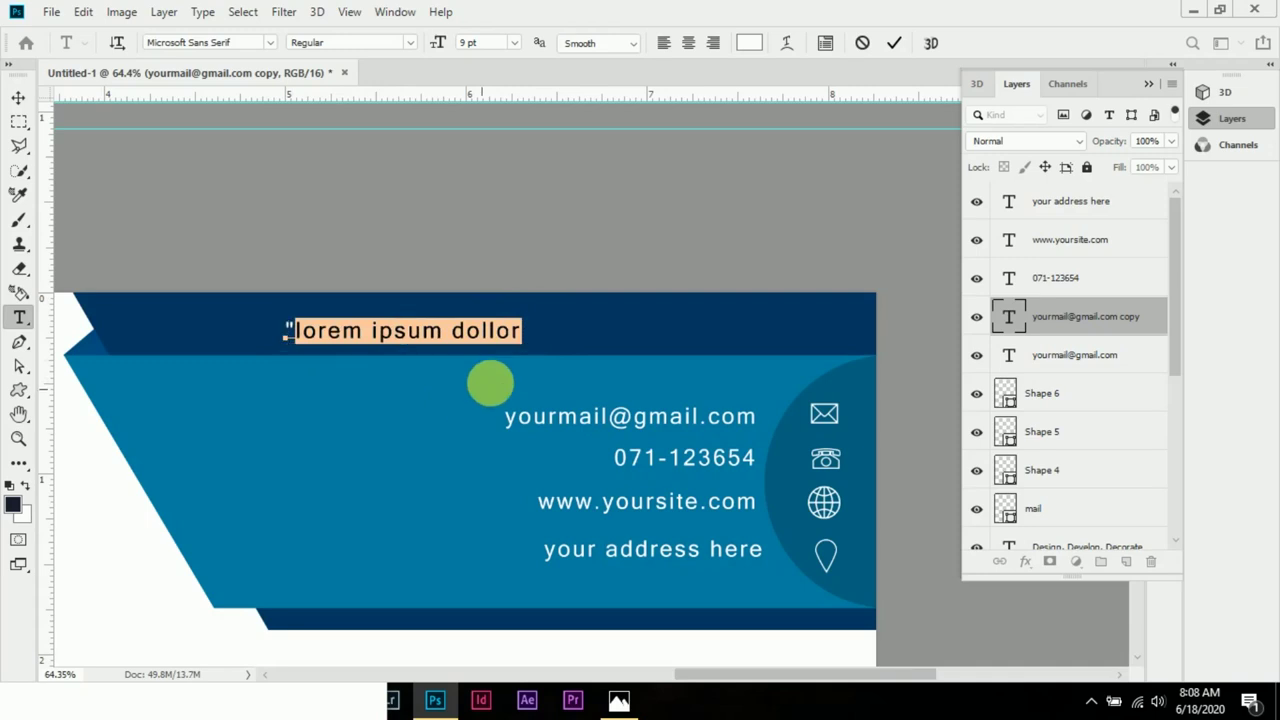
pyautogui.click(526, 343)
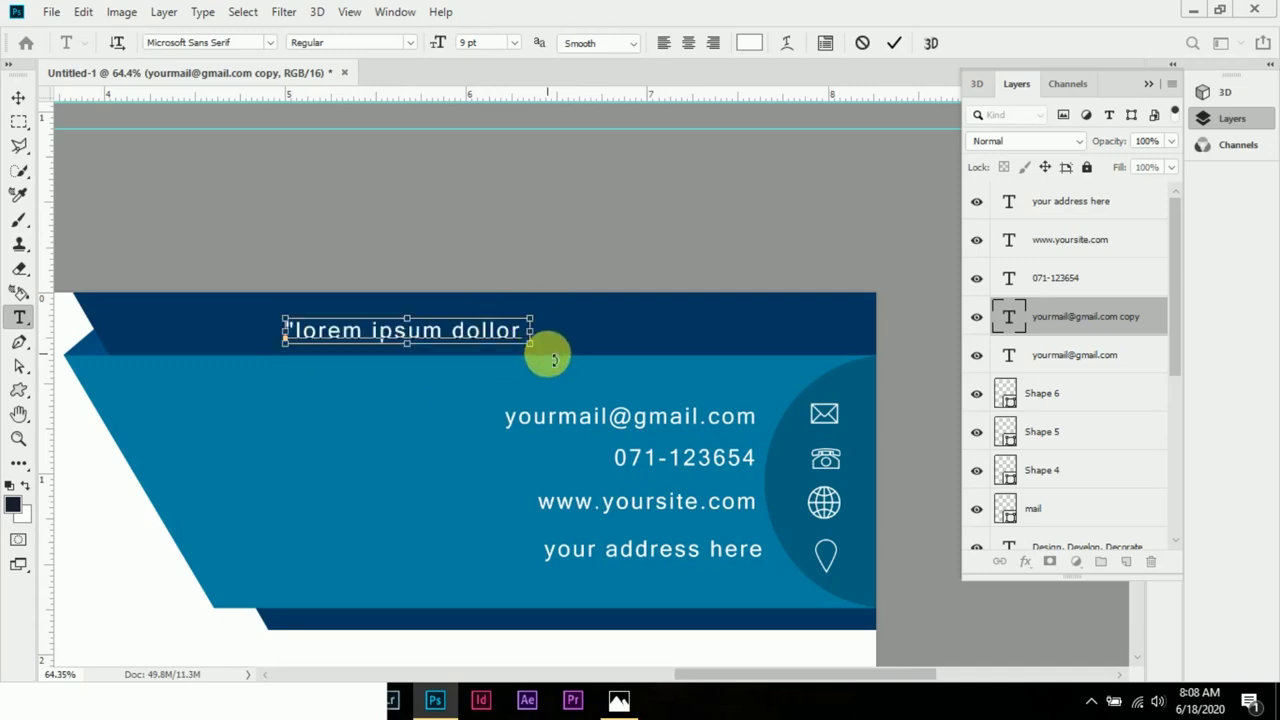
pyautogui.write('lorem ipsum dollor')
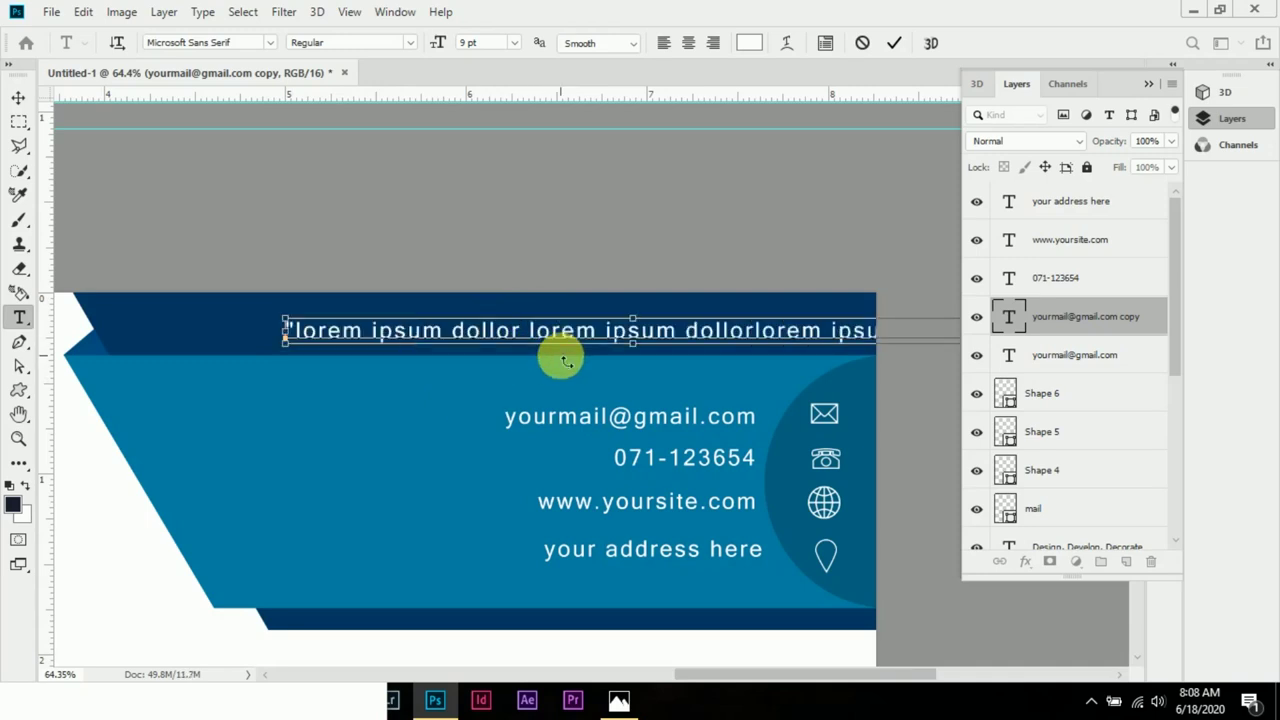
pyautogui.hotkey('ctrl', 'z')
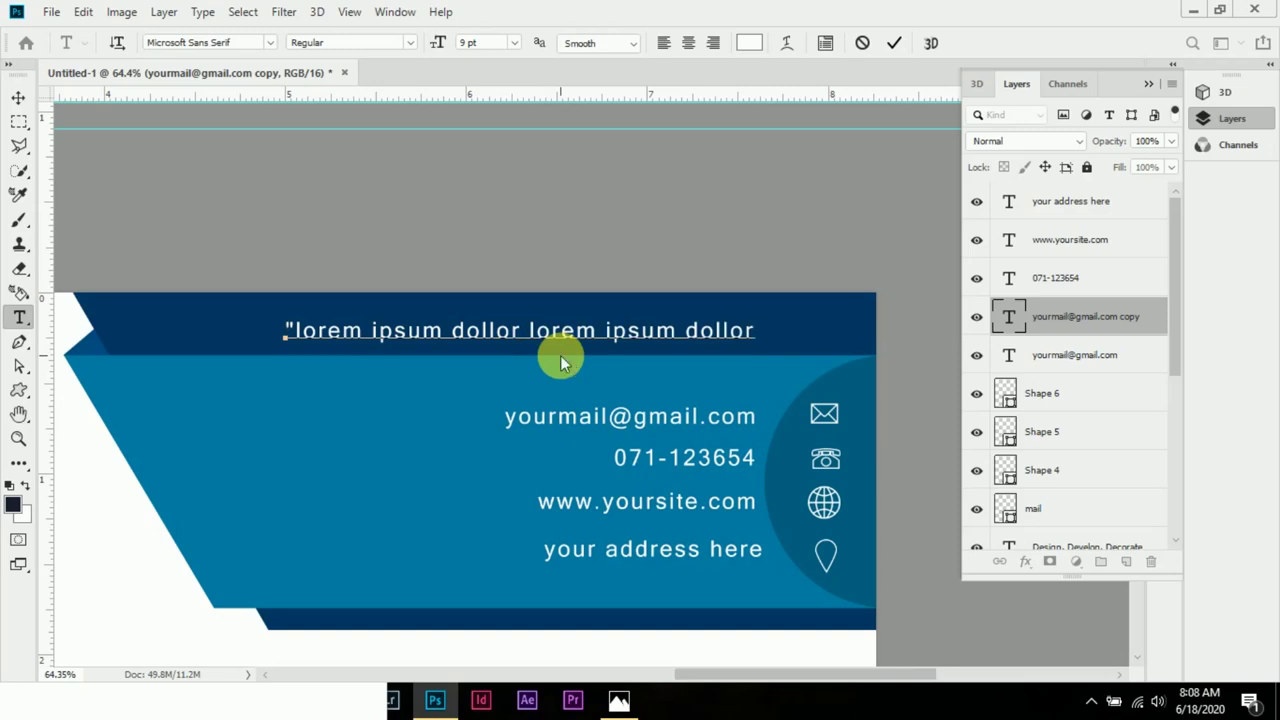
pyautogui.write('"')
pyautogui.click(18, 97)
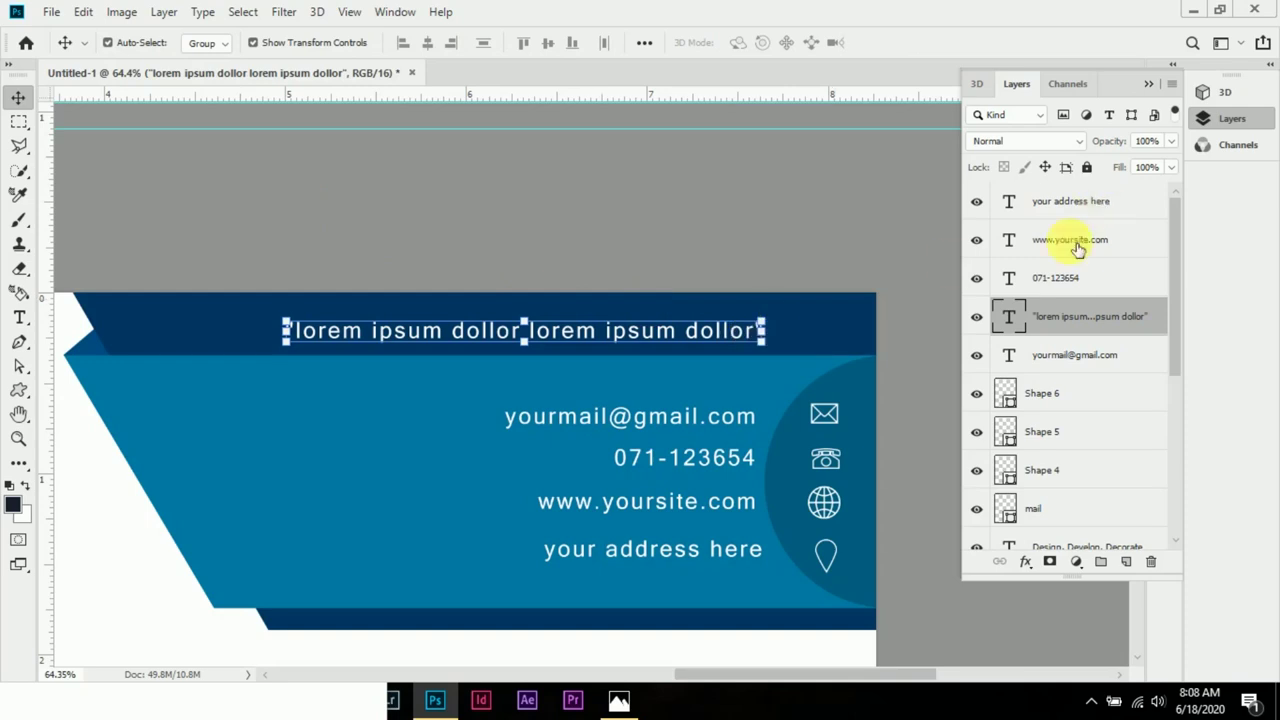
# - Shrink the tagline from 9 pt to 7 pt and centre it in the strip
pyautogui.doubleClick(1011, 320)
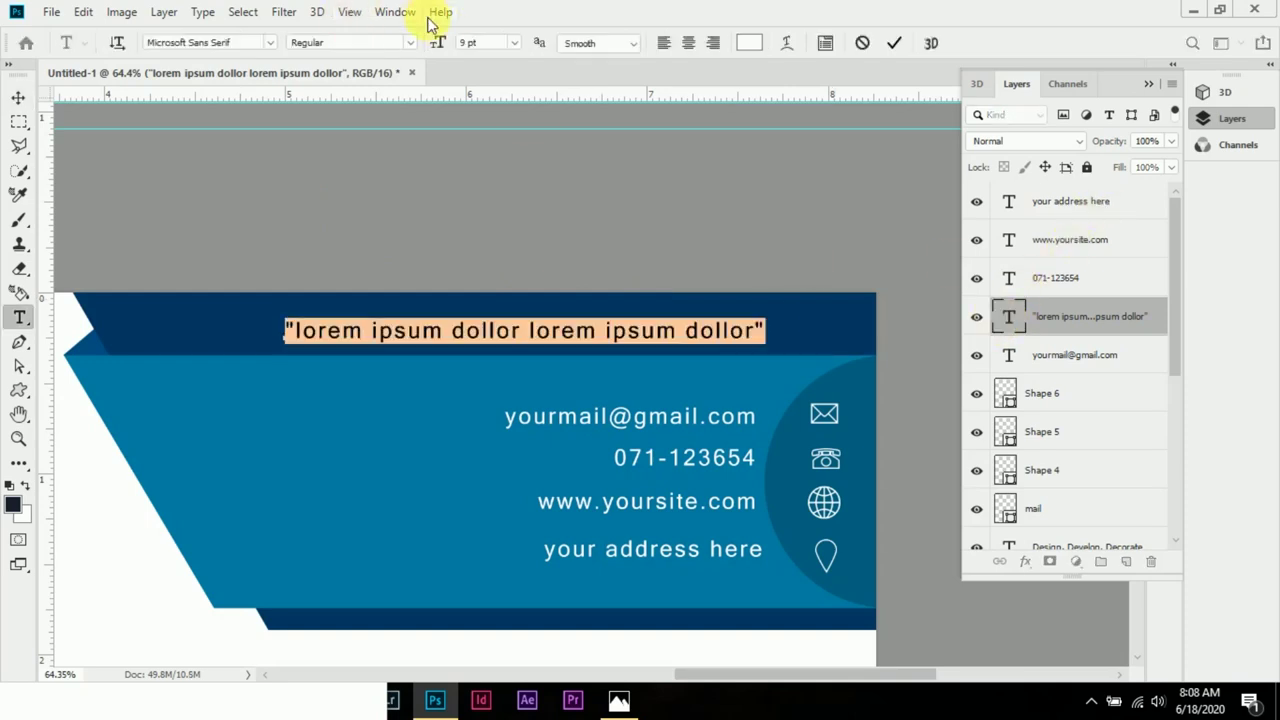
pyautogui.press('Down')
pyautogui.press('Down')
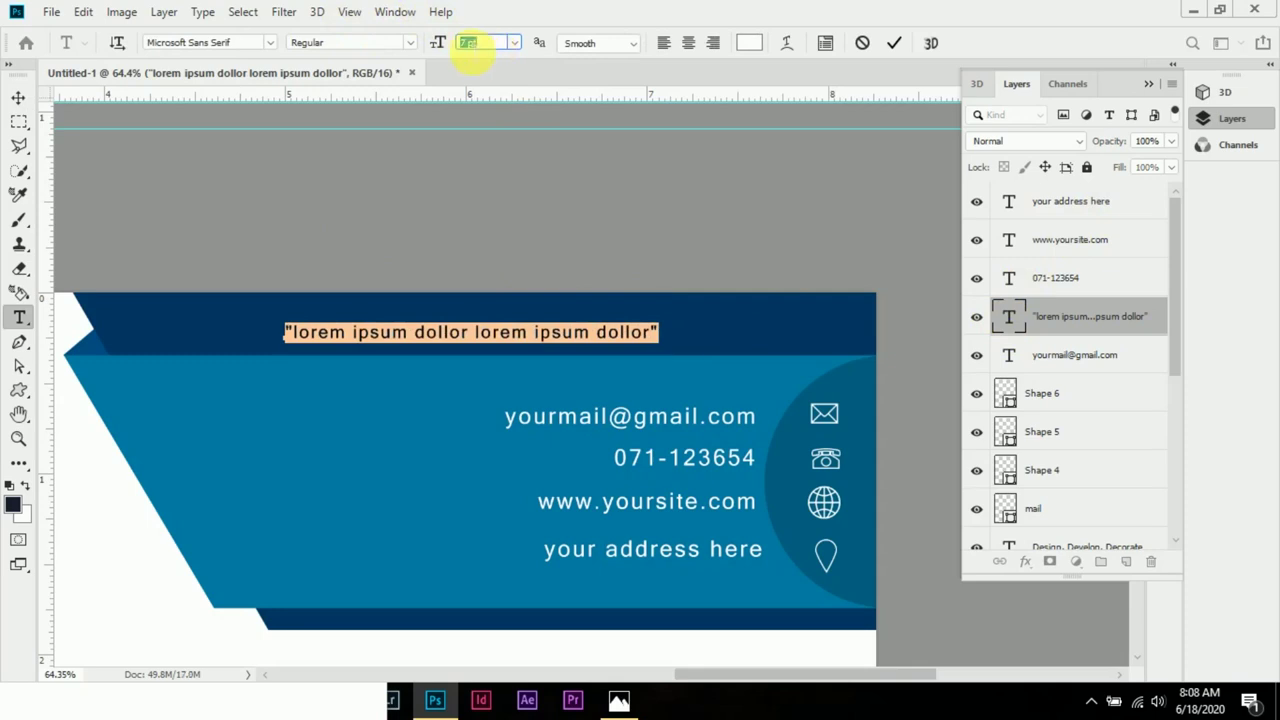
pyautogui.click(24, 104)
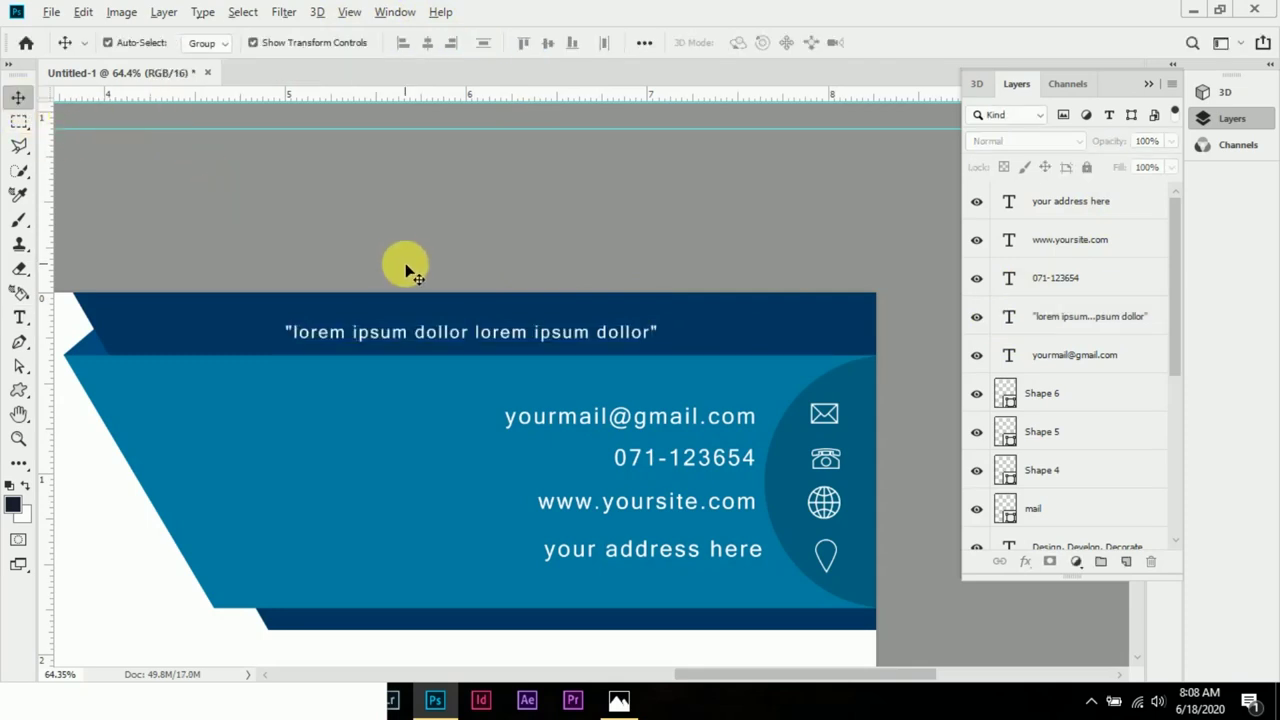
pyautogui.moveTo(483, 341); pyautogui.dragTo(532, 339)
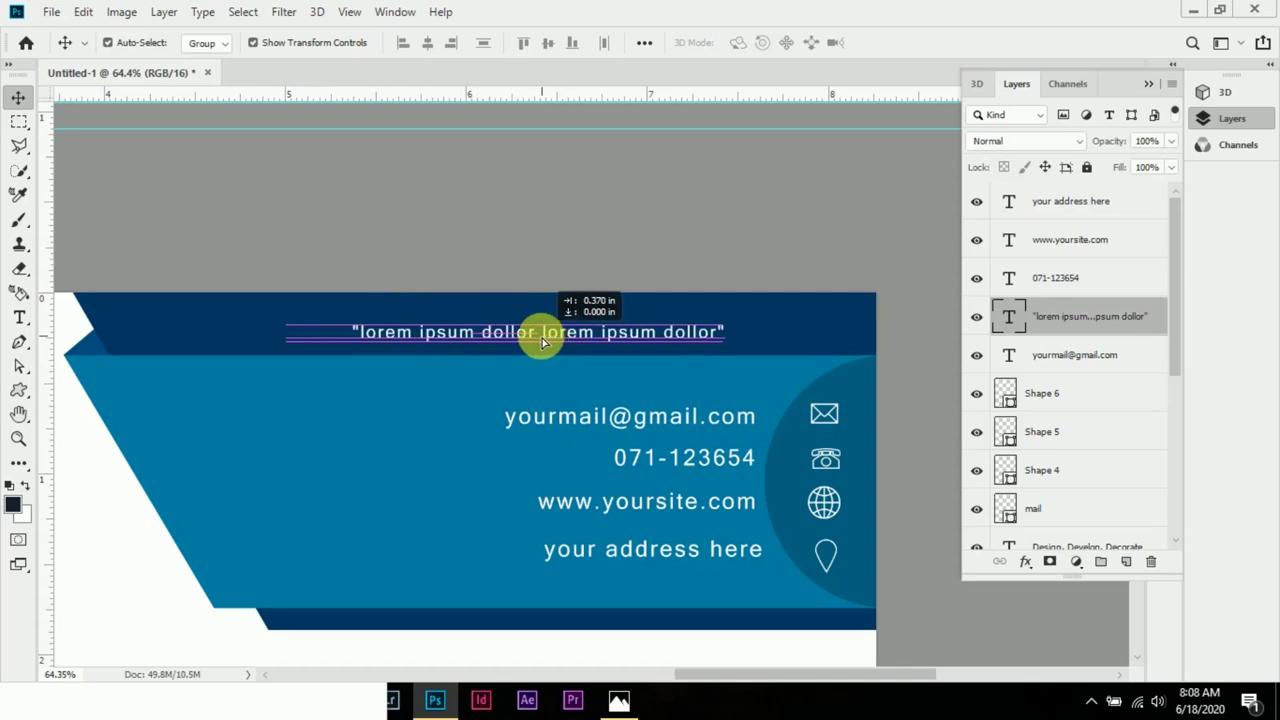
pyautogui.click(534, 191)
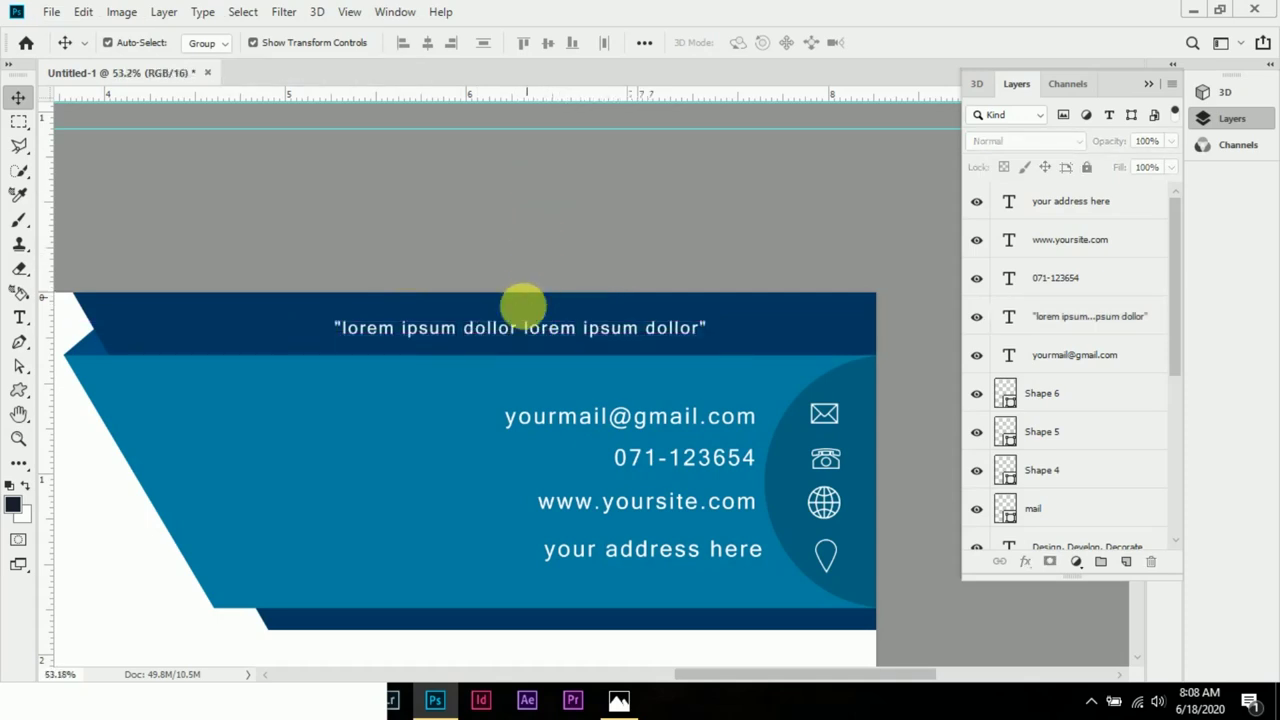
# - Draw a rectangle over the page's bottom-left corner and fill it dark navy
pyautogui.scroll(-5, 520, 380)
pyautogui.scroll(-2, 484, 480)
pyautogui.scroll(-2, 481, 472)
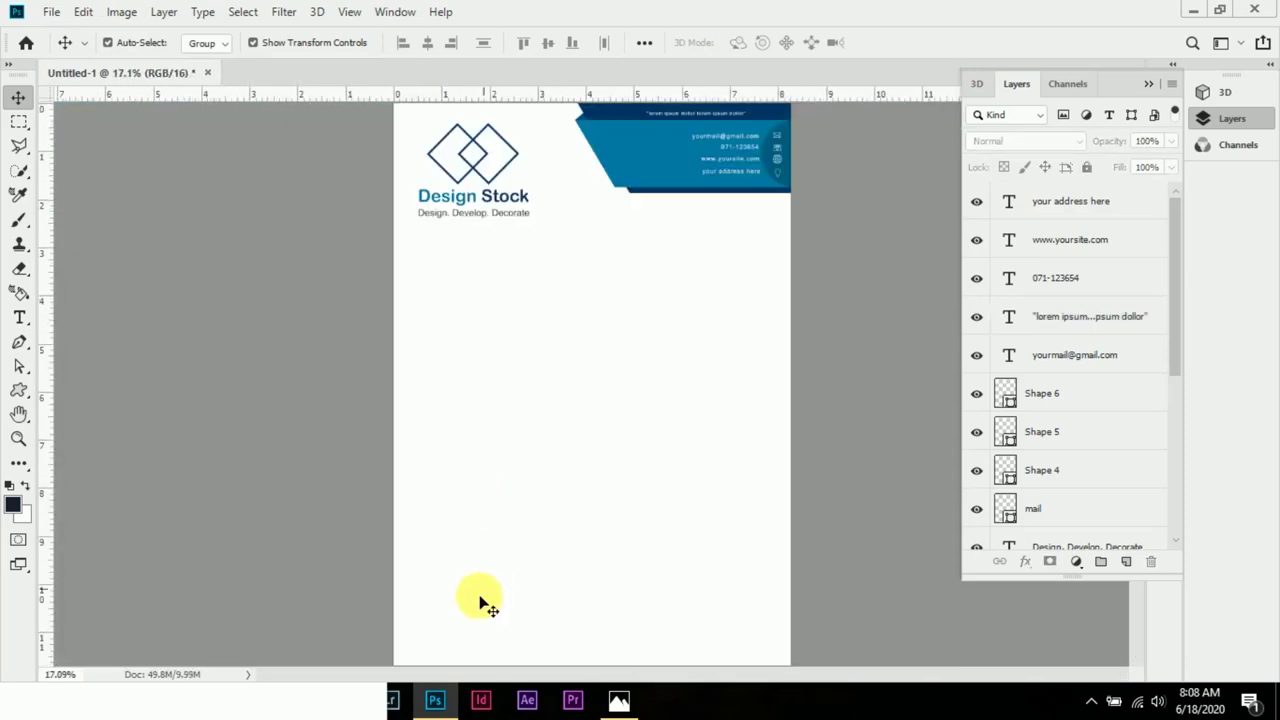
pyautogui.scroll(-1, 540, 468)
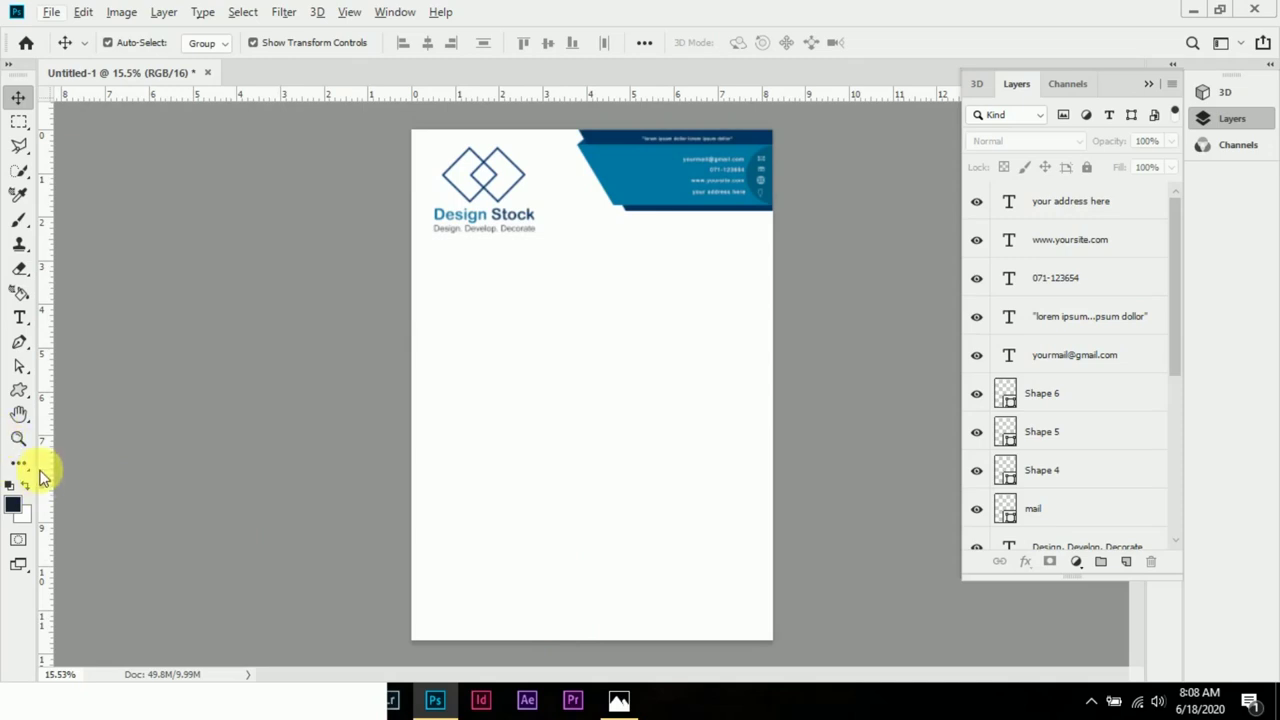
pyautogui.click(18, 438)
pyautogui.click(18, 390)
pyautogui.click(70, 386)
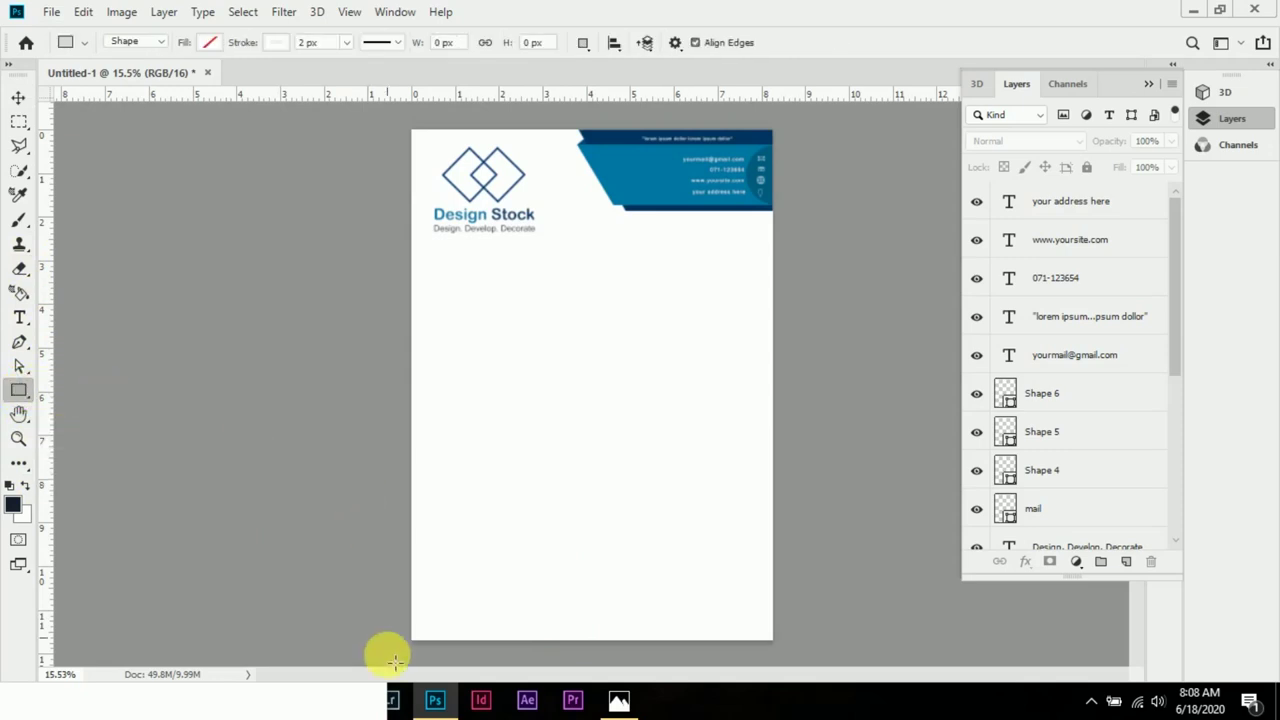
pyautogui.moveTo(389, 588); pyautogui.dragTo(548, 648)
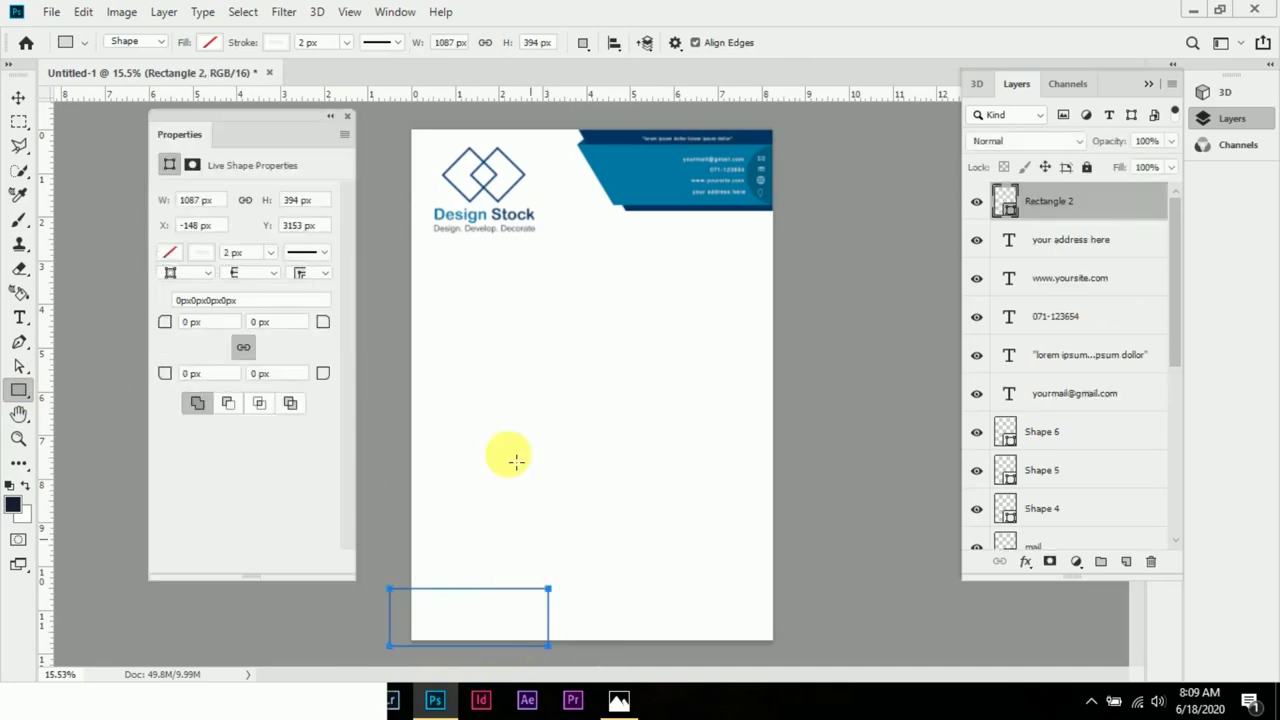
pyautogui.click(211, 45)
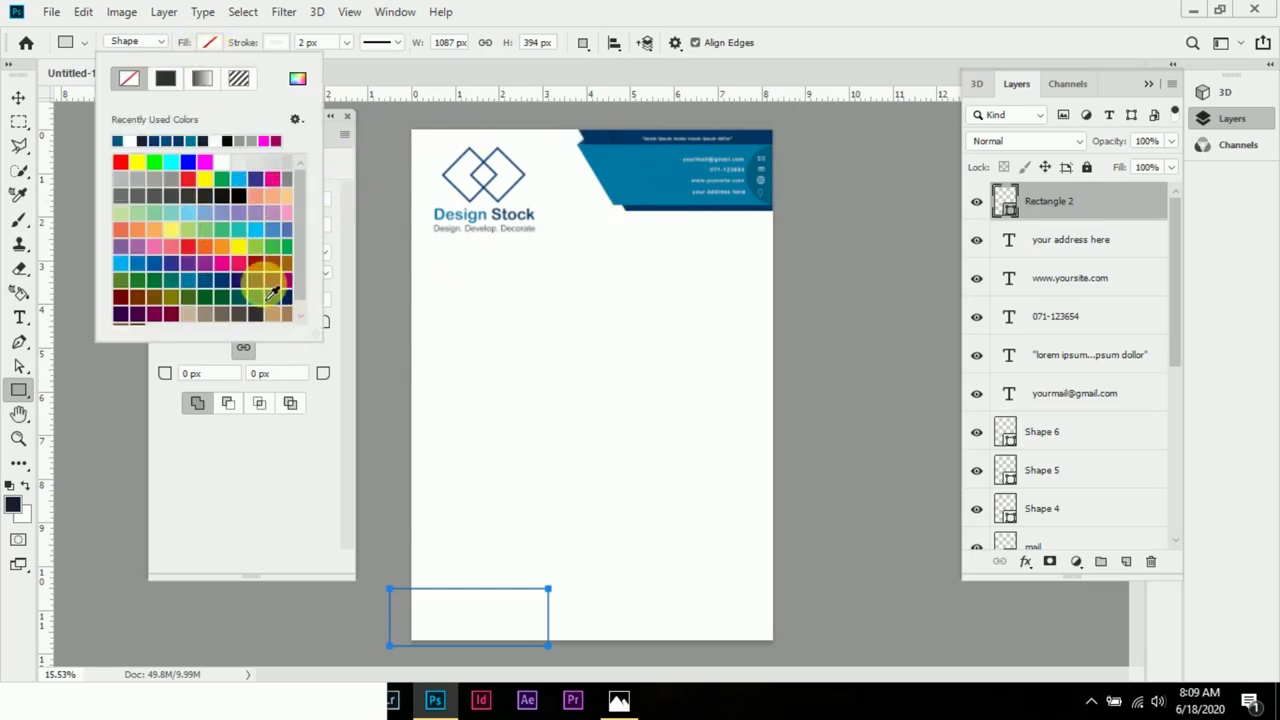
pyautogui.click(280, 310)
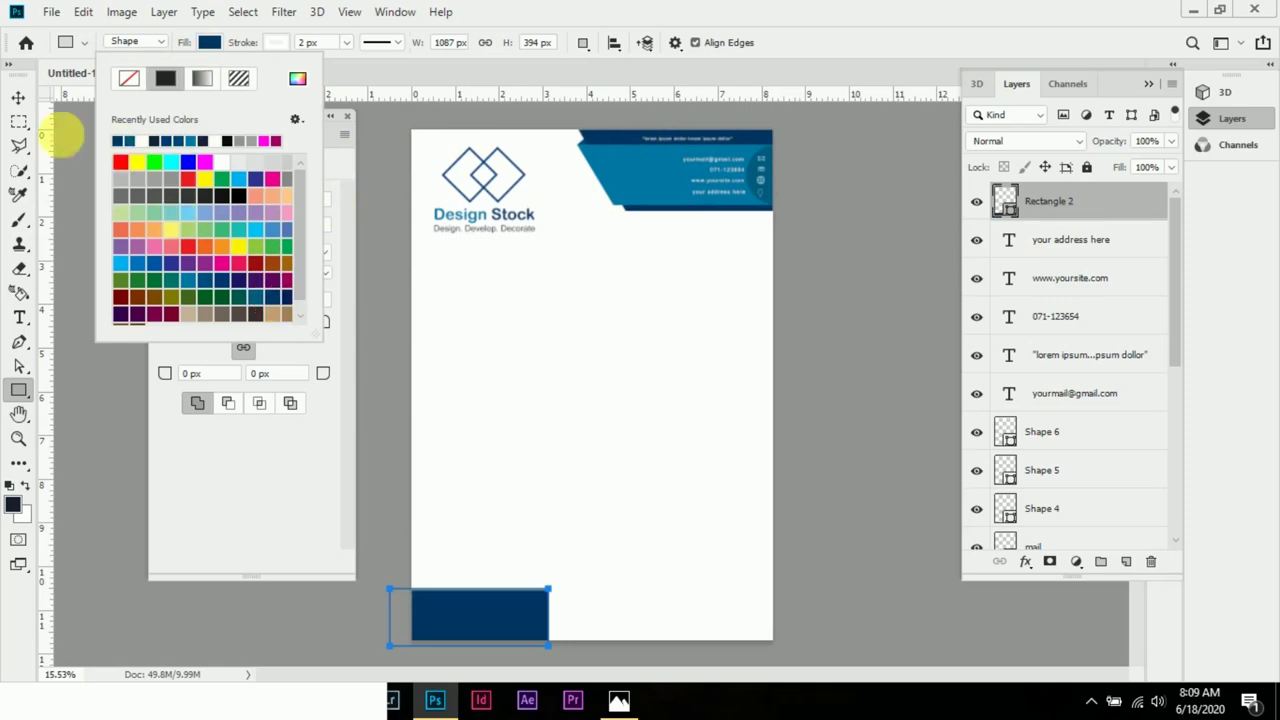
pyautogui.click(18, 97)
pyautogui.click(100, 220)
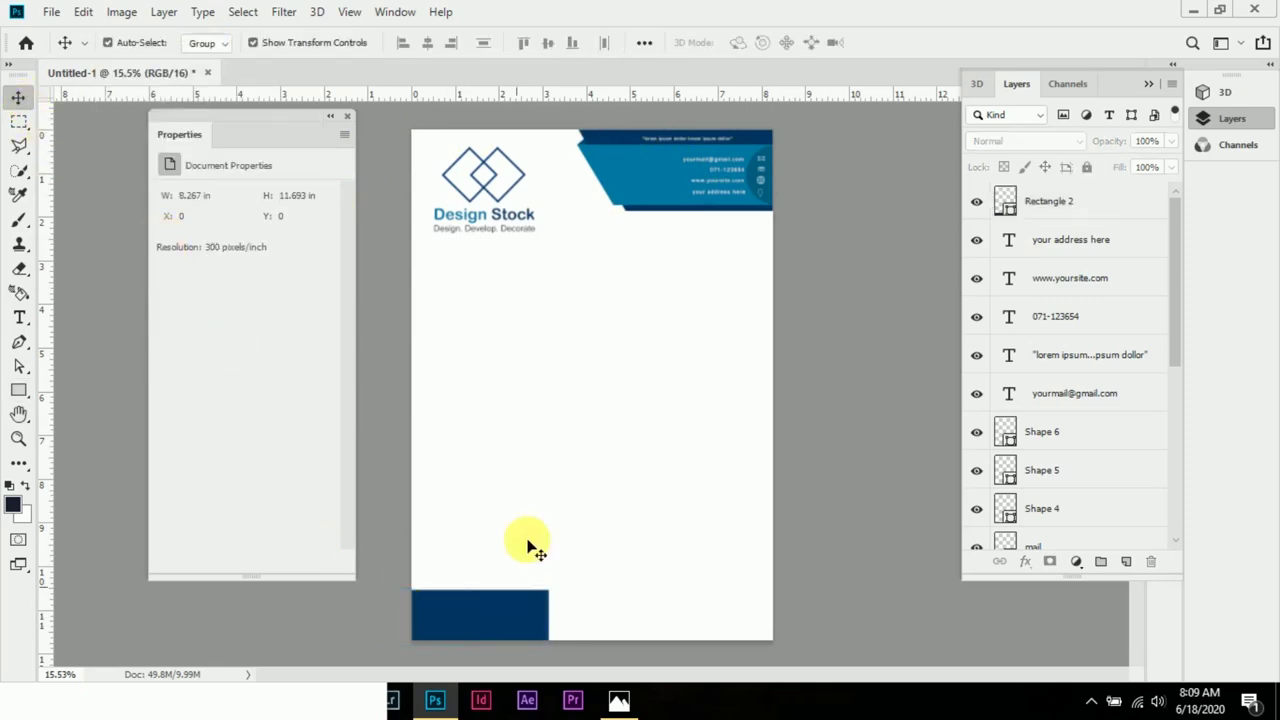
# - Move the navy Rectangle 2 down so it sits on the page bottom
pyautogui.click(347, 116)
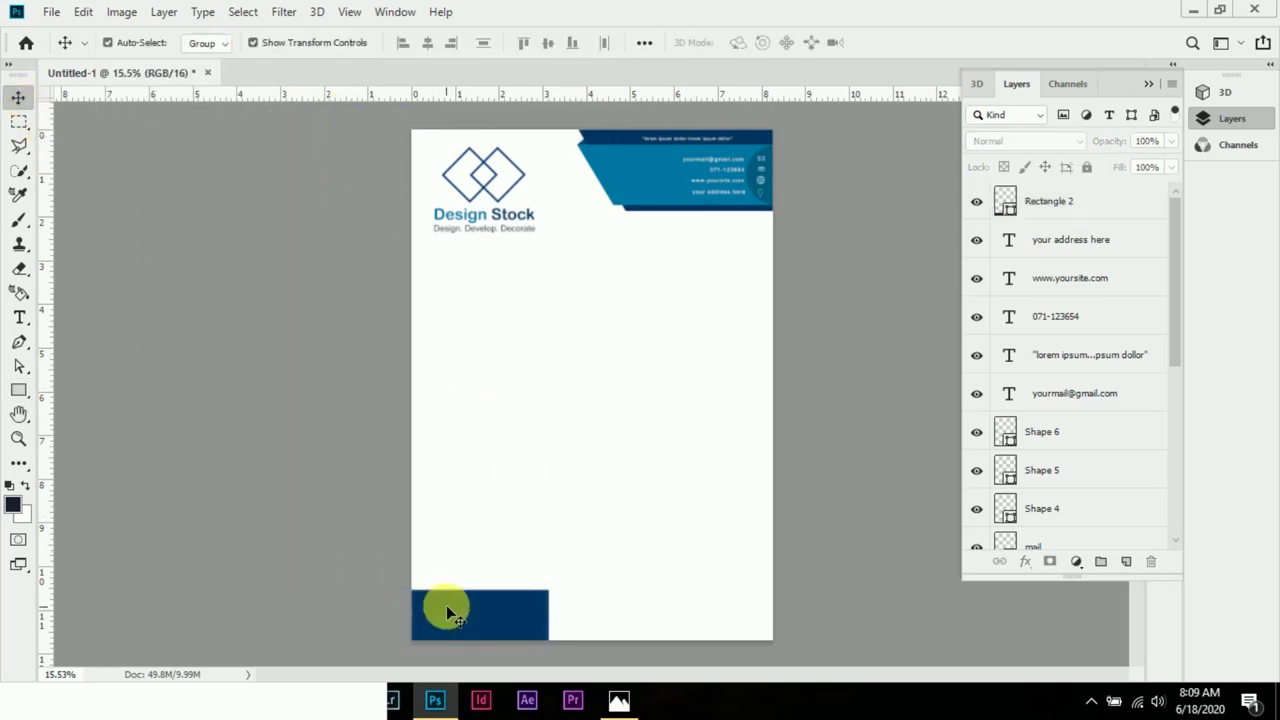
pyautogui.scroll(2, 500, 637)
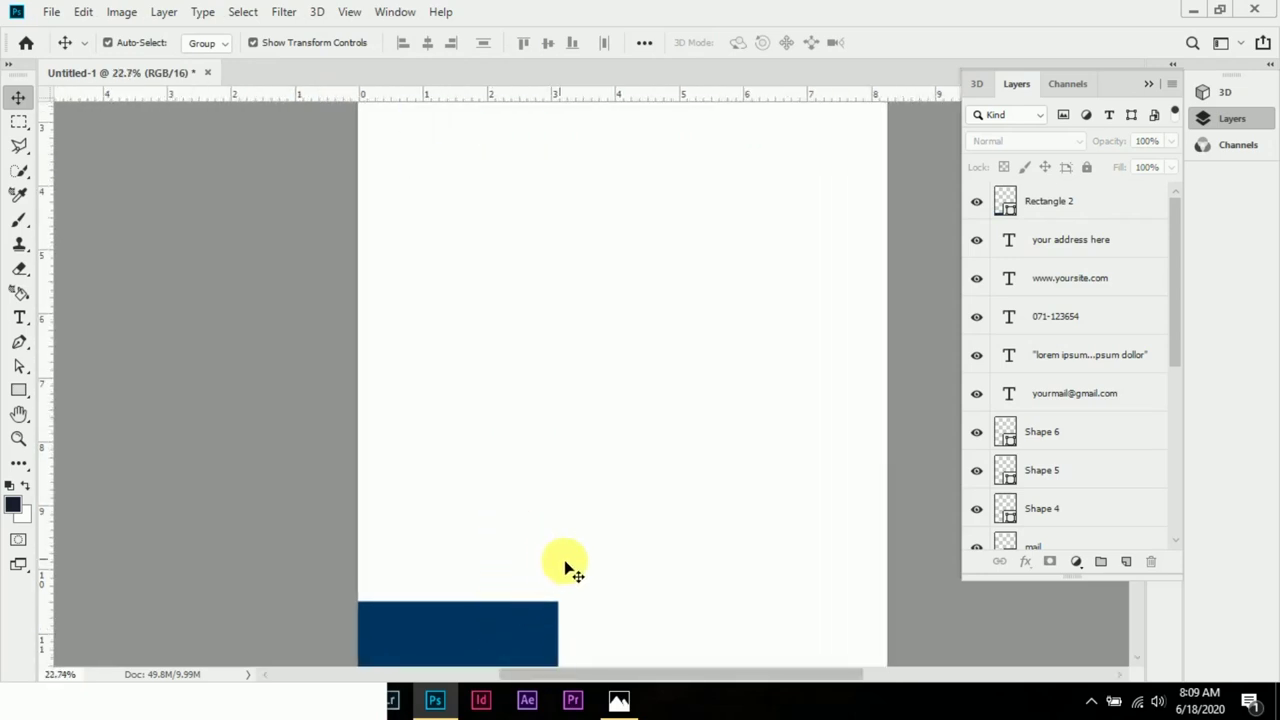
pyautogui.scroll(-2, 563, 565)
pyautogui.scroll(1, 566, 578)
pyautogui.scroll(-1, 543, 608)
pyautogui.scroll(-1, 528, 606)
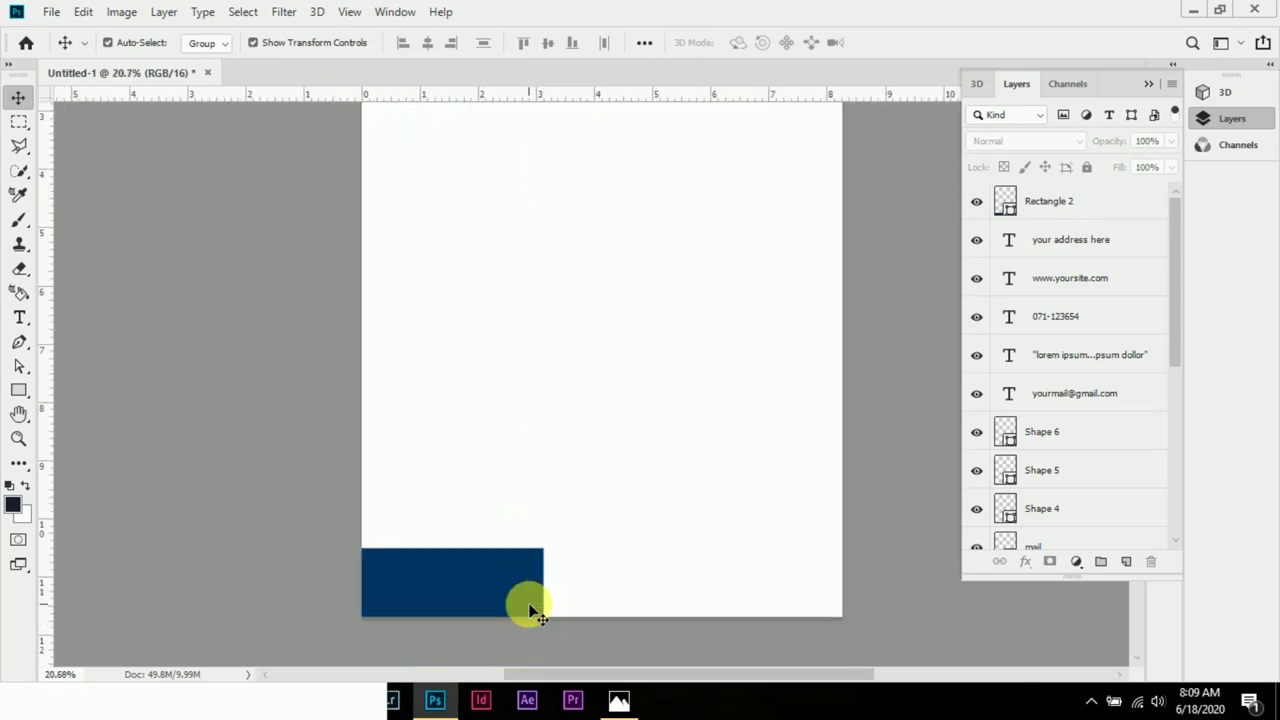
pyautogui.scroll(1, 520, 602)
pyautogui.scroll(1, 520, 598)
pyautogui.click(514, 584)
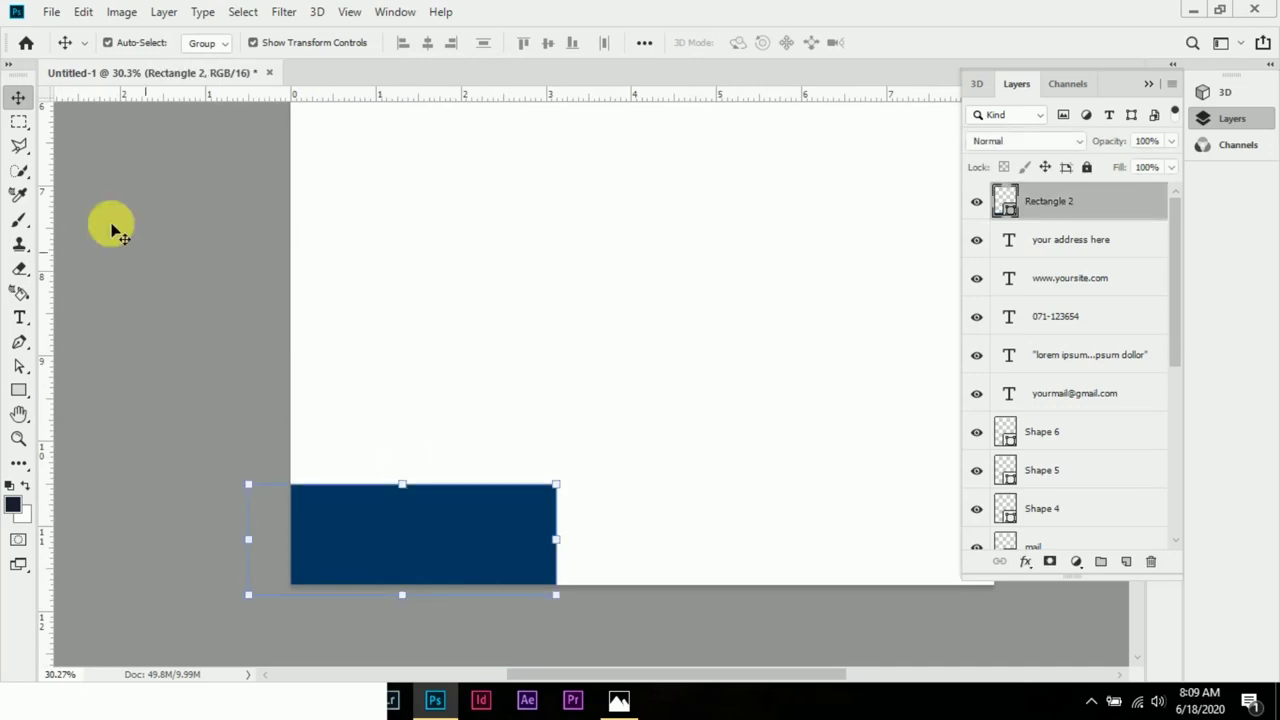
pyautogui.moveTo(423, 534); pyautogui.dragTo(424, 563)
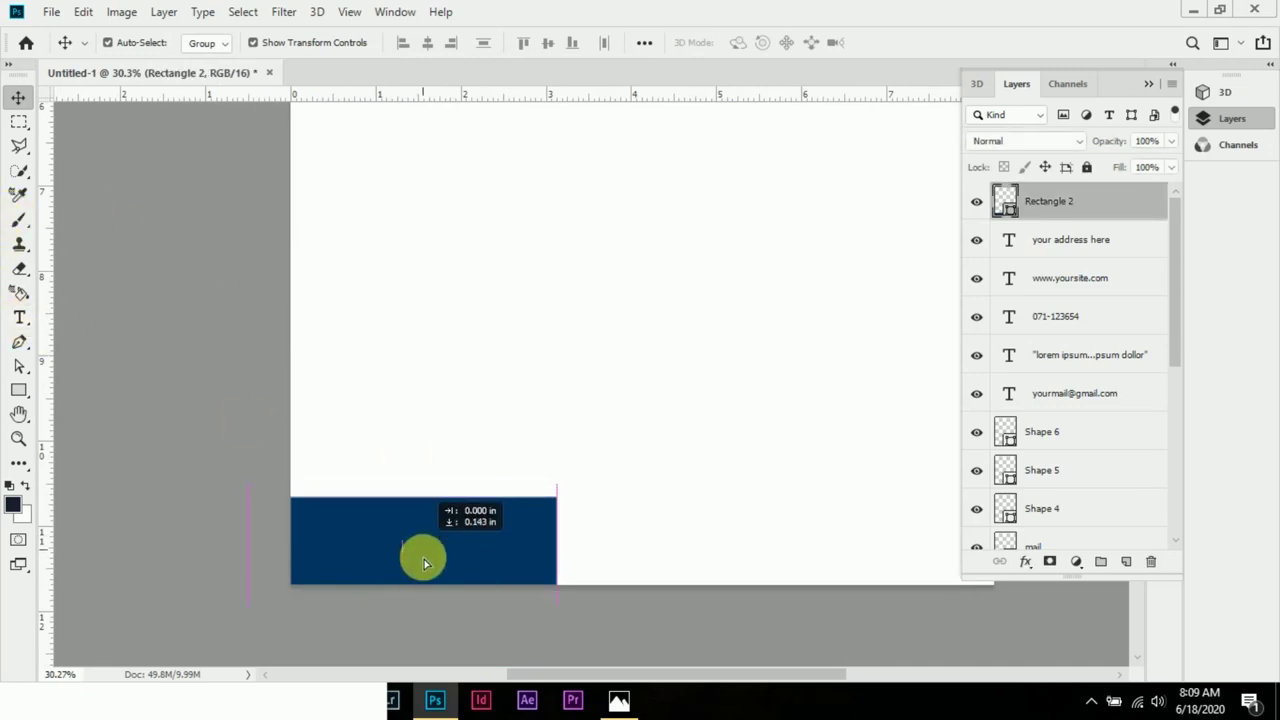
# - Drag the bottom-right anchor left to slant the right edge, converting it to a regular path
pyautogui.scroll(-1, 494, 510)
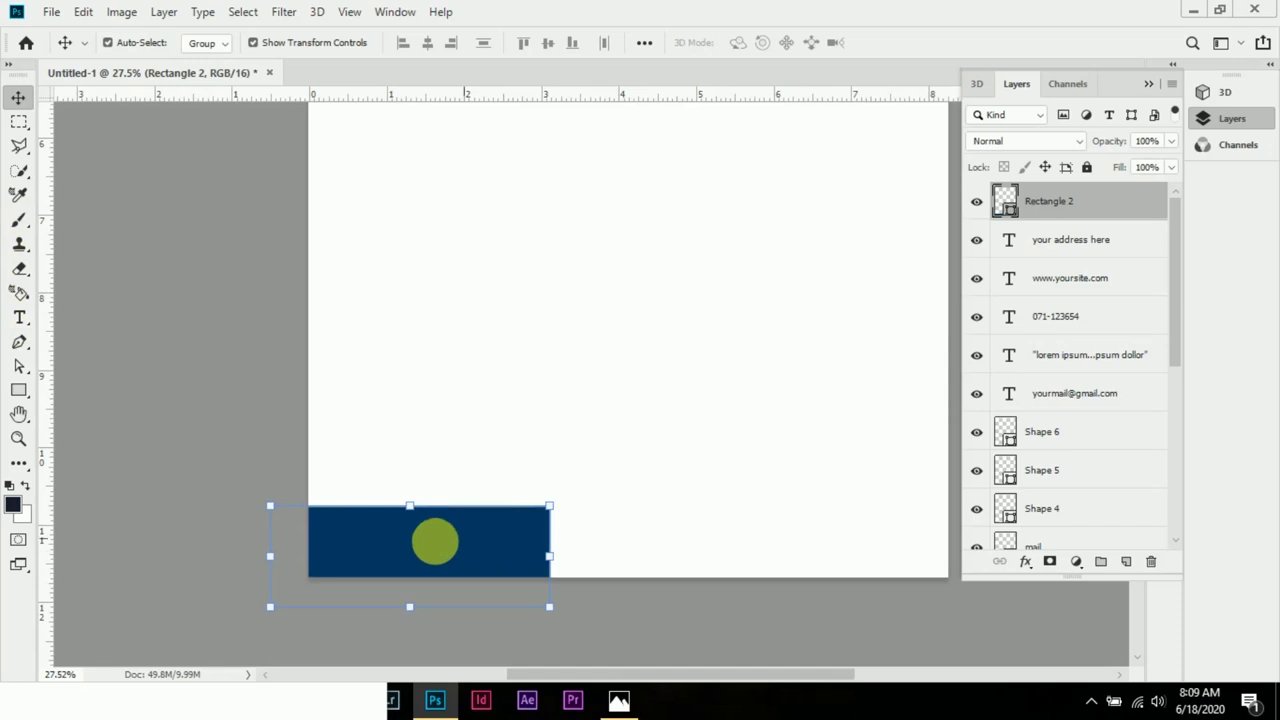
pyautogui.click(20, 366)
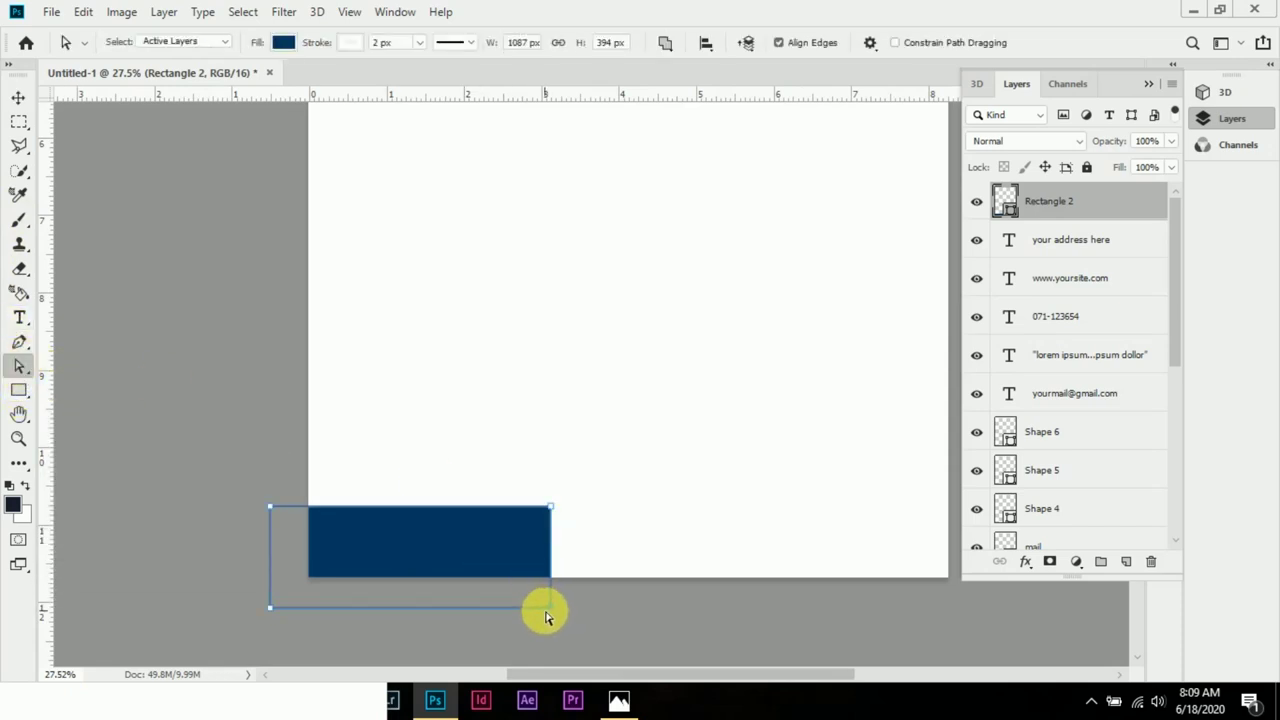
pyautogui.moveTo(552, 610); pyautogui.dragTo(506, 610)
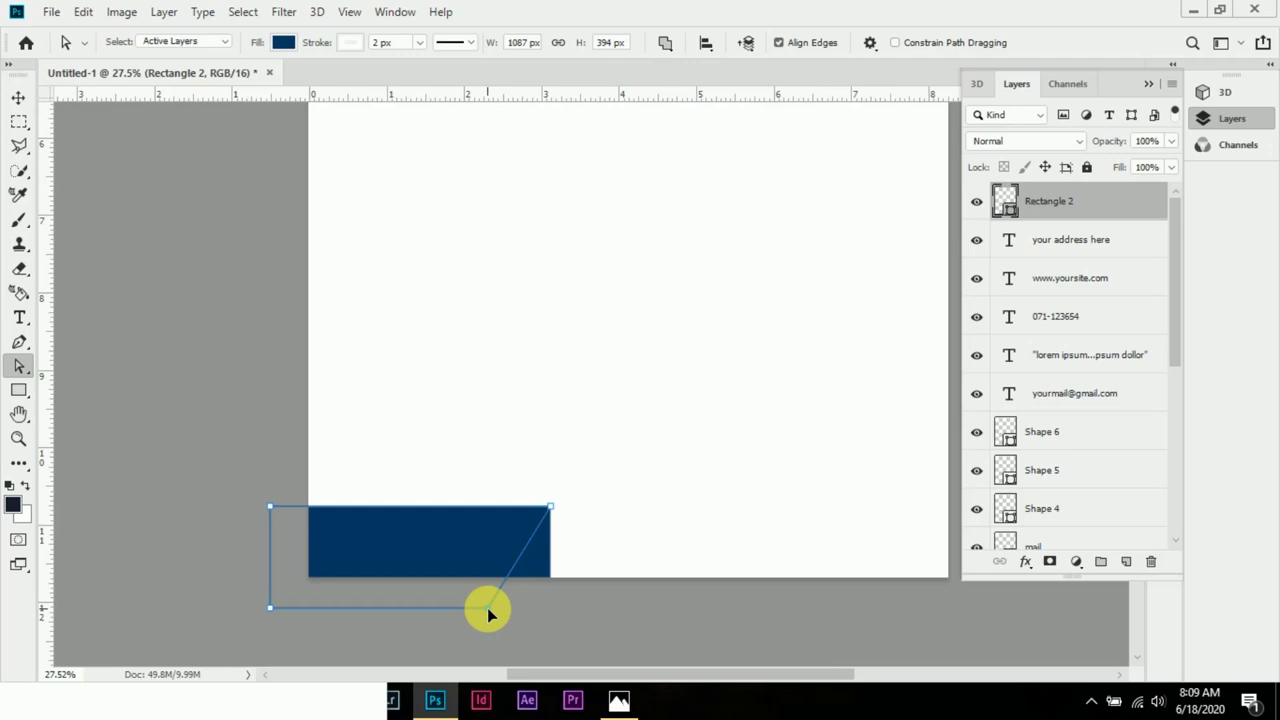
pyautogui.moveTo(485, 610); pyautogui.dragTo(485, 608)
pyautogui.click(588, 274)
pyautogui.click(19, 96)
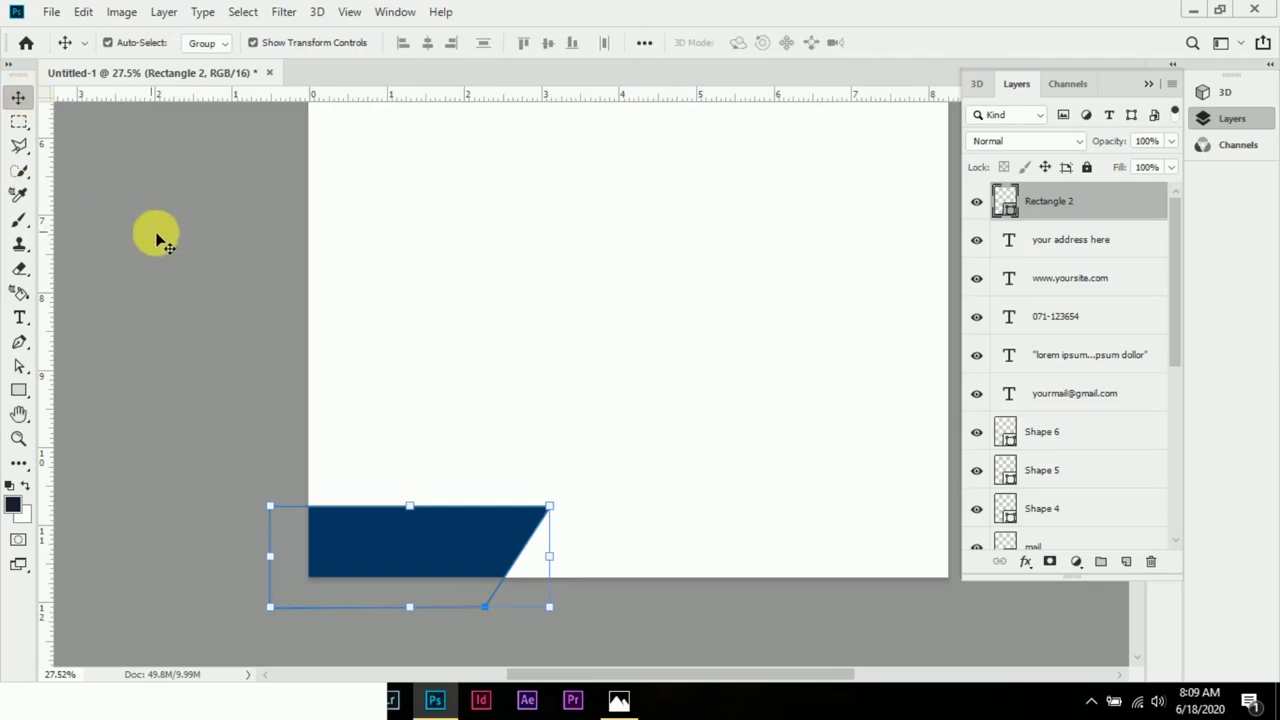
pyautogui.click(243, 340)
pyautogui.scroll(-2, 249, 403)
pyautogui.scroll(-2, 290, 420)
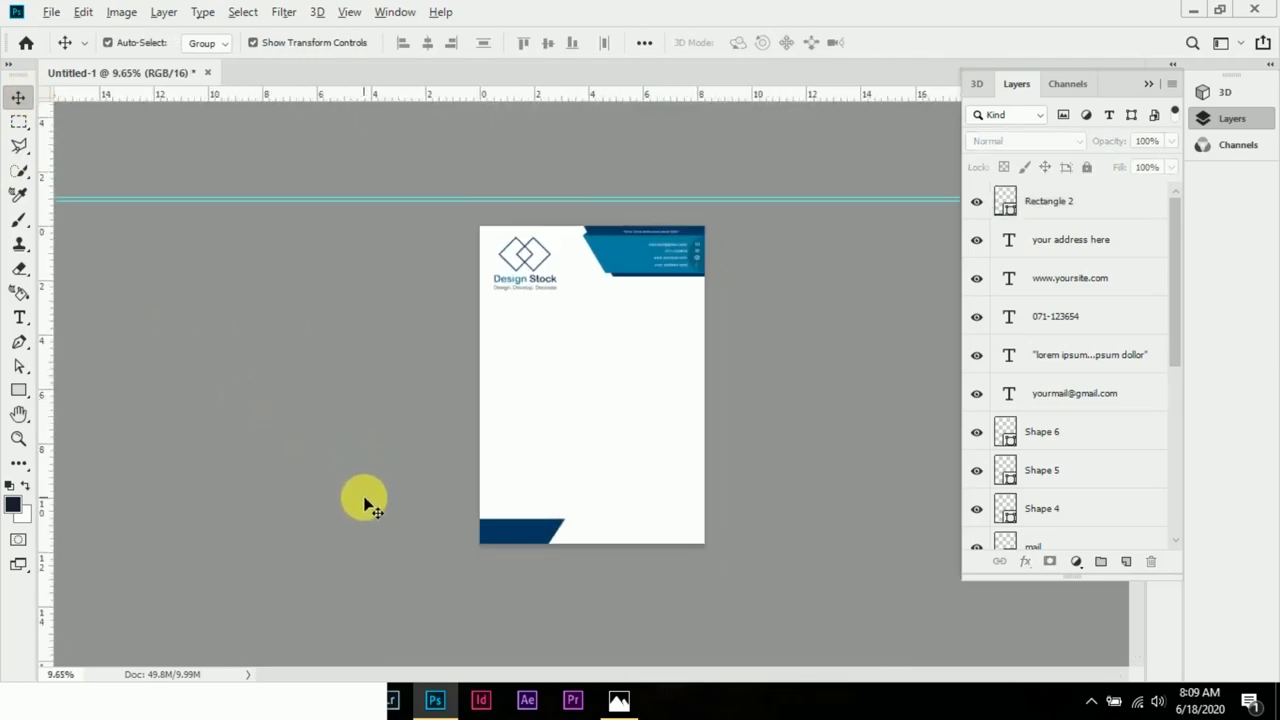
pyautogui.scroll(1, 373, 510)
pyautogui.scroll(5, 547, 613)
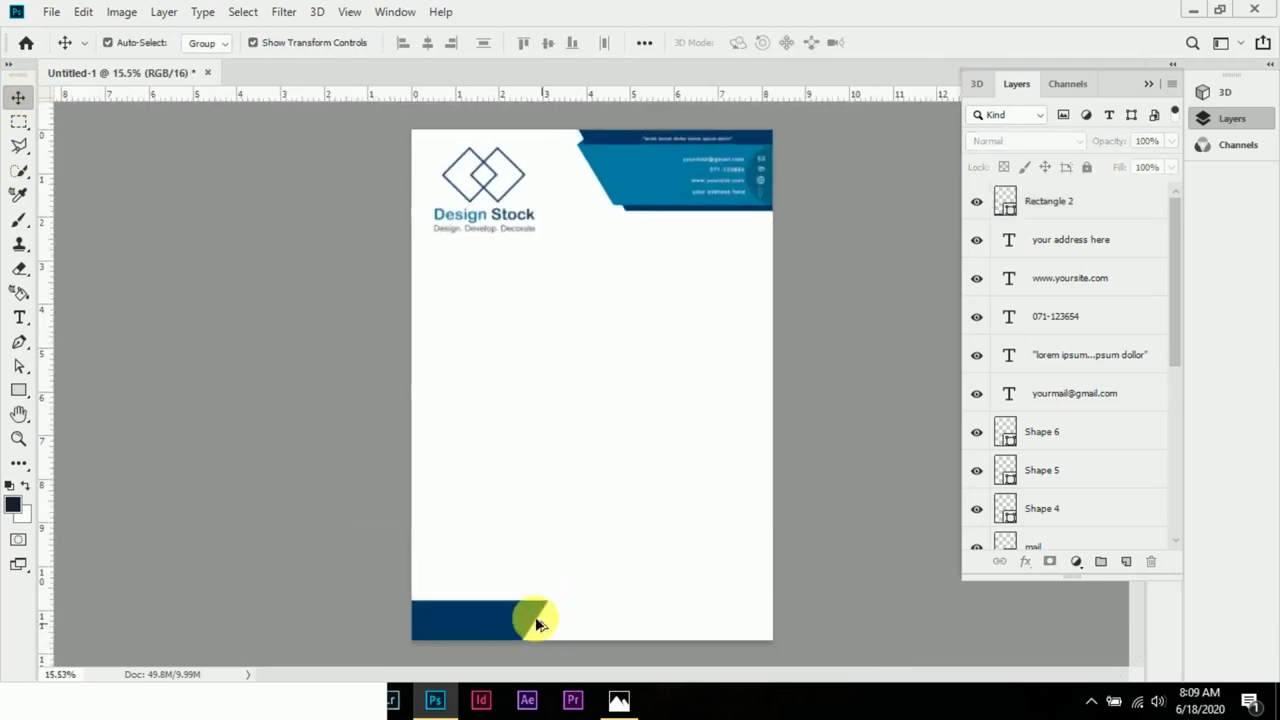
pyautogui.scroll(1, 528, 543)
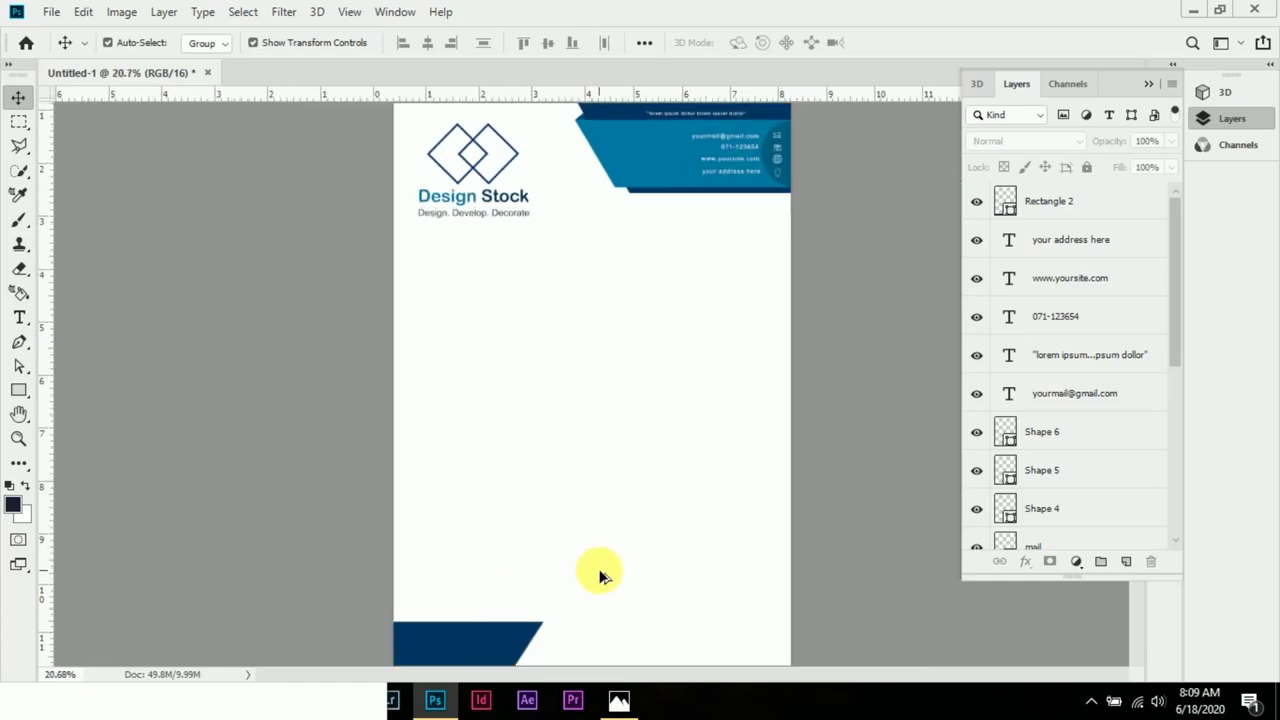
pyautogui.scroll(2, 560, 560)
pyautogui.scroll(1, 457, 580)
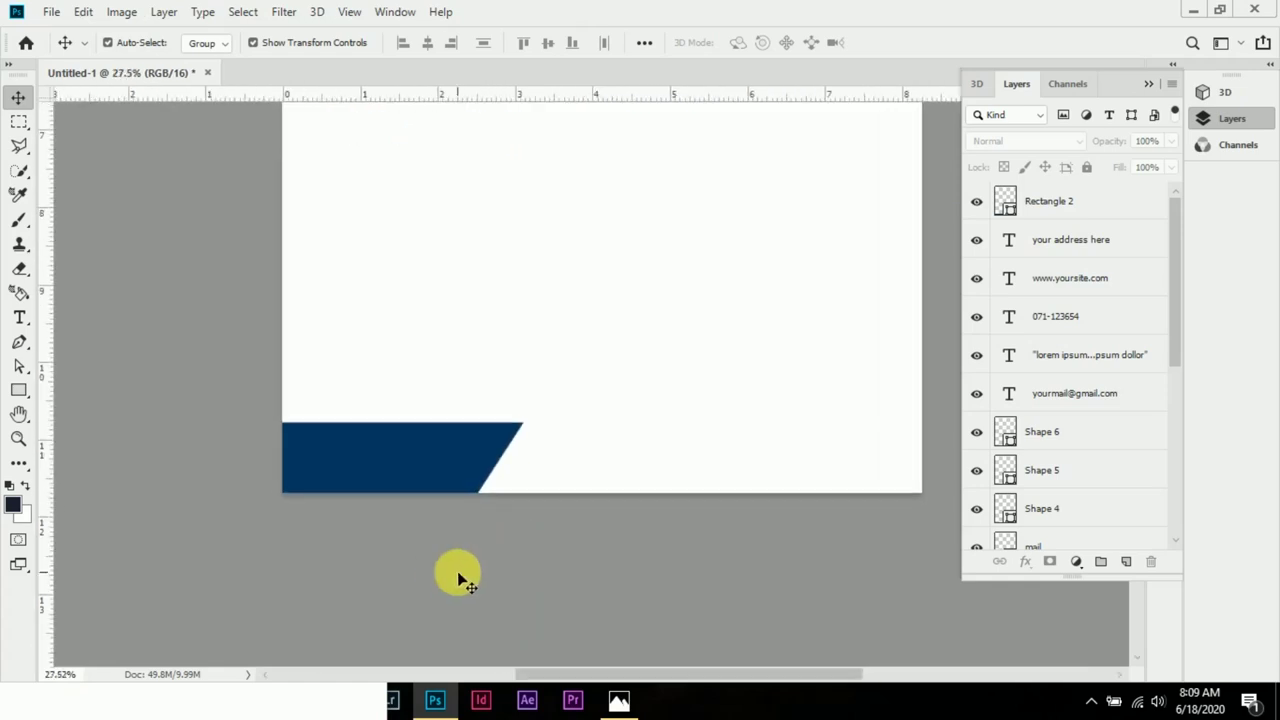
# - Draw a full-width teal Rectangle 3 across the page bottom, stacked beneath the navy block
pyautogui.click(17, 389)
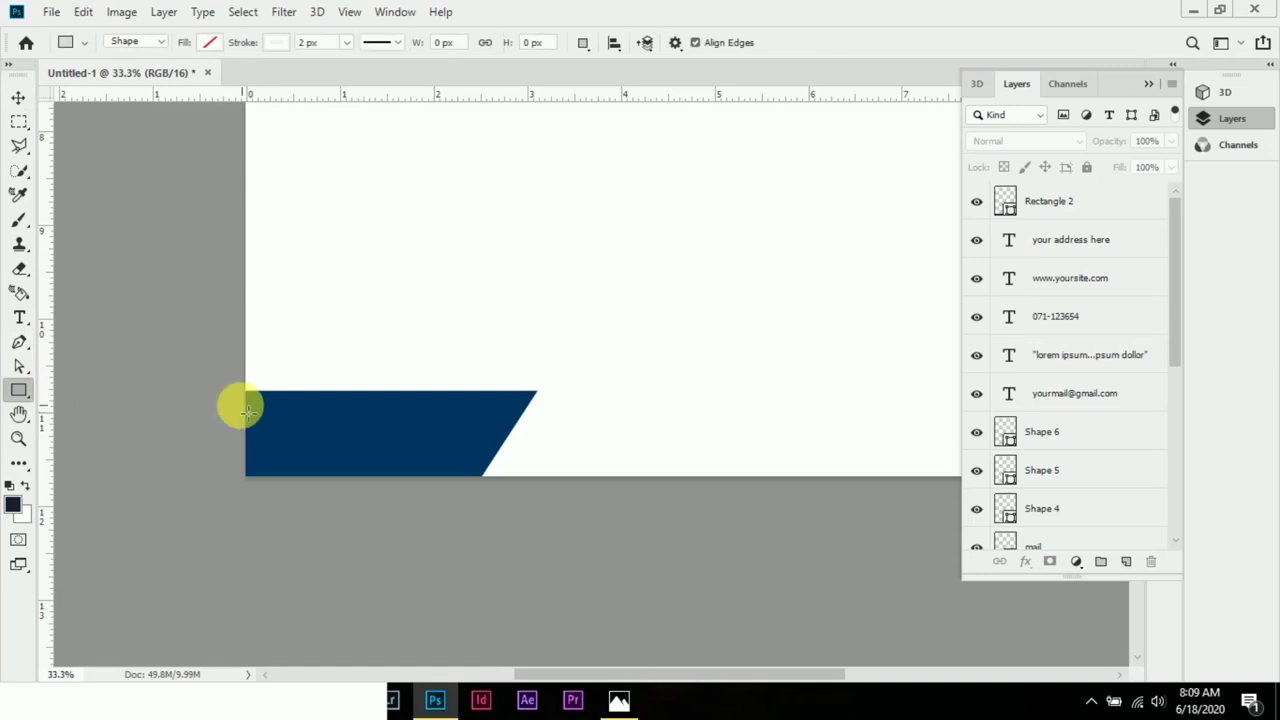
pyautogui.moveTo(247, 397)
pyautogui.mouseDown()
pyautogui.moveTo(1045, 500)
pyautogui.moveTo(1067, 484)
pyautogui.mouseUp()
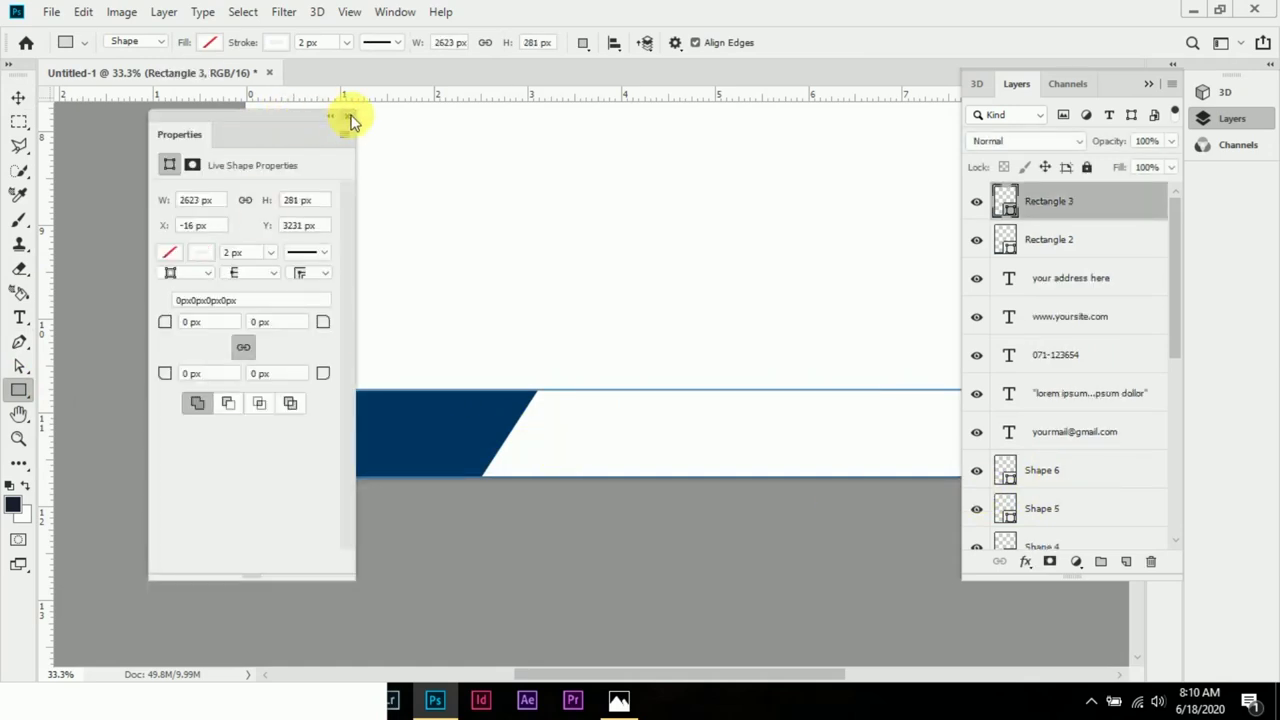
pyautogui.click(348, 118)
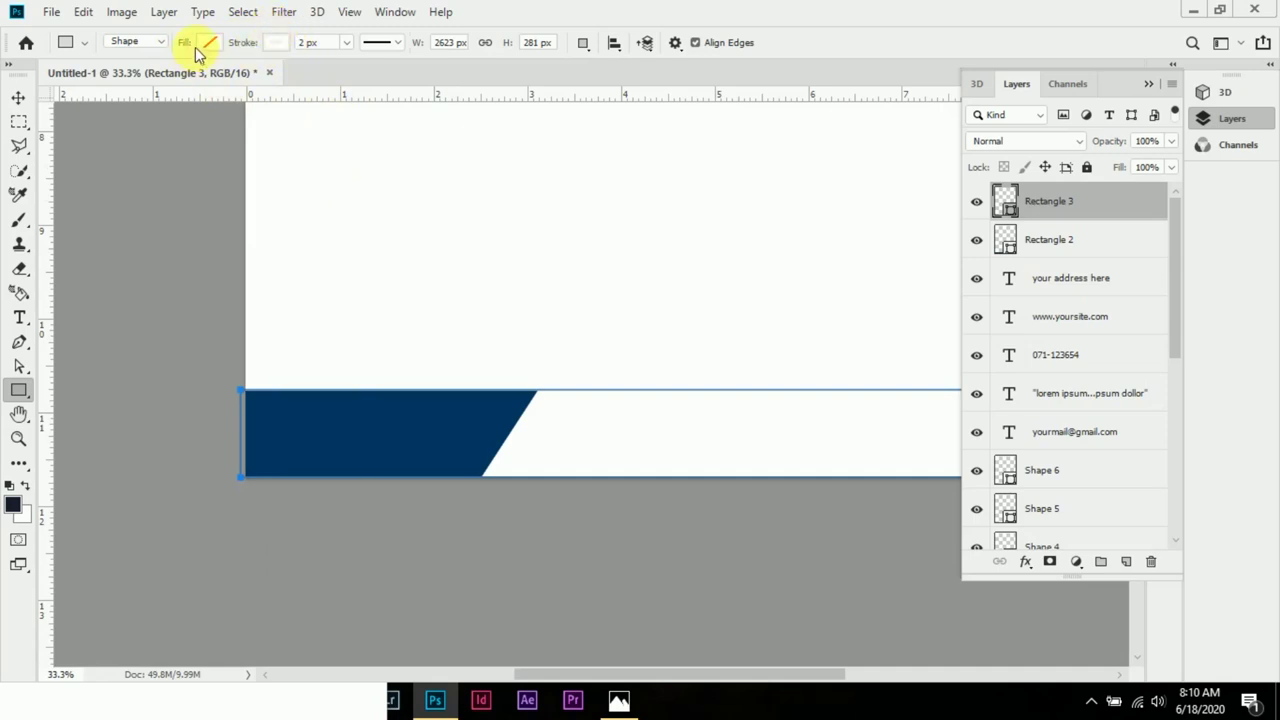
pyautogui.click(208, 52)
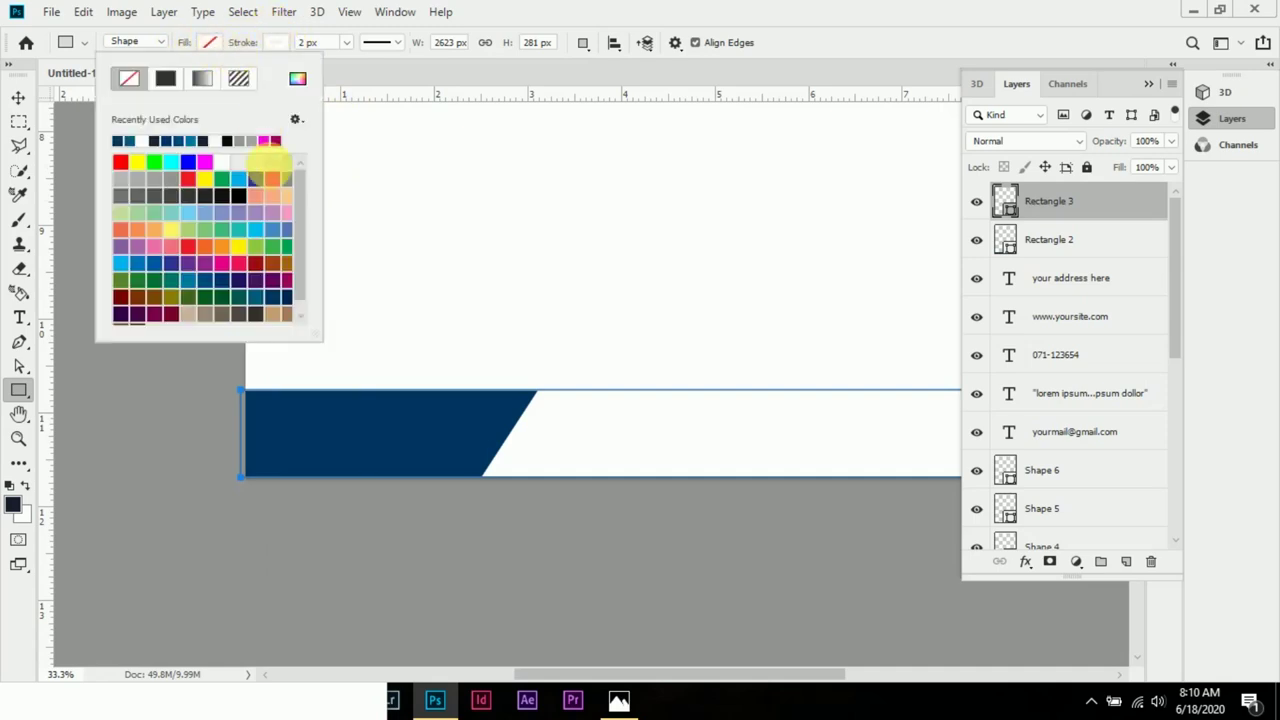
pyautogui.click(266, 312)
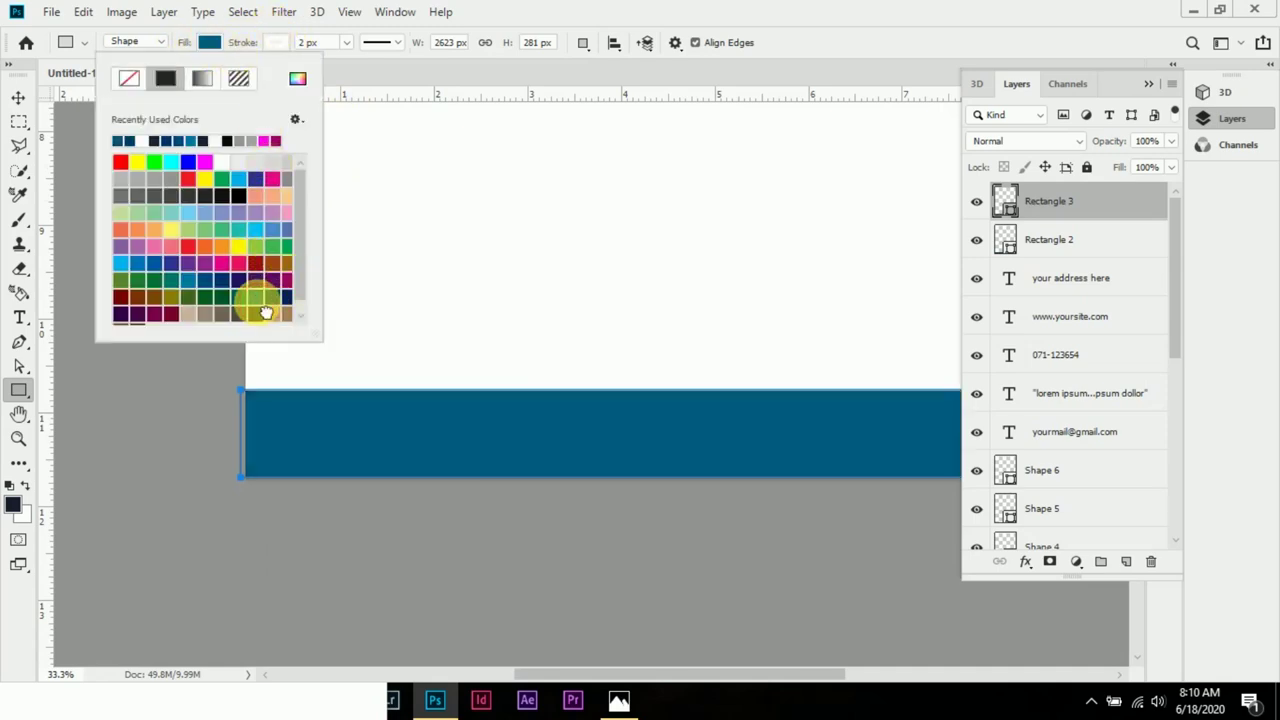
pyautogui.click(18, 97)
pyautogui.scroll(-2, 252, 443)
pyautogui.scroll(-1, 252, 443)
pyautogui.moveTo(1055, 205); pyautogui.dragTo(1050, 204)
pyautogui.click(745, 425)
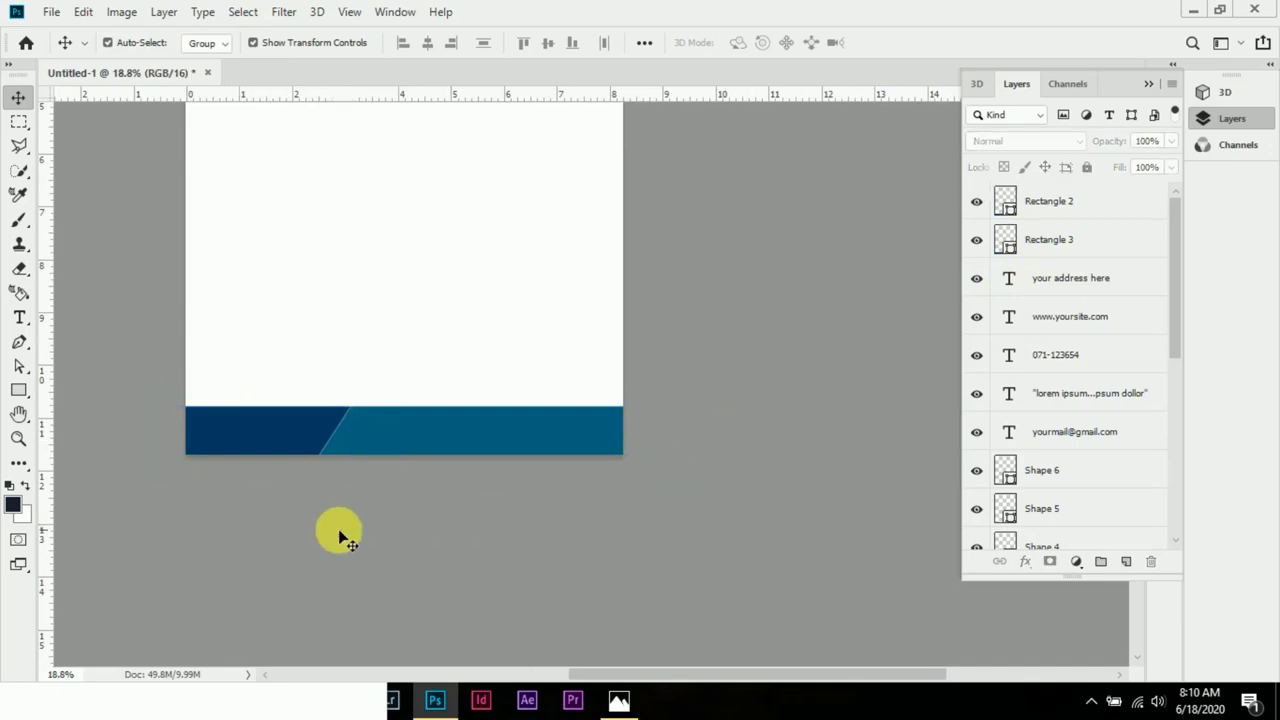
# - Set the stroke width of the Rectangle 3 footer shape to 0 px
pyautogui.scroll(1, 320, 515)
pyautogui.scroll(1, 326, 470)
pyautogui.scroll(1, 371, 416)
pyautogui.scroll(1, 350, 410)
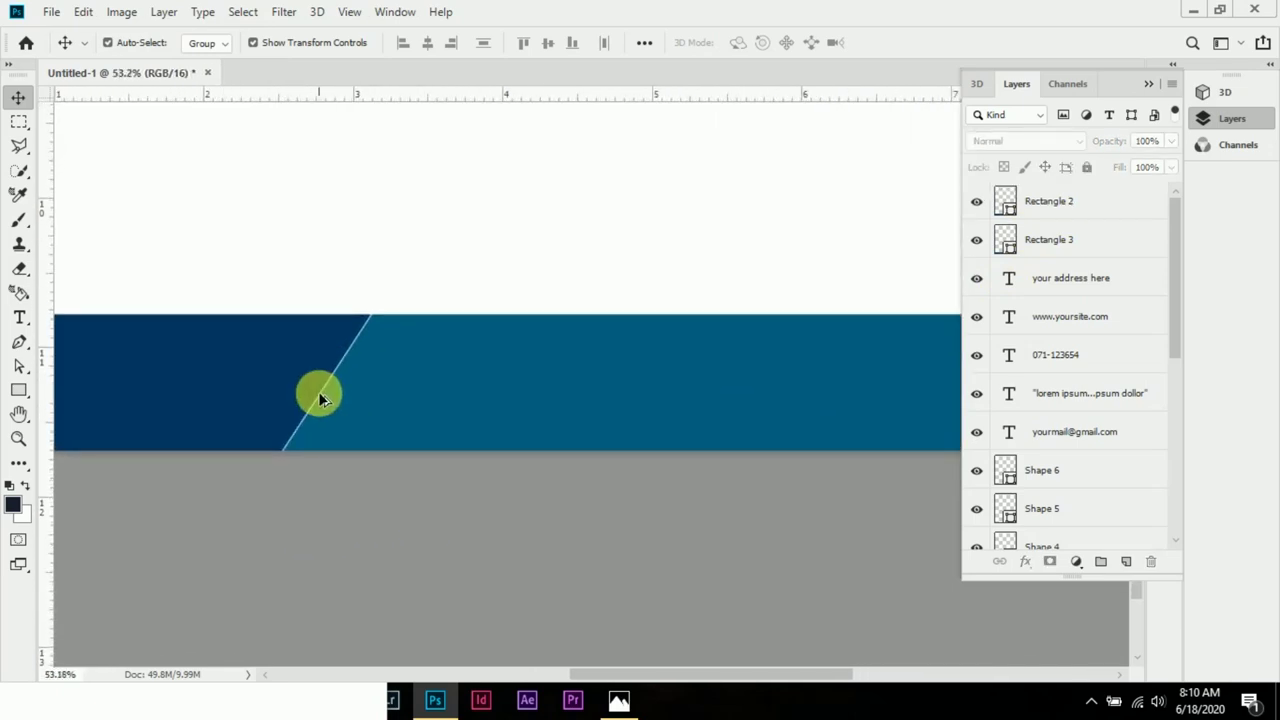
pyautogui.scroll(1, 320, 400)
pyautogui.click(527, 387)
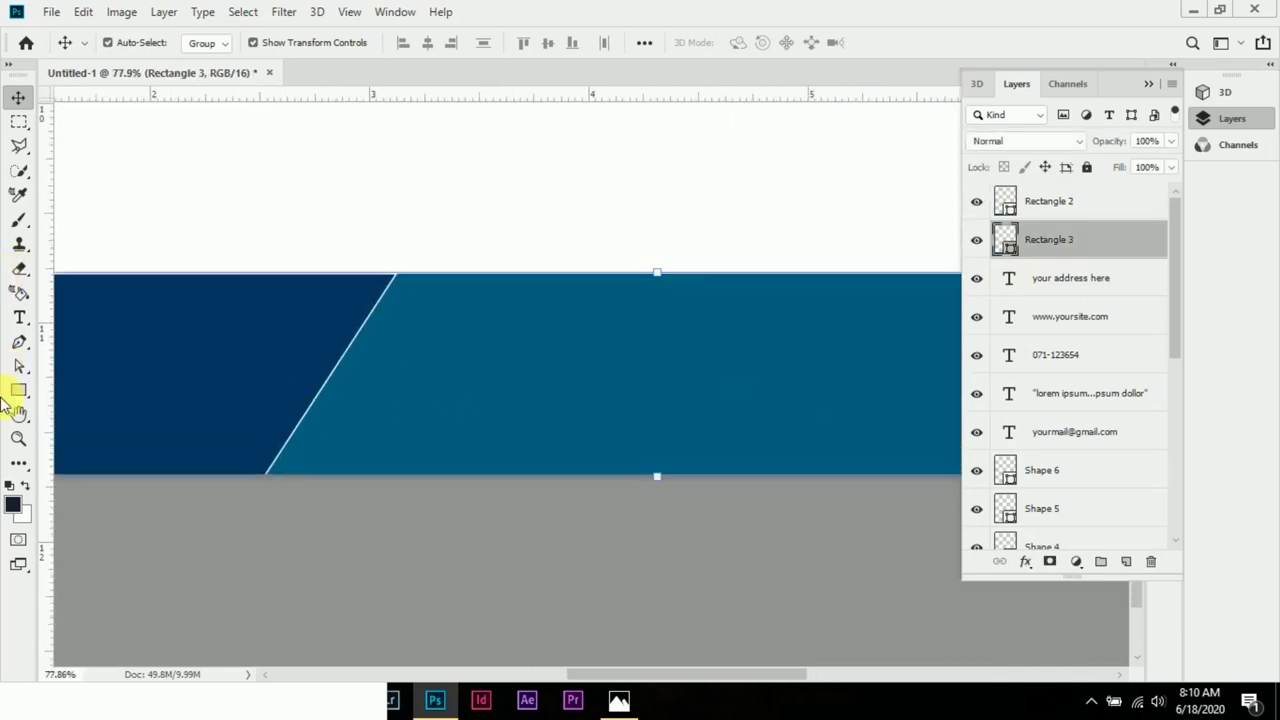
pyautogui.click(22, 368)
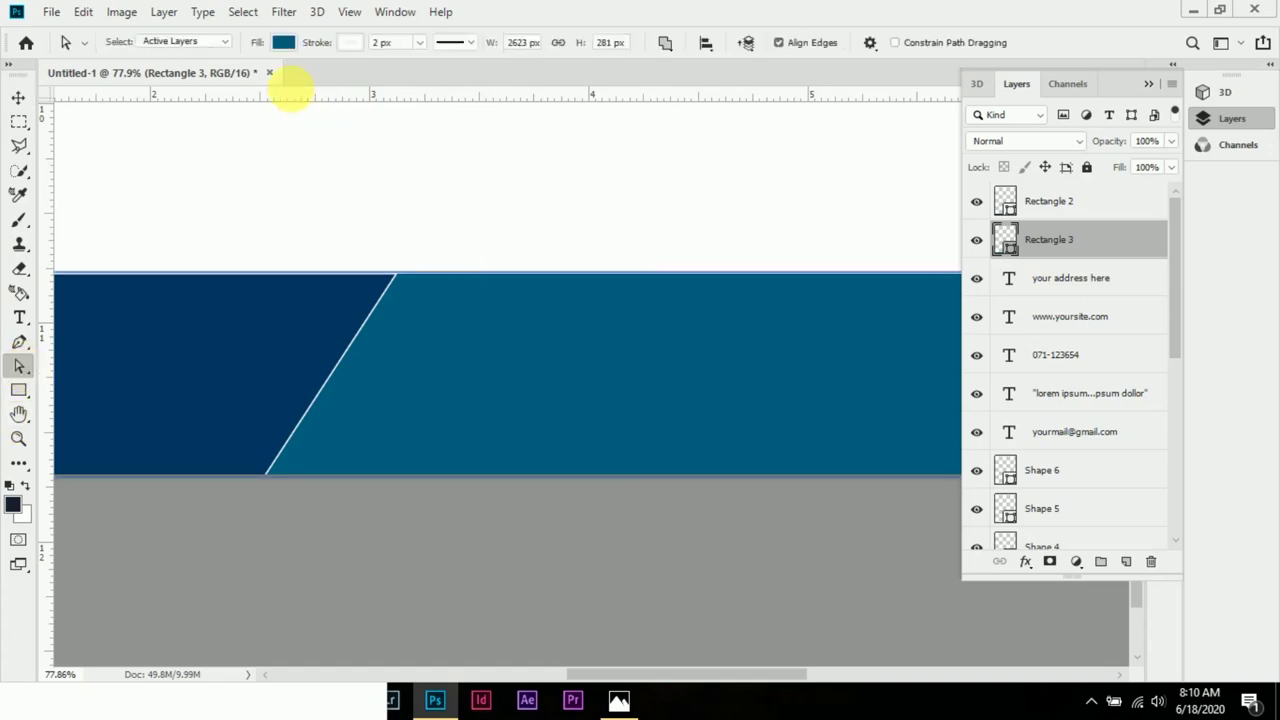
pyautogui.write('0')
pyautogui.press('Return')
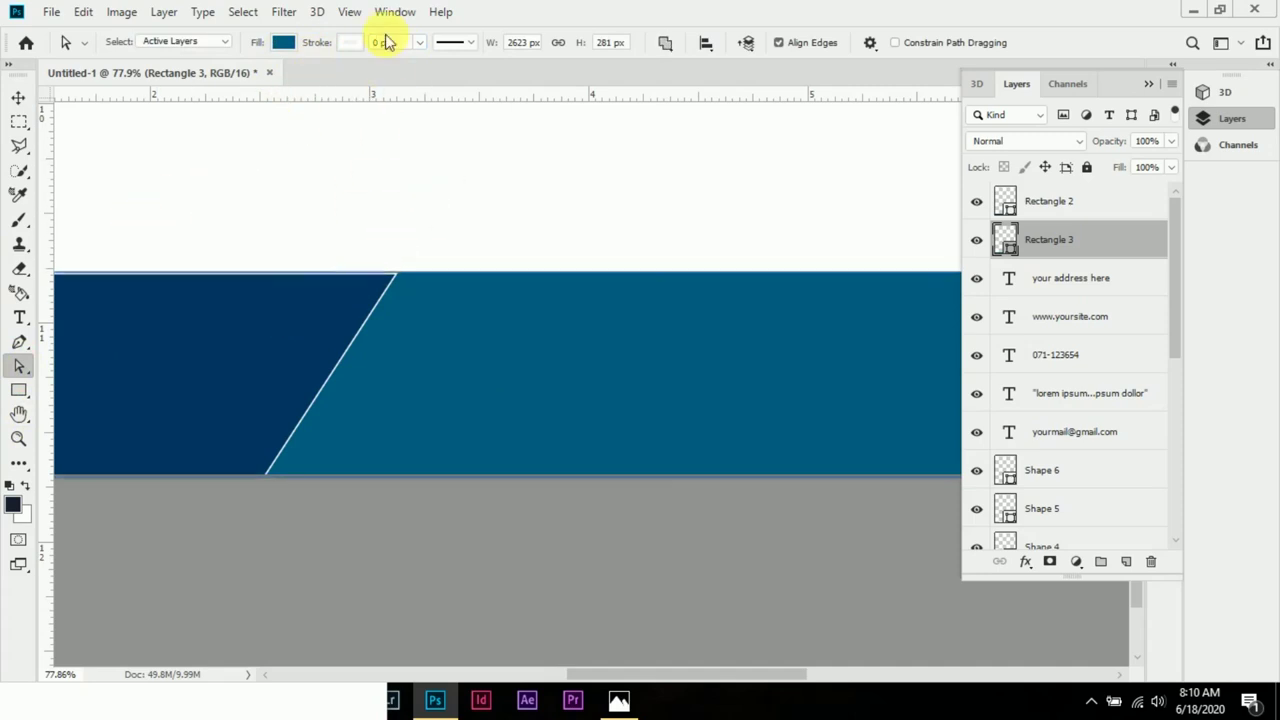
# - Set Rectangle 2's stroke width to 0 px, then return to the Move tool with Rectangle 2 selected
pyautogui.moveTo(1063, 234); pyautogui.dragTo(1058, 225)
pyautogui.click(1055, 215)
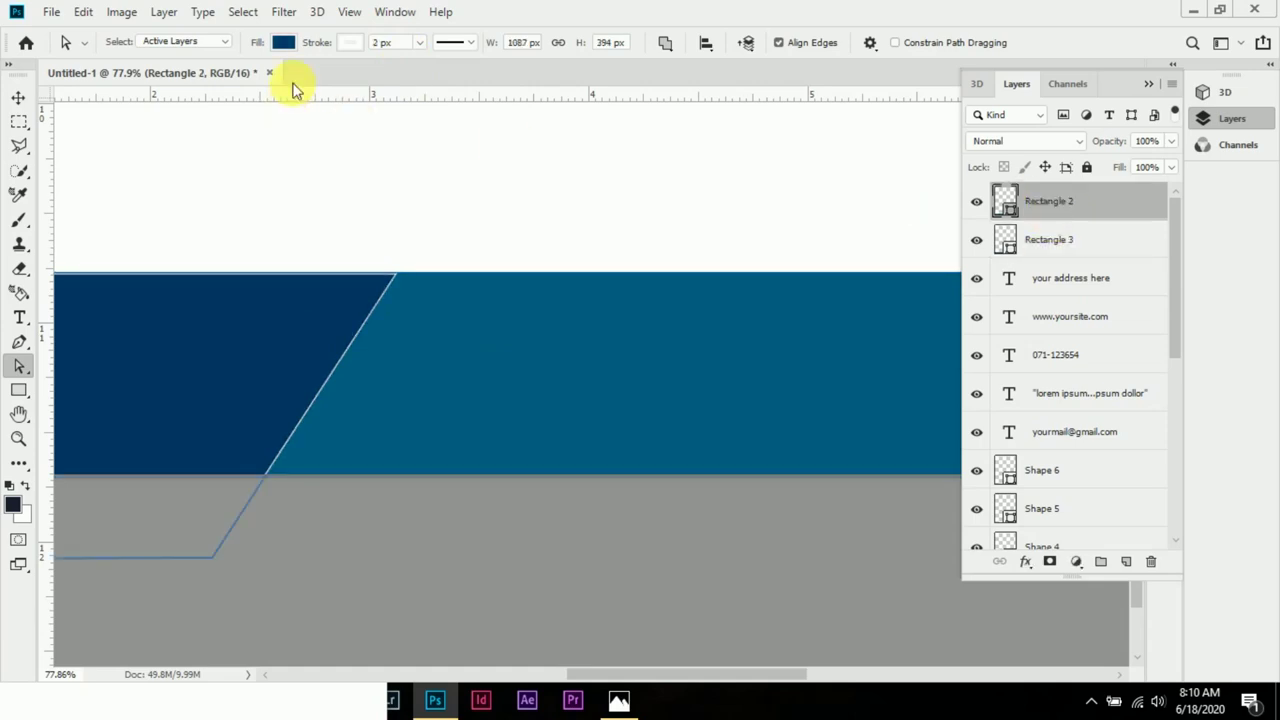
pyautogui.click(390, 42)
pyautogui.write('0')
pyautogui.press('Return')
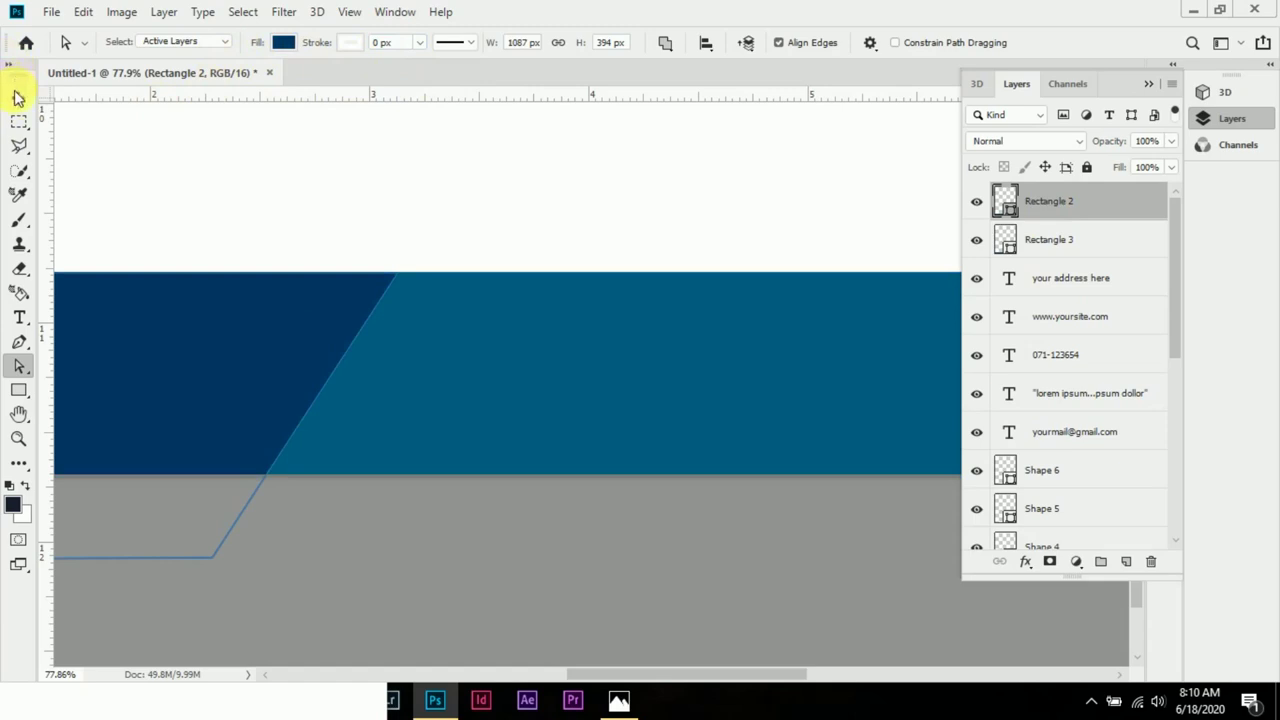
pyautogui.click(18, 97)
pyautogui.click(320, 154)
pyautogui.click(238, 351)
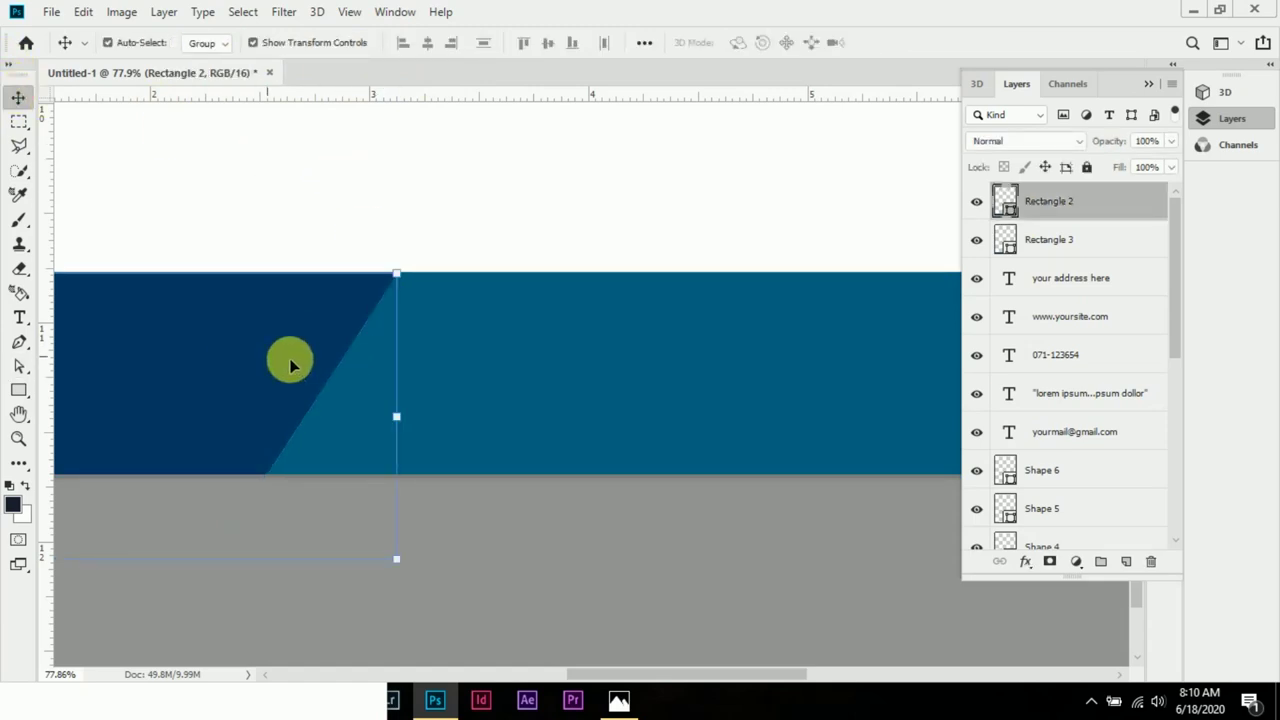
# - Add a Multiply drop shadow to Rectangle 2: 52% opacity, 8 px distance, 7% spread
pyautogui.click(1035, 565)
pyautogui.click(1057, 549)
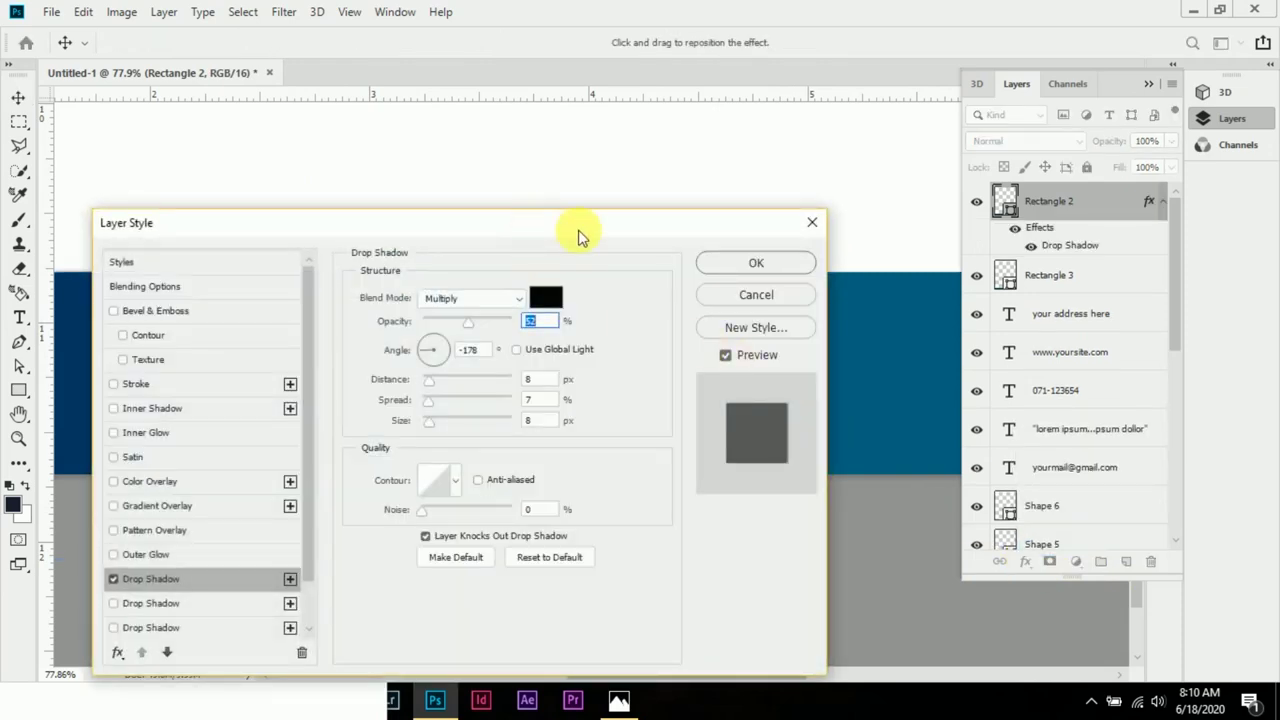
pyautogui.moveTo(536, 225); pyautogui.dragTo(1077, 370)
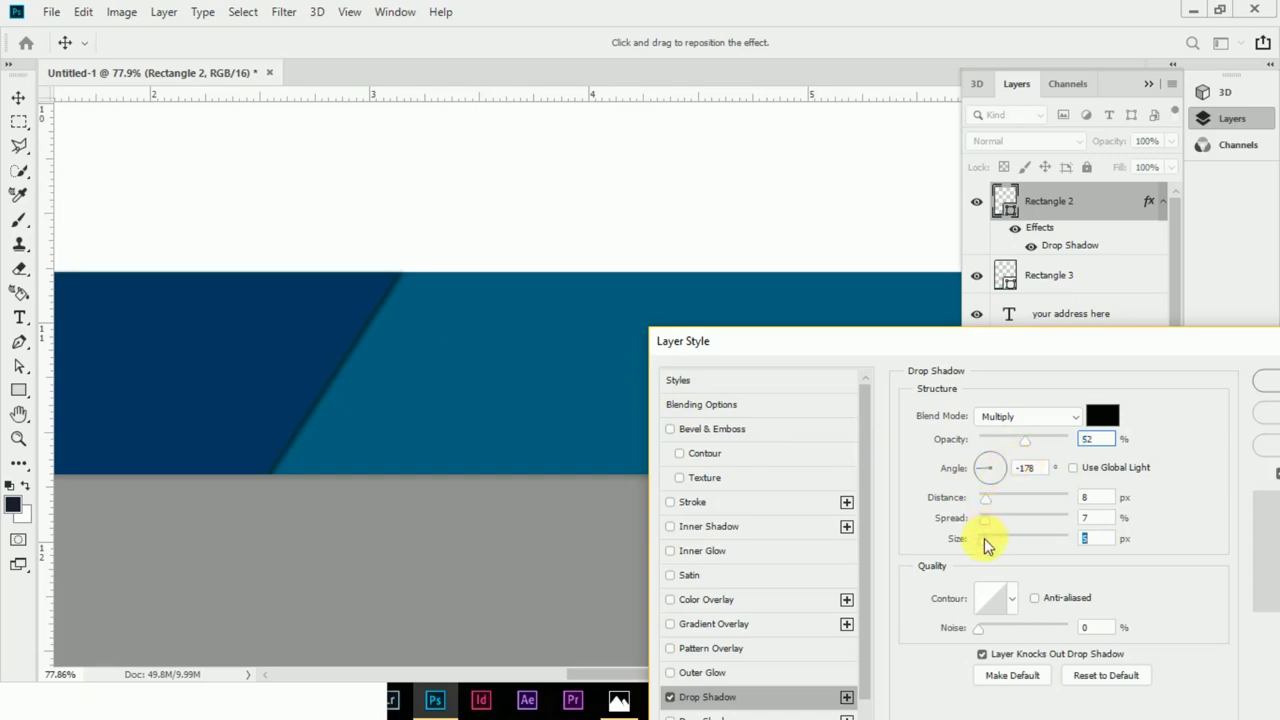
pyautogui.moveTo(1100, 340); pyautogui.dragTo(586, 407)
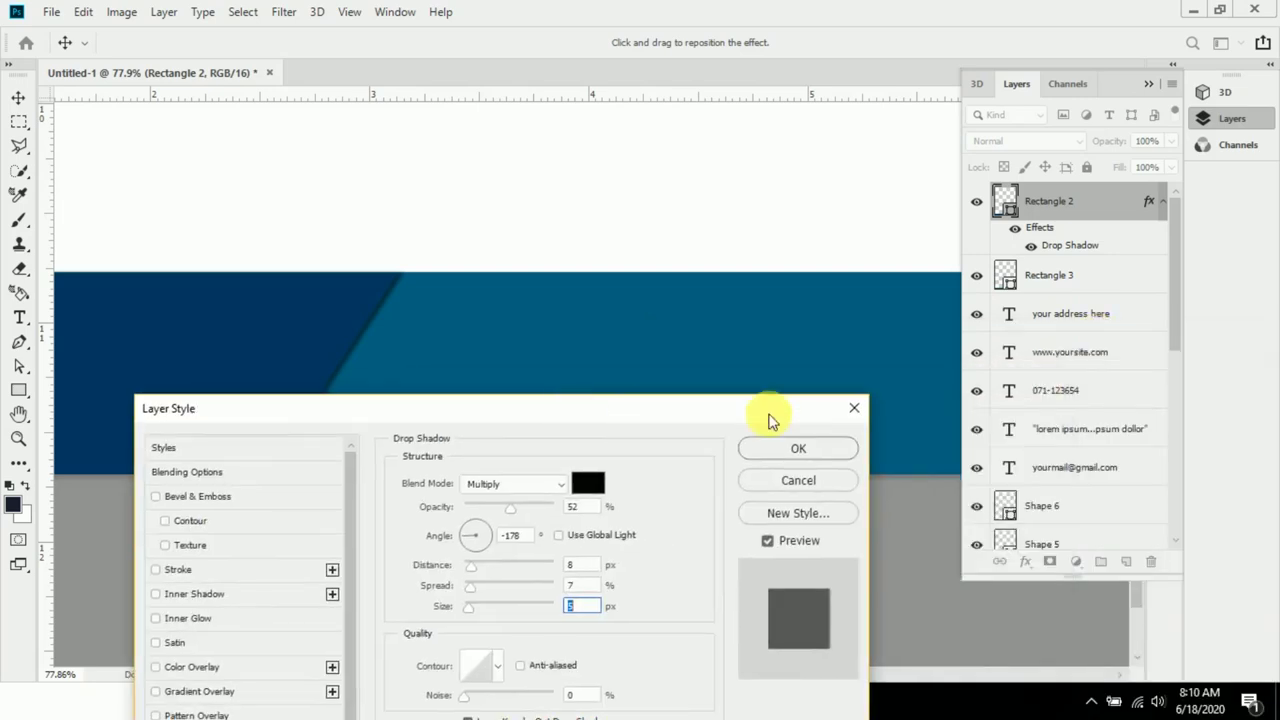
pyautogui.click(808, 450)
pyautogui.scroll(-2, 589, 420)
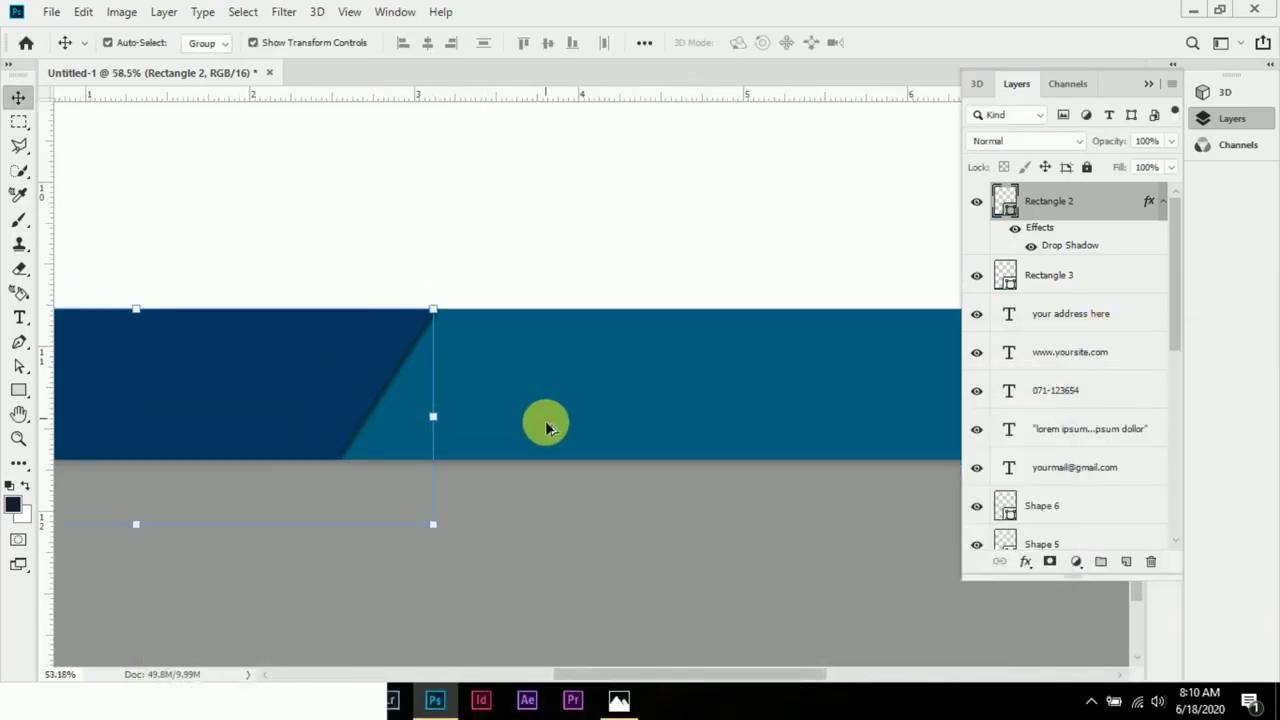
# - Marquee-select Rectangle 2 and Rectangle 3 and shift-nudge them down to the page's bottom edge
pyautogui.scroll(-3, 543, 423)
pyautogui.scroll(-2, 571, 450)
pyautogui.scroll(-2, 608, 477)
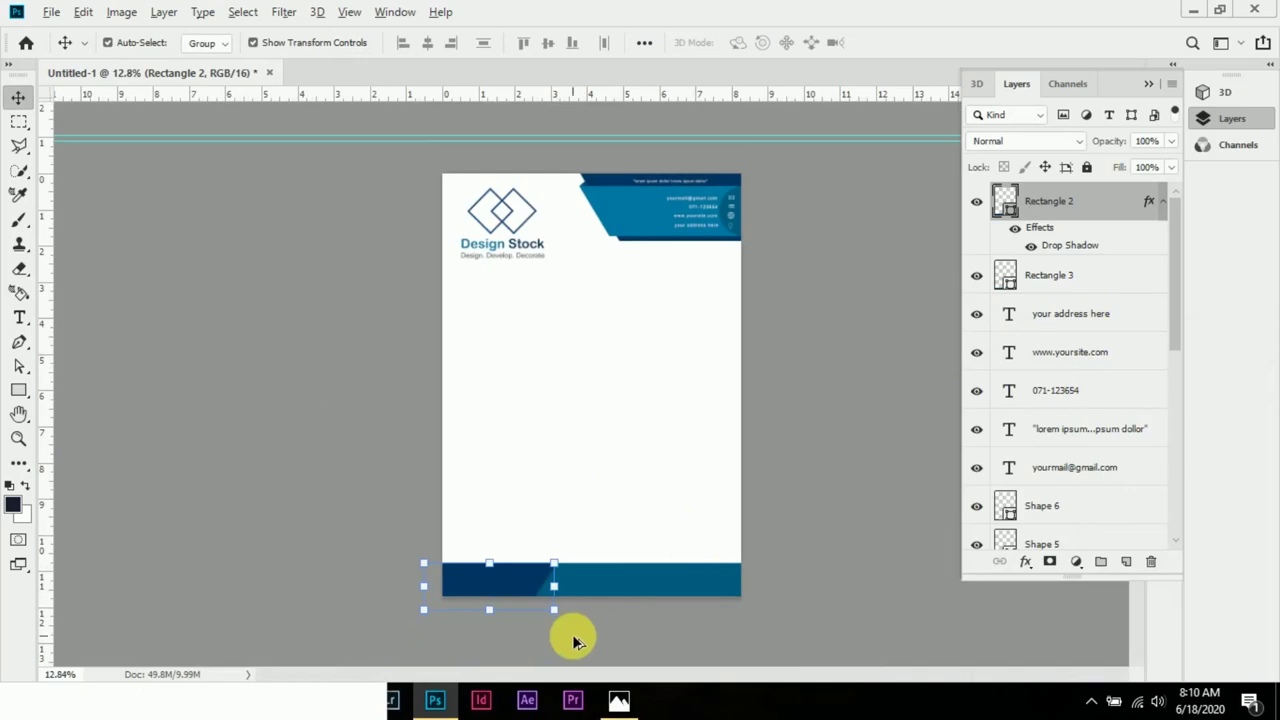
pyautogui.moveTo(394, 555); pyautogui.dragTo(755, 622)
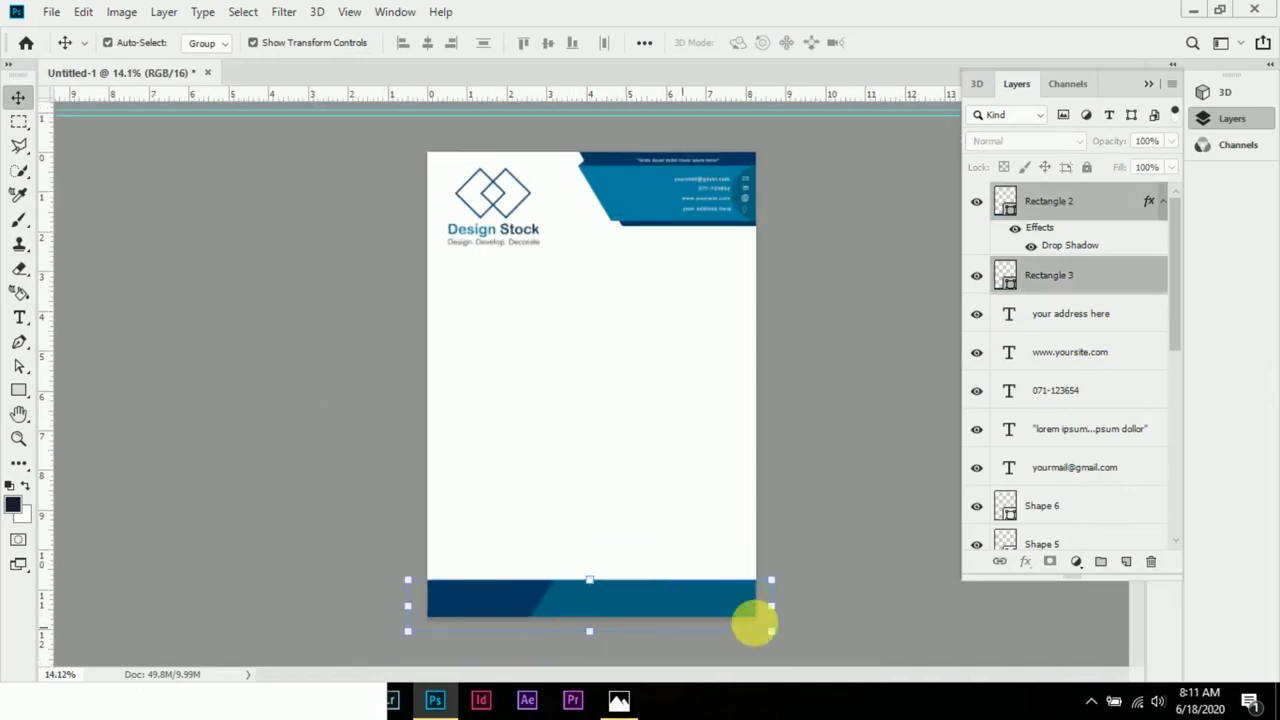
pyautogui.hotkey('shift', 'Down')
pyautogui.hotkey('shift', 'Down')
pyautogui.hotkey('shift', 'Down')
pyautogui.hotkey('shift', 'Down')
pyautogui.hotkey('shift', 'Down')
pyautogui.hotkey('shift', 'Down')
pyautogui.hotkey('shift', 'Down')
pyautogui.hotkey('shift', 'Down')
pyautogui.hotkey('shift', 'Down')
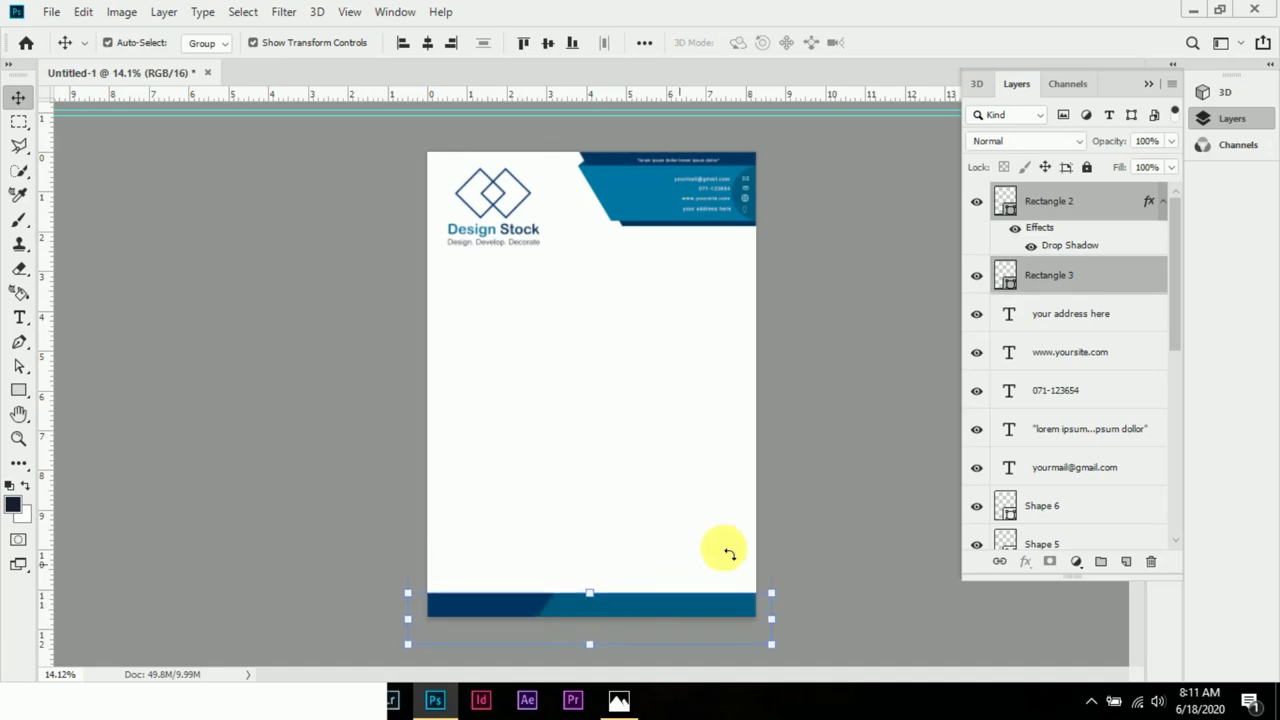
pyautogui.click(837, 486)
pyautogui.scroll(1, 410, 445)
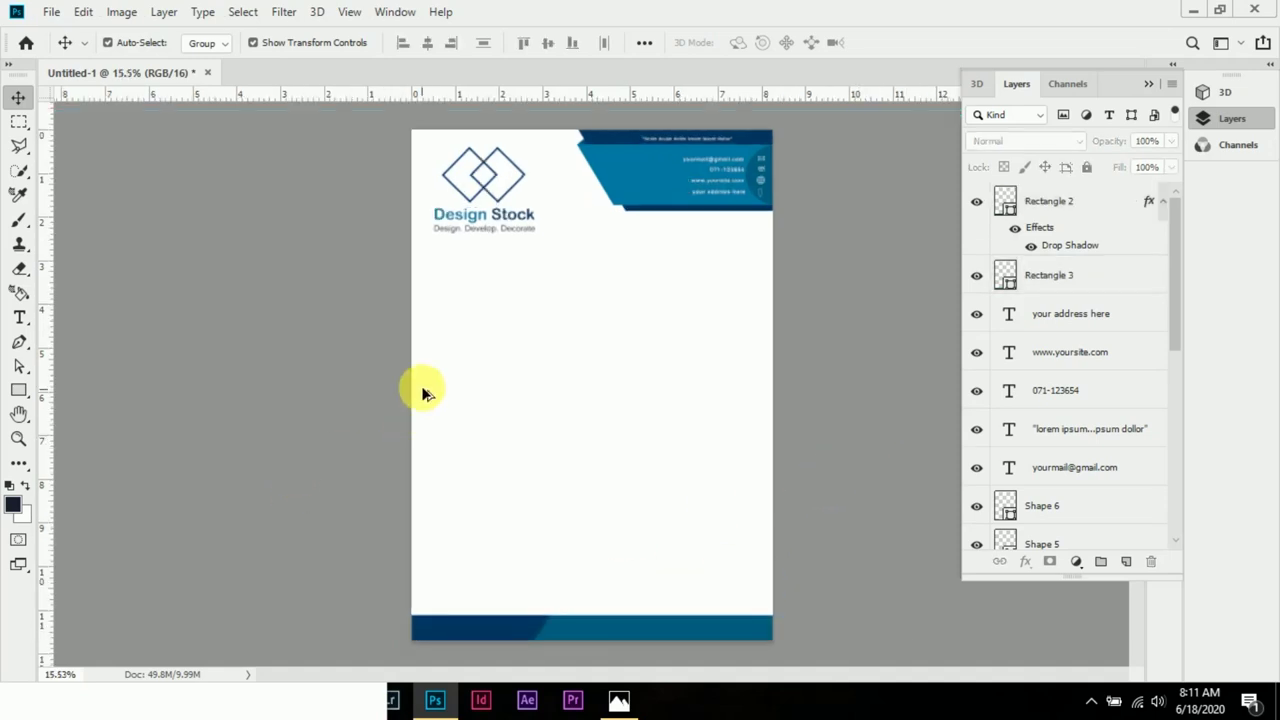
pyautogui.scroll(1, 423, 391)
pyautogui.scroll(1, 511, 320)
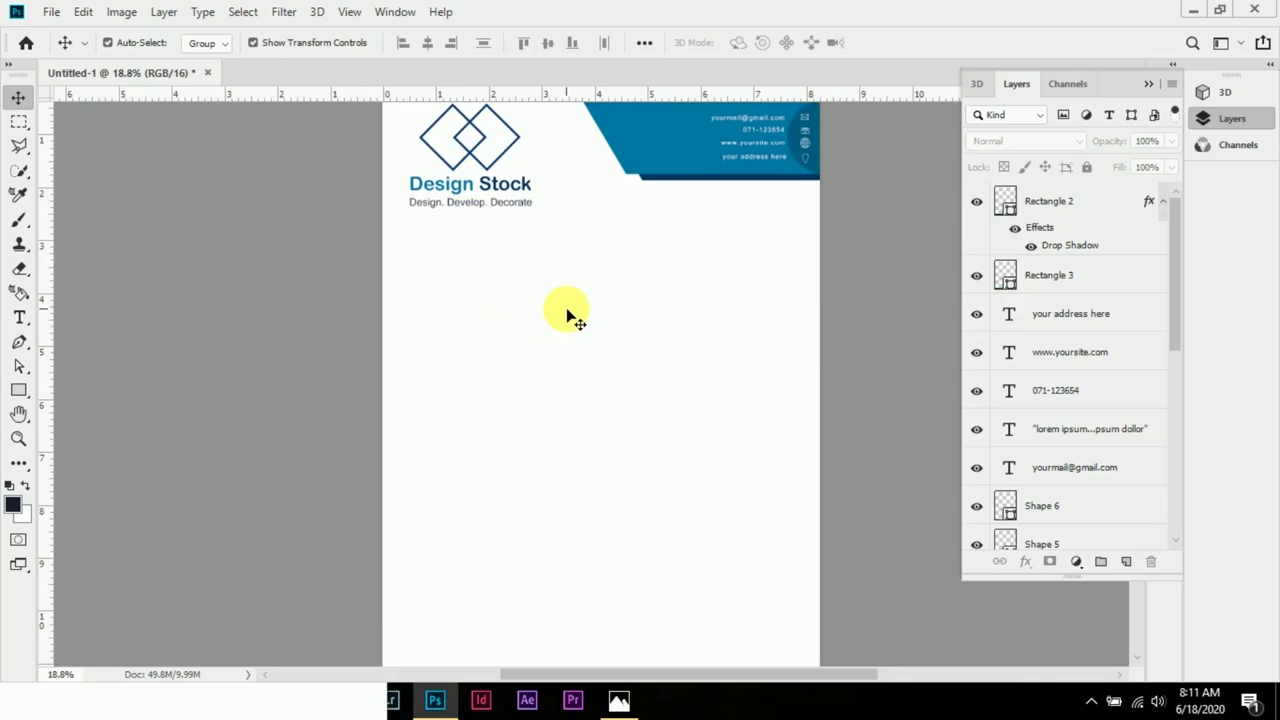
pyautogui.scroll(1, 666, 209)
pyautogui.scroll(1, 669, 209)
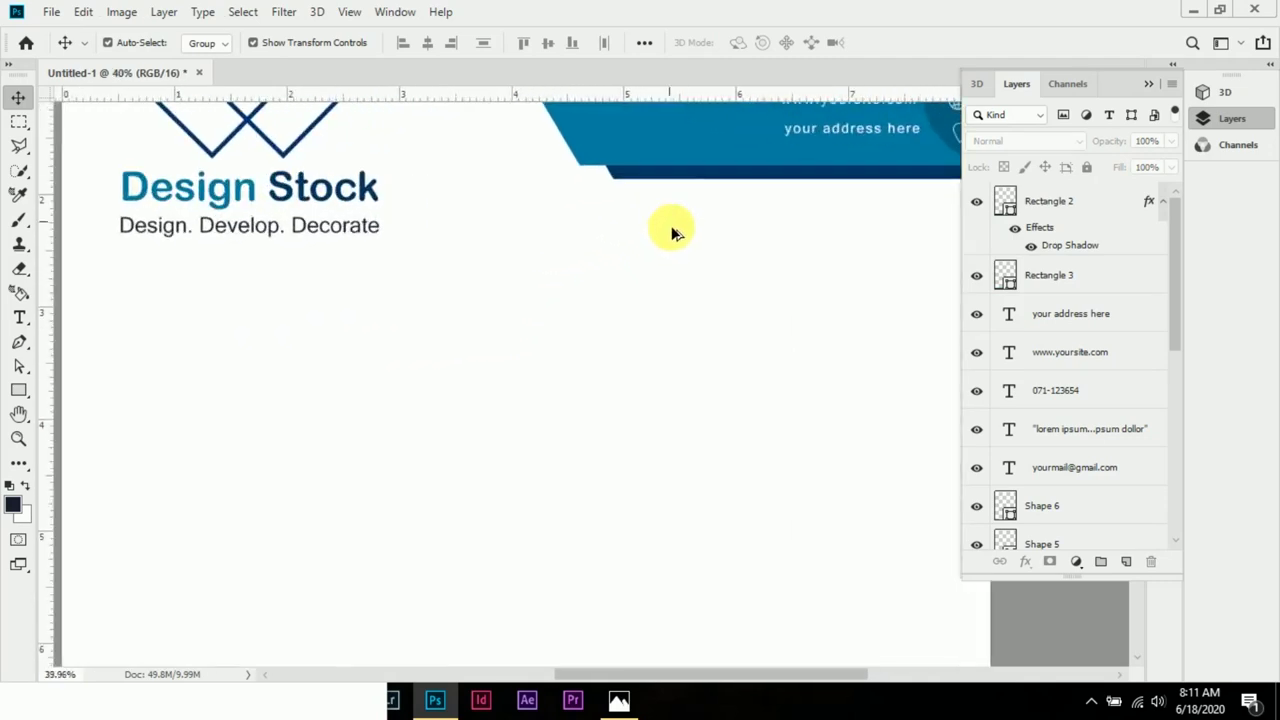
pyautogui.scroll(1, 680, 250)
pyautogui.scroll(3, 654, 203)
pyautogui.scroll(3, 652, 199)
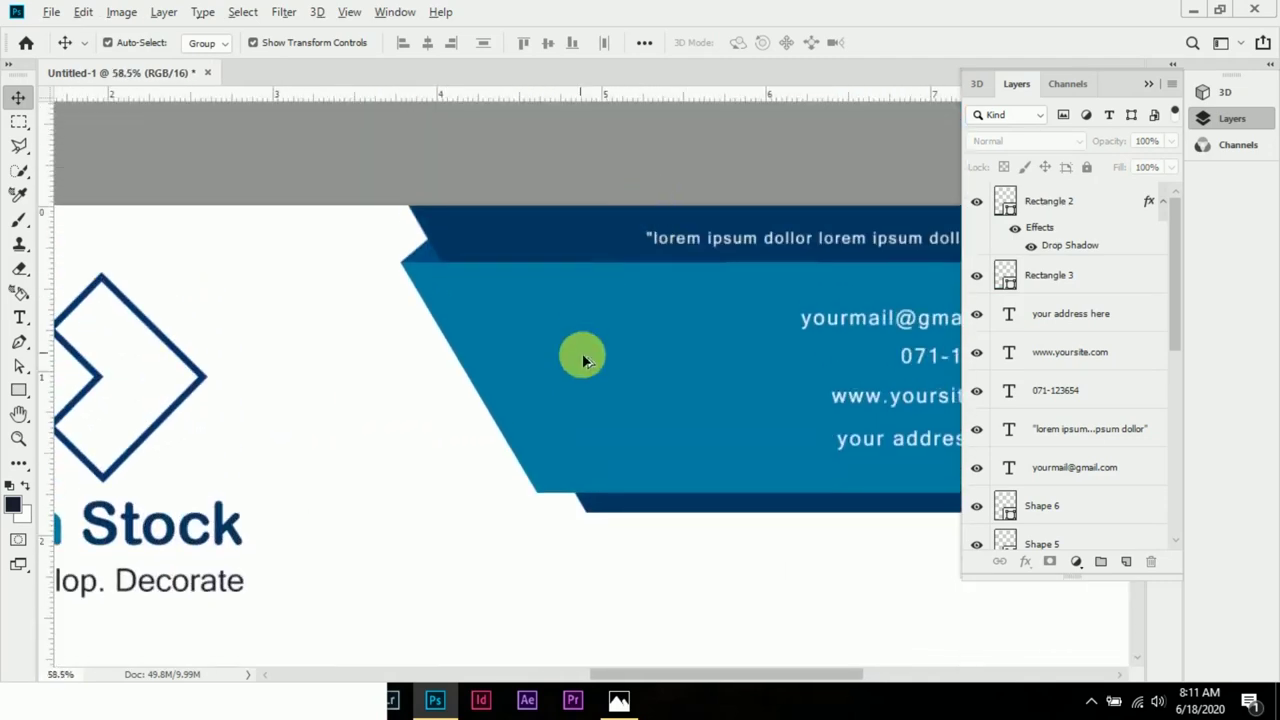
pyautogui.scroll(1, 583, 354)
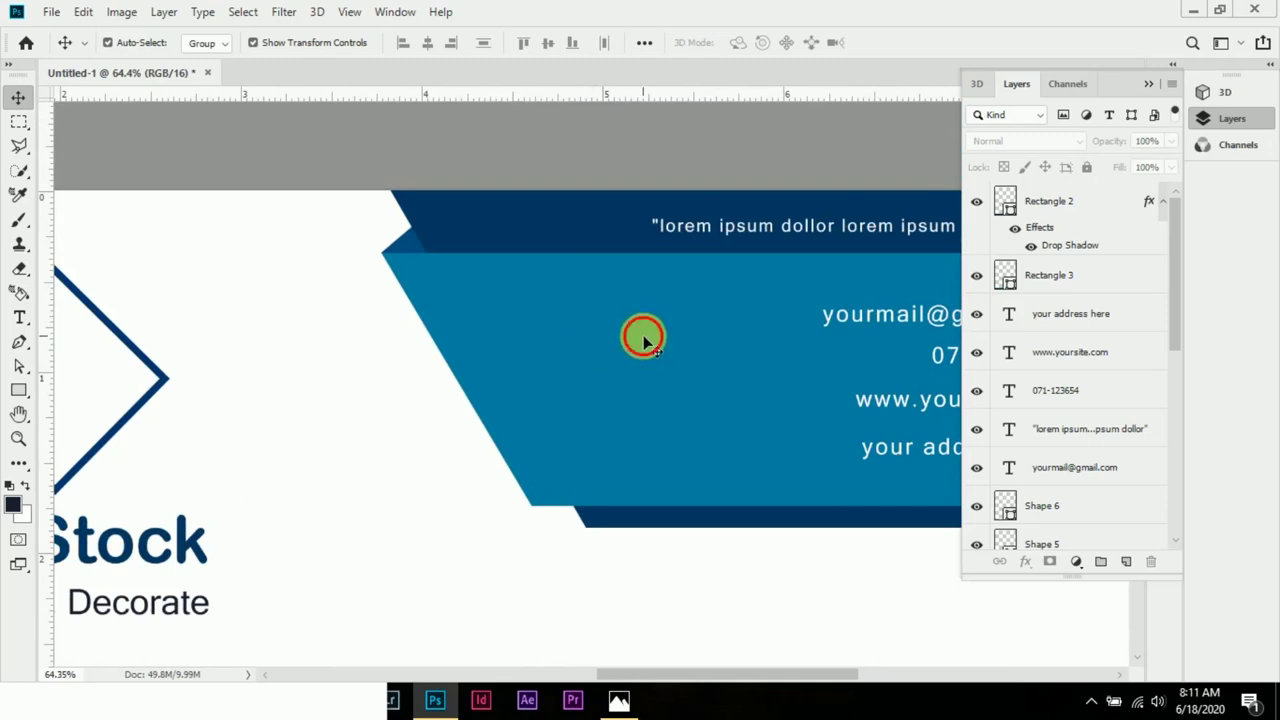
pyautogui.scroll(-5, 1113, 424)
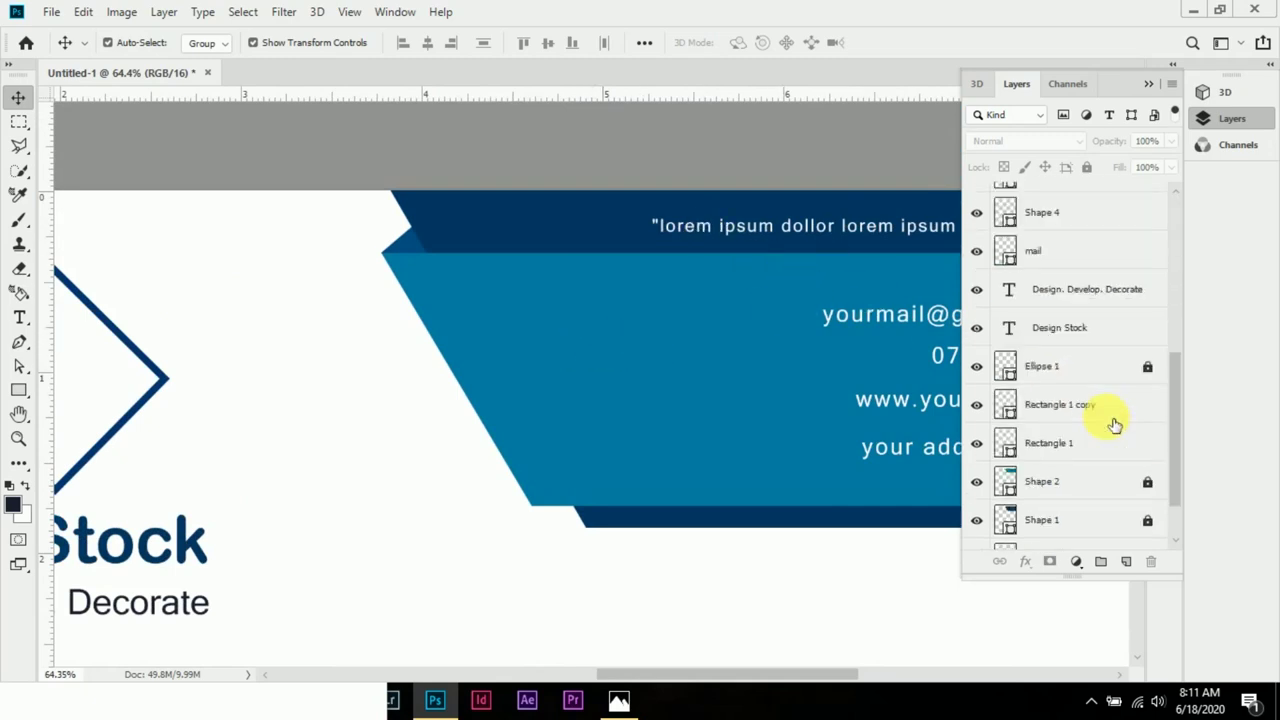
pyautogui.scroll(-2, 1113, 424)
# - Unlock the header shape layers and select the Shape 2 header panel
pyautogui.click(1148, 459)
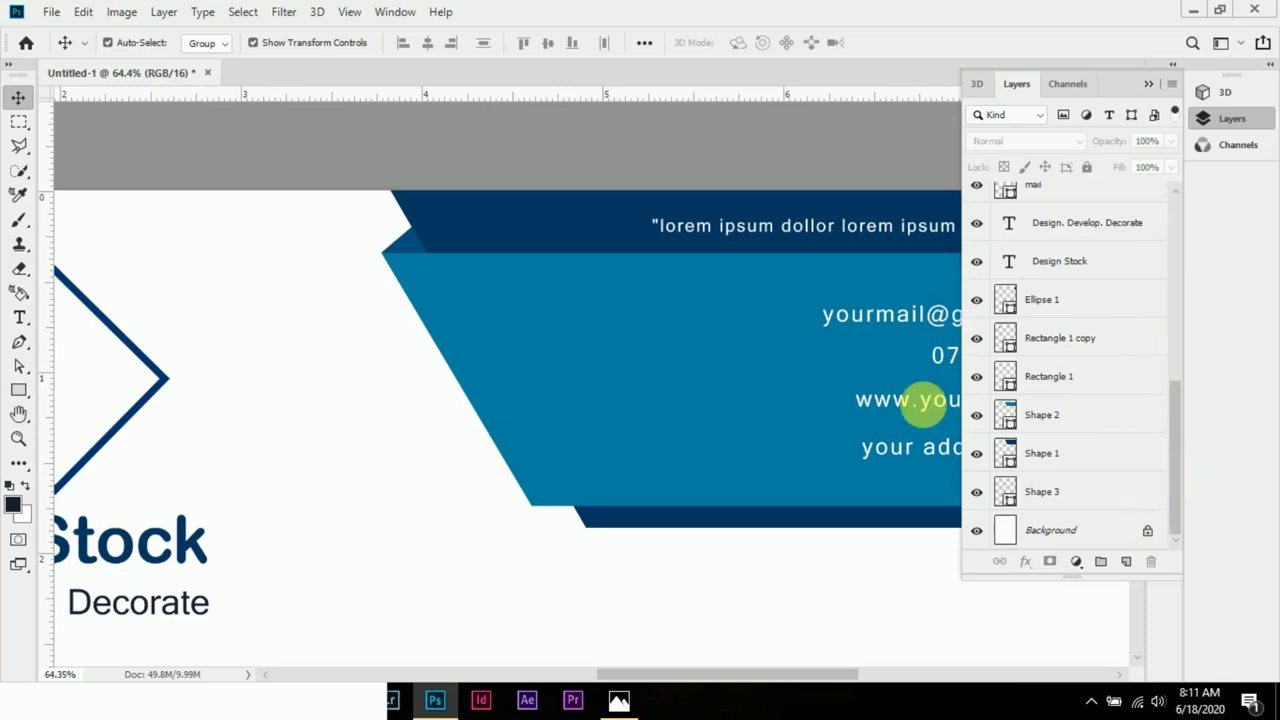
pyautogui.click(520, 230)
pyautogui.click(598, 348)
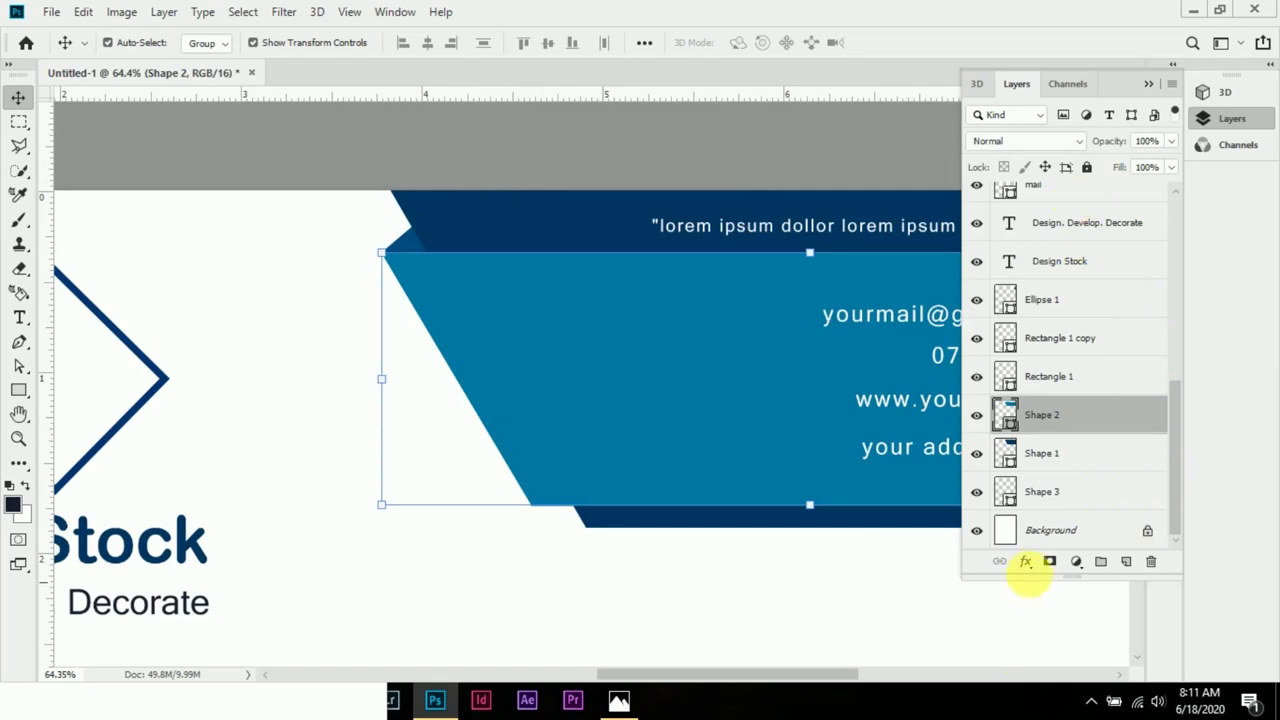
# - Give Shape 2 a Multiply drop shadow at −112° angle, 3 px distance, 6% spread
pyautogui.click(1025, 561)
pyautogui.click(1078, 557)
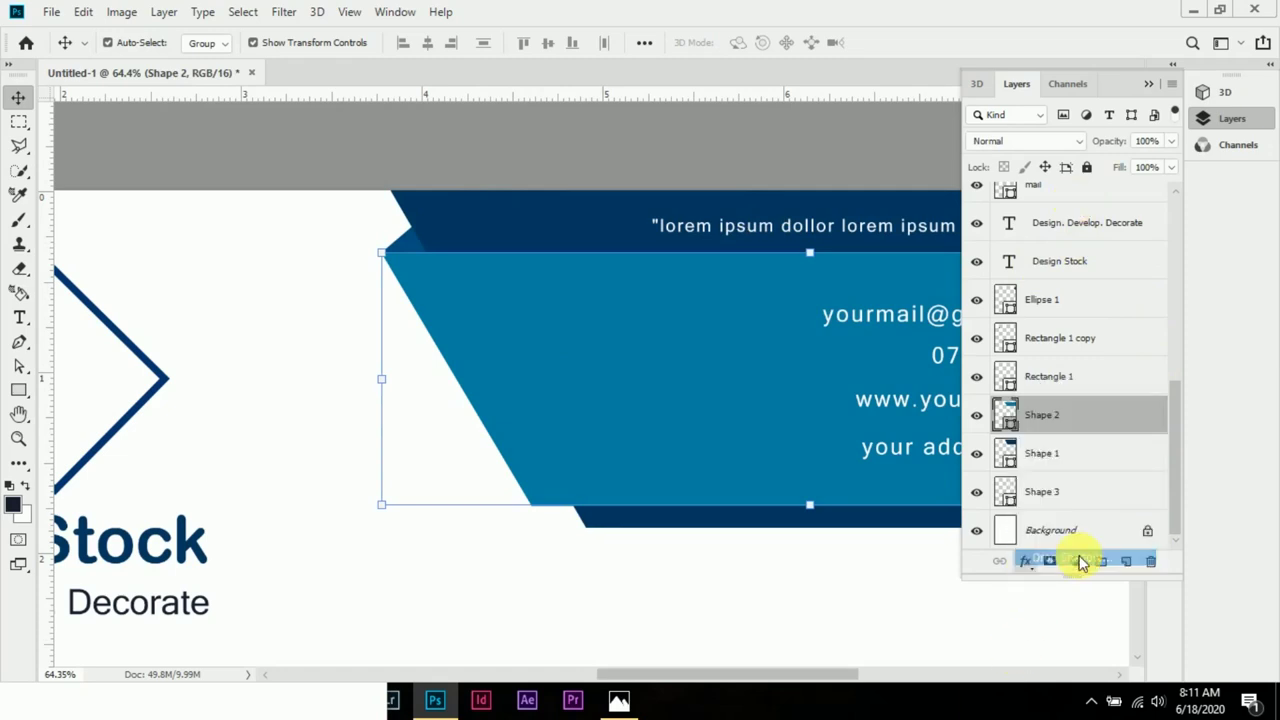
pyautogui.moveTo(592, 230)
pyautogui.mouseDown()
pyautogui.moveTo(1183, 452)
pyautogui.moveTo(1176, 440)
pyautogui.mouseUp()
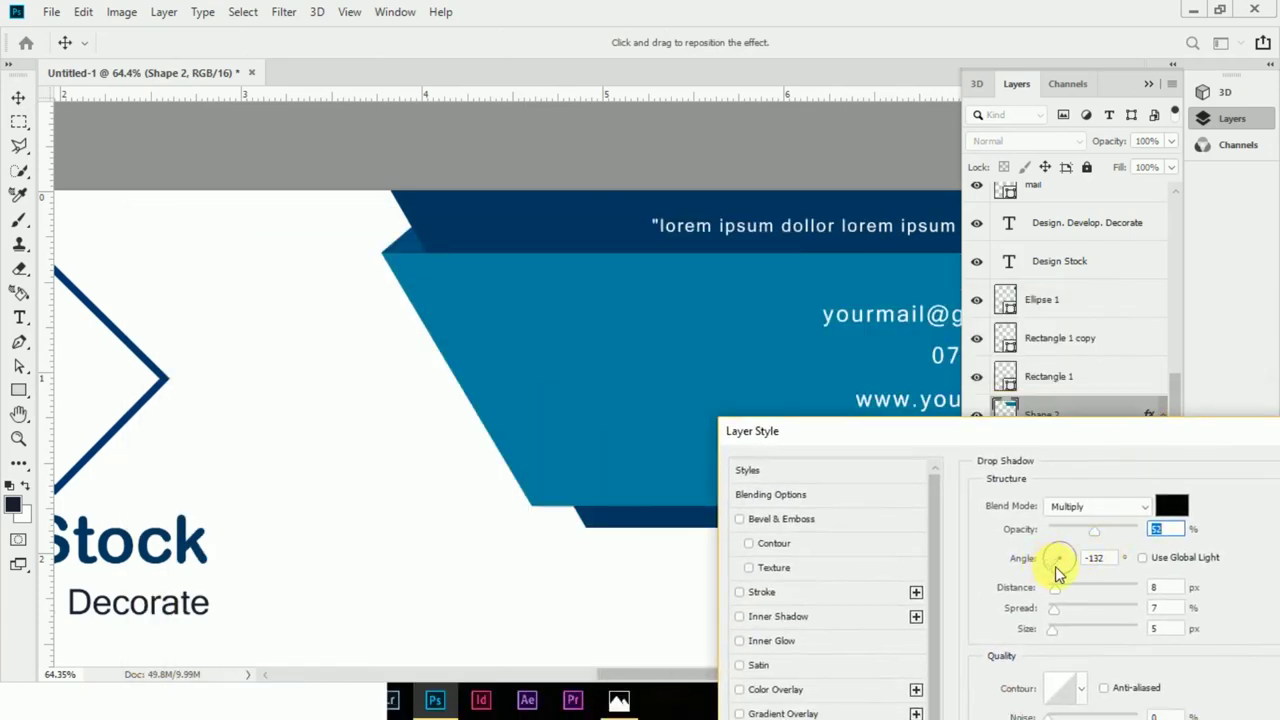
pyautogui.press('Tab')
pyautogui.moveTo(1057, 567); pyautogui.dragTo(1062, 572)
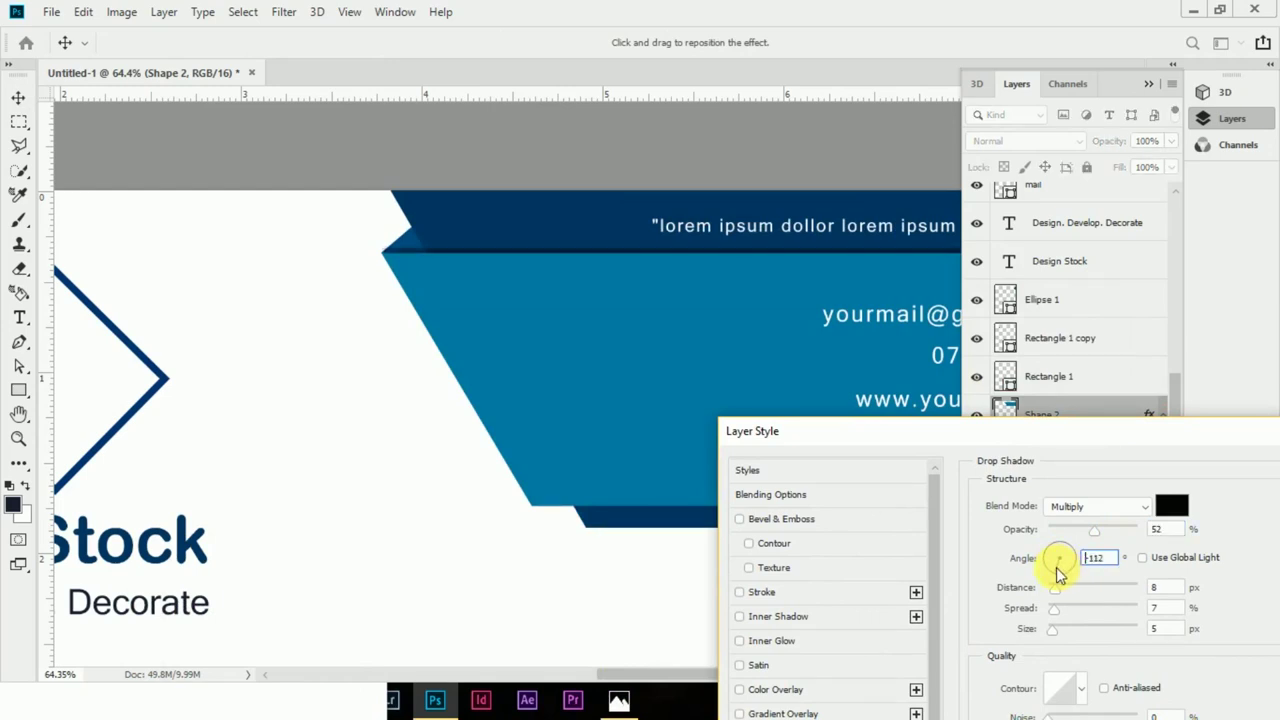
pyautogui.press('Tab')
pyautogui.moveTo(1058, 597); pyautogui.dragTo(1053, 597)
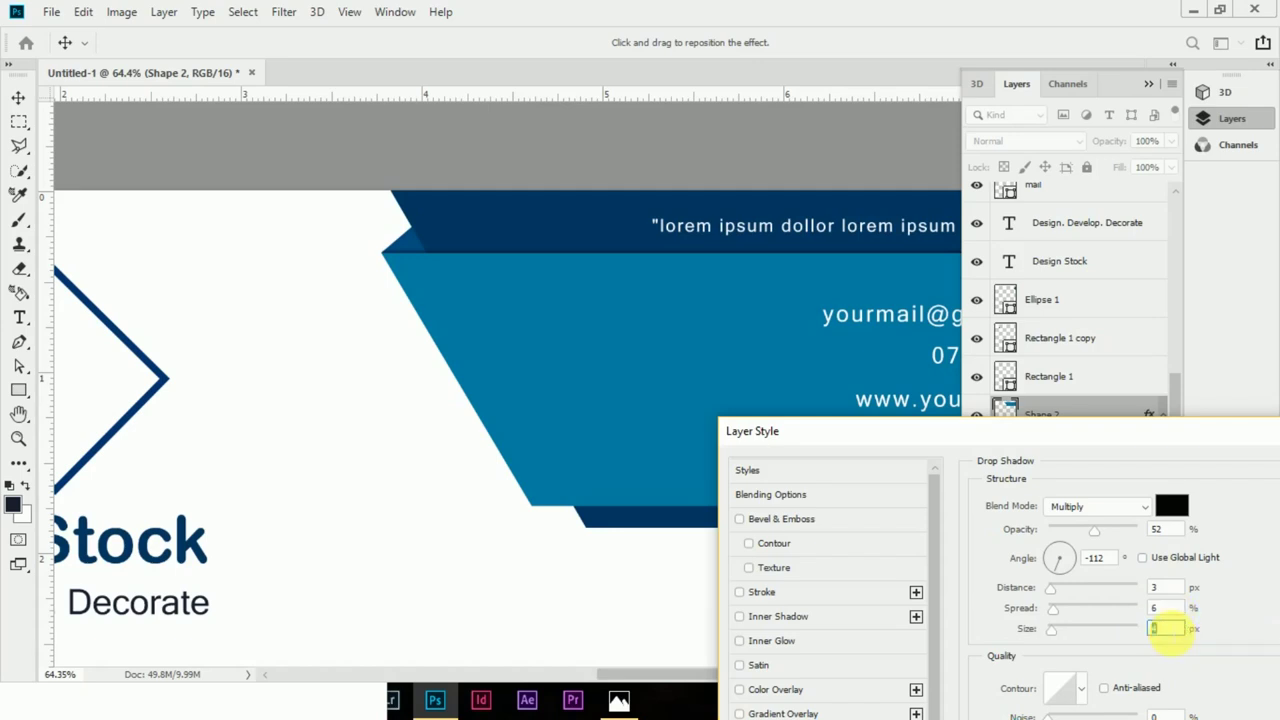
pyautogui.moveTo(1156, 432); pyautogui.dragTo(738, 452)
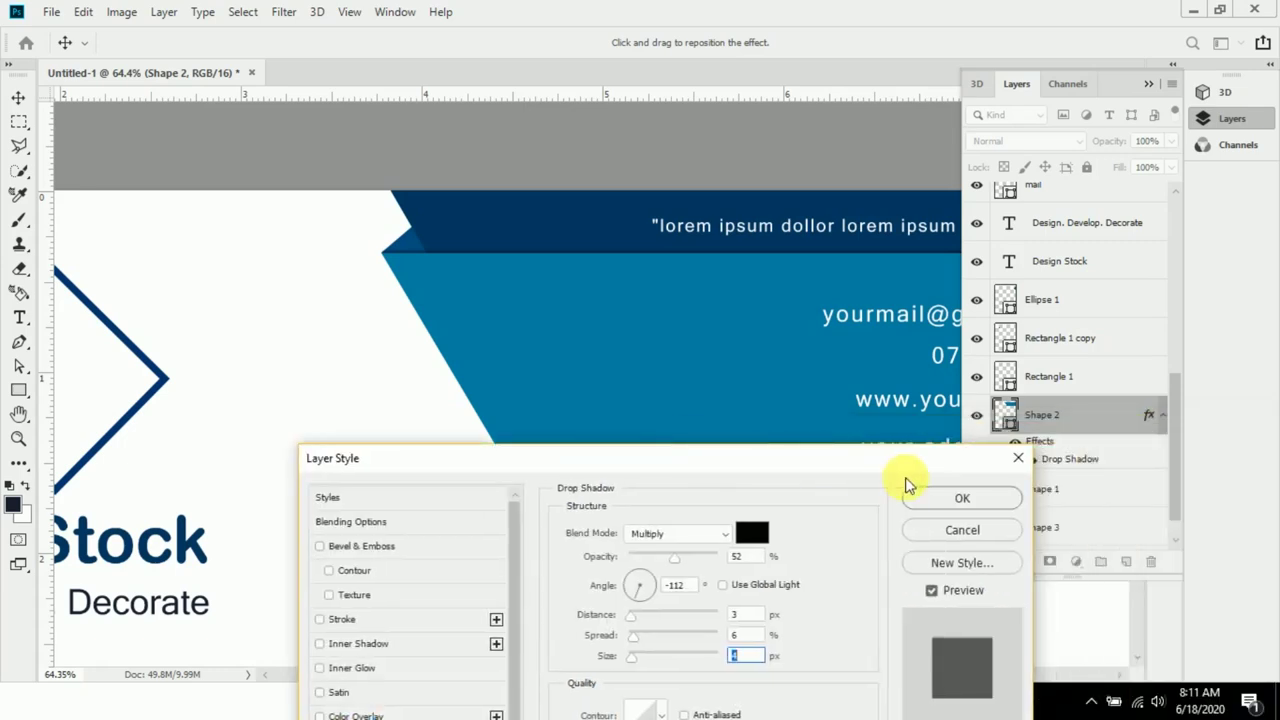
pyautogui.click(960, 417)
pyautogui.click(451, 578)
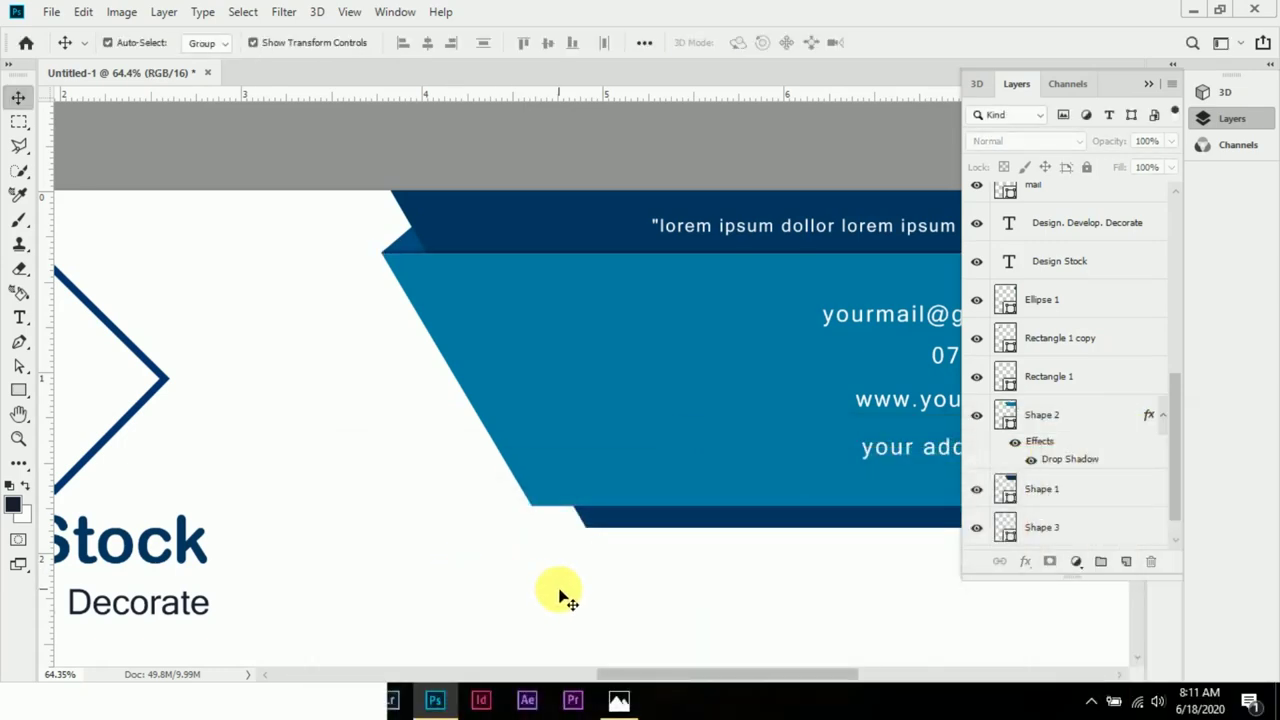
# - Start a new horizontal text line just below the logo tagline
pyautogui.scroll(-2, 557, 588)
pyautogui.scroll(-2, 557, 585)
pyautogui.scroll(-2, 630, 572)
pyautogui.scroll(-1, 766, 583)
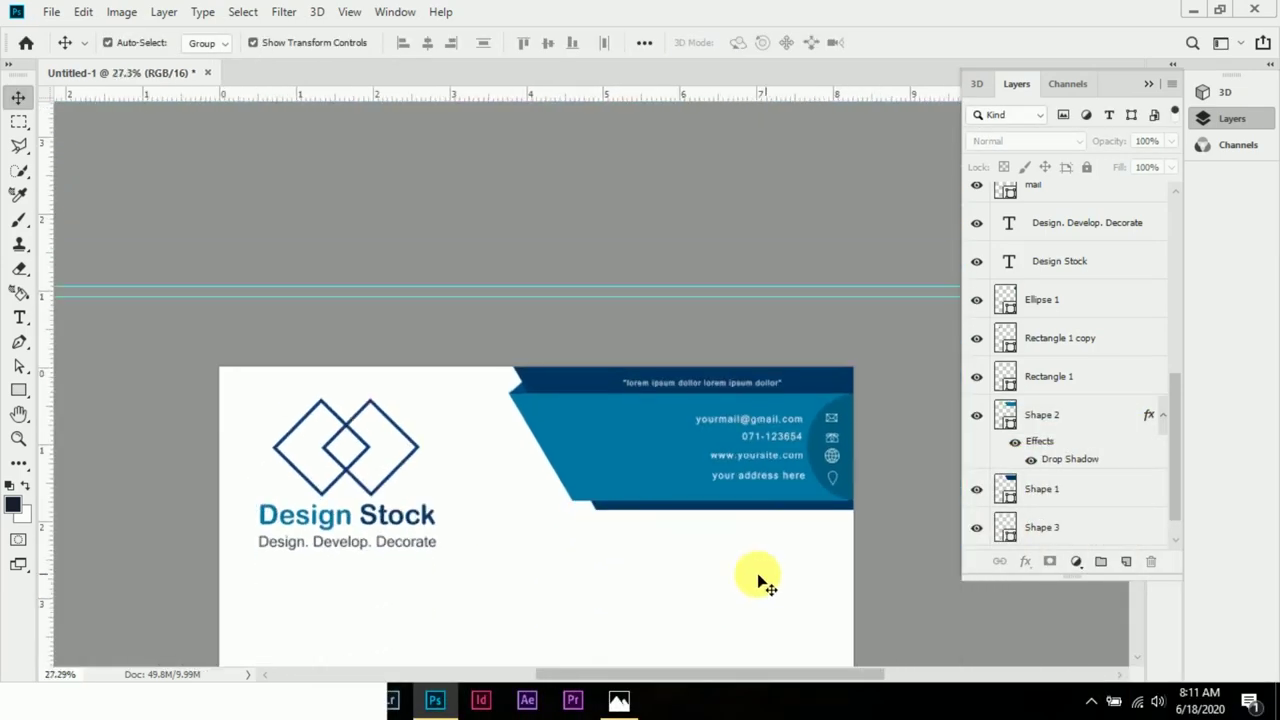
pyautogui.scroll(-2, 350, 560)
pyautogui.scroll(-2, 398, 470)
pyautogui.scroll(-3, 398, 470)
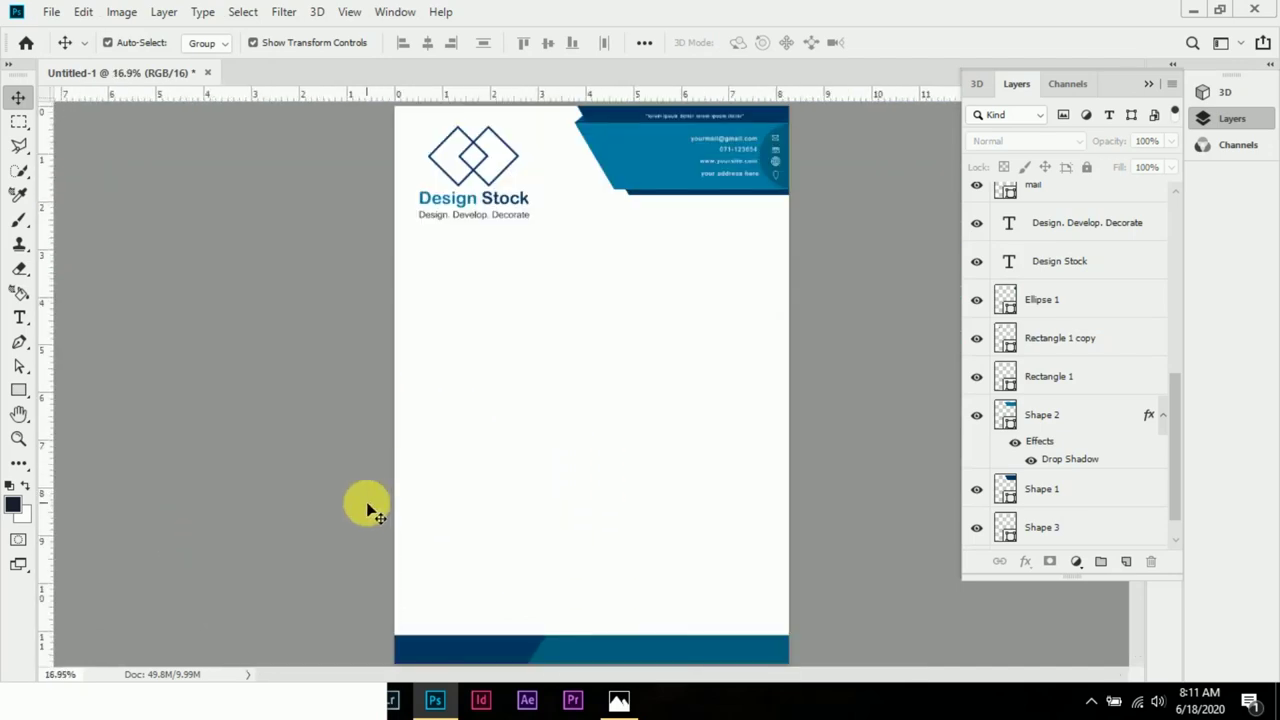
pyautogui.scroll(1, 487, 268)
pyautogui.scroll(1, 487, 268)
pyautogui.scroll(1, 487, 270)
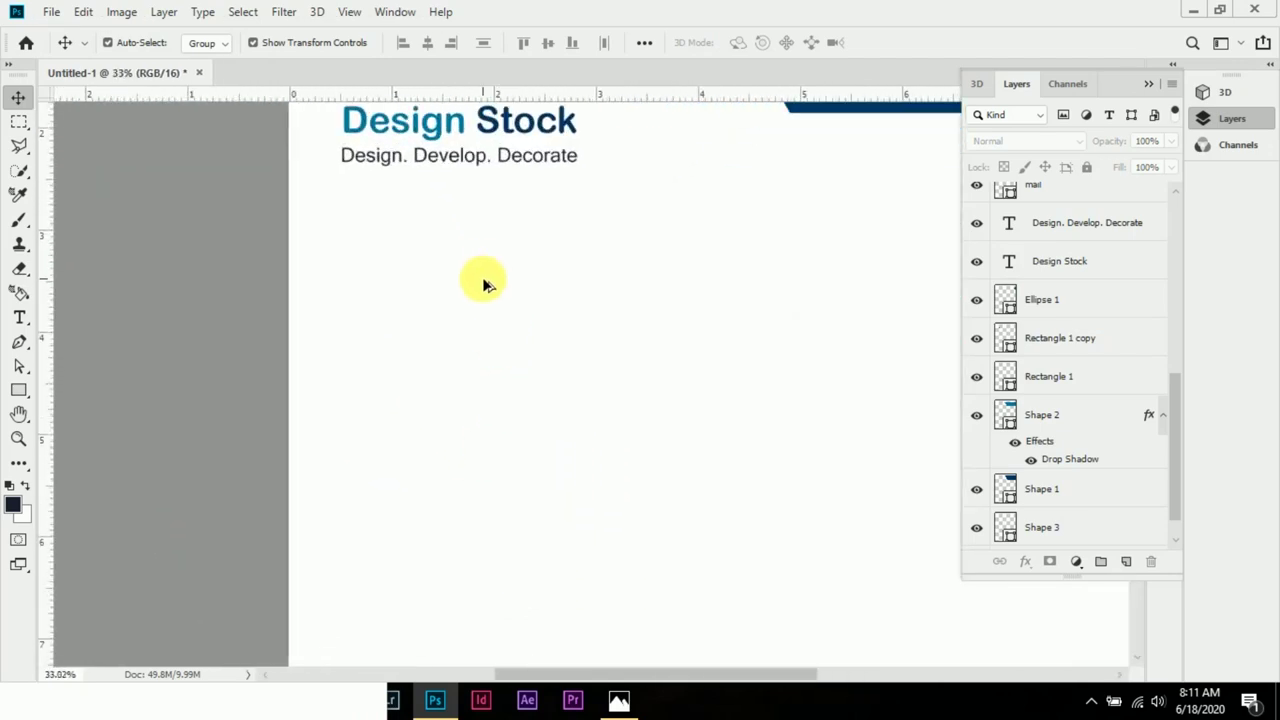
pyautogui.scroll(-2, 486, 283)
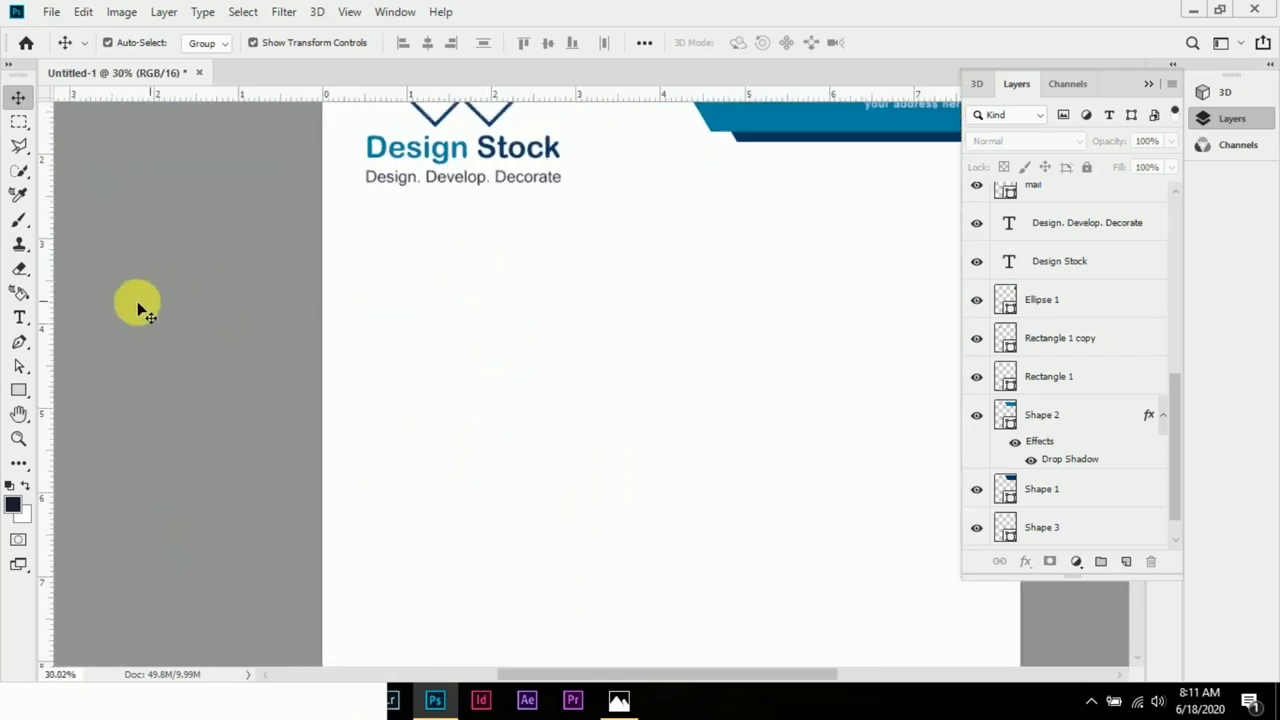
pyautogui.click(30, 319)
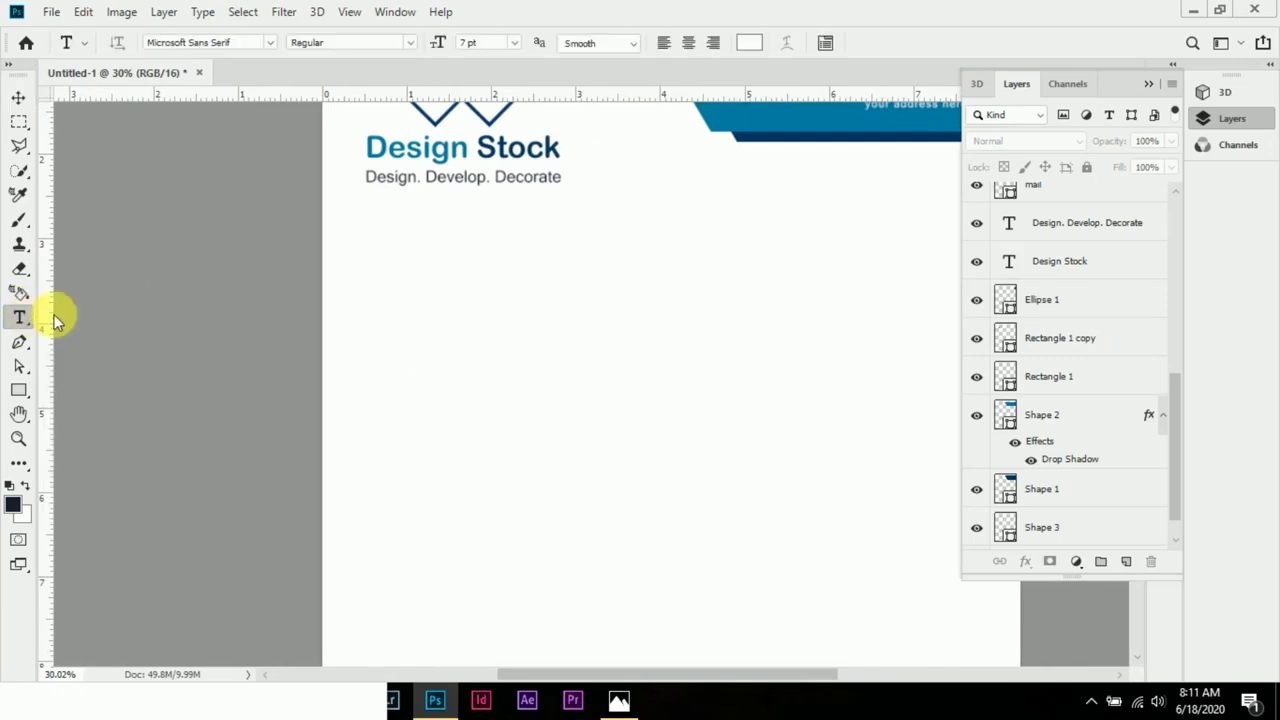
pyautogui.click(408, 279)
pyautogui.write('Phone')
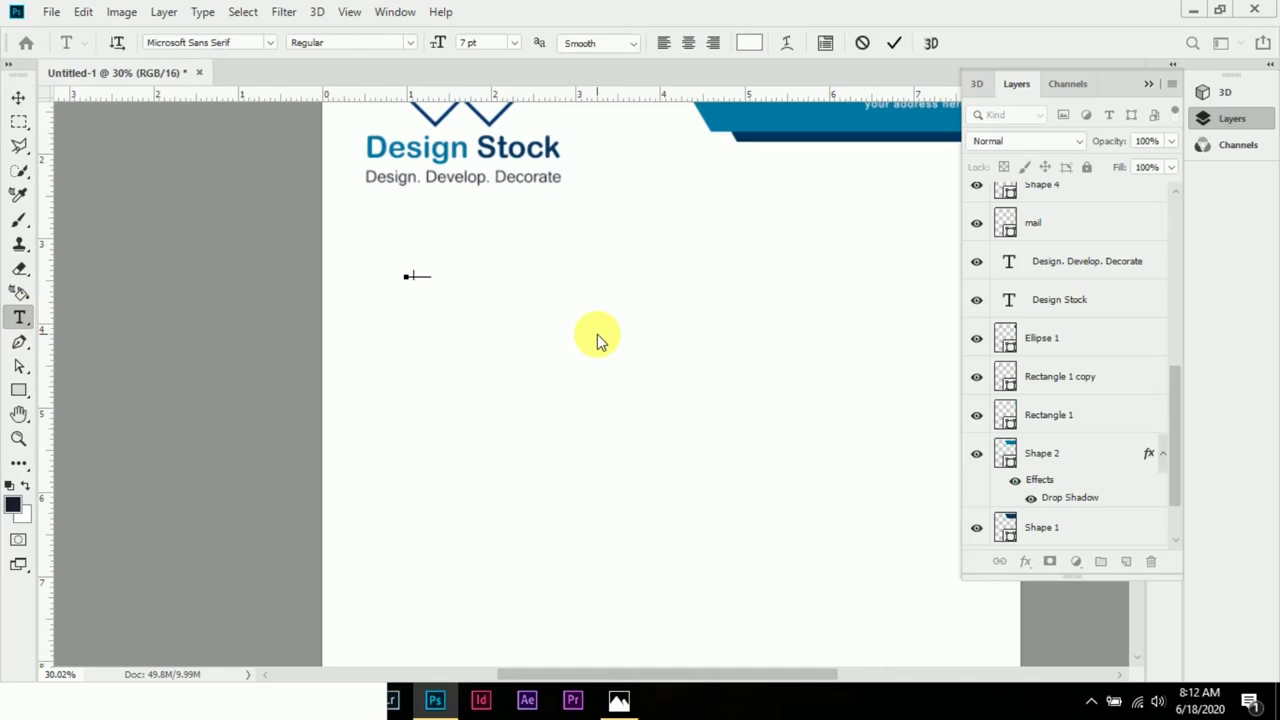
pyautogui.press('BackSpace')
pyautogui.press('BackSpace')
pyautogui.press('BackSpace')
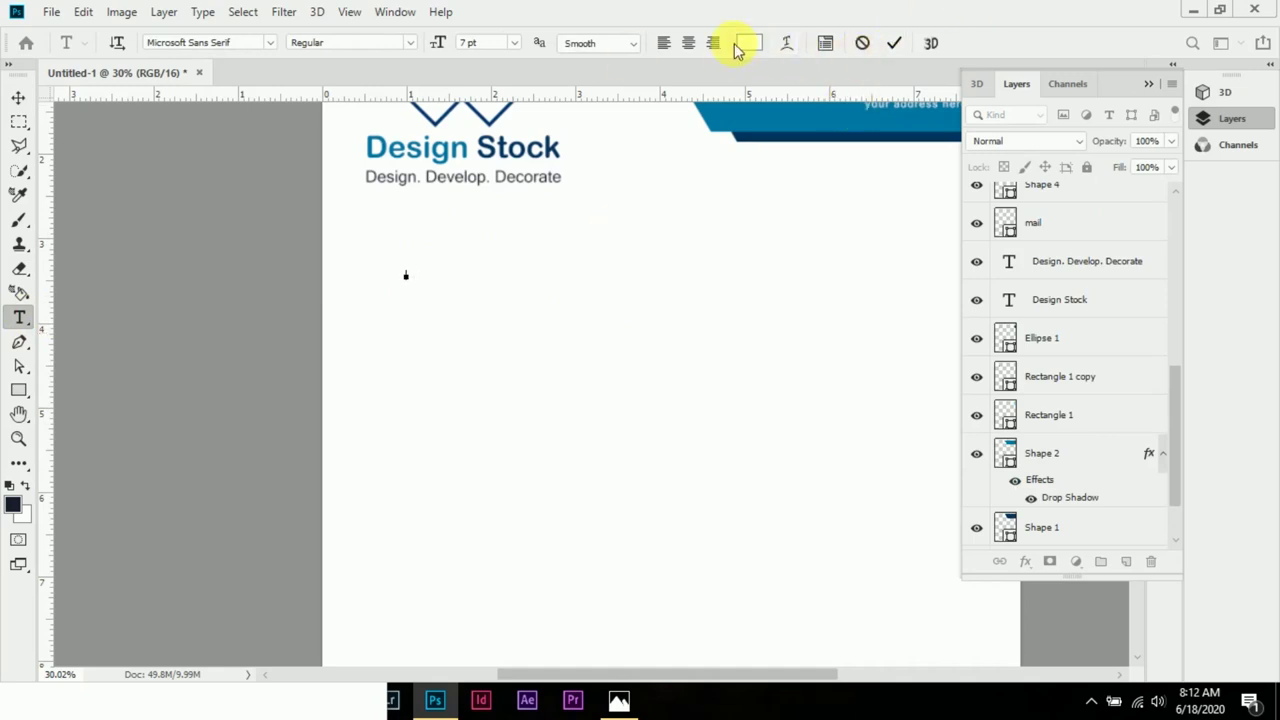
# - Set the text colour to black
pyautogui.click(750, 42)
pyautogui.click(771, 455)
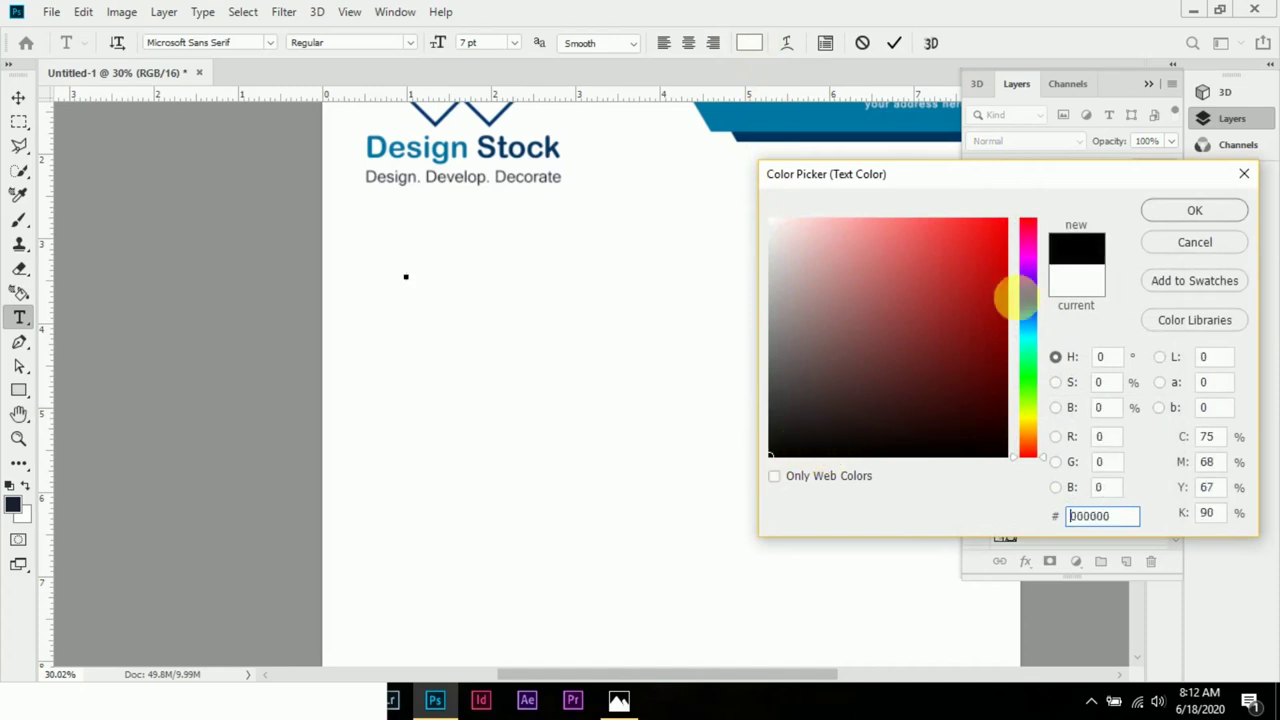
pyautogui.click(1175, 211)
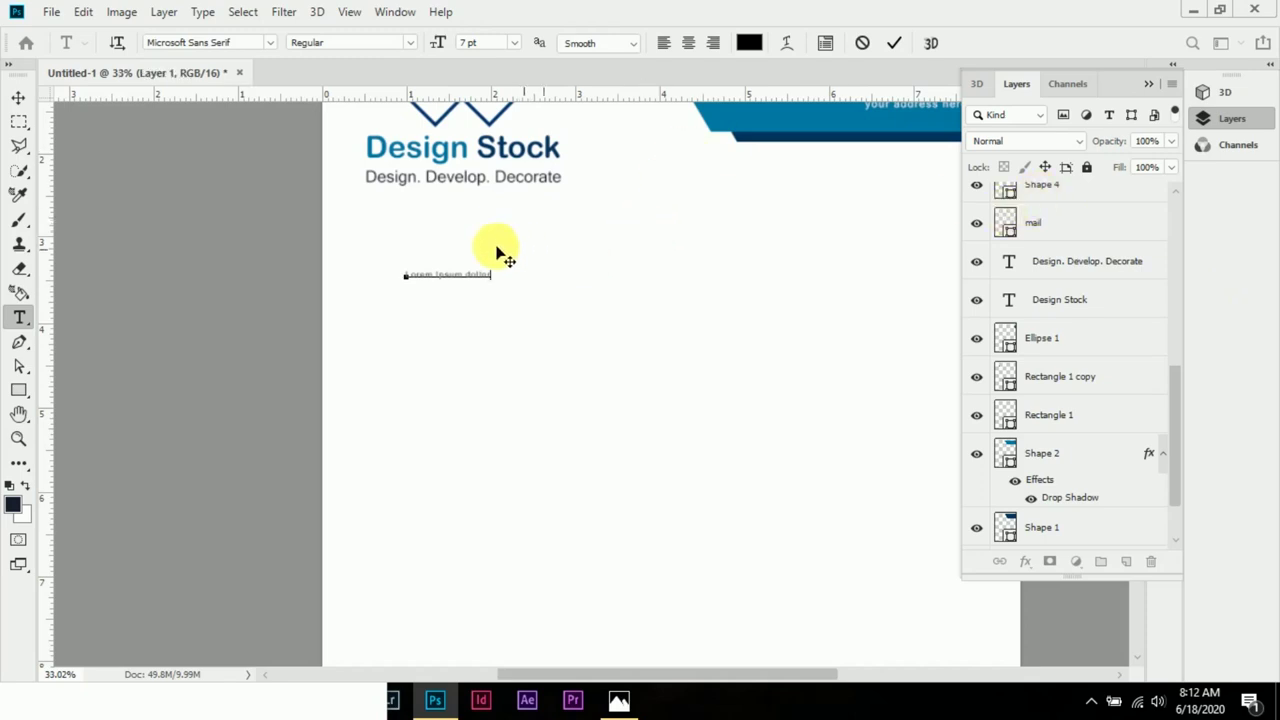
# - Select all of the 'Lorem Ipsum dollor' text and open the Character settings
pyautogui.scroll(1, 460, 265)
pyautogui.scroll(3, 472, 345)
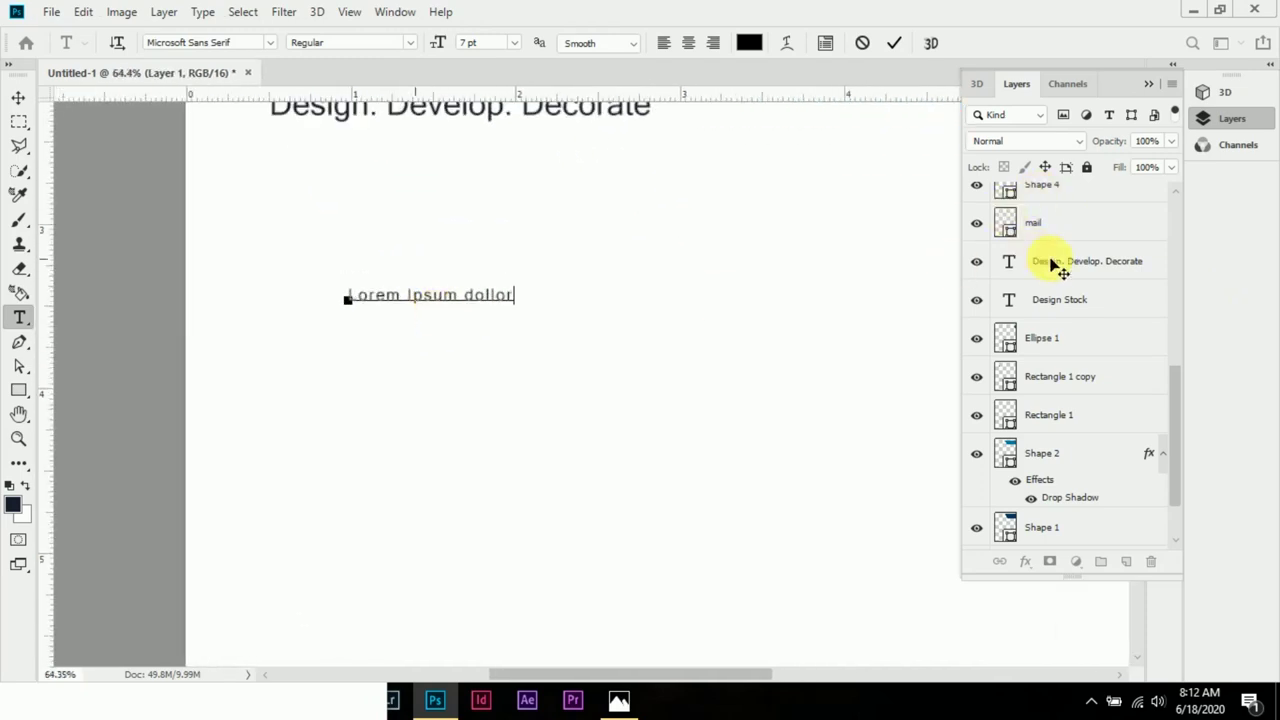
pyautogui.scroll(1, 502, 345)
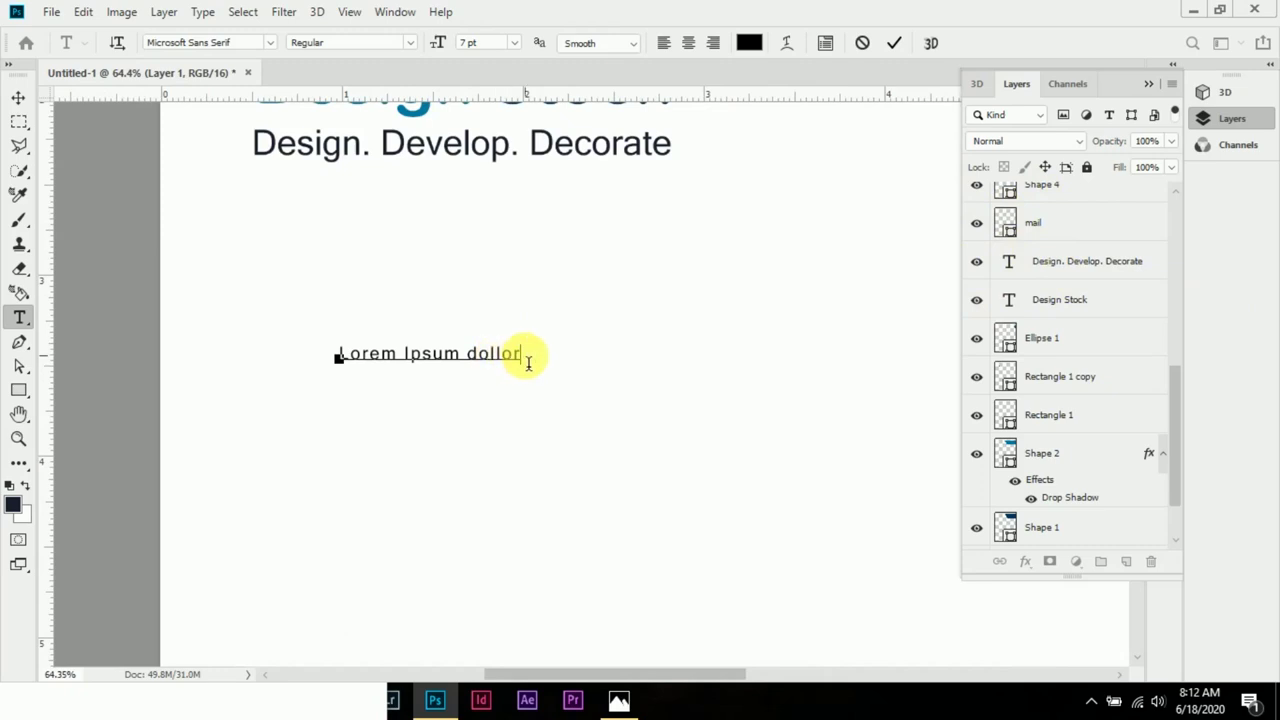
pyautogui.moveTo(521, 356); pyautogui.dragTo(291, 372)
pyautogui.scroll(5, 1048, 257)
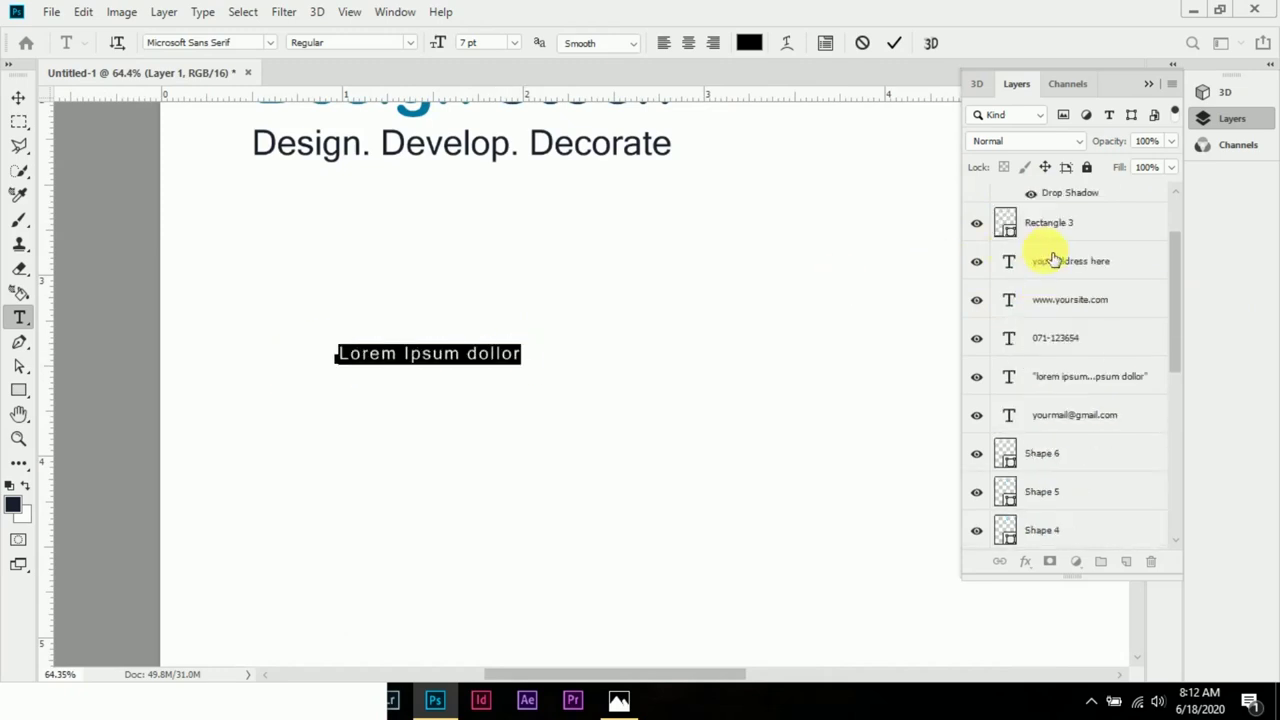
pyautogui.scroll(3, 1048, 257)
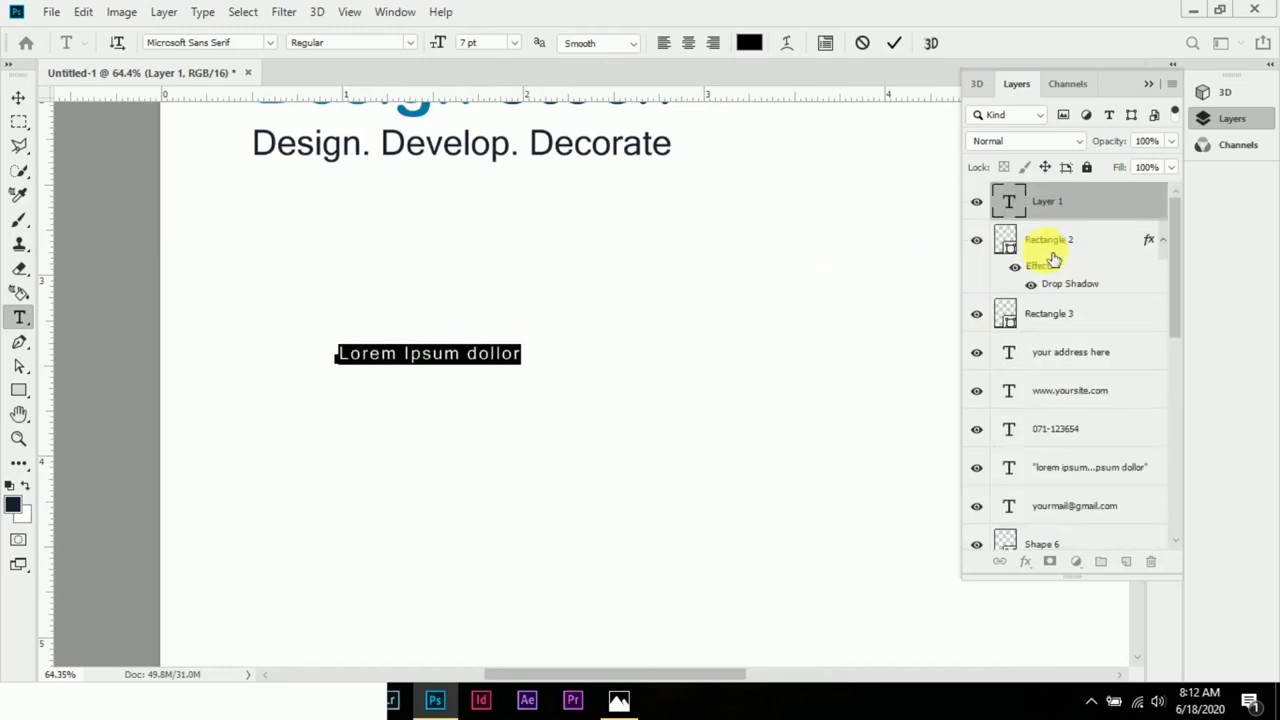
pyautogui.doubleClick(1010, 203)
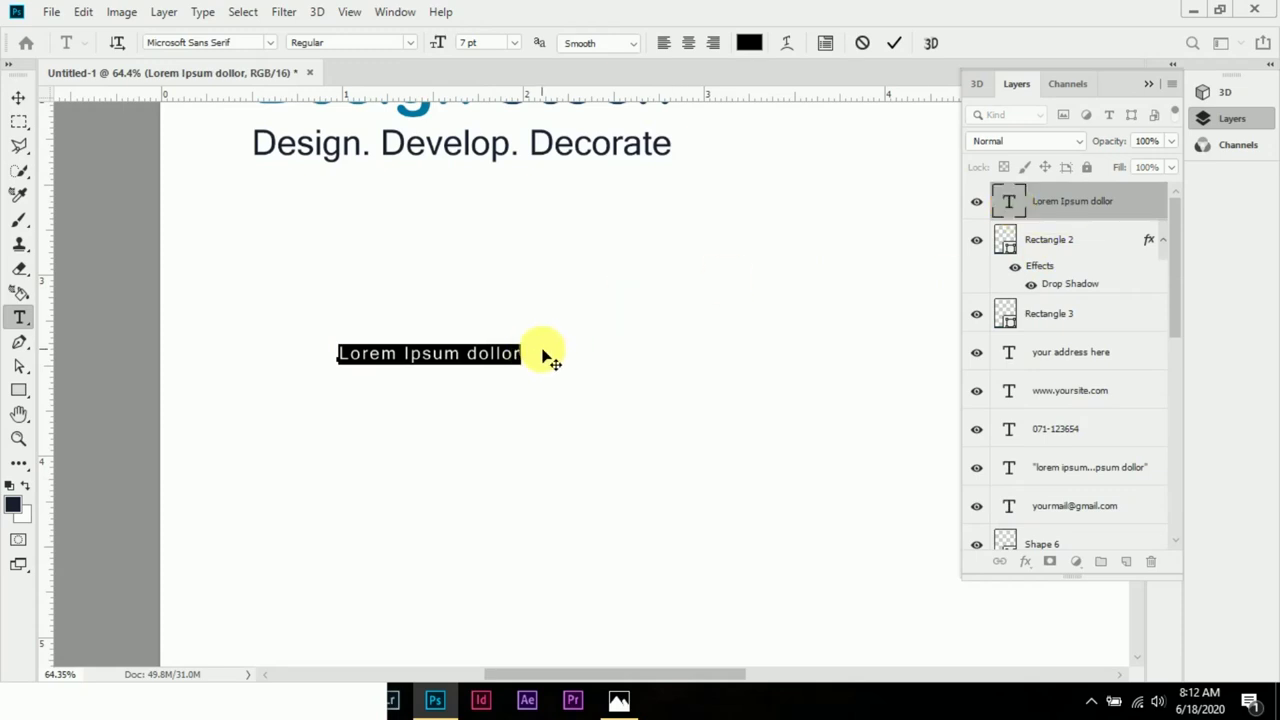
pyautogui.hotkey('ctrl', 't')
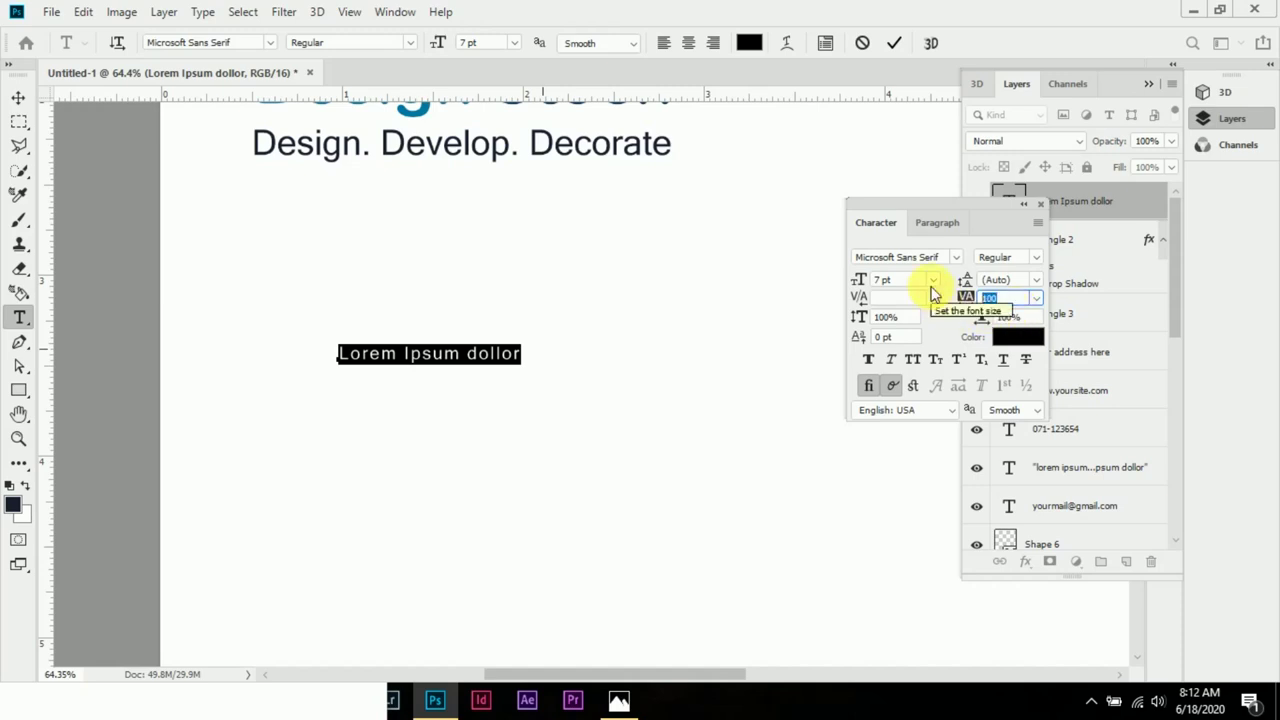
pyautogui.write('0')
# - Reset the line's tracking to 0 and shift the 'Lorem Ipsum dollor' line slightly left
pyautogui.press('Return')
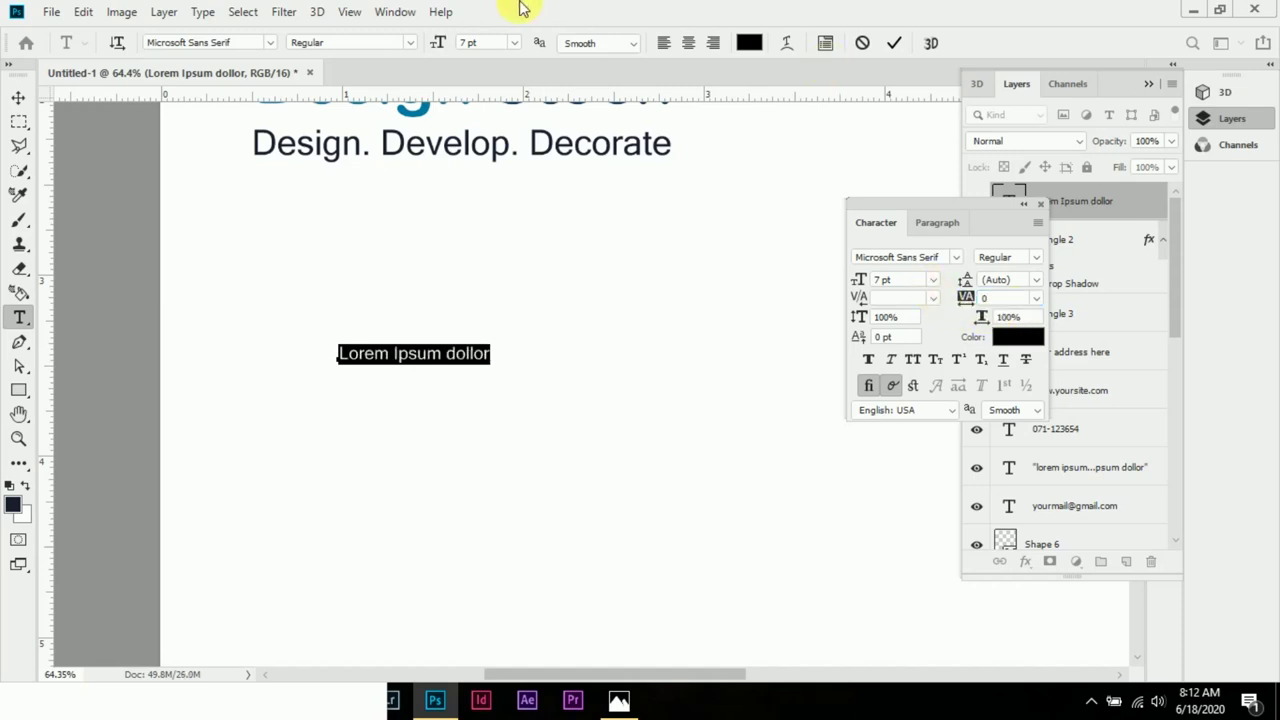
pyautogui.click(18, 98)
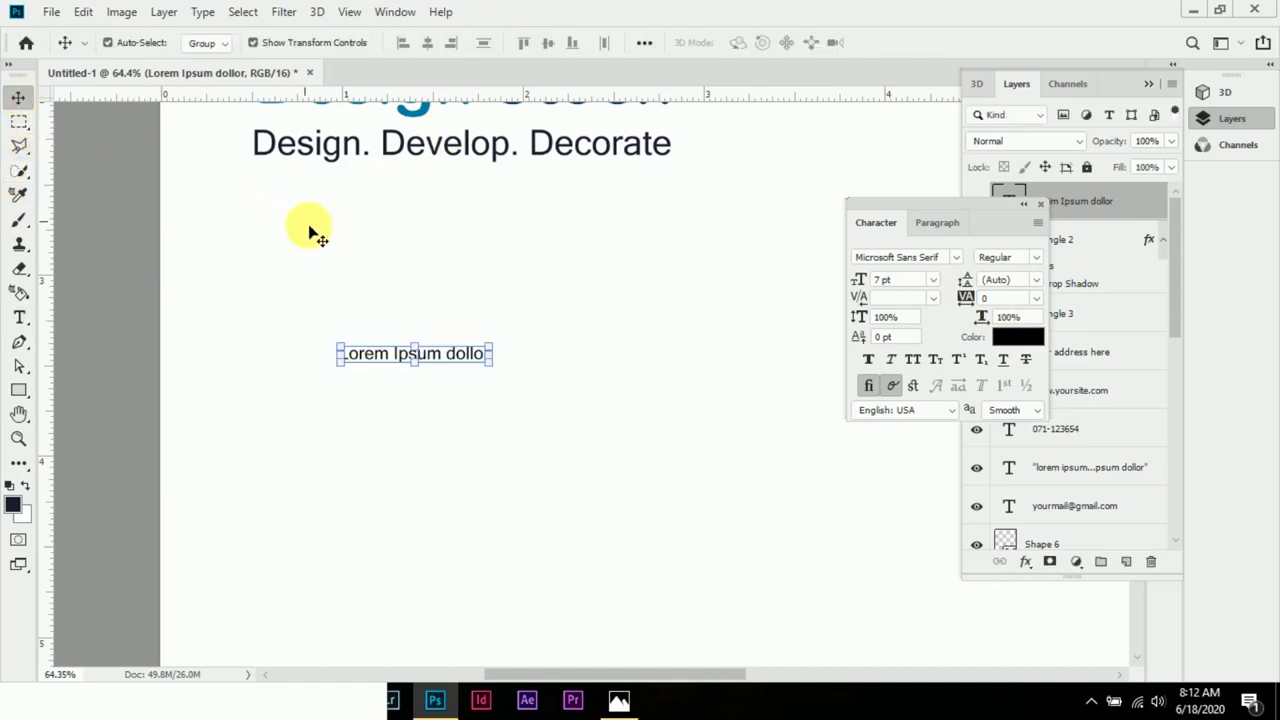
pyautogui.scroll(-2, 493, 409)
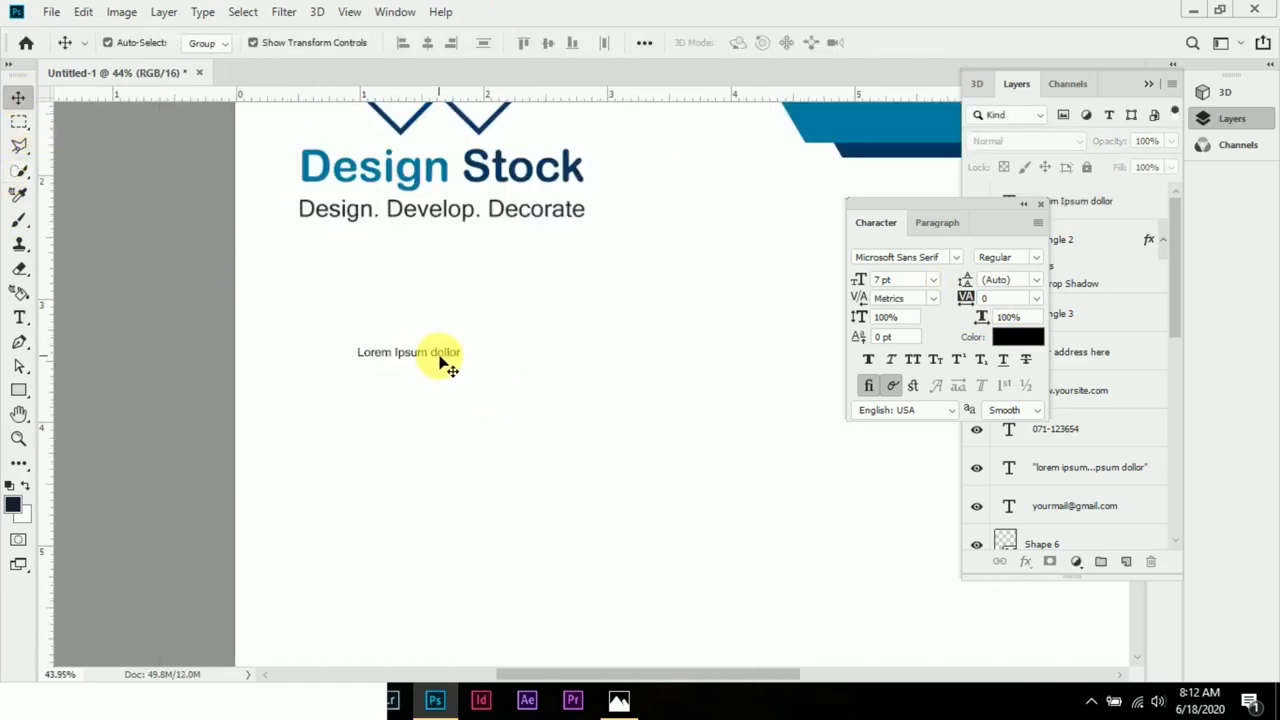
pyautogui.moveTo(443, 362); pyautogui.dragTo(412, 360)
pyautogui.scroll(-1, 418, 394)
pyautogui.scroll(-1, 463, 434)
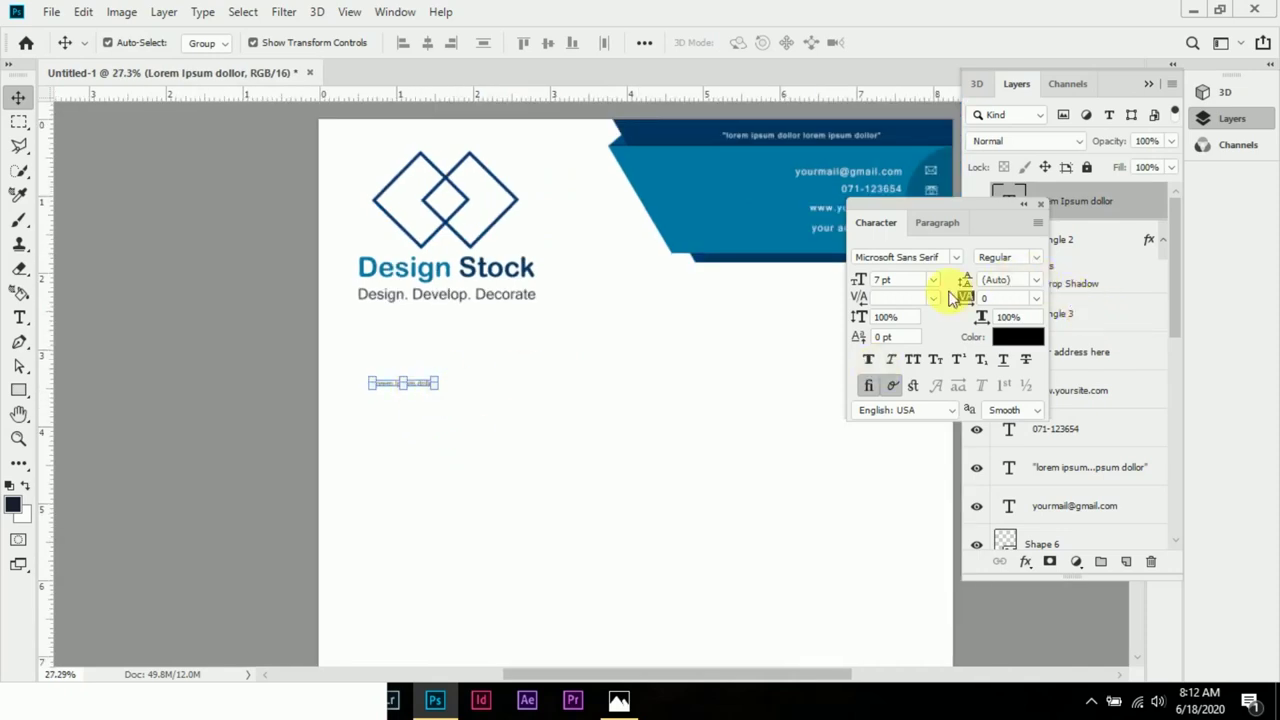
# - Raise the 'Lorem Ipsum dollor' font size to 12 pt
pyautogui.press('Up')
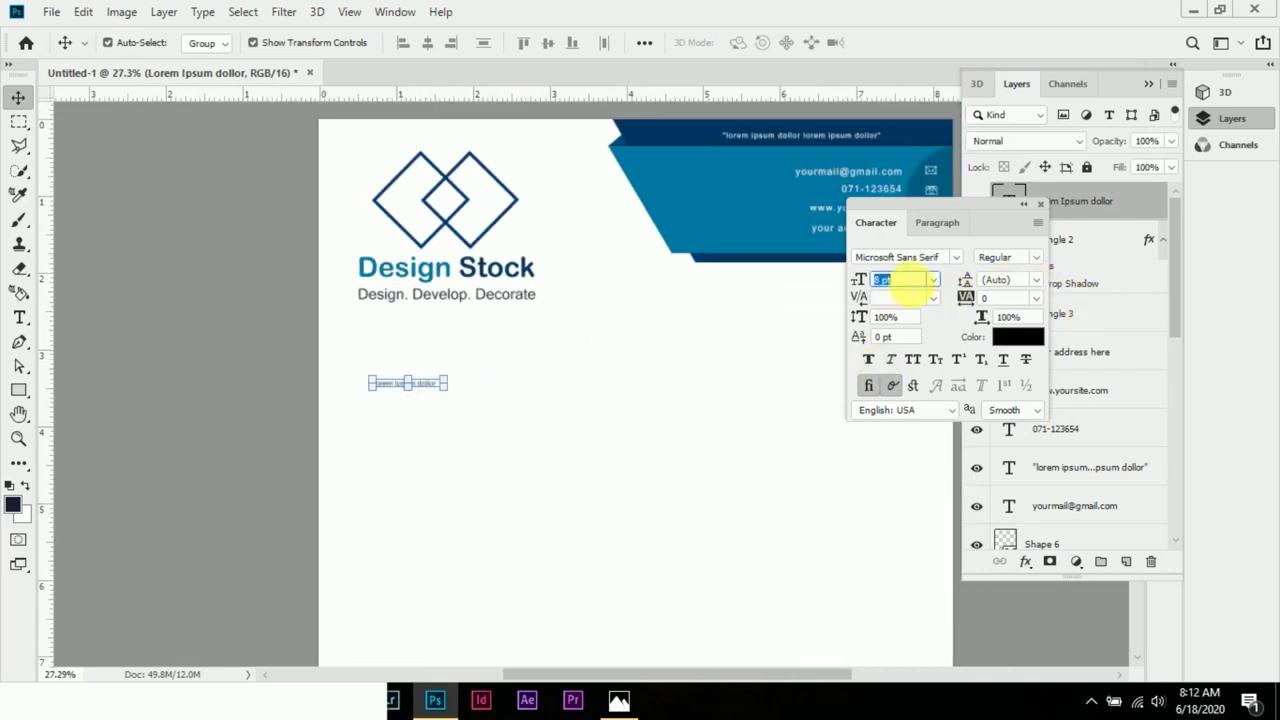
pyautogui.press('Up')
pyautogui.press('Up')
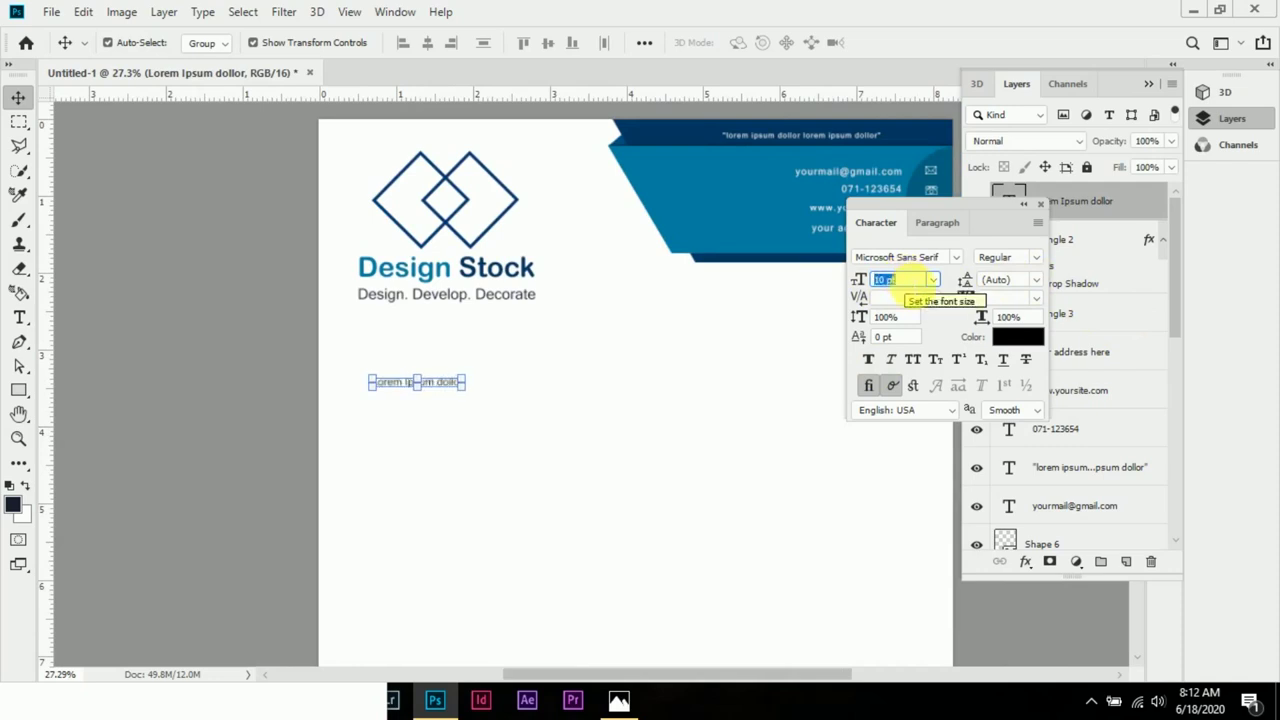
pyautogui.press('Up')
pyautogui.press('Down')
pyautogui.click(620, 408)
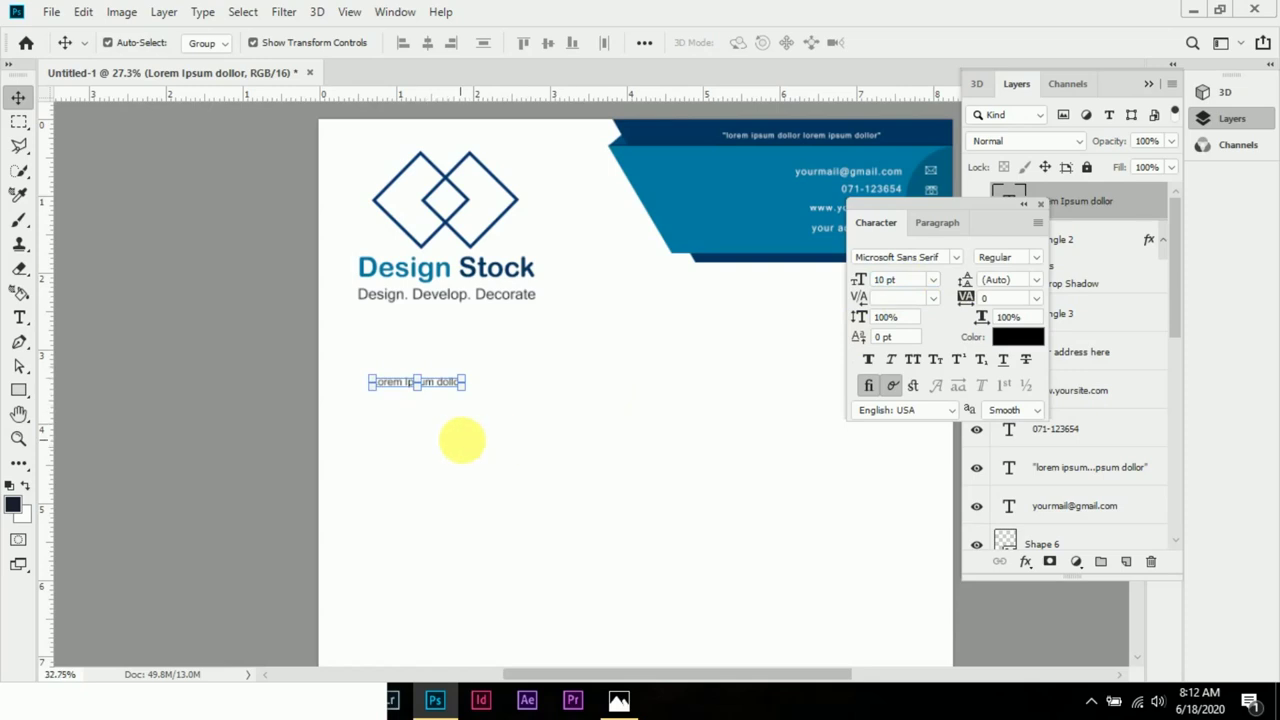
# - Close the Character settings and deselect the text layer
pyautogui.scroll(1, 463, 449)
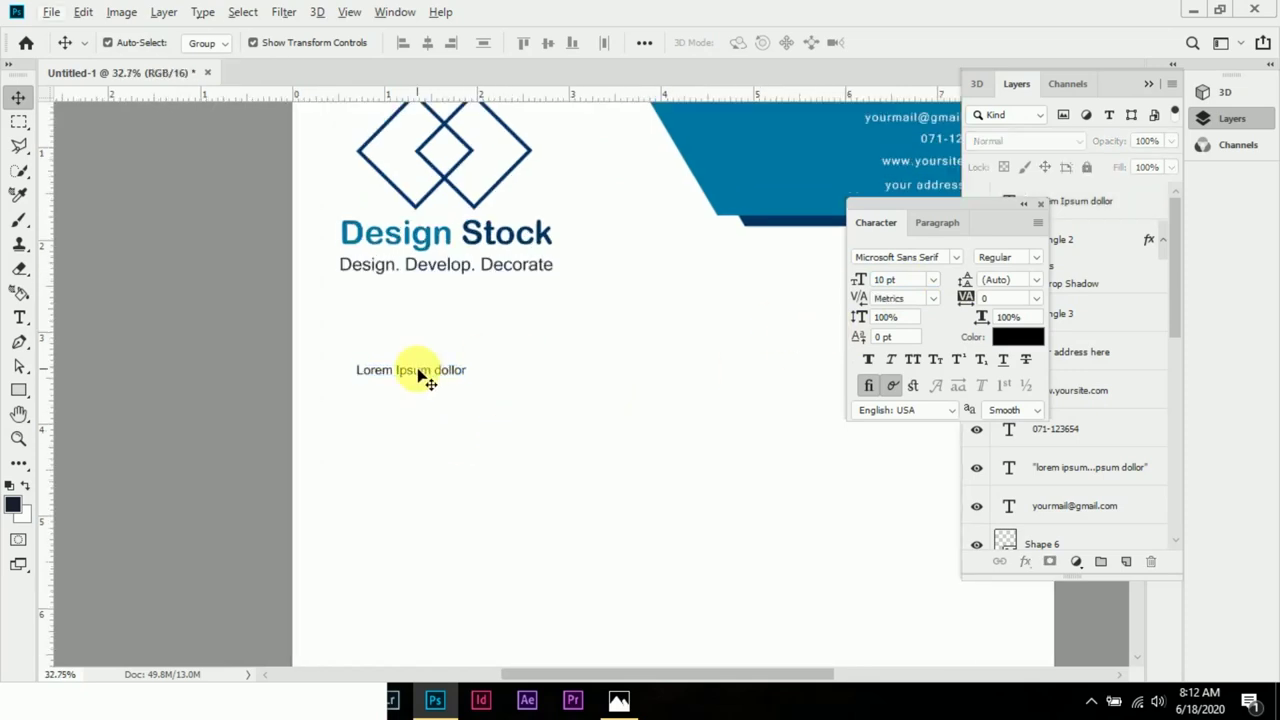
pyautogui.click(437, 374)
pyautogui.scroll(2, 895, 280)
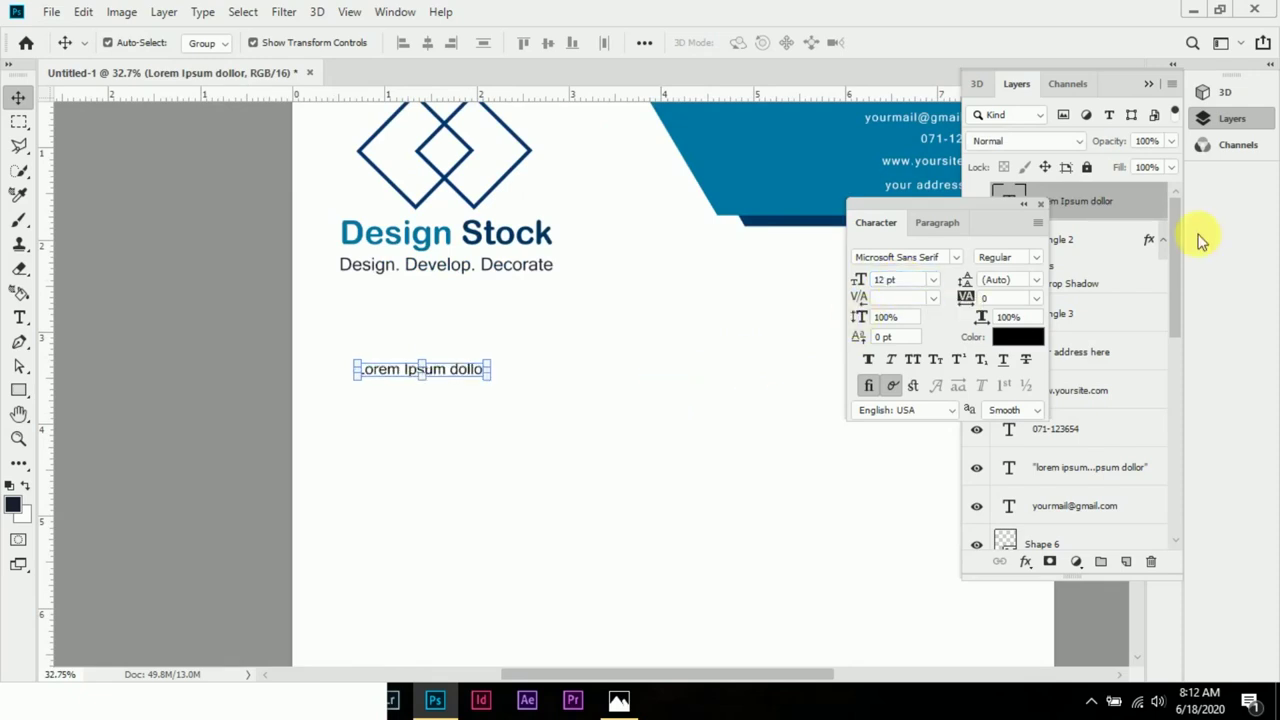
pyautogui.click(1040, 204)
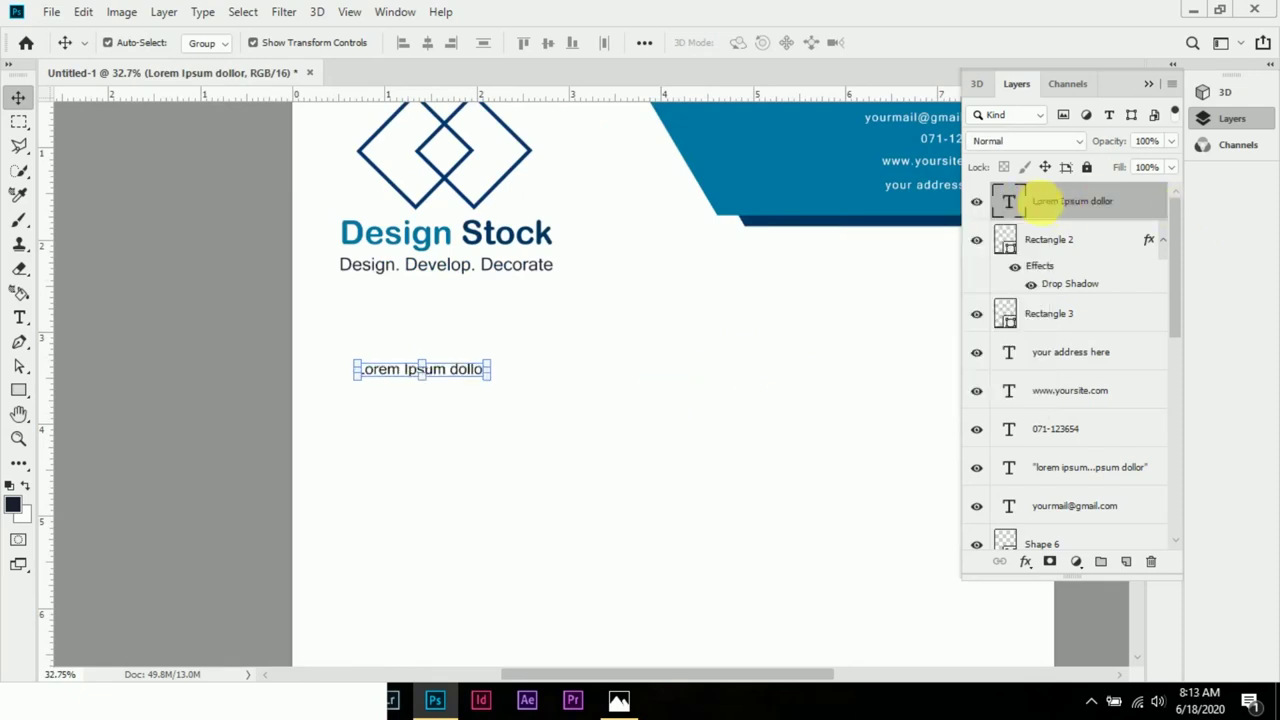
pyautogui.click(488, 427)
# - Duplicate the 'Lorem Ipsum dollor' line just below the original
pyautogui.scroll(-2, 488, 427)
pyautogui.scroll(-1, 491, 437)
pyautogui.scroll(3, 443, 486)
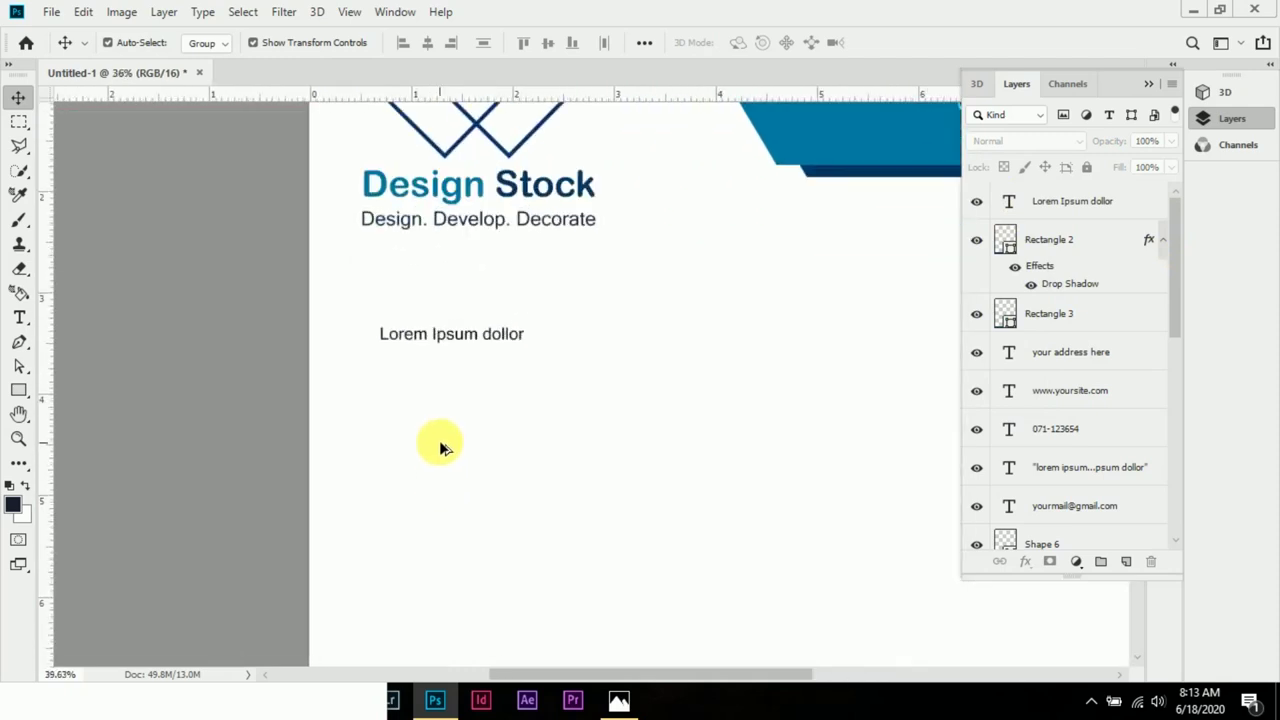
pyautogui.scroll(2, 443, 449)
pyautogui.moveTo(479, 325); pyautogui.dragTo(460, 358)
# - Lengthen the duplicated line by pasting the phrase again at its end
pyautogui.doubleClick(480, 346)
pyautogui.hotkey('ctrl', 'c')
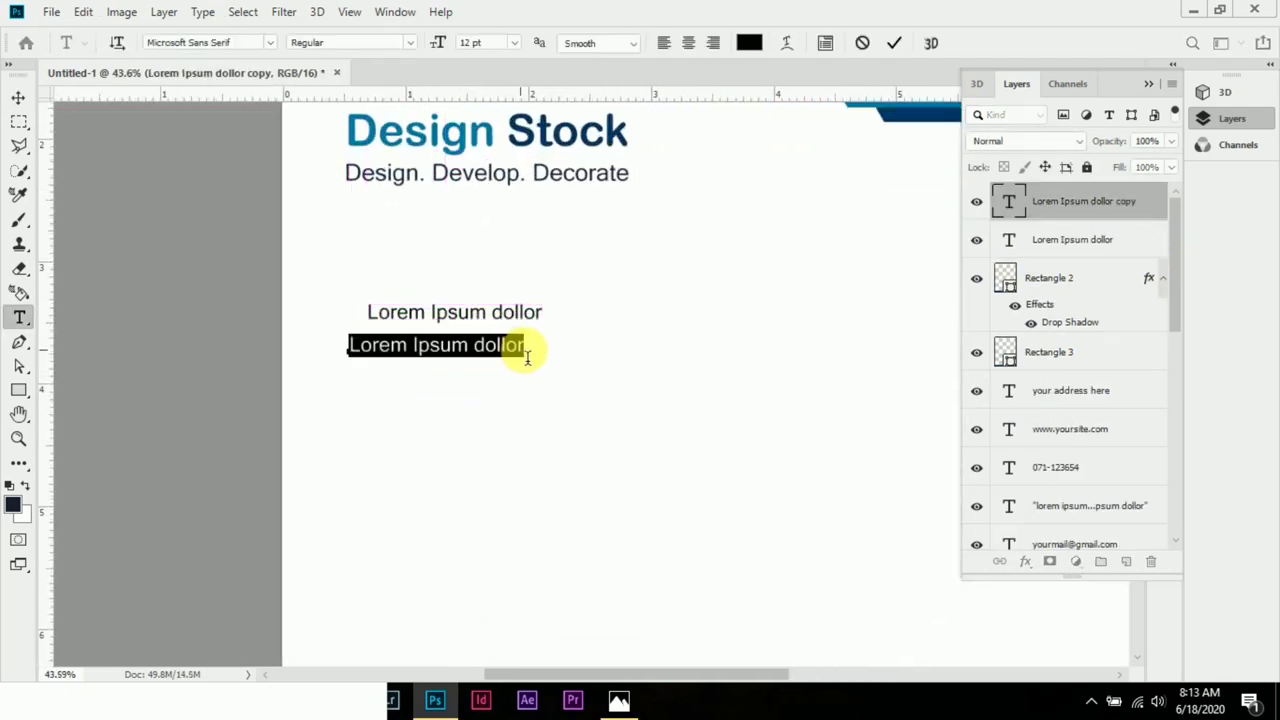
pyautogui.click(529, 355)
pyautogui.press('ctrl')
pyautogui.hotkey('ctrl', 'v')
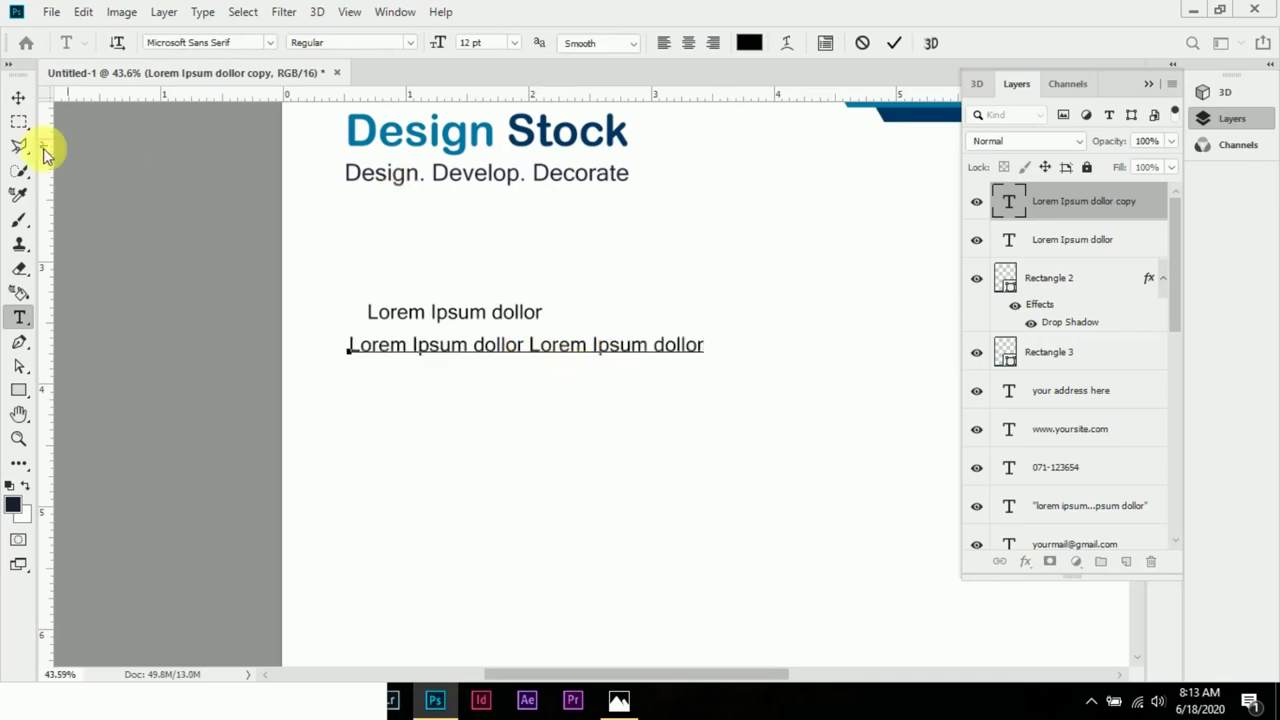
pyautogui.click(18, 97)
pyautogui.click(480, 414)
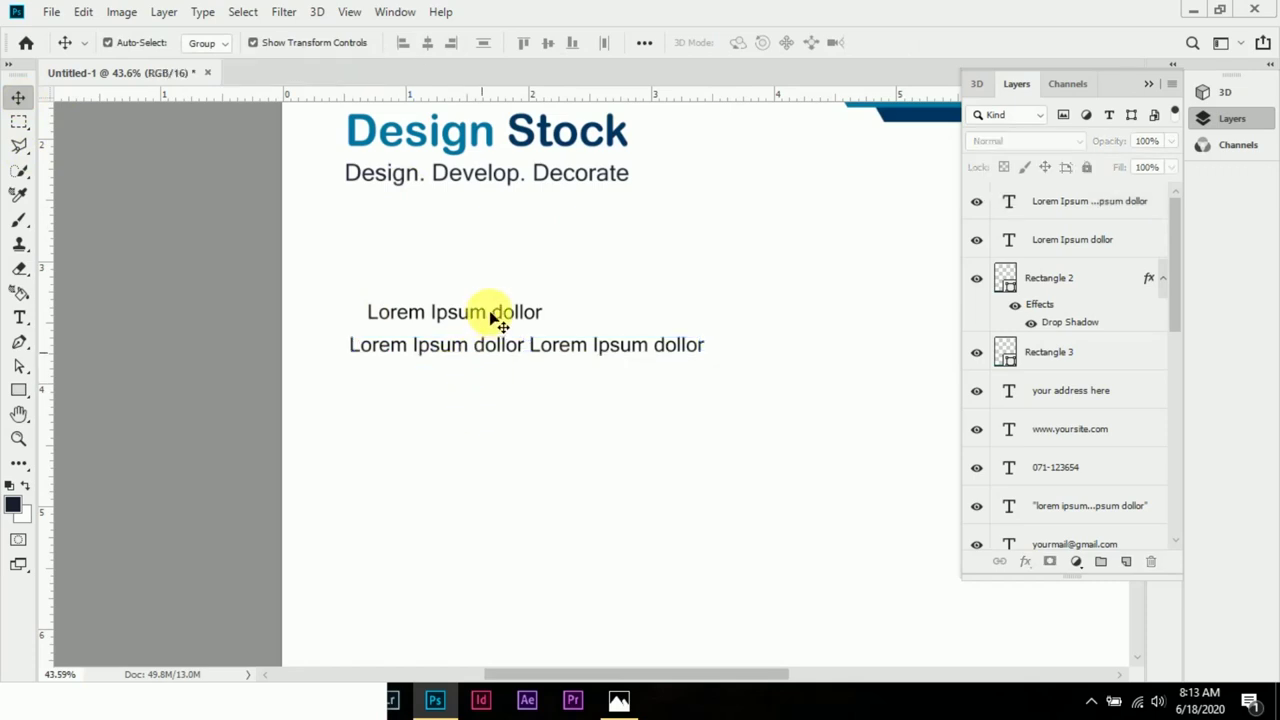
# - Centre the shorter 'Lorem Ipsum dollor' line above the longer one
pyautogui.moveTo(508, 351)
pyautogui.mouseDown()
pyautogui.moveTo(491, 349)
pyautogui.moveTo(532, 325)
pyautogui.mouseUp()
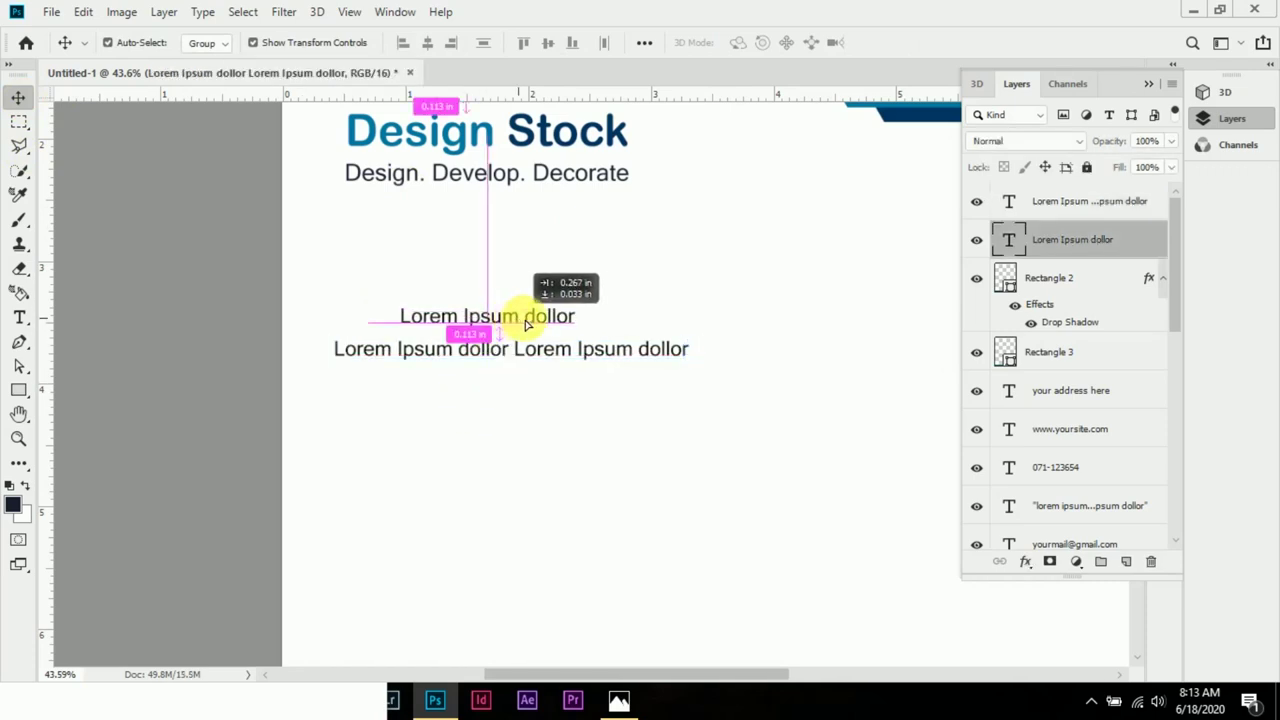
pyautogui.click(537, 430)
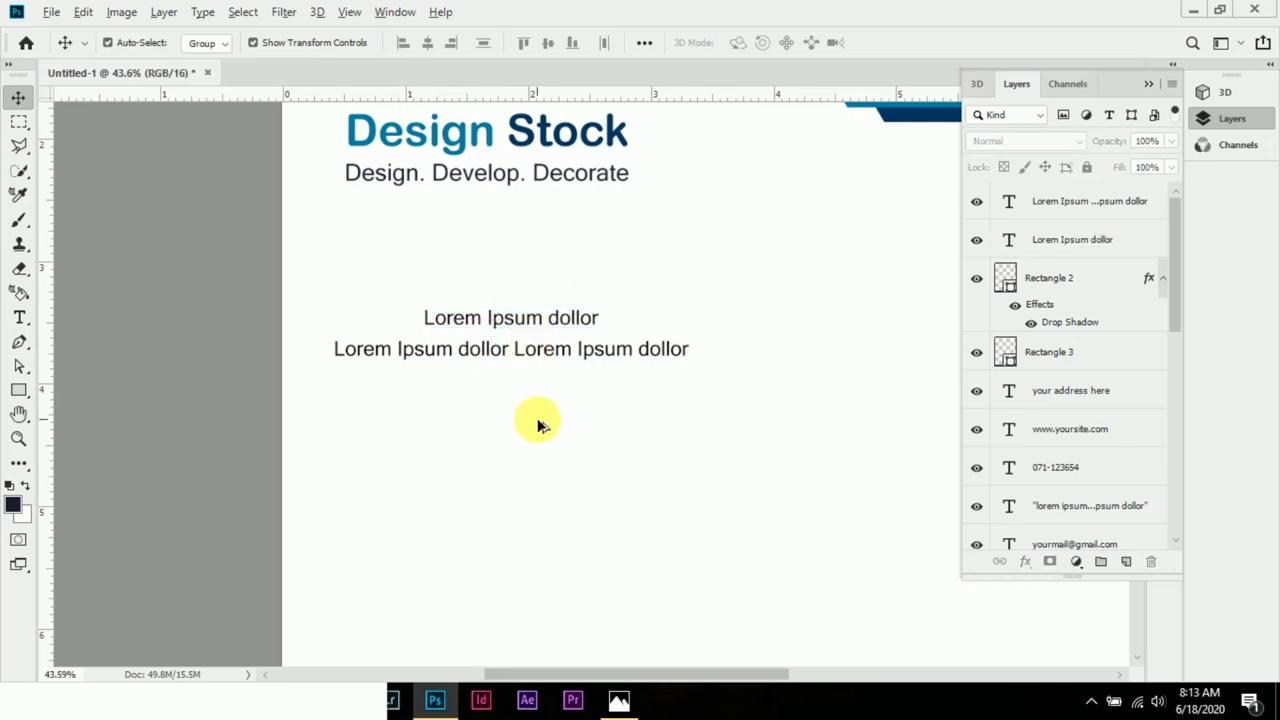
pyautogui.scroll(-3, 540, 430)
pyautogui.scroll(-3, 660, 490)
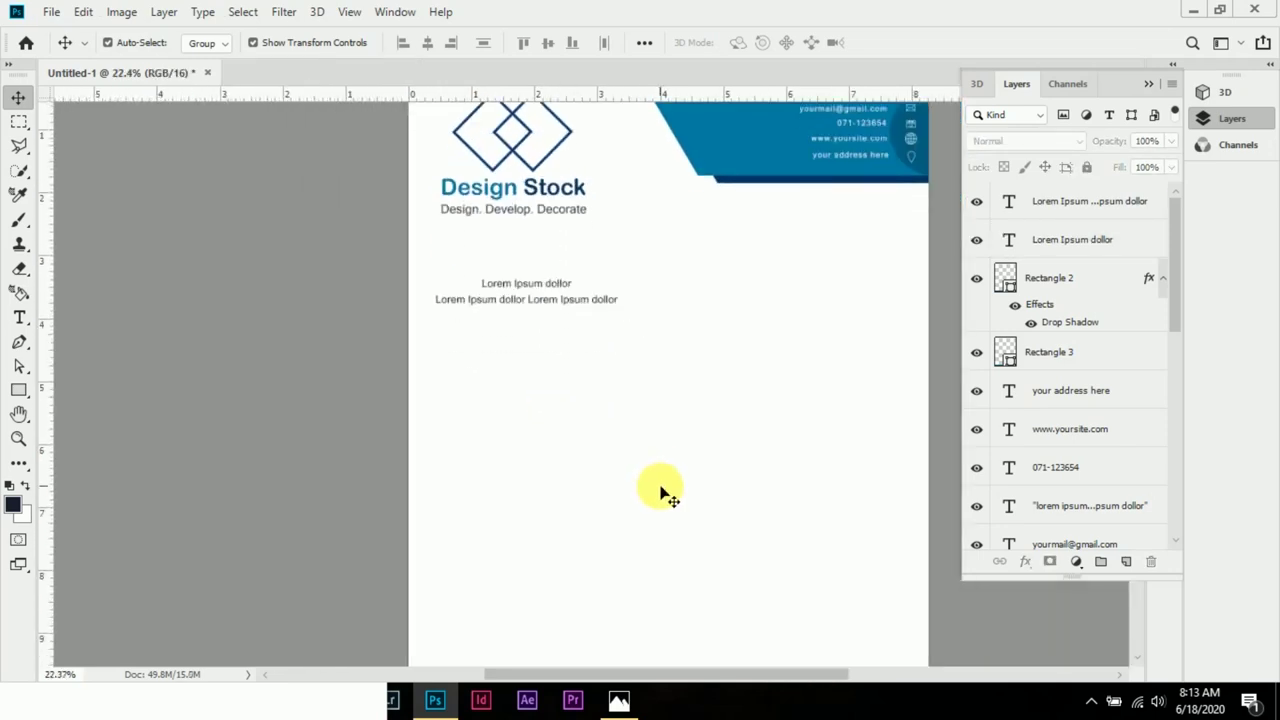
pyautogui.scroll(2, 507, 347)
pyautogui.scroll(2, 515, 310)
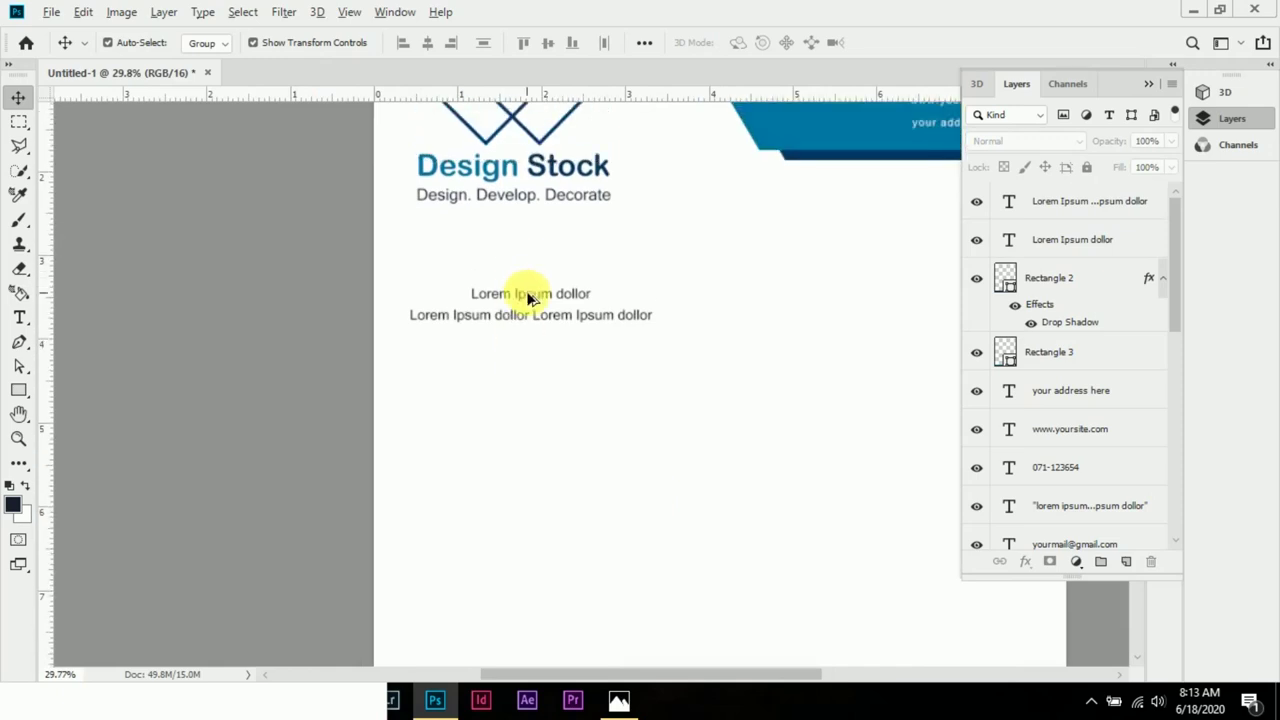
# - Duplicate a third 'Lorem Ipsum dollor' line and centre it beneath the others
pyautogui.moveTo(530, 294); pyautogui.dragTo(533, 350)
pyautogui.moveTo(529, 348); pyautogui.dragTo(490, 343)
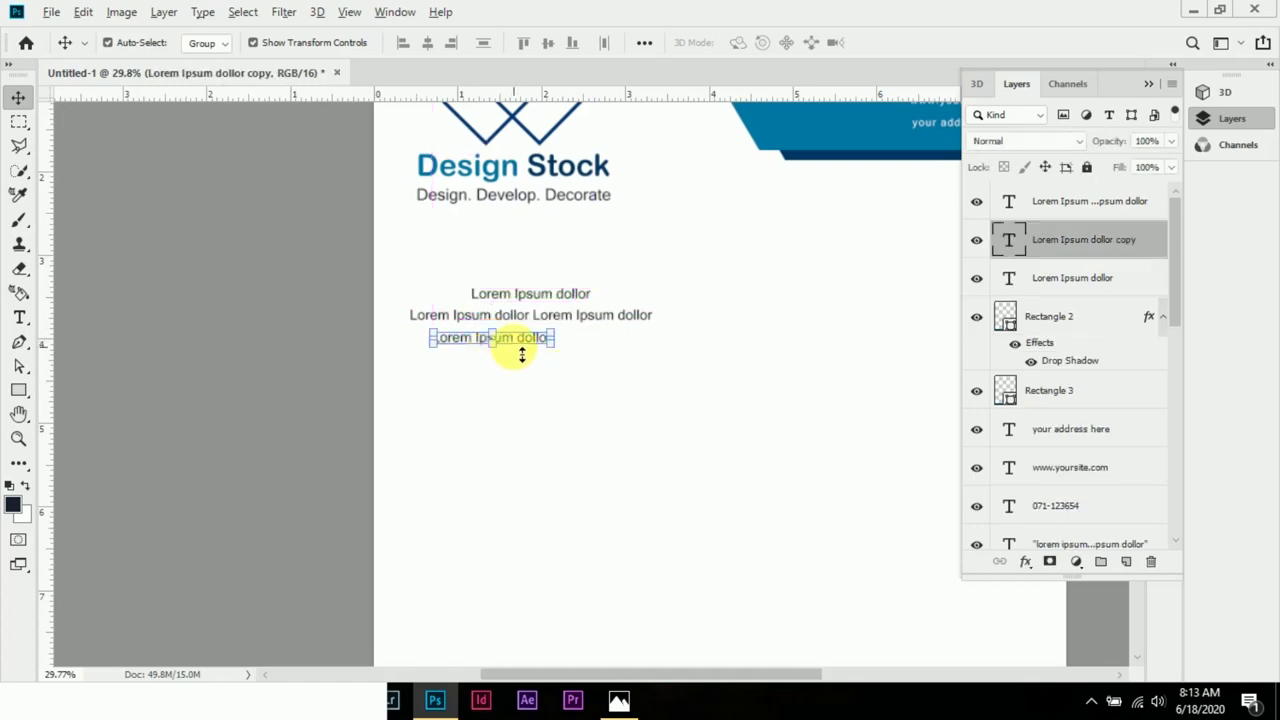
pyautogui.moveTo(529, 345); pyautogui.dragTo(569, 345)
pyautogui.click(563, 429)
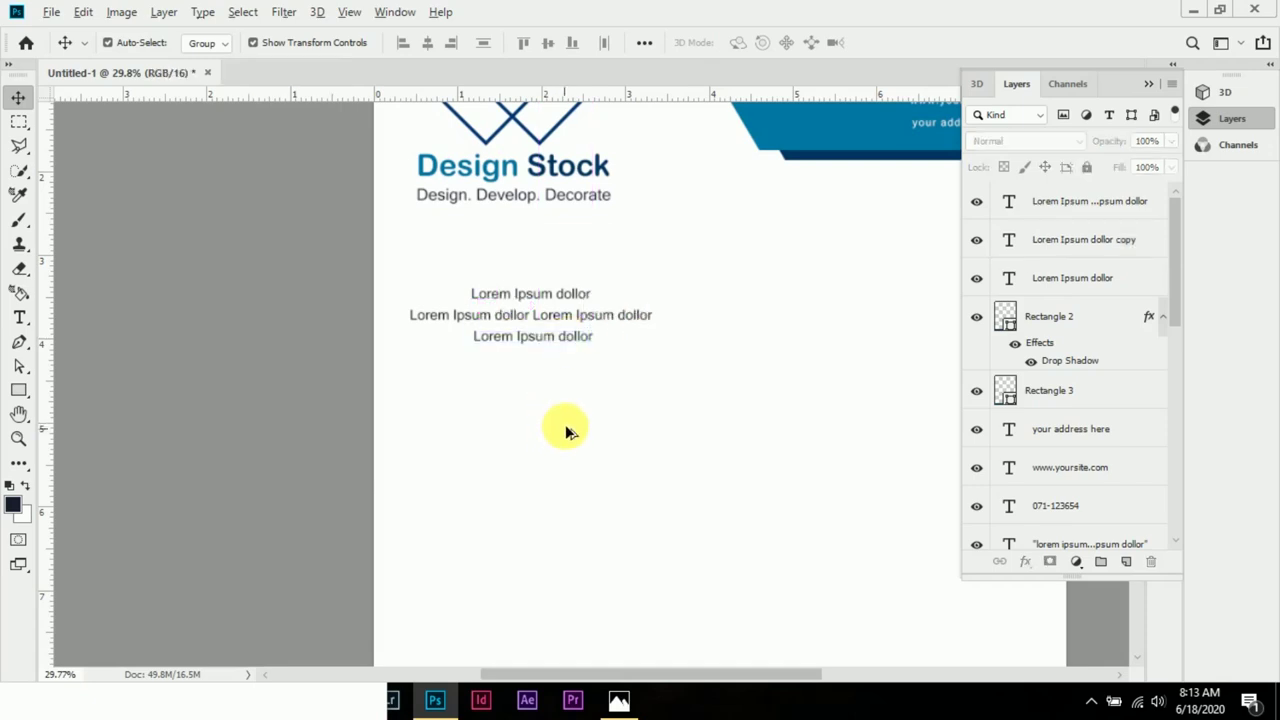
pyautogui.keyDown('alt'); pyautogui.scroll(-3, 575, 440); pyautogui.keyUp('alt')
pyautogui.scroll(-2, 690, 592)
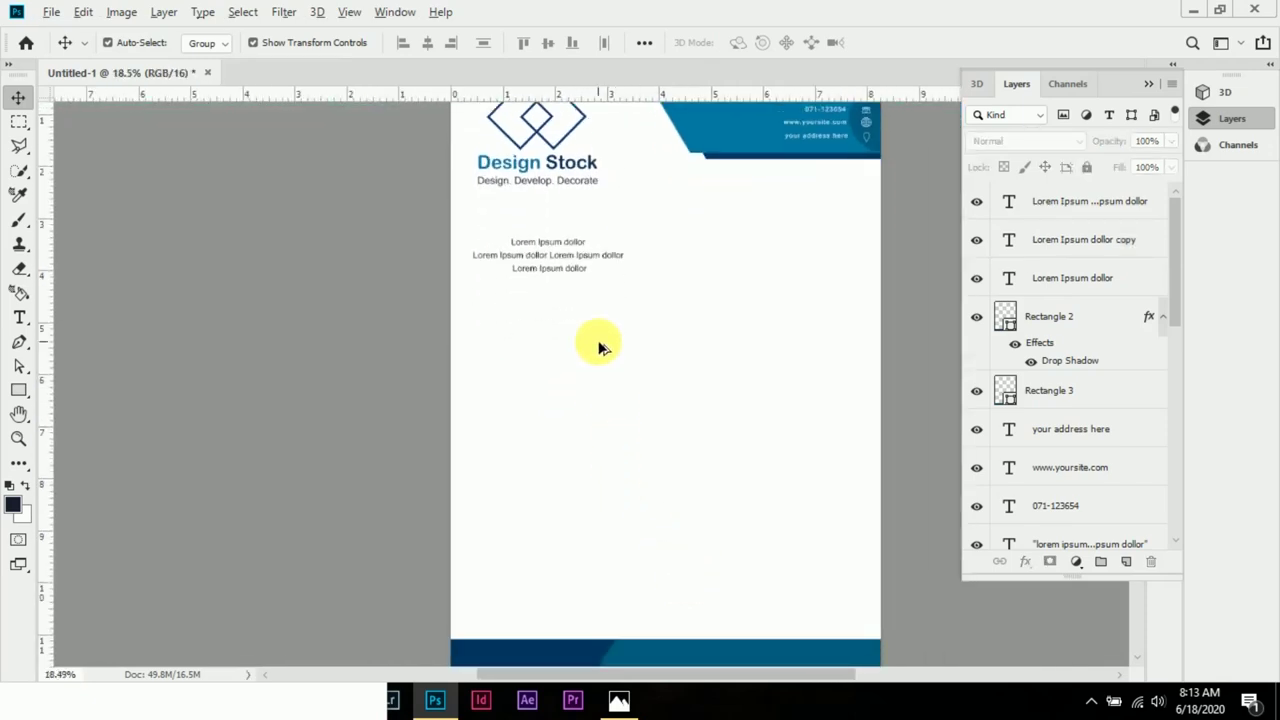
# - Draw a paragraph text box below the centred 'Lorem Ipsum dollor' lines
pyautogui.click(22, 319)
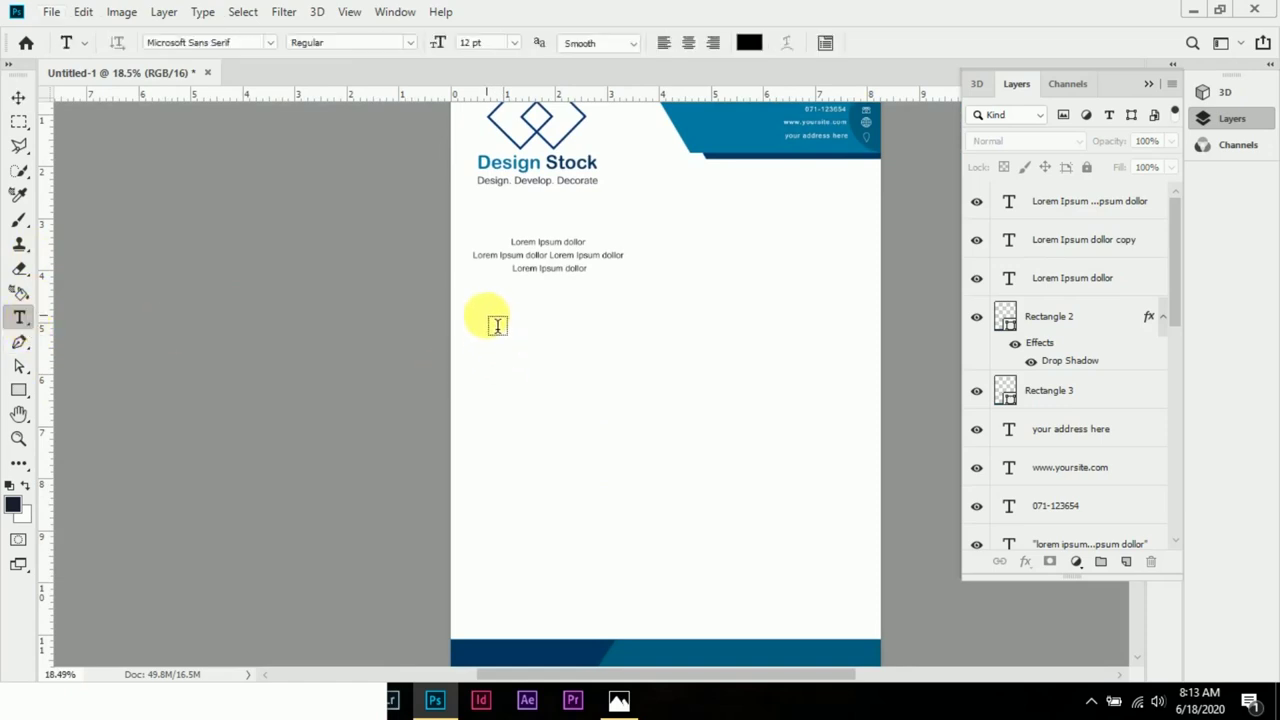
pyautogui.scroll(1, 511, 342)
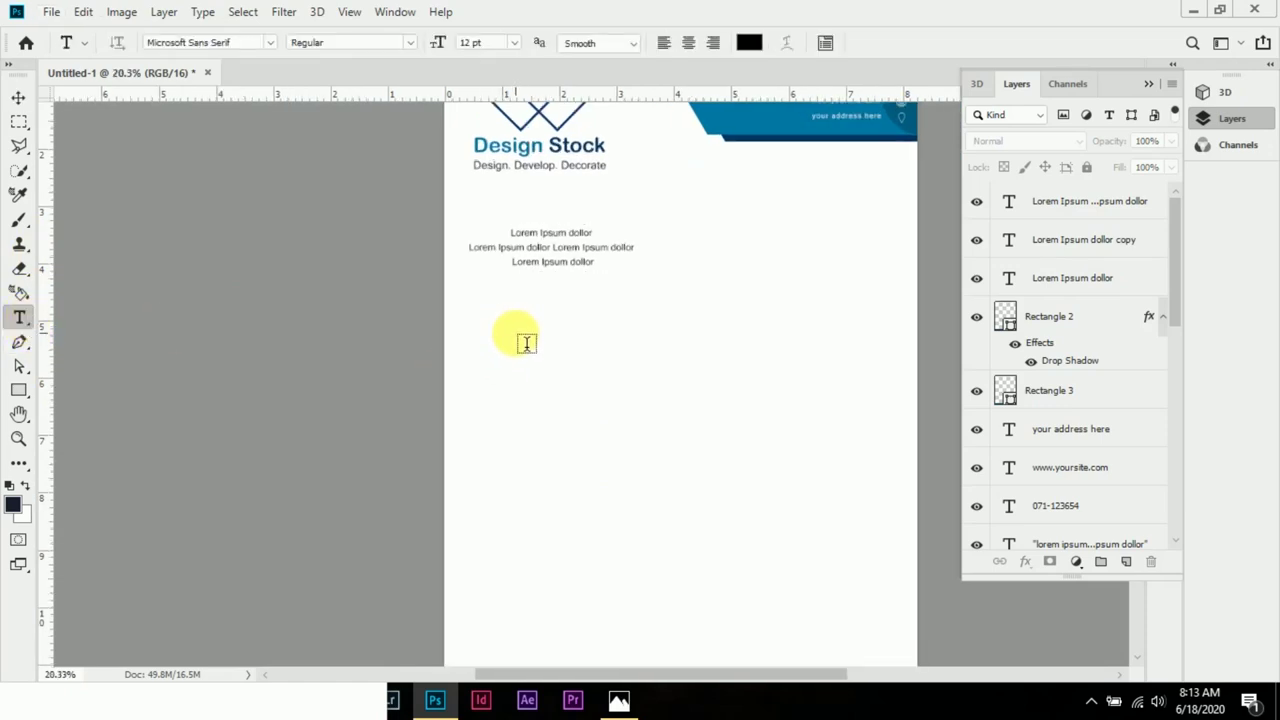
pyautogui.moveTo(497, 318)
pyautogui.mouseDown()
pyautogui.moveTo(893, 650)
pyautogui.moveTo(903, 566)
pyautogui.mouseUp()
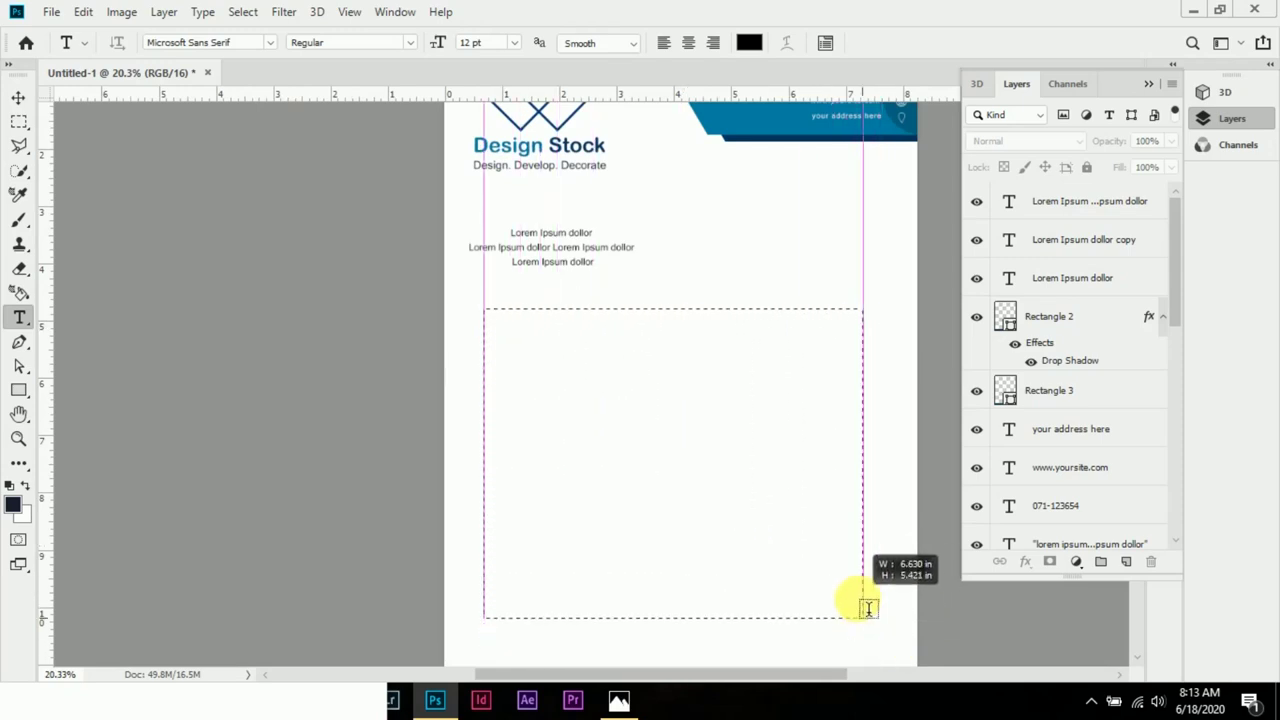
pyautogui.moveTo(903, 566); pyautogui.dragTo(898, 550)
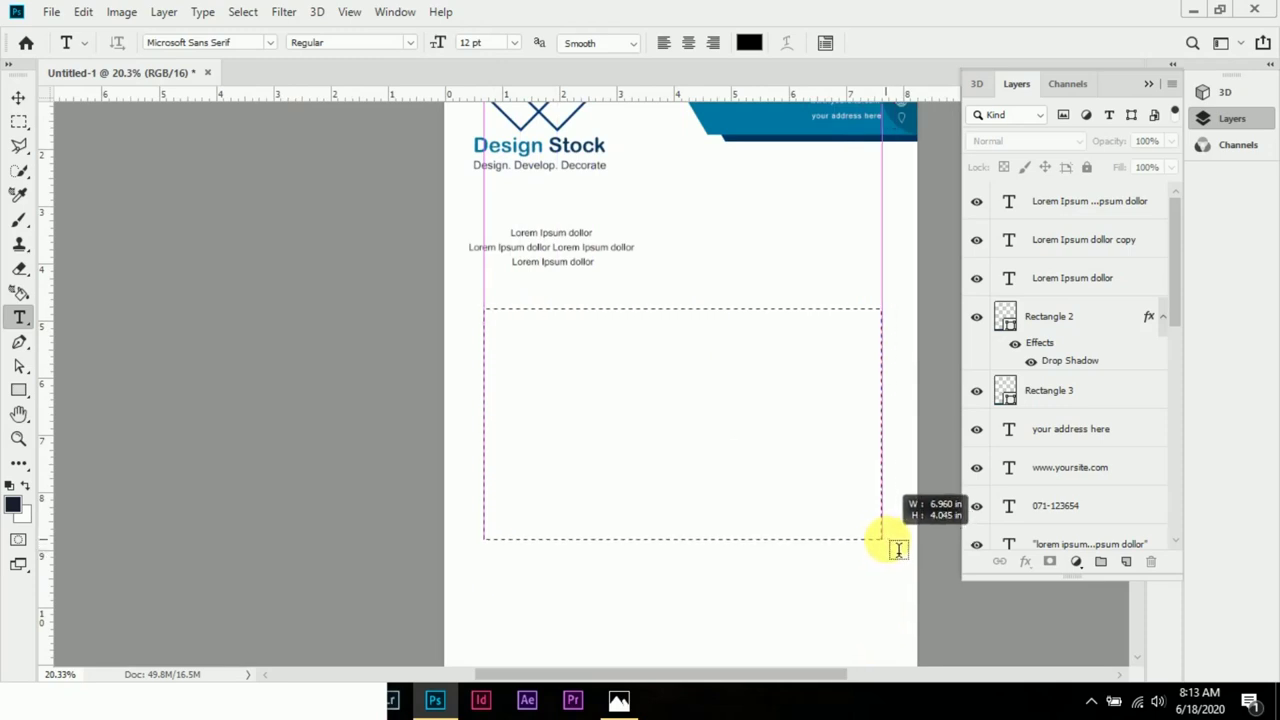
pyautogui.moveTo(898, 550); pyautogui.dragTo(891, 543)
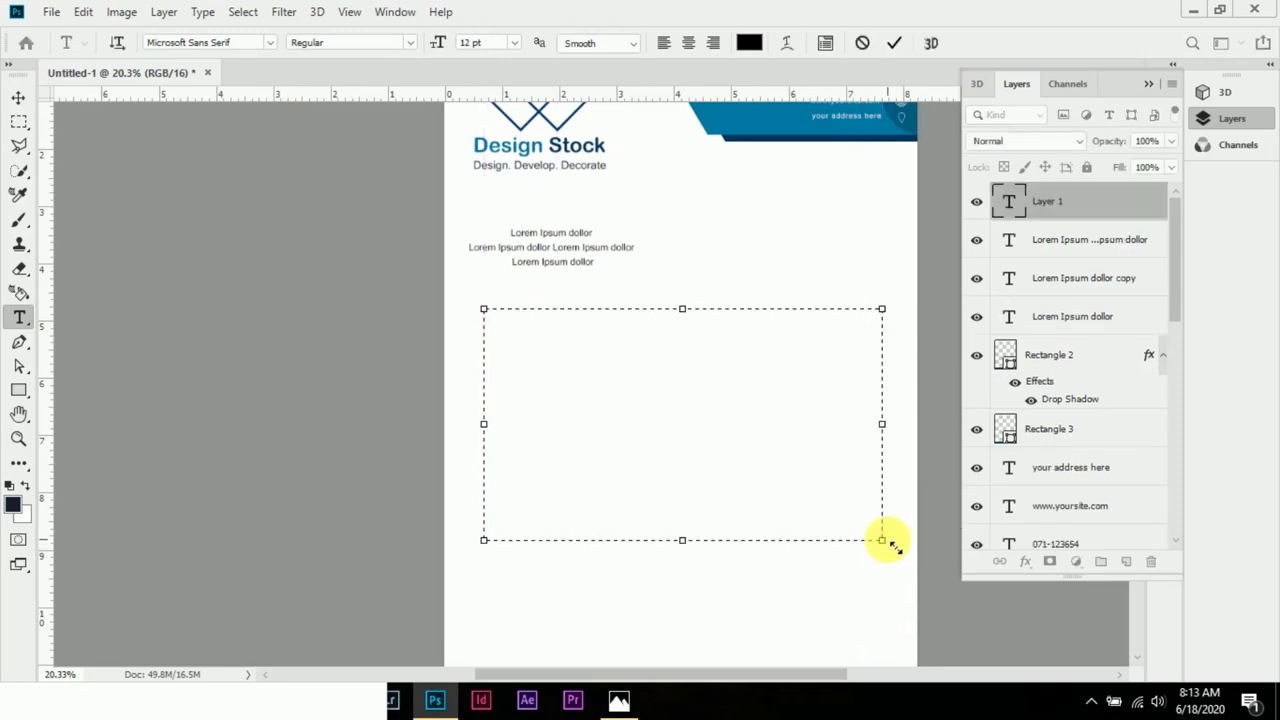
# - Fill the box with Lorem Ipsum placeholder text, split into two paragraphs before 'Sed ut perspiciatis'
pyautogui.click(205, 13)
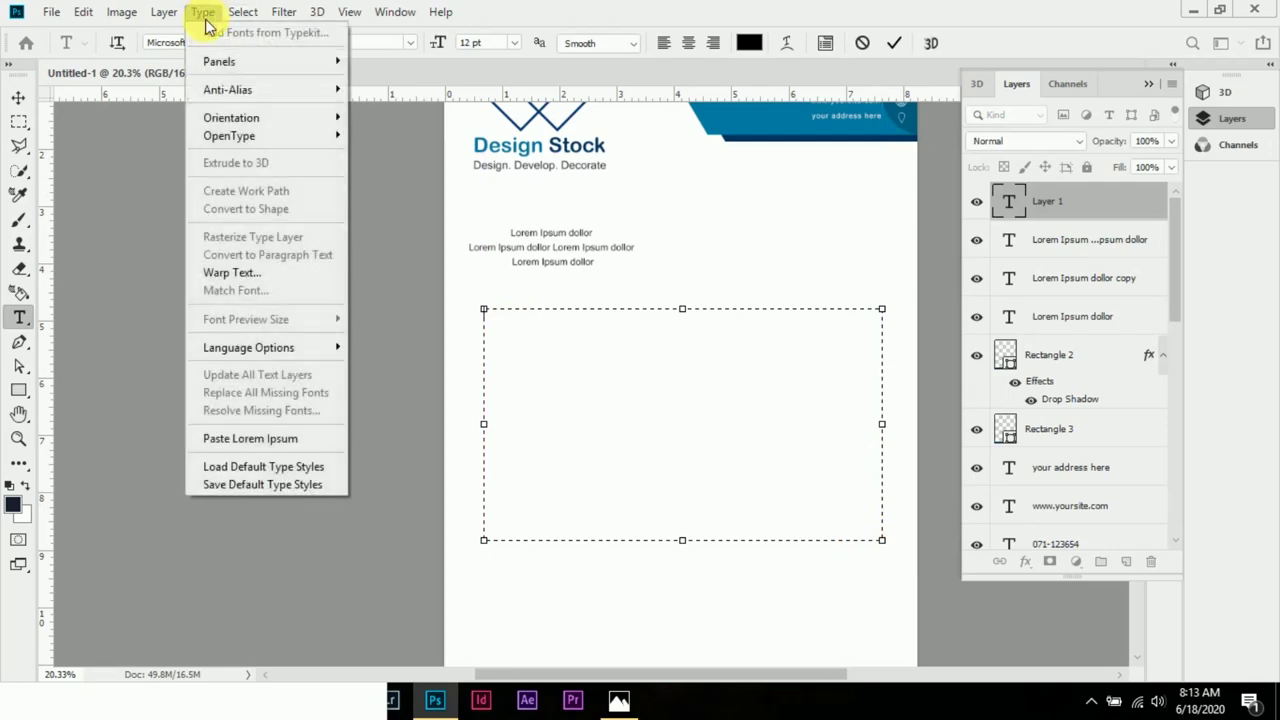
pyautogui.click(263, 443)
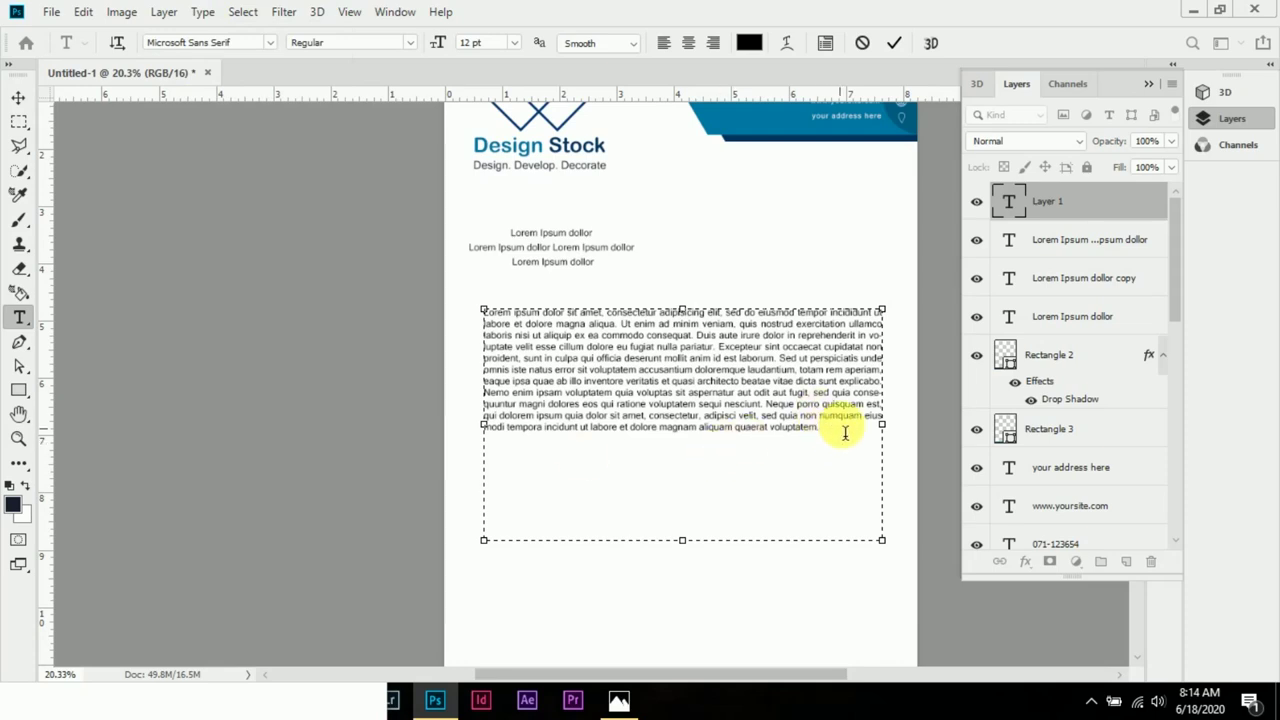
pyautogui.scroll(2, 842, 437)
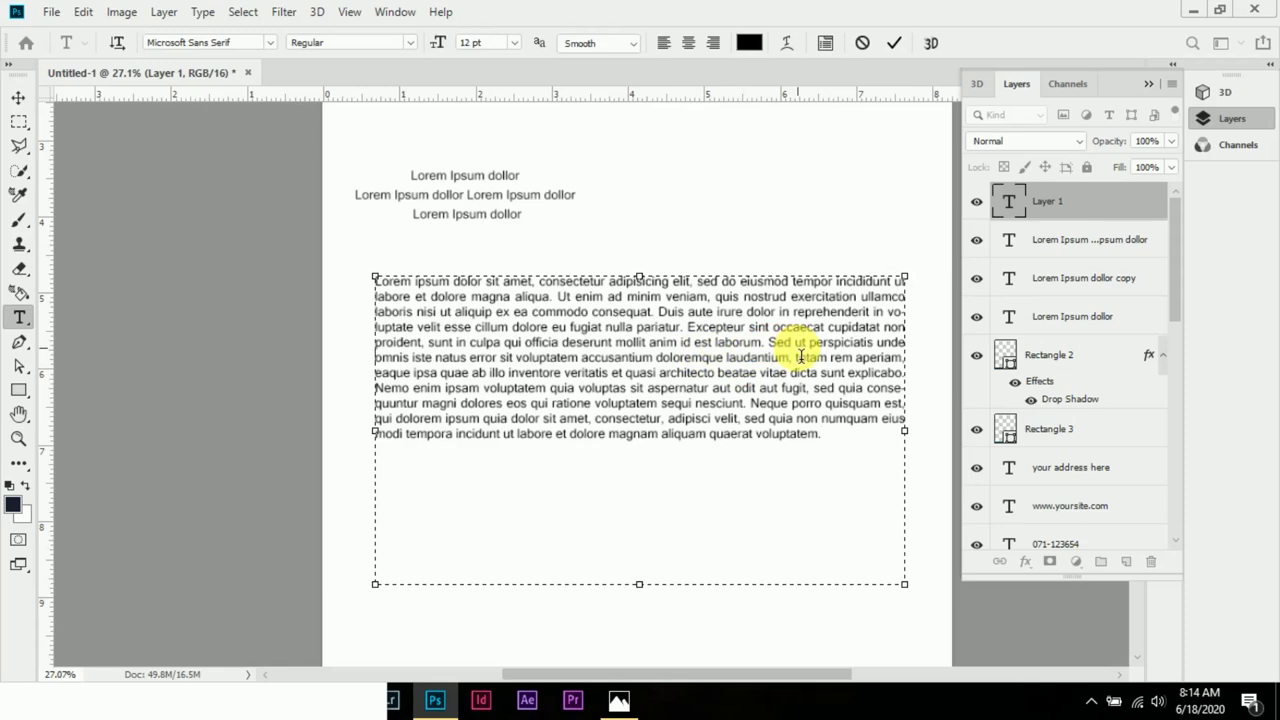
pyautogui.press('Return')
pyautogui.press('Return')
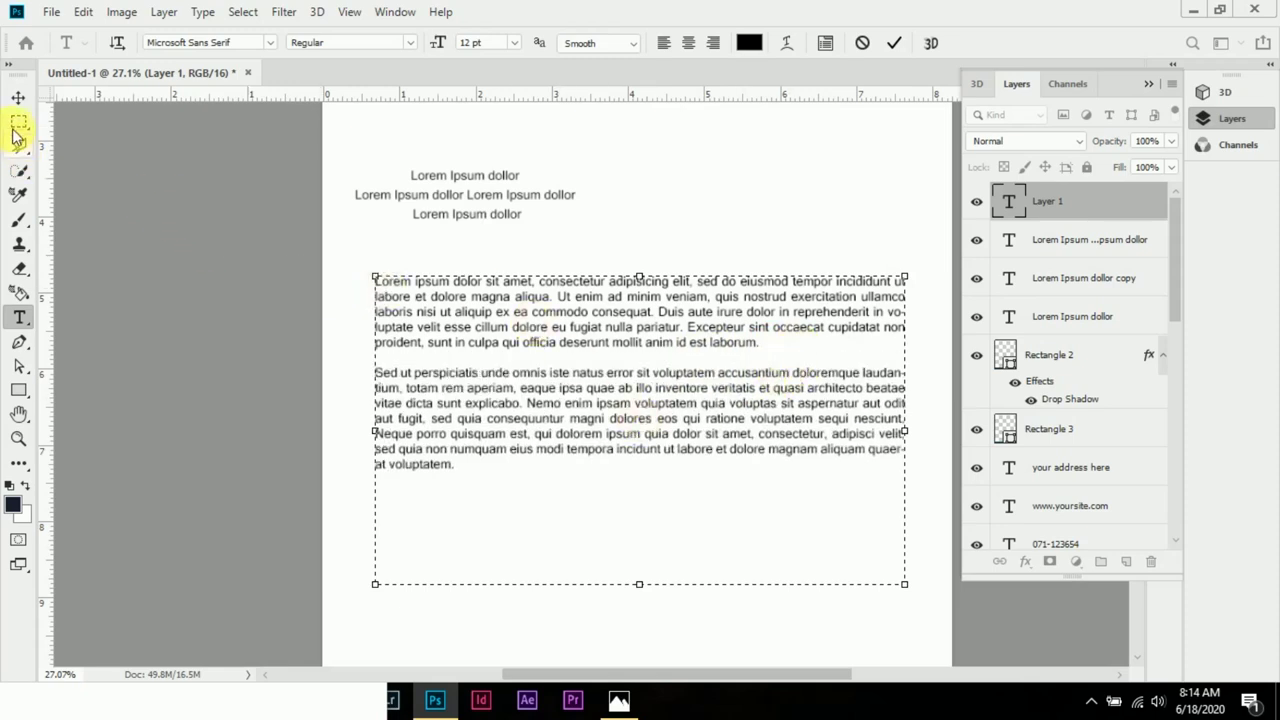
pyautogui.click(18, 97)
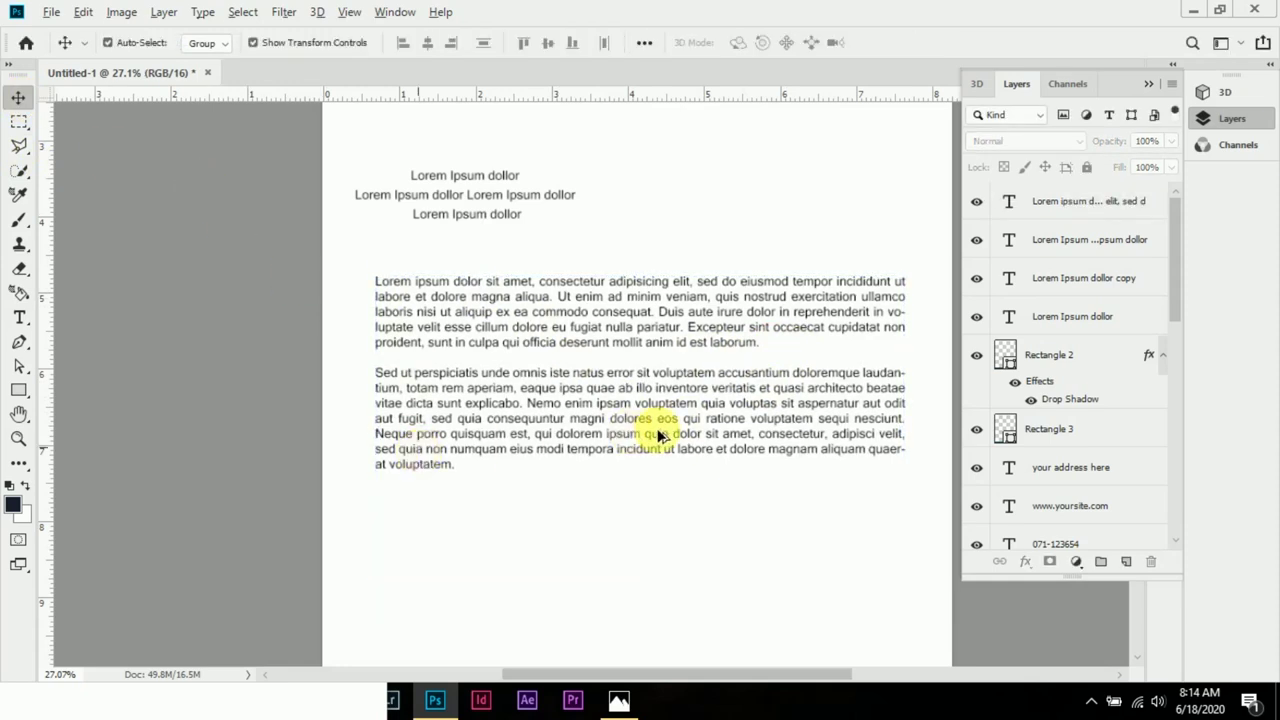
# - Commit the body text and reposition the three centred Lorem Ipsum lines
pyautogui.hotkey('ctrl', '0')
pyautogui.keyDown('alt'); pyautogui.scroll(1, 590, 450); pyautogui.keyUp('alt')
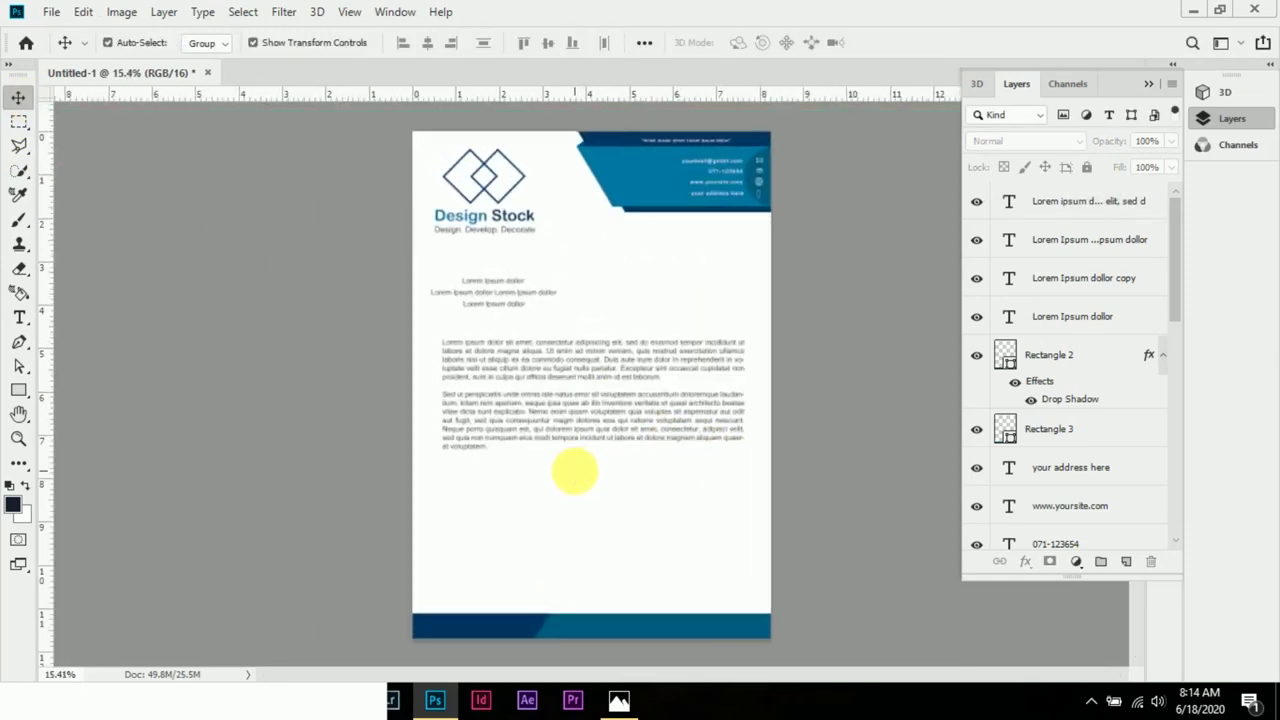
pyautogui.keyDown('alt'); pyautogui.scroll(-1, 603, 571); pyautogui.keyUp('alt')
pyautogui.keyDown('alt'); pyautogui.scroll(1, 559, 587); pyautogui.keyUp('alt')
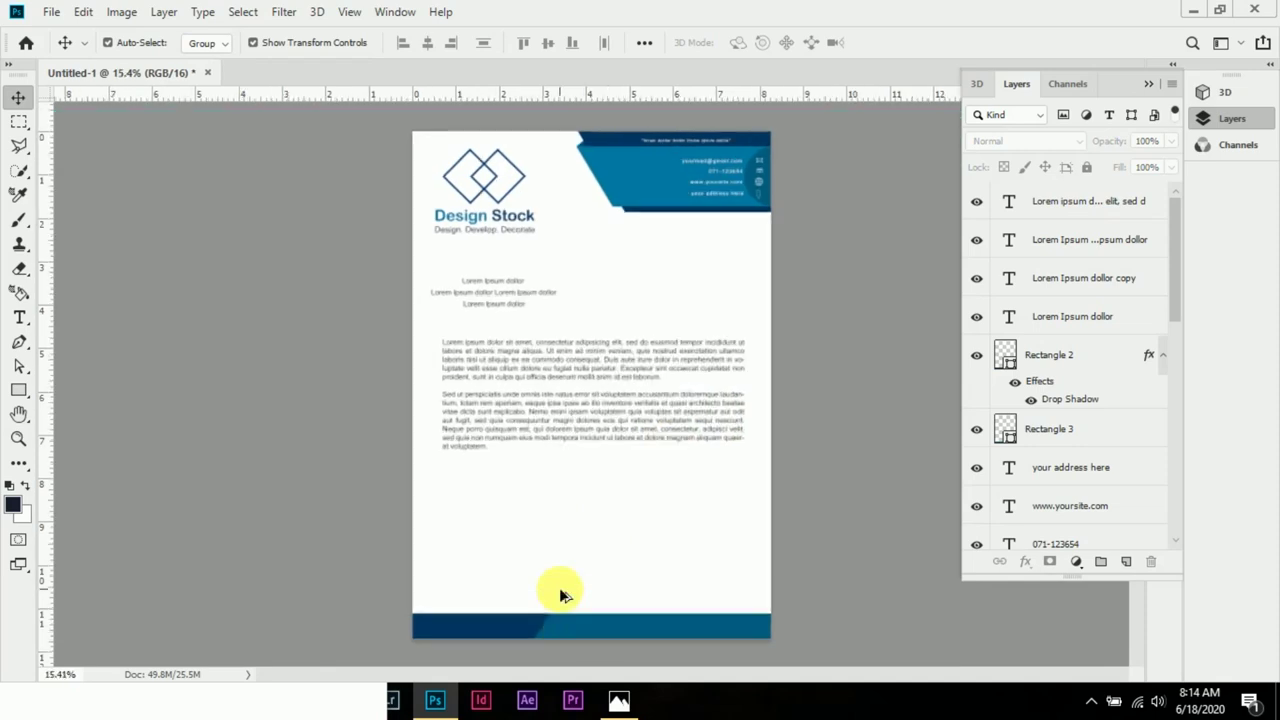
pyautogui.keyDown('alt'); pyautogui.scroll(1, 559, 587); pyautogui.keyUp('alt')
pyautogui.scroll(-2, 559, 587)
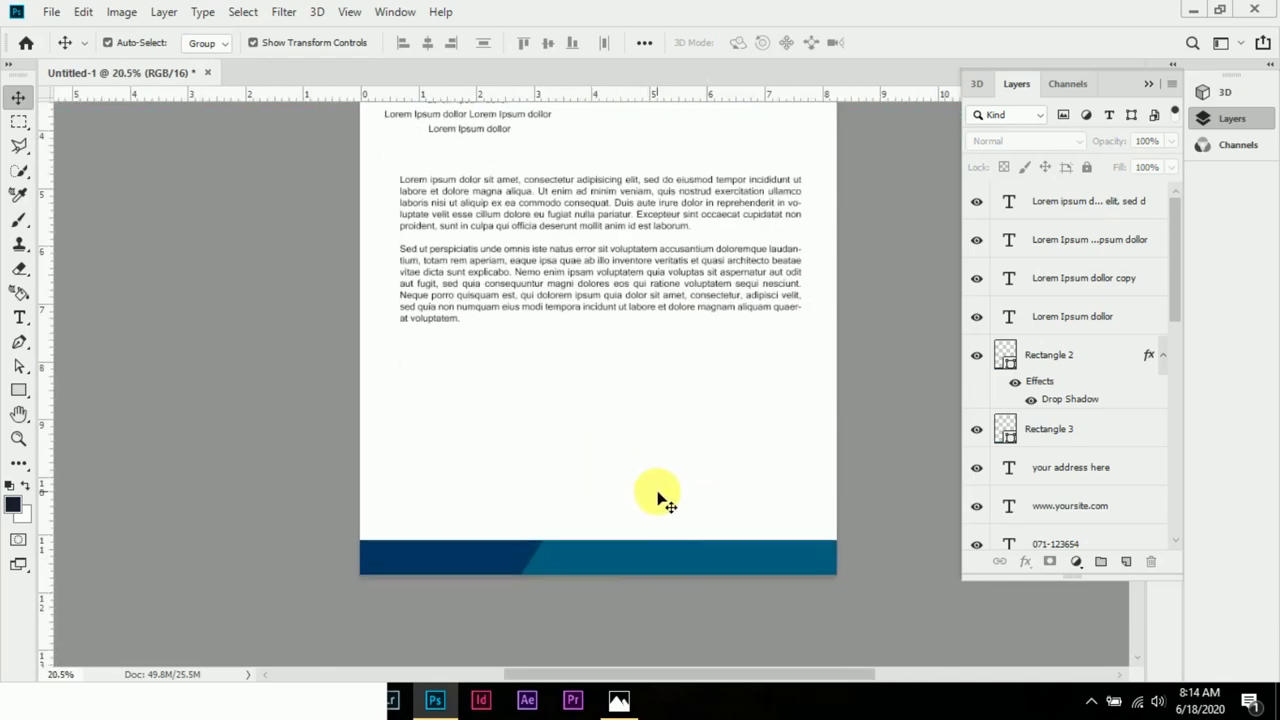
pyautogui.keyDown('alt'); pyautogui.scroll(-1, 529, 420); pyautogui.keyUp('alt')
pyautogui.keyDown('alt'); pyautogui.scroll(1, 600, 414); pyautogui.keyUp('alt')
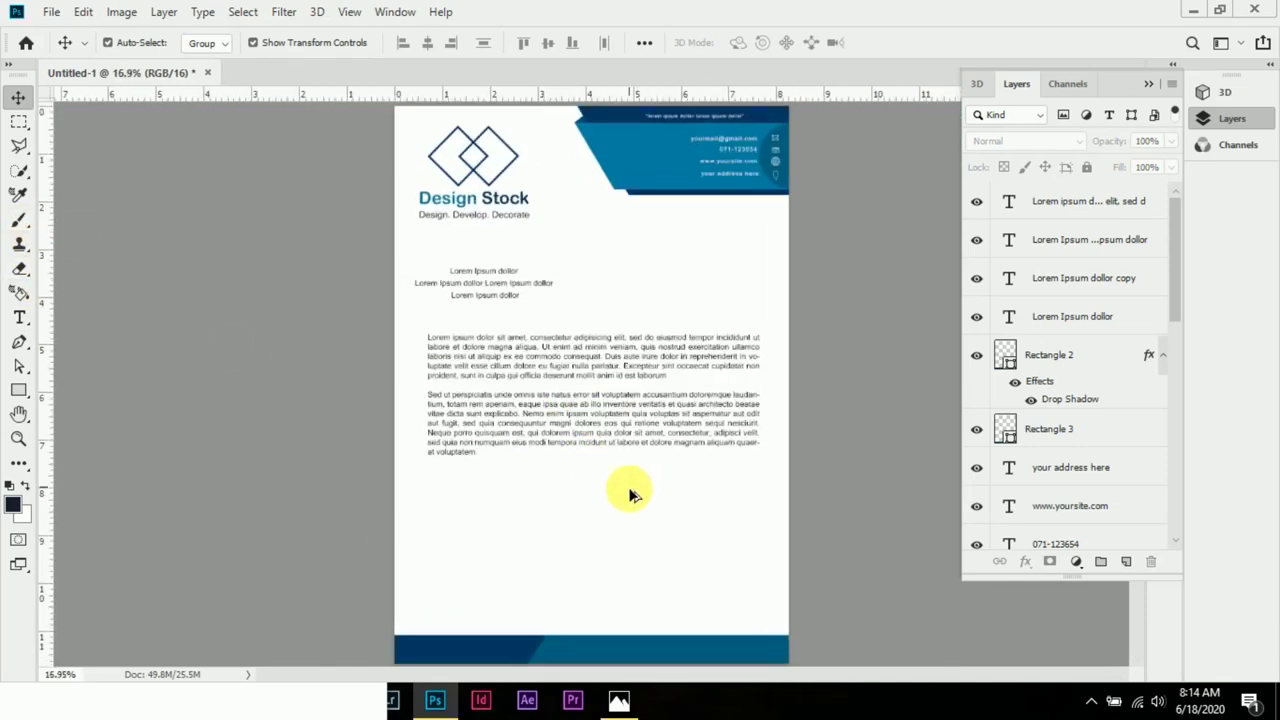
pyautogui.keyDown('alt'); pyautogui.scroll(1, 457, 314); pyautogui.keyUp('alt')
pyautogui.keyDown('alt'); pyautogui.scroll(1, 457, 251); pyautogui.keyUp('alt')
pyautogui.moveTo(446, 224)
pyautogui.mouseDown()
pyautogui.moveTo(537, 297)
pyautogui.moveTo(525, 277)
pyautogui.mouseUp()
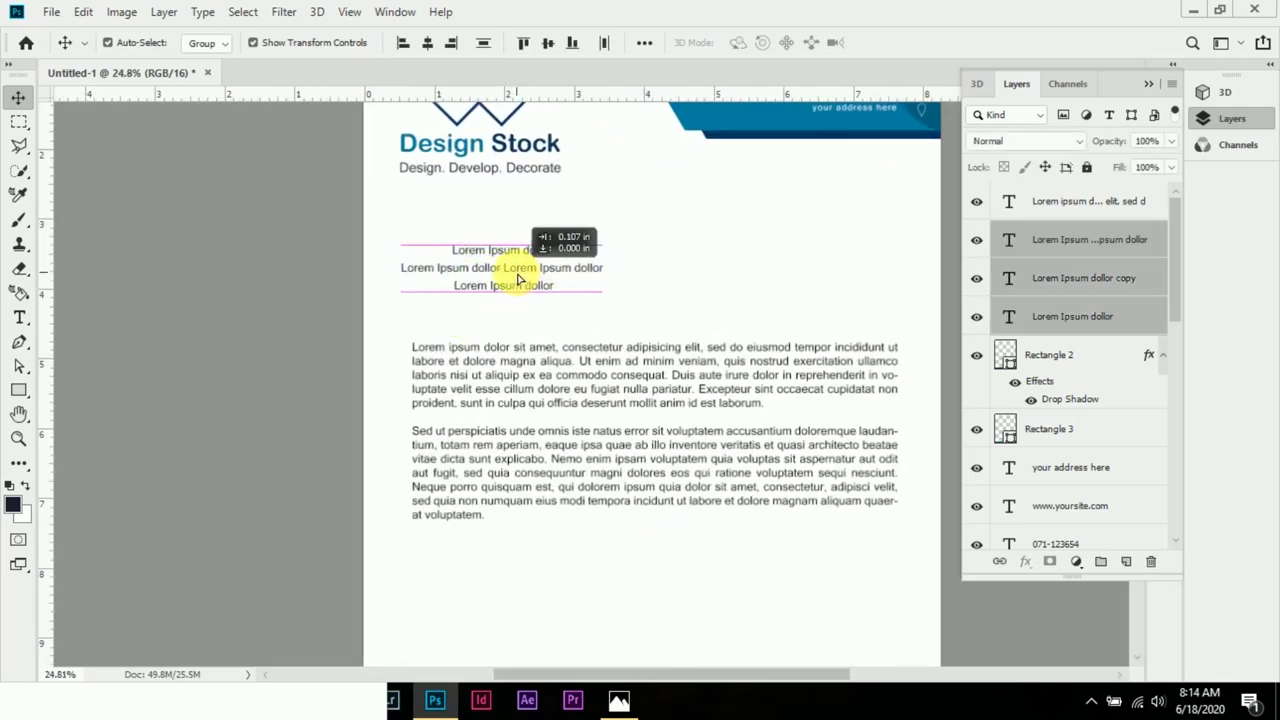
pyautogui.click(703, 240)
# - Nudge the Design Stock logo about 0.297 in right to match the body text margin
pyautogui.scroll(2, 706, 245)
pyautogui.moveTo(397, 122); pyautogui.dragTo(540, 288)
pyautogui.moveTo(499, 232)
pyautogui.mouseDown()
pyautogui.moveTo(514, 232)
pyautogui.moveTo(500, 220)
pyautogui.mouseUp()
pyautogui.click(663, 306)
pyautogui.scroll(-1, 660, 342)
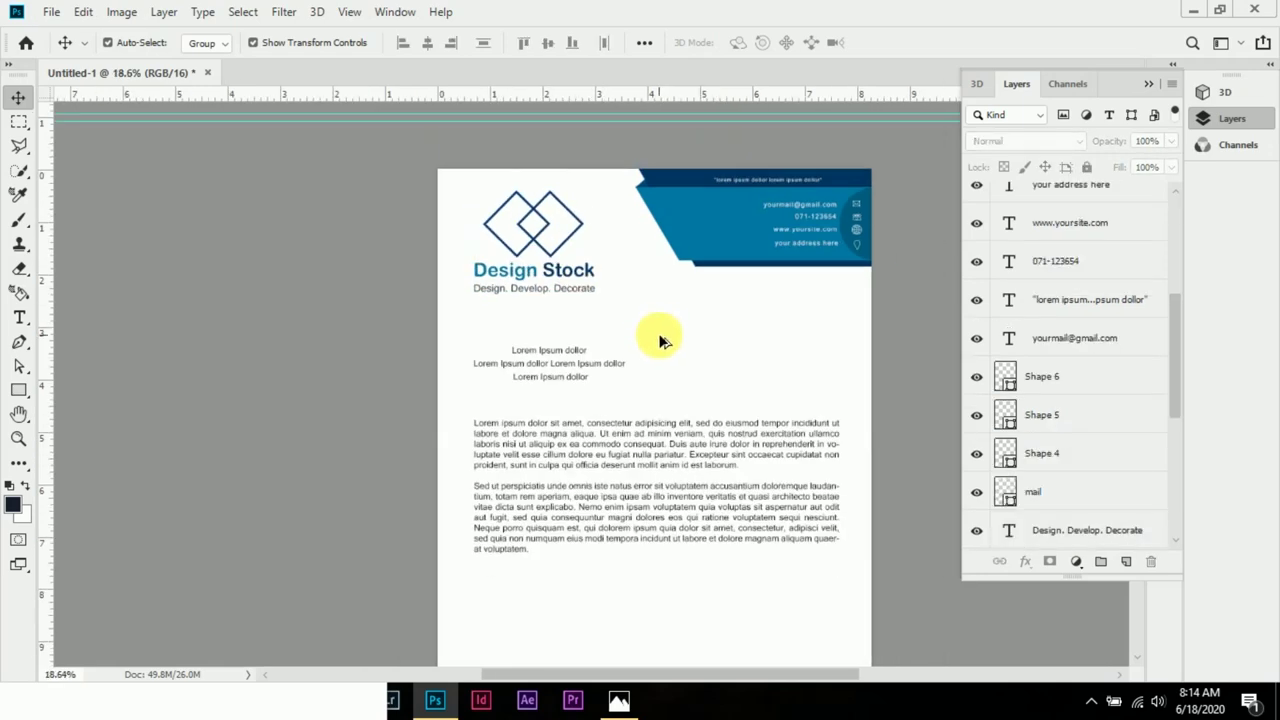
pyautogui.scroll(-1, 660, 342)
pyautogui.scroll(-1, 768, 550)
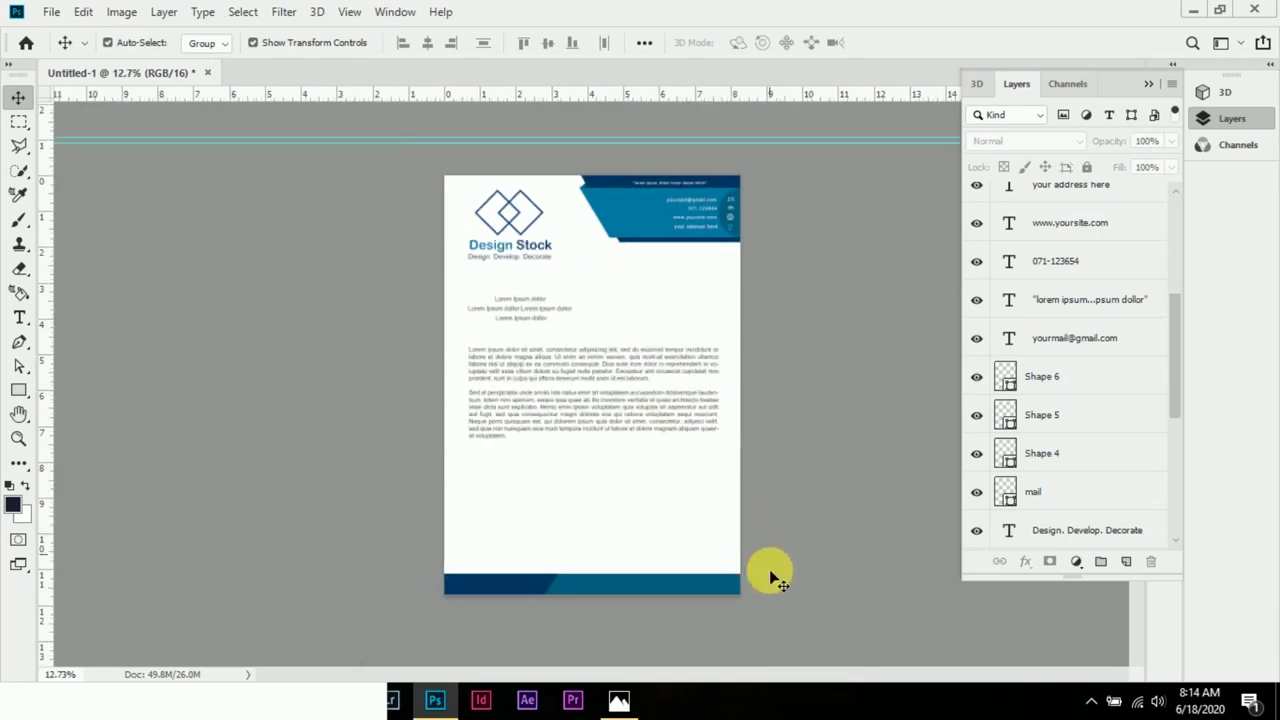
pyautogui.scroll(1, 680, 560)
pyautogui.scroll(1, 680, 522)
pyautogui.scroll(-1, 689, 525)
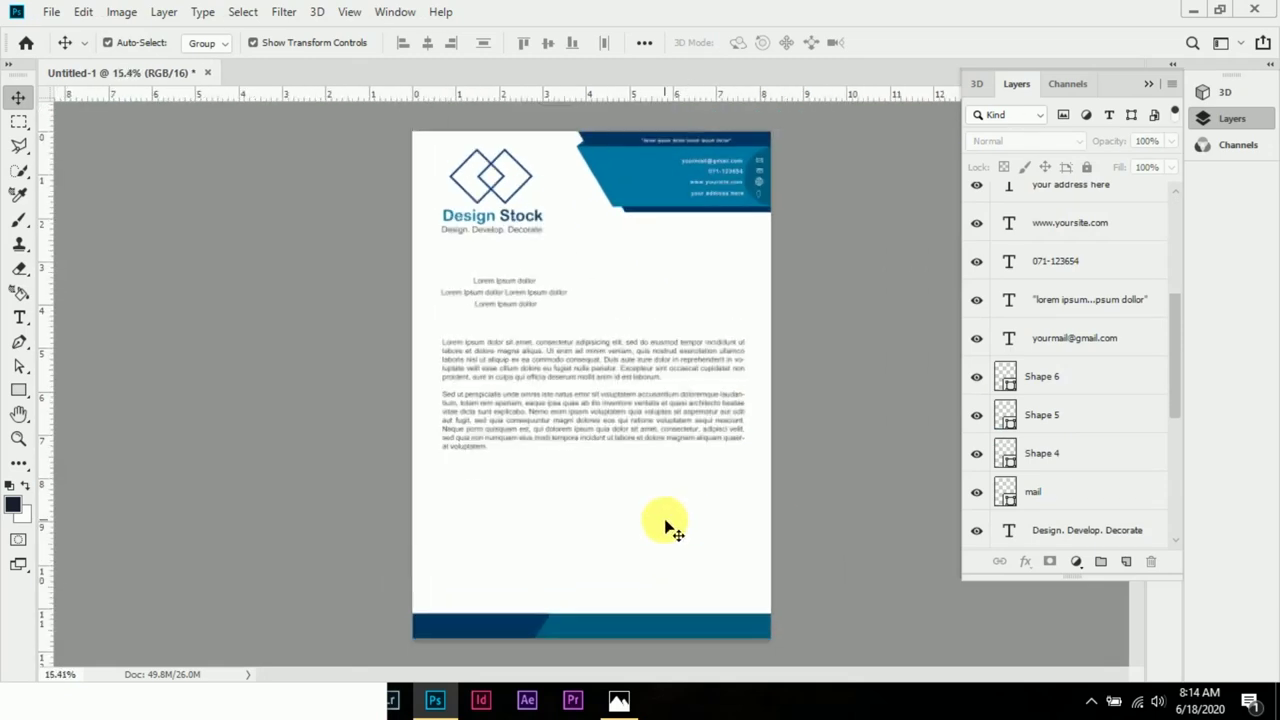
pyautogui.click(22, 393)
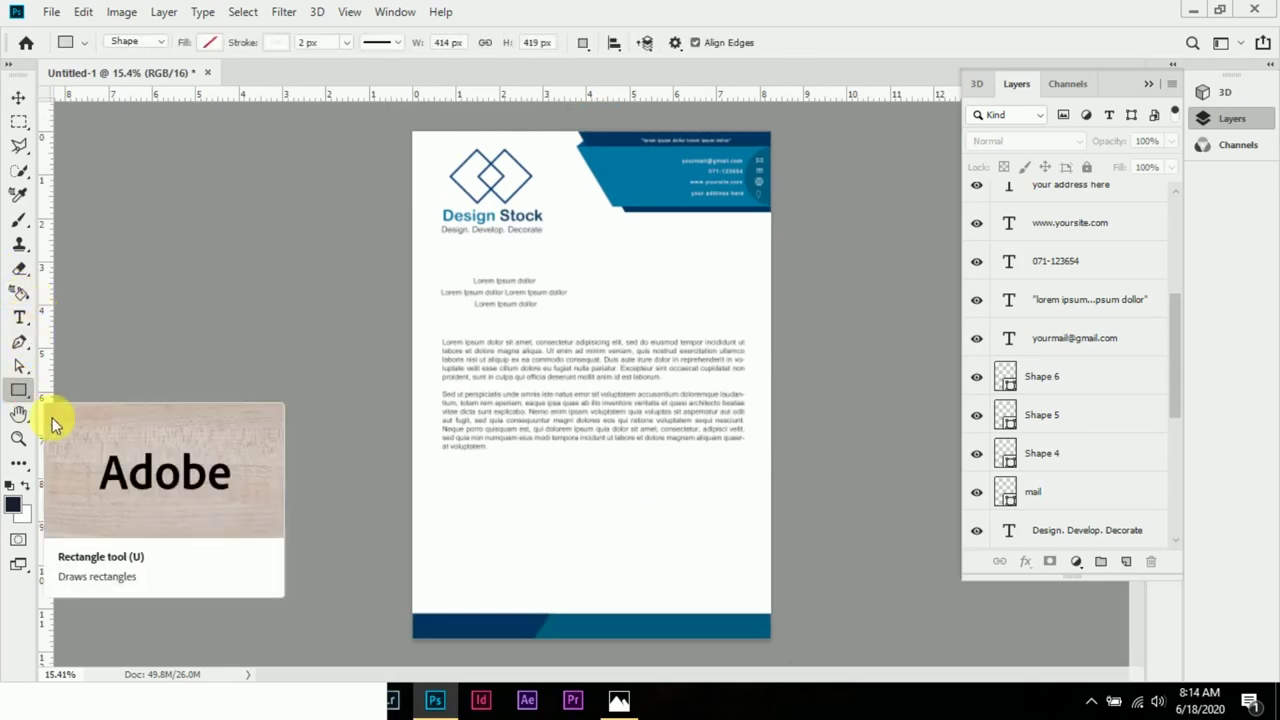
# - Draw a thin rectangle below the body text at the lower right as a signature line
pyautogui.rightClick(27, 400)
pyautogui.click(65, 391)
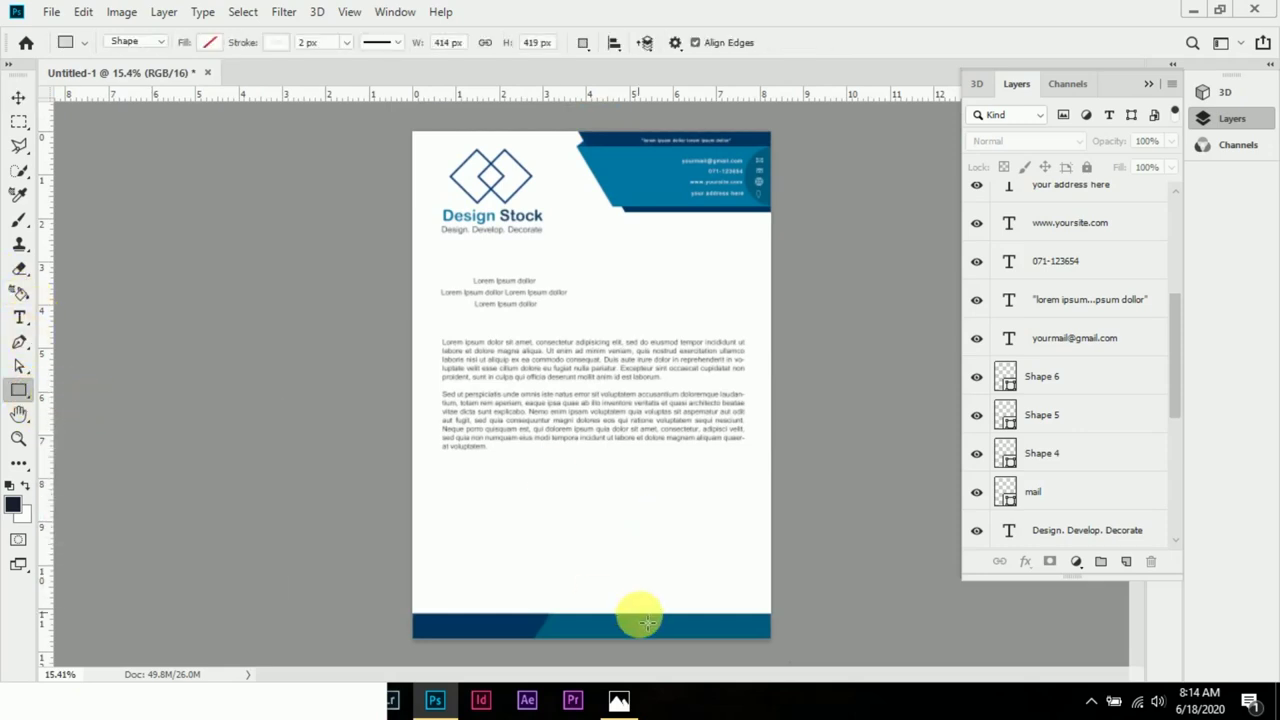
pyautogui.scroll(1, 667, 605)
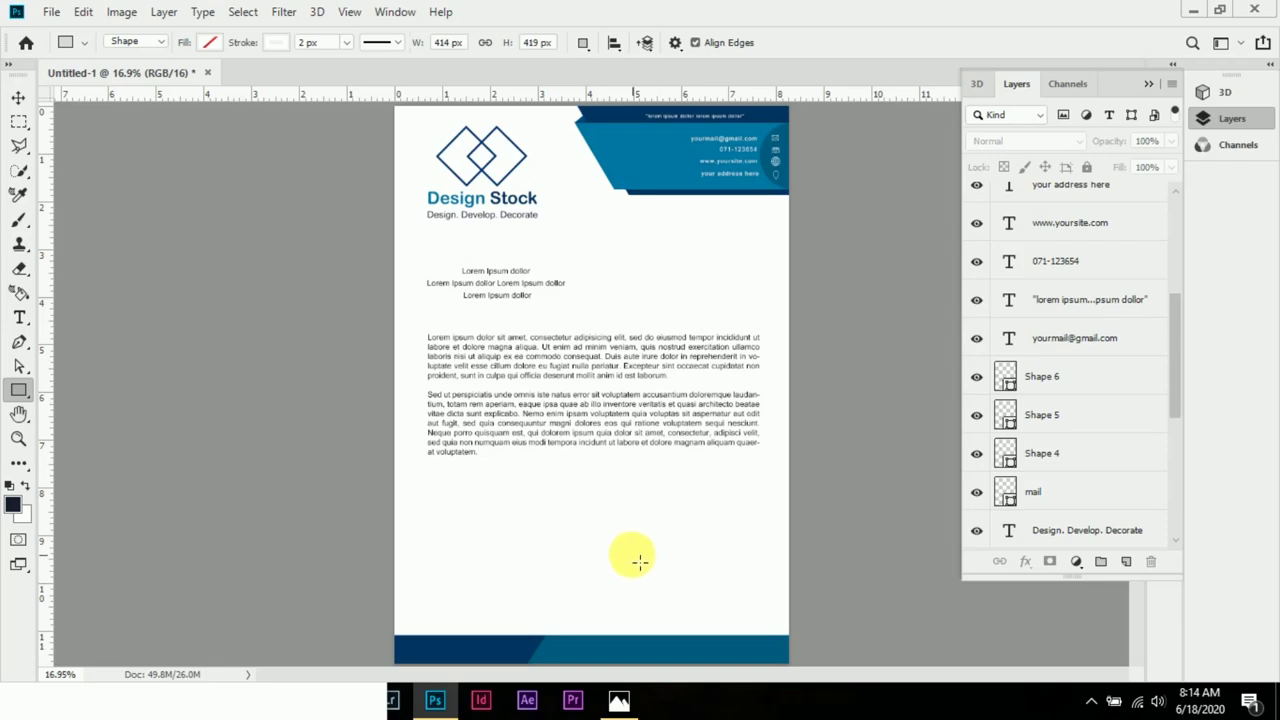
pyautogui.moveTo(628, 552); pyautogui.dragTo(785, 557)
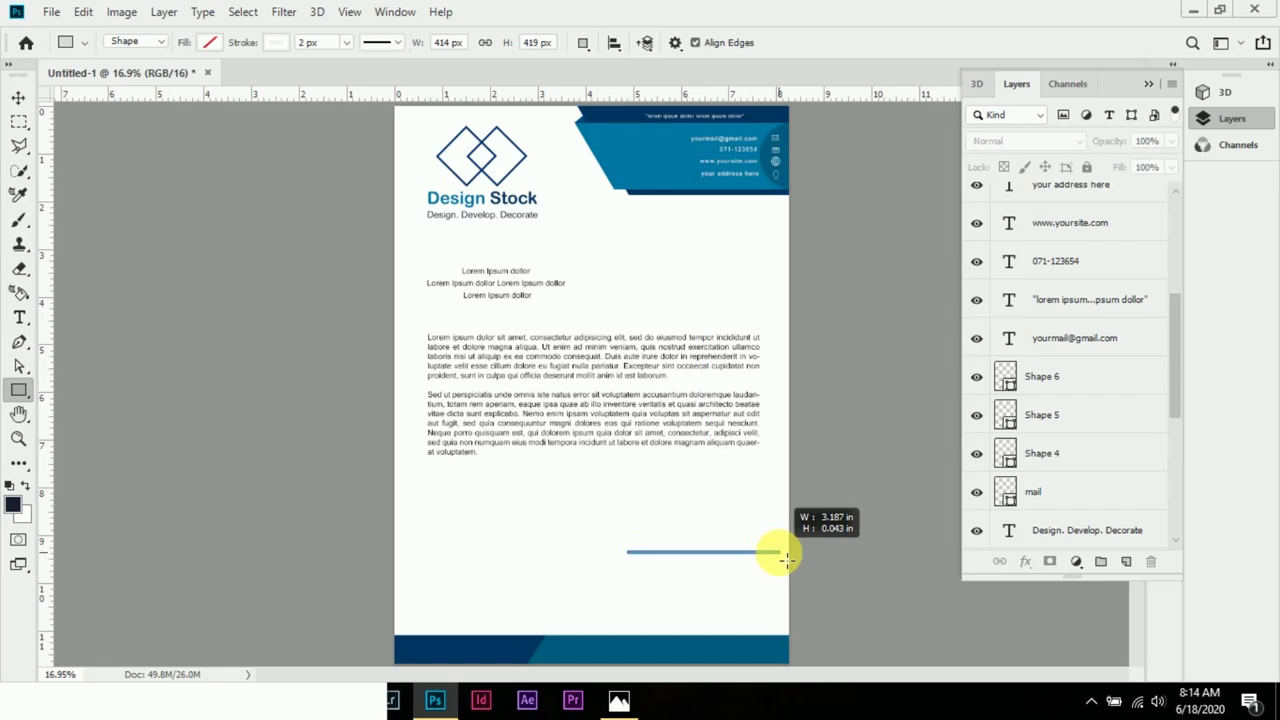
pyautogui.moveTo(787, 559); pyautogui.dragTo(782, 553)
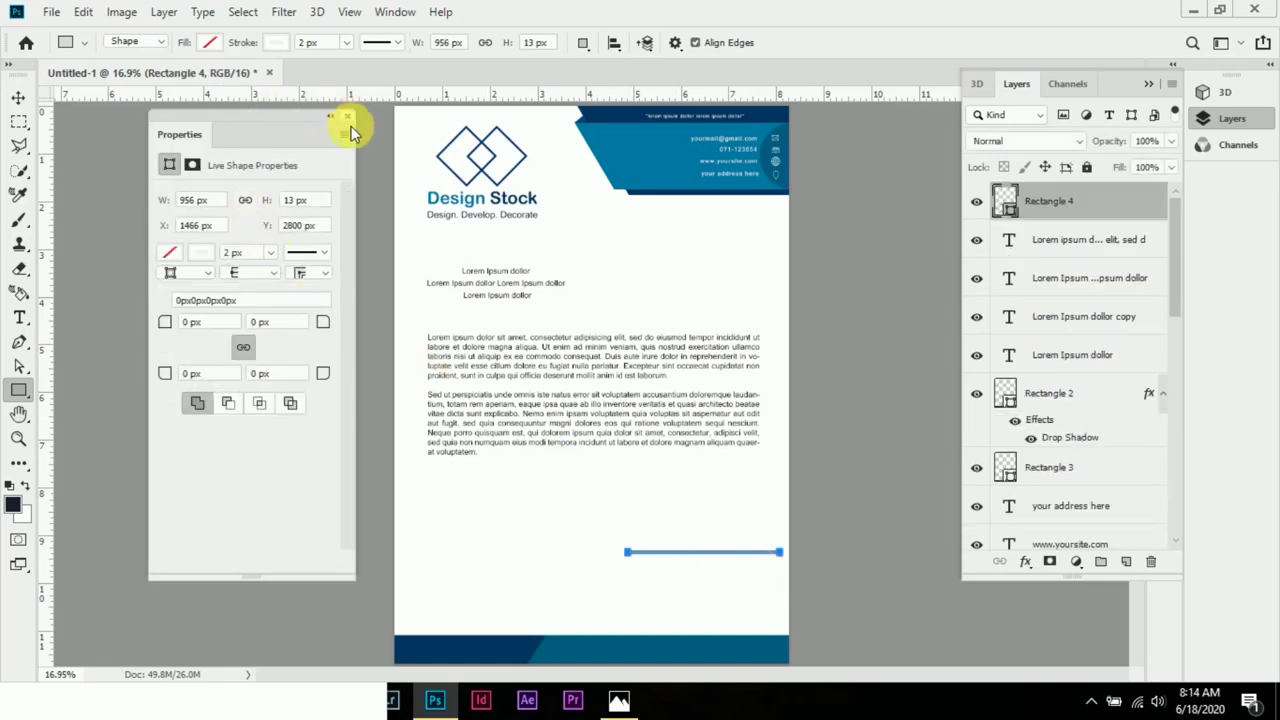
pyautogui.click(349, 120)
pyautogui.scroll(2, 777, 610)
pyautogui.scroll(2, 730, 550)
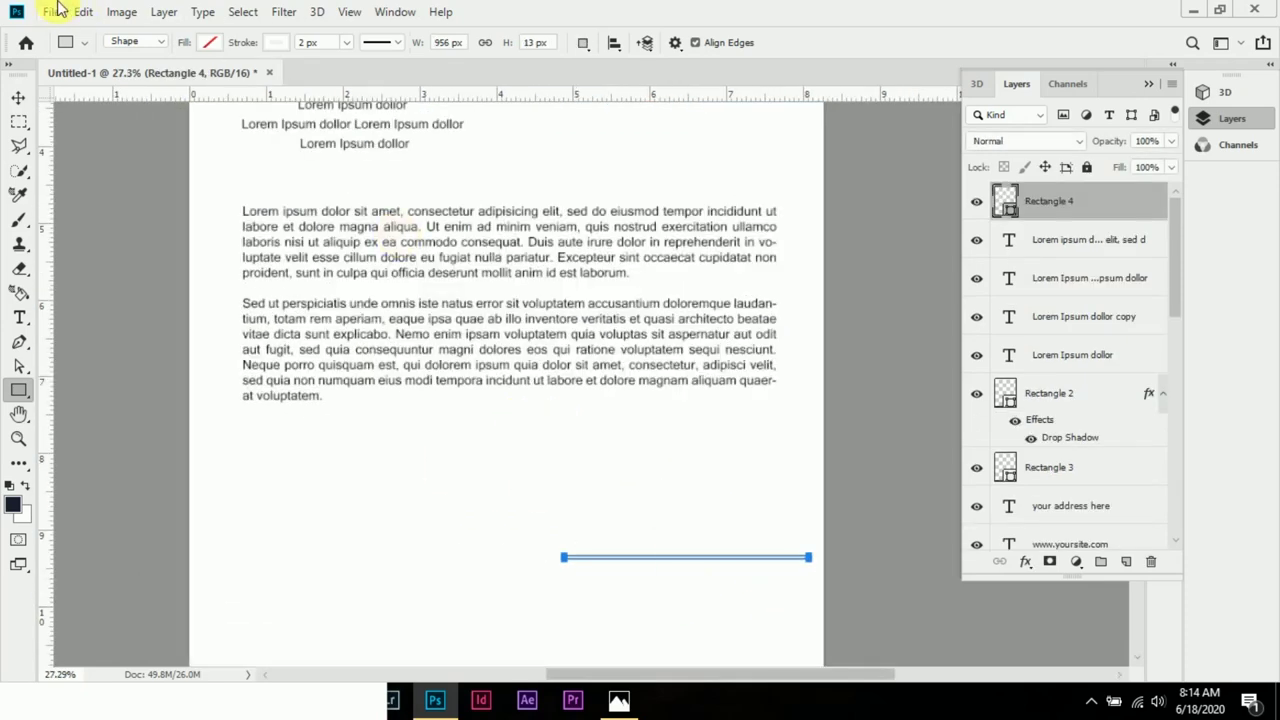
# - Give the signature line a dark navy fill and a 0 stroke width
pyautogui.click(208, 45)
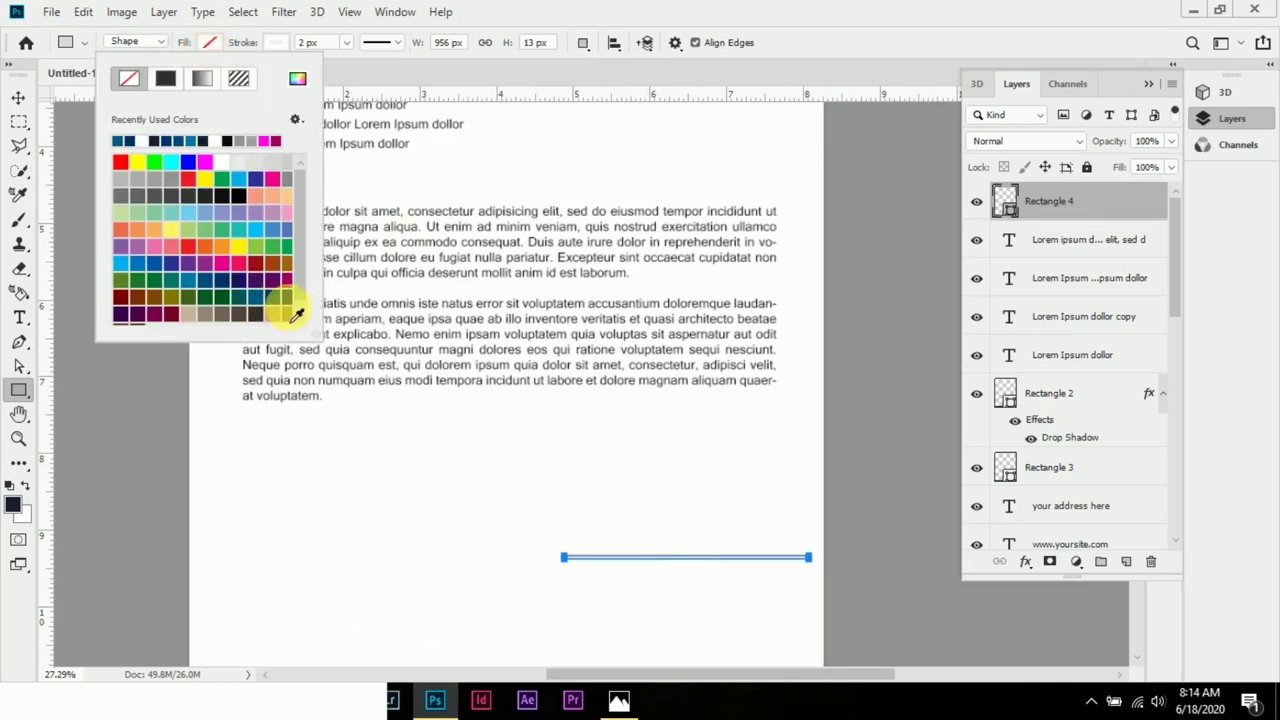
pyautogui.click(285, 300)
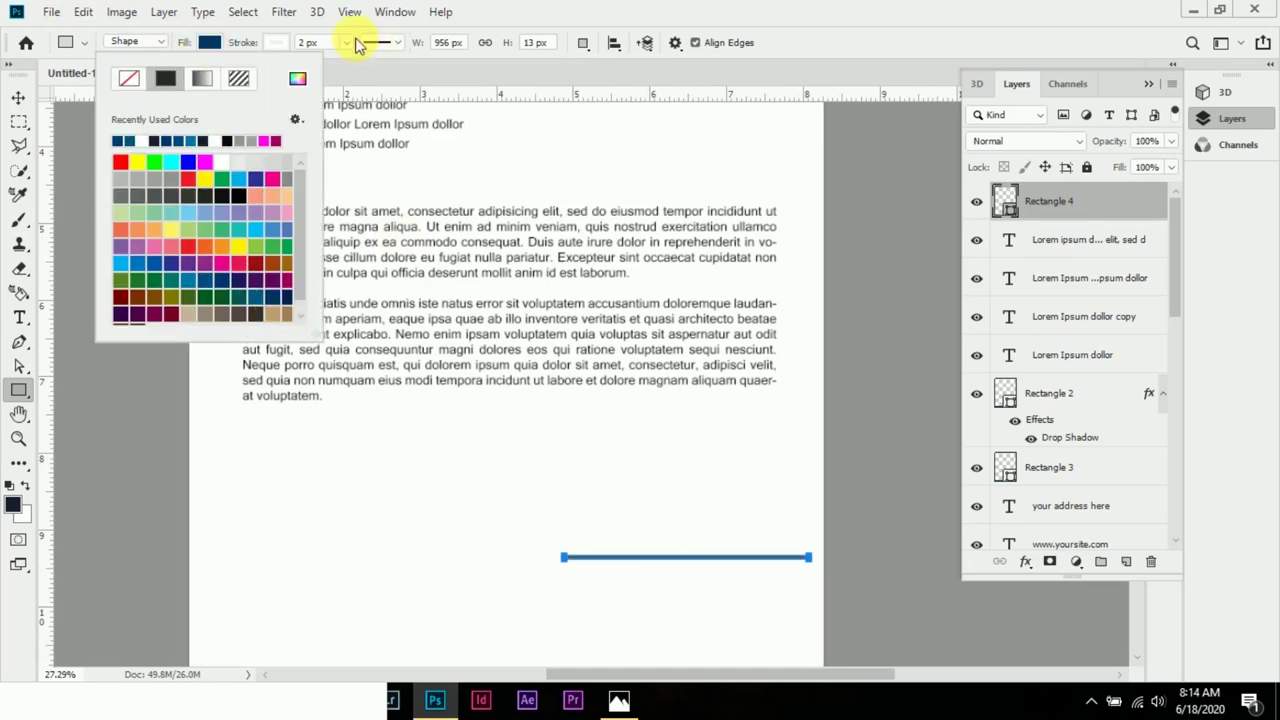
pyautogui.click(318, 42)
pyautogui.write('0')
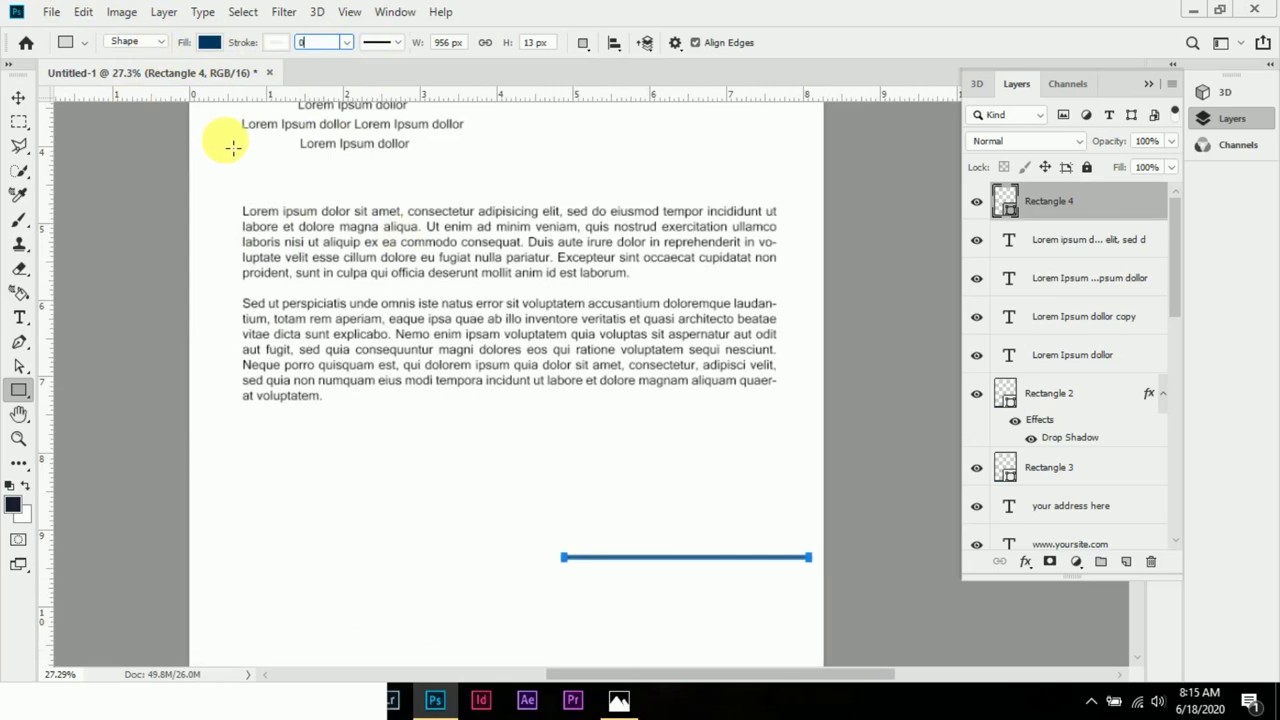
# - Shift the signature line slightly left and zoom out to view the page
pyautogui.click(18, 100)
pyautogui.click(120, 237)
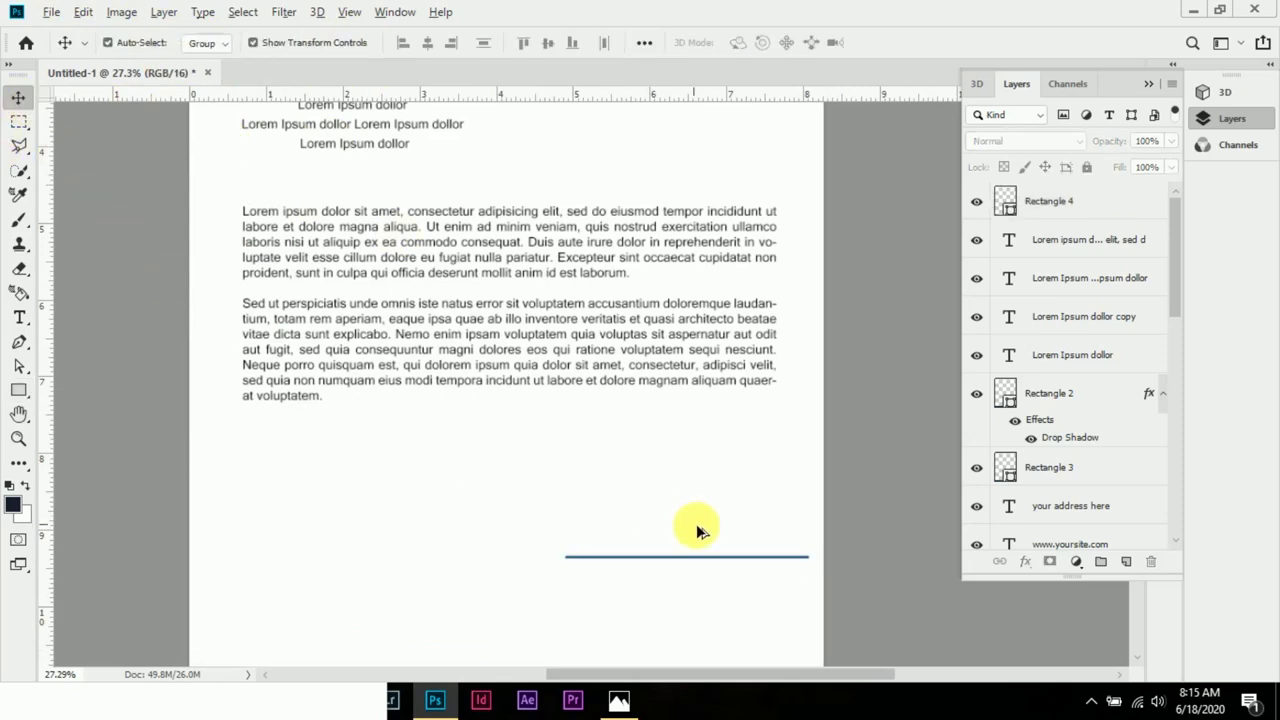
pyautogui.scroll(-1, 697, 528)
pyautogui.moveTo(672, 553); pyautogui.dragTo(654, 557)
pyautogui.click(845, 590)
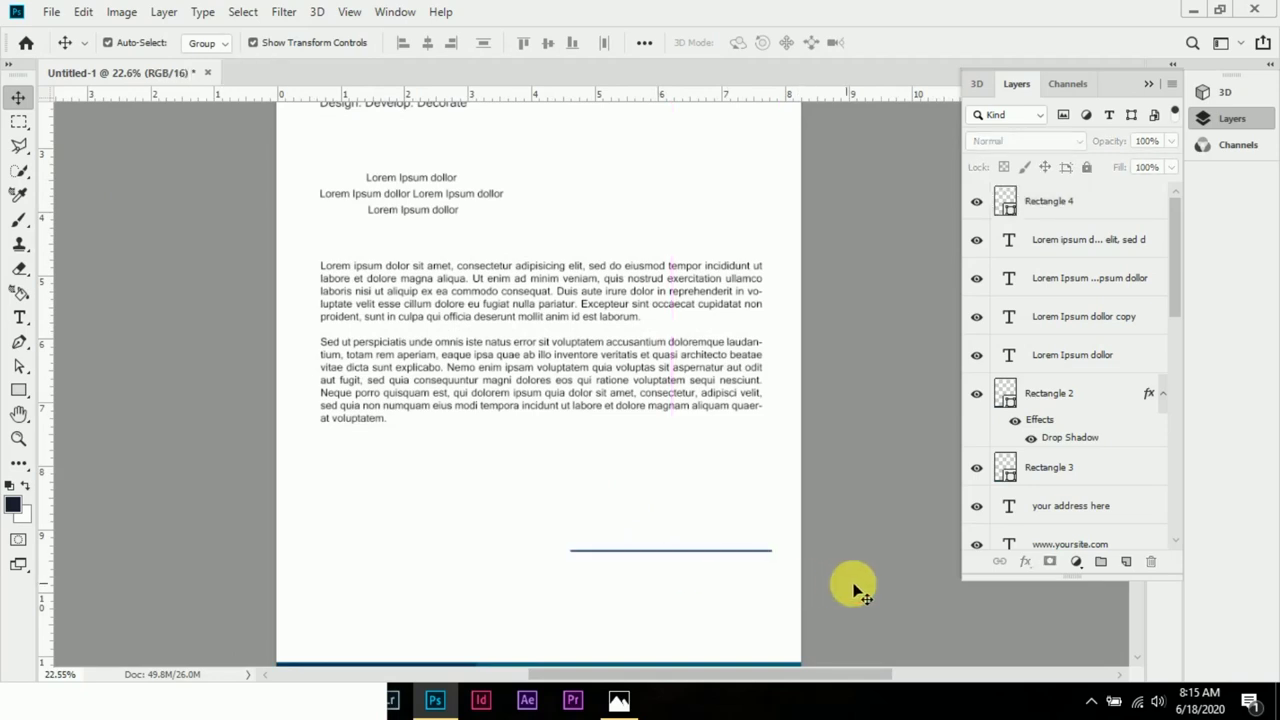
pyautogui.scroll(-2, 873, 572)
pyautogui.scroll(-1, 873, 572)
pyautogui.scroll(-1, 815, 554)
pyautogui.scroll(1, 686, 245)
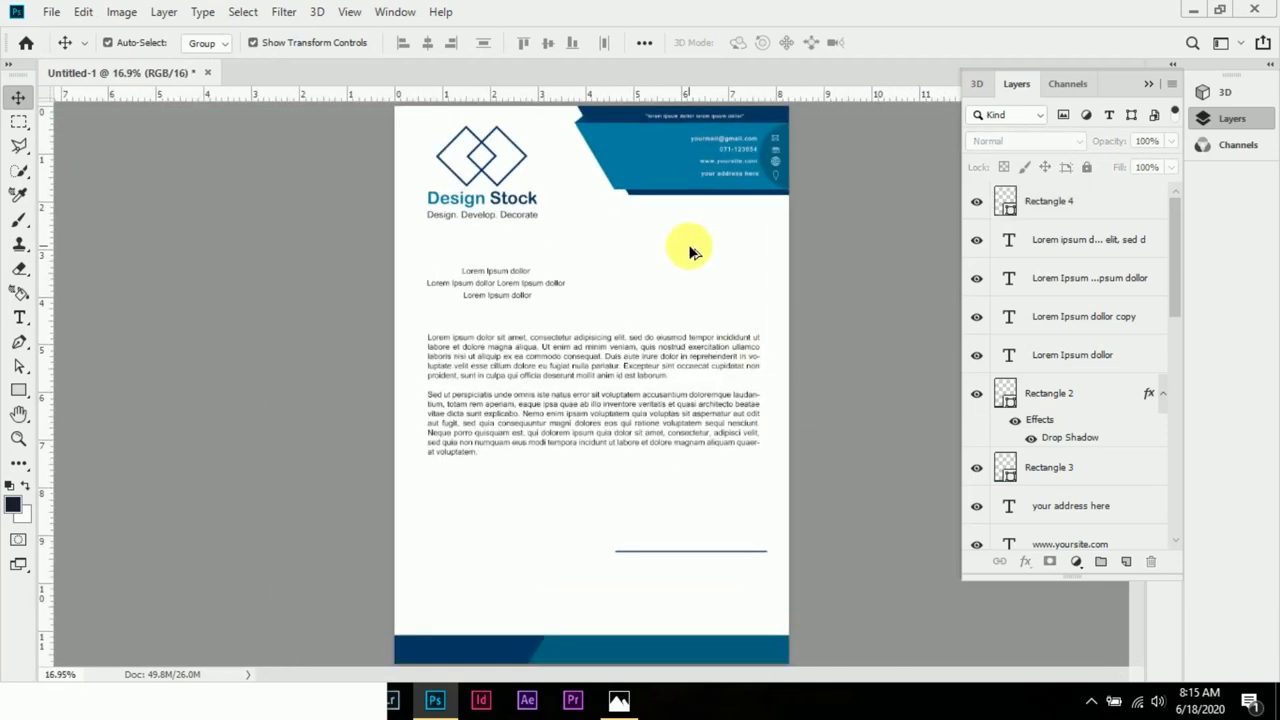
# - Alt-drag the quoted header line downward to create a duplicate
pyautogui.click(708, 124)
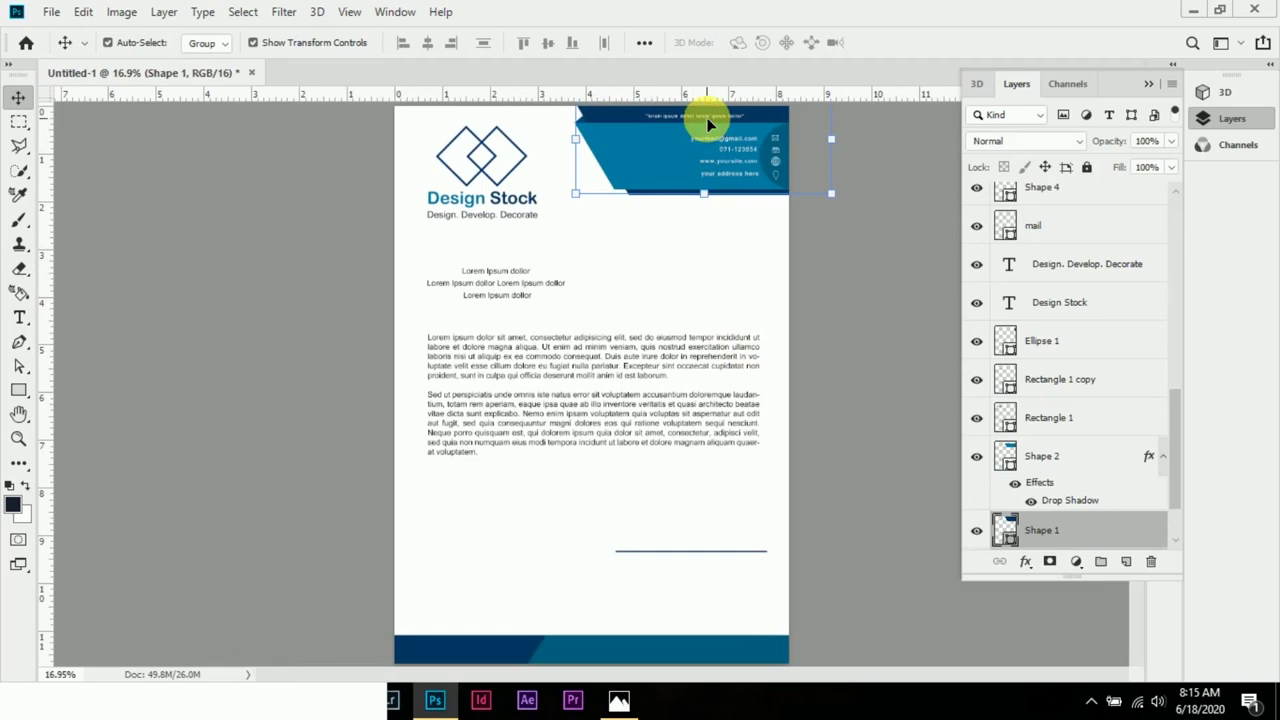
pyautogui.click(1064, 275)
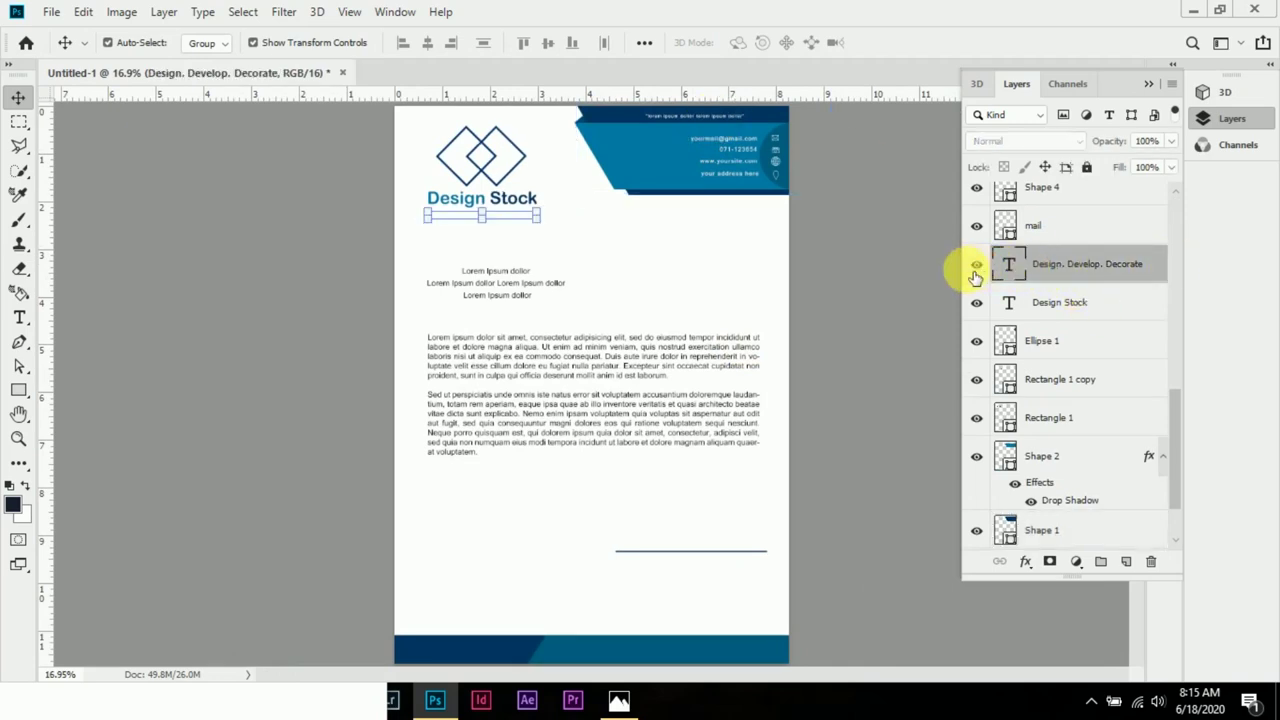
pyautogui.scroll(3, 700, 125)
pyautogui.scroll(2, 700, 170)
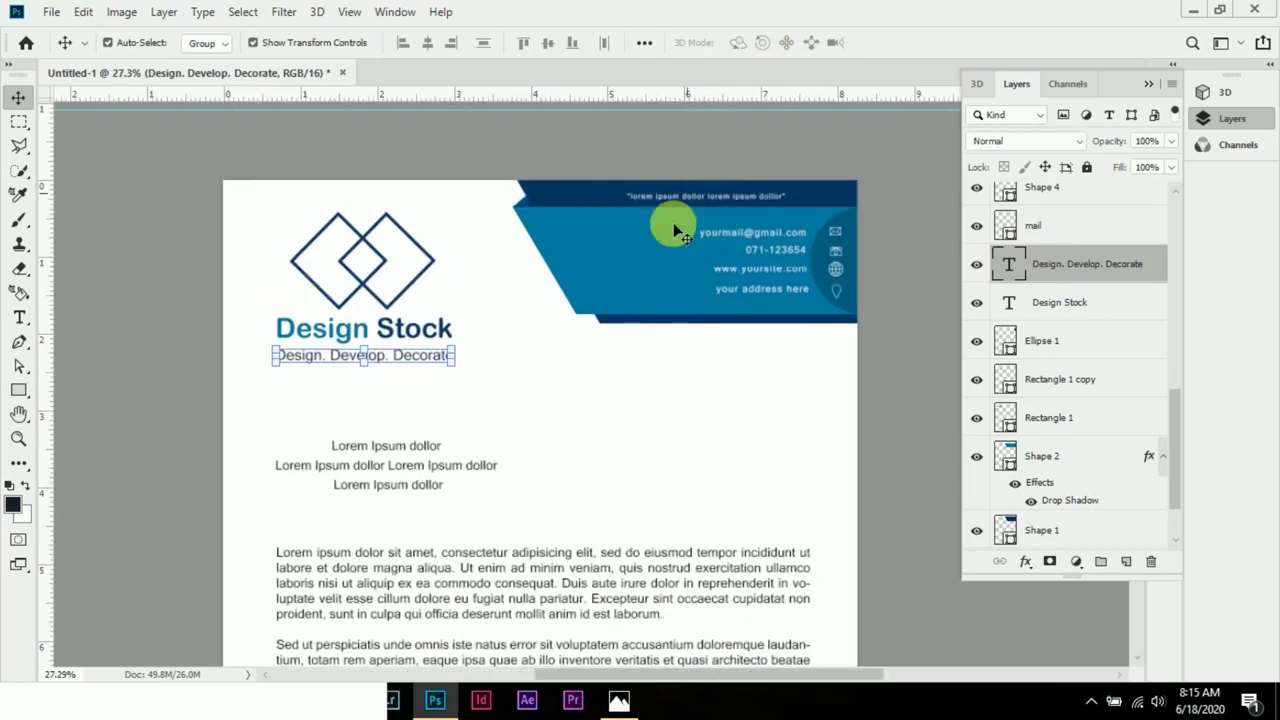
pyautogui.scroll(2, 690, 200)
pyautogui.click(715, 196)
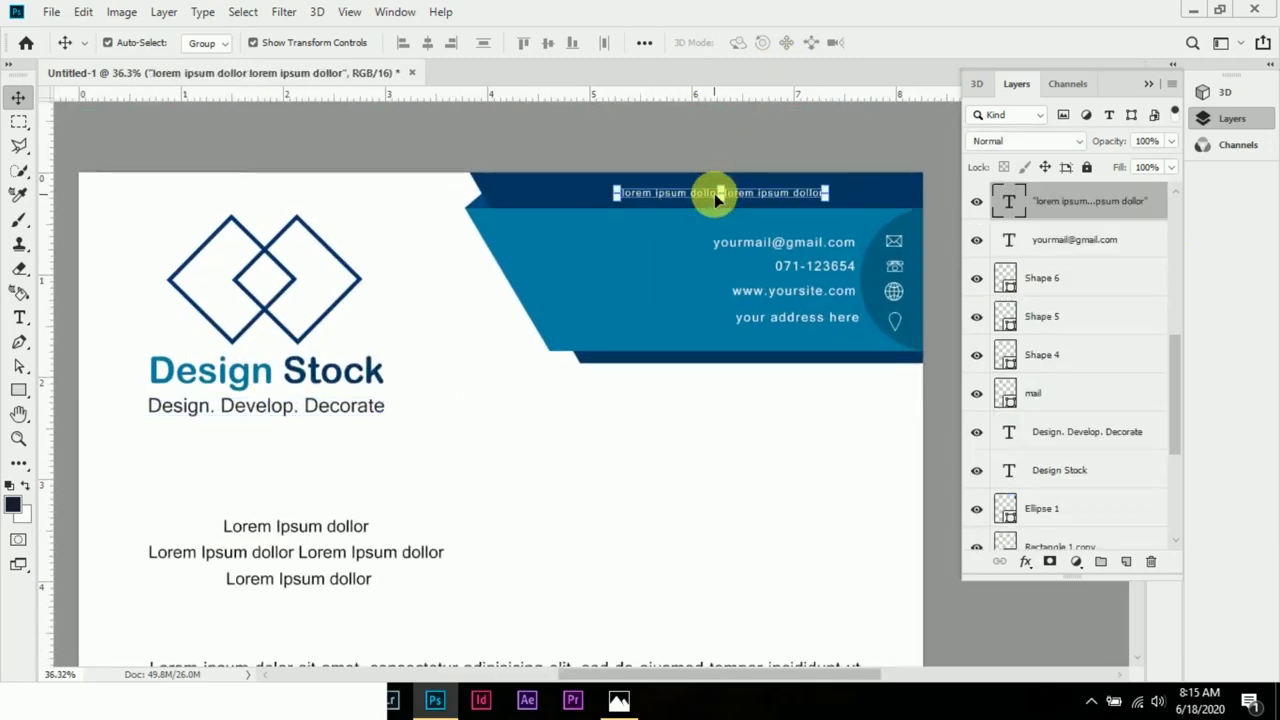
pyautogui.moveTo(707, 196); pyautogui.dragTo(661, 610)
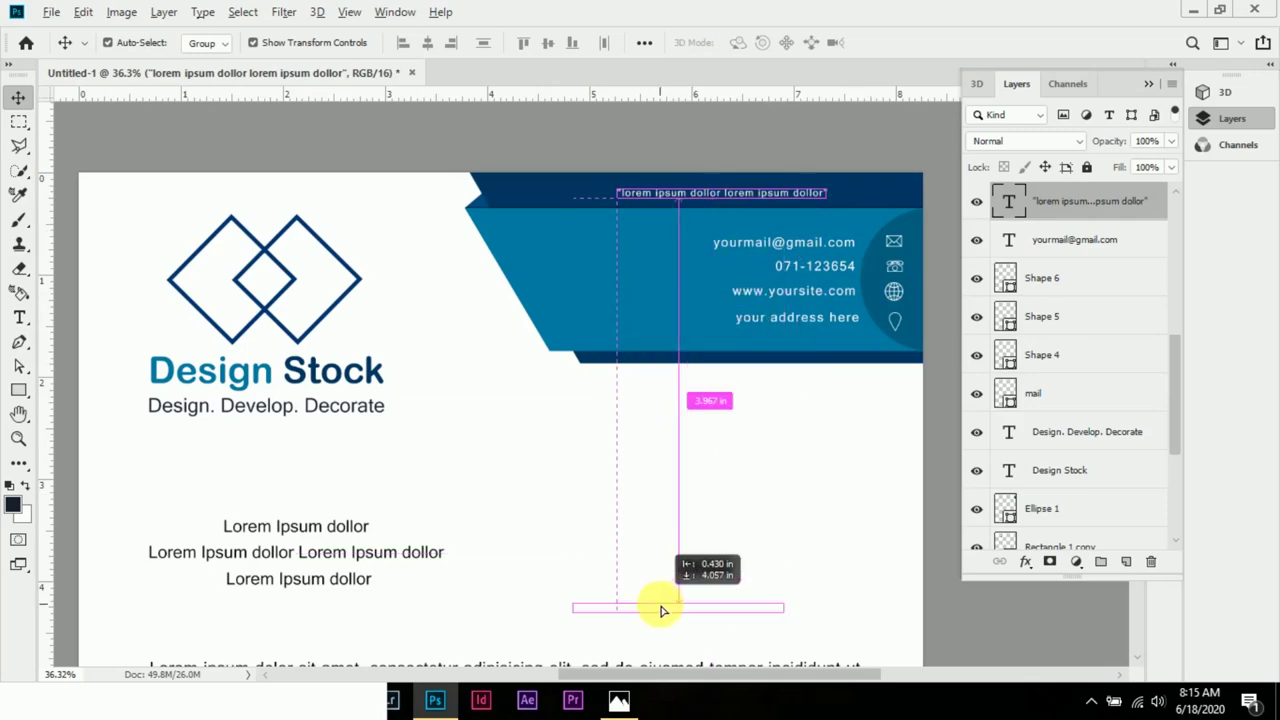
# - Place the quote copy onto the blue footer bar at the page bottom
pyautogui.scroll(-3, 700, 580)
pyautogui.scroll(-2, 720, 500)
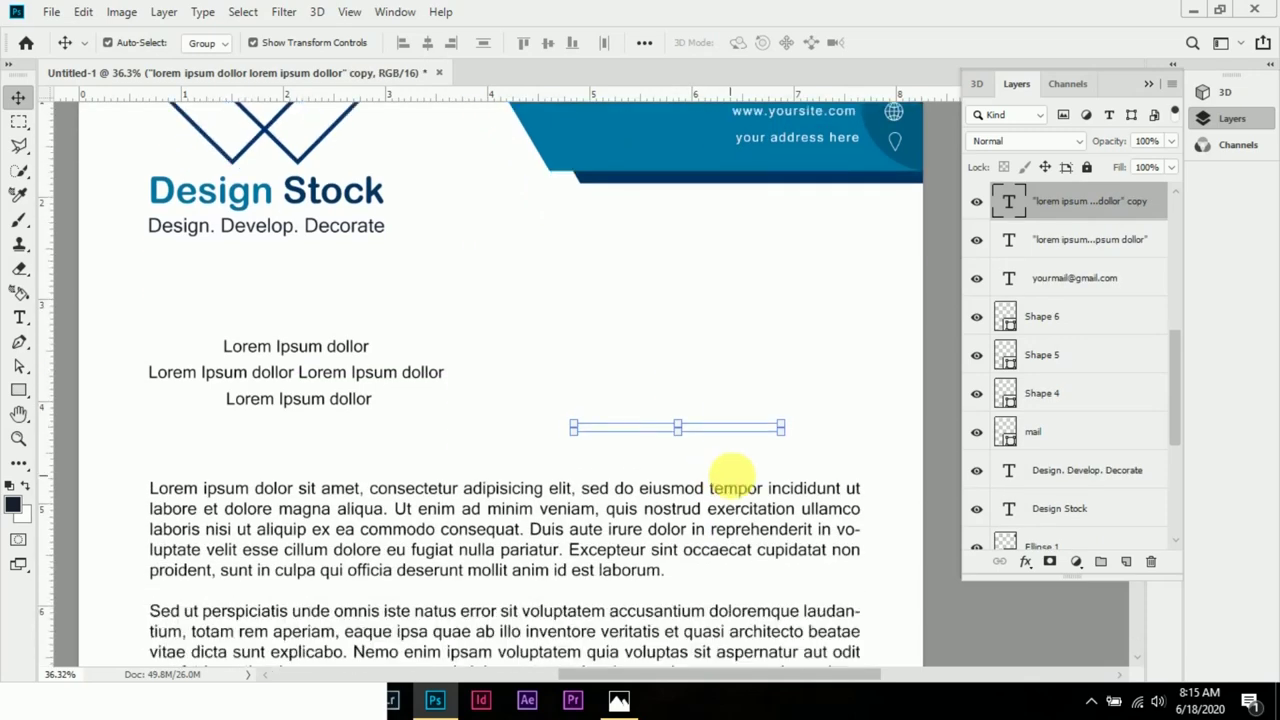
pyautogui.scroll(-2, 740, 485)
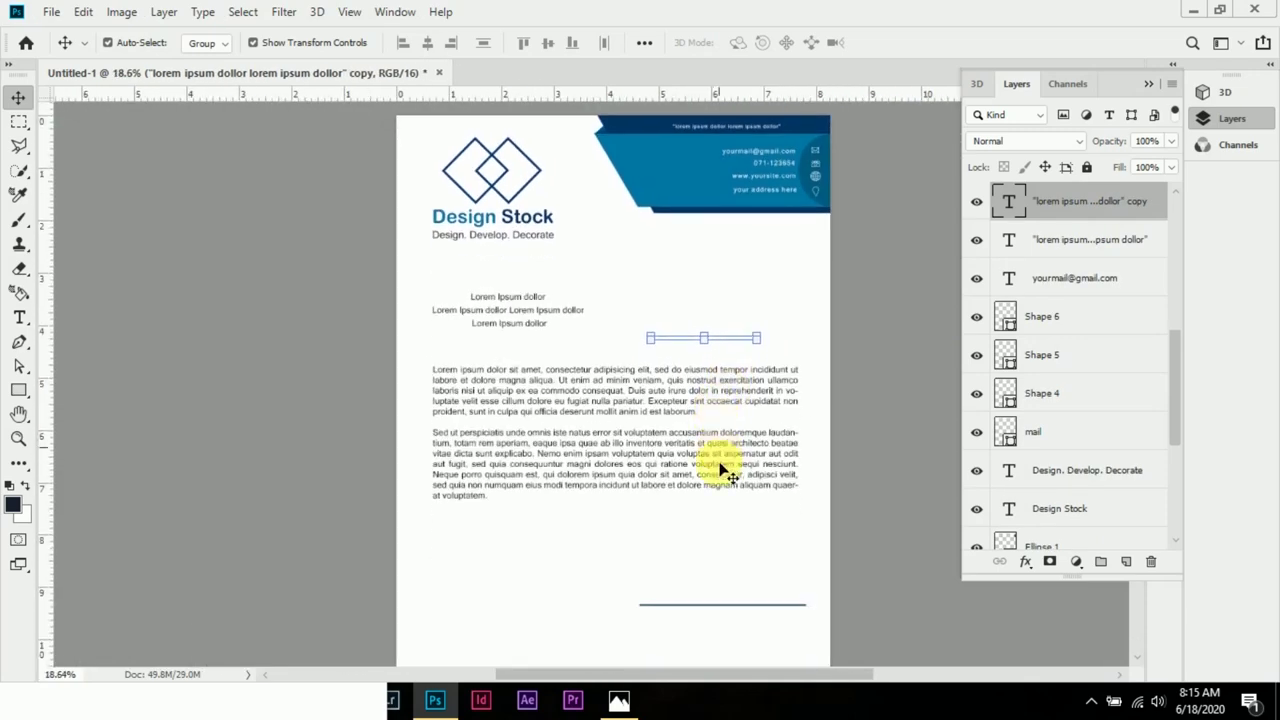
pyautogui.scroll(-2, 725, 450)
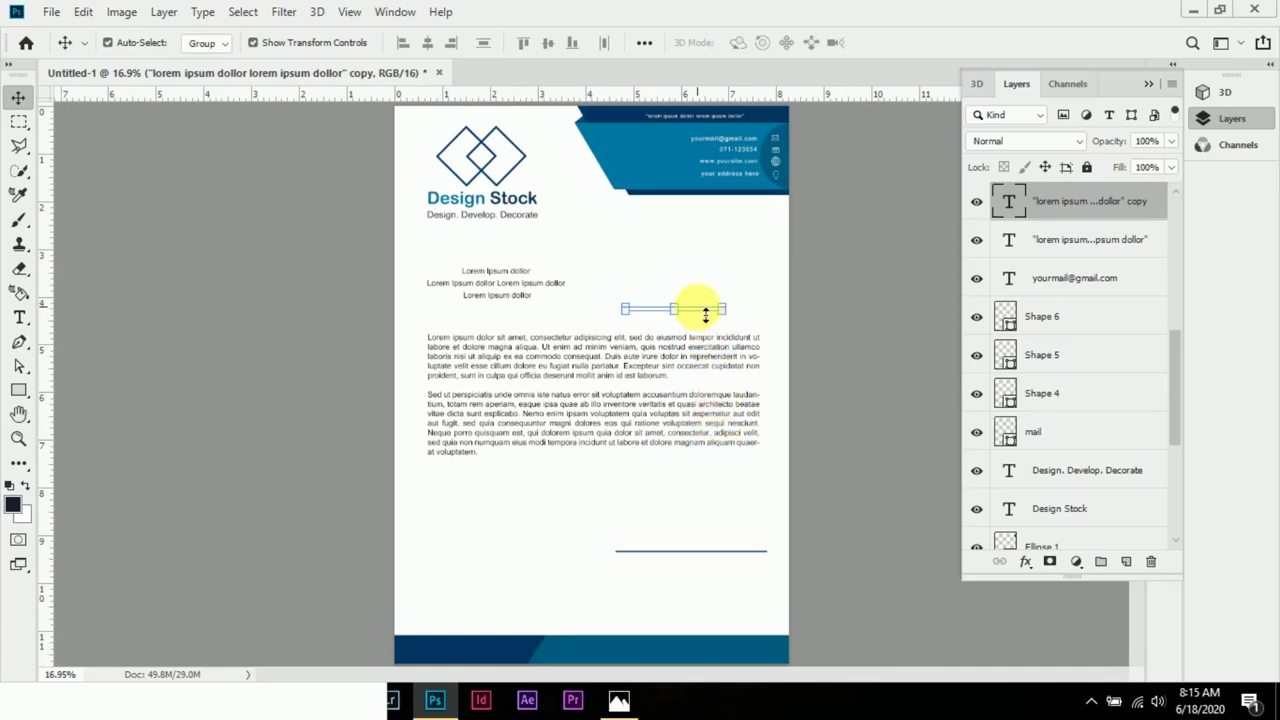
pyautogui.moveTo(703, 316); pyautogui.dragTo(688, 657)
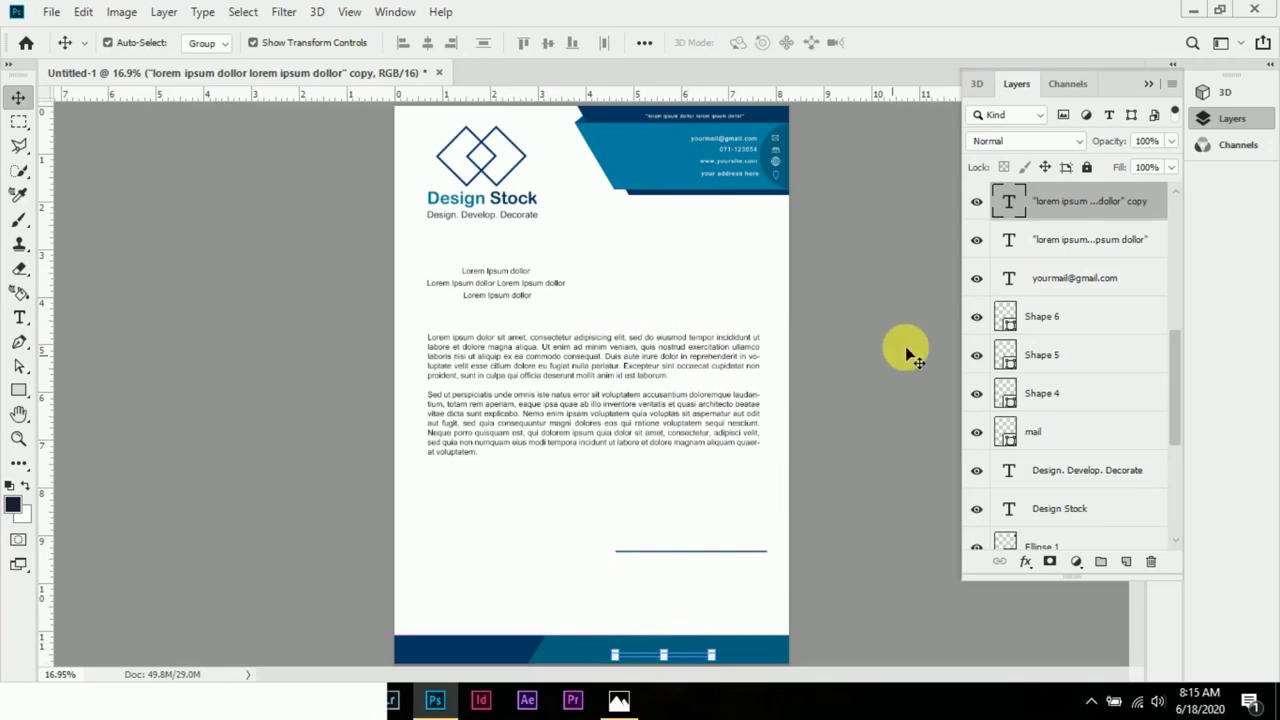
# - Raise the quote copy layer above Rectangle 2 in the Layers panel
pyautogui.scroll(2, 1045, 280)
pyautogui.scroll(2, 1070, 310)
pyautogui.moveTo(1060, 355); pyautogui.dragTo(1060, 224)
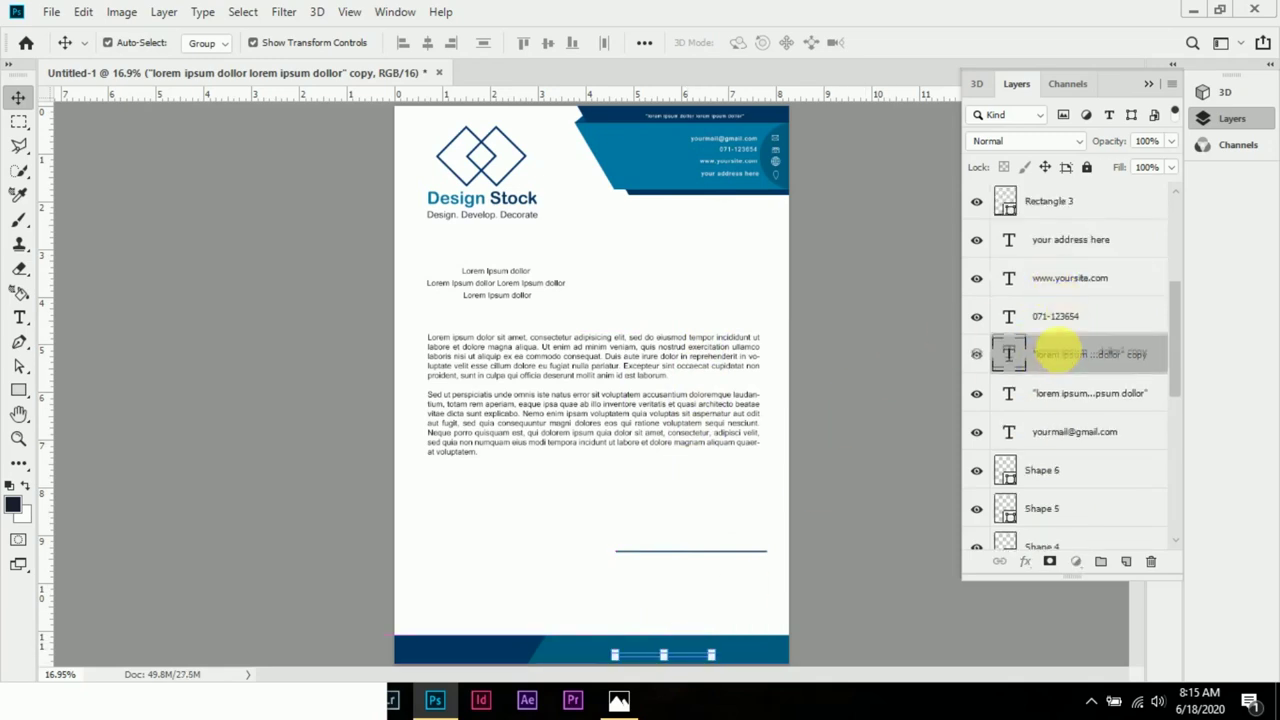
pyautogui.scroll(3, 1065, 280)
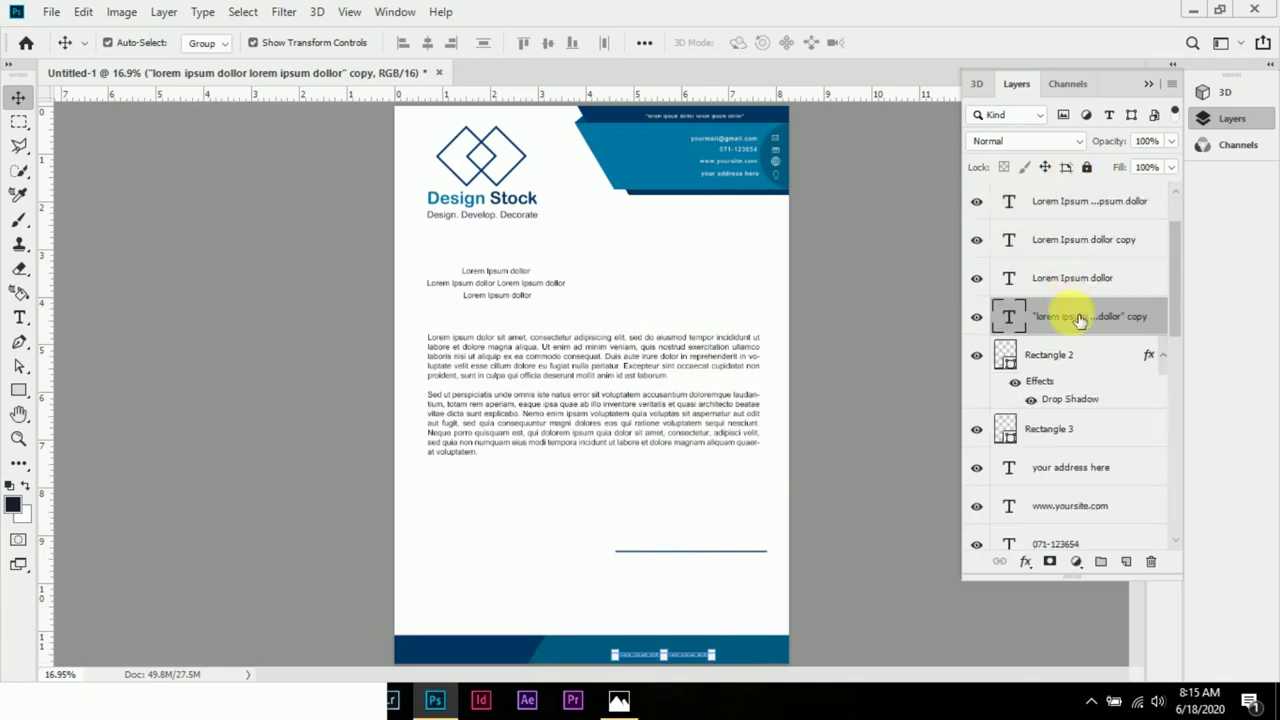
pyautogui.moveTo(1073, 330); pyautogui.dragTo(1071, 212)
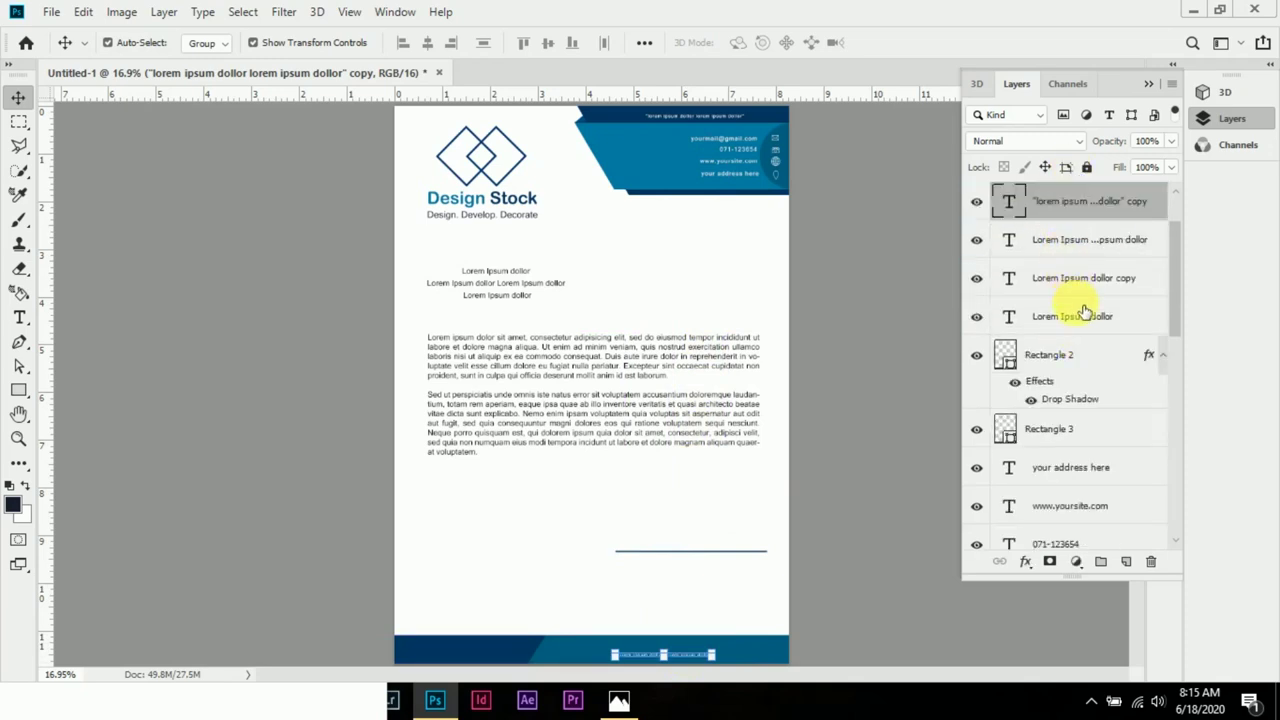
# - Nudge the footer quote so it settles within the teal bar
pyautogui.scroll(2, 1085, 313)
pyautogui.scroll(1, 697, 619)
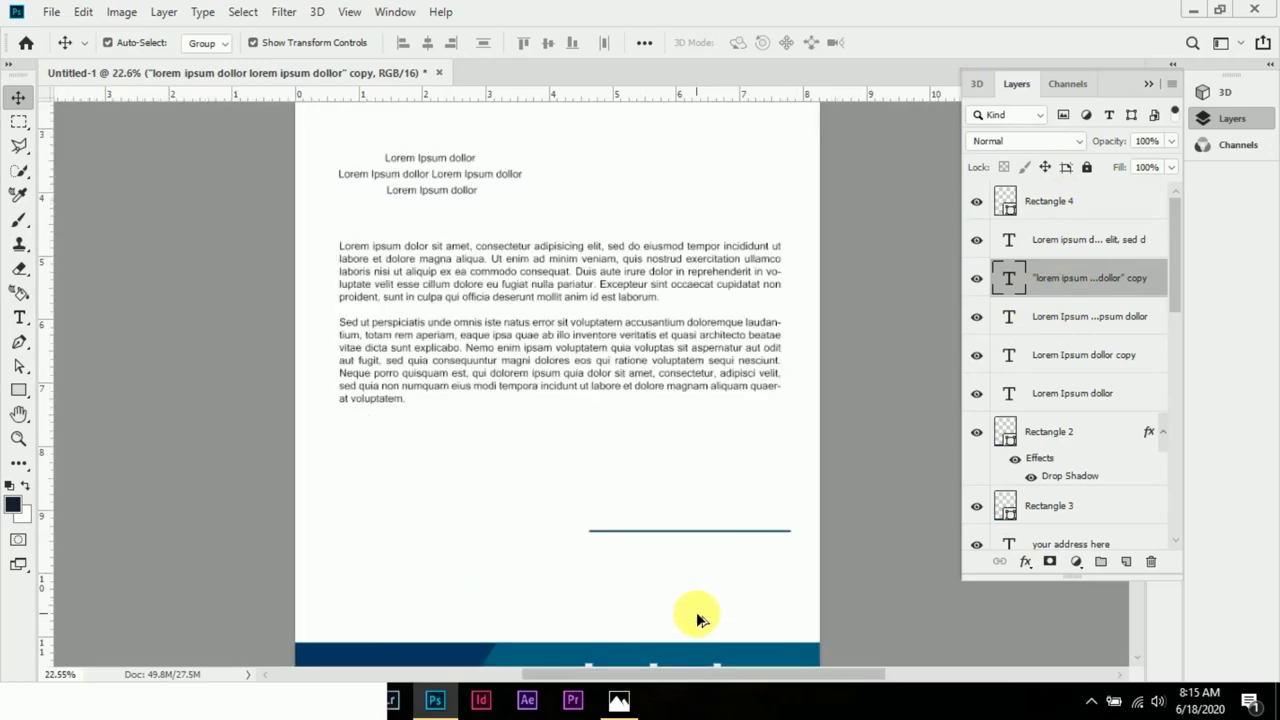
pyautogui.scroll(1, 697, 619)
pyautogui.scroll(-1, 857, 657)
pyautogui.scroll(-2, 729, 591)
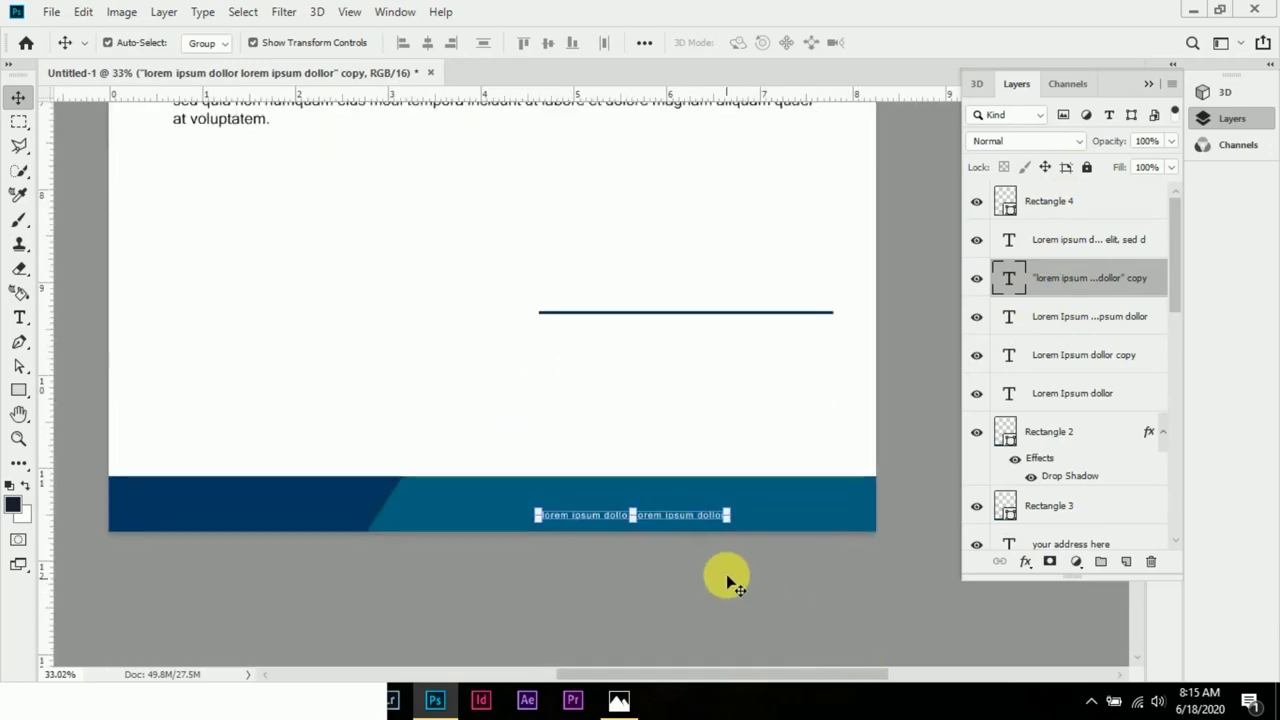
pyautogui.scroll(1, 714, 571)
pyautogui.scroll(1, 706, 577)
pyautogui.scroll(1, 706, 577)
pyautogui.moveTo(660, 460); pyautogui.dragTo(666, 450)
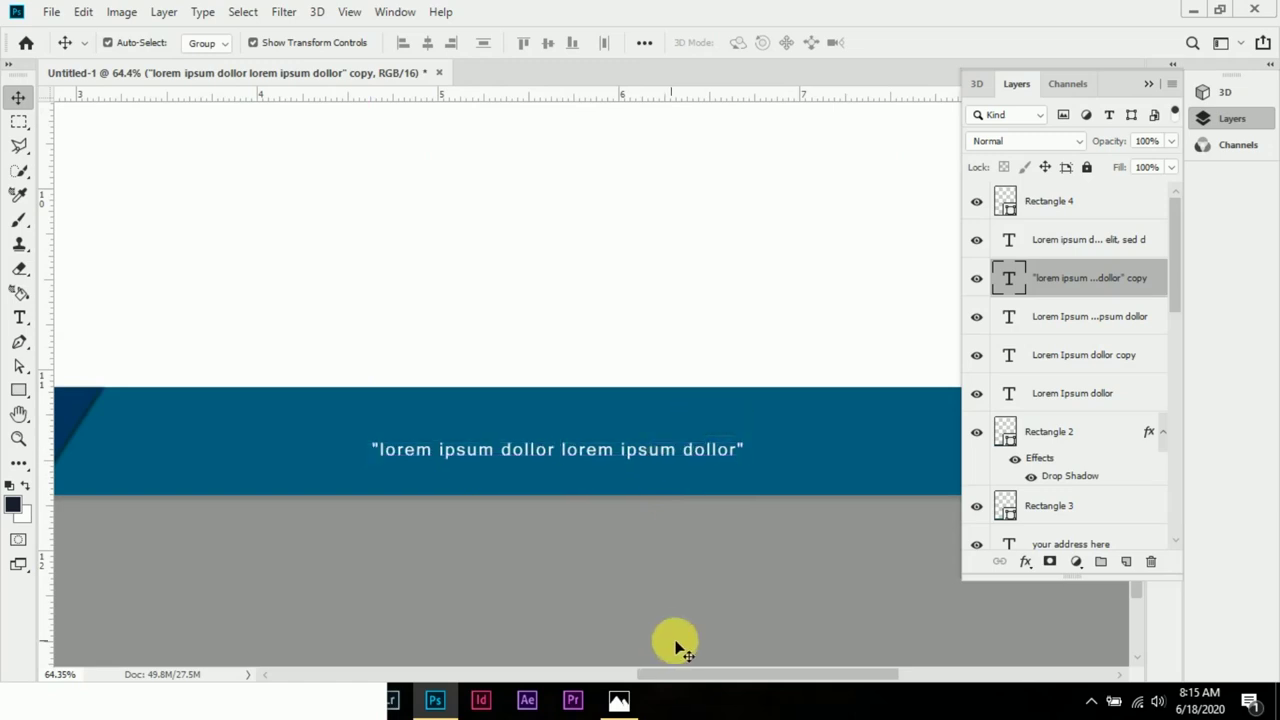
pyautogui.click(674, 643)
pyautogui.scroll(-1, 666, 600)
pyautogui.scroll(-2, 667, 607)
pyautogui.scroll(-1, 664, 603)
pyautogui.scroll(-1, 654, 609)
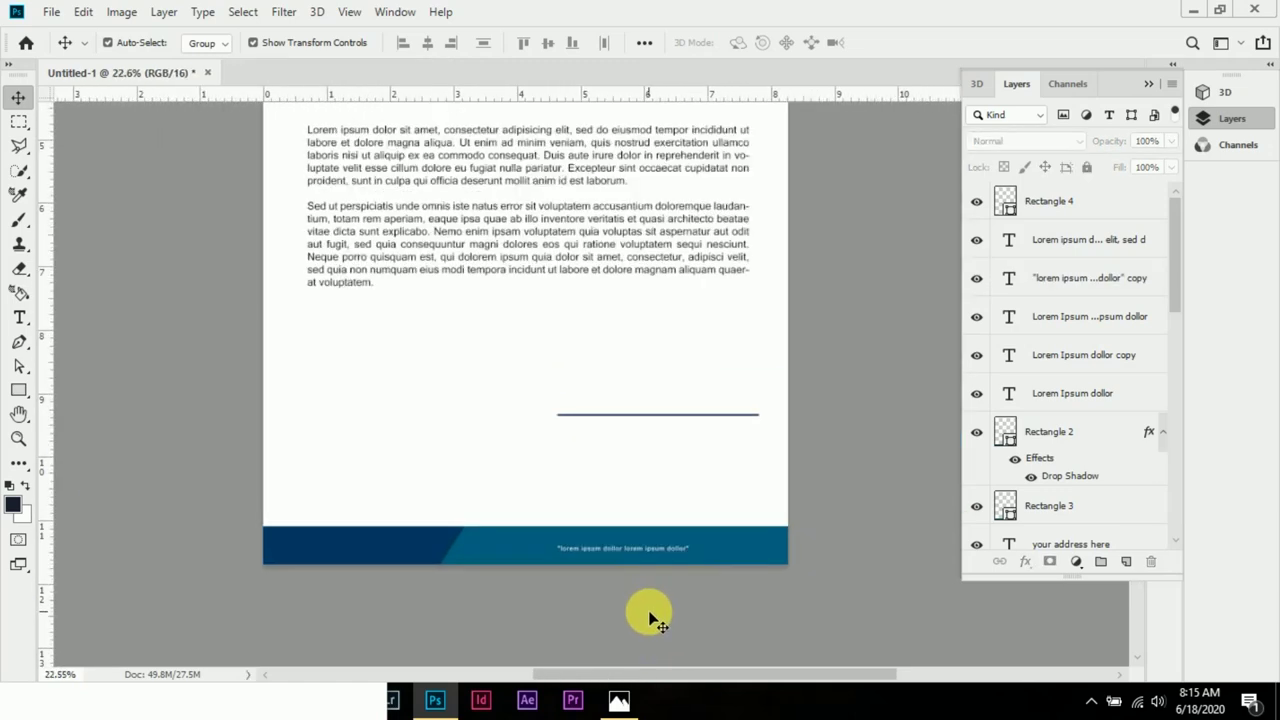
pyautogui.scroll(1, 640, 608)
pyautogui.scroll(1, 640, 575)
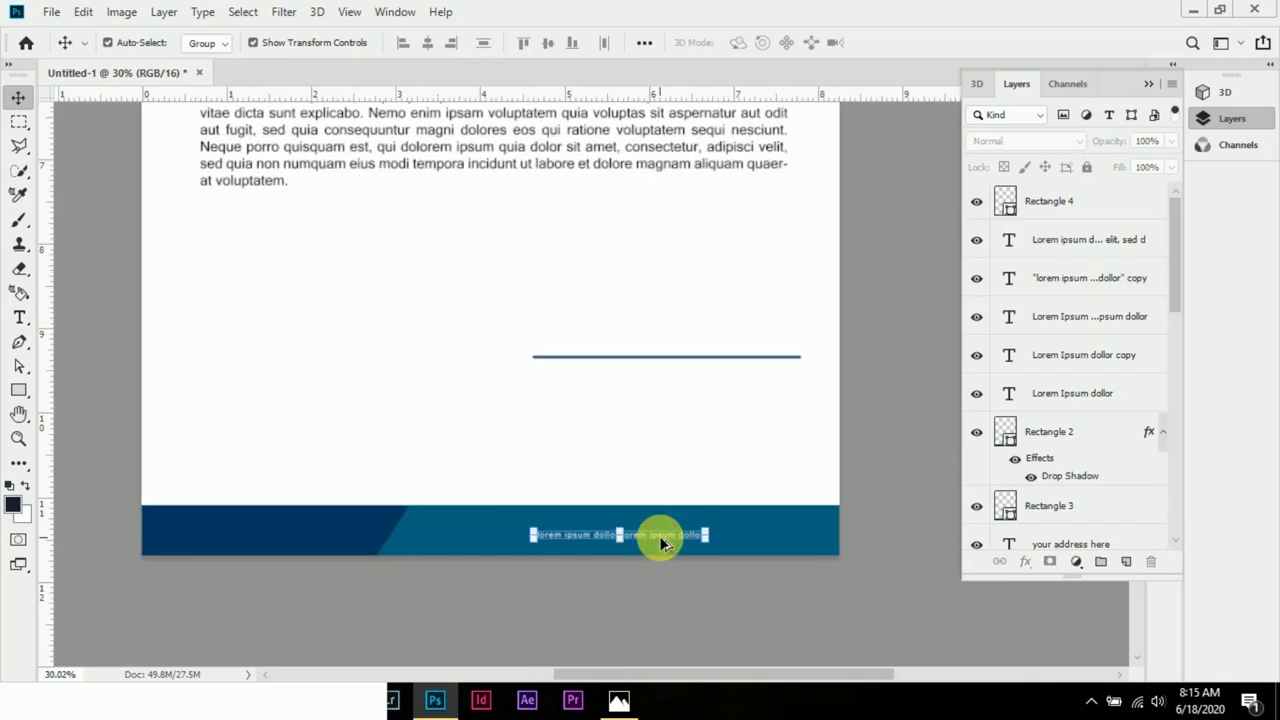
# - Set the footer quote to 12 pt and shift it left, slightly up, within the teal bar
pyautogui.doubleClick(664, 543)
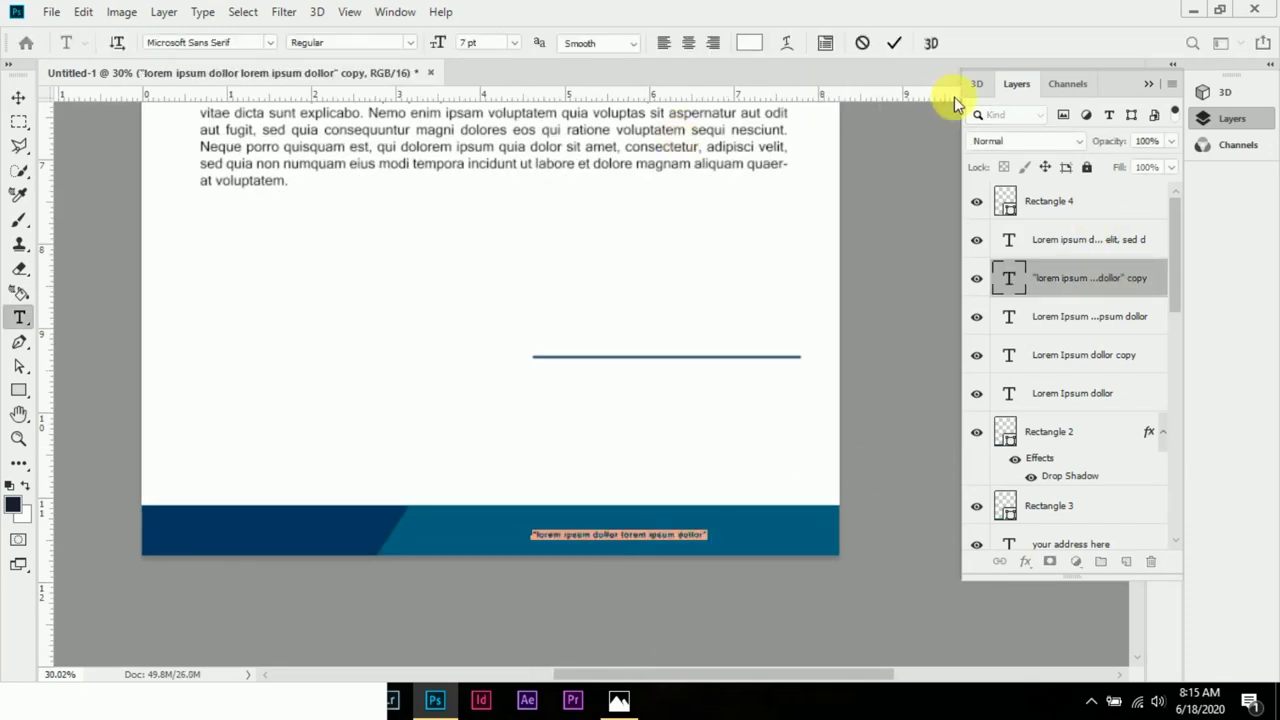
pyautogui.press('Up')
pyautogui.press('Up')
pyautogui.press('Up')
pyautogui.press('Up')
pyautogui.press('Up')
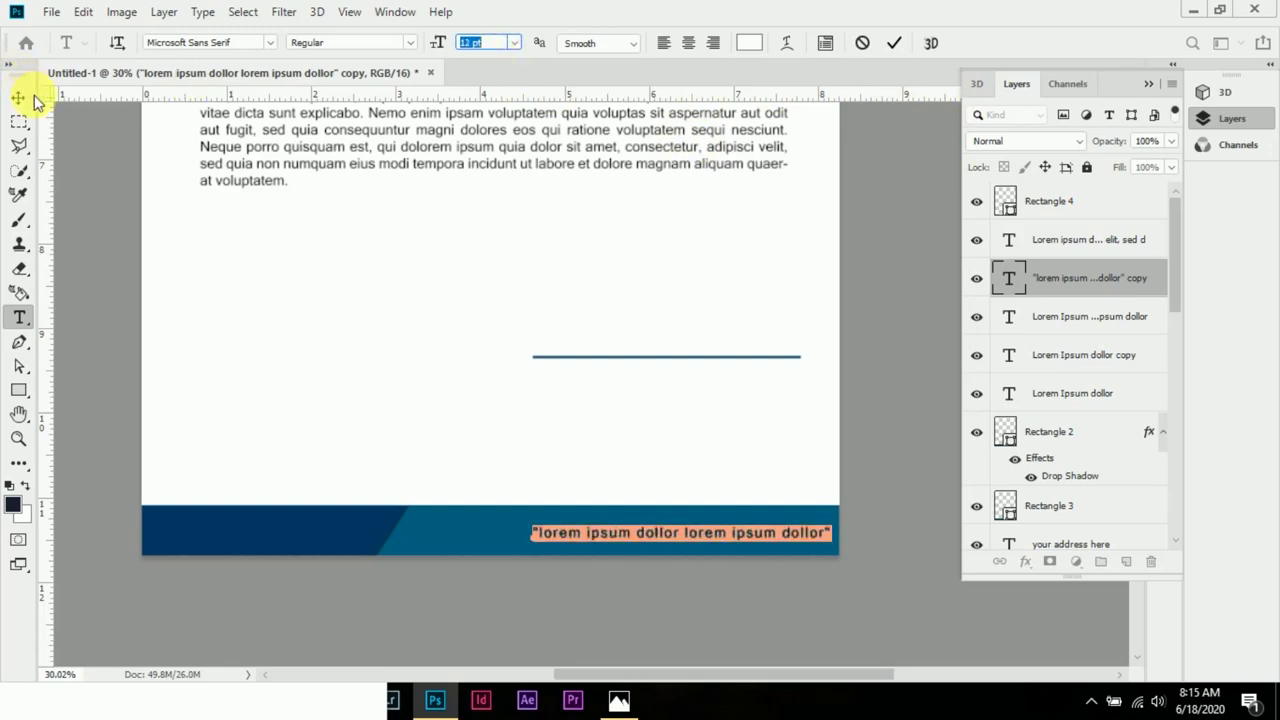
pyautogui.click(18, 97)
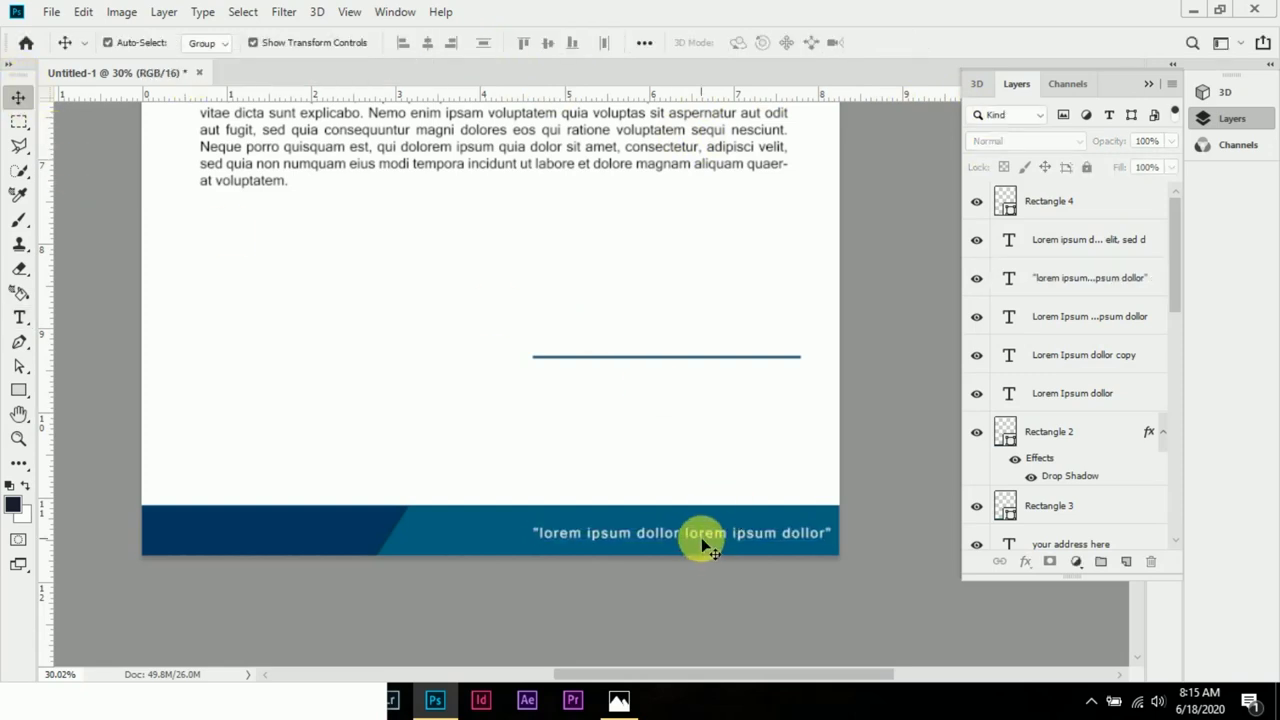
pyautogui.moveTo(700, 542); pyautogui.dragTo(640, 548)
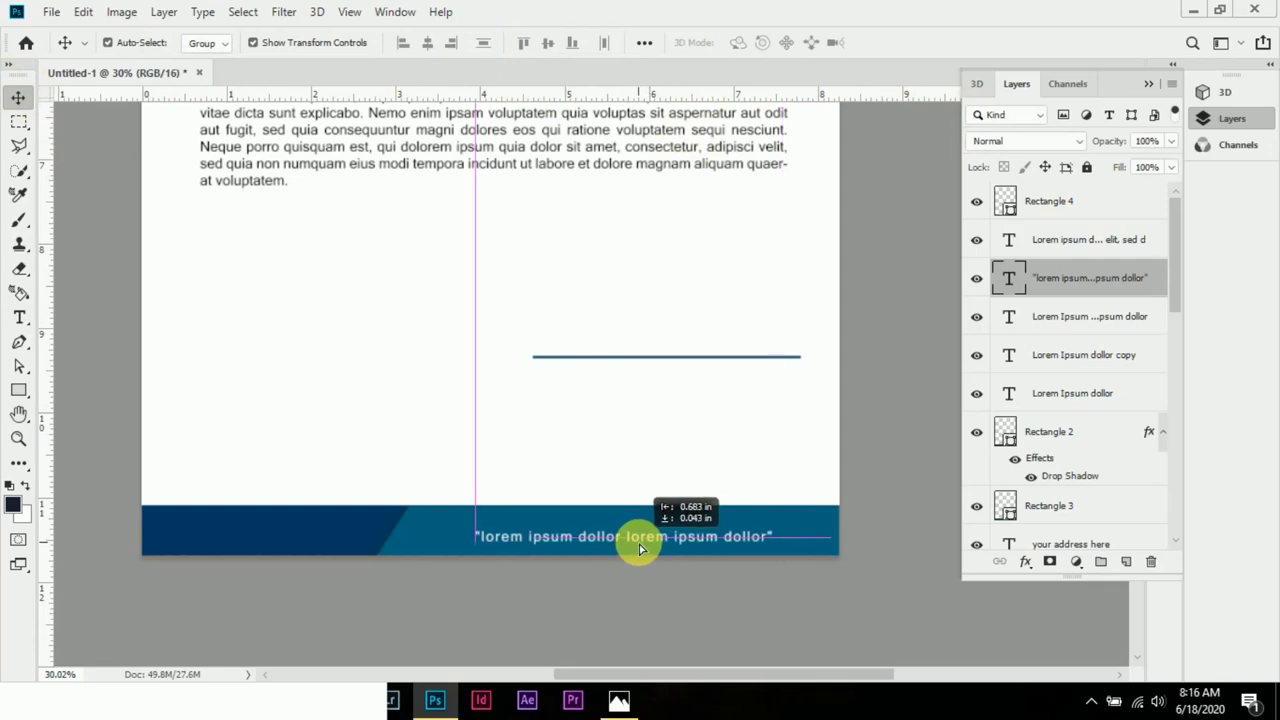
pyautogui.moveTo(640, 548); pyautogui.dragTo(640, 545)
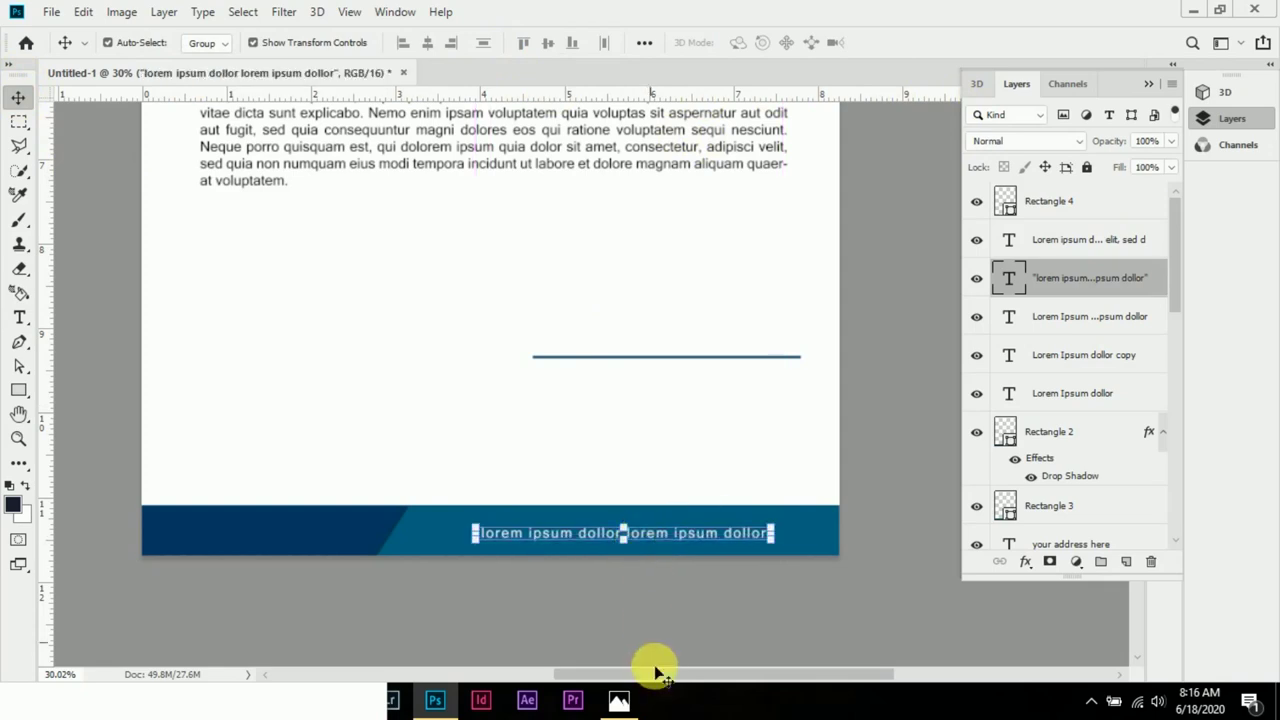
pyautogui.click(657, 622)
pyautogui.scroll(-2, 694, 466)
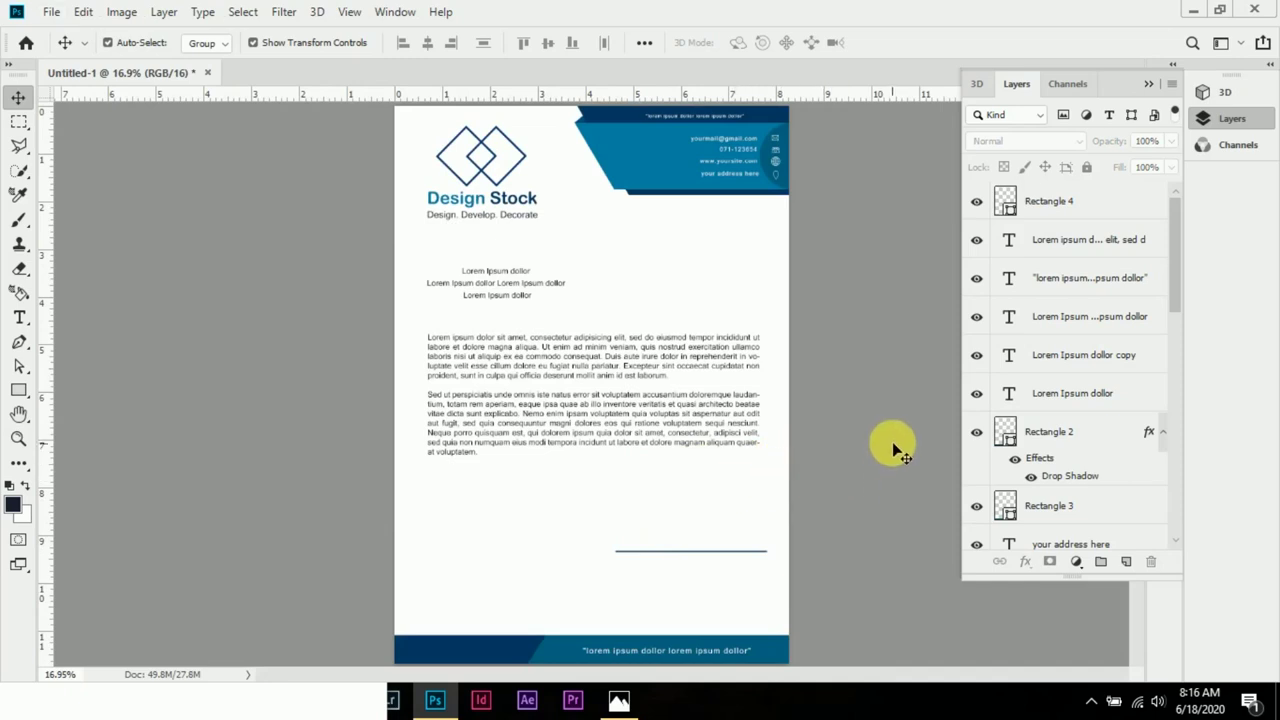
pyautogui.scroll(-1, 880, 440)
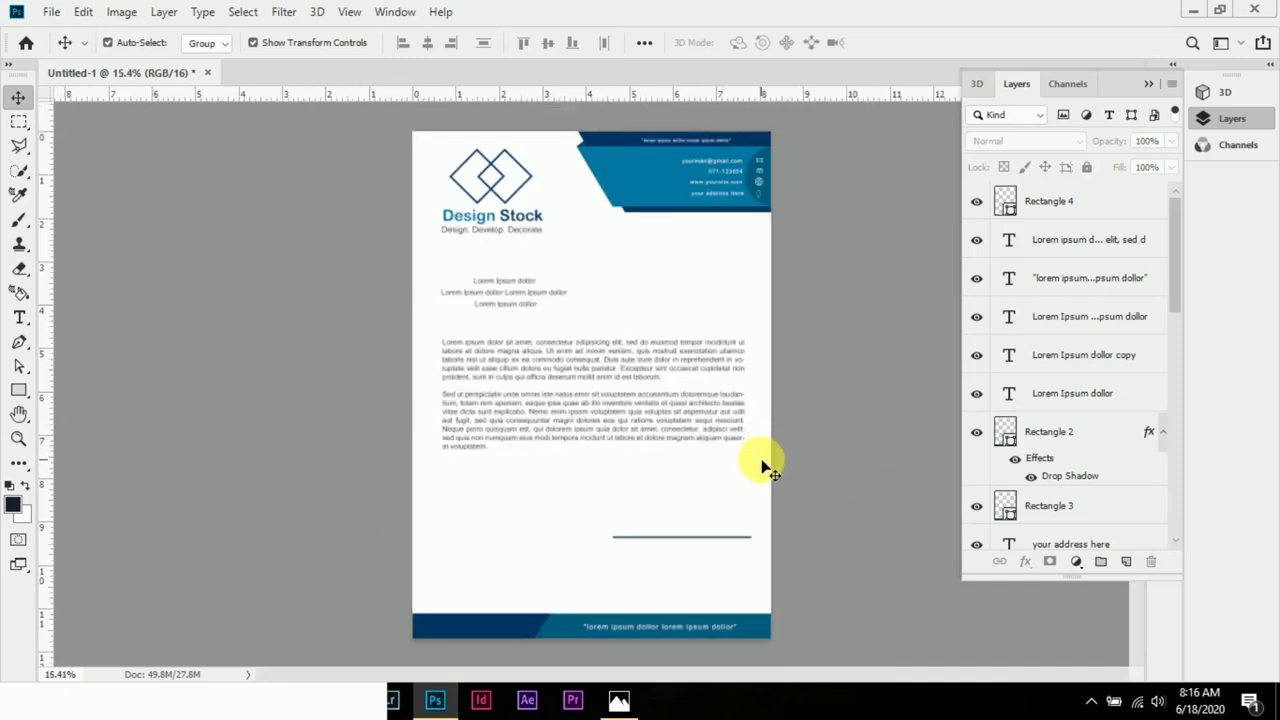